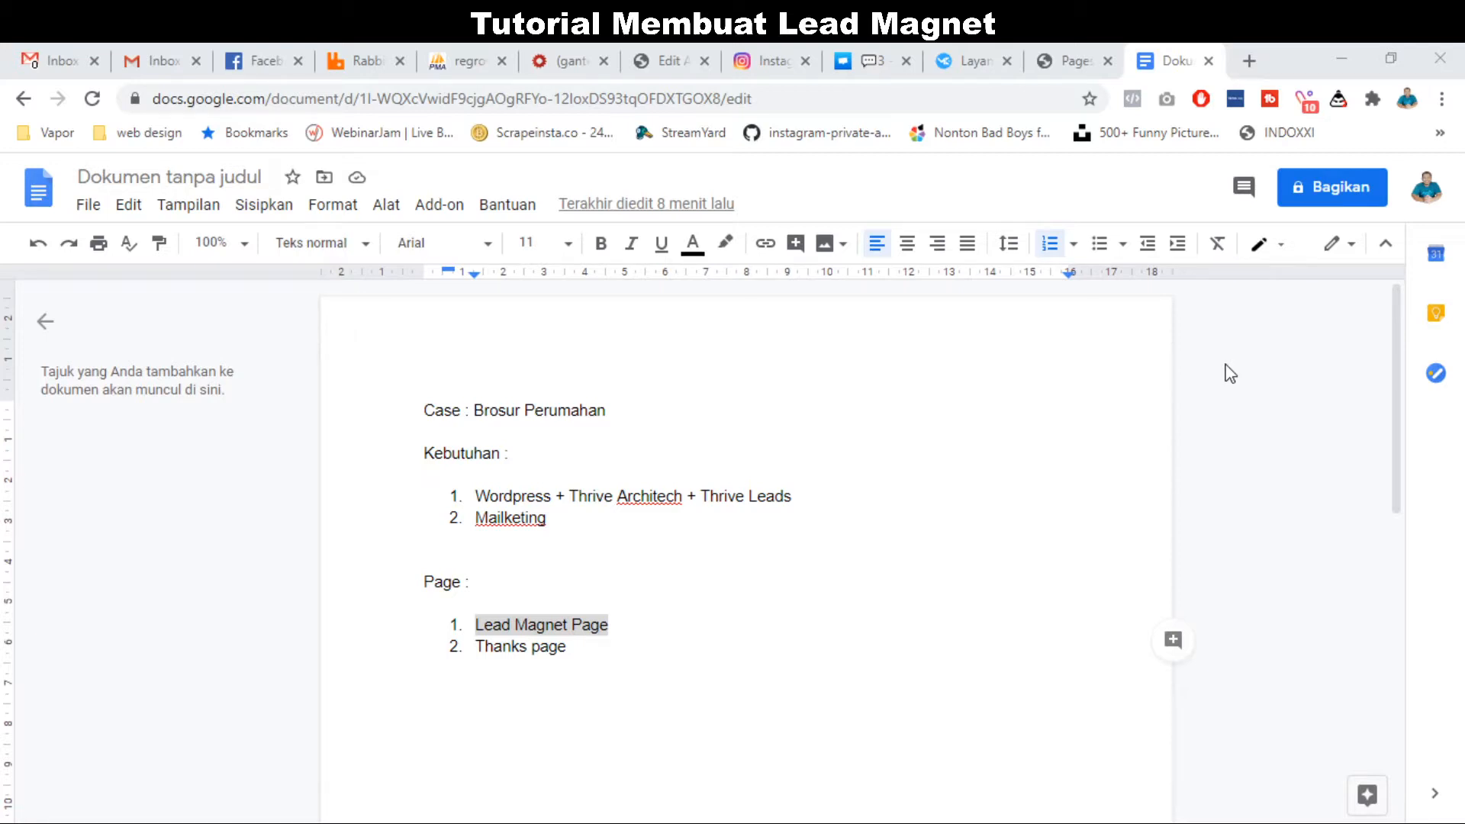
Review the 'Wordpress + Thrive Architech + Thrive Leads' line in the planning document.
{"action": "left_click", "coordinate": [229, 822]}
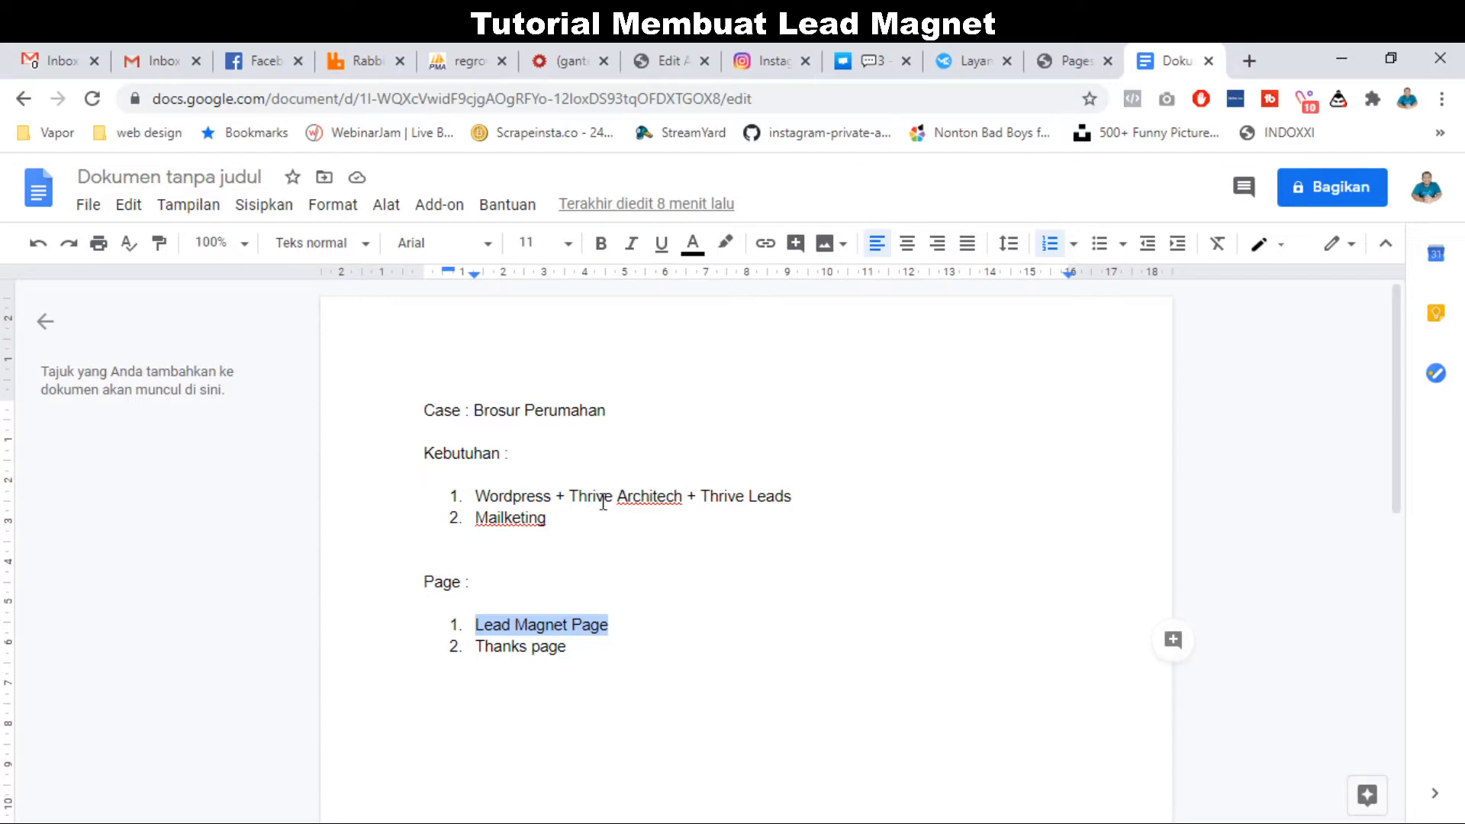
{"action": "triple_click", "coordinate": [517, 505]}
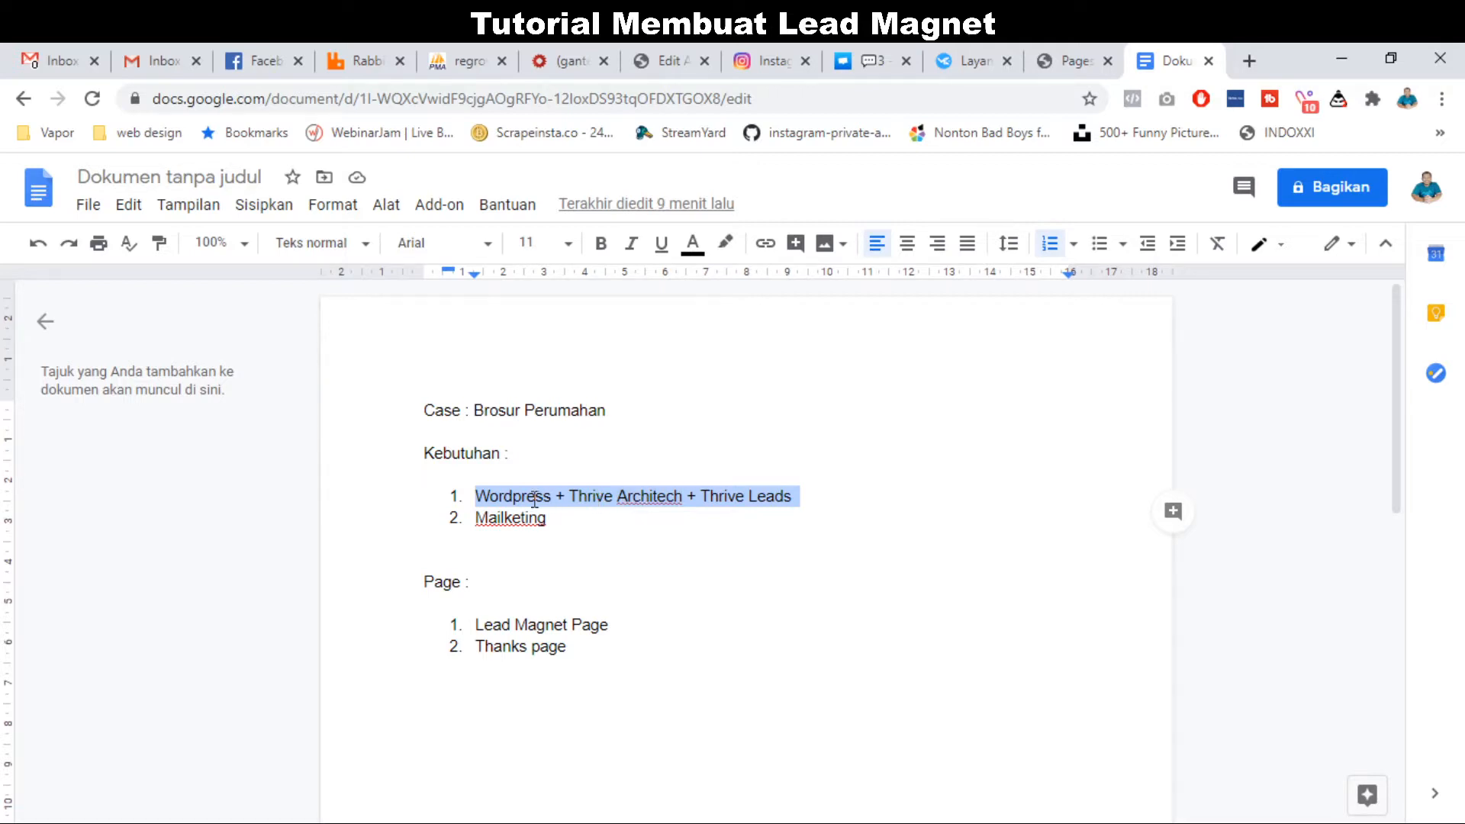
{"action": "double_click", "coordinate": [647, 496]}
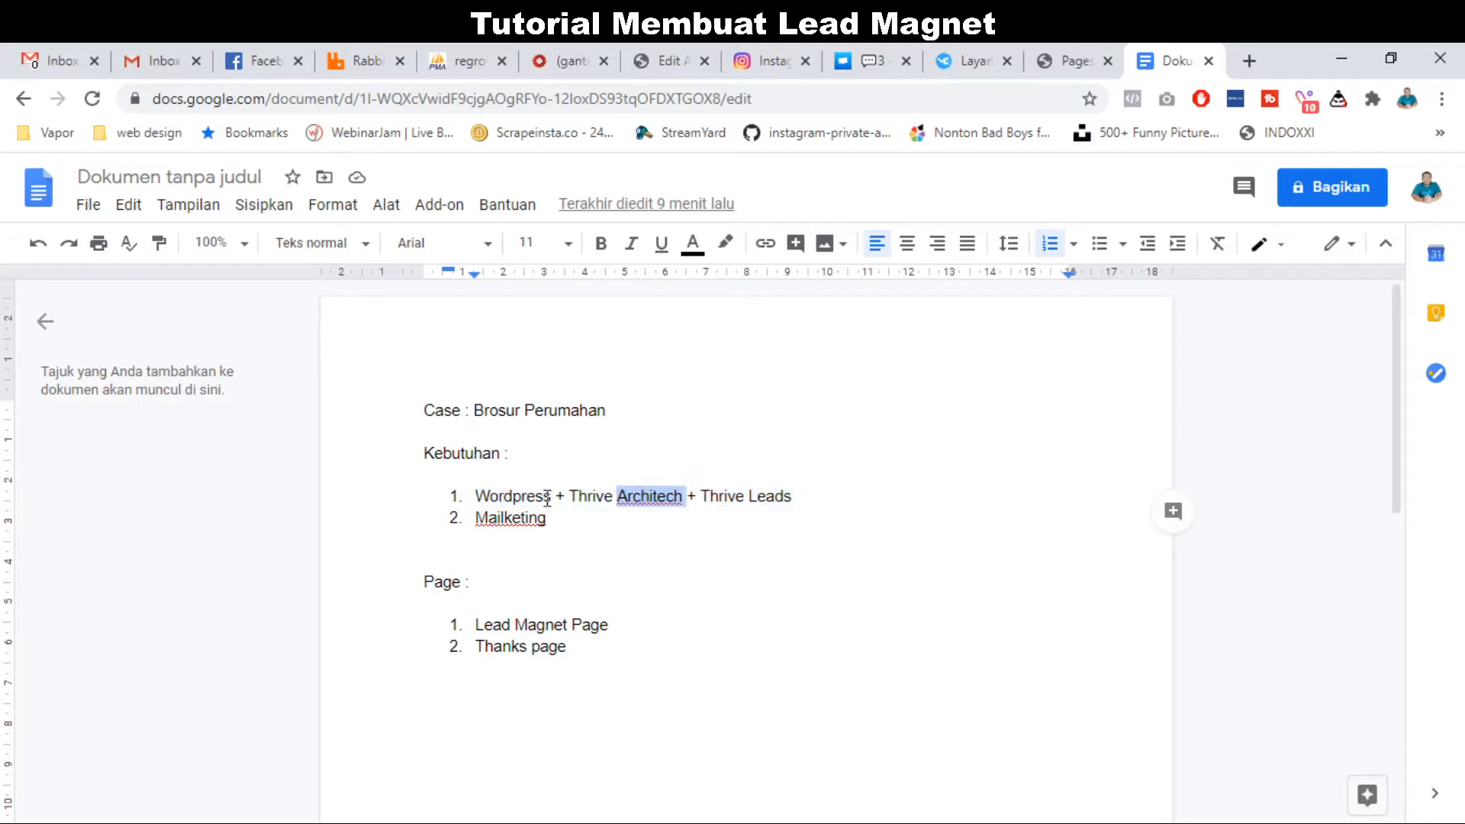
{"action": "left_click", "coordinate": [506, 497]}
{"action": "double_click", "coordinate": [507, 497]}
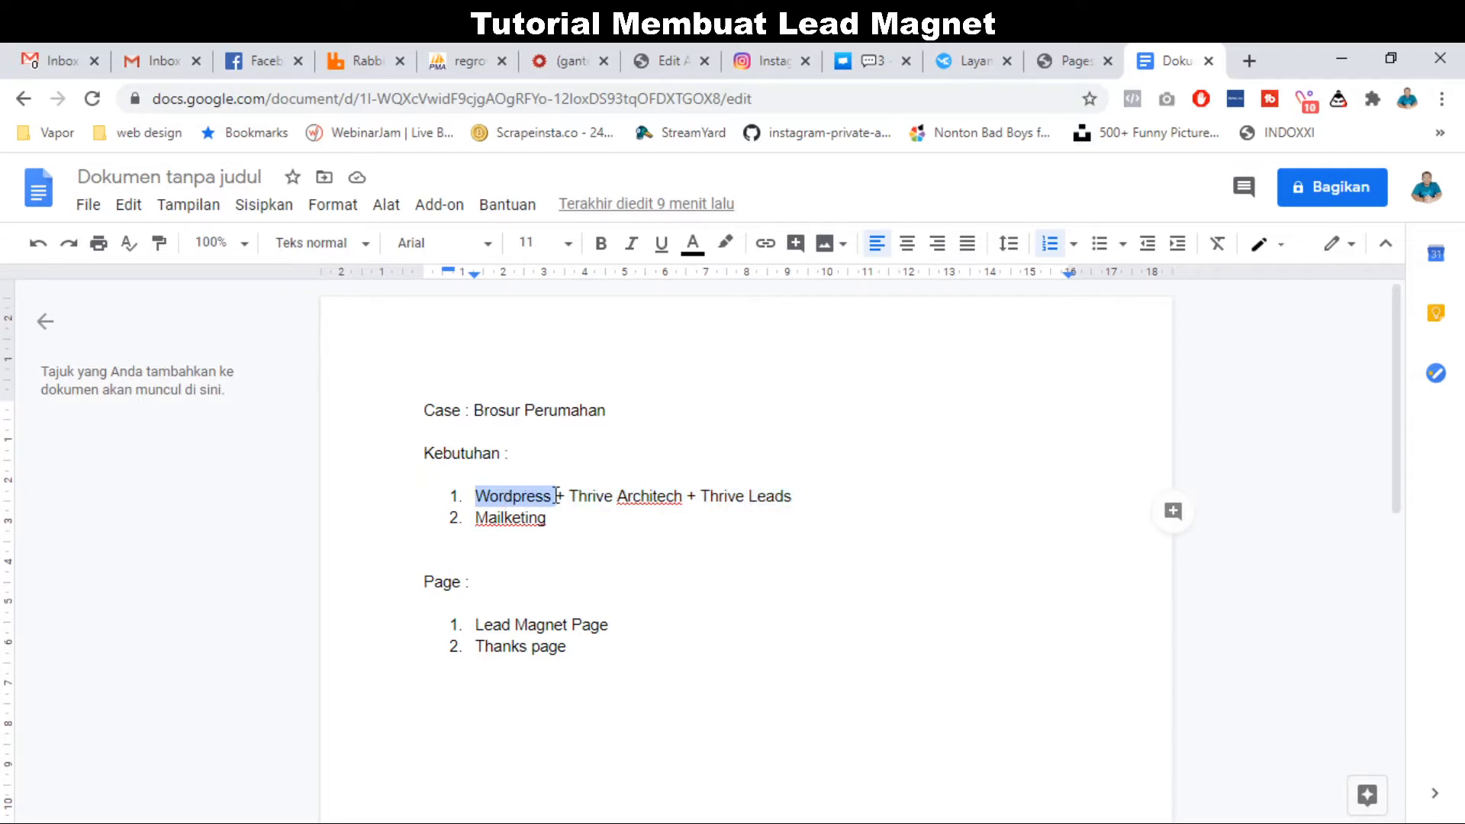
{"action": "left_click_drag", "start_coordinate": [570, 497], "coordinate": [814, 491]}
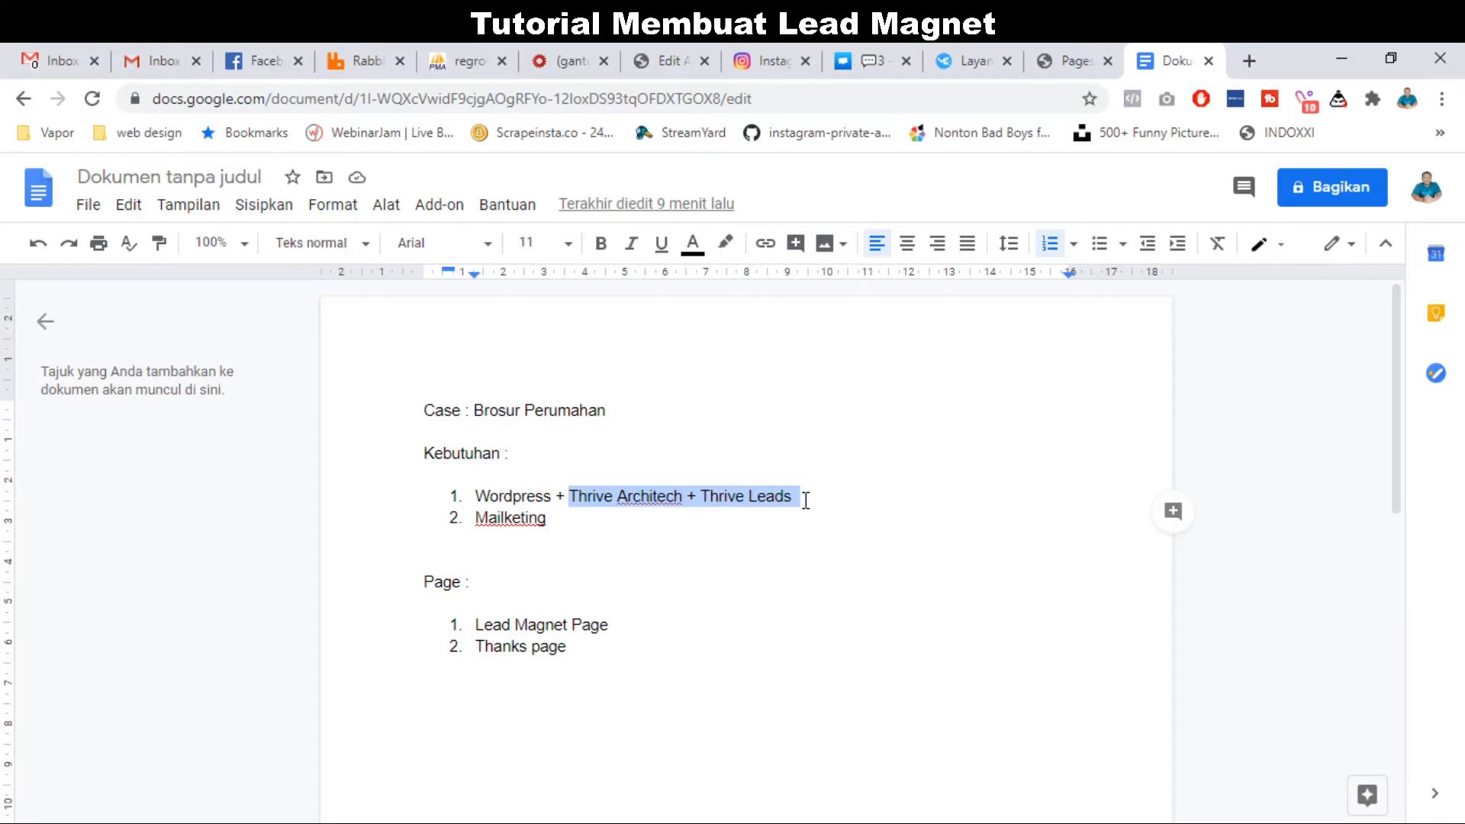
Review the Mailketing entry and the 'Lead Magnet Page' item in the Page list.
{"action": "left_click", "coordinate": [542, 527]}
{"action": "left_click", "coordinate": [556, 524]}
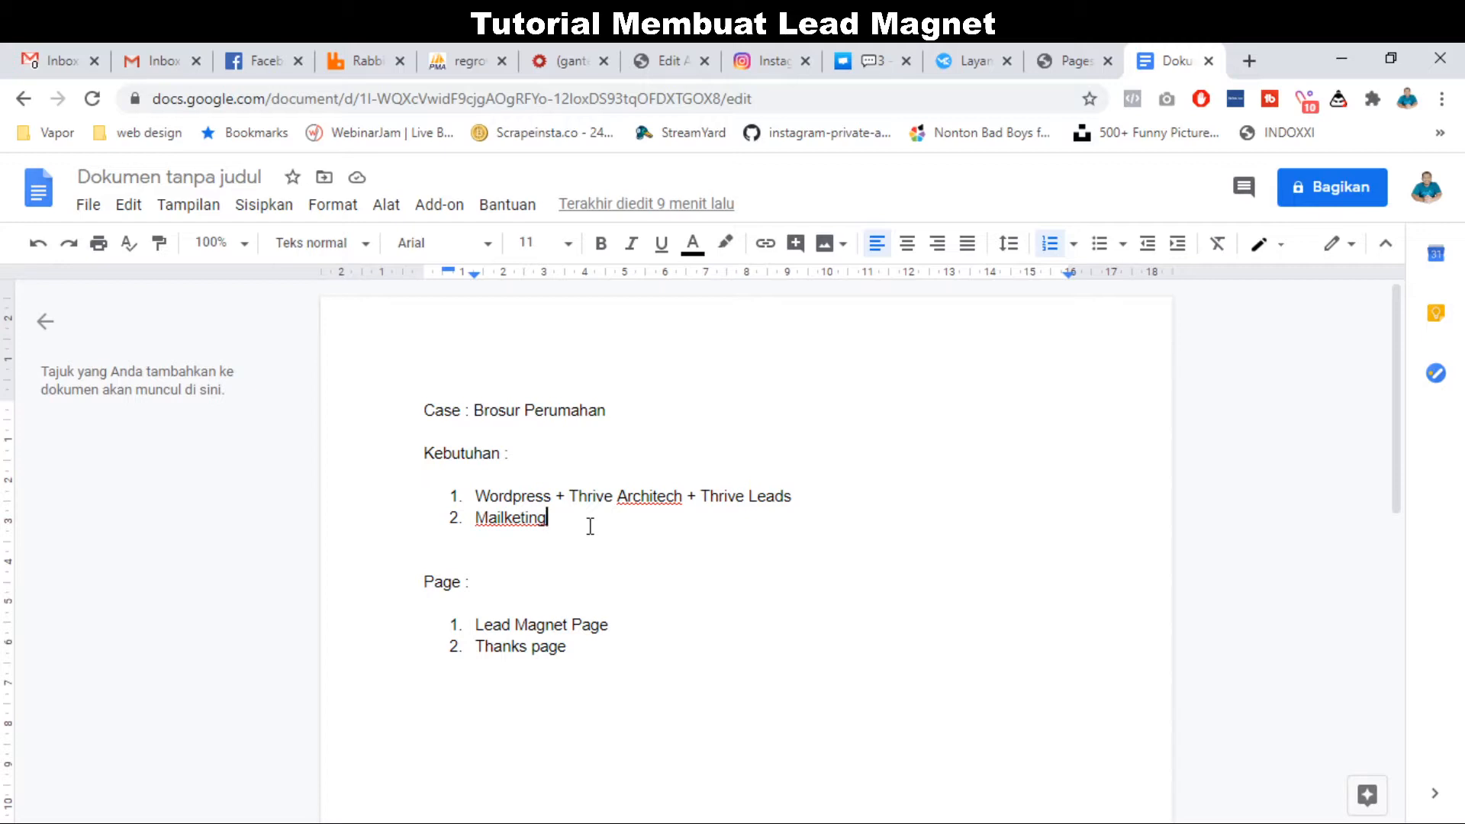
{"action": "double_click", "coordinate": [523, 518]}
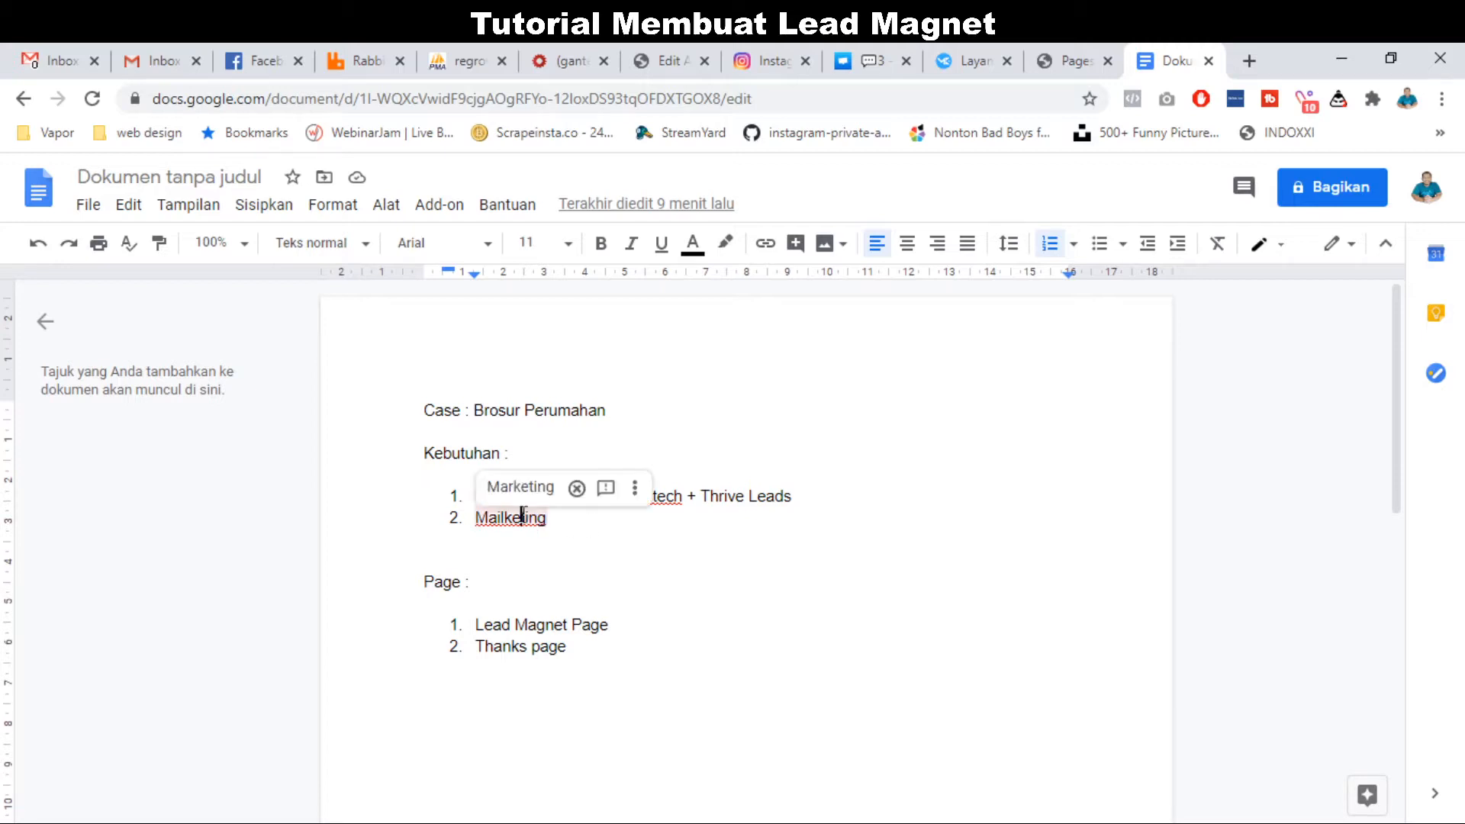
{"action": "double_click", "coordinate": [546, 625]}
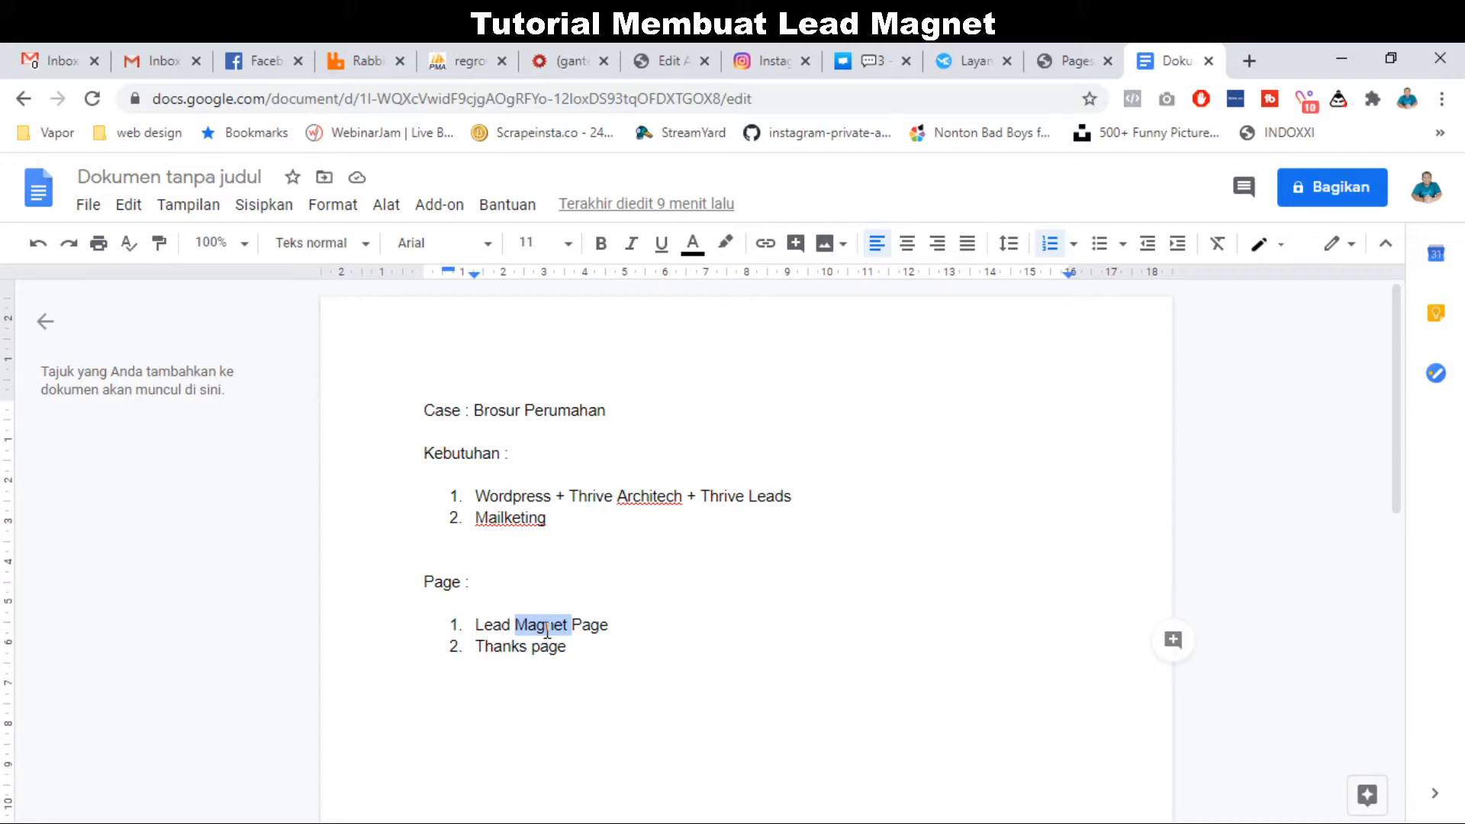
{"action": "double_click", "coordinate": [450, 584]}
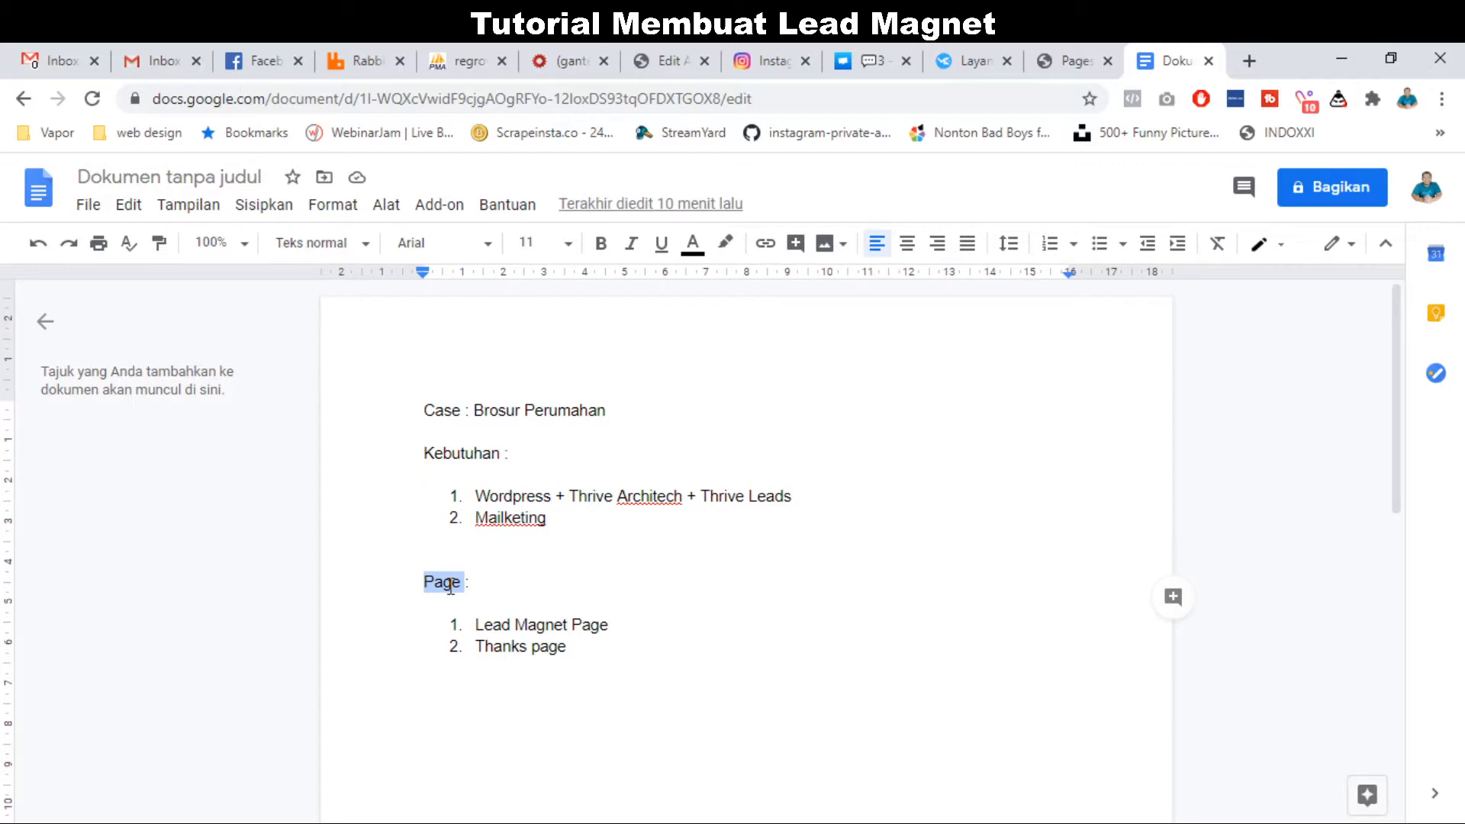
{"action": "triple_click", "coordinate": [537, 626]}
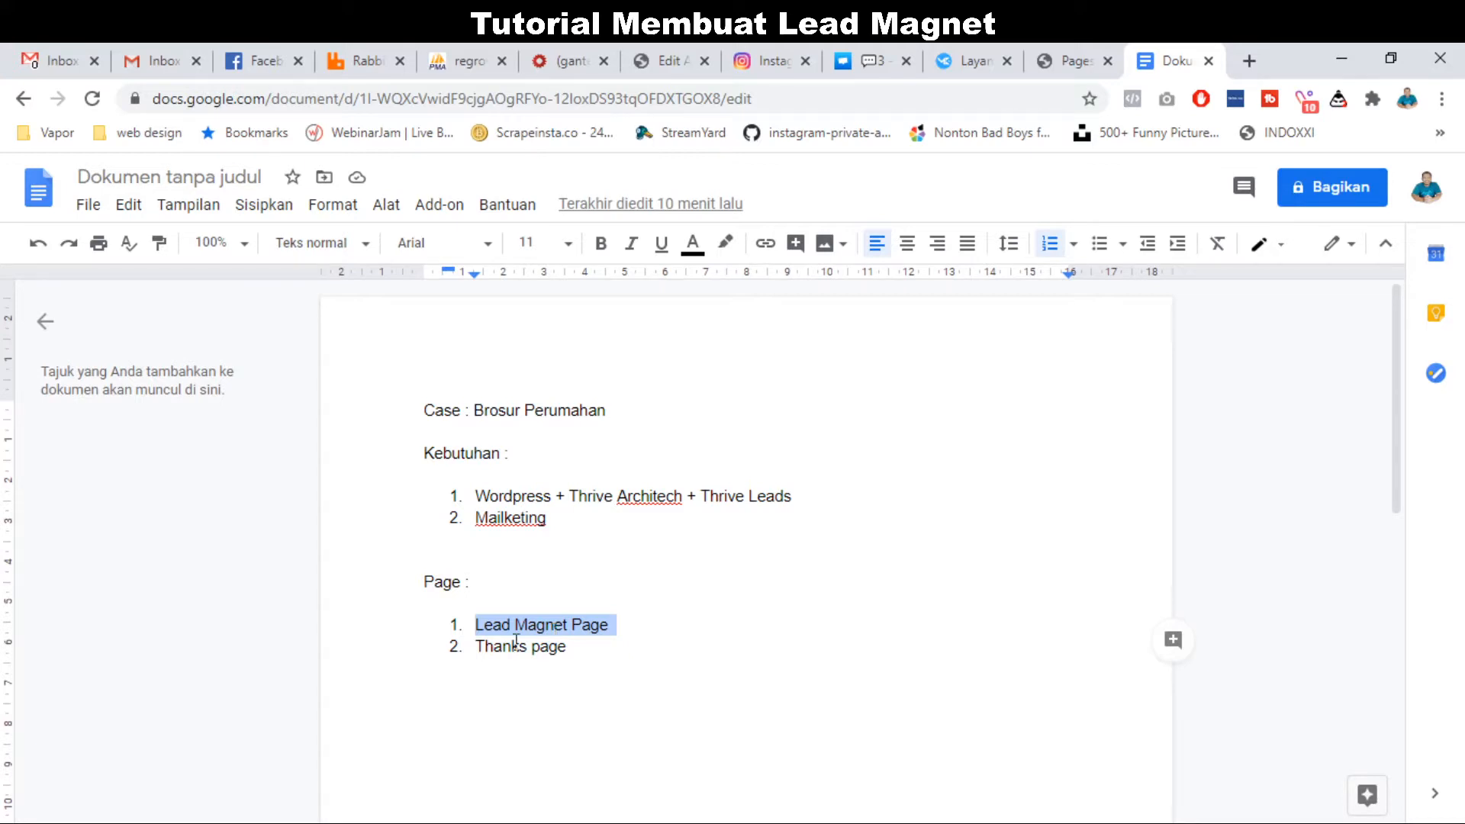
Add 'Setup Mailketing' and 'Koneksi' after 'Thanks page' as list items 3 and 4.
{"action": "left_click", "coordinate": [575, 646]}
{"action": "key", "text": "Return"}
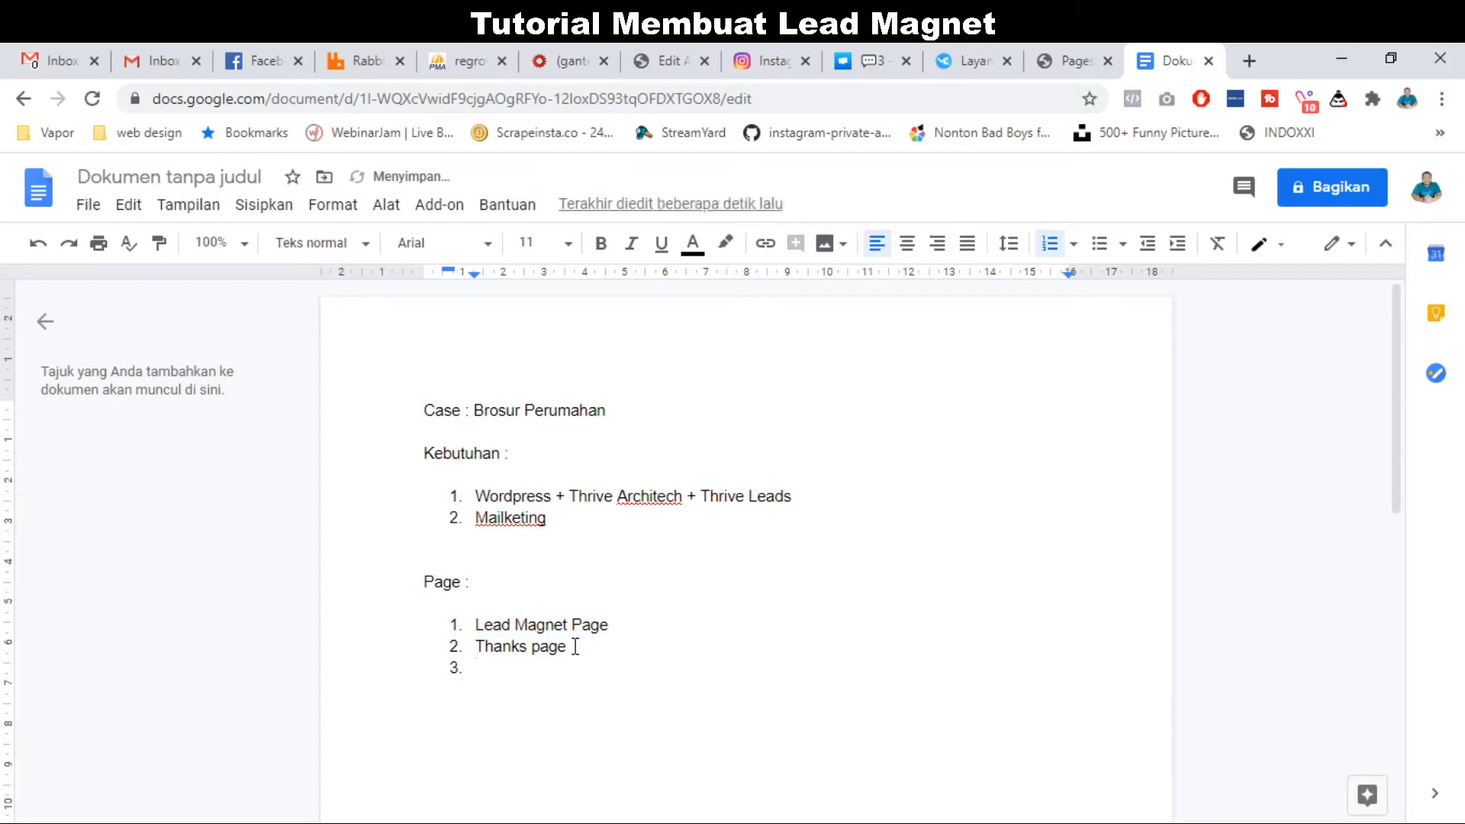
{"action": "type", "text": "Setup Mailketing"}
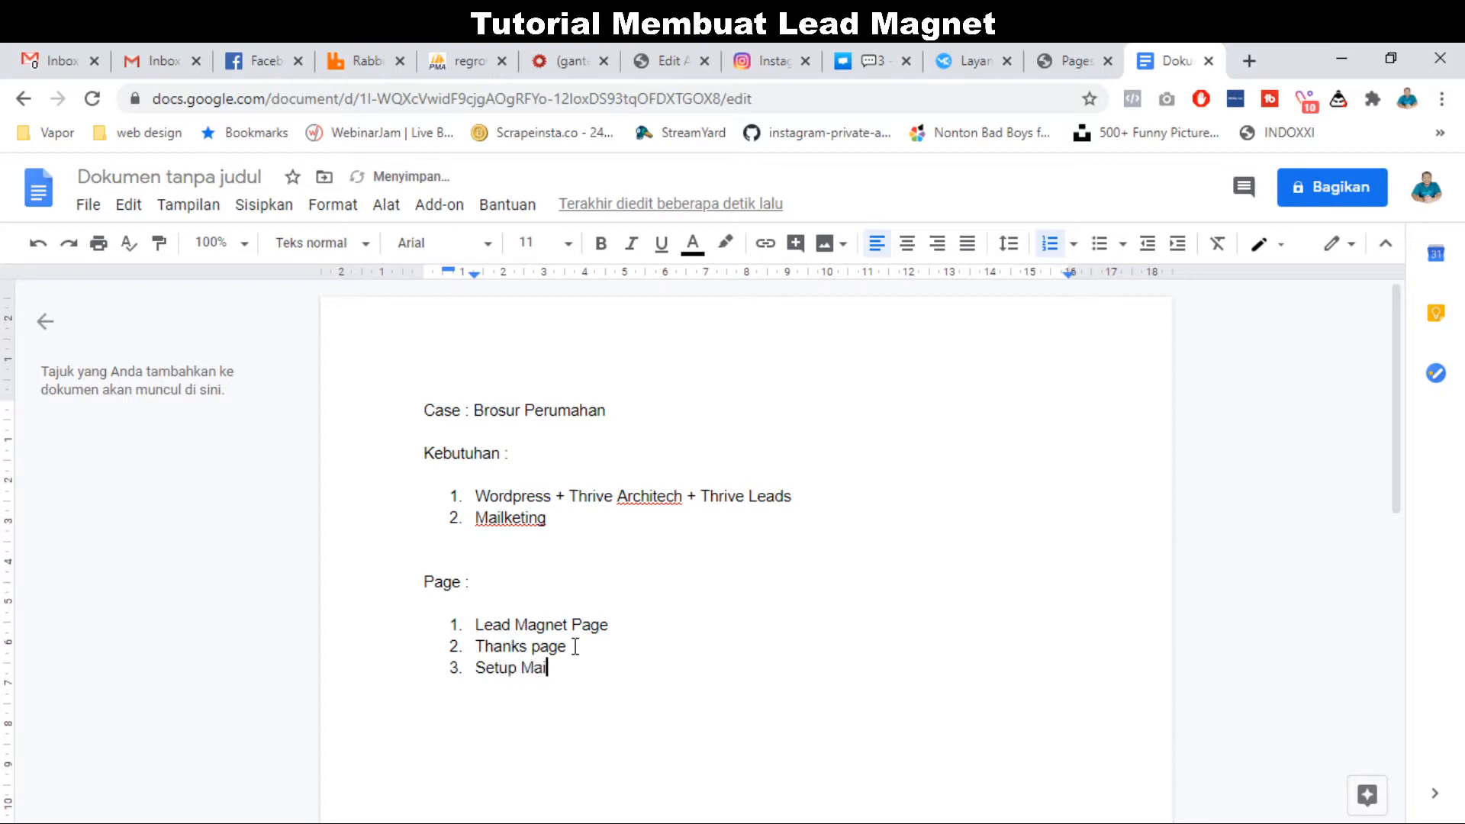
{"action": "key", "text": "Return"}
{"action": "type", "text": "4."}
{"action": "key", "text": "BackSpace"}
{"action": "key", "text": "BackSpace"}
{"action": "type", "text": "Koneksi"}
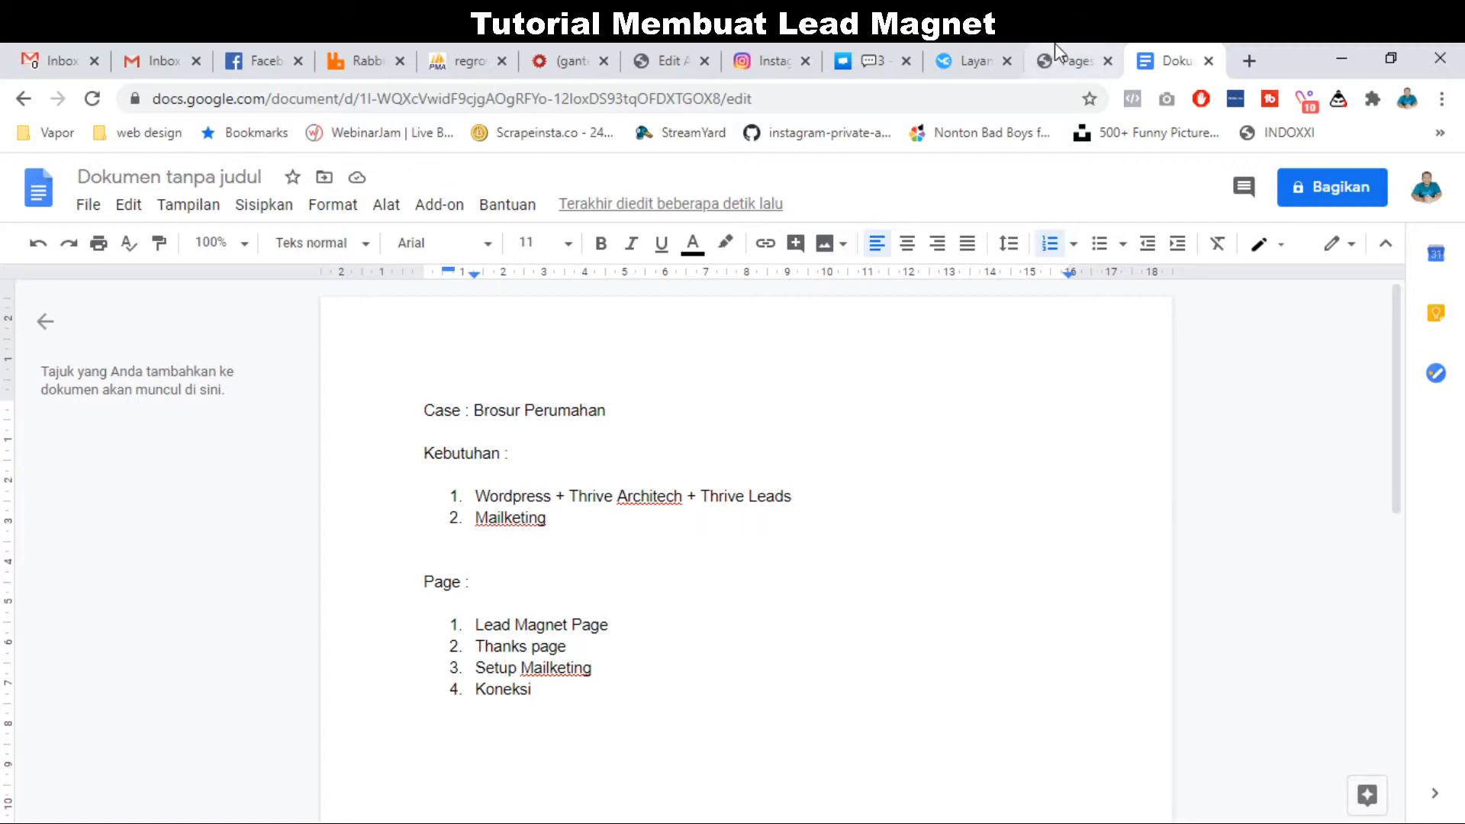
{"action": "left_click", "coordinate": [1076, 55]}
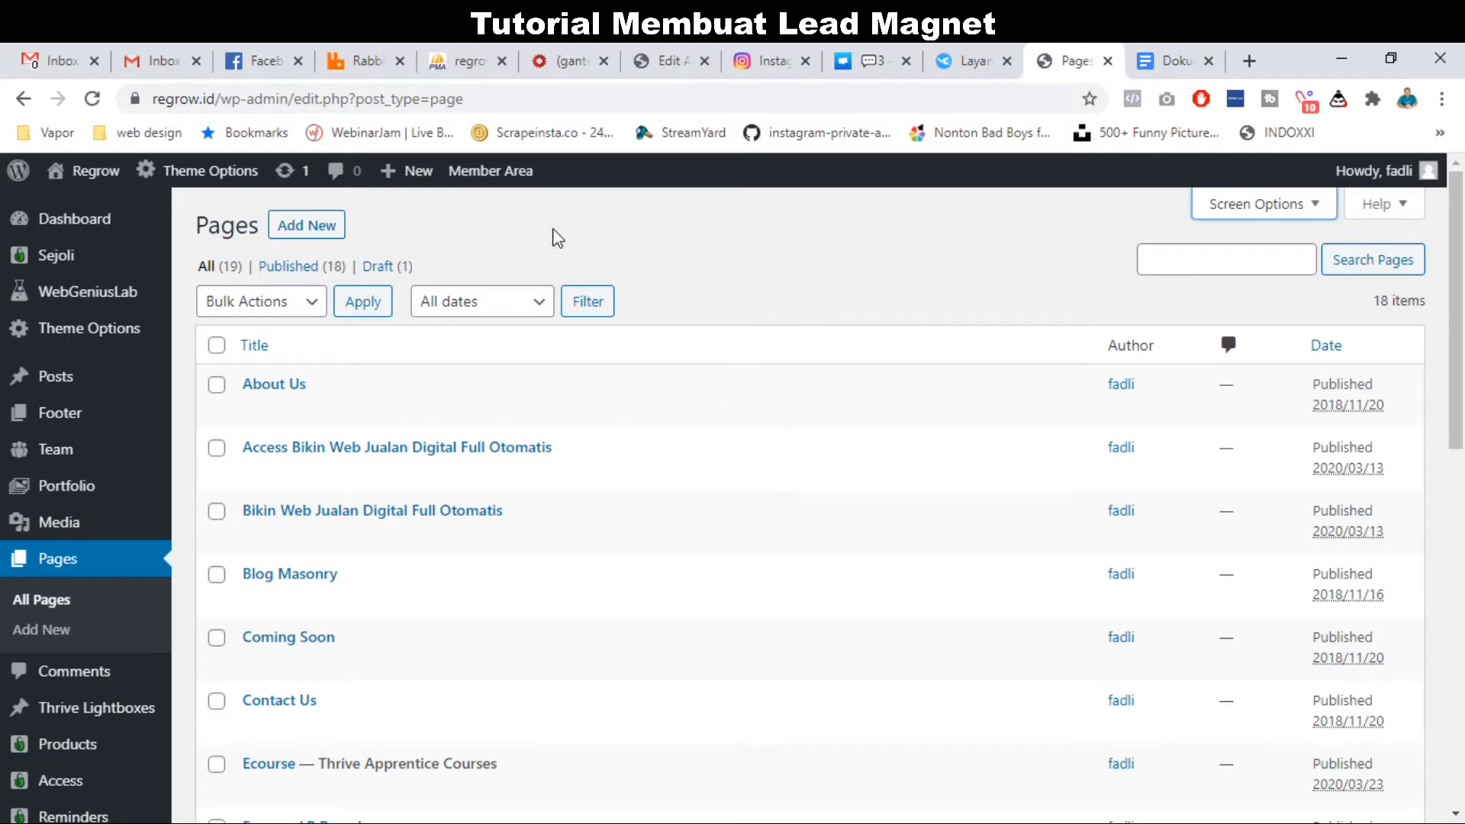
Start a new WordPress page from the Pages screen with Add New.
{"action": "left_click", "coordinate": [324, 241]}
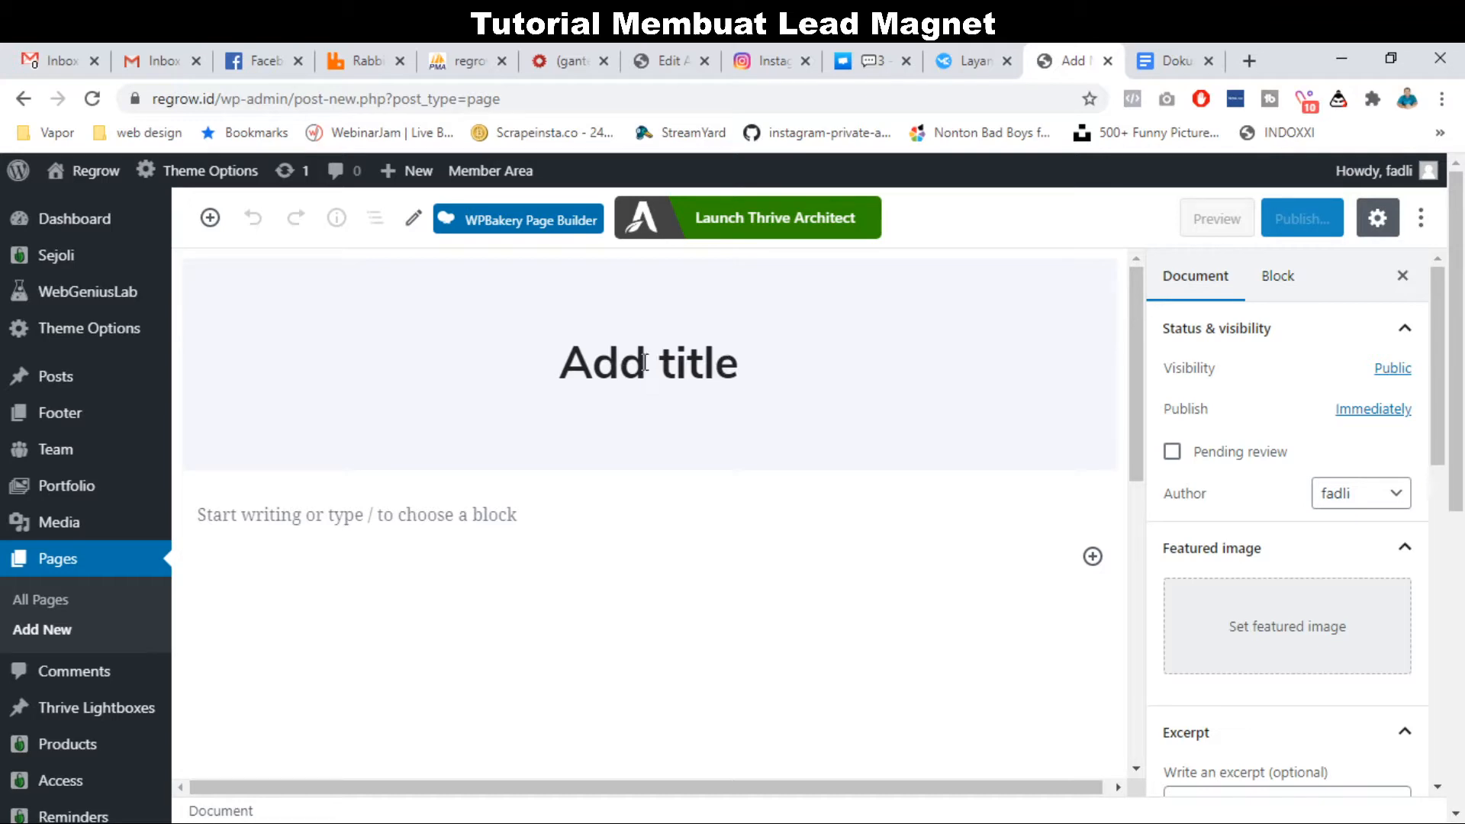
Title the page 'Lead Brosur', publish it, and launch Thrive Architect on it.
{"action": "type", "text": "Lead"}
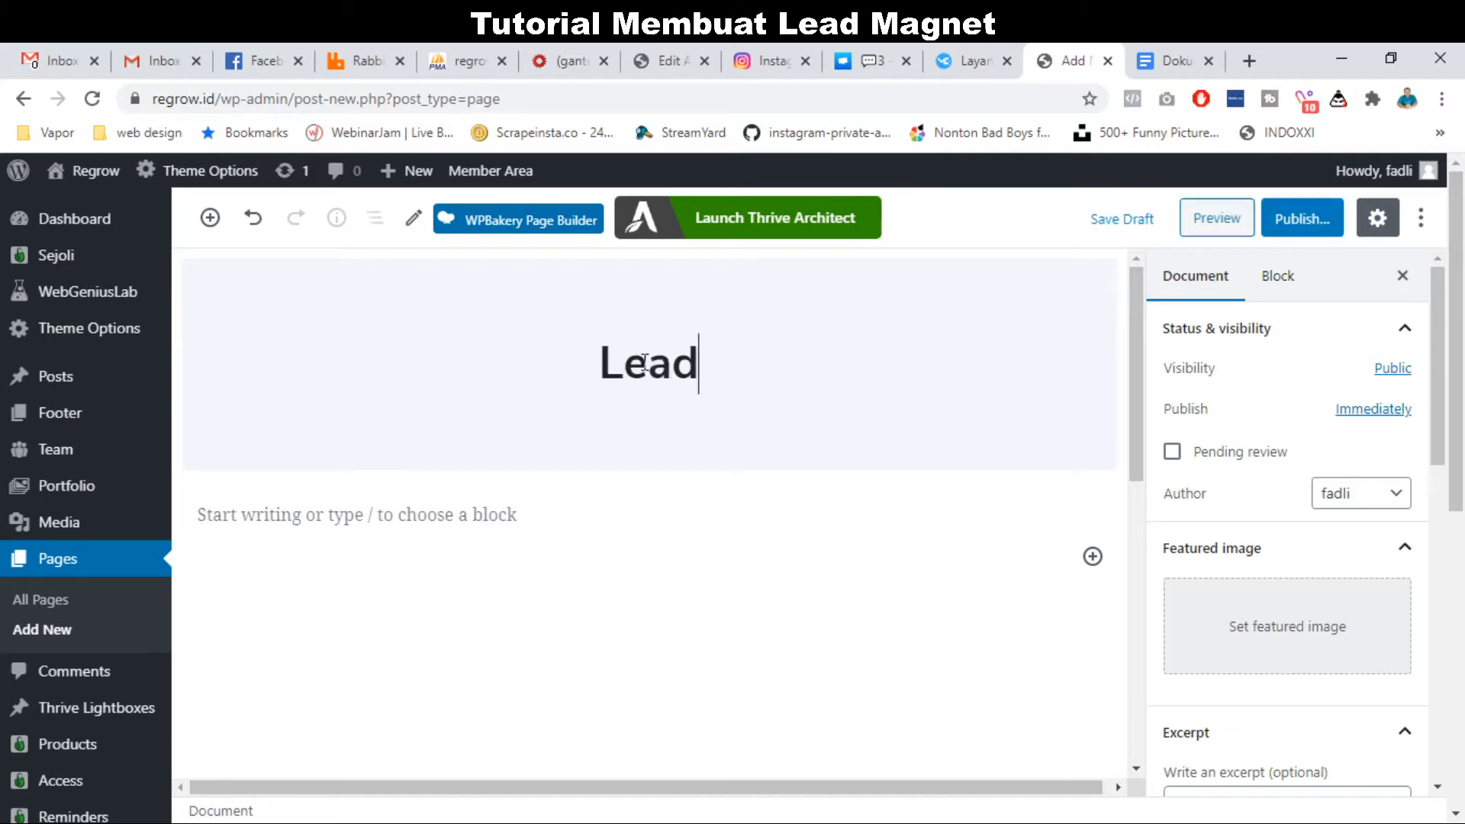
{"action": "type", "text": " Brosur"}
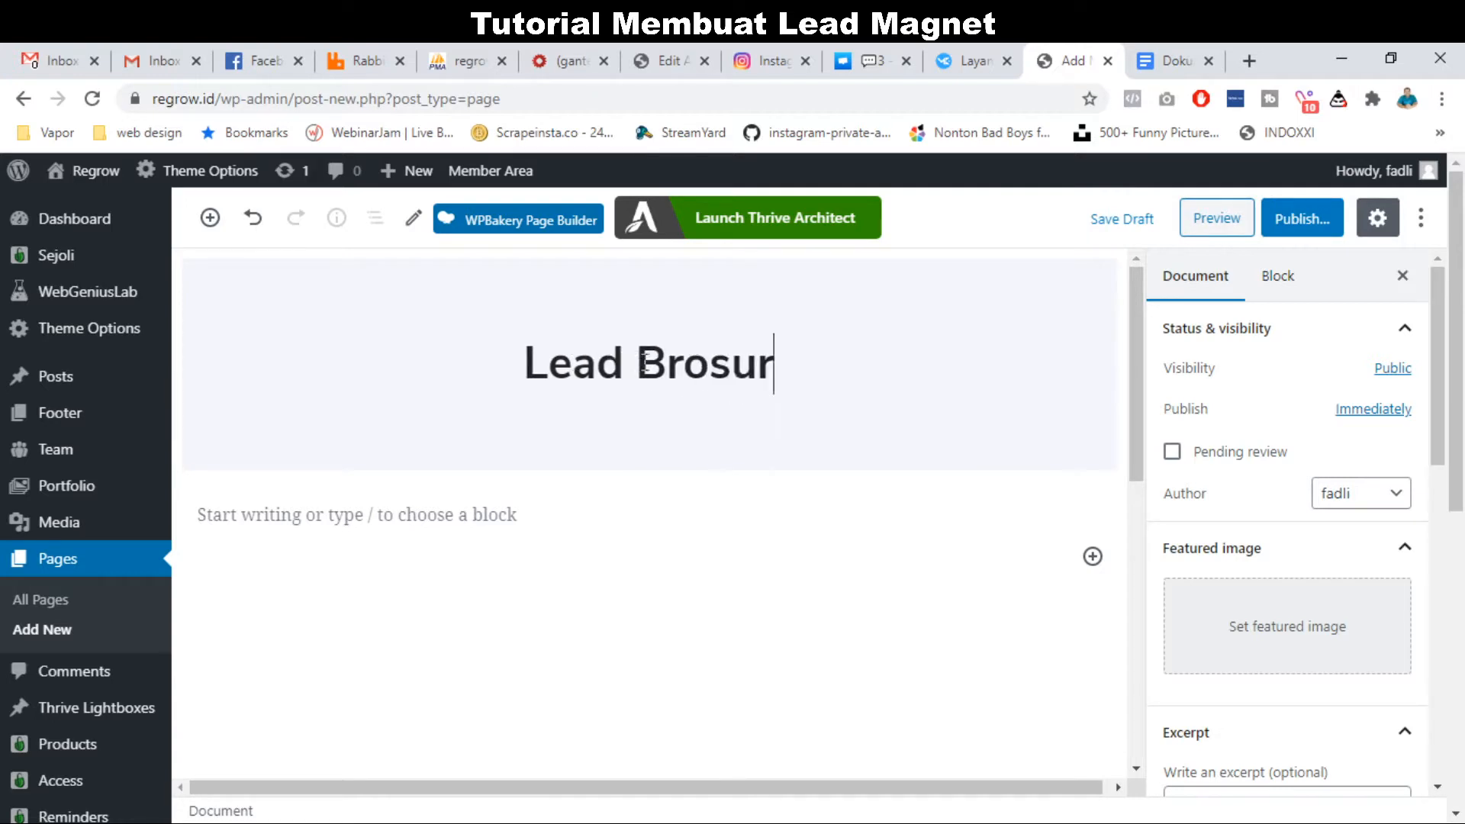
{"action": "left_click", "coordinate": [1305, 225]}
{"action": "left_click", "coordinate": [1272, 227]}
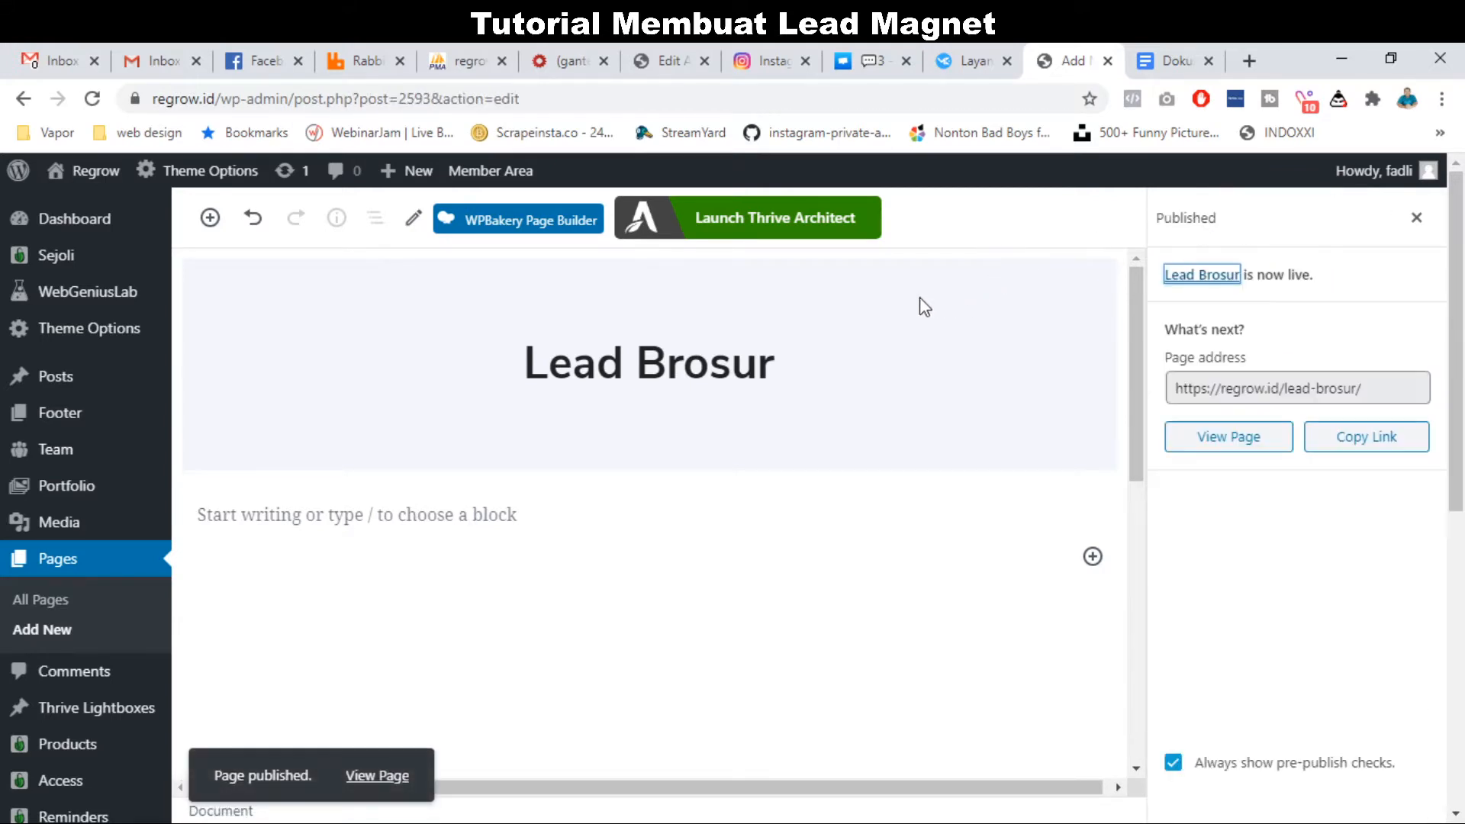
{"action": "left_click", "coordinate": [793, 221]}
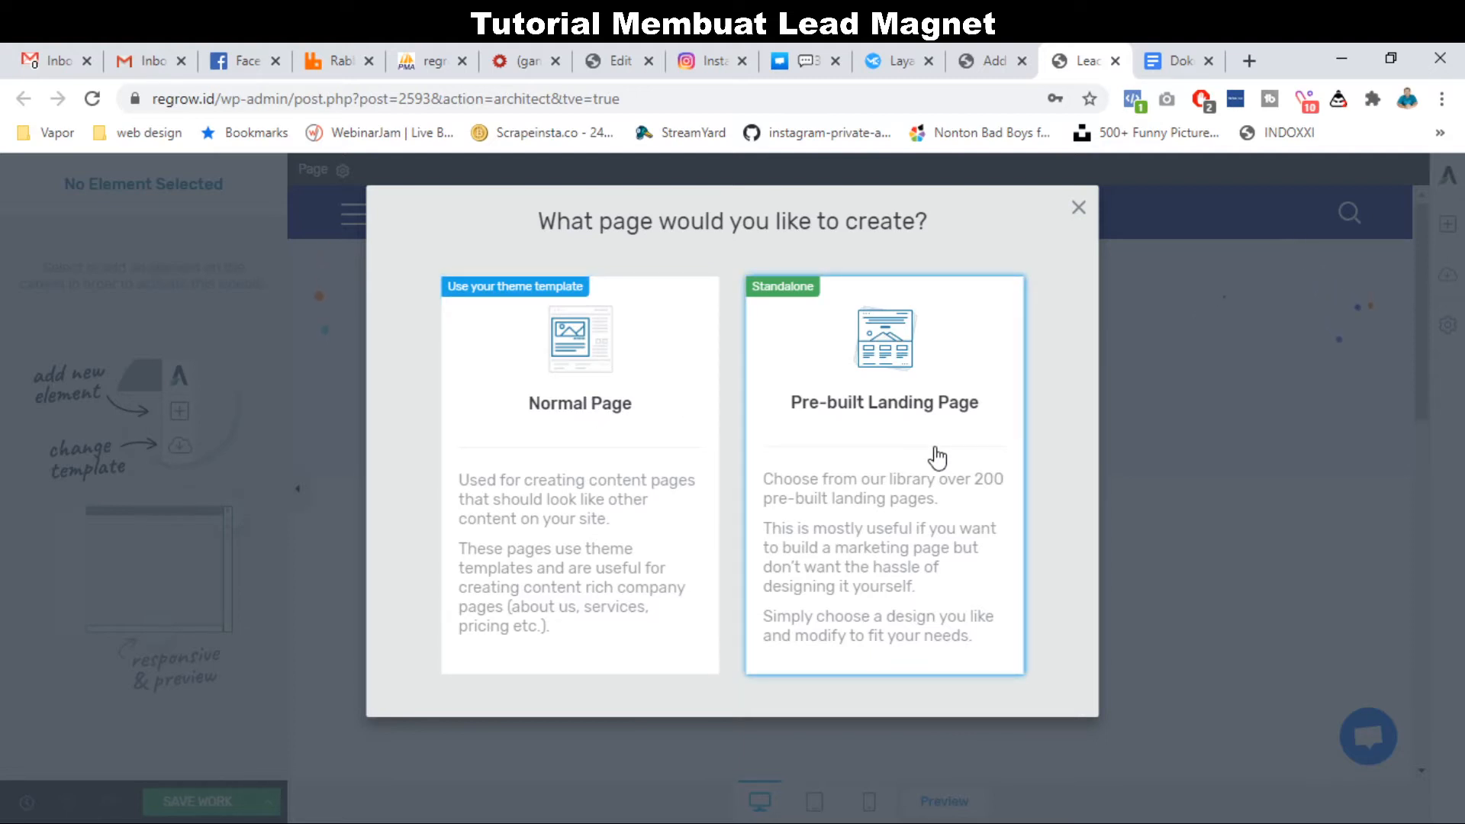
Choose Pre-built Landing Page to open the Landing Page Library.
{"action": "left_click", "coordinate": [841, 412]}
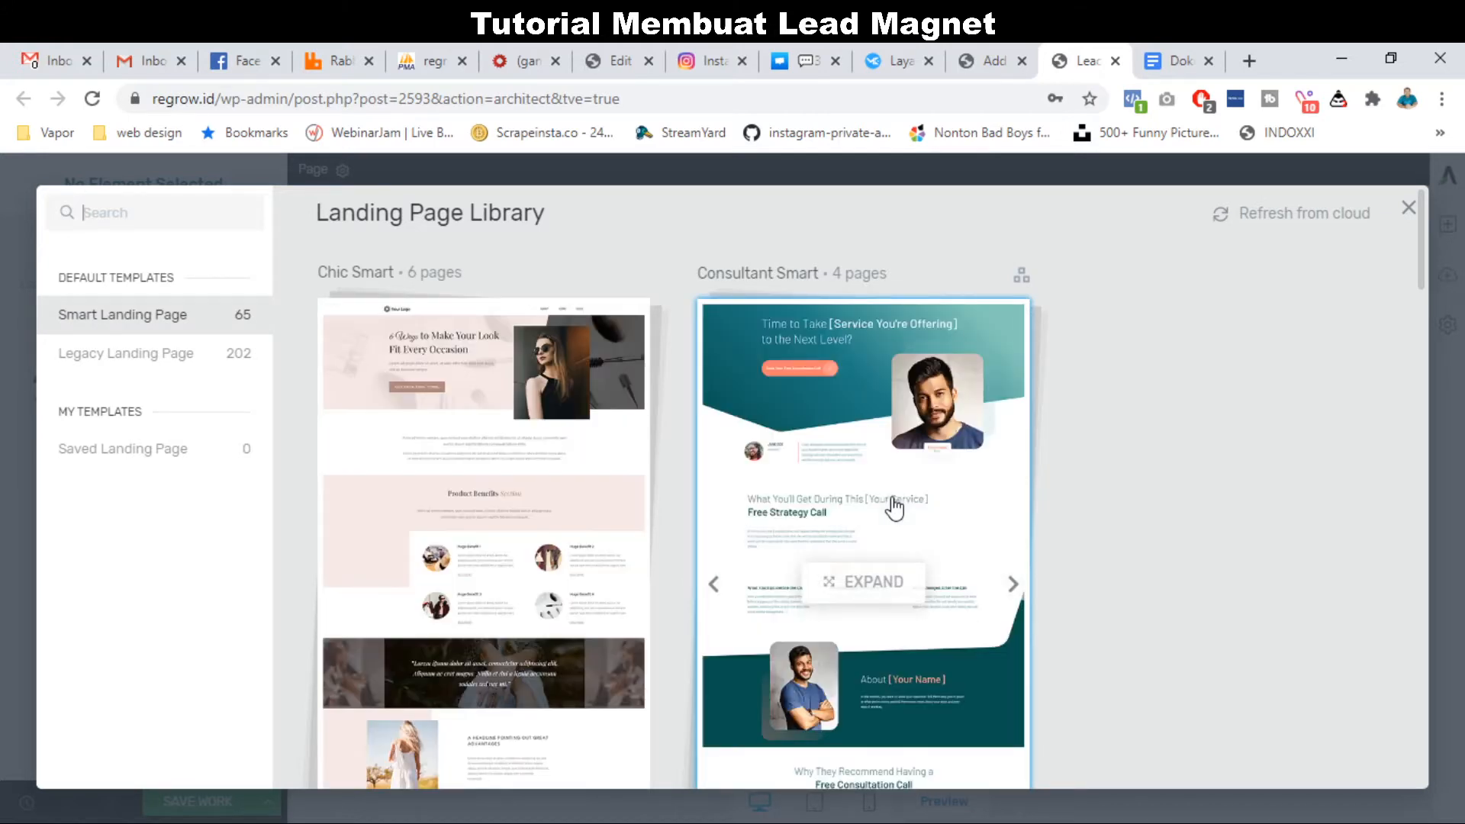
Switch to the Legacy Landing Page templates and scroll down to the Mini Squeeze 2 set.
{"action": "scroll", "coordinate": [895, 507], "scroll_direction": "down", "scroll_amount": 4}
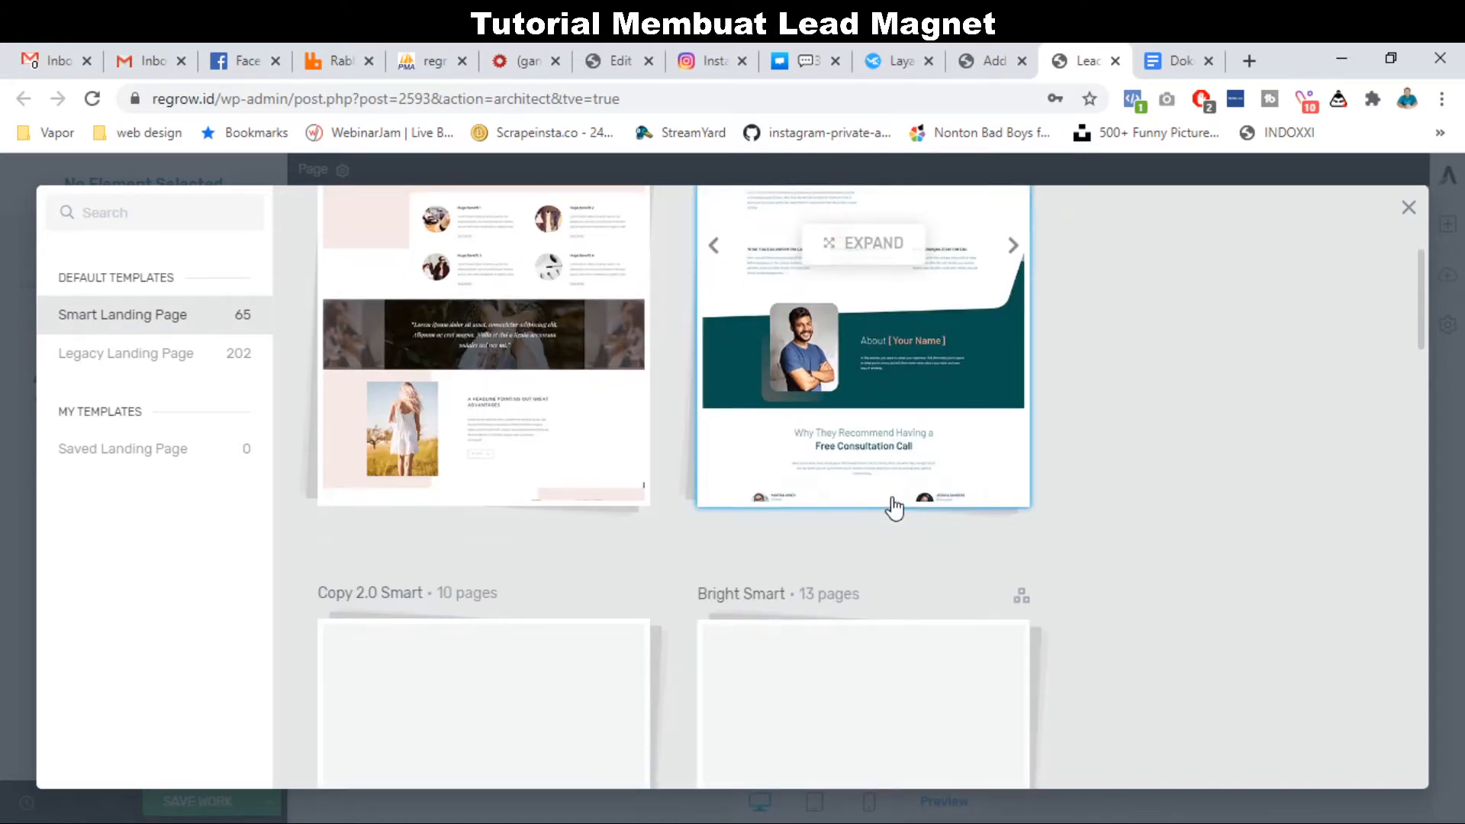
{"action": "scroll", "coordinate": [894, 508], "scroll_direction": "down", "scroll_amount": 5}
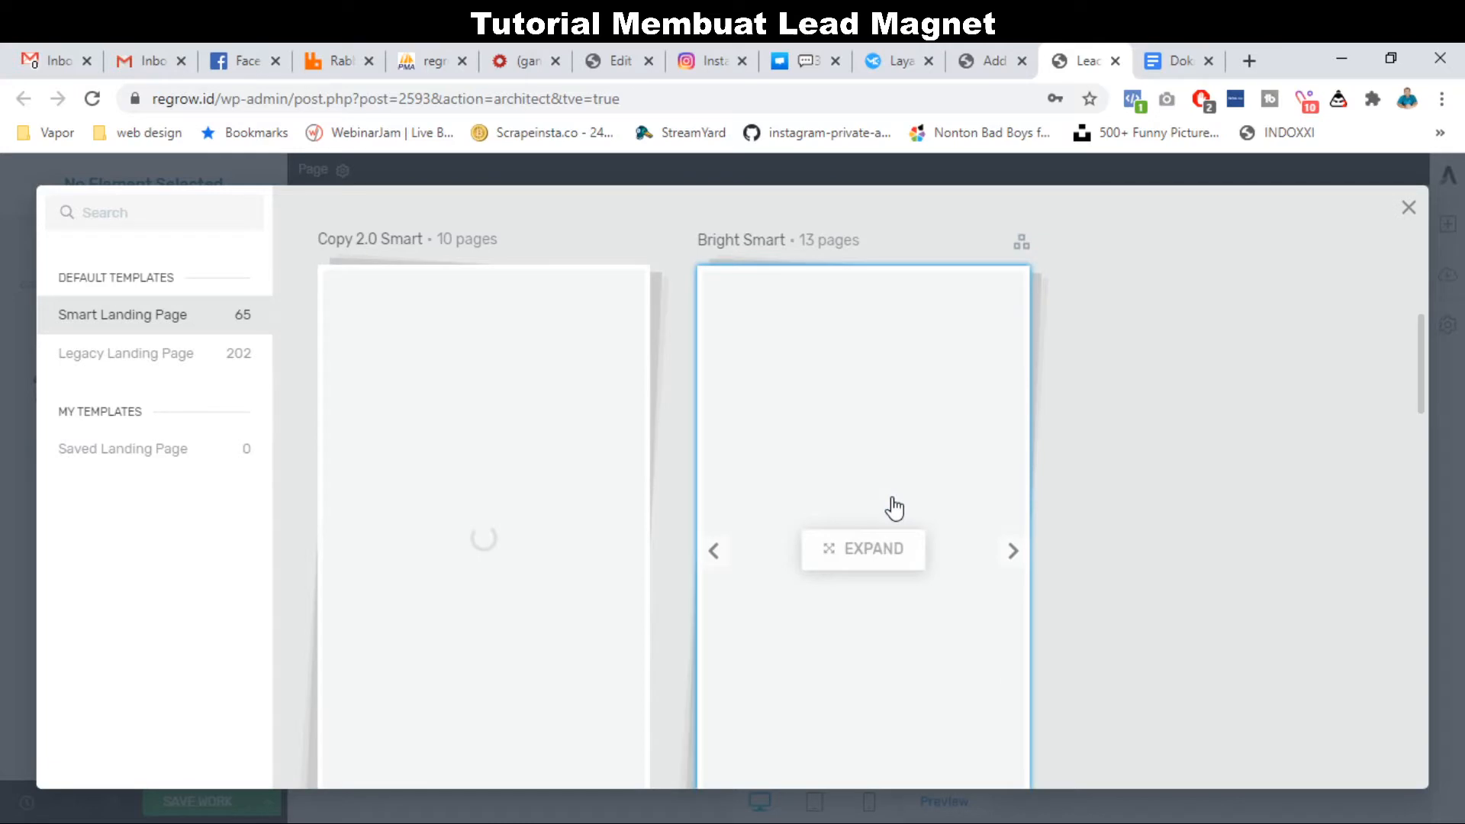
{"action": "scroll", "coordinate": [894, 507], "scroll_direction": "up", "scroll_amount": 9}
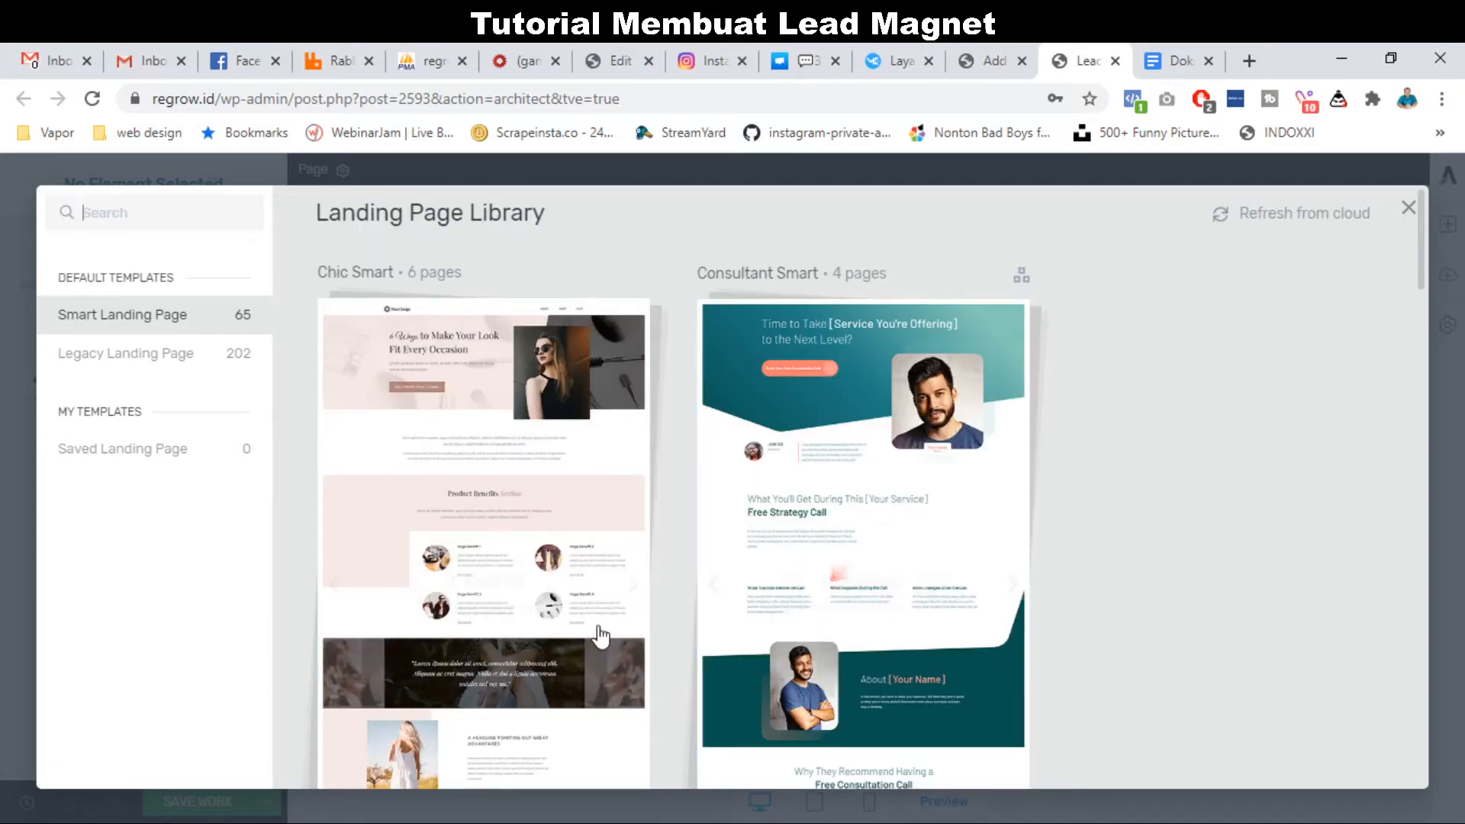
{"action": "scroll", "coordinate": [601, 636], "scroll_direction": "down", "scroll_amount": 4}
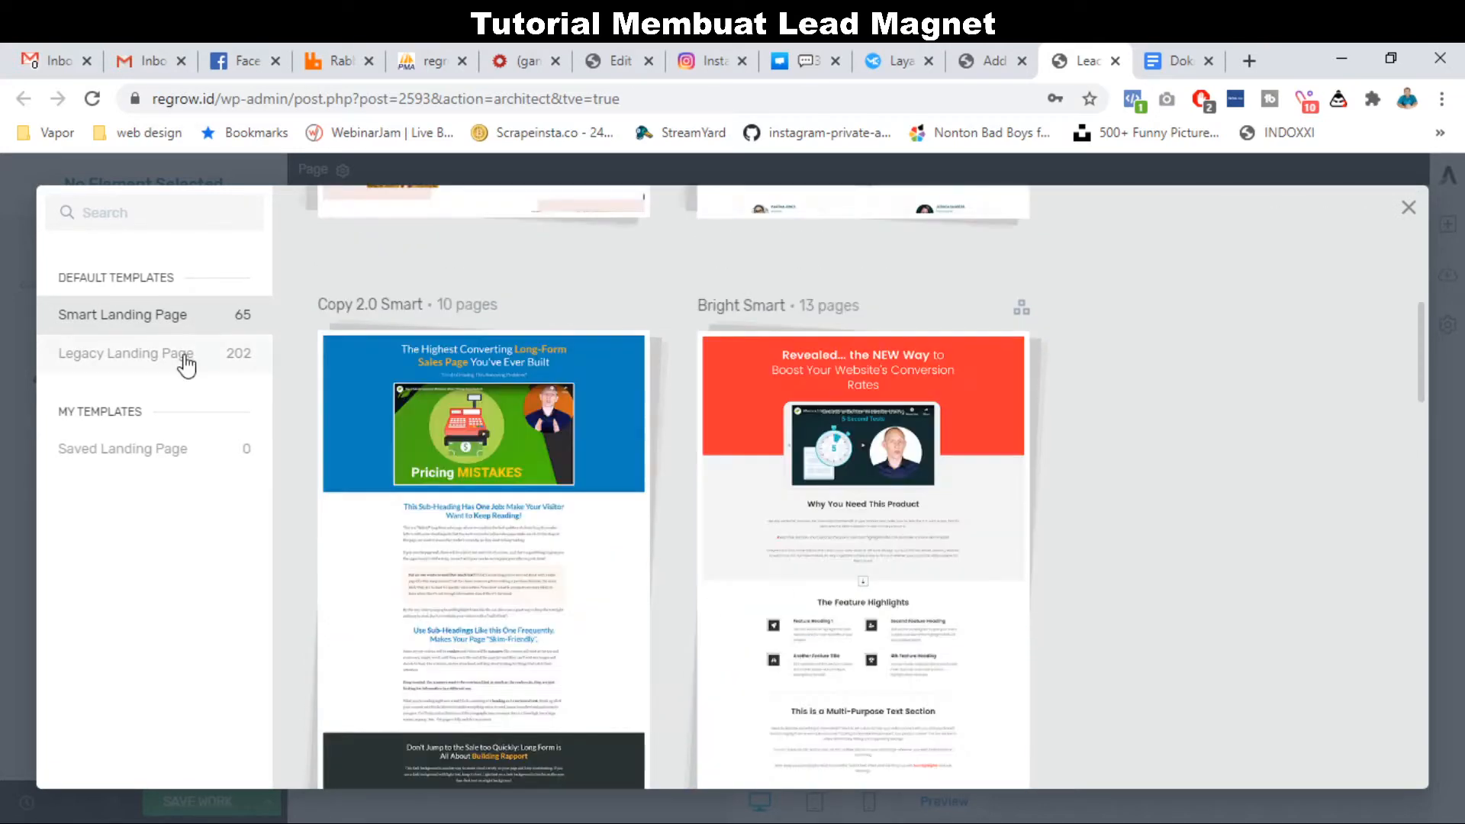
{"action": "left_click", "coordinate": [186, 358]}
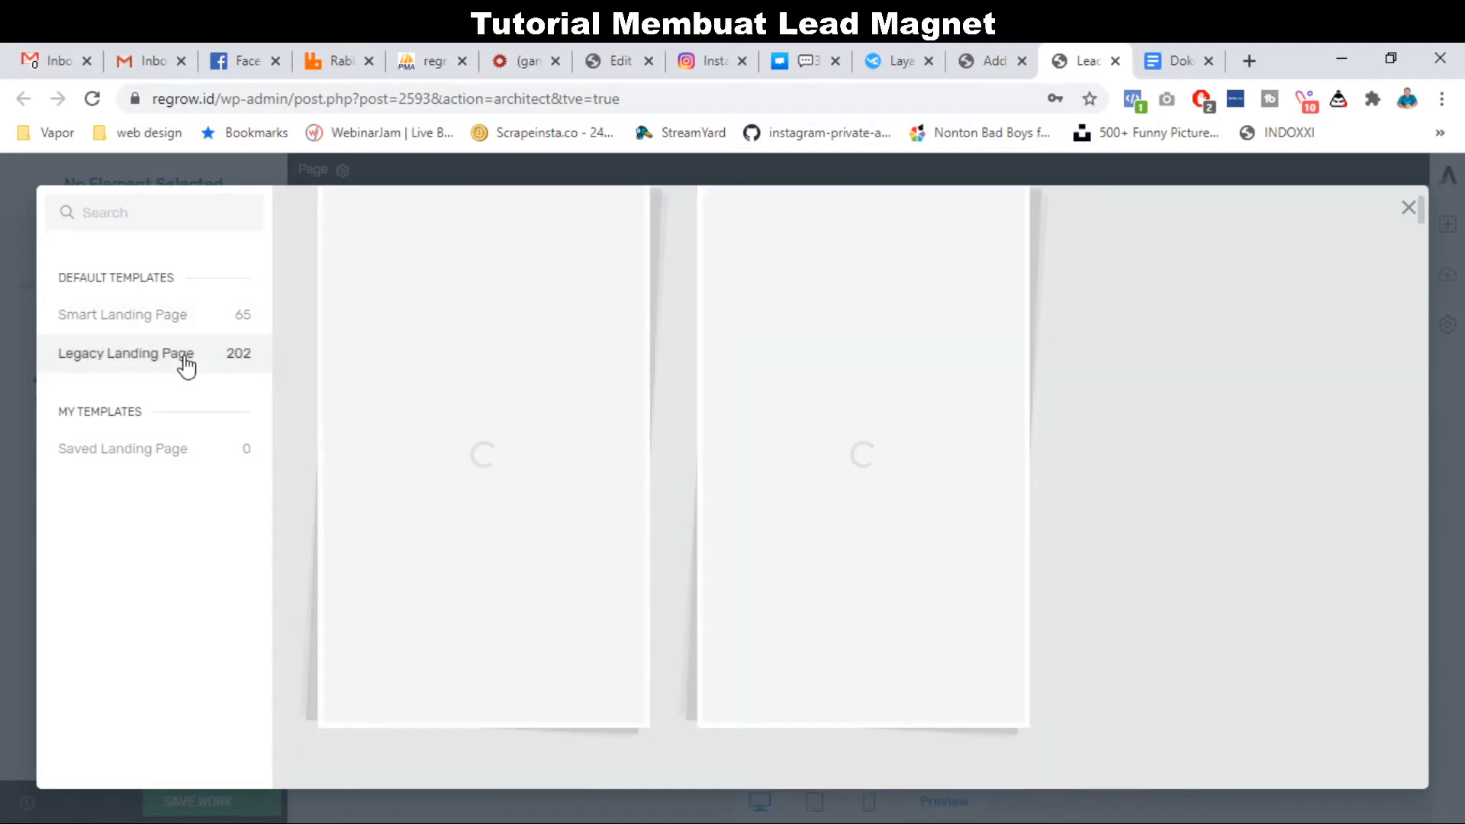
{"action": "scroll", "coordinate": [556, 644], "scroll_direction": "down", "scroll_amount": 10}
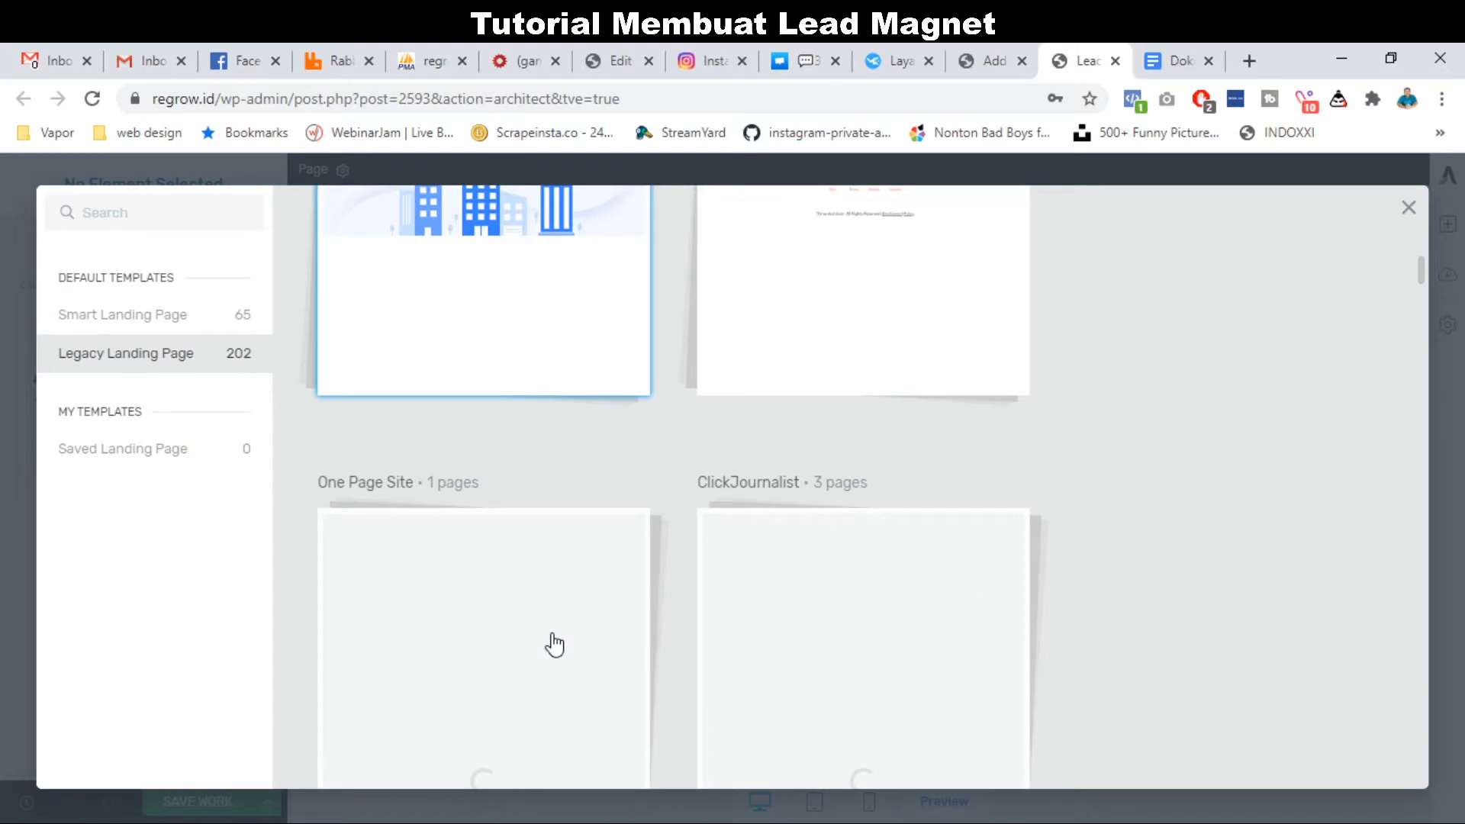
{"action": "scroll", "coordinate": [554, 645], "scroll_direction": "down", "scroll_amount": 5}
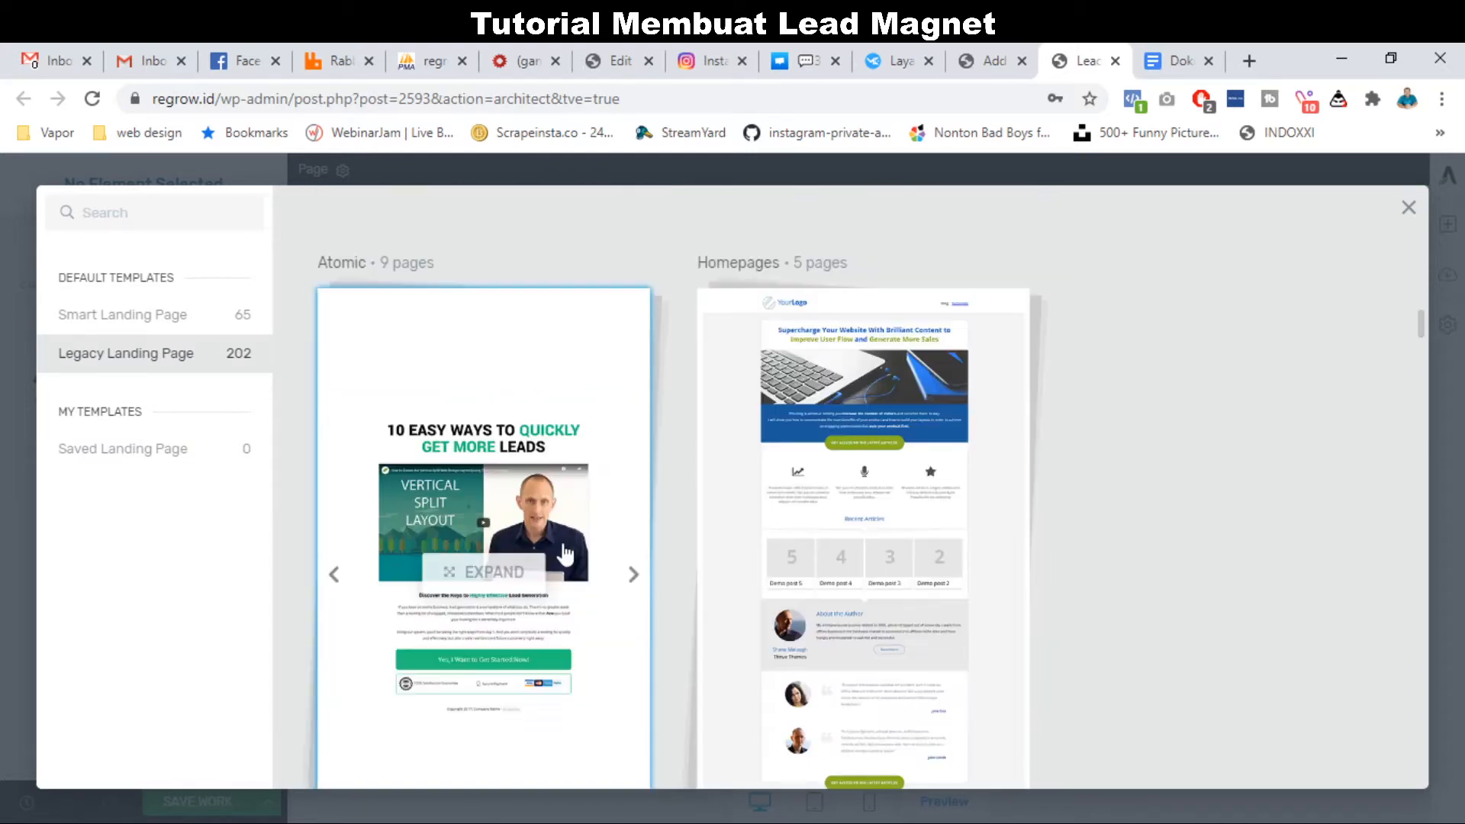
{"action": "scroll", "coordinate": [558, 574], "scroll_direction": "down", "scroll_amount": 1}
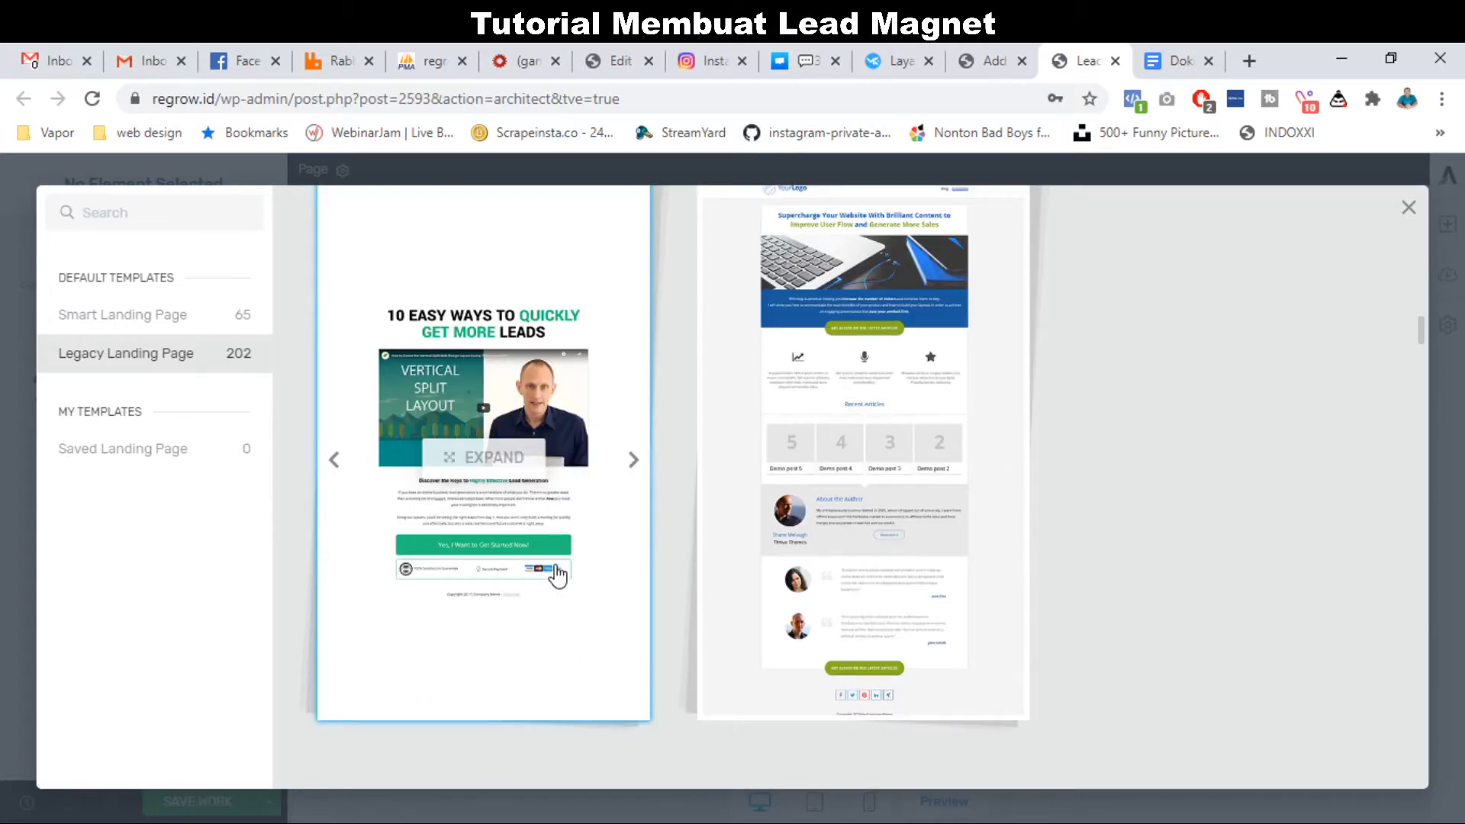
{"action": "scroll", "coordinate": [557, 574], "scroll_direction": "down", "scroll_amount": 3}
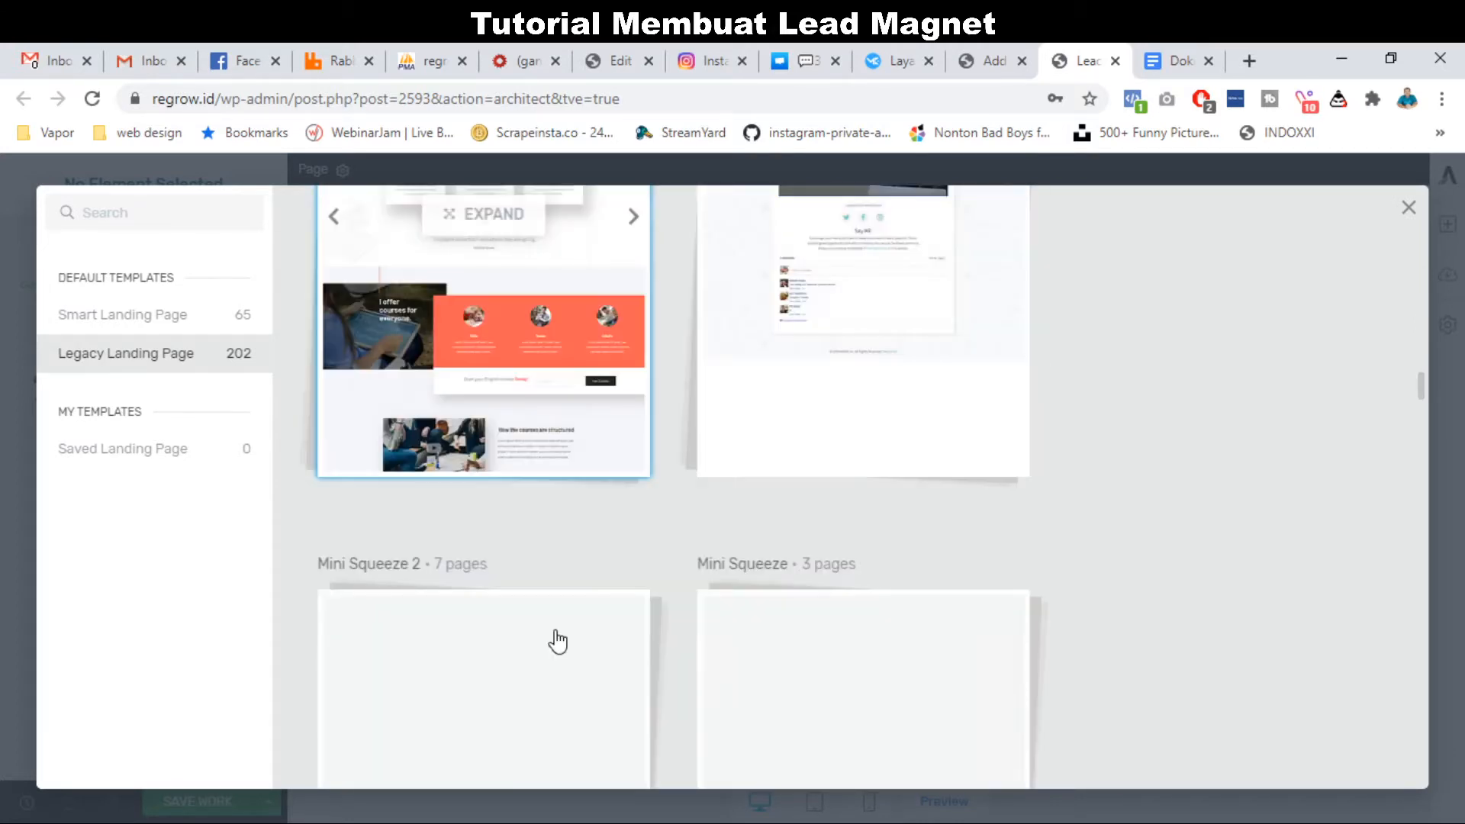
{"action": "scroll", "coordinate": [558, 641], "scroll_direction": "down", "scroll_amount": 5}
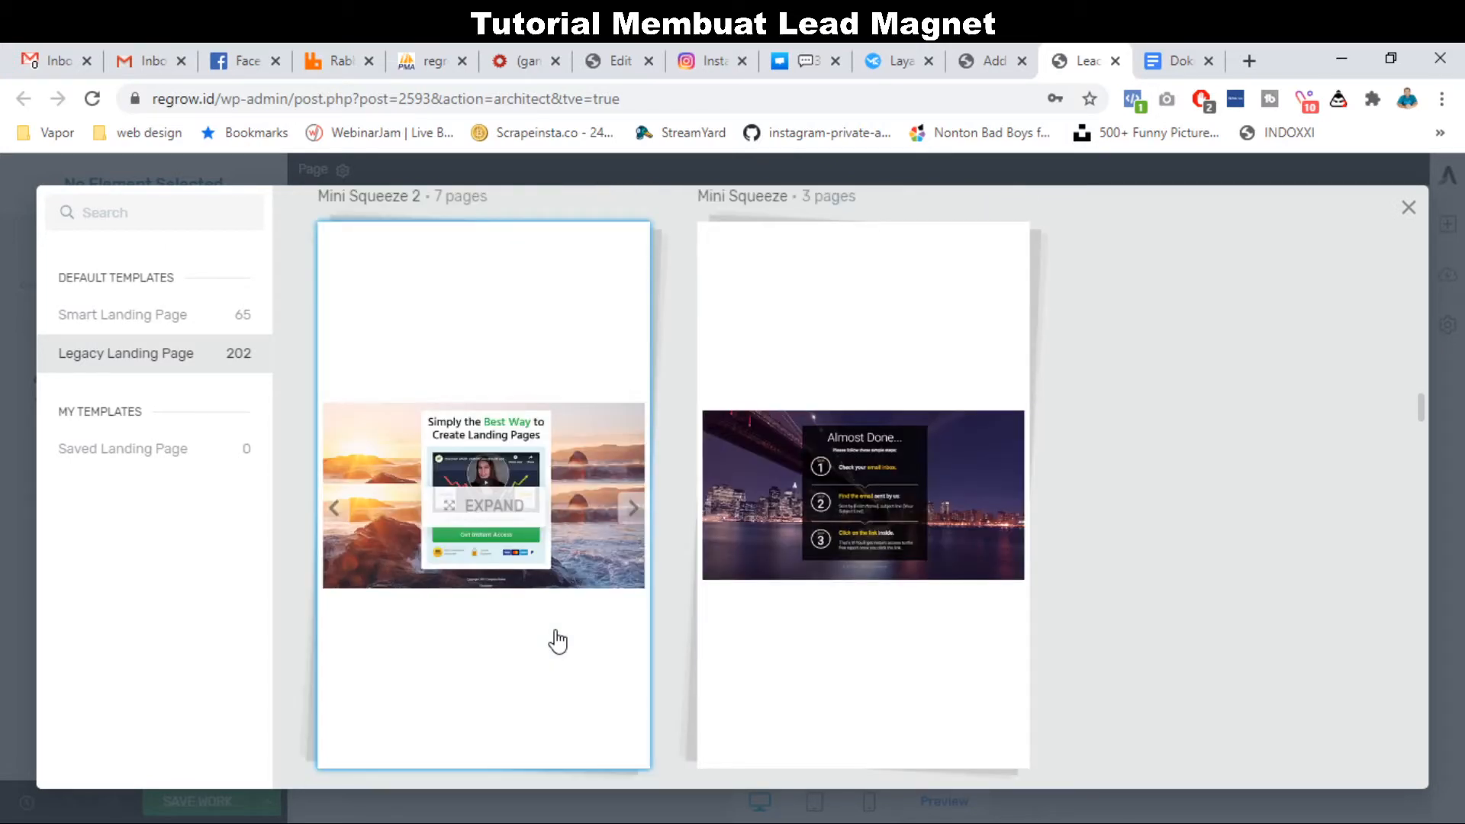
{"action": "scroll", "coordinate": [557, 642], "scroll_direction": "down", "scroll_amount": 1}
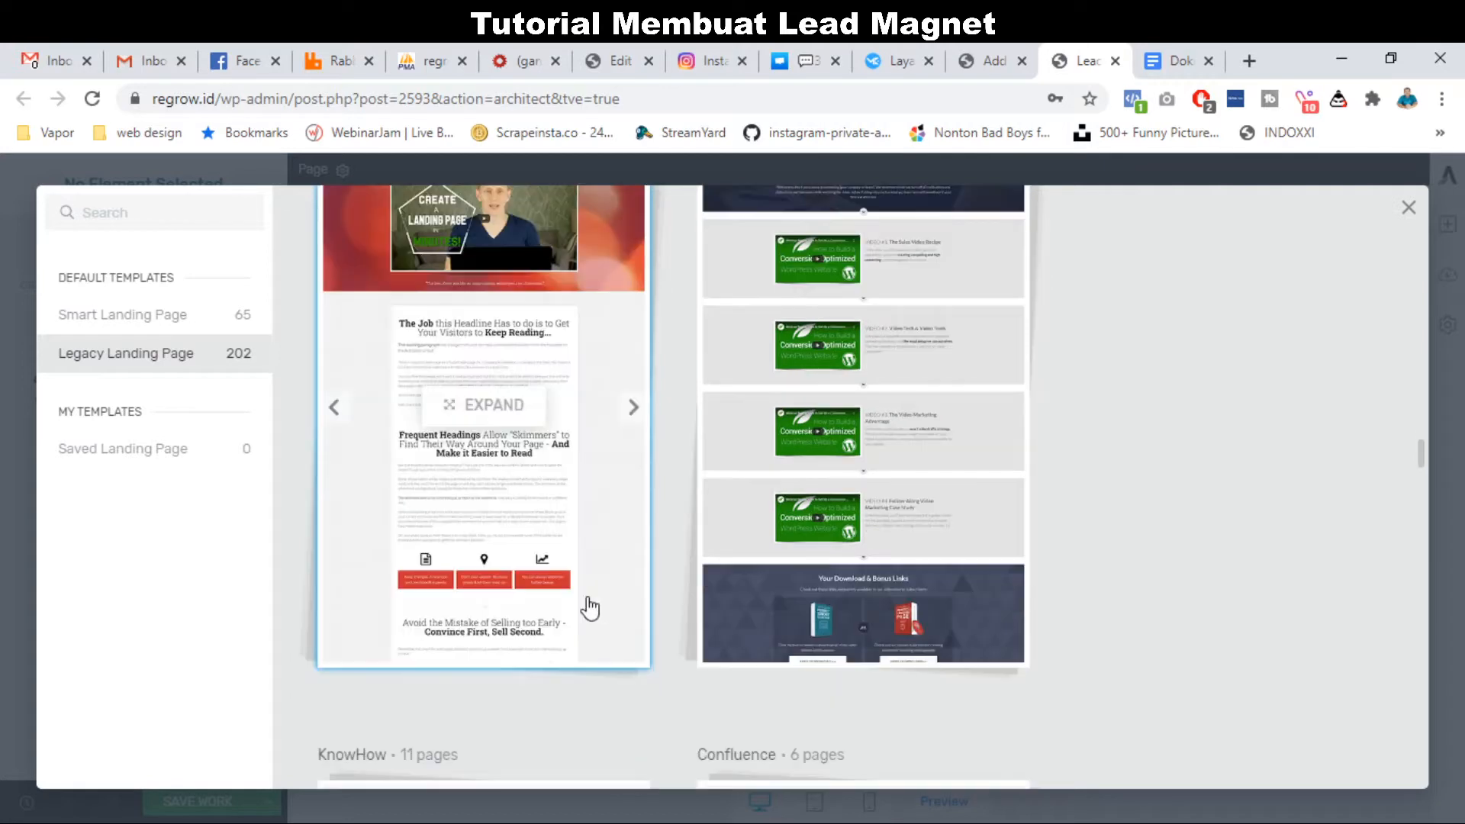
{"action": "scroll", "coordinate": [566, 648], "scroll_direction": "down", "scroll_amount": 4}
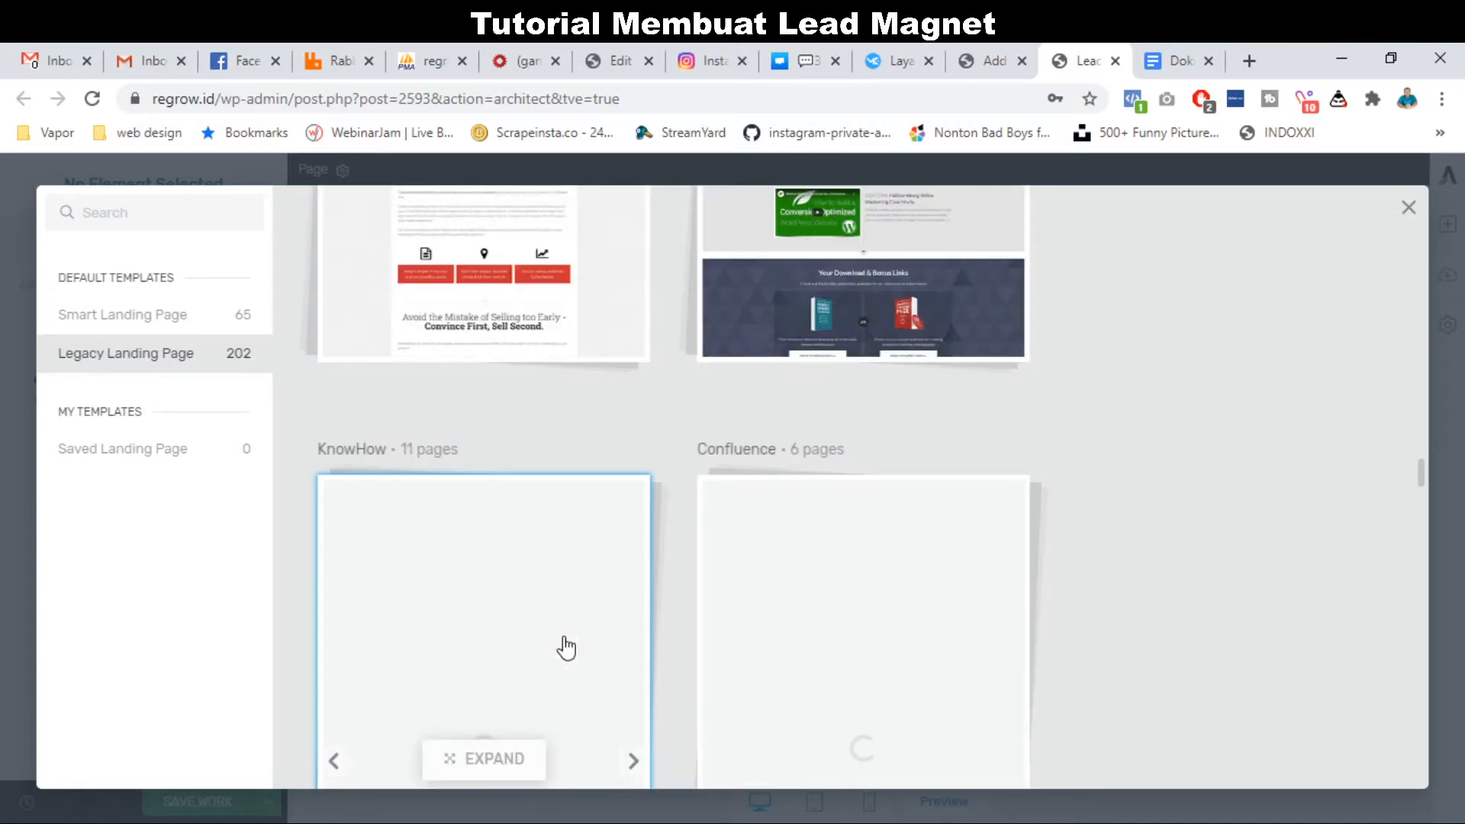
{"action": "scroll", "coordinate": [576, 444], "scroll_direction": "up", "scroll_amount": 5}
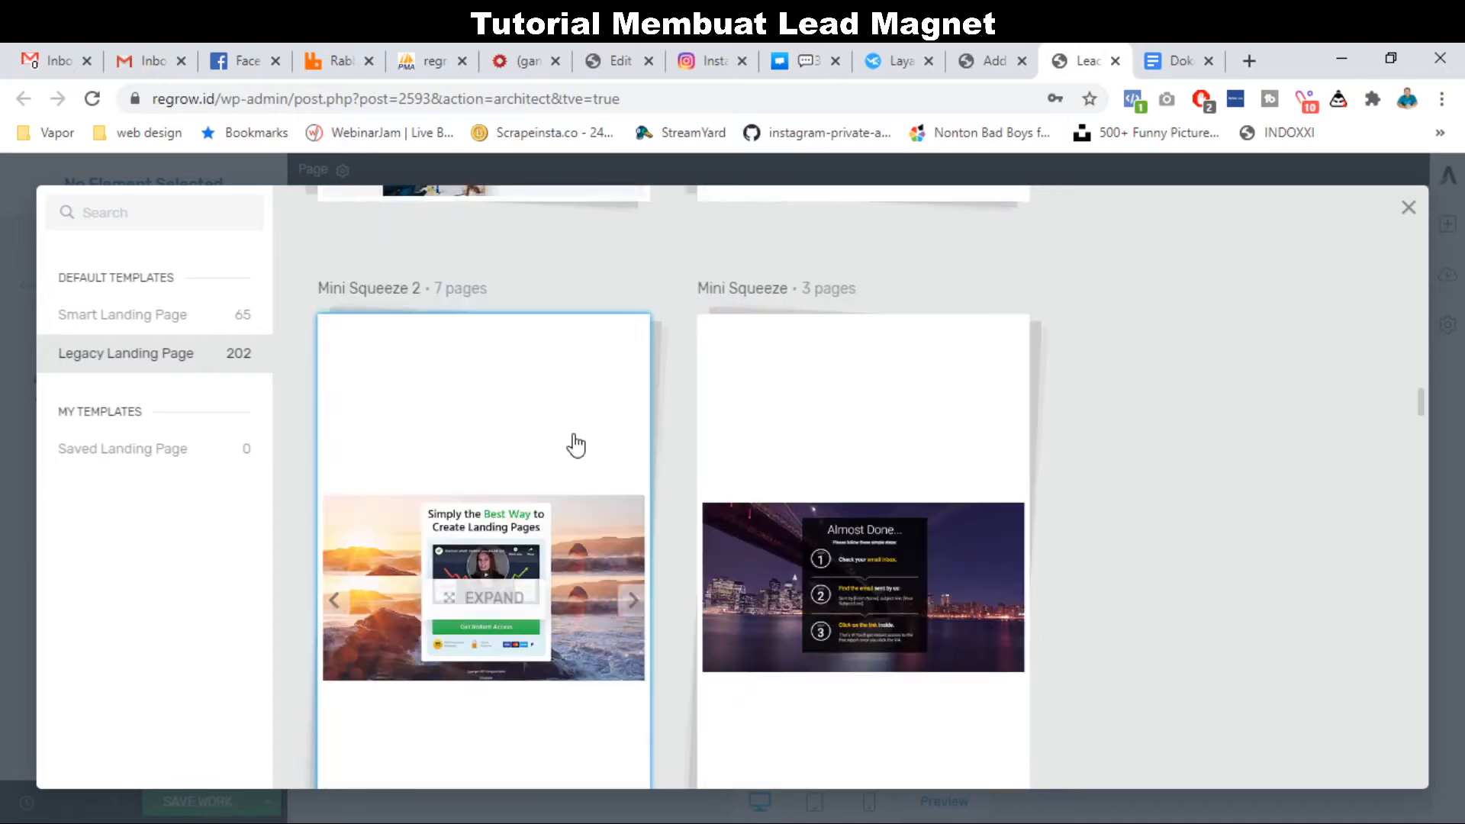
Apply the top-right Mini Squeeze 2 lead generation template to the page.
{"action": "triple_click", "coordinate": [380, 294]}
{"action": "left_click", "coordinate": [528, 443]}
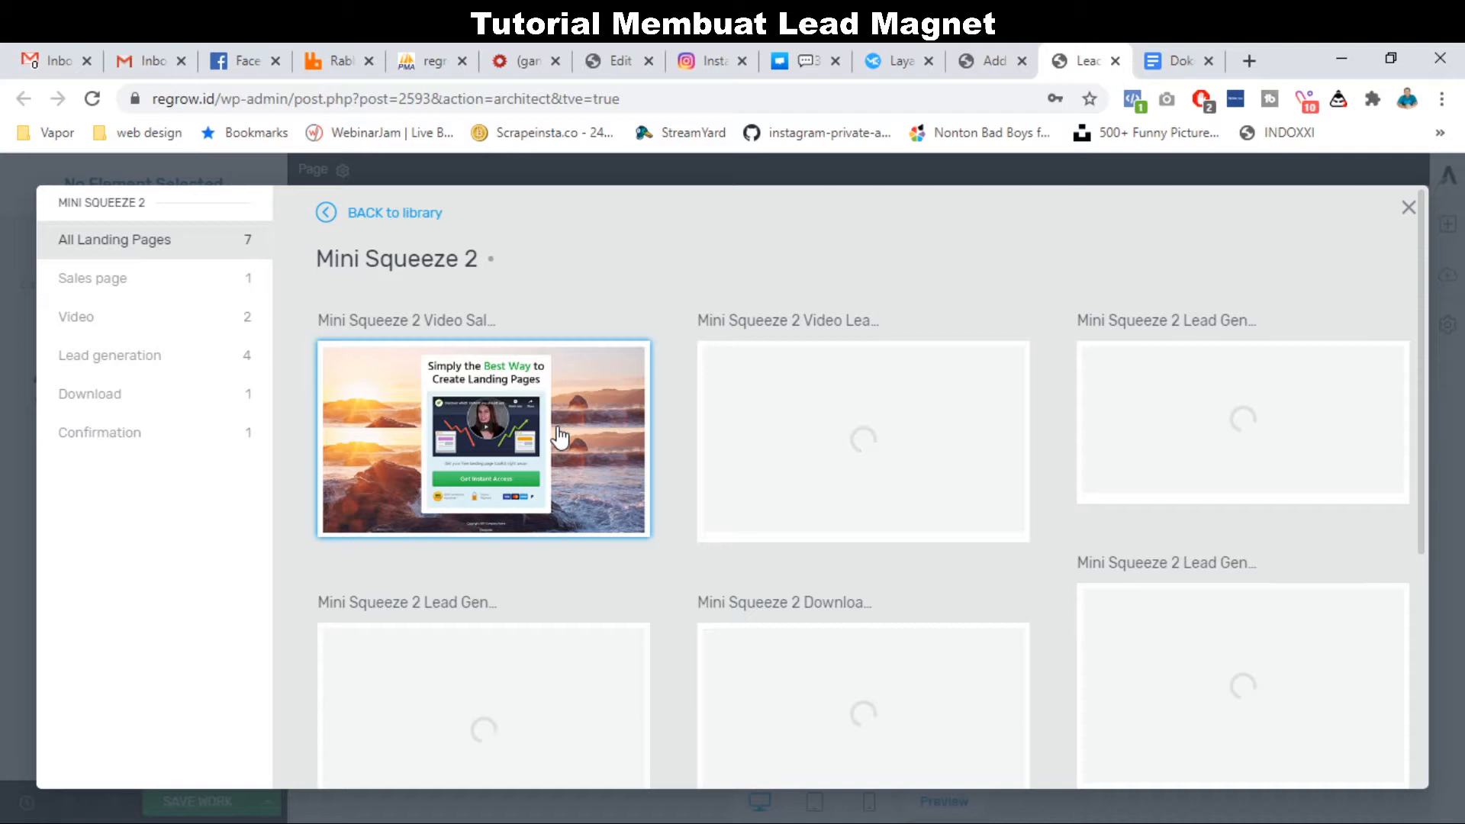
{"action": "scroll", "coordinate": [1122, 314], "scroll_direction": "down", "scroll_amount": 1}
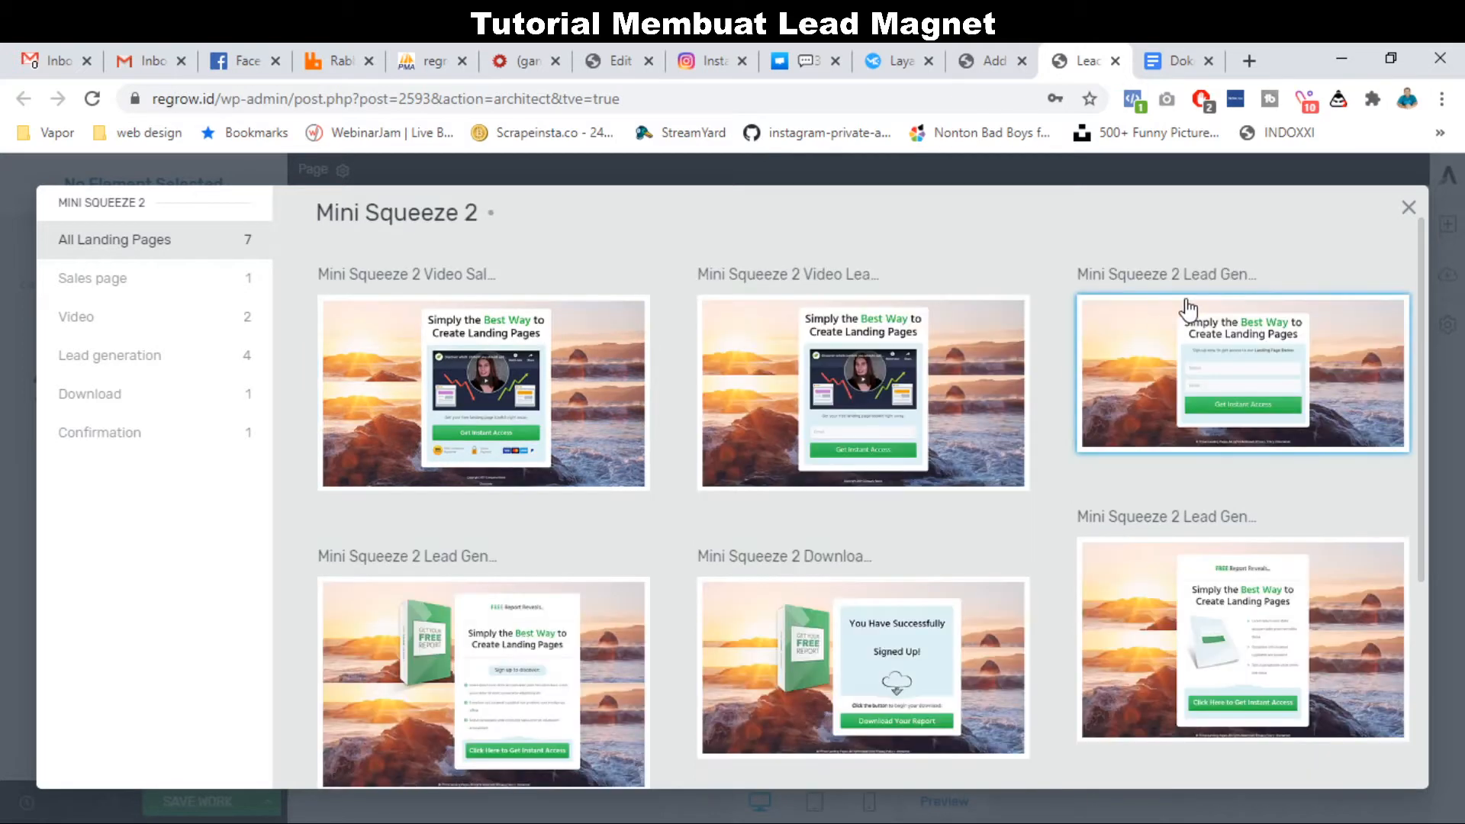
{"action": "left_click", "coordinate": [1238, 391]}
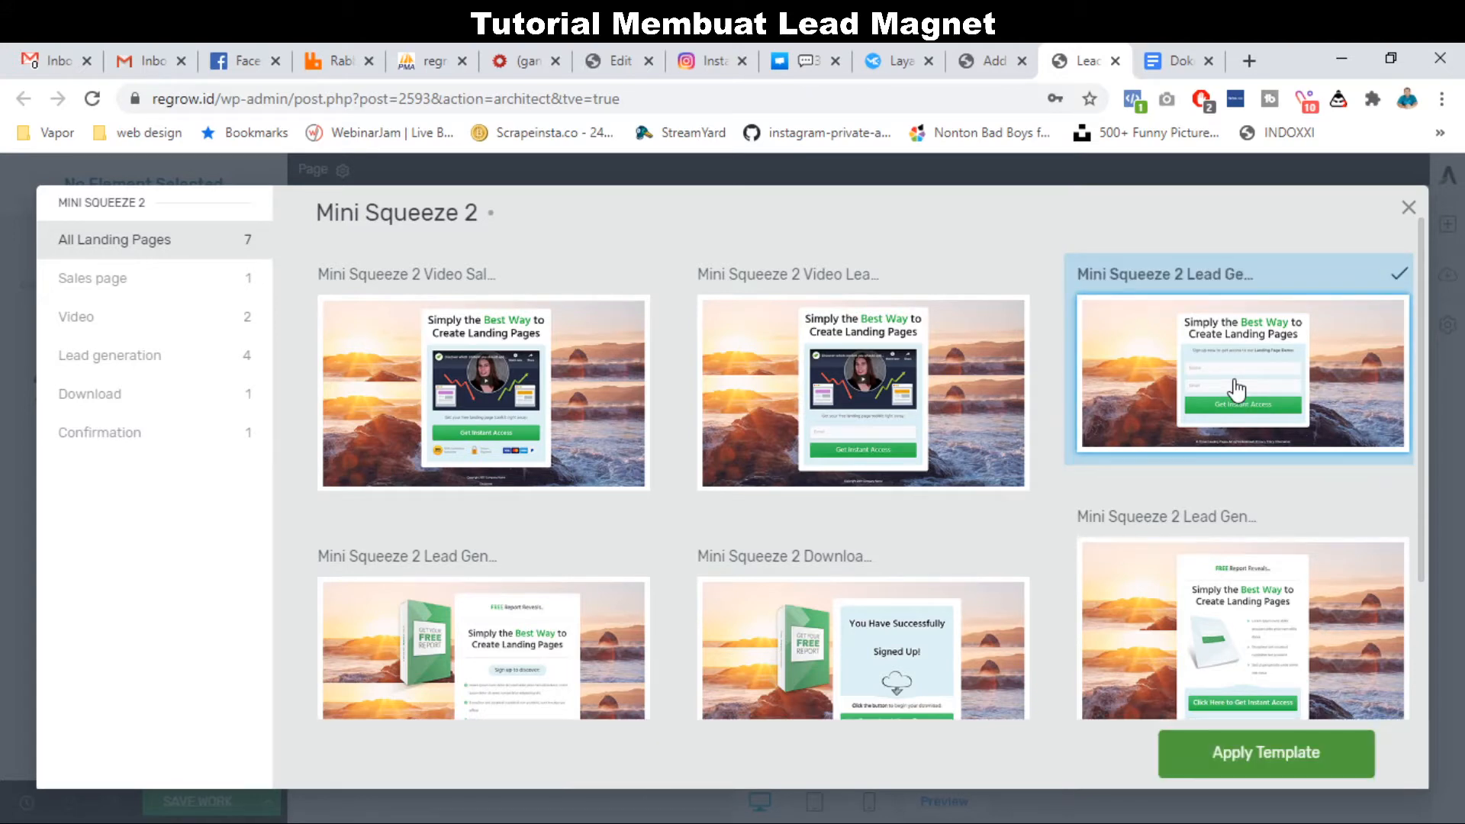
{"action": "left_click", "coordinate": [1266, 755]}
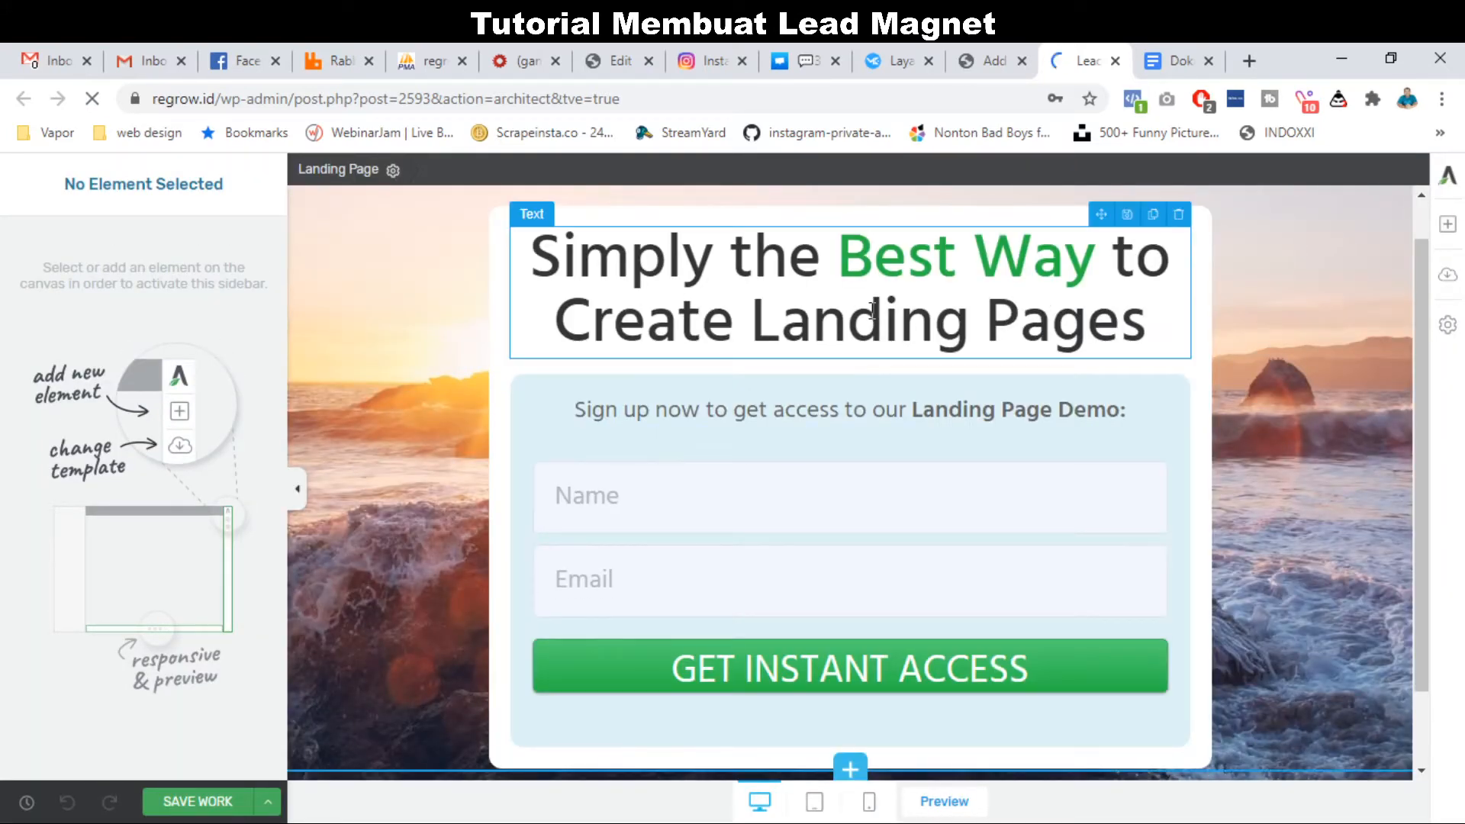
{"action": "scroll", "coordinate": [834, 408], "scroll_direction": "down", "scroll_amount": 3}
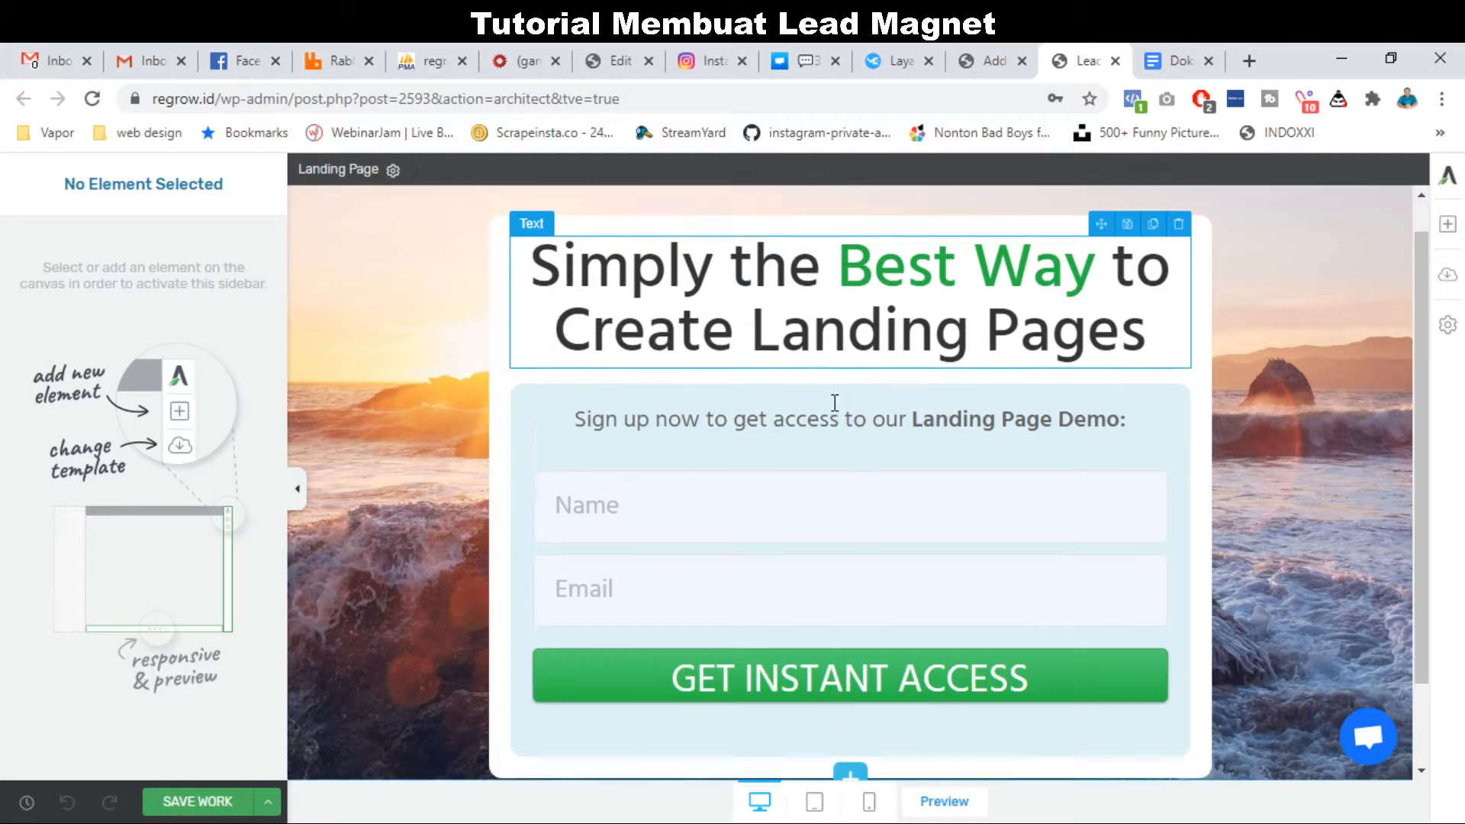
{"action": "scroll", "coordinate": [835, 403], "scroll_direction": "up", "scroll_amount": 3}
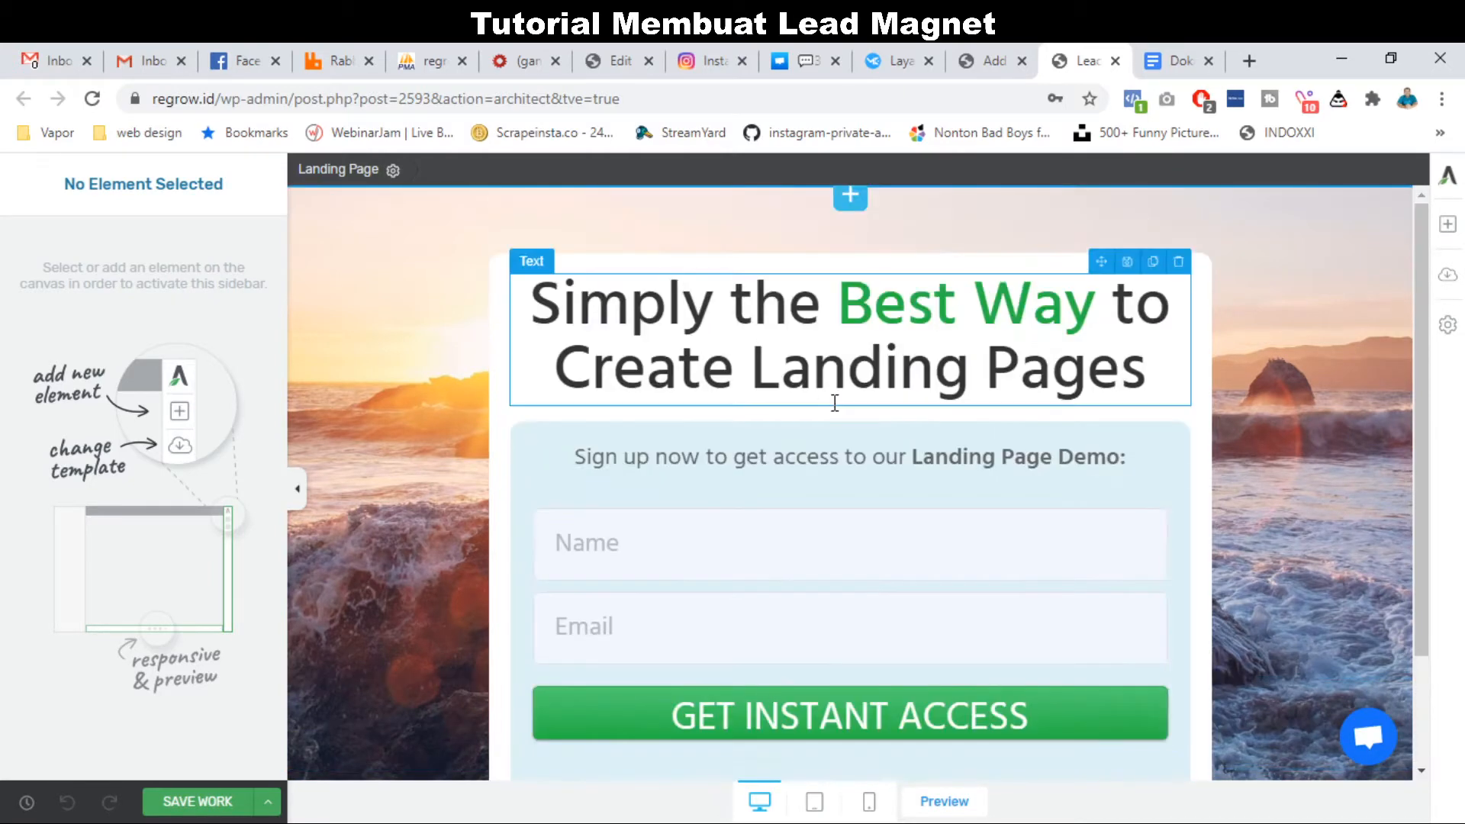
Replace the headline text with 'Daftar Harga Rumah Murah di Pekanbaru'.
{"action": "triple_click", "coordinate": [875, 327]}
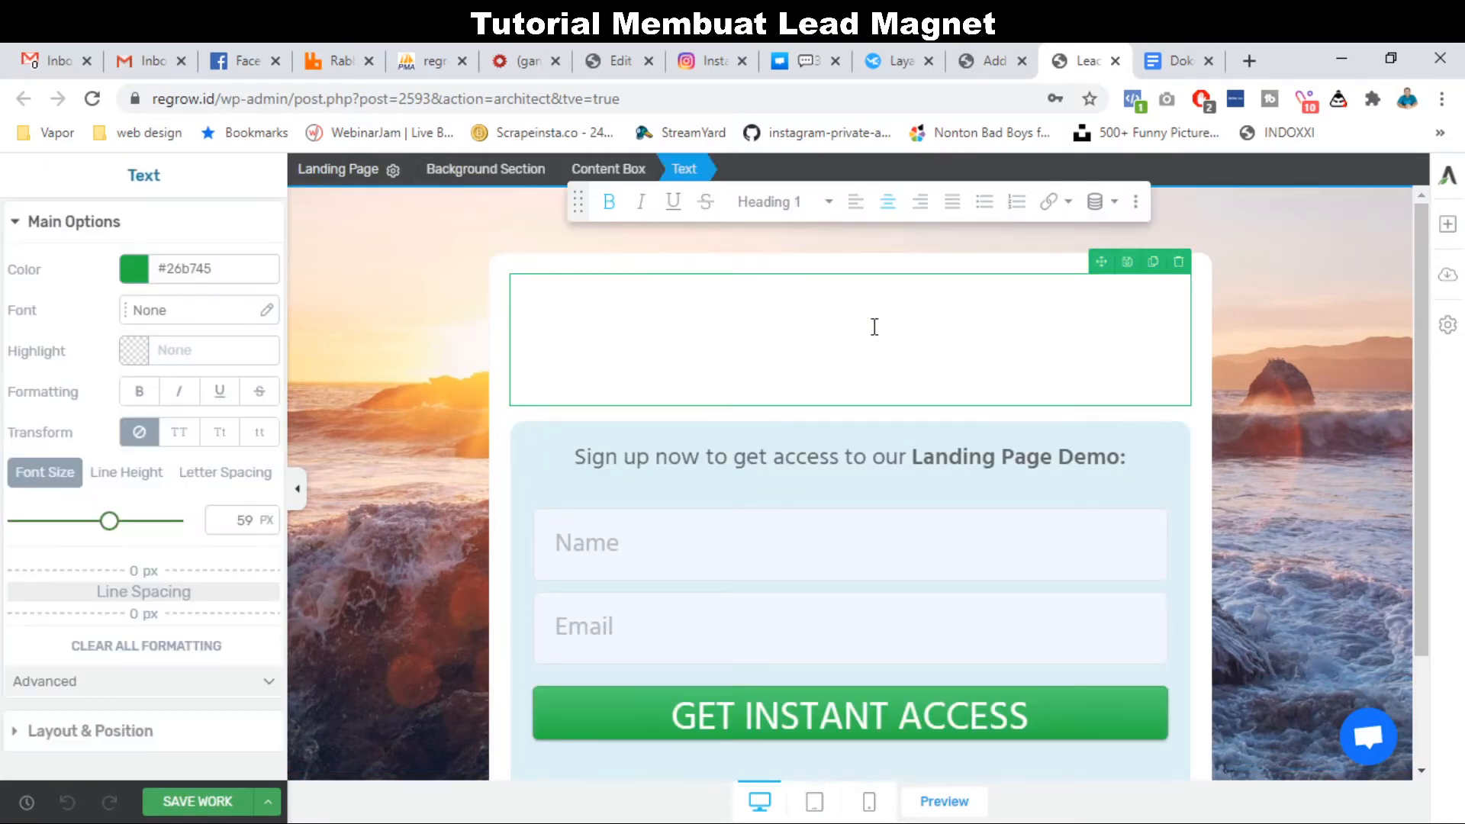
{"action": "type", "text": "Dapatkan "}
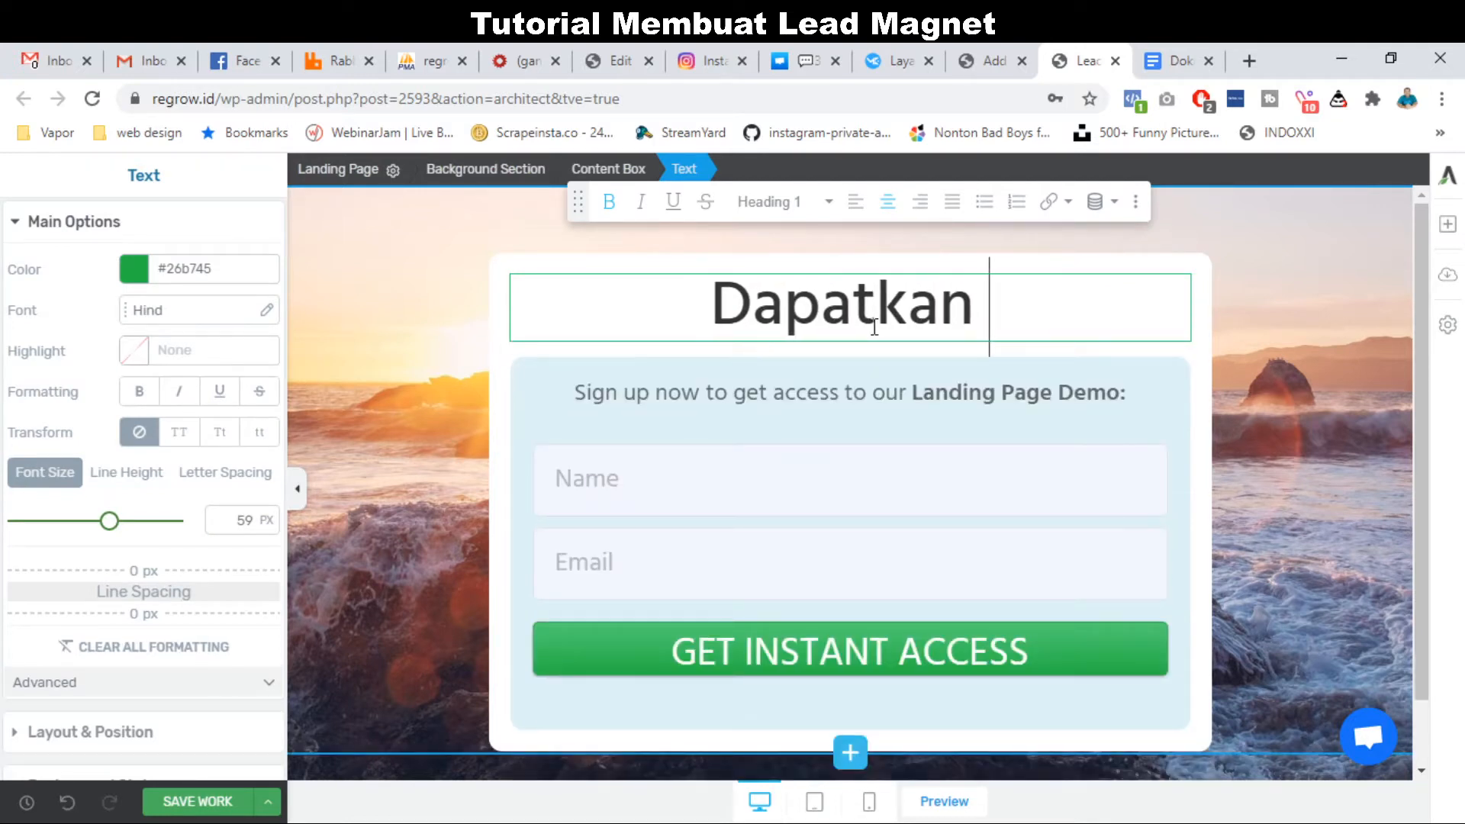
{"action": "type", "text": "RUmah"}
{"action": "key", "text": "BackSpace"}
{"action": "key", "text": "BackSpace"}
{"action": "key", "text": "BackSpace"}
{"action": "key", "text": "BackSpace"}
{"action": "key", "text": "BackSpace"}
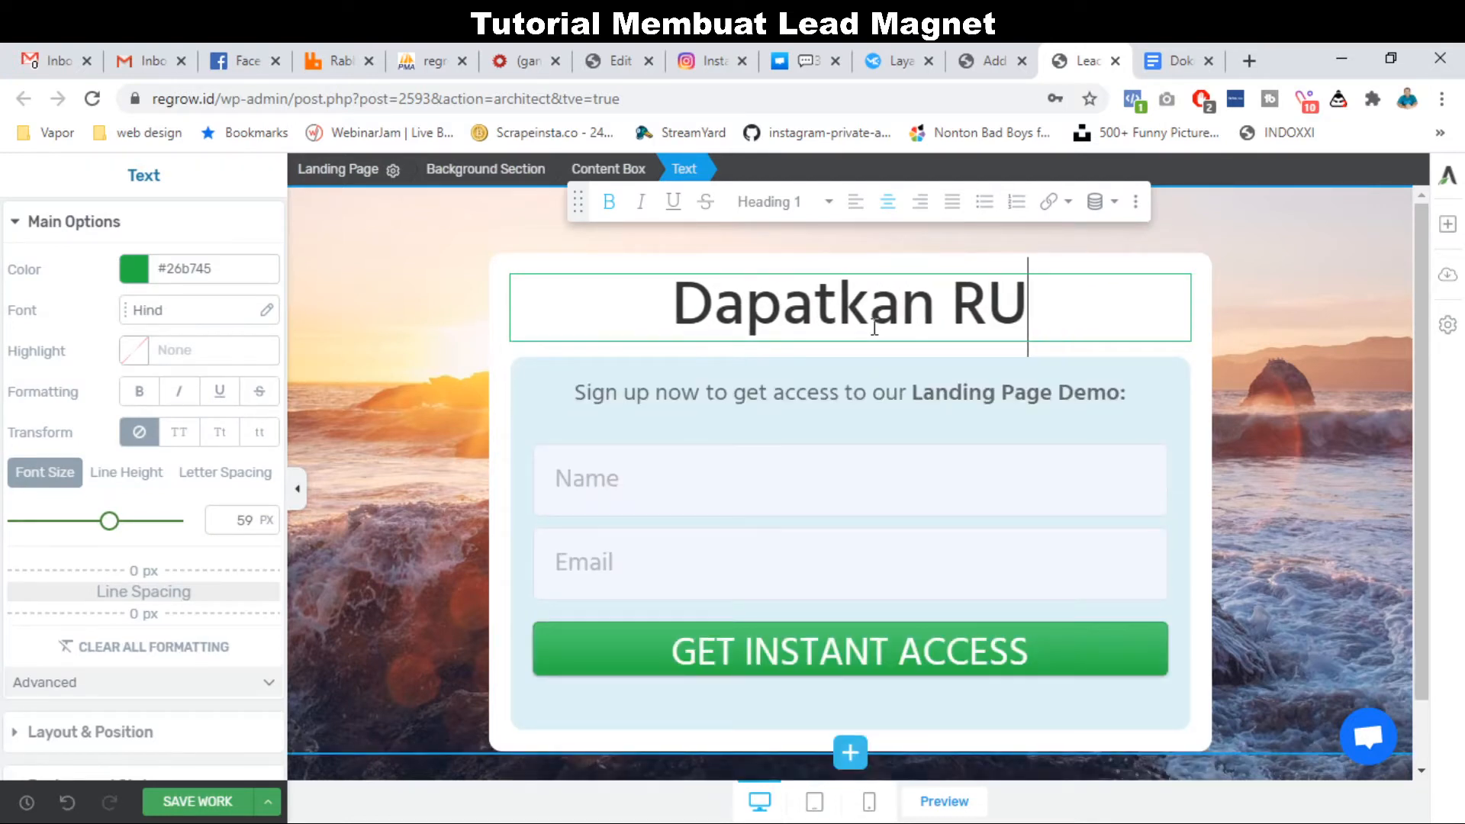
{"action": "type", "text": "RUma"}
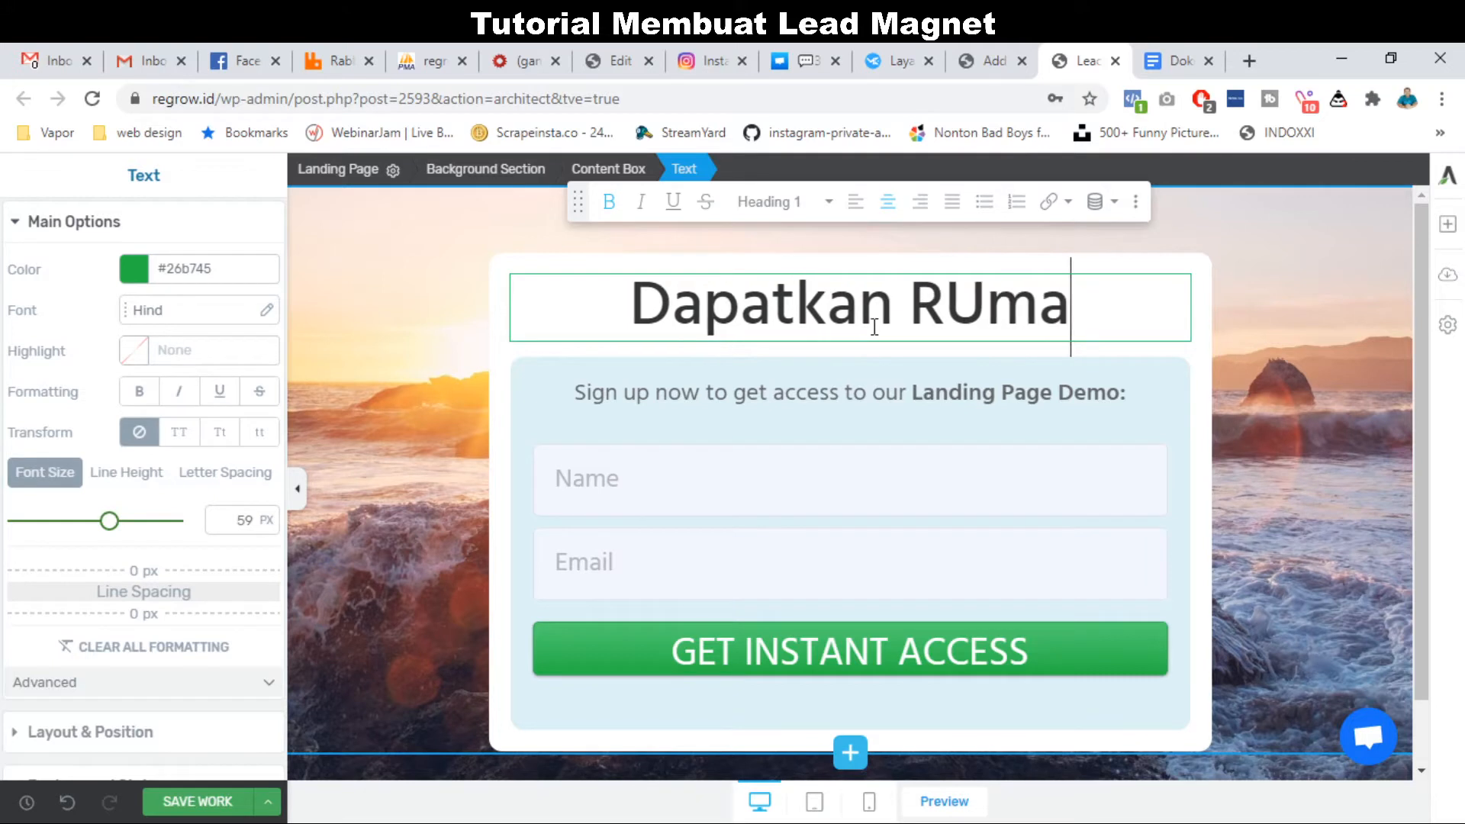
{"action": "key", "text": "BackSpace"}
{"action": "key", "text": "BackSpace"}
{"action": "key", "text": "BackSpace"}
{"action": "key", "text": "BackSpace"}
{"action": "type", "text": "RUmah"}
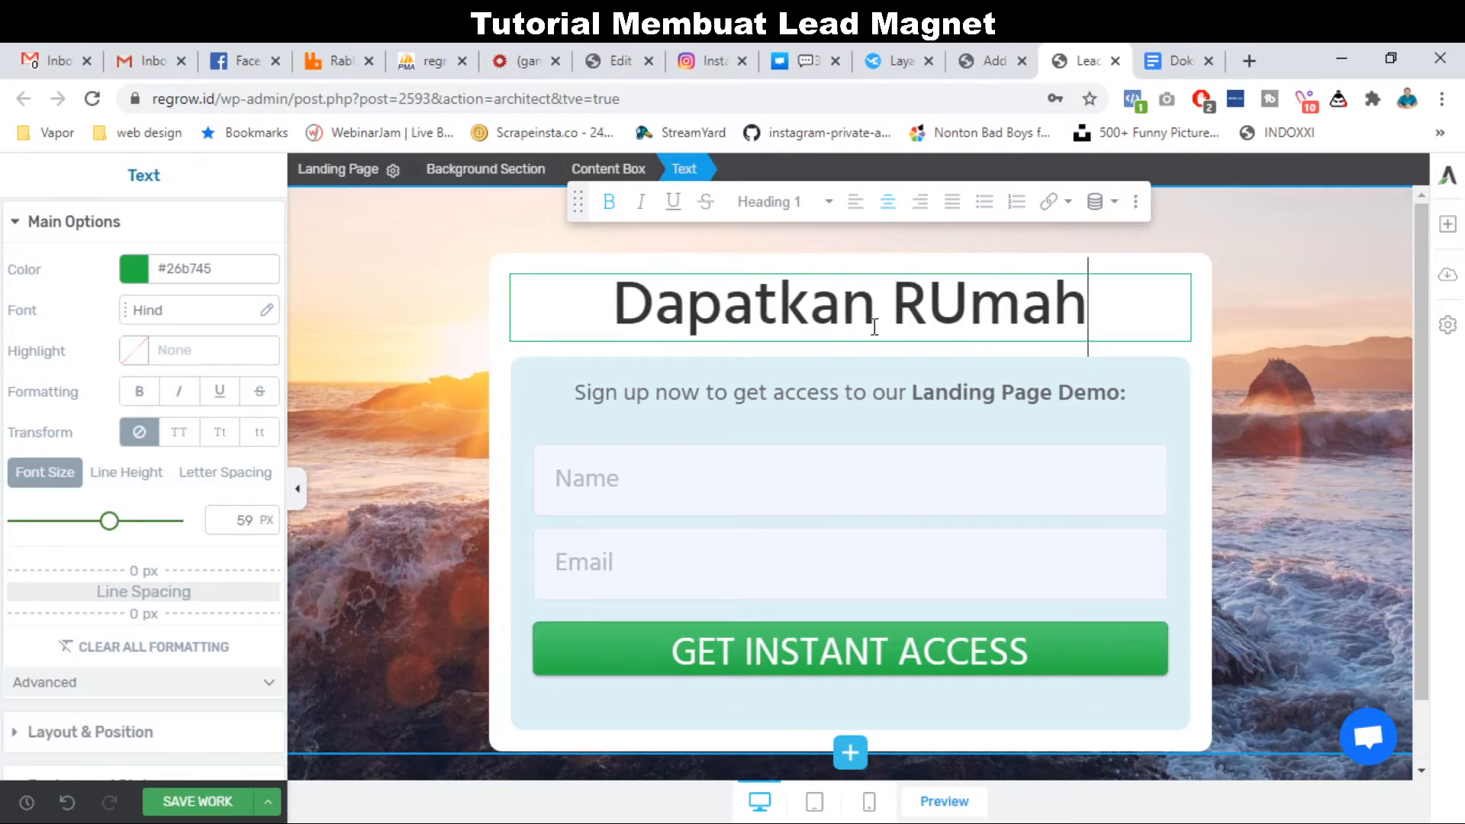
{"action": "key", "text": "BackSpace"}
{"action": "key", "text": "BackSpace"}
{"action": "key", "text": "BackSpace"}
{"action": "key", "text": "BackSpace"}
{"action": "type", "text": "umah Murah"}
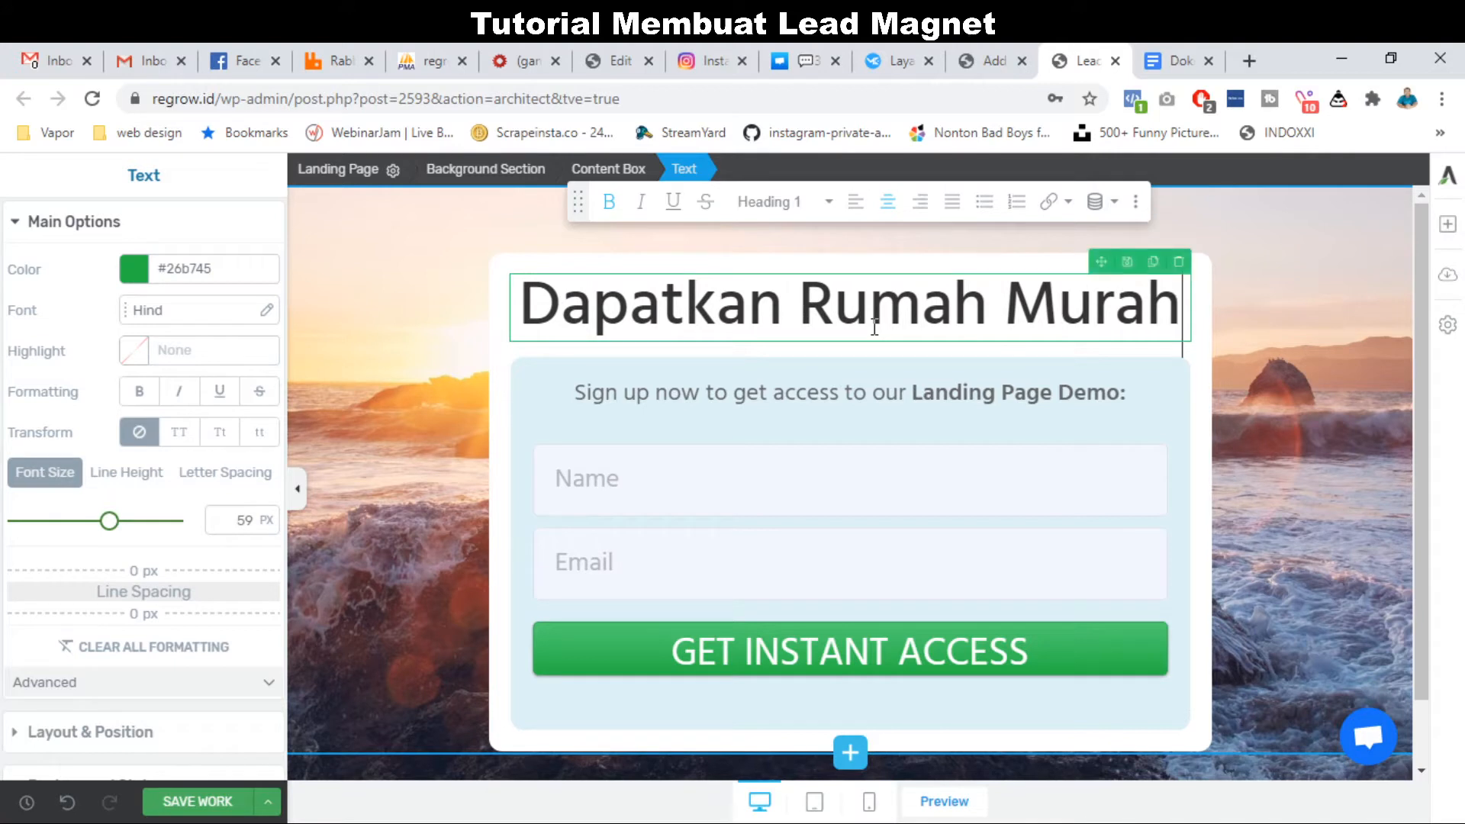
{"action": "key", "text": "Return"}
{"action": "type", "text": "P"}
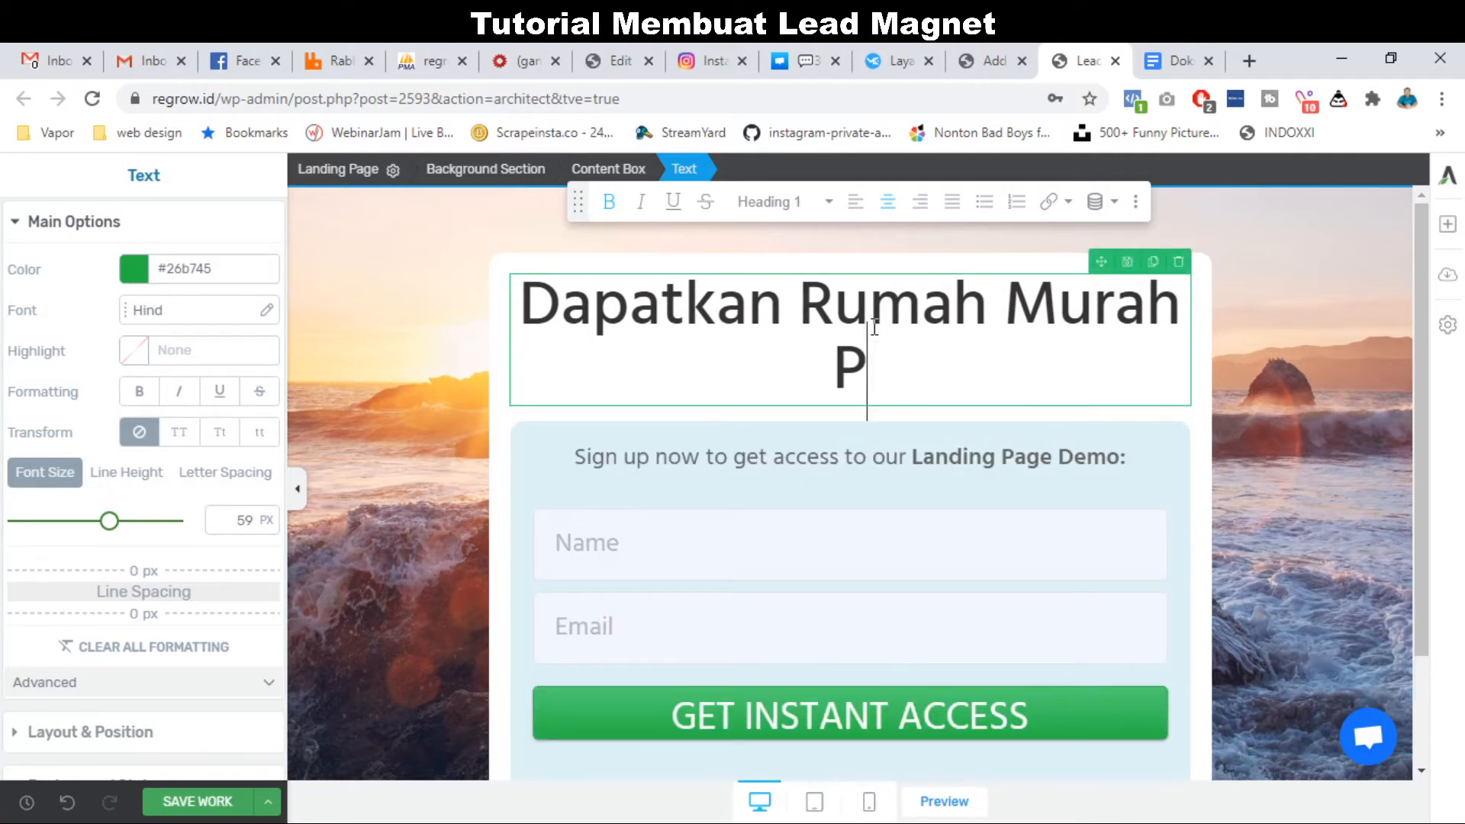
{"action": "key", "text": "BackSpace"}
{"action": "key", "text": "BackSpace"}
{"action": "key", "text": "BackSpace"}
{"action": "key", "text": "BackSpace"}
{"action": "key", "text": "BackSpace"}
{"action": "key", "text": "BackSpace"}
{"action": "key", "text": "BackSpace"}
{"action": "key", "text": "BackSpace"}
{"action": "key", "text": "BackSpace"}
{"action": "key", "text": "BackSpace"}
{"action": "key", "text": "BackSpace"}
{"action": "key", "text": "BackSpace"}
{"action": "key", "text": "BackSpace"}
{"action": "key", "text": "BackSpace"}
{"action": "key", "text": "BackSpace"}
{"action": "key", "text": "BackSpace"}
{"action": "key", "text": "BackSpace"}
{"action": "key", "text": "BackSpace"}
{"action": "key", "text": "BackSpace"}
{"action": "key", "text": "BackSpace"}
{"action": "key", "text": "BackSpace"}
{"action": "key", "text": "BackSpace"}
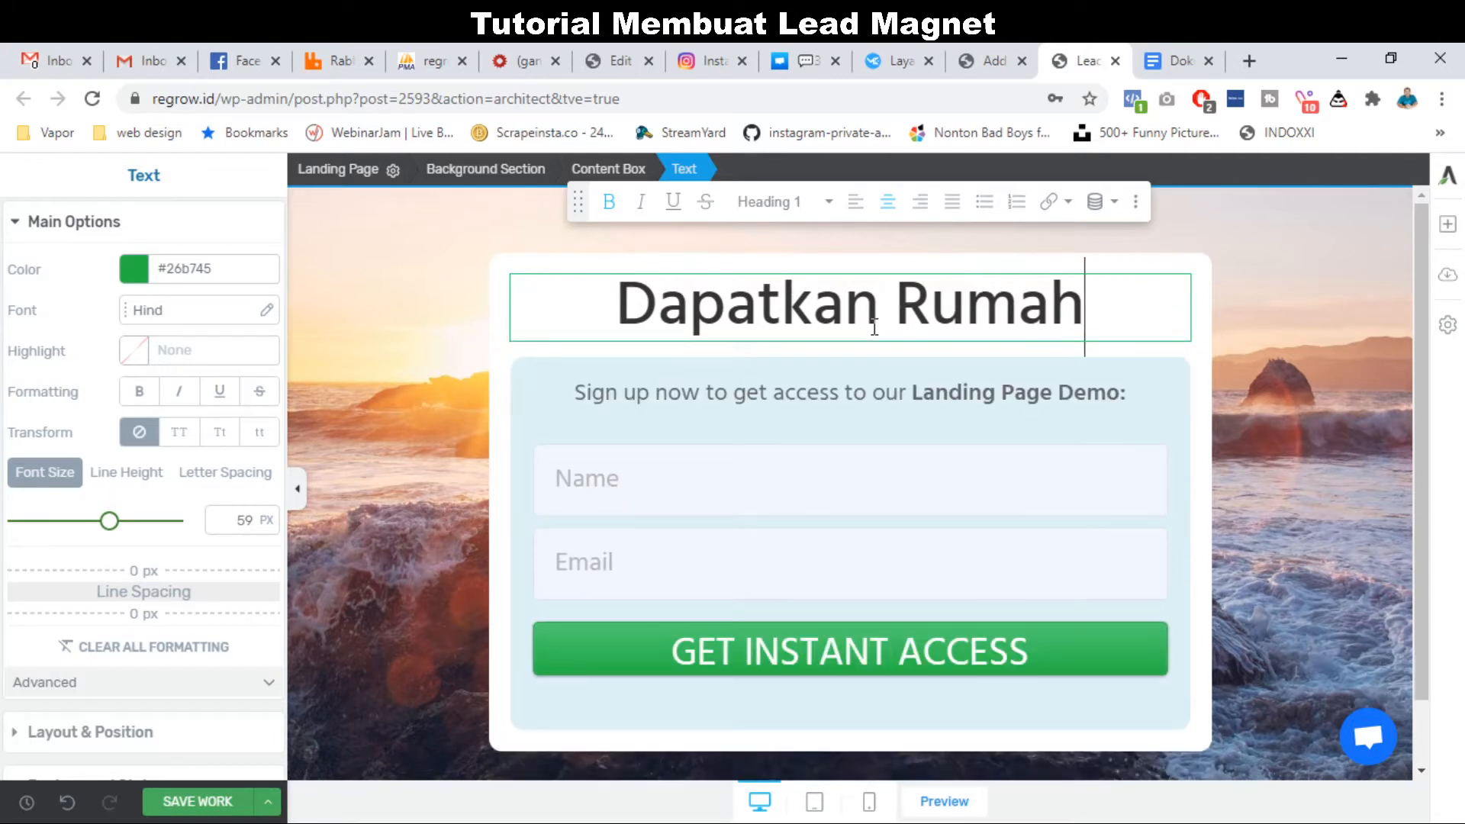
{"action": "type", "text": "Daftar"}
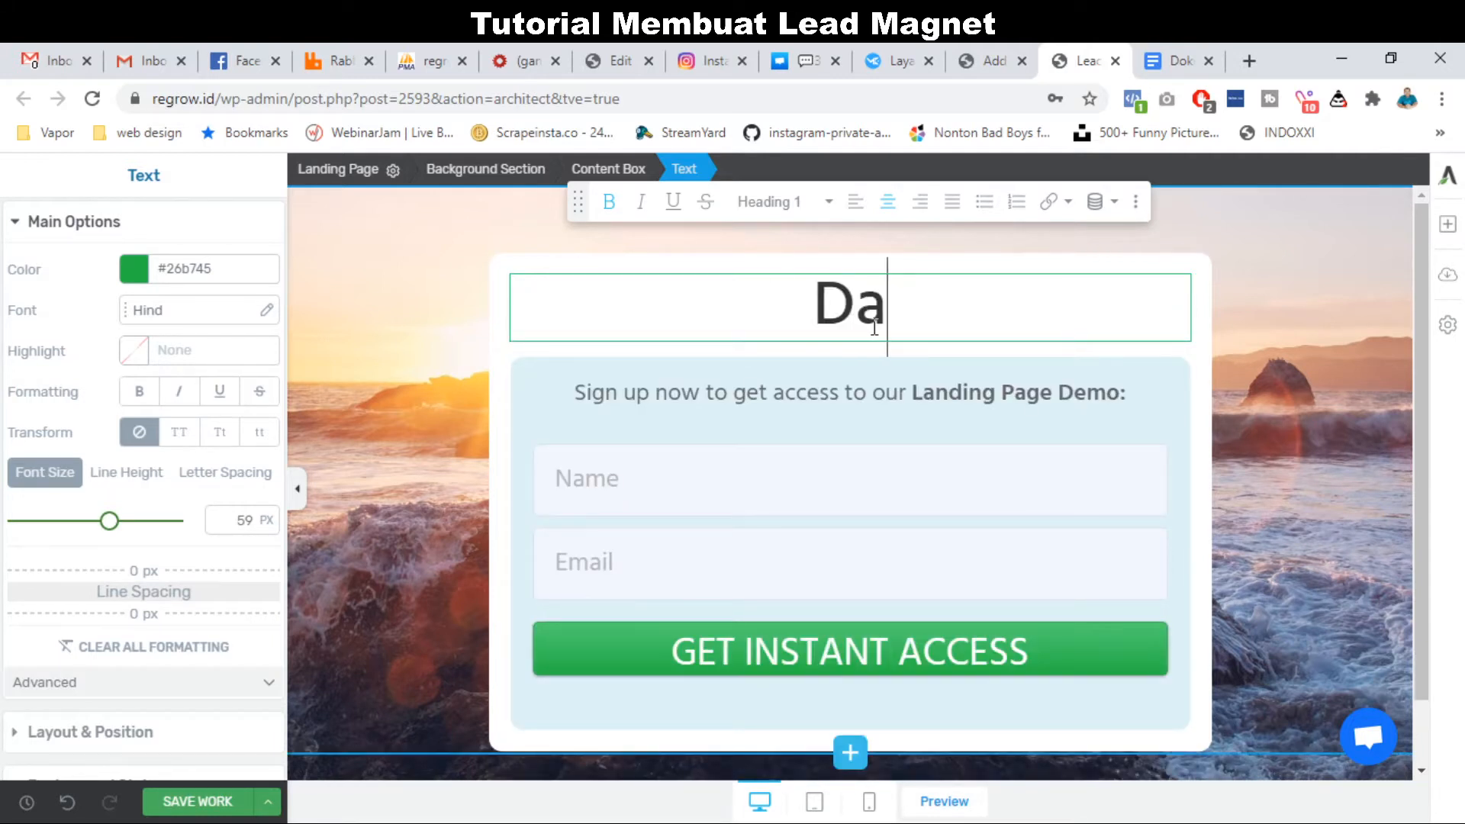
{"action": "type", "text": "ga RU"}
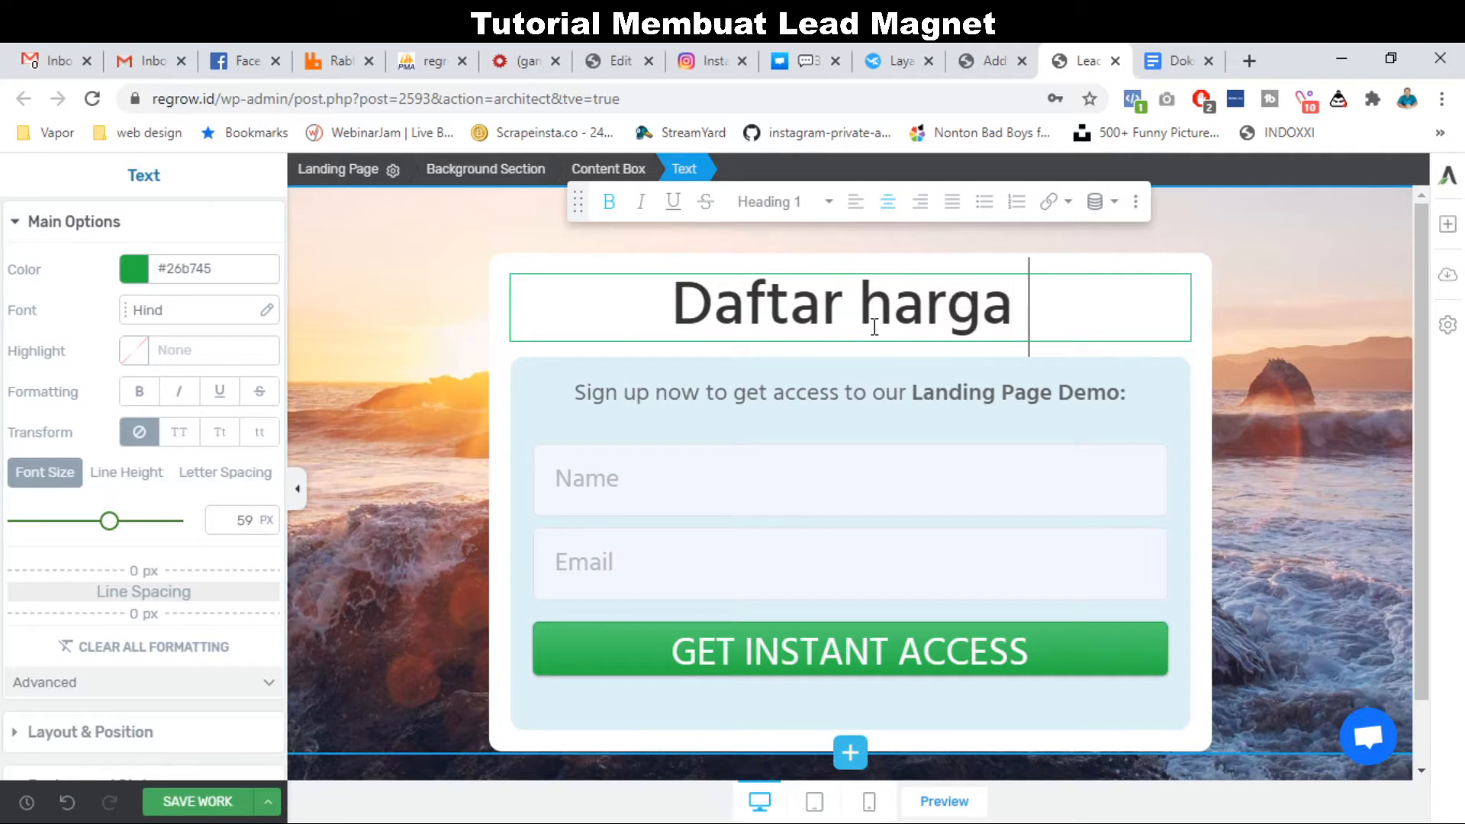
{"action": "key", "text": "BackSpace"}
{"action": "key", "text": "BackSpace"}
{"action": "key", "text": "BackSpace"}
{"action": "key", "text": "BackSpace"}
{"action": "key", "text": "BackSpace"}
{"action": "key", "text": "BackSpace"}
{"action": "key", "text": "BackSpace"}
{"action": "key", "text": "BackSpace"}
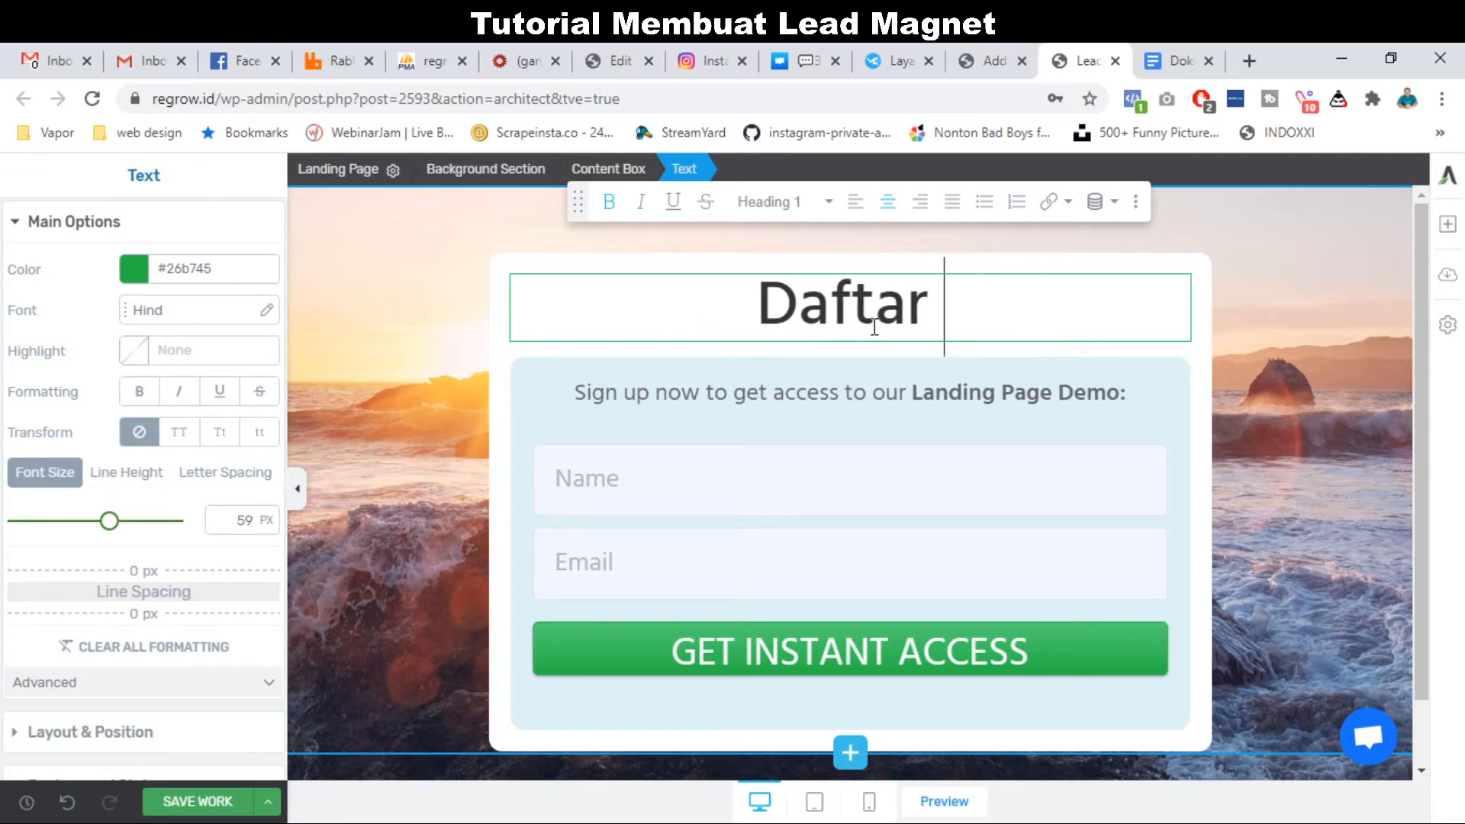
{"action": "type", "text": "Harga"}
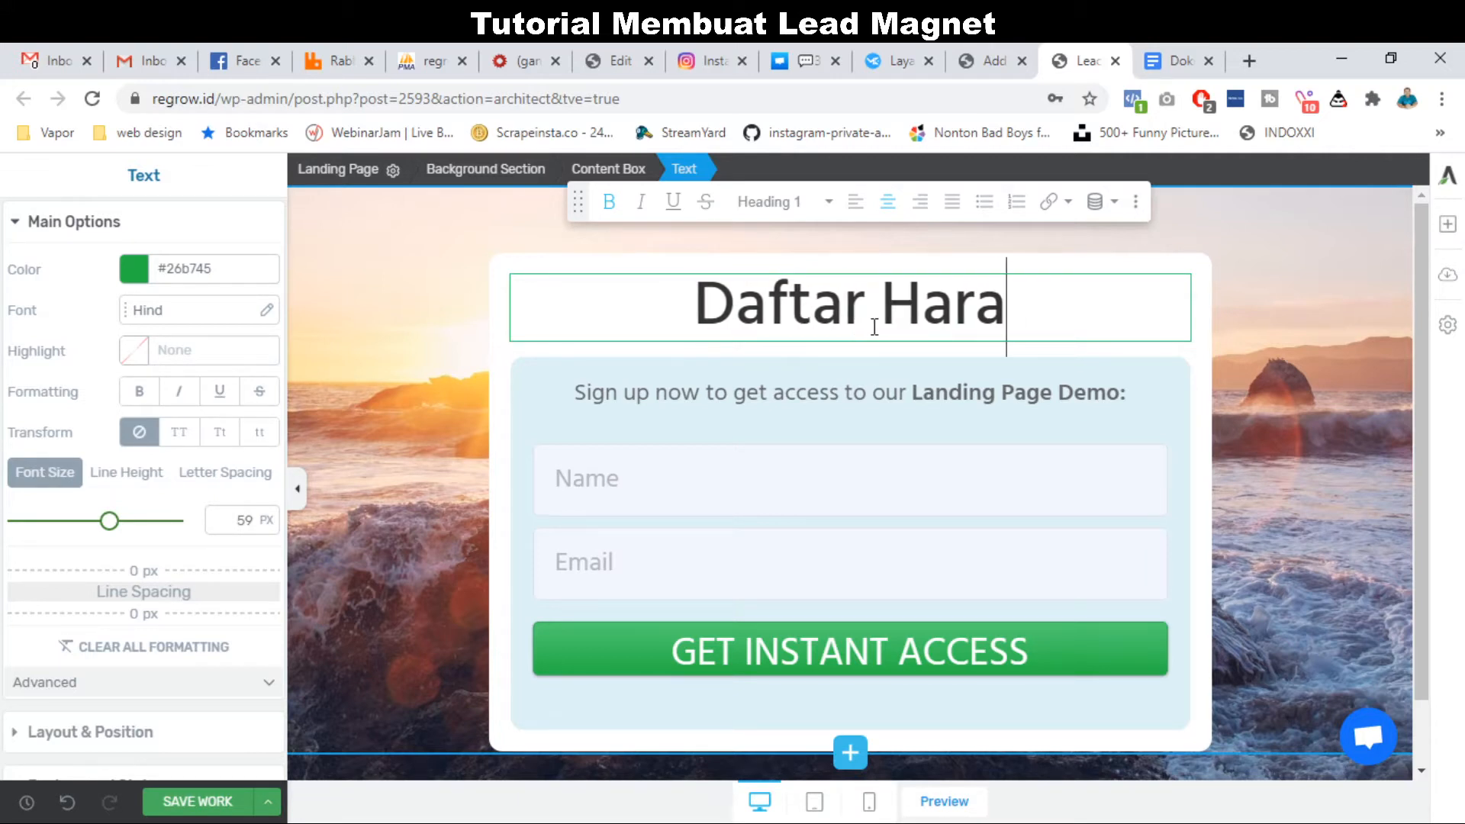
{"action": "key", "text": "BackSpace"}
{"action": "type", "text": "ga RUma"}
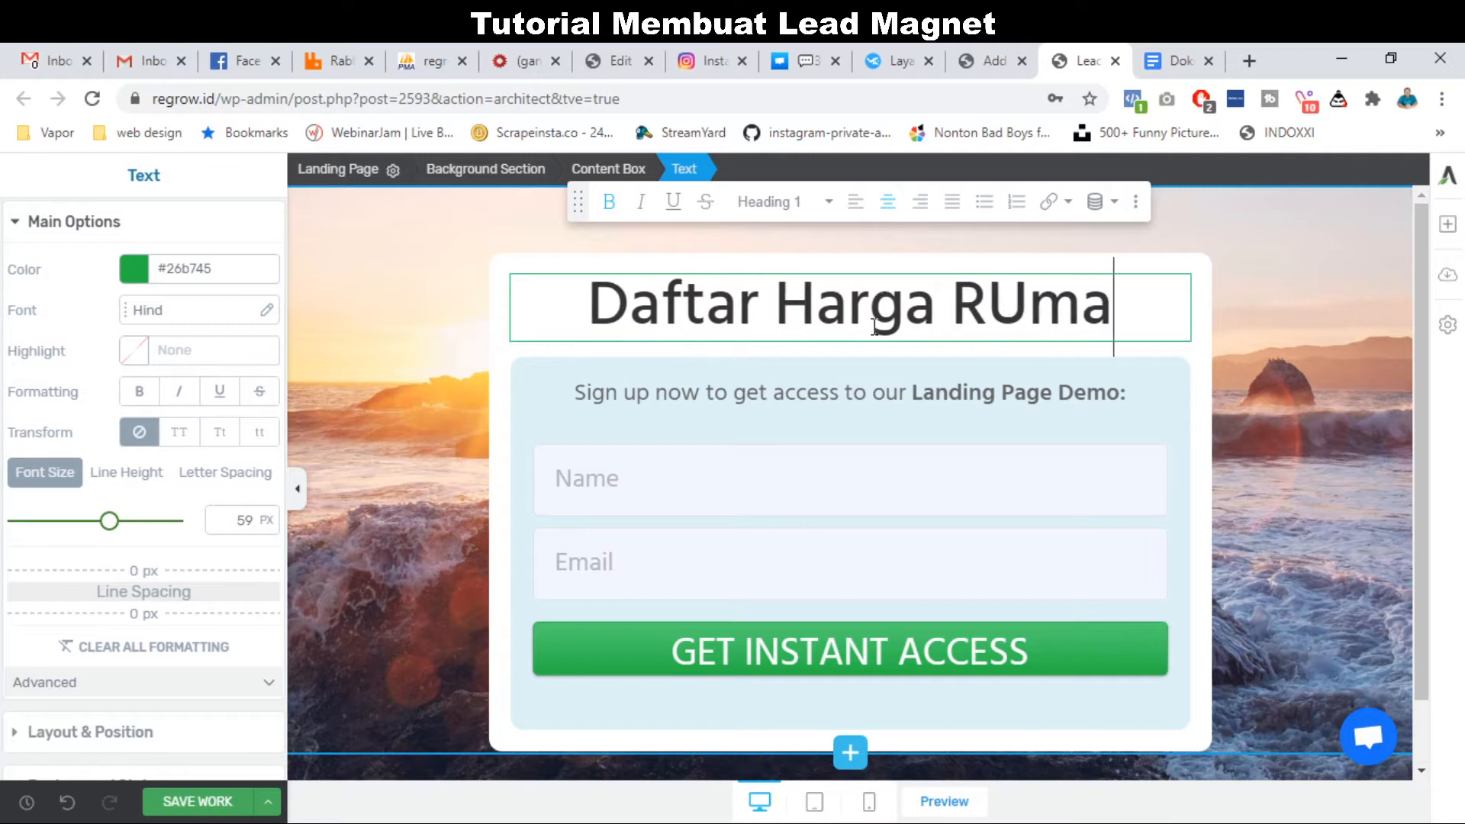
{"action": "key", "text": "BackSpace"}
{"action": "key", "text": "BackSpace"}
{"action": "key", "text": "BackSpace"}
{"action": "type", "text": "umah"}
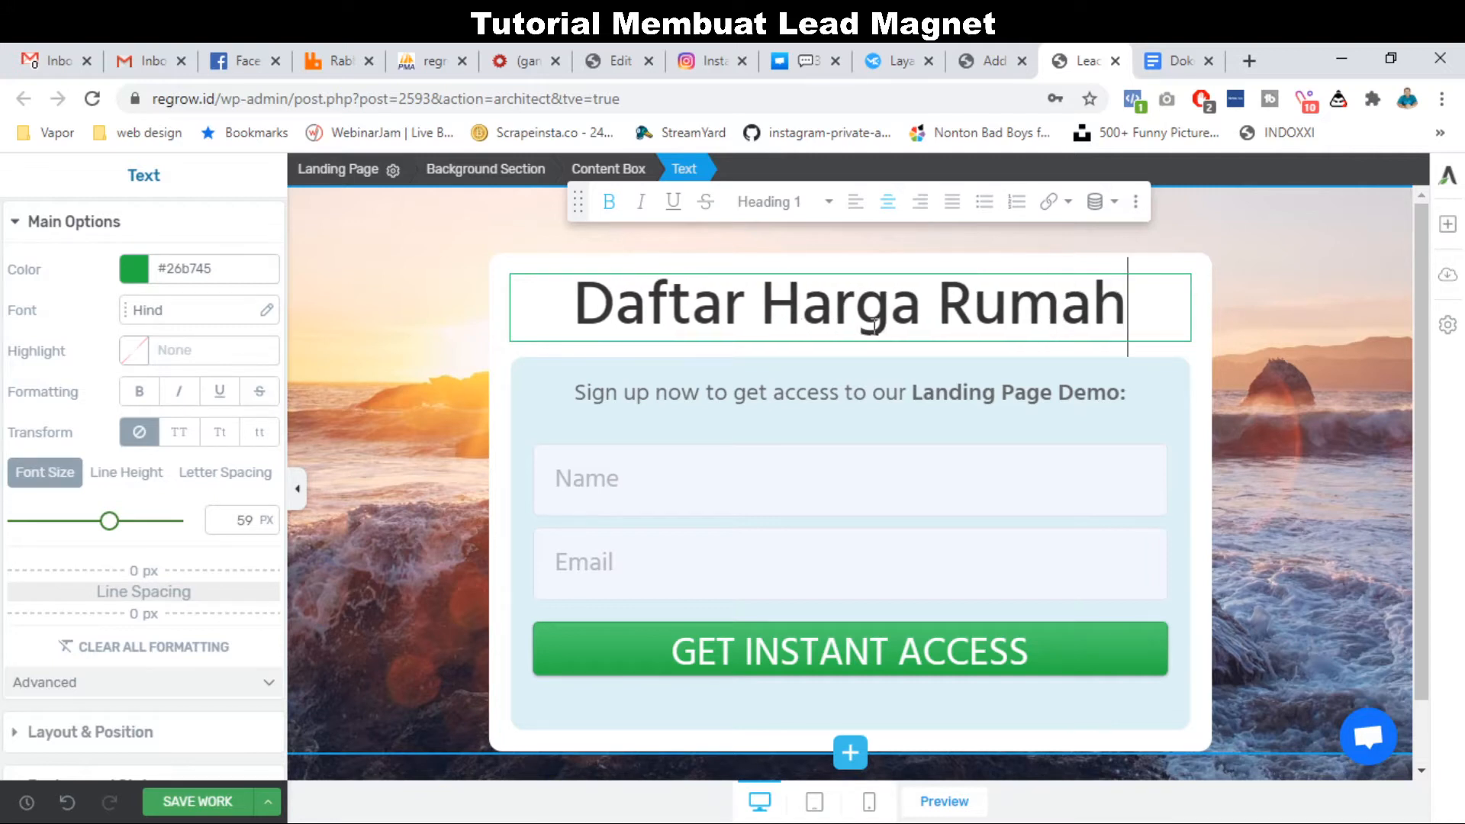
{"action": "type", "text": " Murah d"}
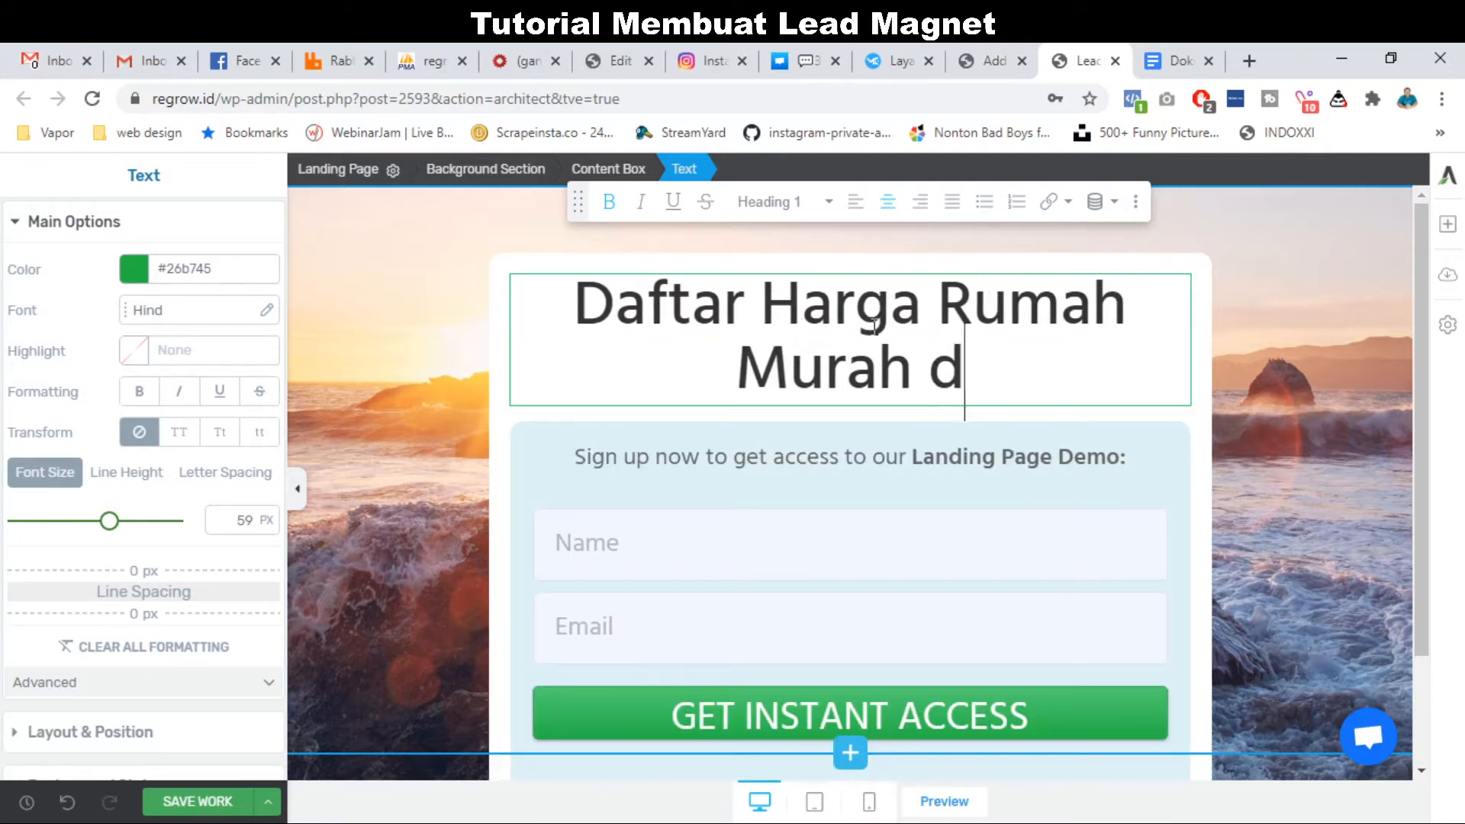
{"action": "type", "text": "i Pekanbaru"}
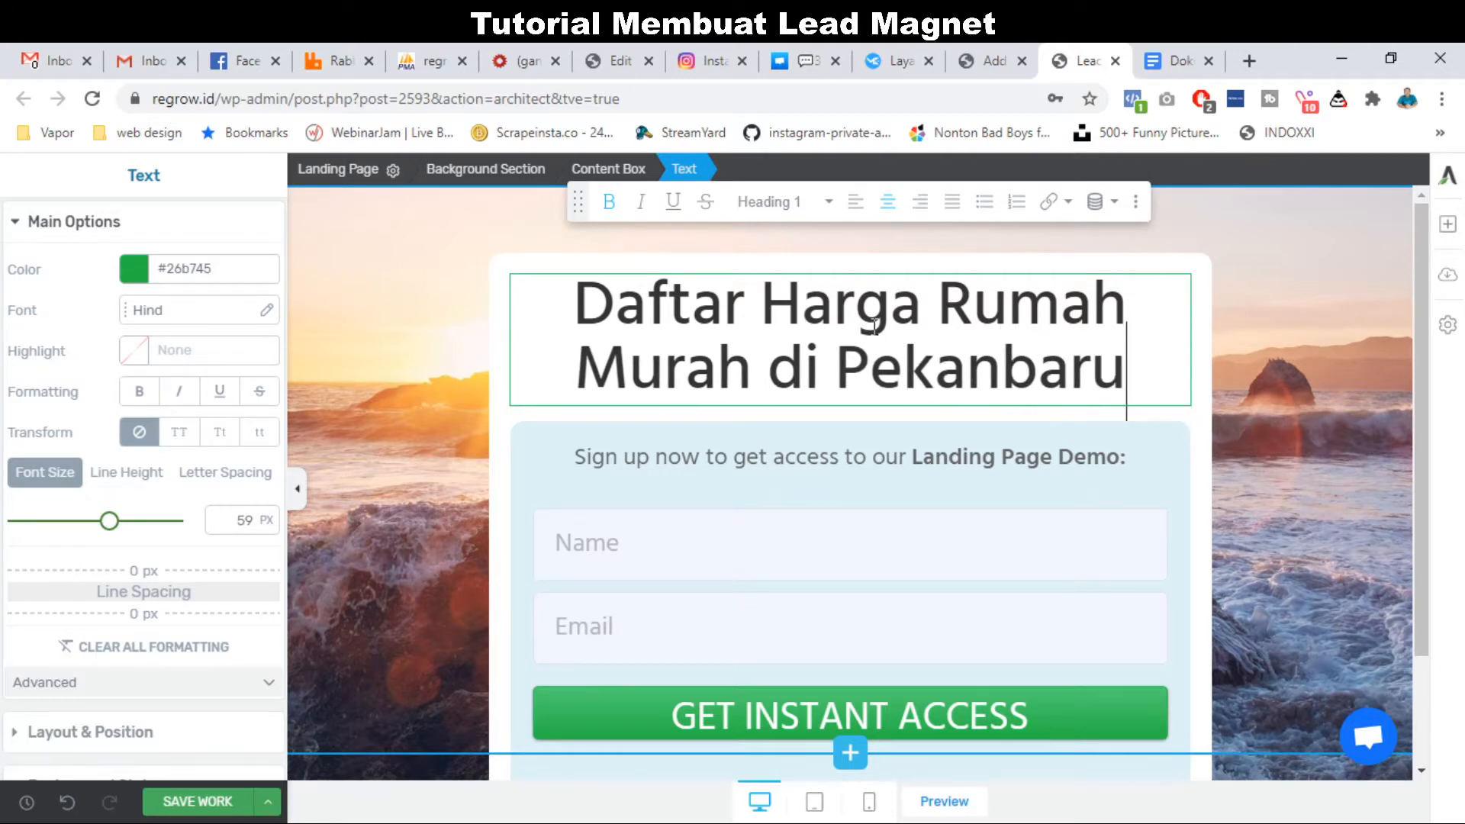
Break the headline into three lines, with 'Rumah Murah' on the middle line.
{"action": "left_click", "coordinate": [939, 296]}
{"action": "key", "text": "shift+Return"}
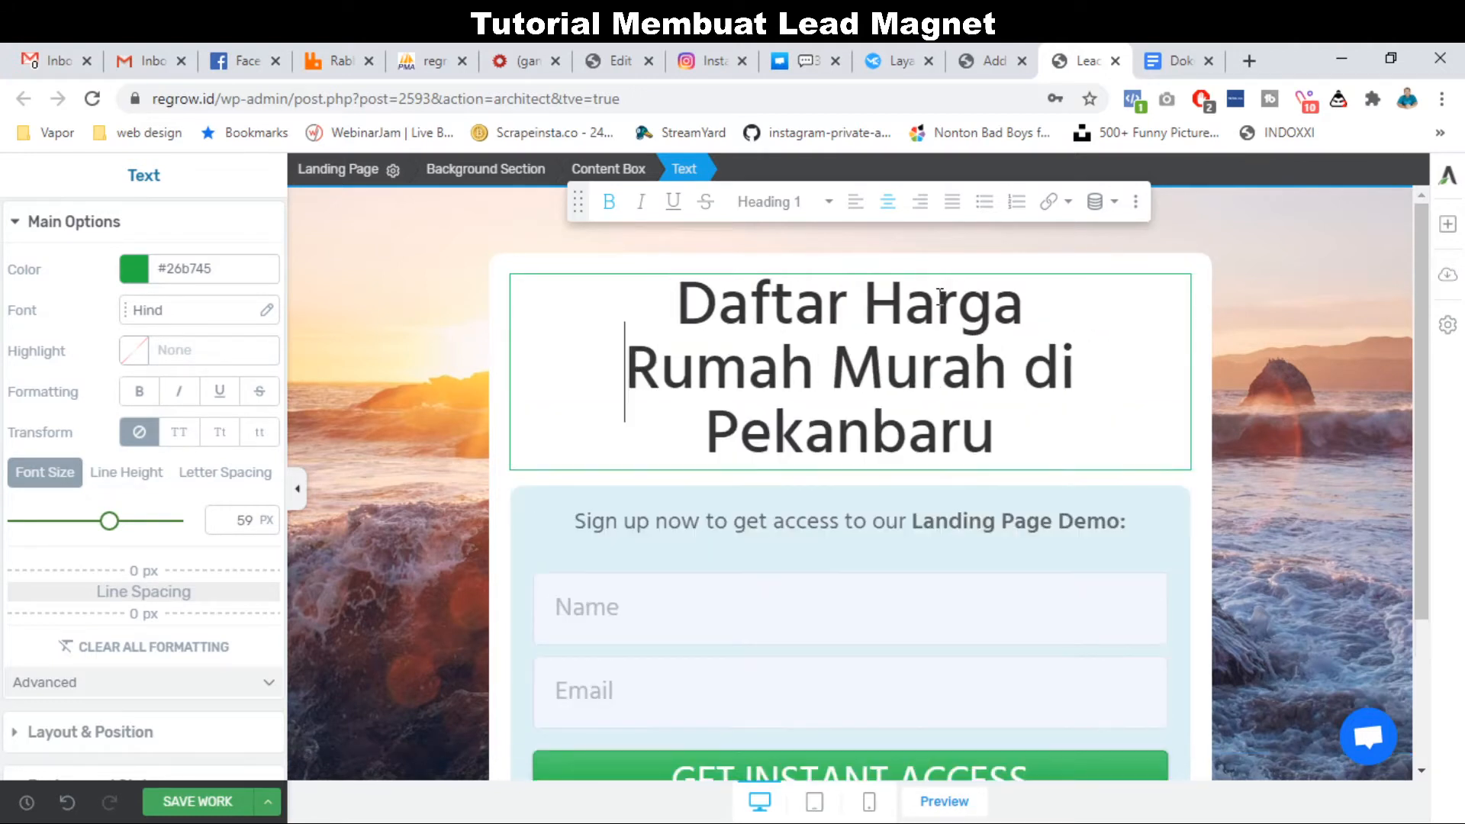
{"action": "left_click", "coordinate": [1035, 373]}
{"action": "key", "text": "BackSpace"}
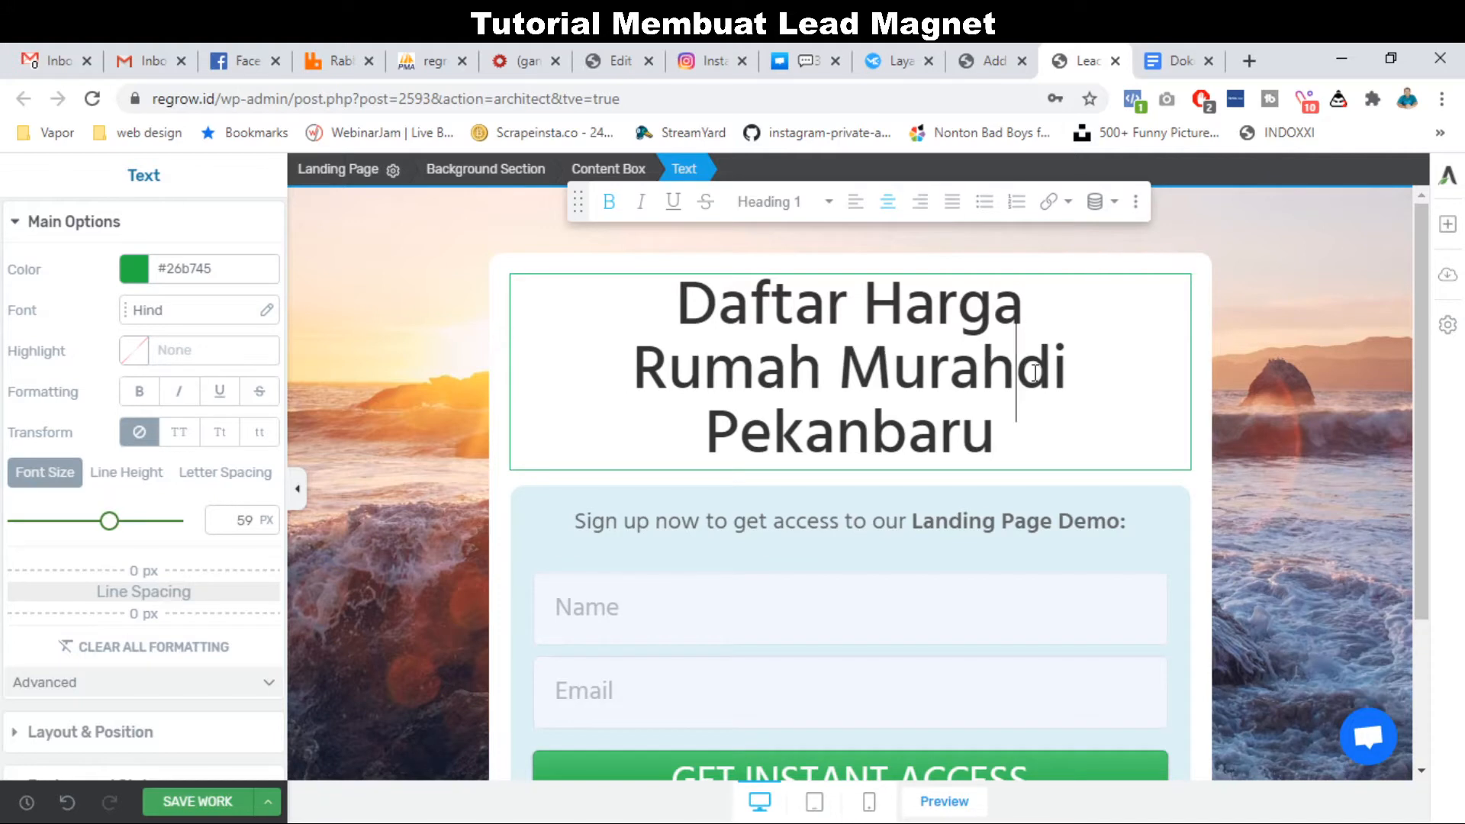
{"action": "key", "text": "shift+Return"}
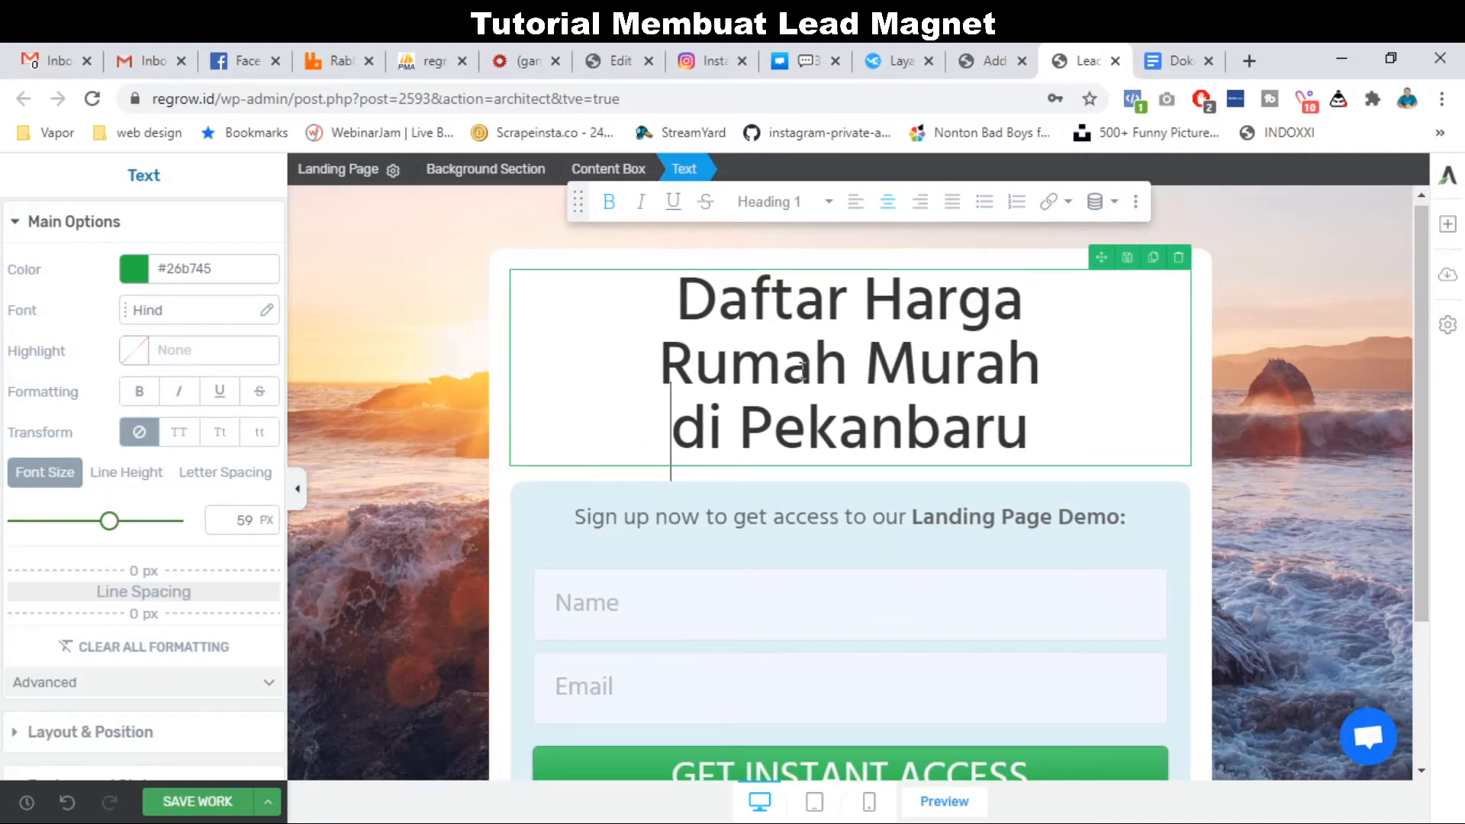
Colour 'Rumah Murah' dark green #04771d.
{"action": "left_click_drag", "start_coordinate": [664, 370], "coordinate": [1039, 374]}
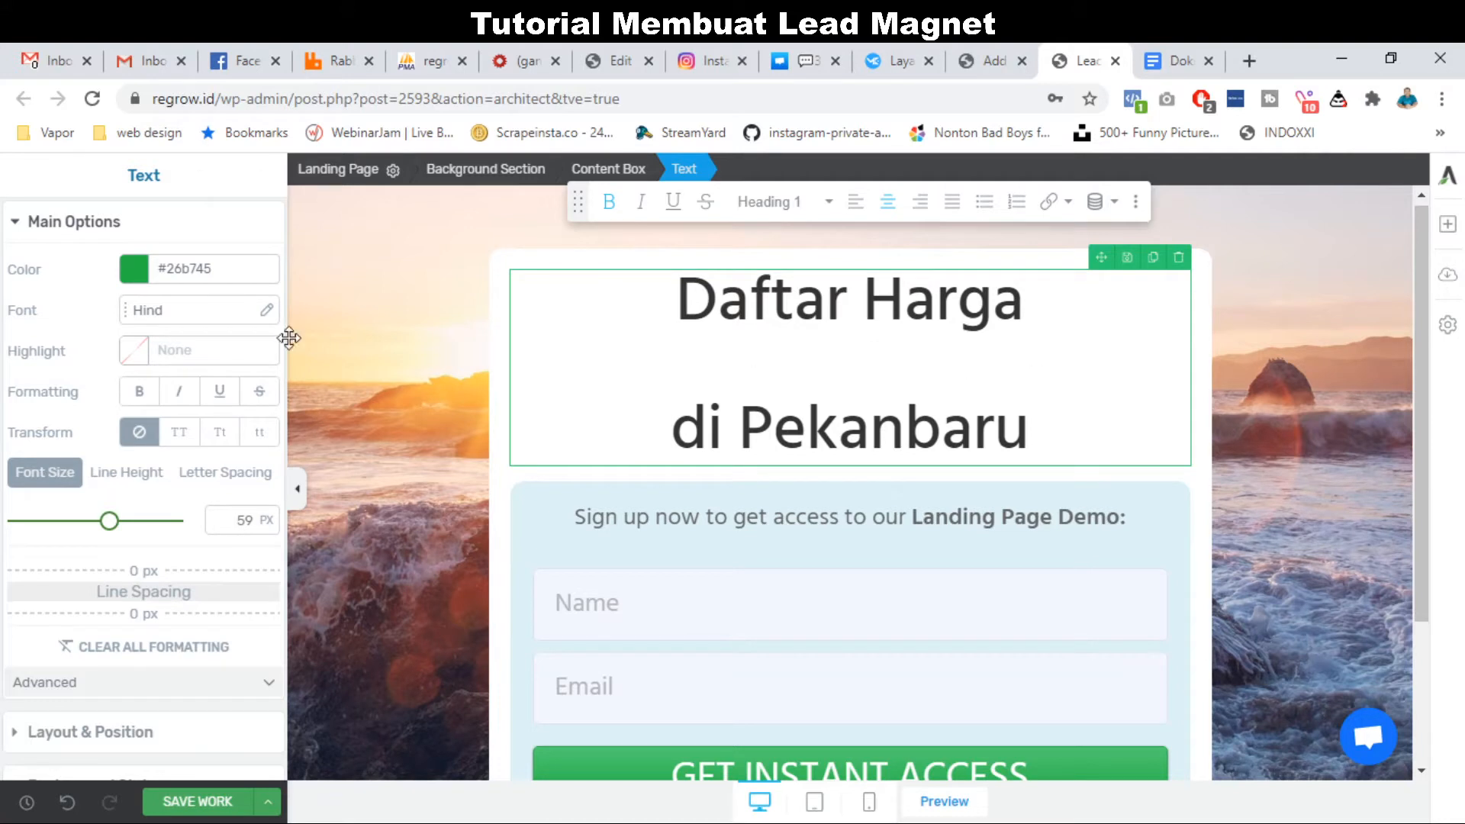
{"action": "left_click", "coordinate": [136, 271]}
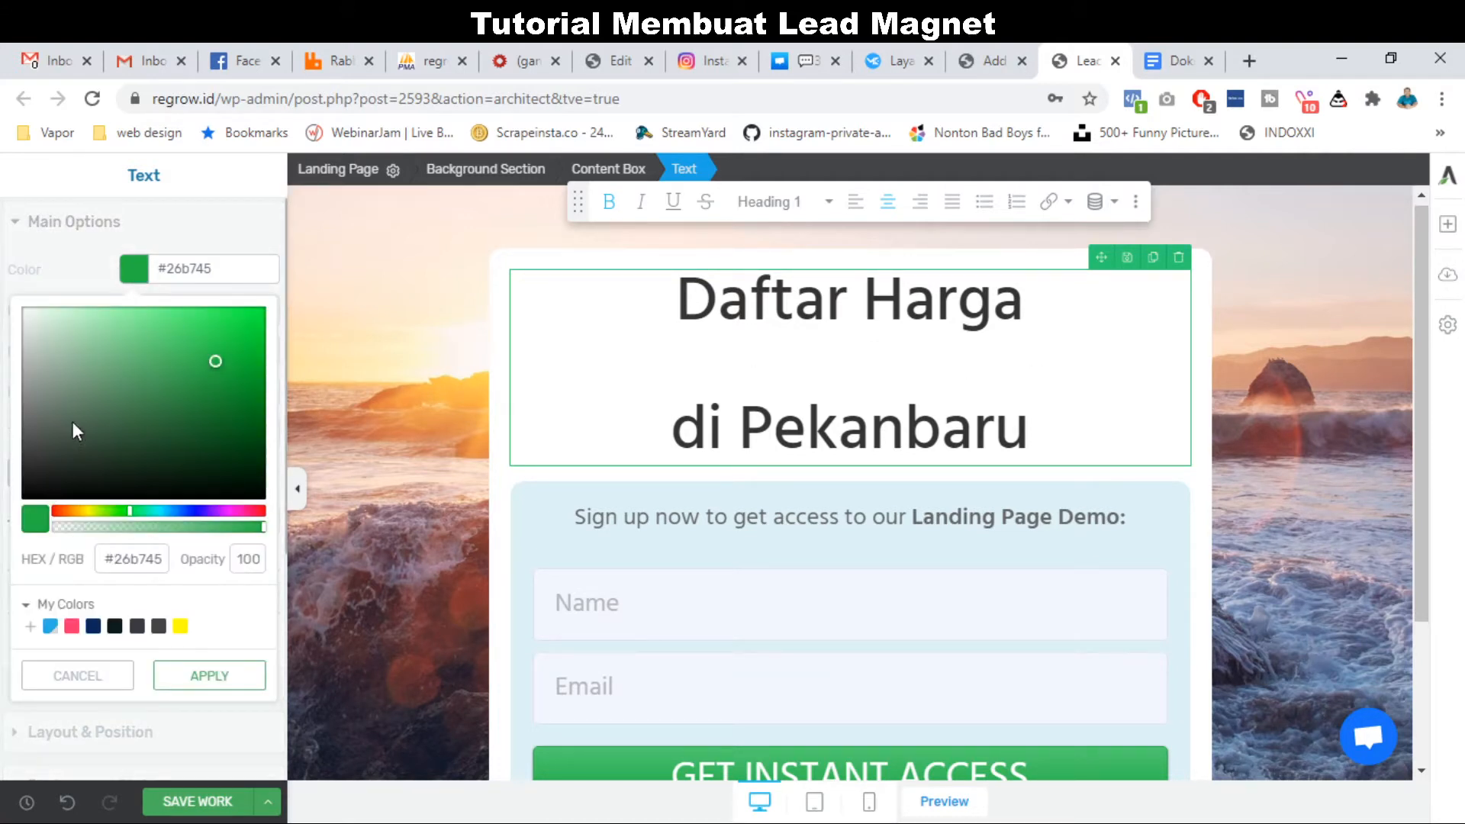
{"action": "left_click_drag", "start_coordinate": [208, 369], "coordinate": [256, 412]}
{"action": "left_click", "coordinate": [234, 678]}
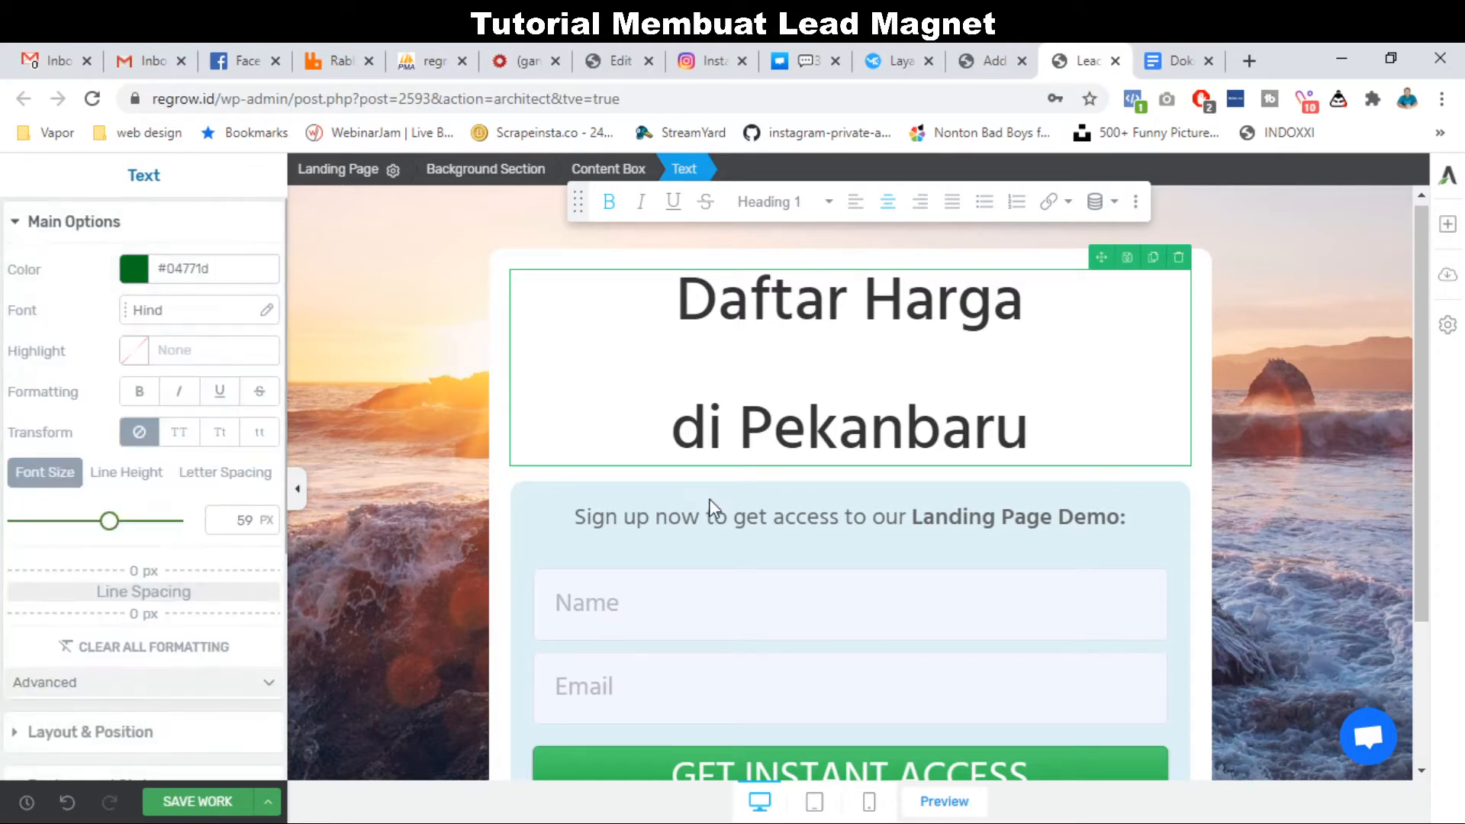
Replace the 'Sign up now…' line with 'Dapatkan Langsung ke Email Anda, Silahkan Isi Data Dibawah'.
{"action": "triple_click", "coordinate": [750, 523]}
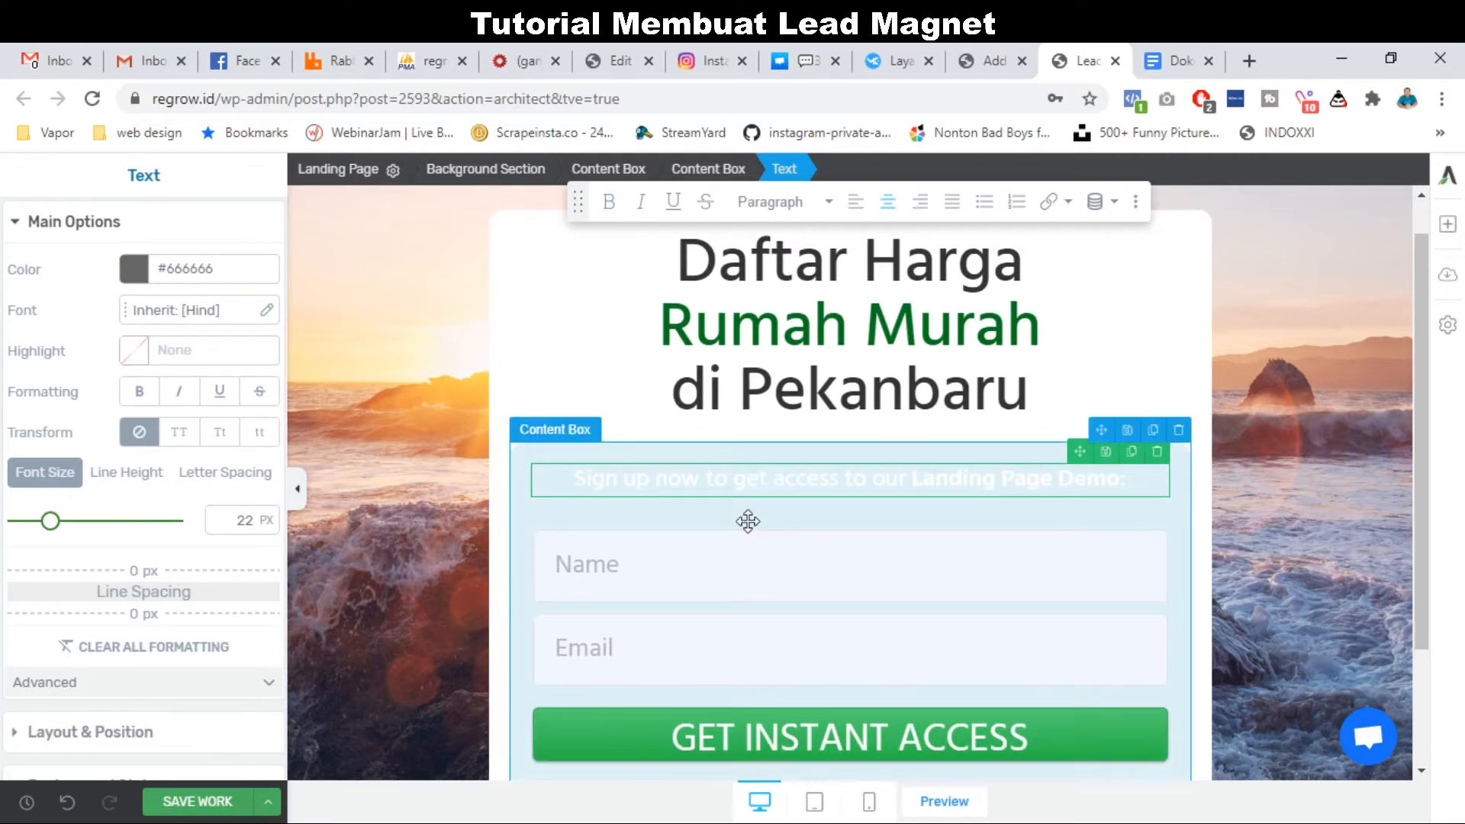
{"action": "type", "text": "Dap"}
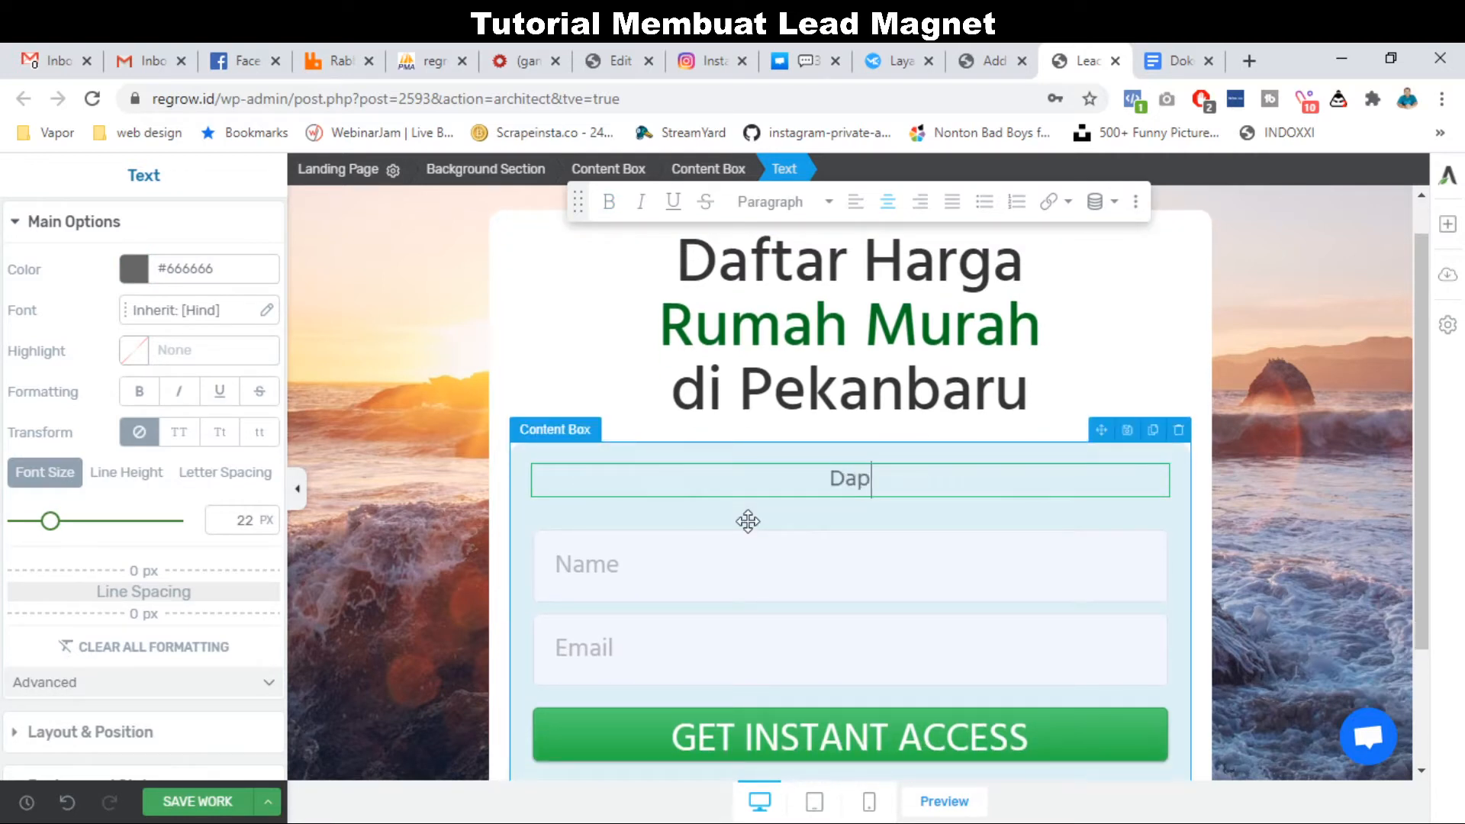
{"action": "type", "text": "atkan Langs"}
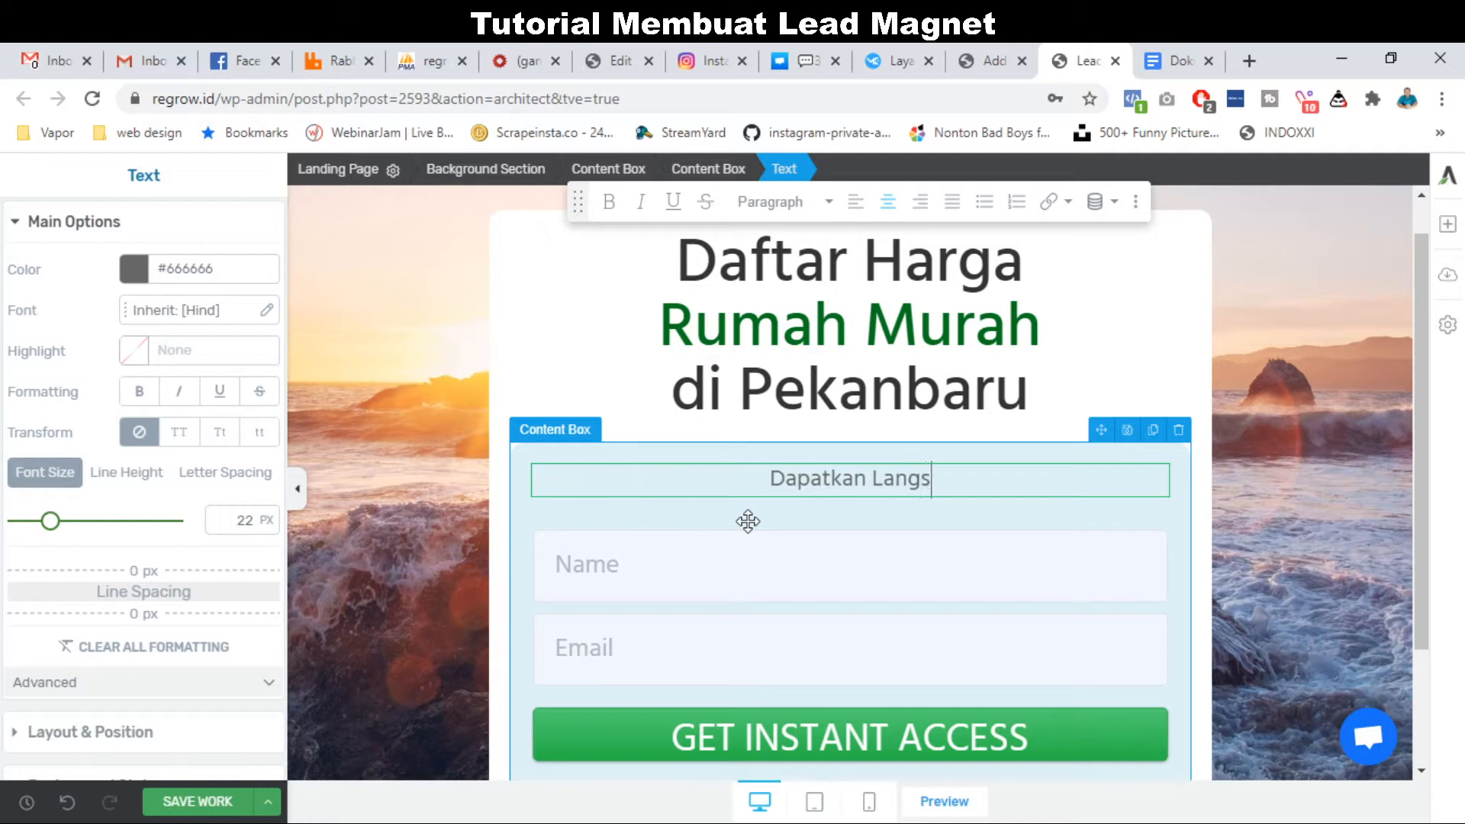
{"action": "type", "text": "ung ke Em"}
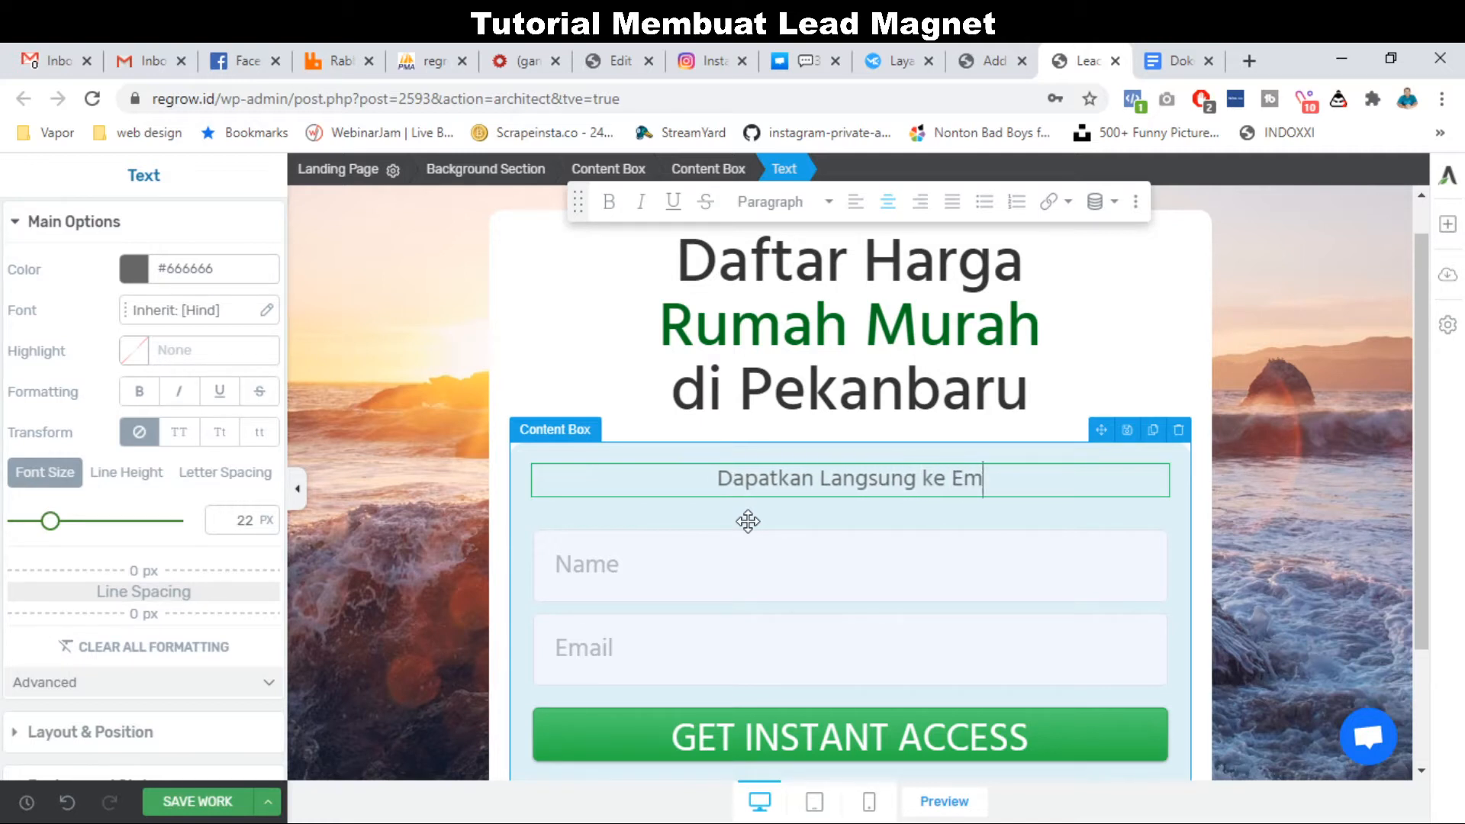
{"action": "type", "text": "ail Anda"}
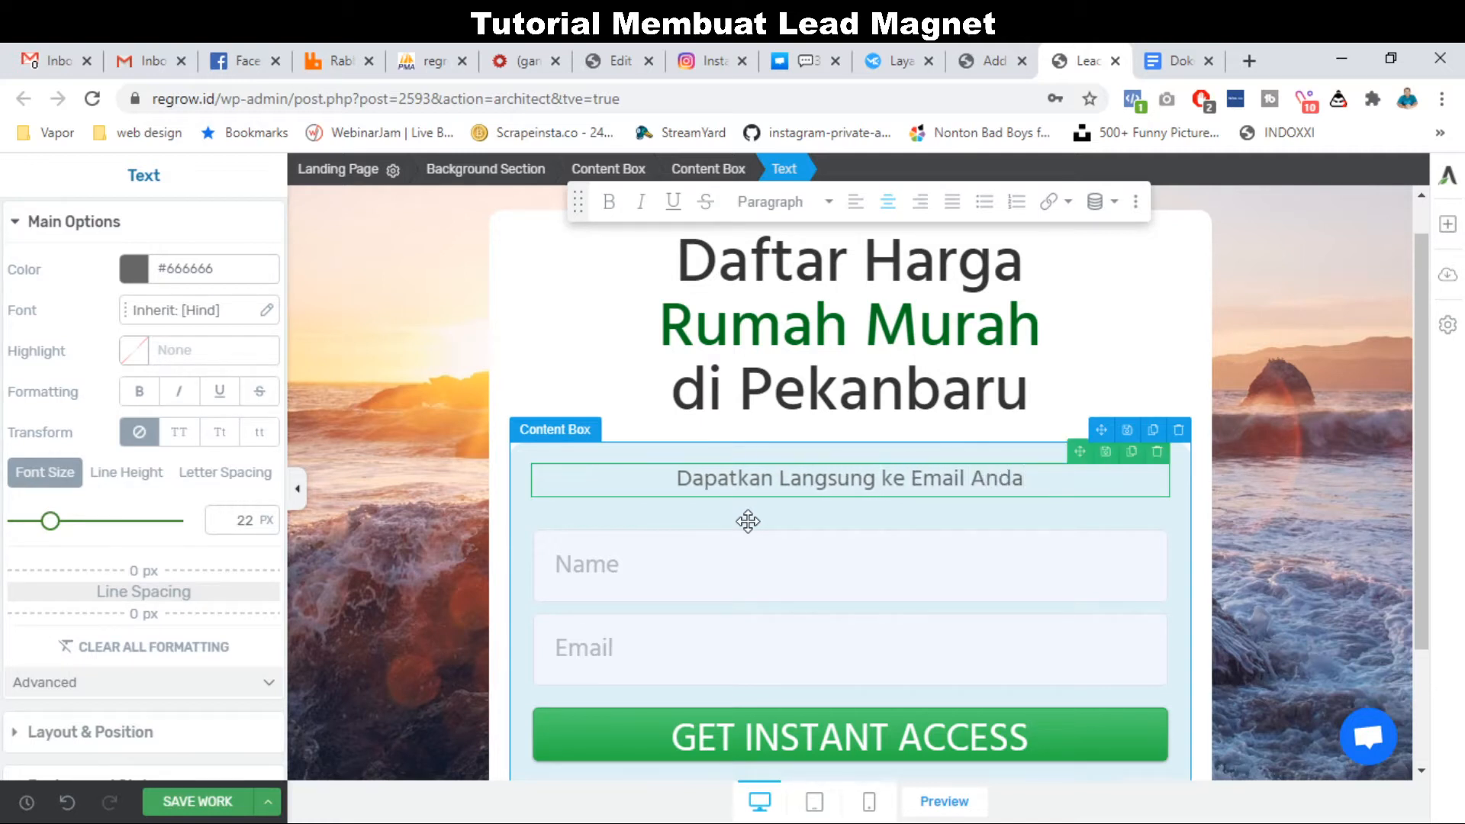
{"action": "type", "text": ", SIlah"}
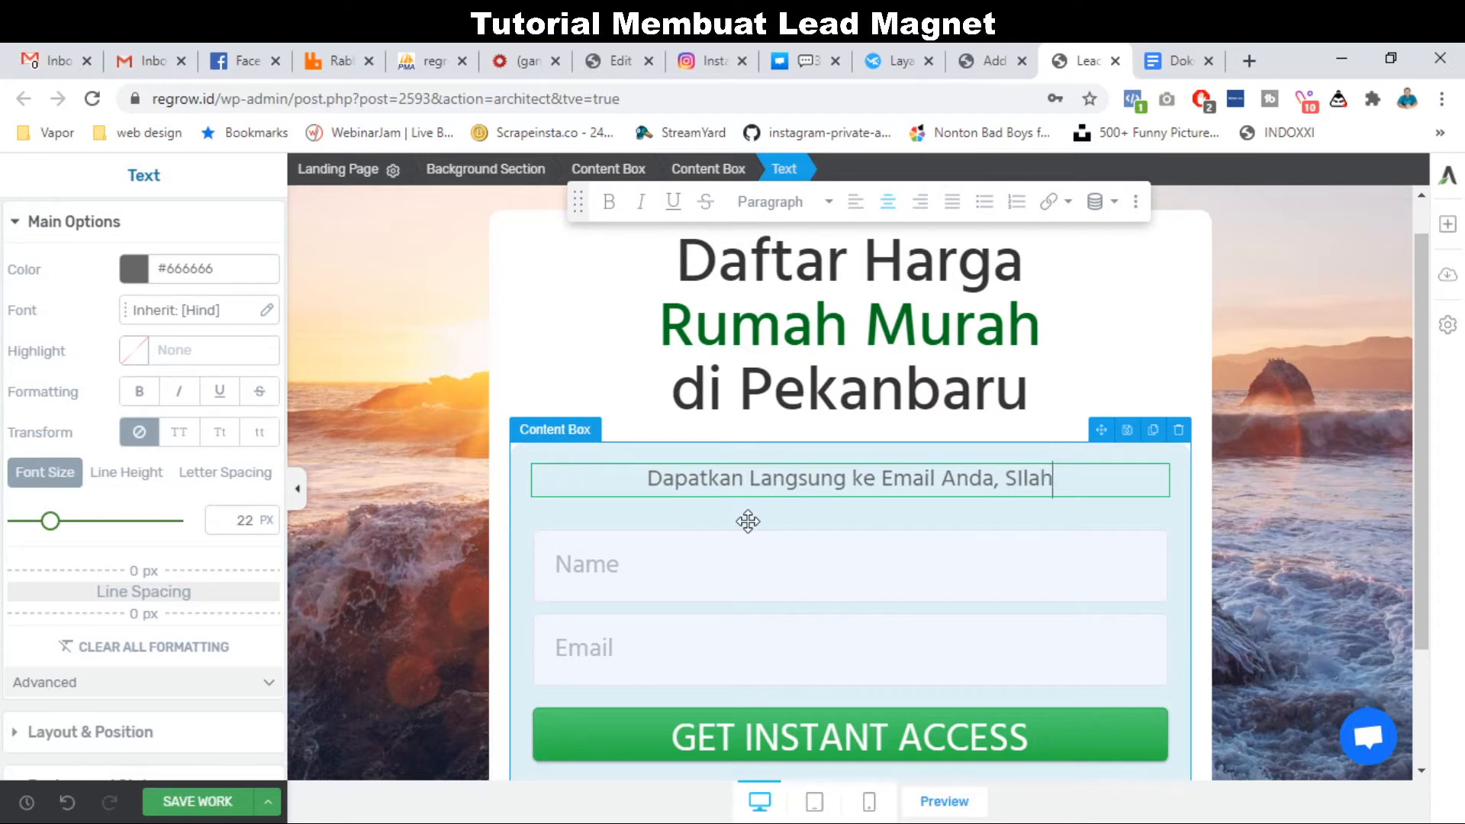
{"action": "key", "text": "BackSpace"}
{"action": "key", "text": "BackSpace"}
{"action": "key", "text": "BackSpace"}
{"action": "key", "text": "BackSpace"}
{"action": "type", "text": "ilahkan "}
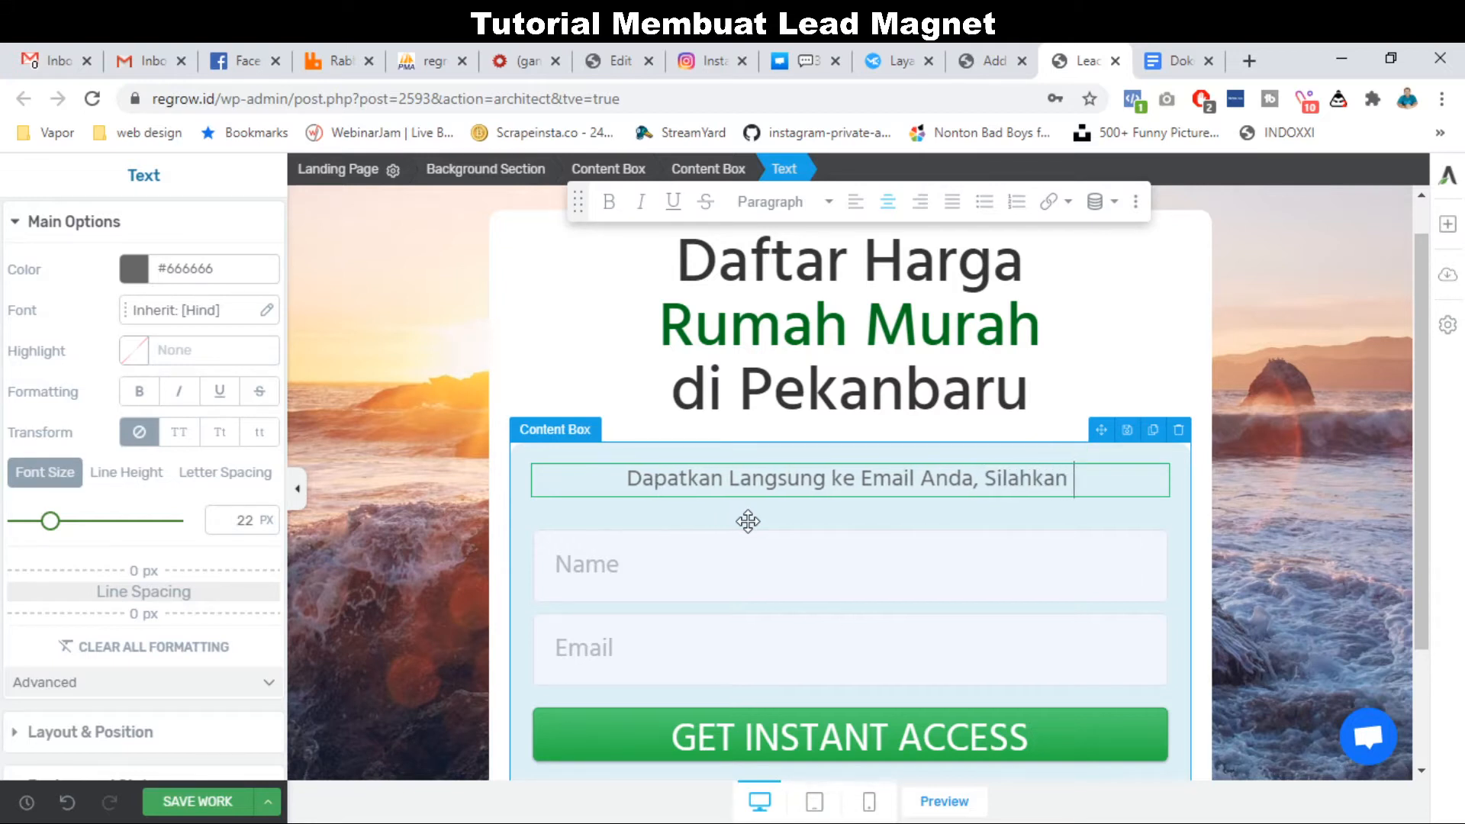
{"action": "type", "text": "Isi Dat"}
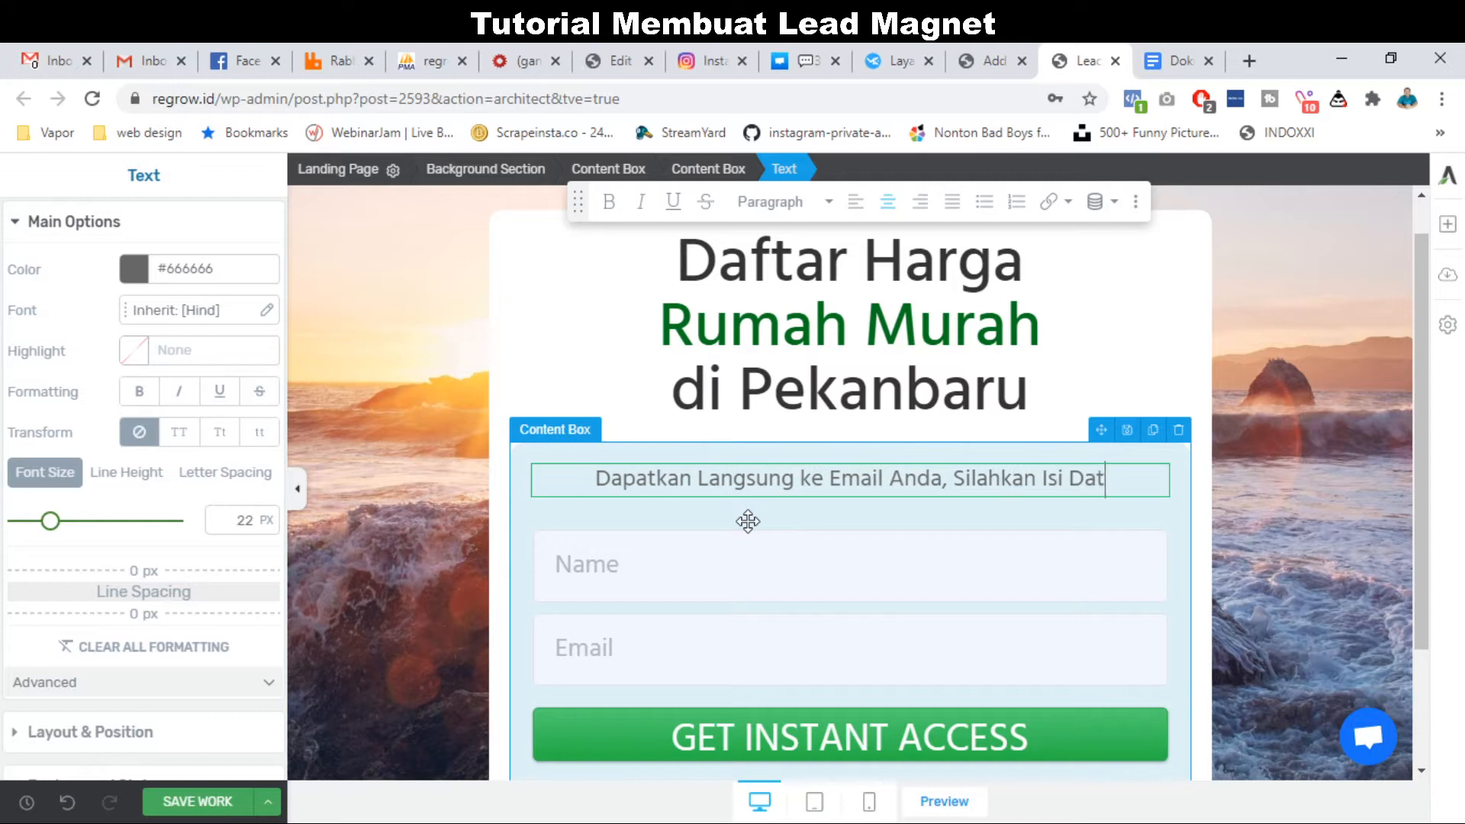
{"action": "type", "text": "a Dibawah"}
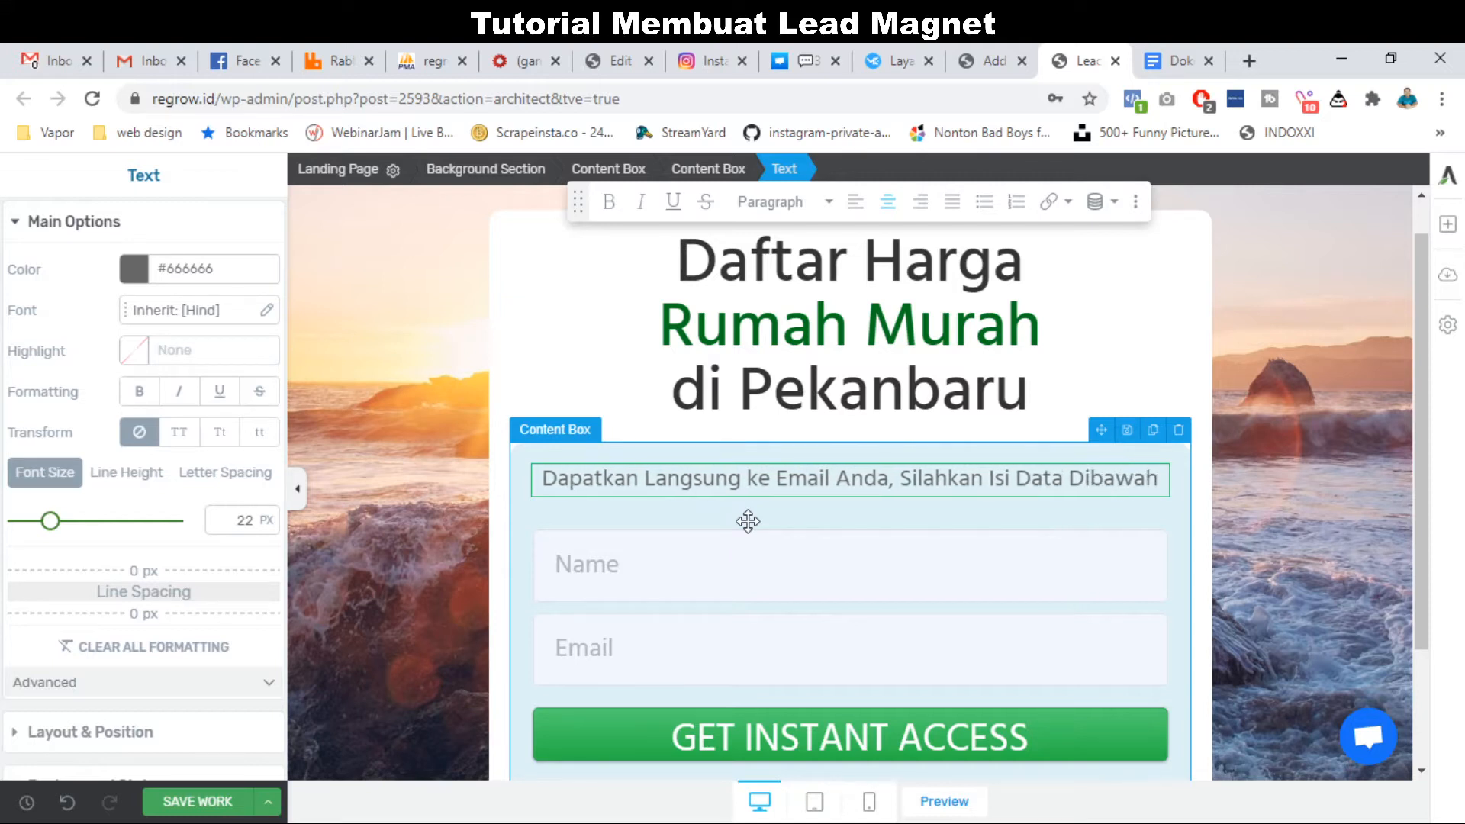
Select the lead generation form and save the page with SAVE WORK.
{"action": "scroll", "coordinate": [690, 673], "scroll_direction": "down", "scroll_amount": 2}
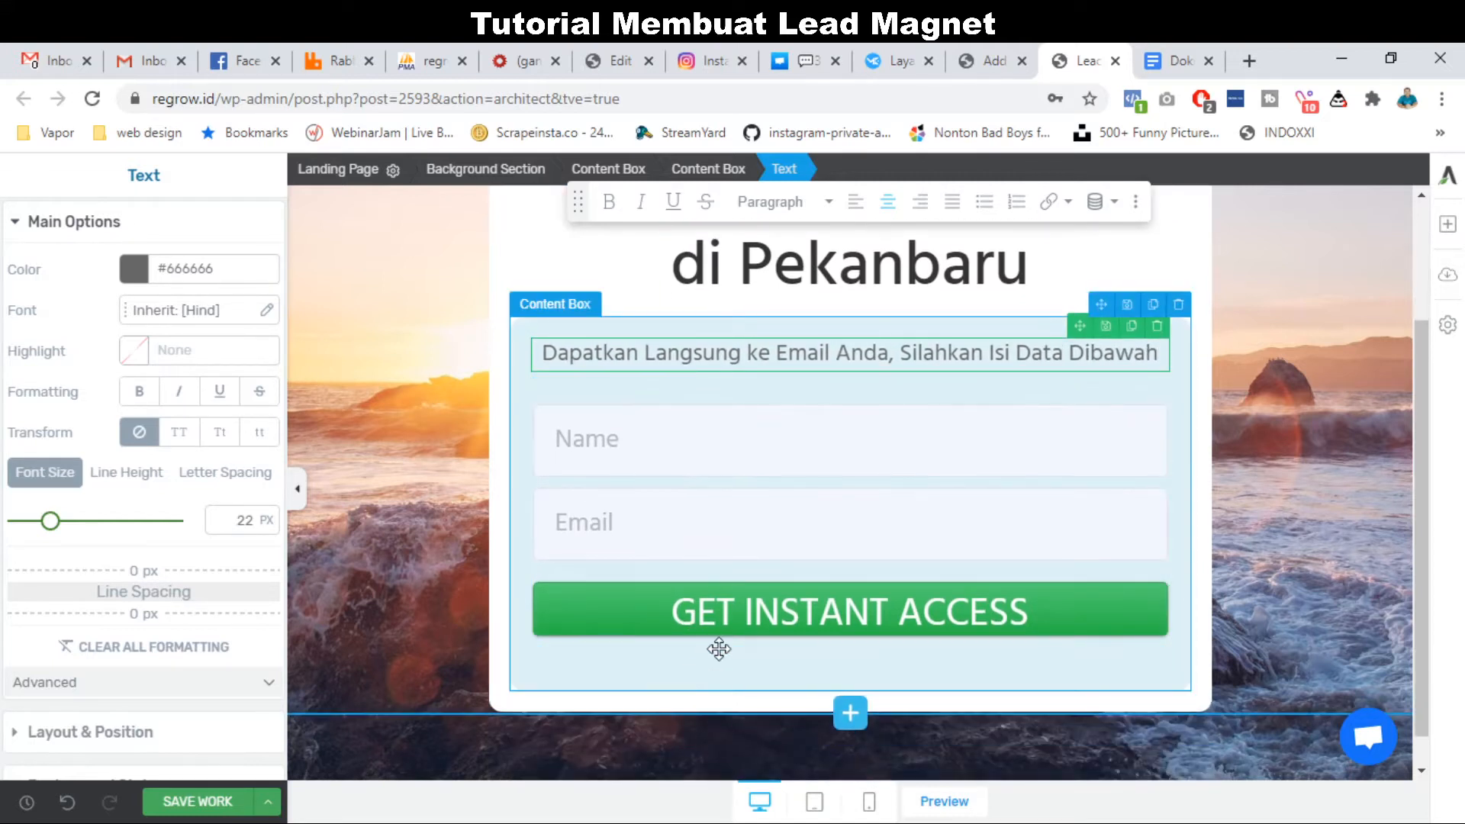
{"action": "left_click", "coordinate": [761, 618]}
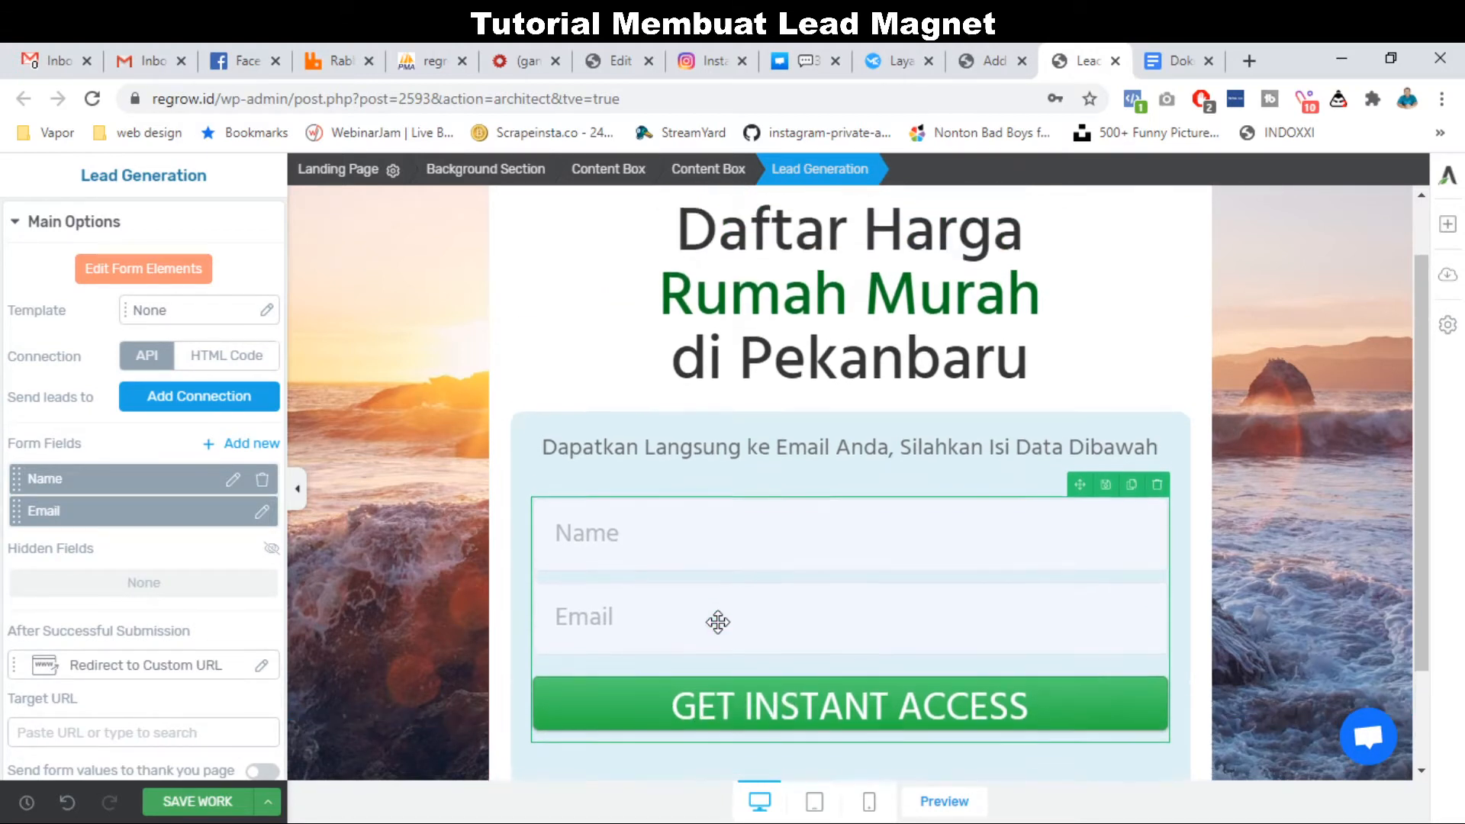
{"action": "scroll", "coordinate": [714, 616], "scroll_direction": "up", "scroll_amount": 2}
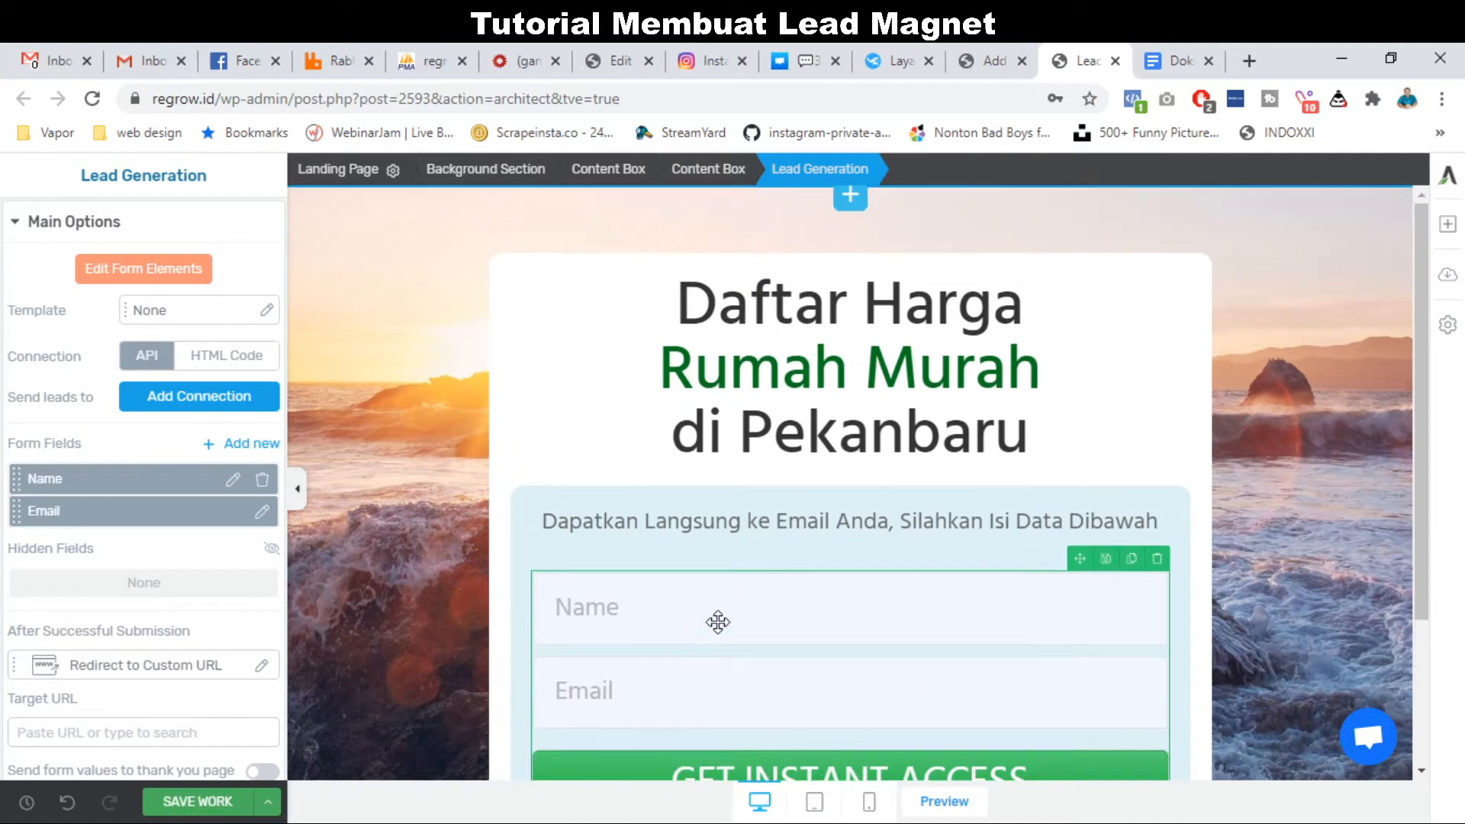
{"action": "left_click", "coordinate": [190, 802]}
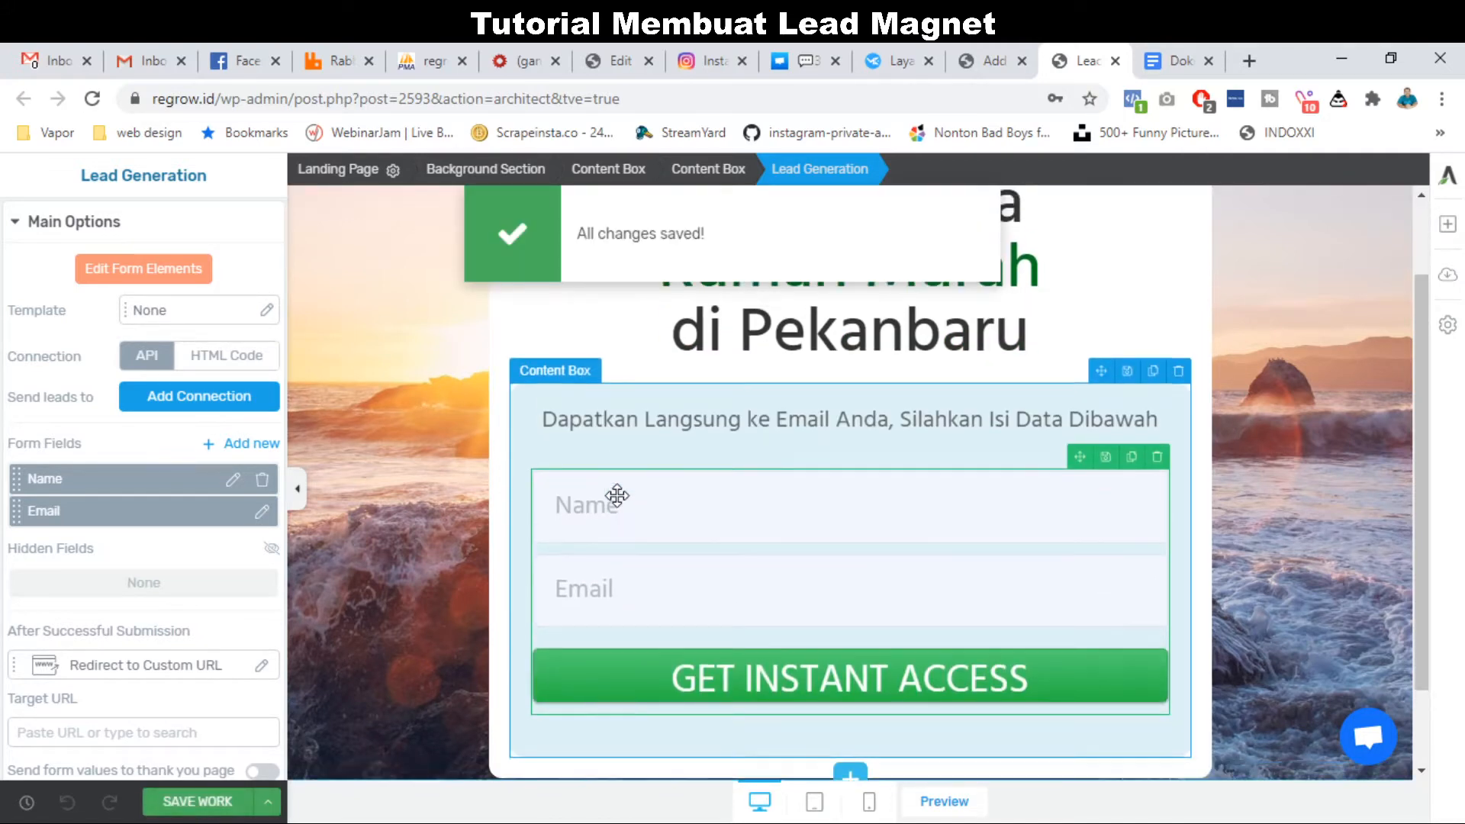
{"action": "scroll", "coordinate": [619, 496], "scroll_direction": "down", "scroll_amount": 3}
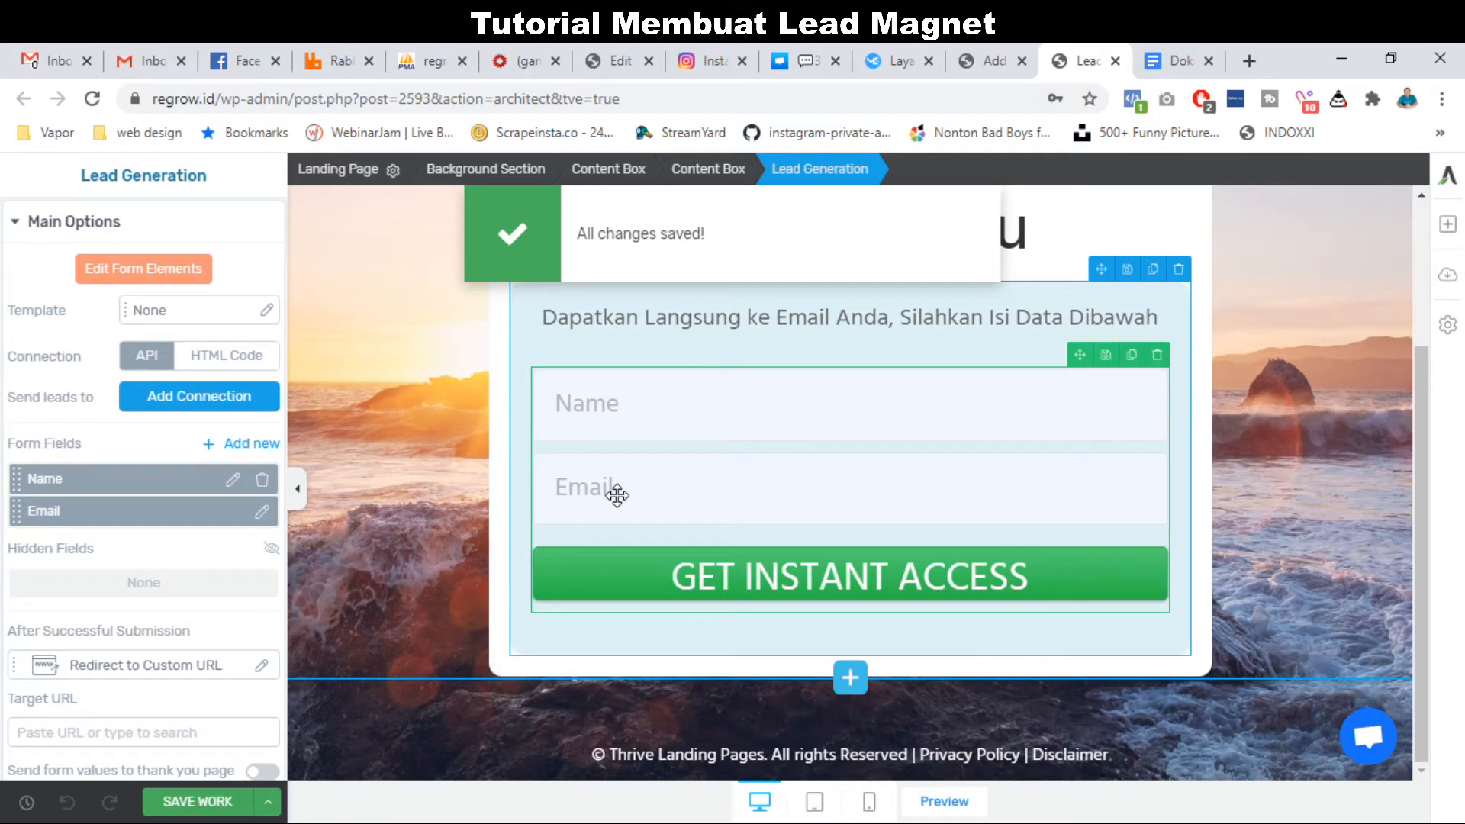
{"action": "left_click", "coordinate": [731, 759]}
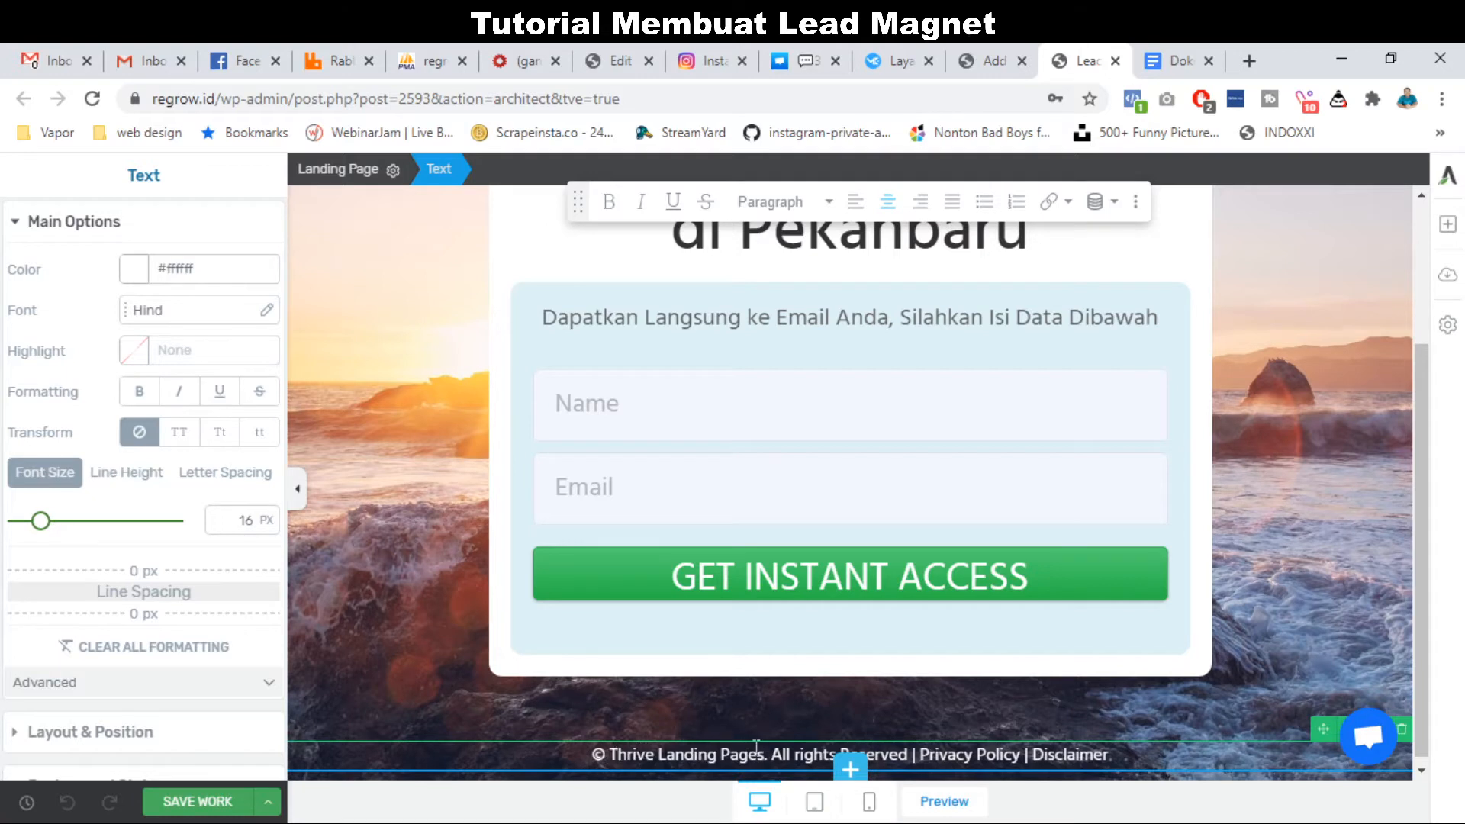
Change the footer to '© Regrow. All rights Reserved' and save the page.
{"action": "key", "text": "BackSpace"}
{"action": "key", "text": "BackSpace"}
{"action": "key", "text": "BackSpace"}
{"action": "key", "text": "BackSpace"}
{"action": "key", "text": "BackSpace"}
{"action": "key", "text": "BackSpace"}
{"action": "key", "text": "BackSpace"}
{"action": "key", "text": "BackSpace"}
{"action": "key", "text": "BackSpace"}
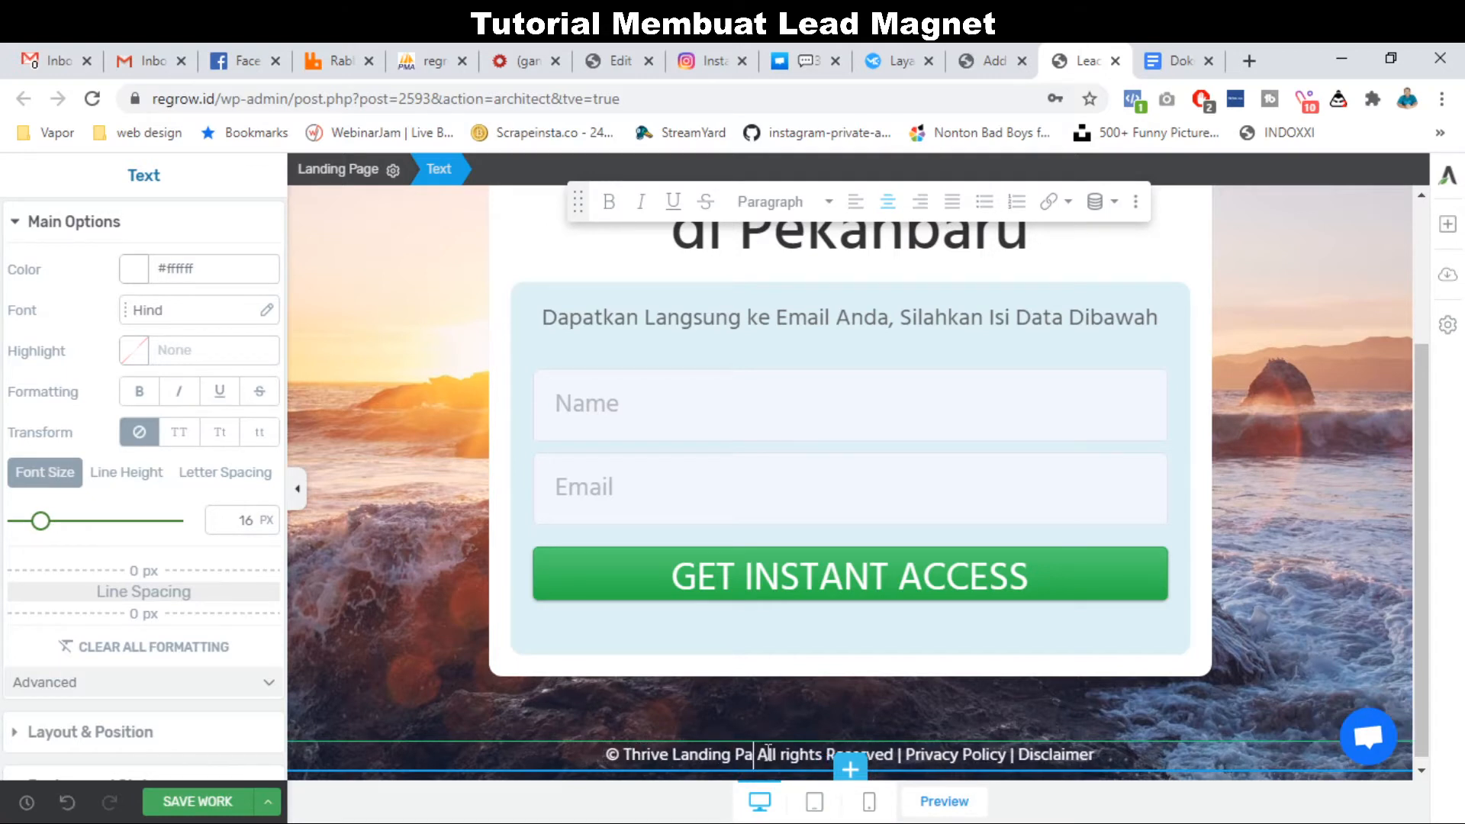
{"action": "key", "text": "BackSpace"}
{"action": "key", "text": "BackSpace"}
{"action": "key", "text": "BackSpace"}
{"action": "key", "text": "BackSpace"}
{"action": "key", "text": "BackSpace"}
{"action": "key", "text": "BackSpace"}
{"action": "key", "text": "BackSpace"}
{"action": "key", "text": "BackSpace"}
{"action": "key", "text": "BackSpace"}
{"action": "key", "text": "BackSpace"}
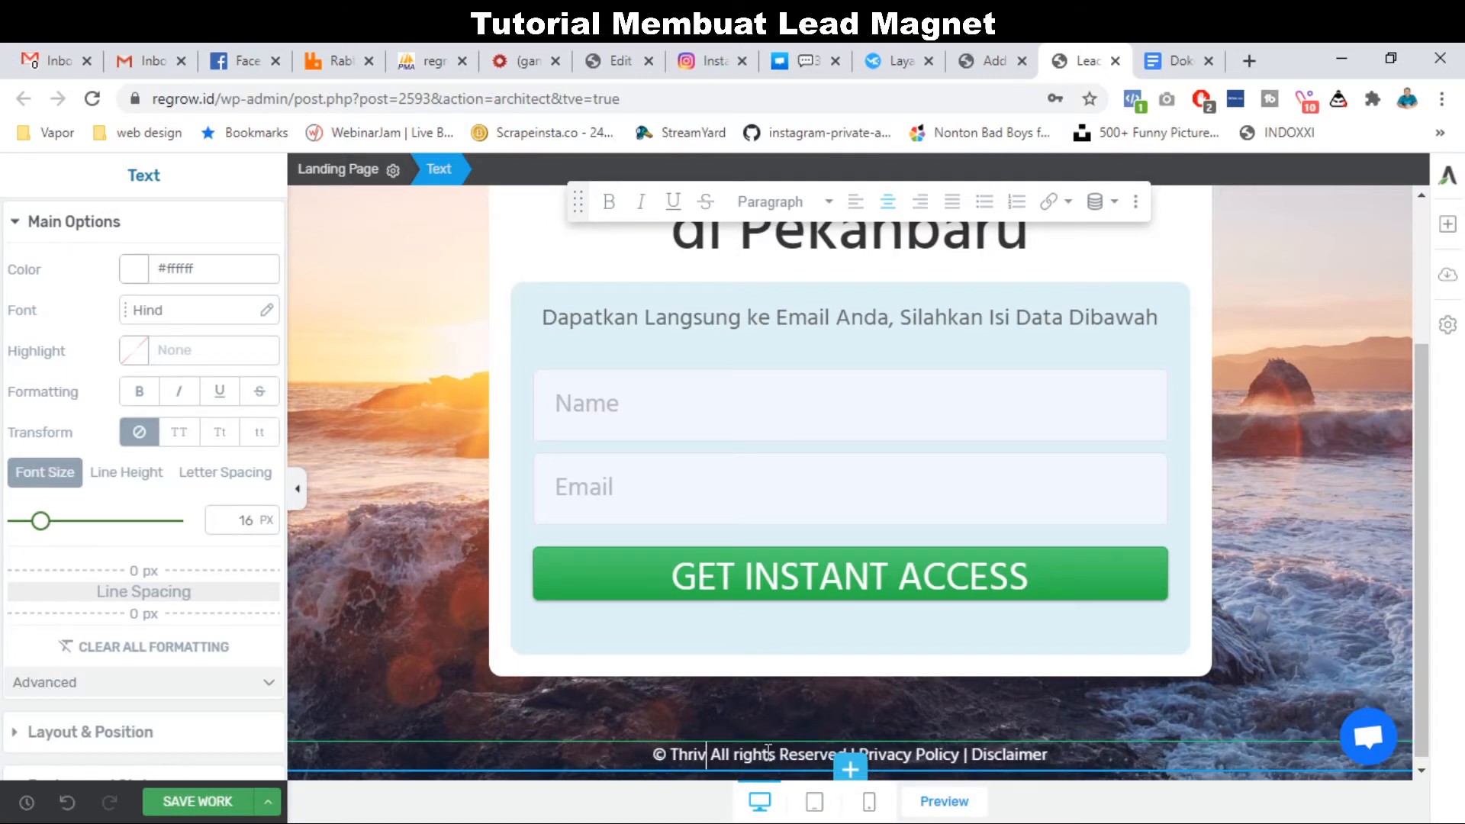
{"action": "key", "text": "BackSpace"}
{"action": "type", "text": "Regrow."}
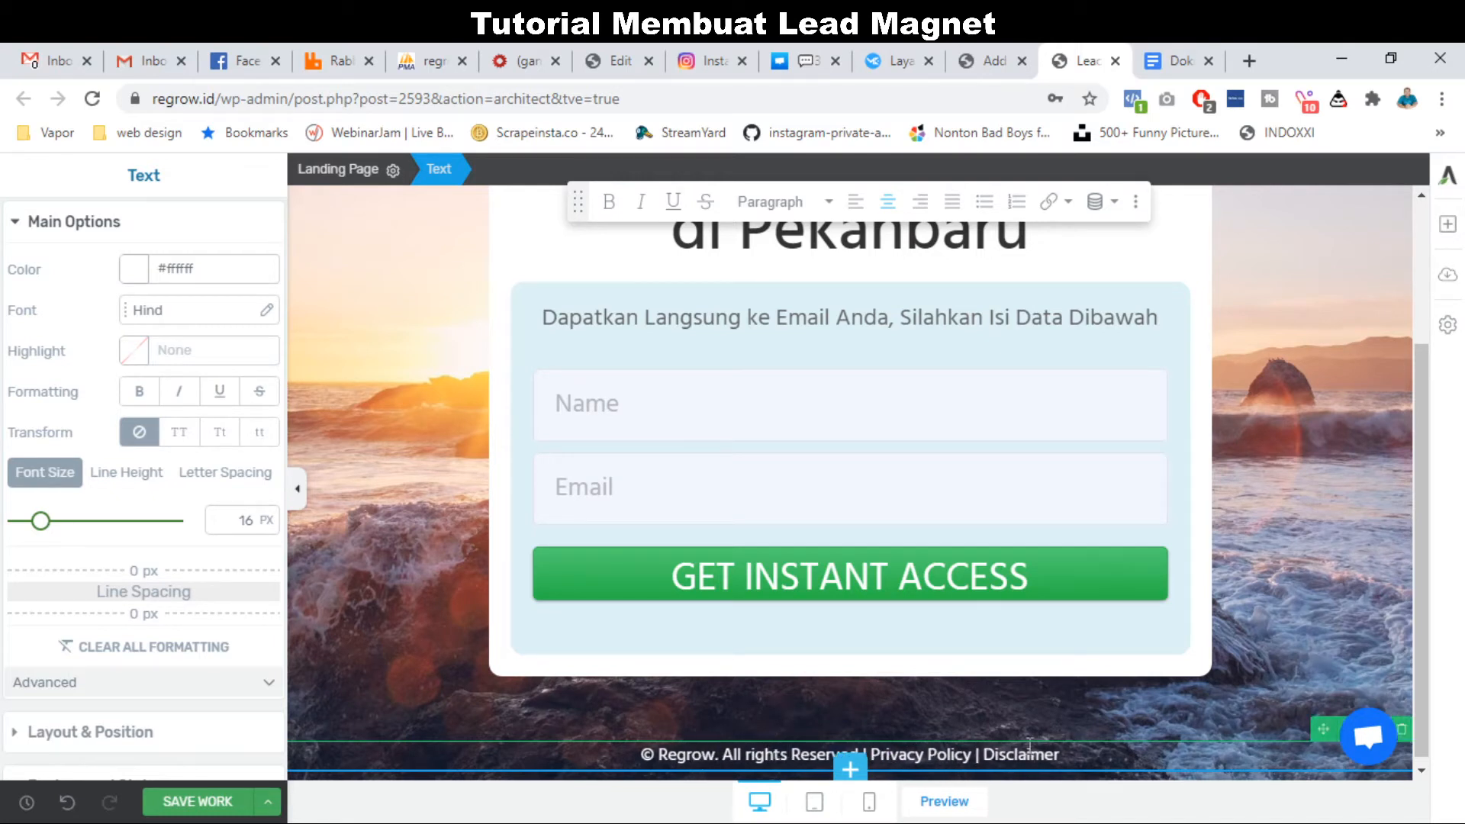
{"action": "scroll", "coordinate": [1022, 754], "scroll_direction": "up", "scroll_amount": 3}
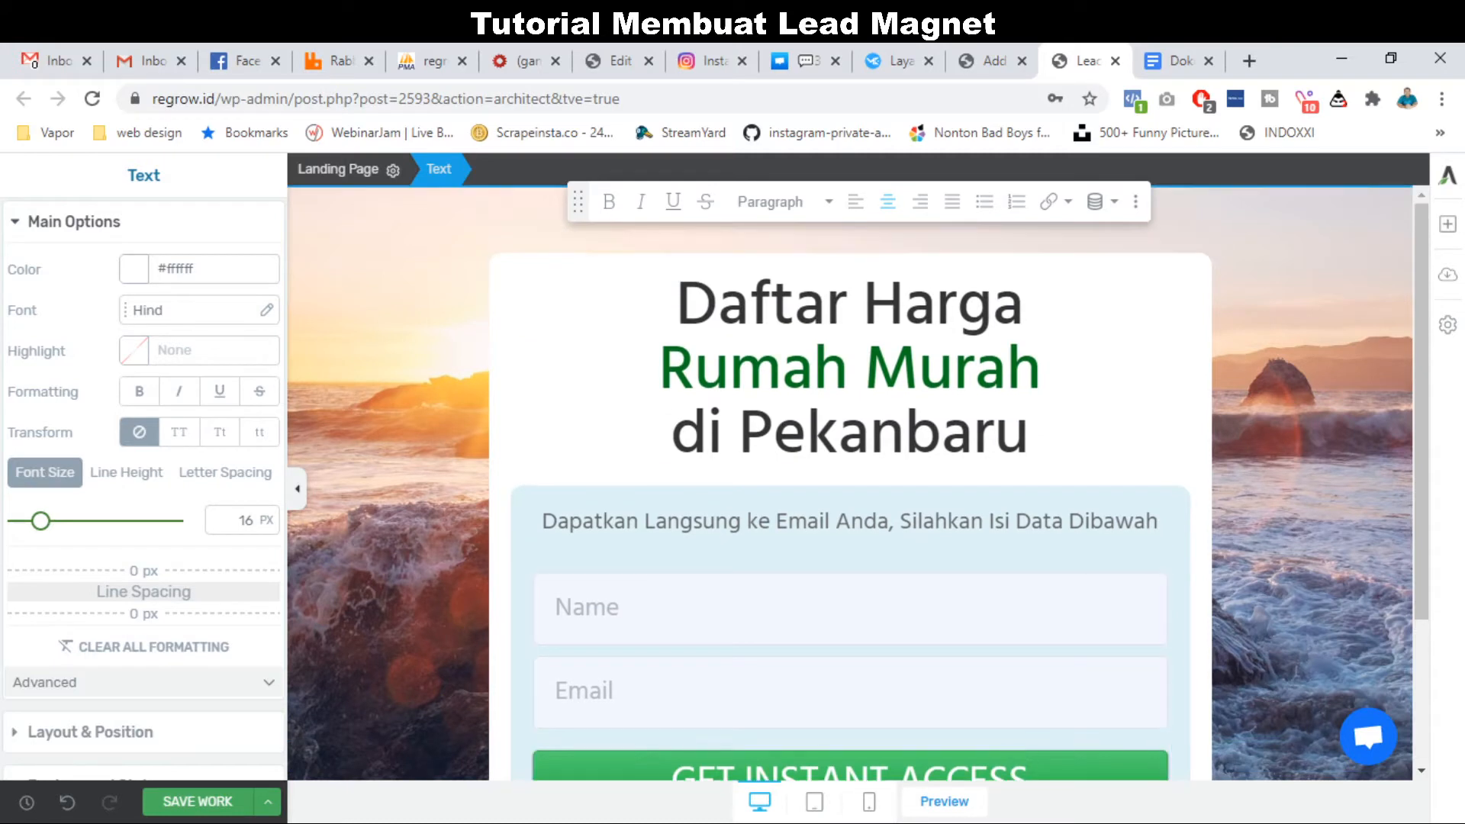
{"action": "left_click", "coordinate": [194, 801]}
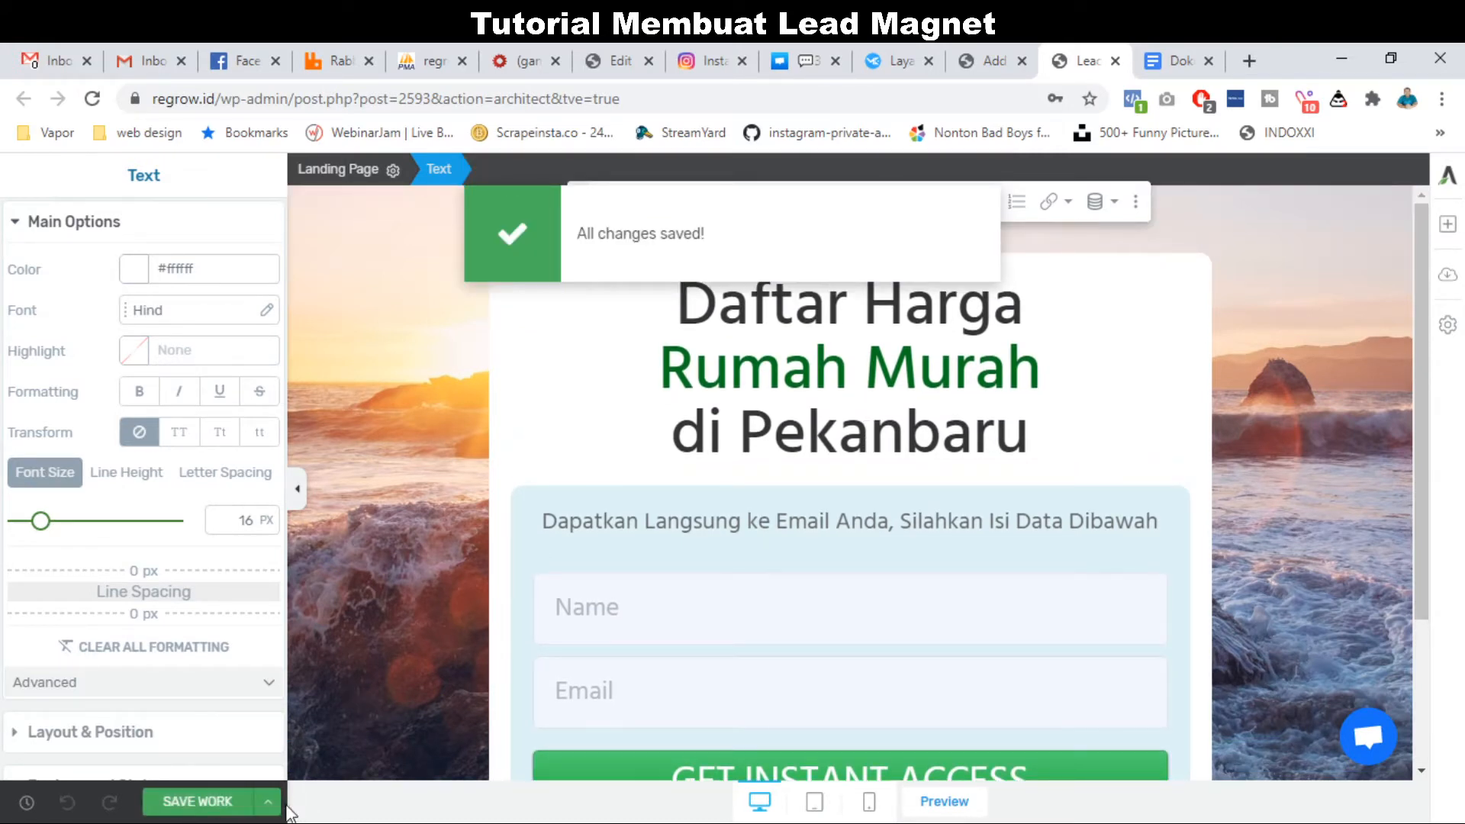
{"action": "left_click", "coordinate": [1001, 47]}
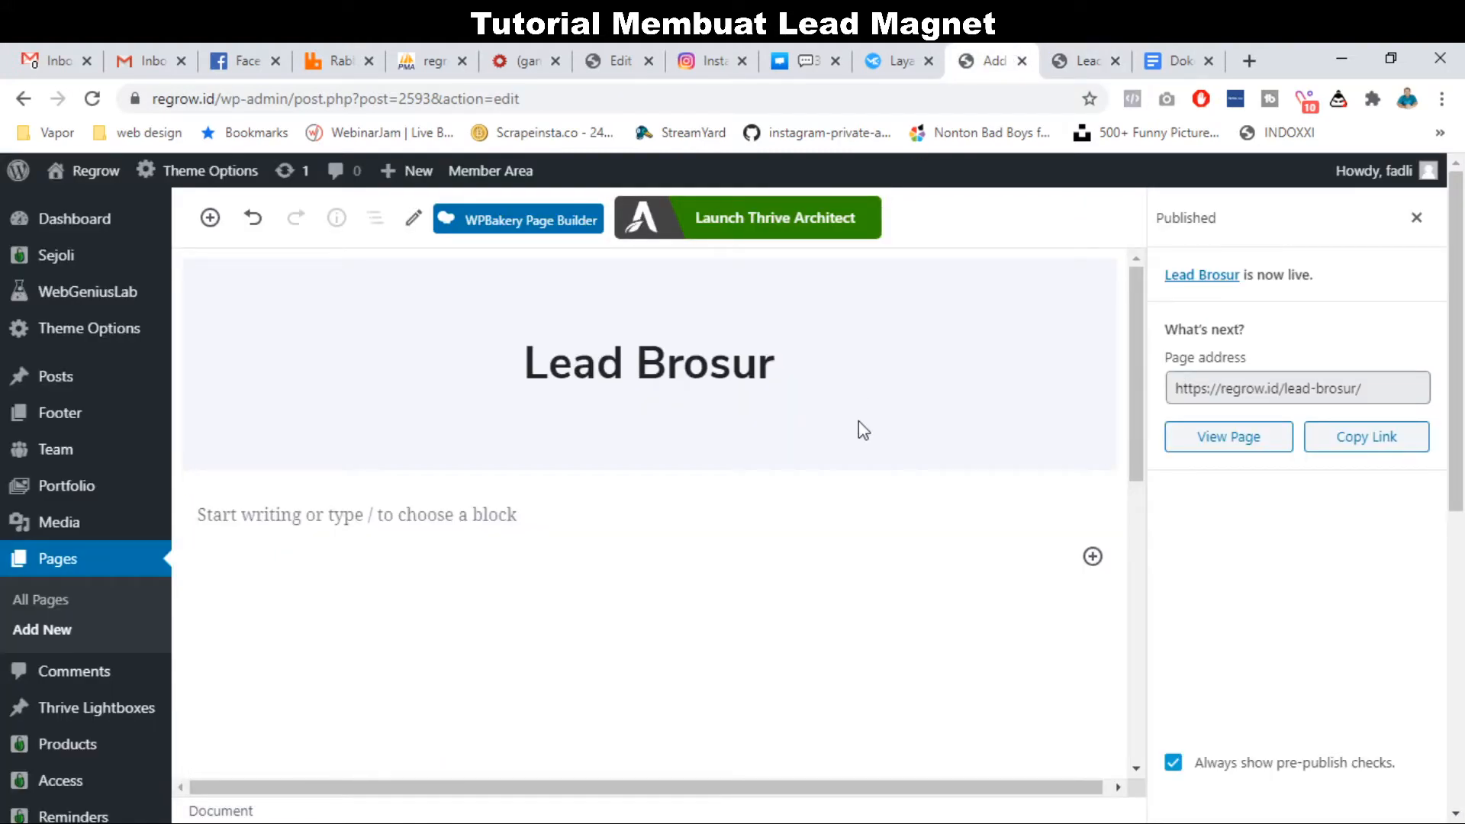
Start a new WordPress page after checking the 'Thanks' page item in the Google Docs plan.
{"action": "left_click", "coordinate": [56, 633]}
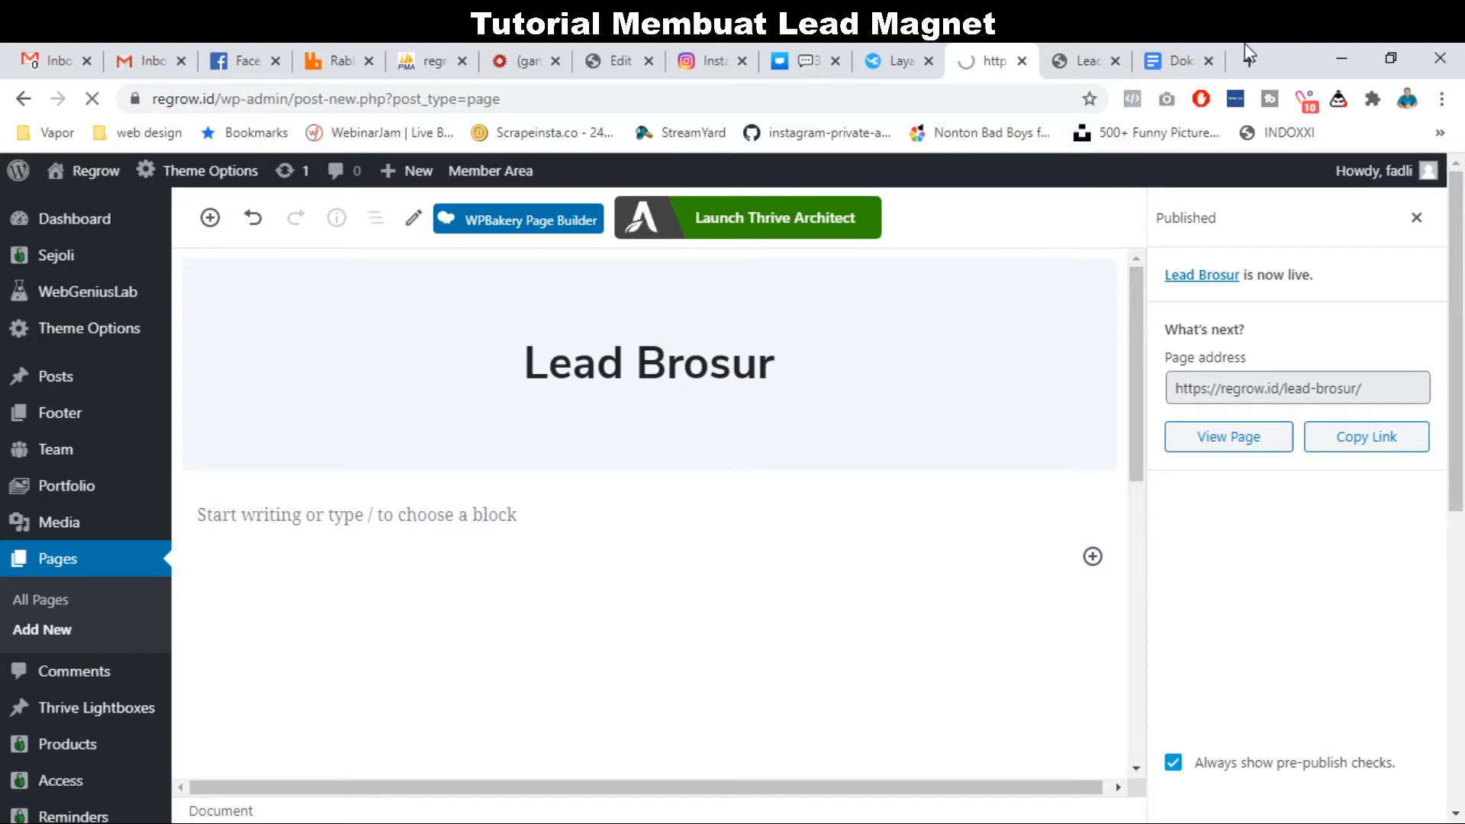
{"action": "left_click", "coordinate": [1179, 60]}
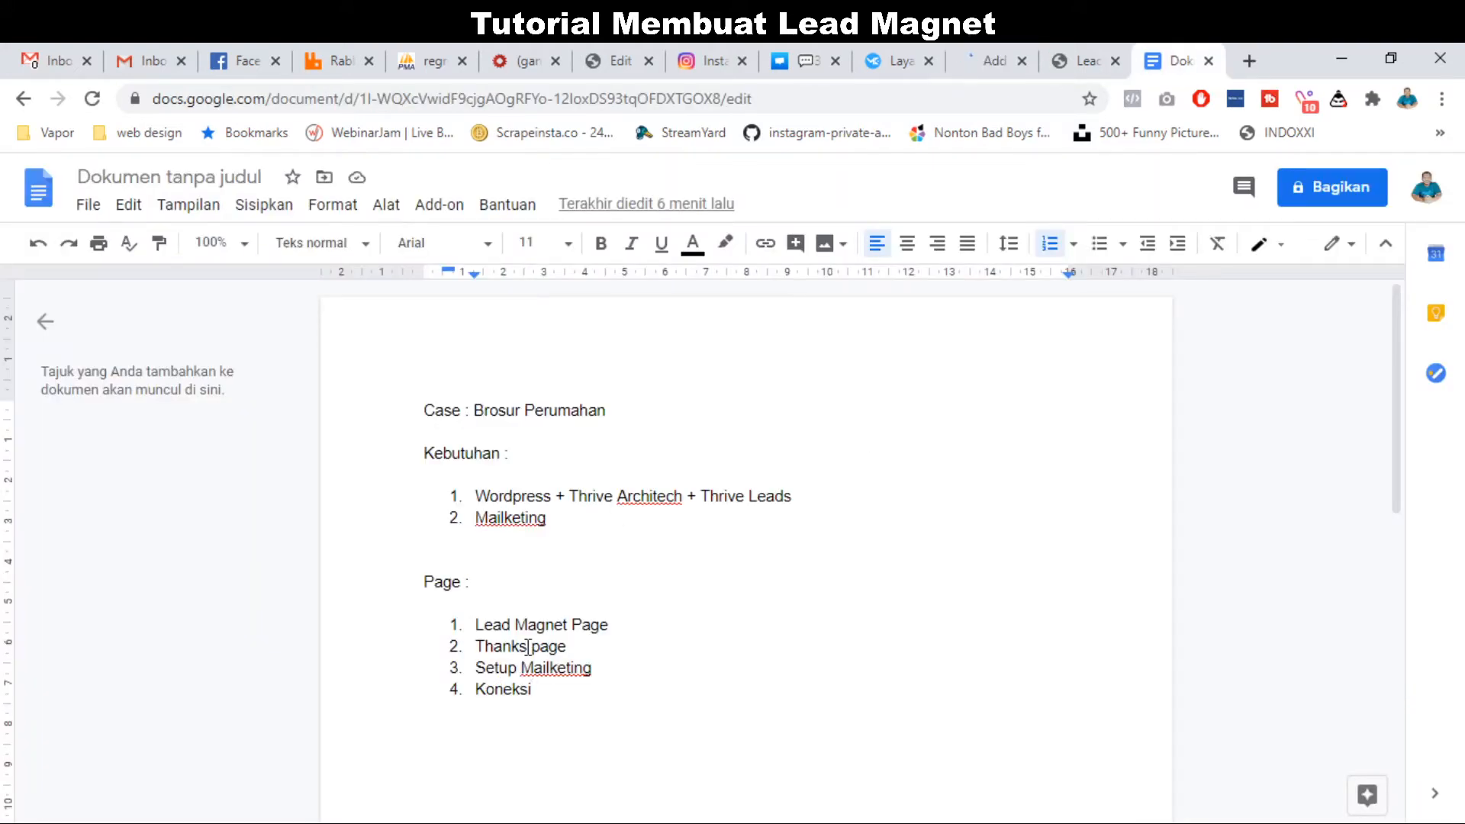
{"action": "left_click_drag", "start_coordinate": [532, 647], "coordinate": [475, 646]}
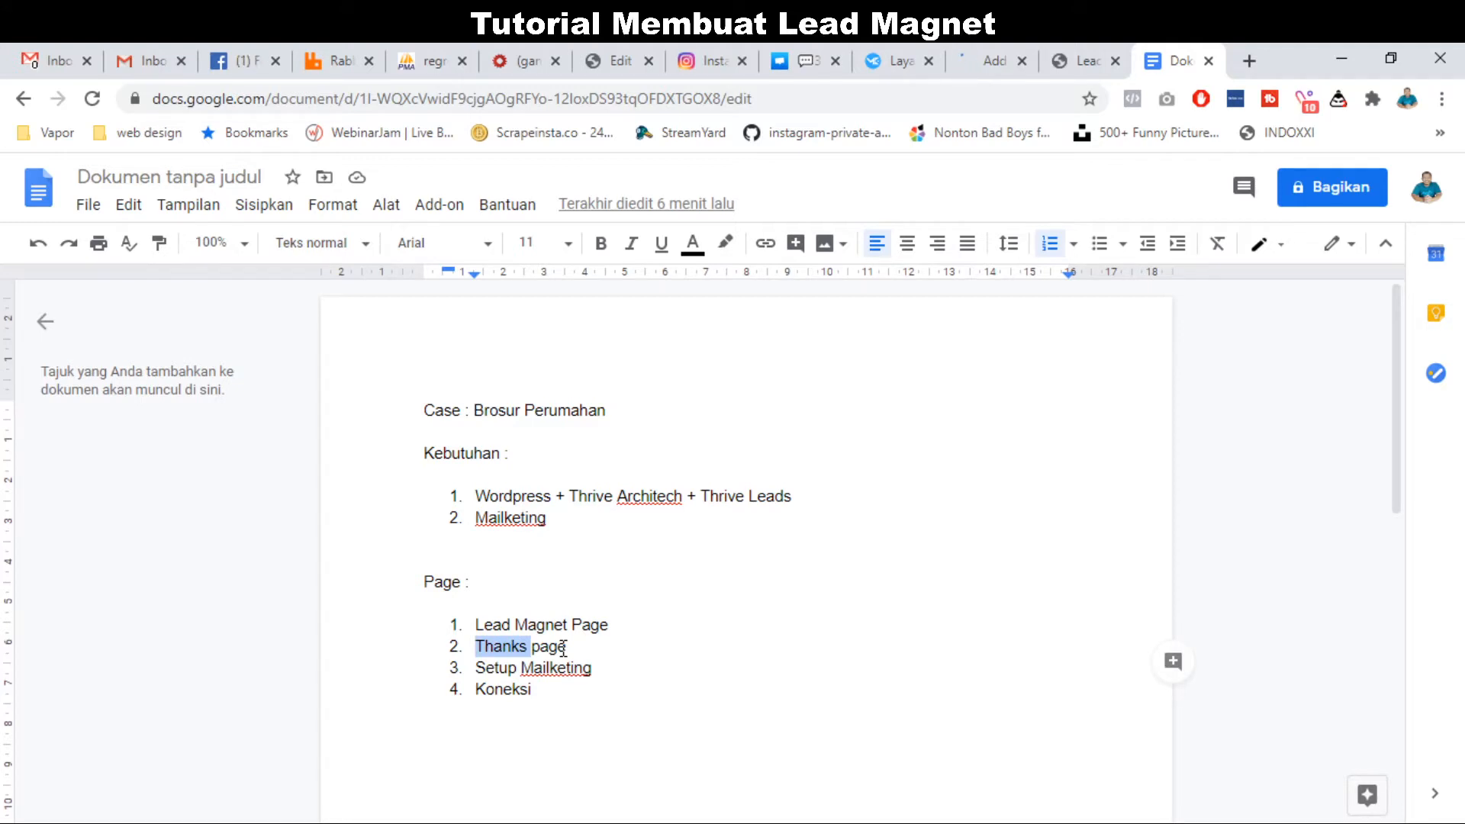
{"action": "left_click", "coordinate": [994, 48]}
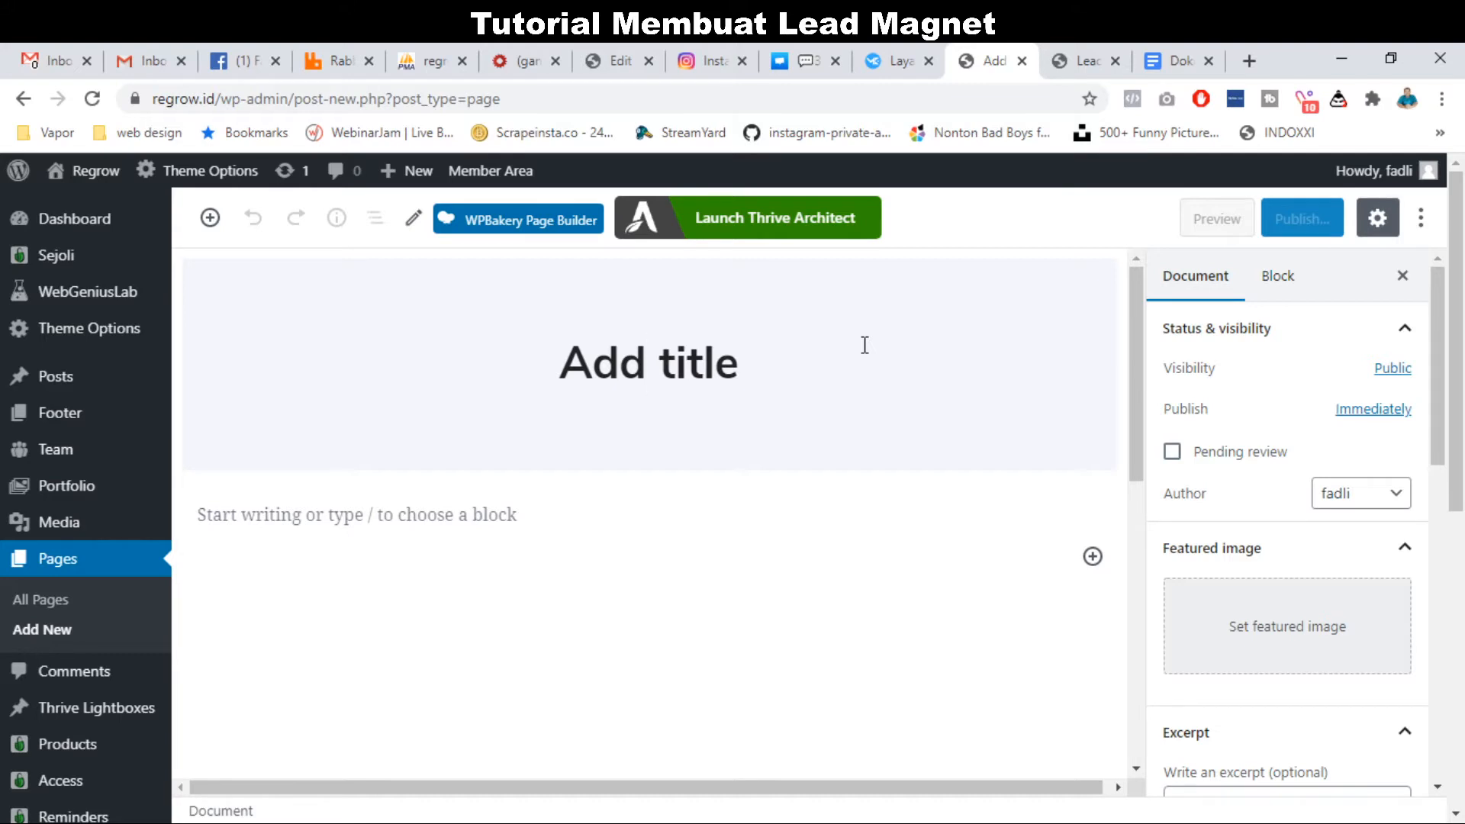
Title the new page 'Thanks Brosur Rumah'.
{"action": "type", "text": "Thank"}
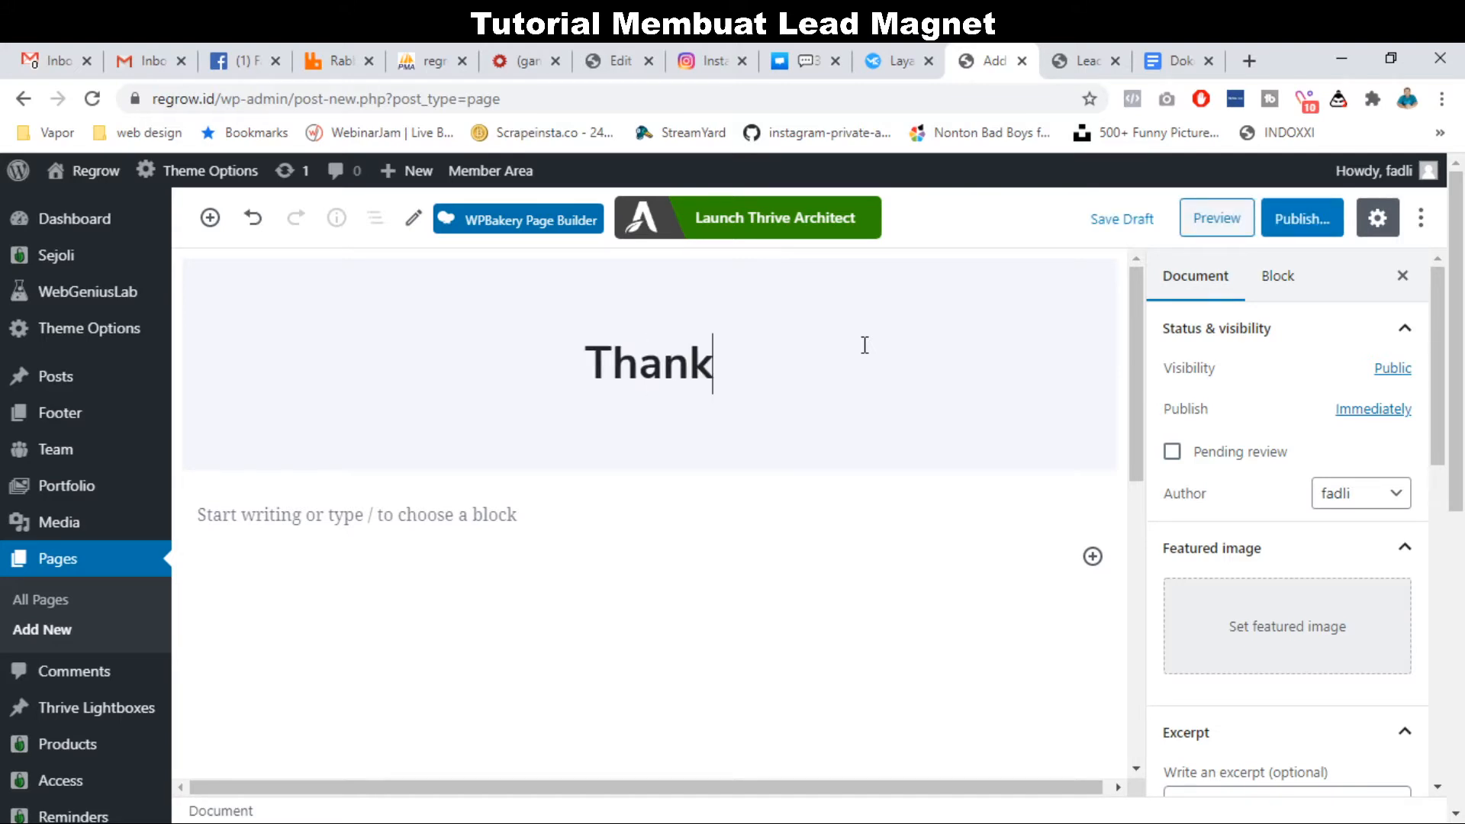
{"action": "key", "text": "BackSpace"}
{"action": "key", "text": "BackSpace"}
{"action": "type", "text": "nks "}
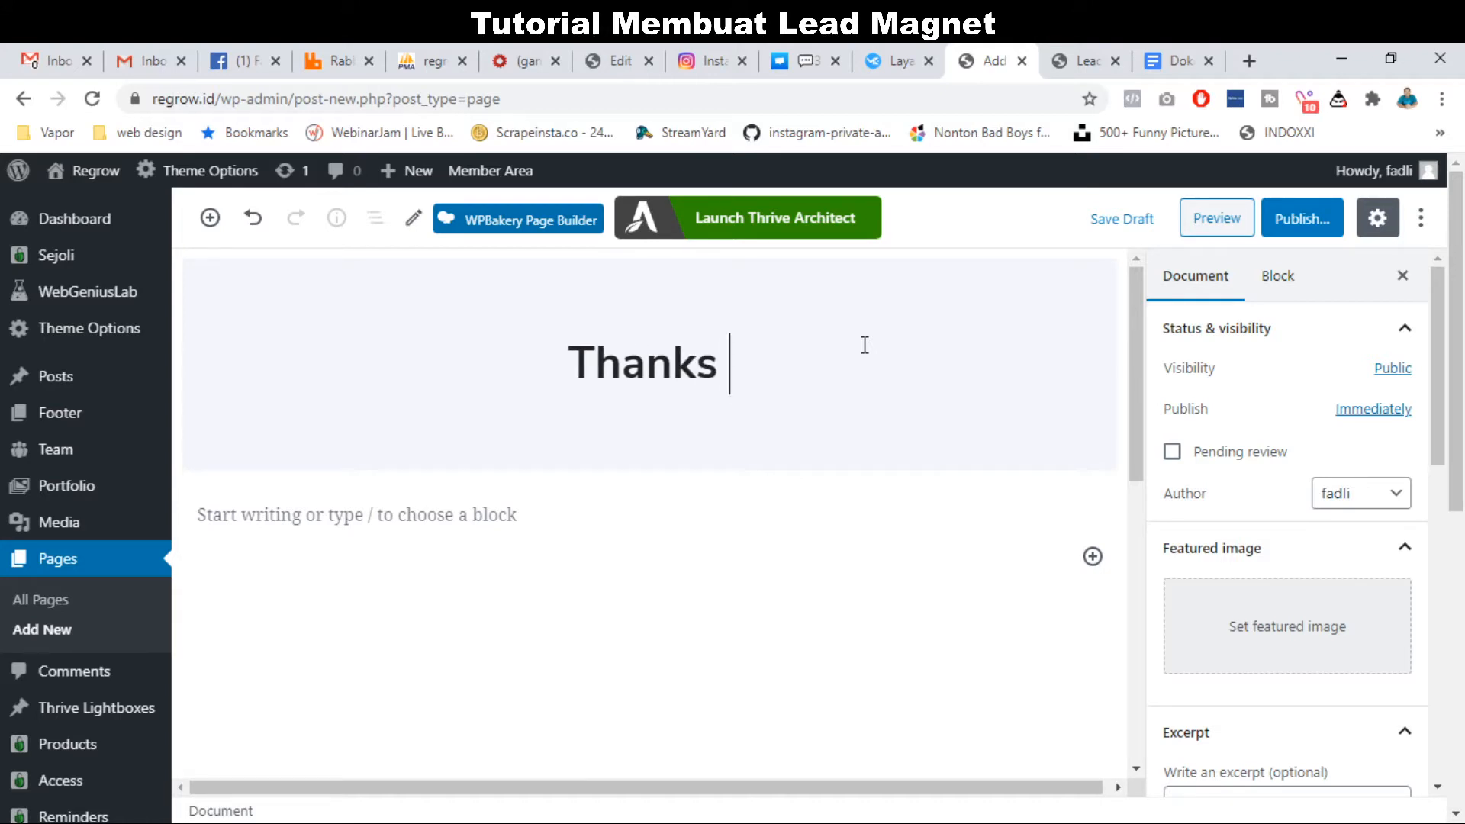
{"action": "type", "text": "Brosur Rumah"}
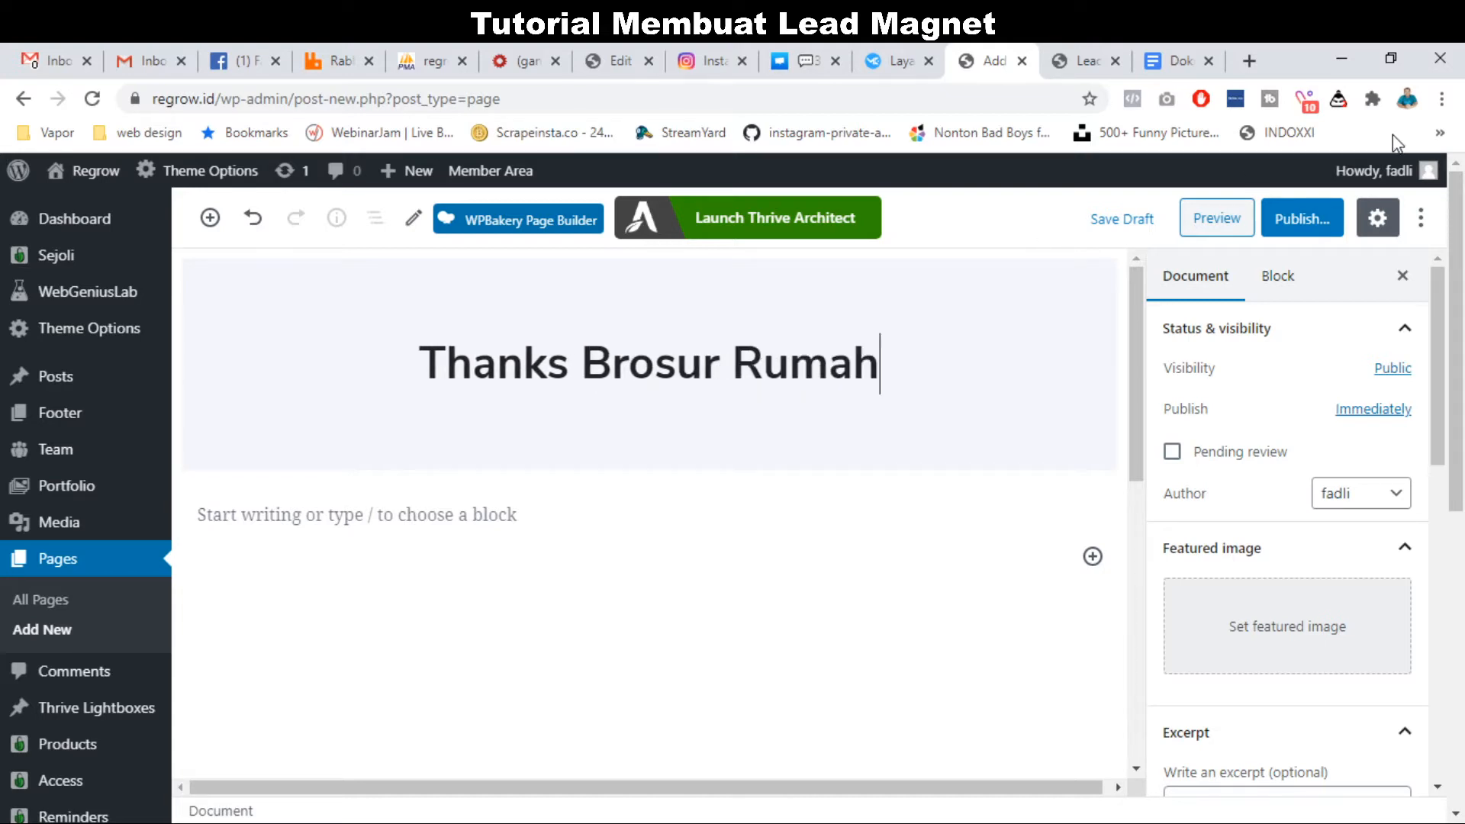
Publish the page and launch it in Thrive Architect.
{"action": "left_click", "coordinate": [1323, 219]}
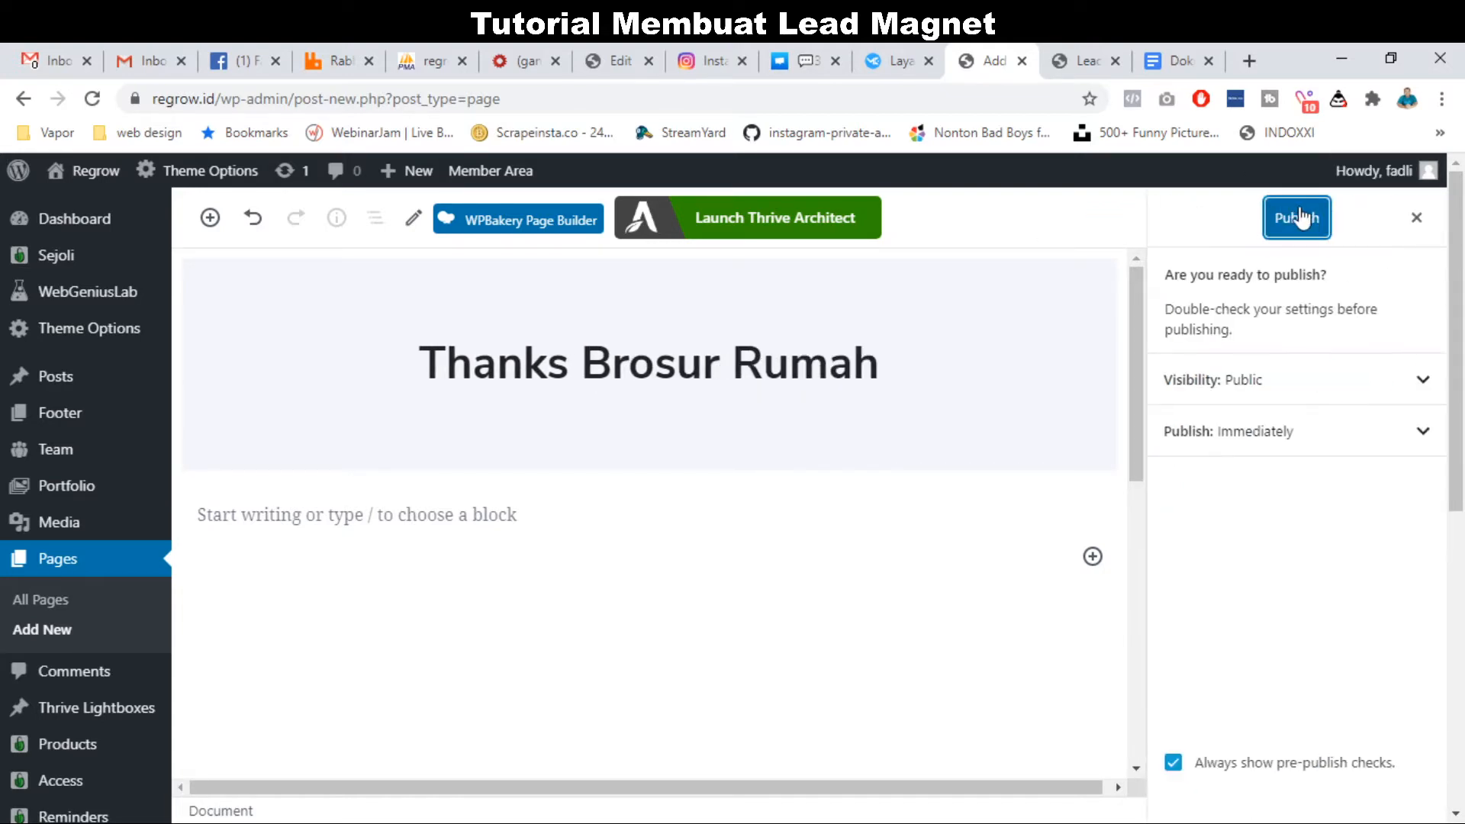
{"action": "left_click", "coordinate": [1301, 218]}
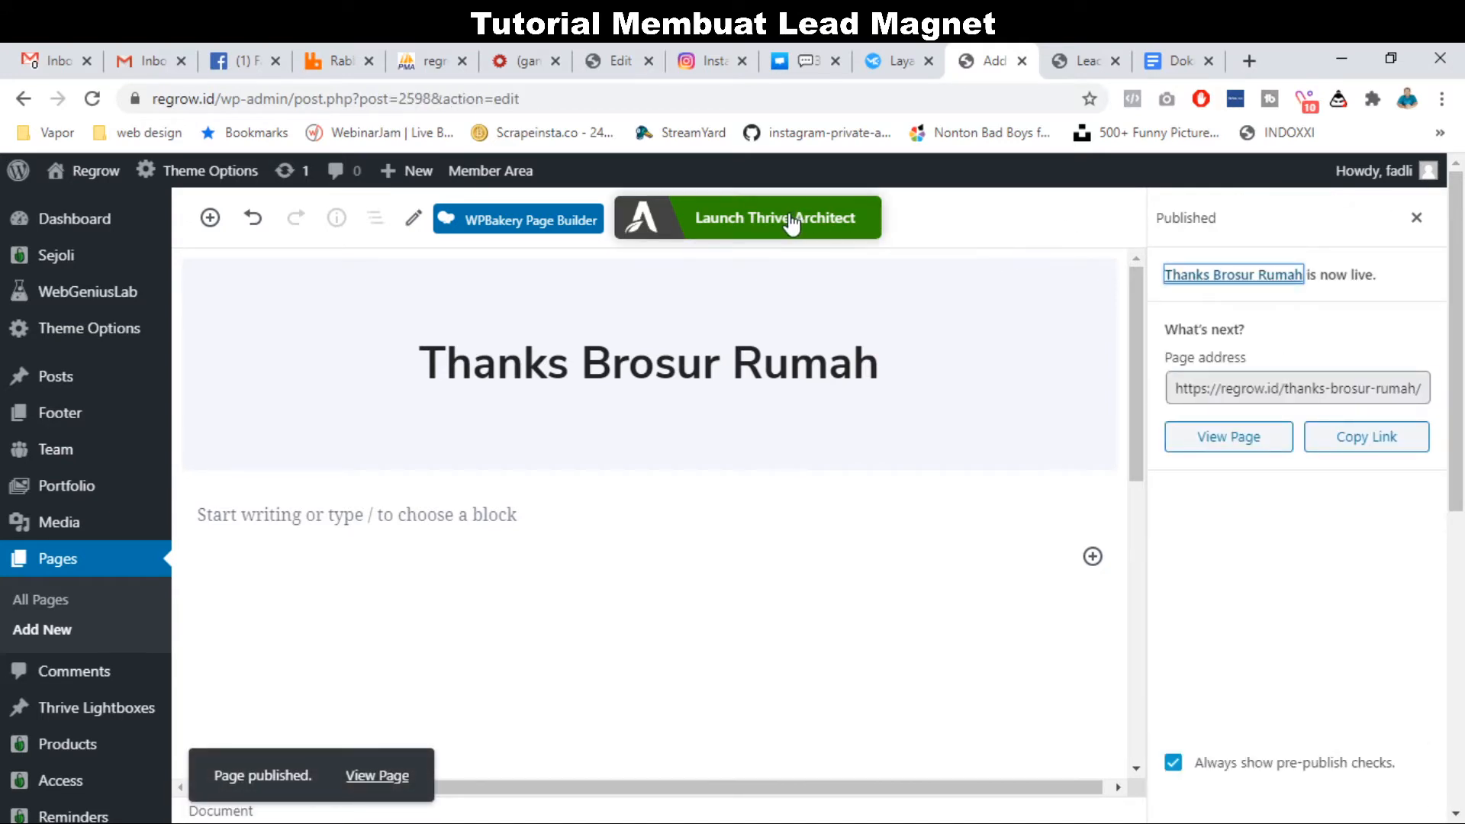
{"action": "left_click", "coordinate": [763, 228]}
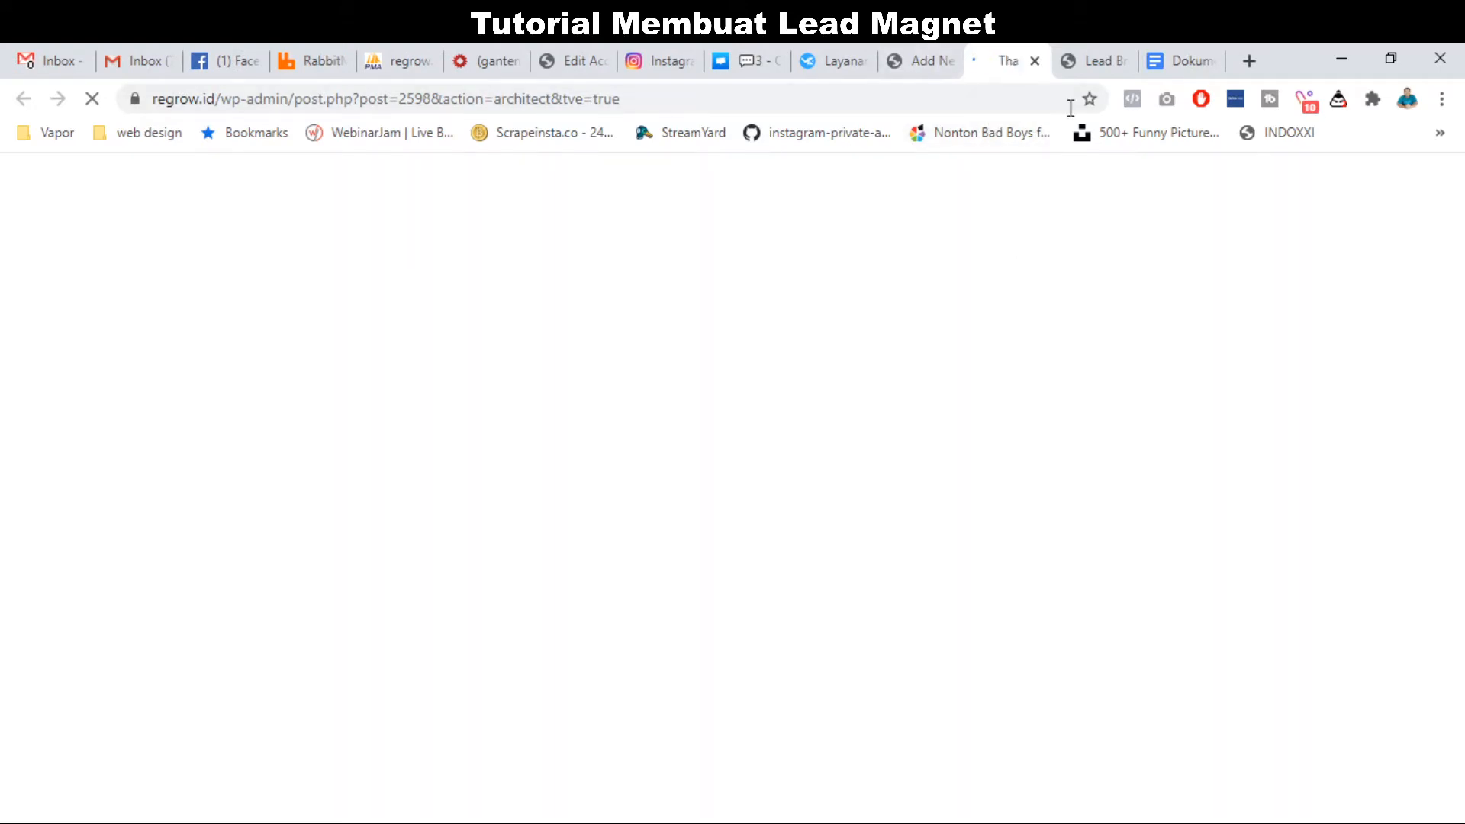
Review the lead page editor, then come back to the new page's editor.
{"action": "left_click", "coordinate": [1094, 61]}
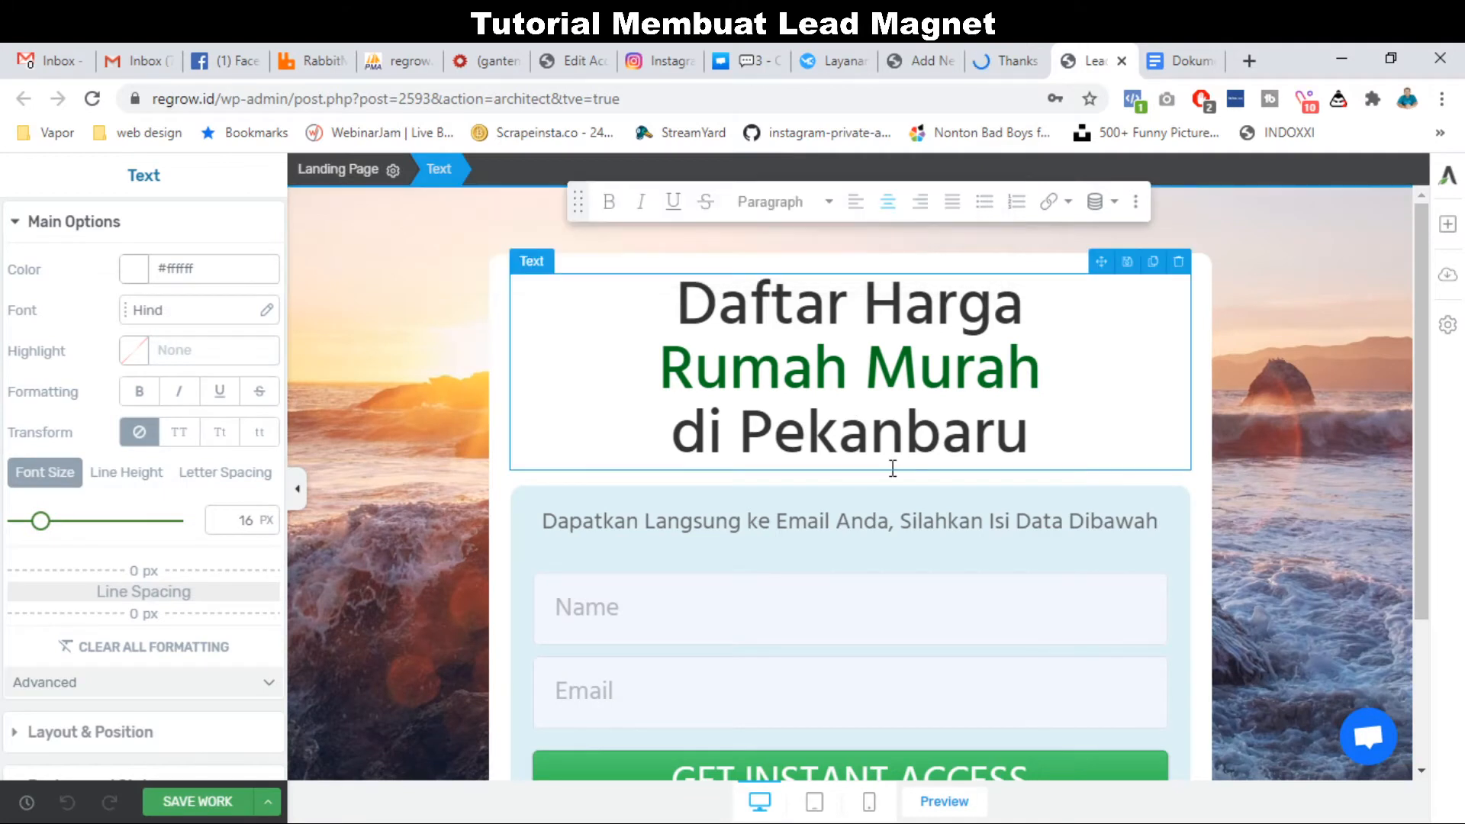
{"action": "scroll", "coordinate": [893, 468], "scroll_direction": "down", "scroll_amount": 1}
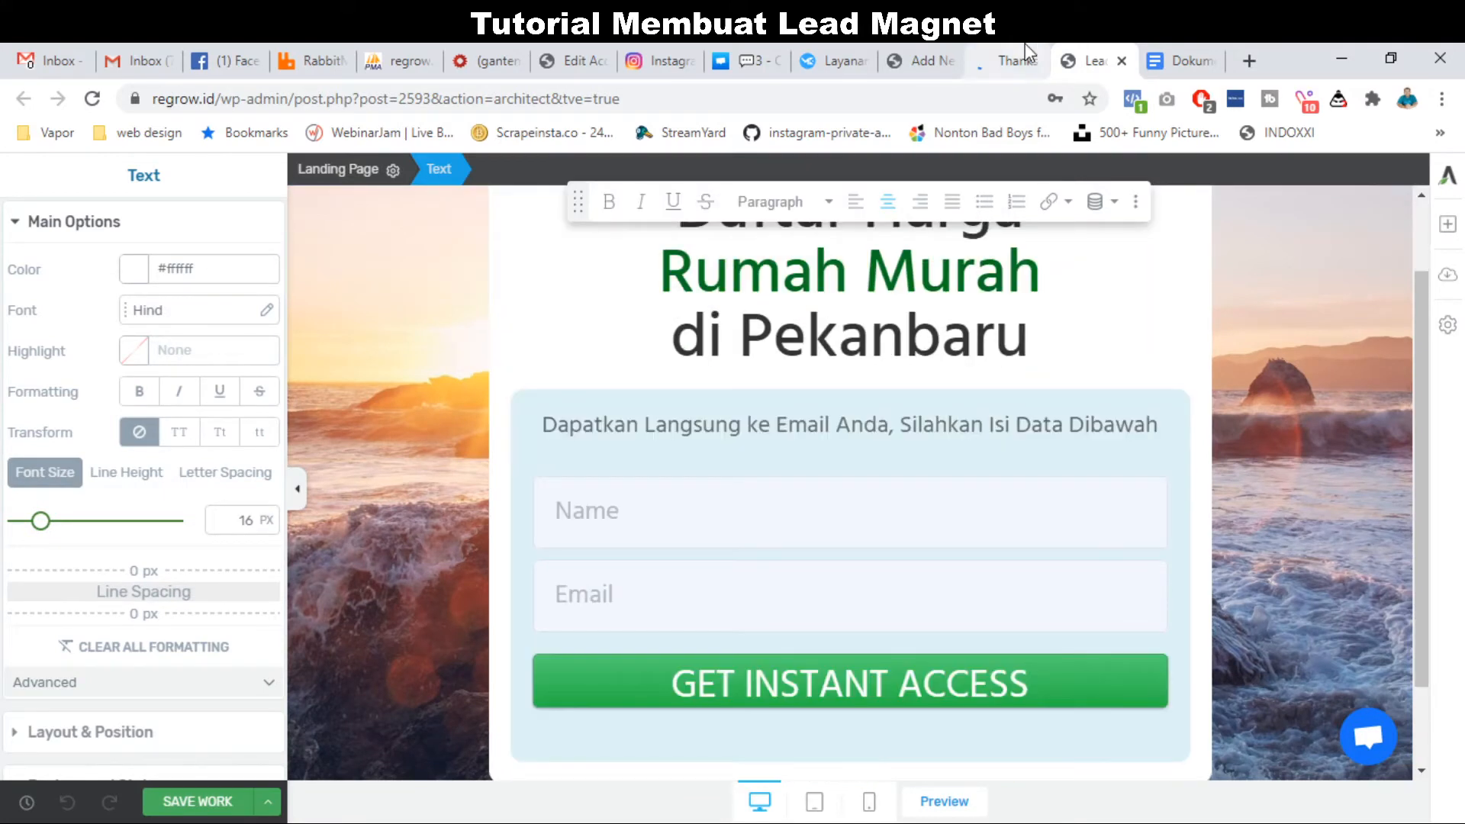
{"action": "left_click", "coordinate": [1024, 44]}
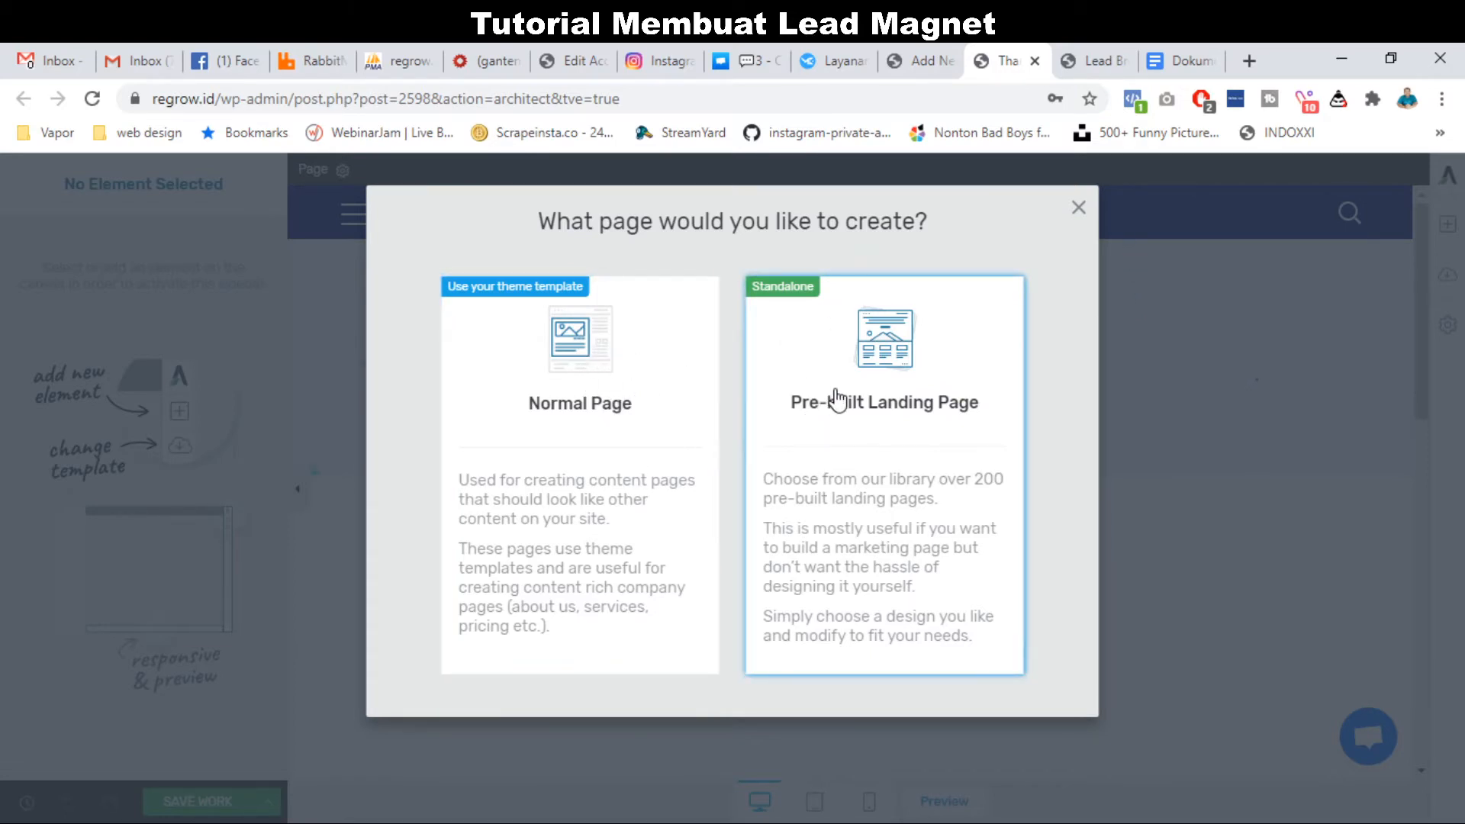
Open the Mini Squeeze 2 set from the Legacy pre-built landing page templates.
{"action": "left_click", "coordinate": [963, 412]}
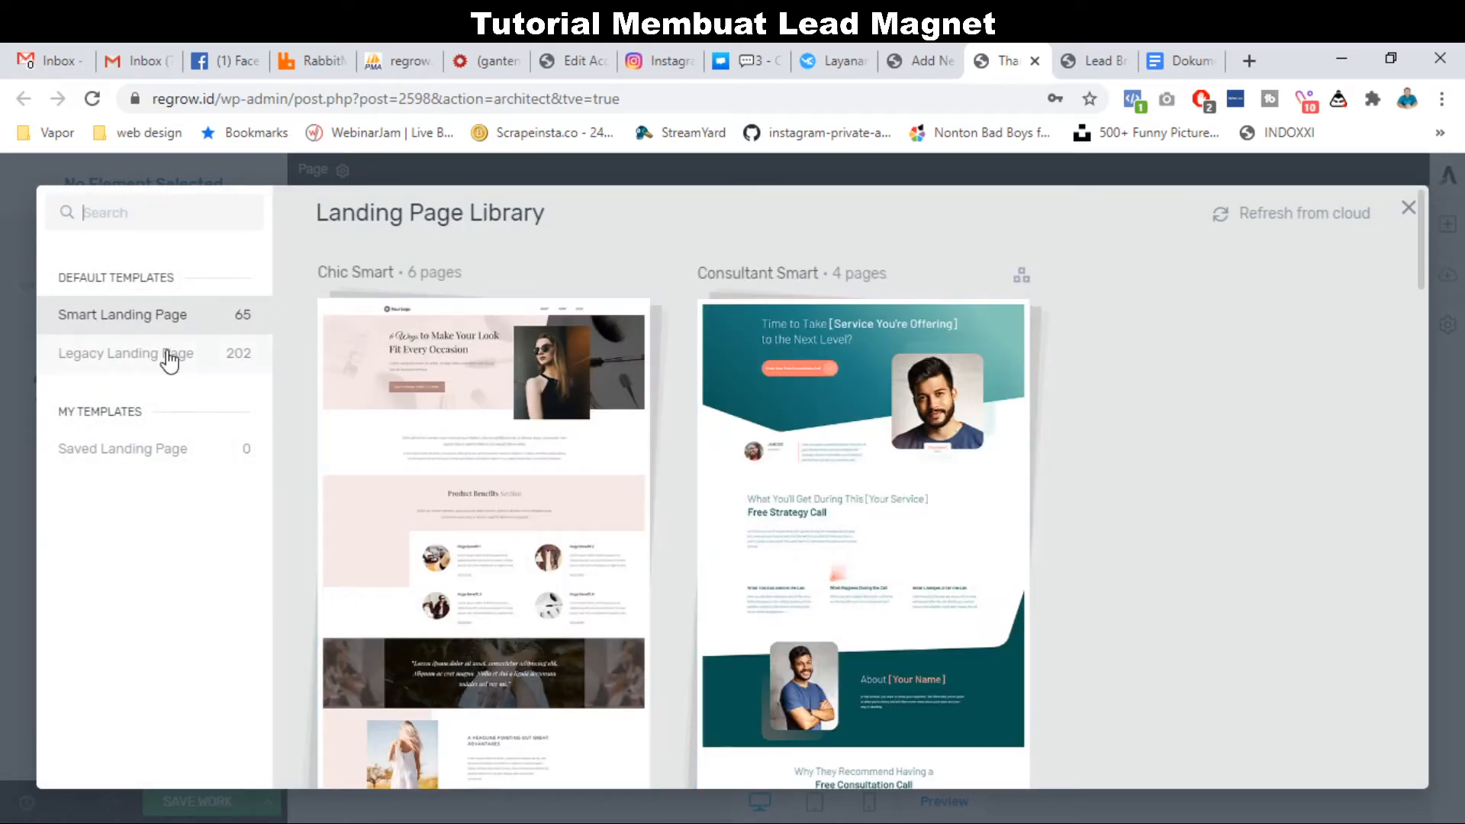
{"action": "left_click", "coordinate": [169, 357]}
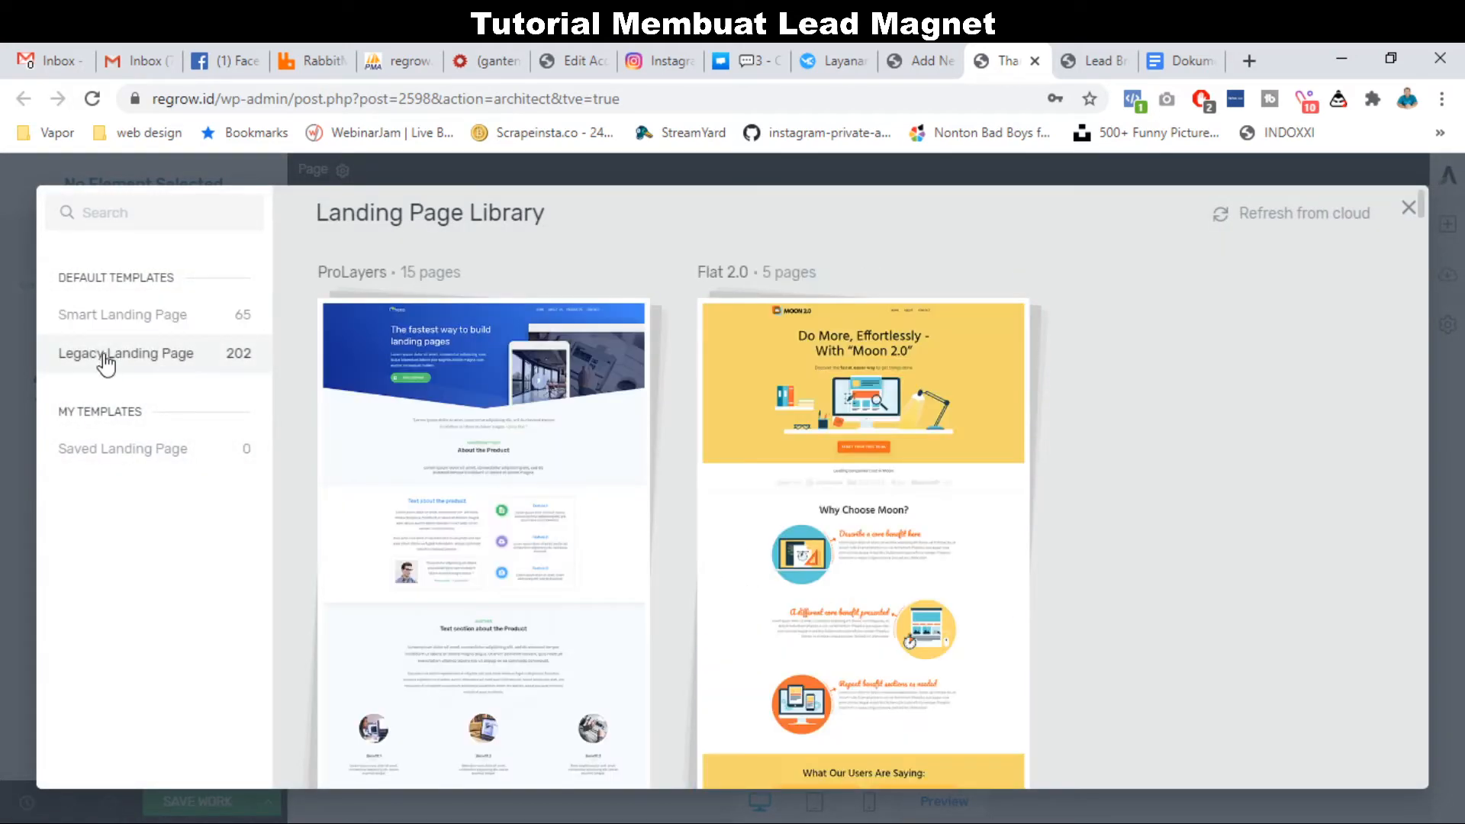
{"action": "mouse_move", "coordinate": [453, 530]}
{"action": "scroll", "coordinate": [453, 530], "scroll_direction": "down", "scroll_amount": 5}
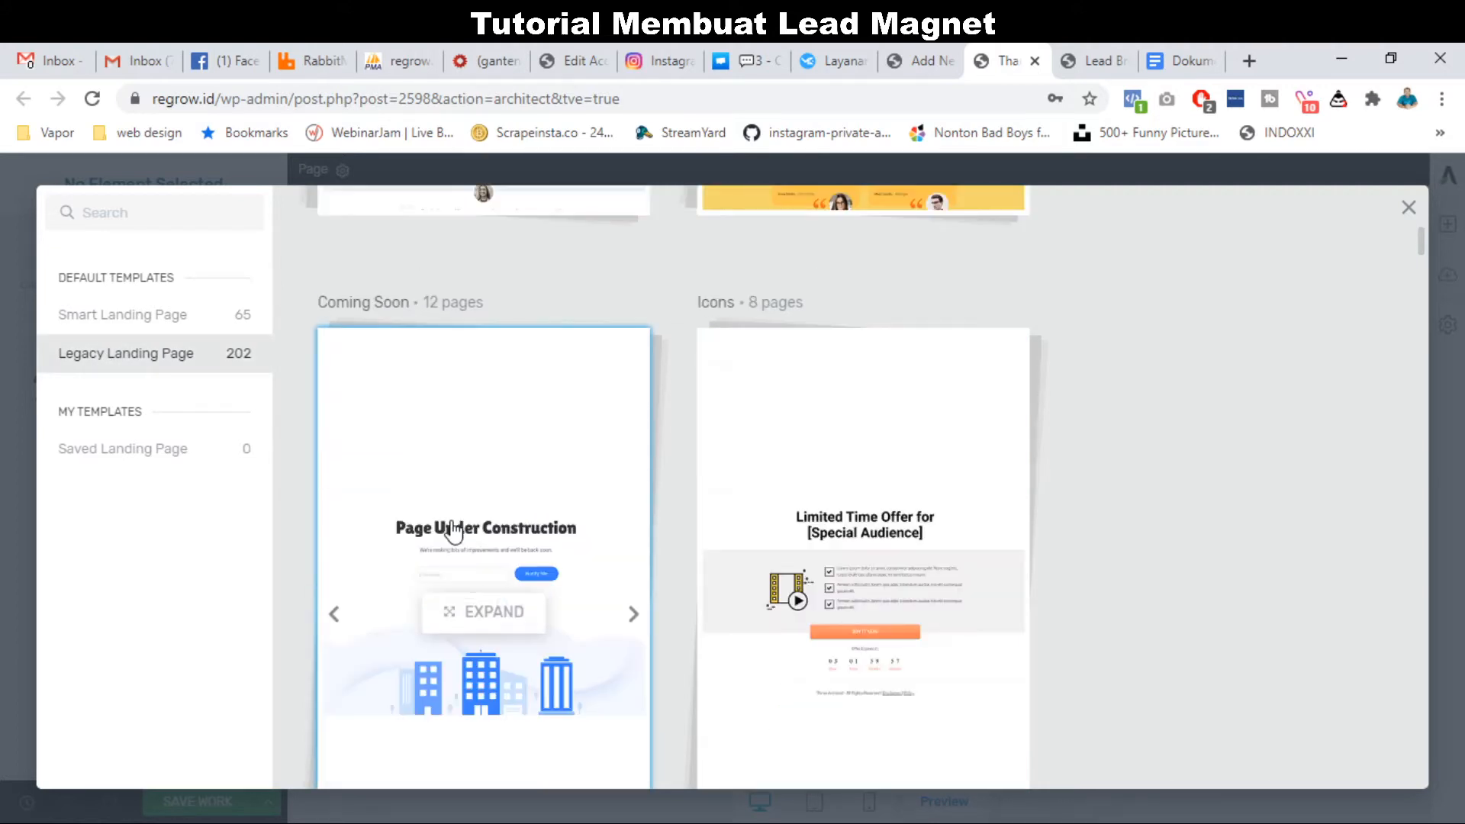
{"action": "scroll", "coordinate": [453, 531], "scroll_direction": "down", "scroll_amount": 5}
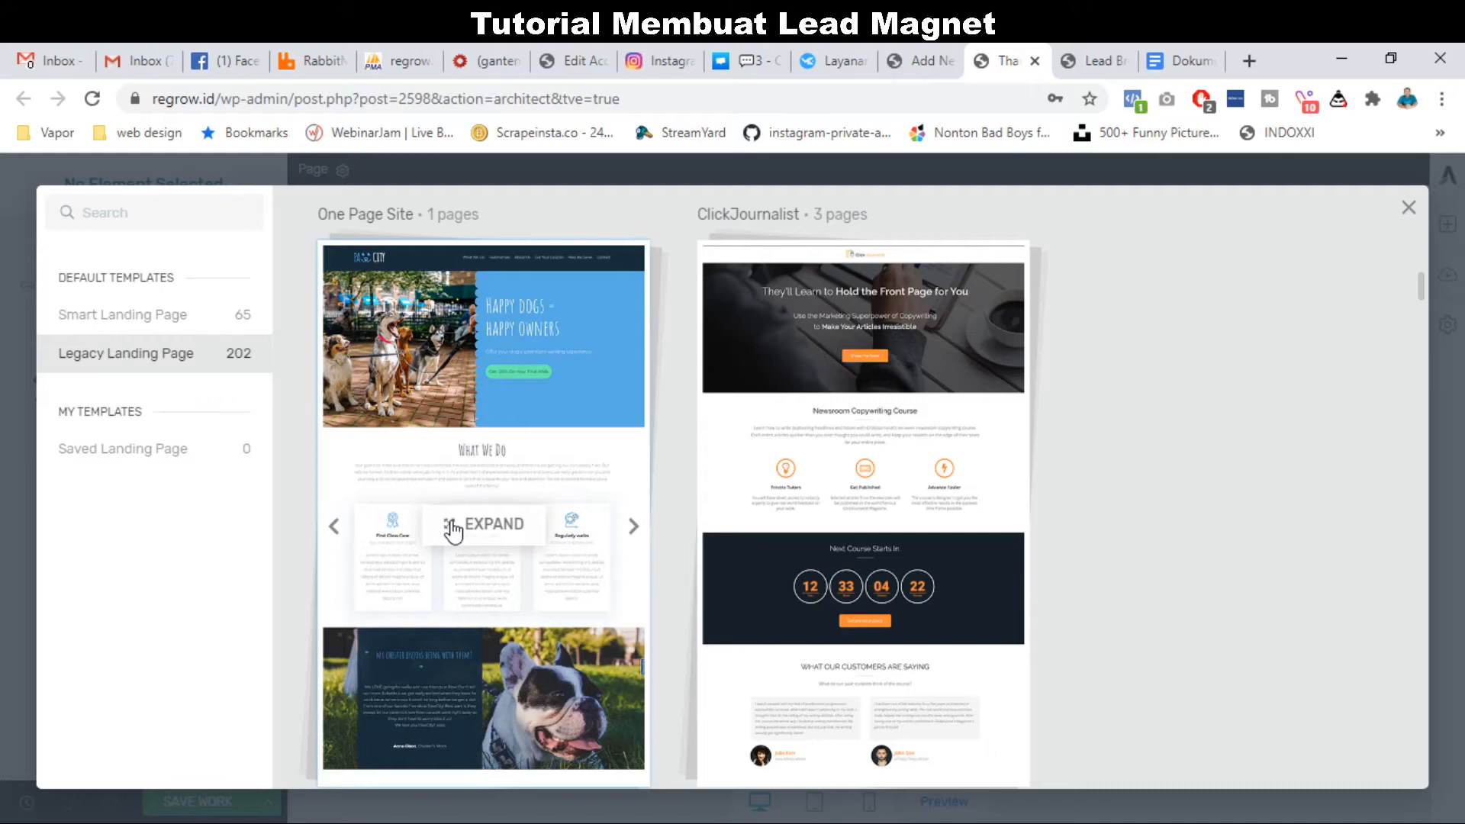
{"action": "scroll", "coordinate": [453, 530], "scroll_direction": "down", "scroll_amount": 5}
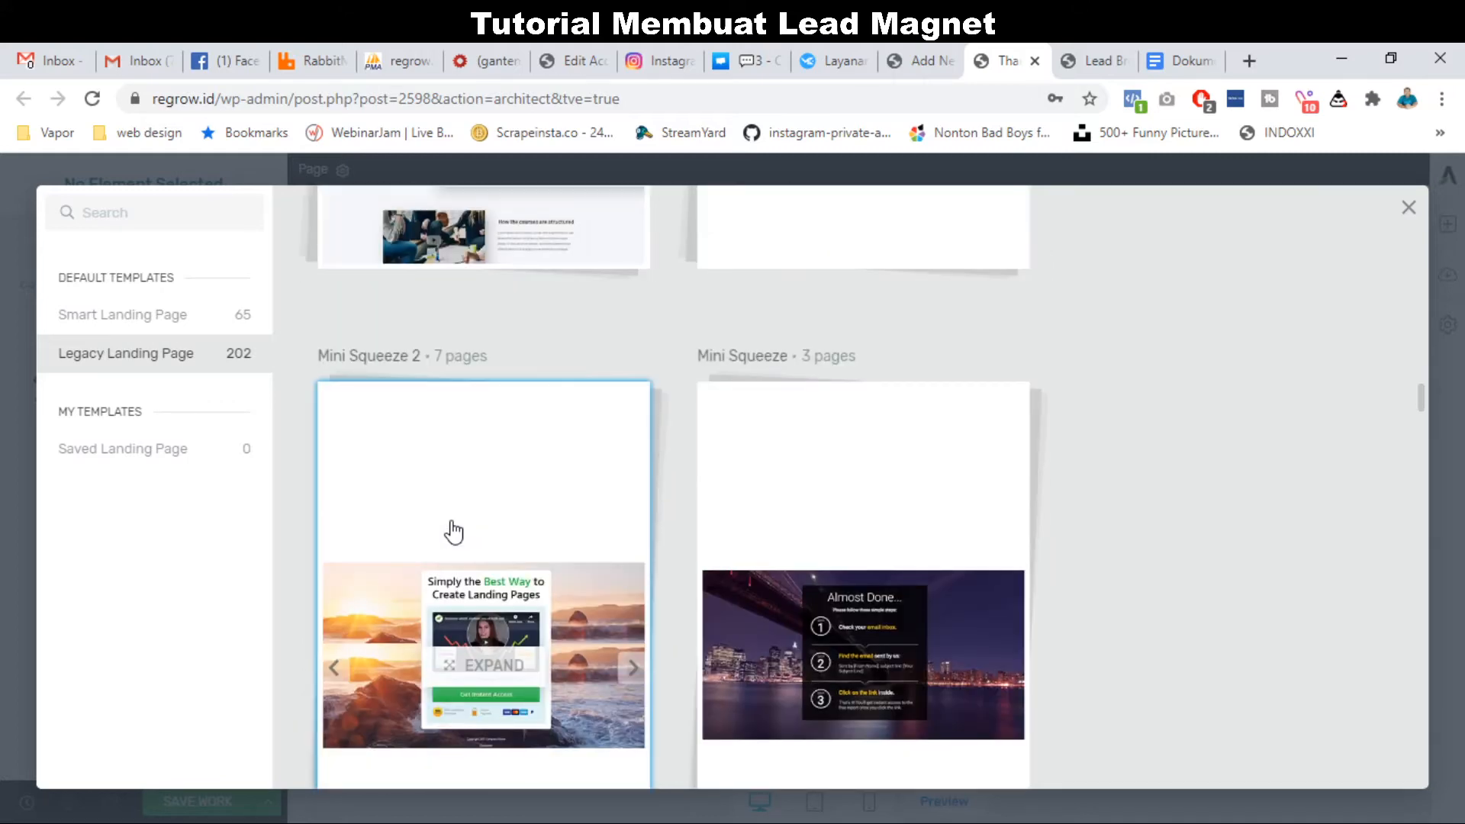
{"action": "left_click", "coordinate": [454, 532]}
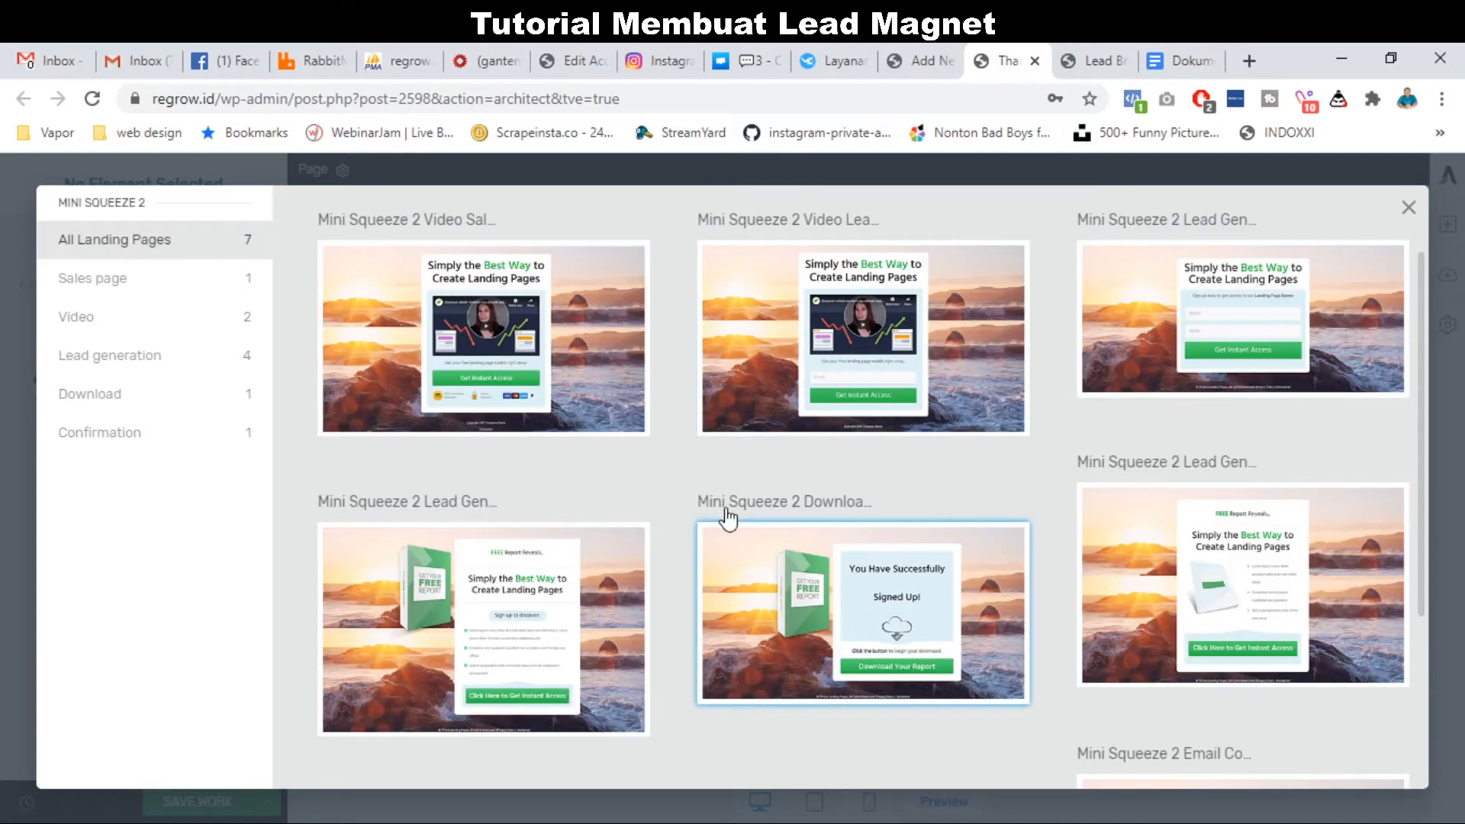
Apply the Mini Squeeze 2 Download template to the page.
{"action": "double_click", "coordinate": [816, 501]}
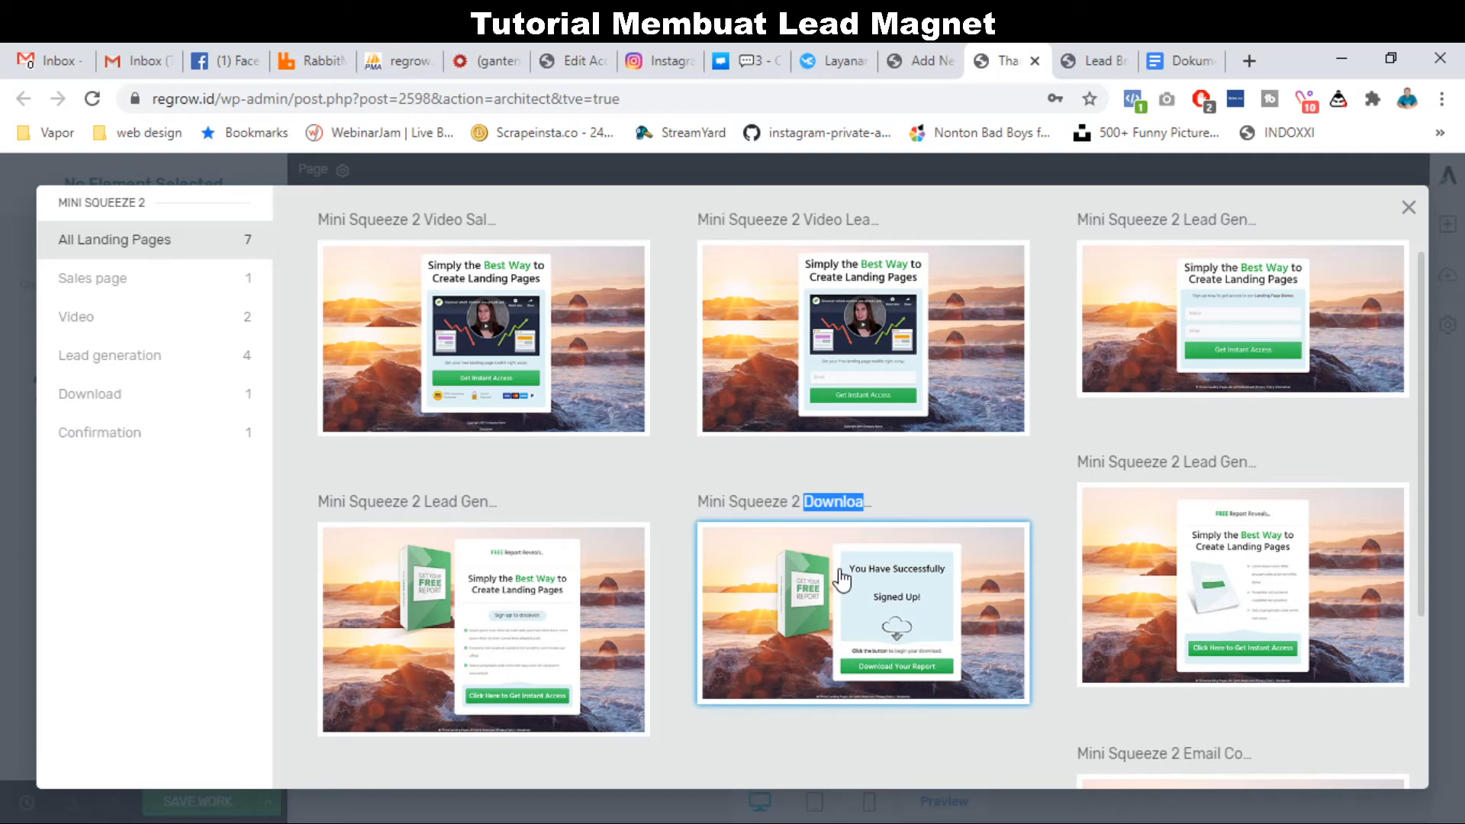
{"action": "left_click", "coordinate": [841, 580]}
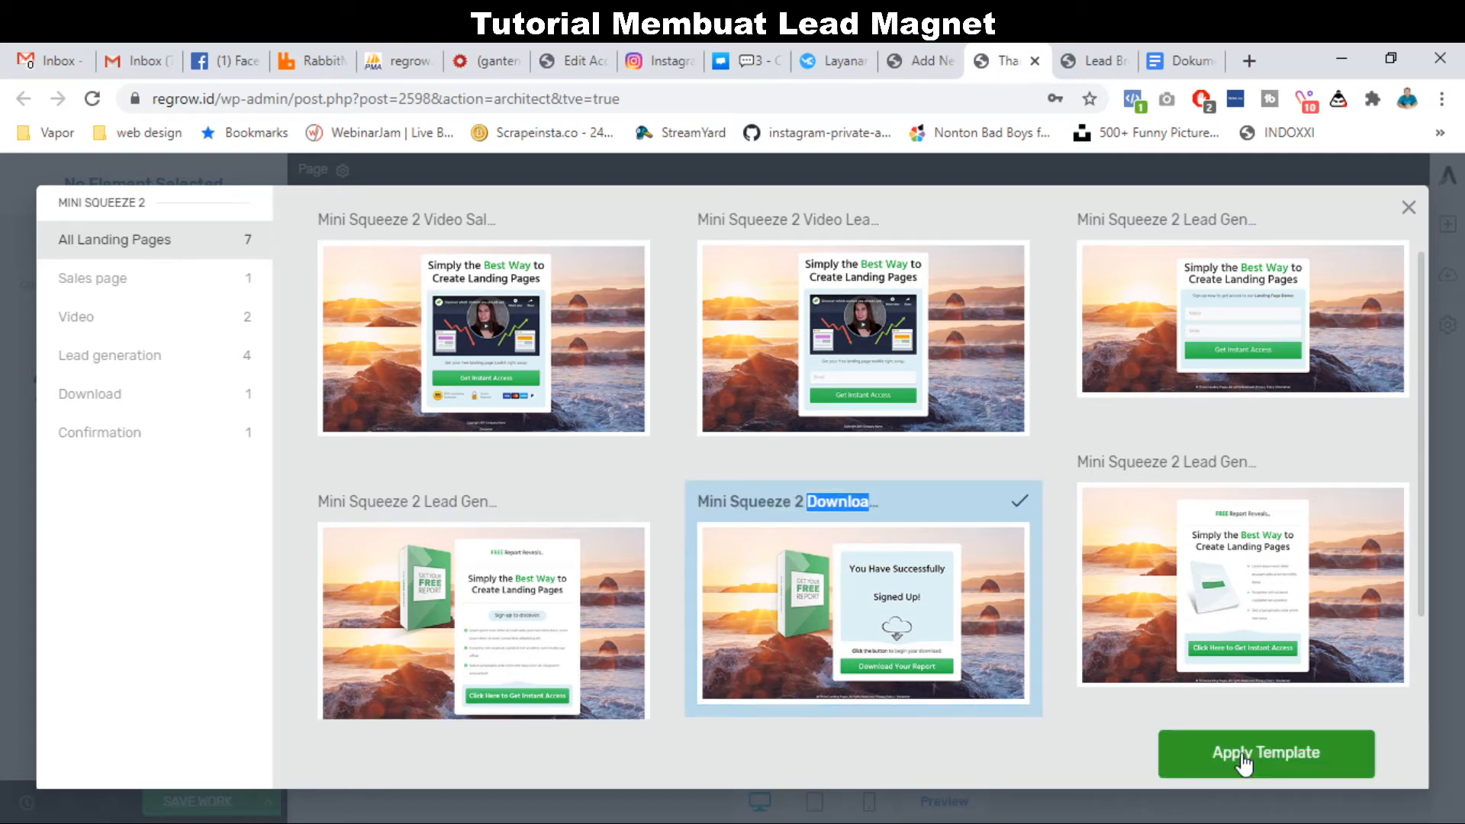
{"action": "left_click", "coordinate": [1242, 757]}
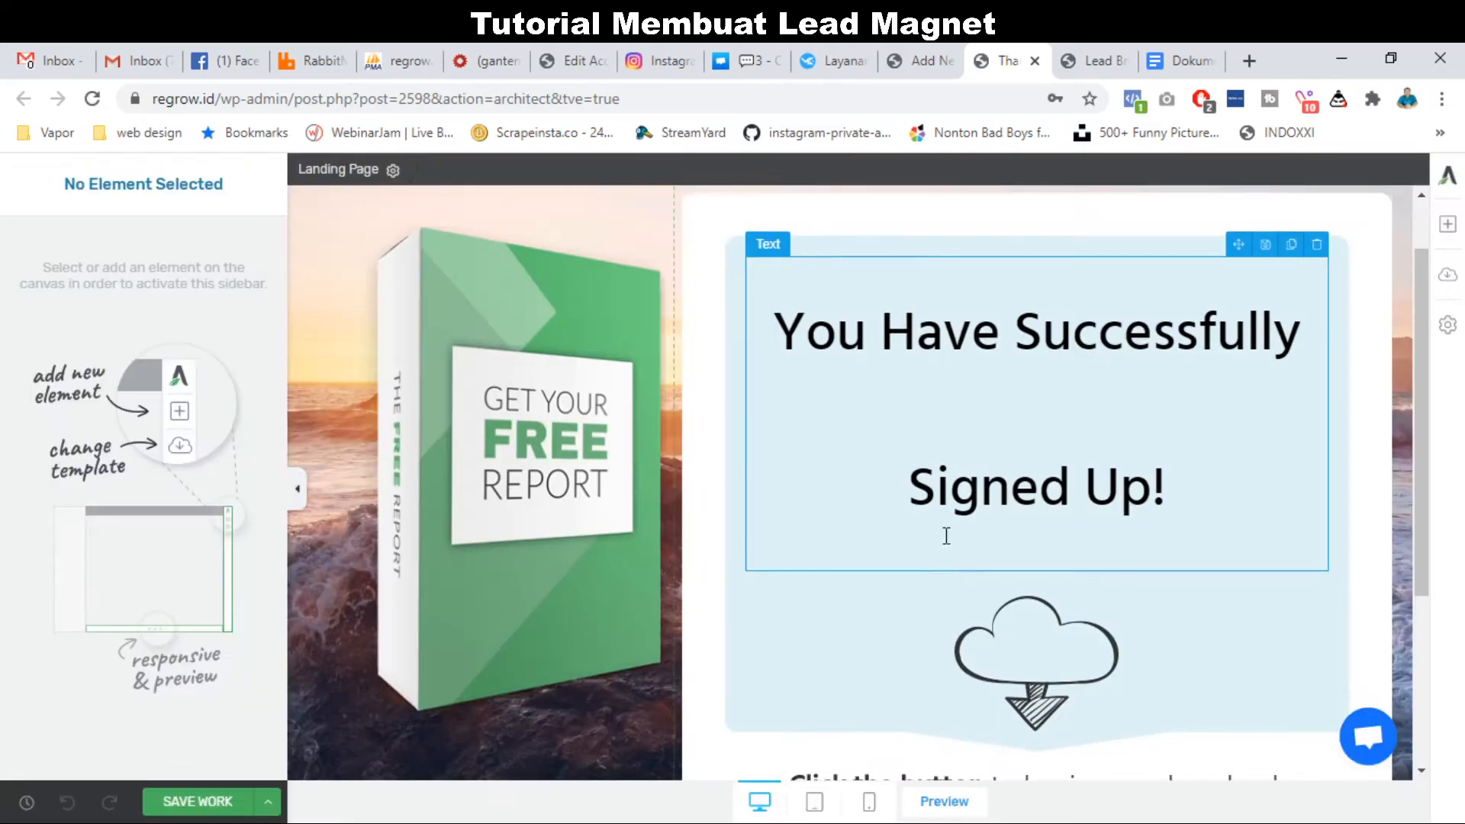
Look over the loaded Download template and select its book image.
{"action": "scroll", "coordinate": [945, 535], "scroll_direction": "down", "scroll_amount": 2}
{"action": "scroll", "coordinate": [944, 535], "scroll_direction": "up", "scroll_amount": 2}
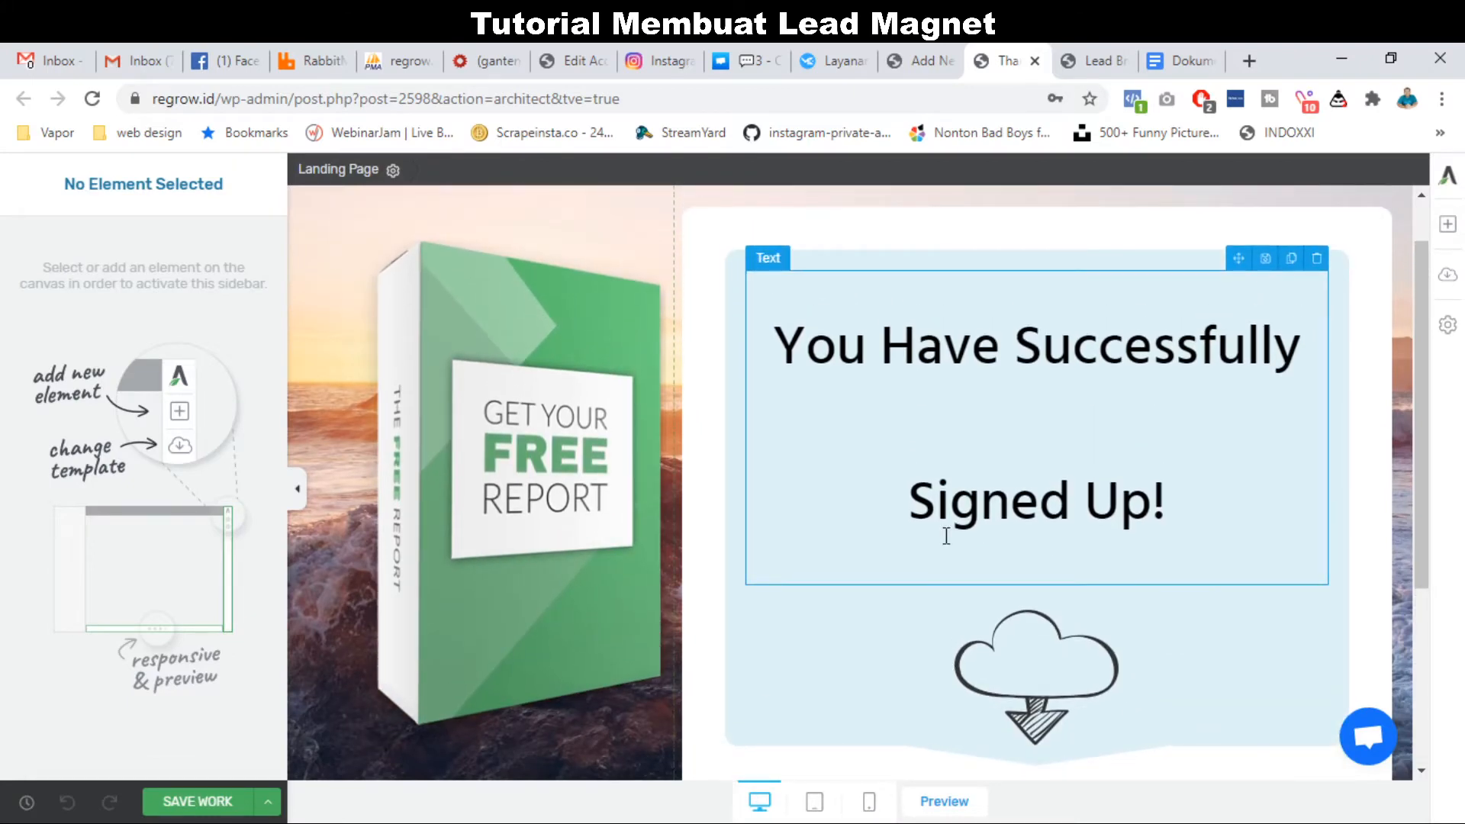
{"action": "scroll", "coordinate": [946, 536], "scroll_direction": "down", "scroll_amount": 5}
{"action": "scroll", "coordinate": [946, 535], "scroll_direction": "up", "scroll_amount": 4}
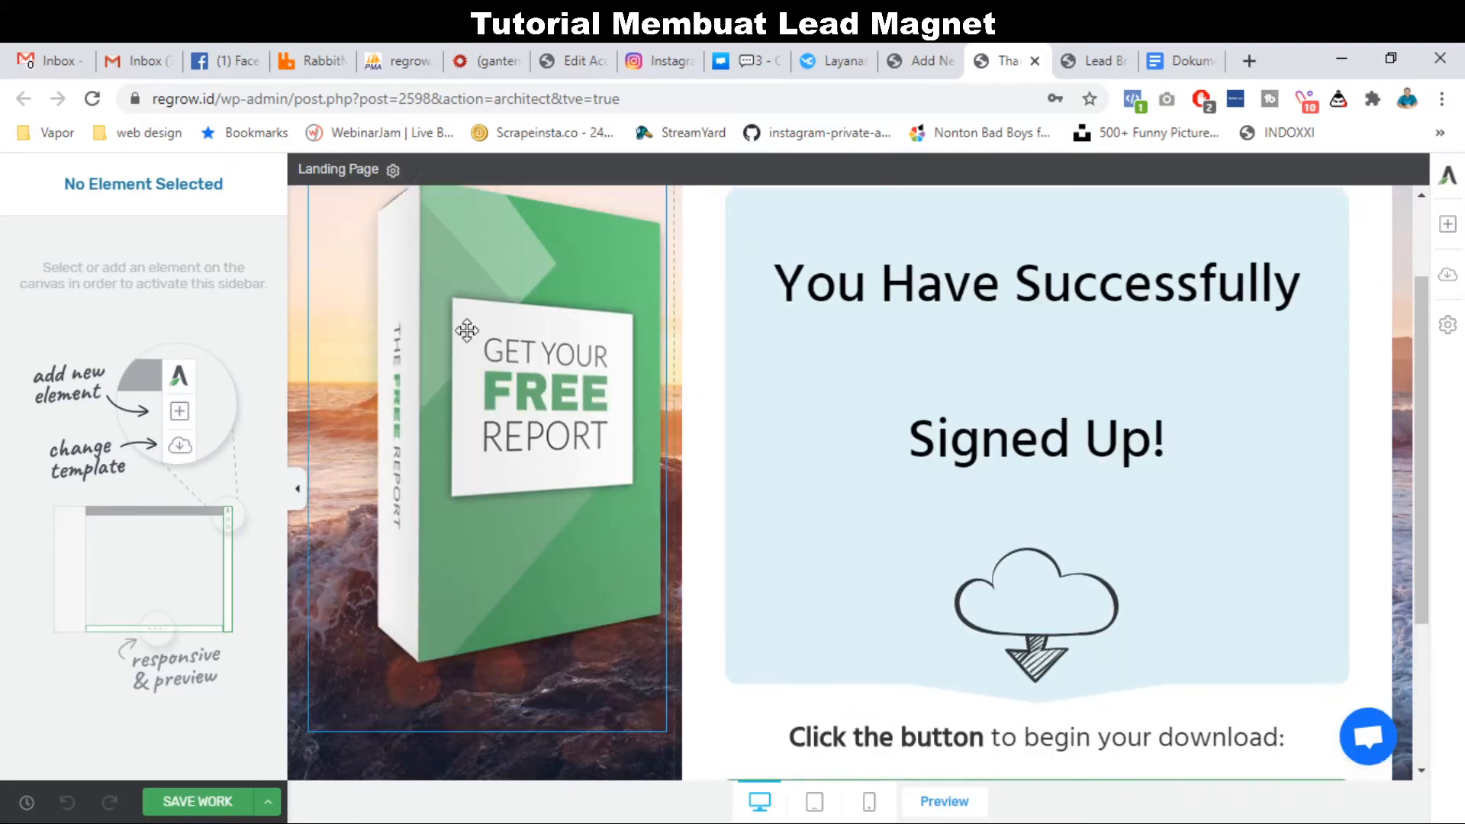
{"action": "left_click", "coordinate": [467, 330]}
{"action": "scroll", "coordinate": [482, 383], "scroll_direction": "up", "scroll_amount": 2}
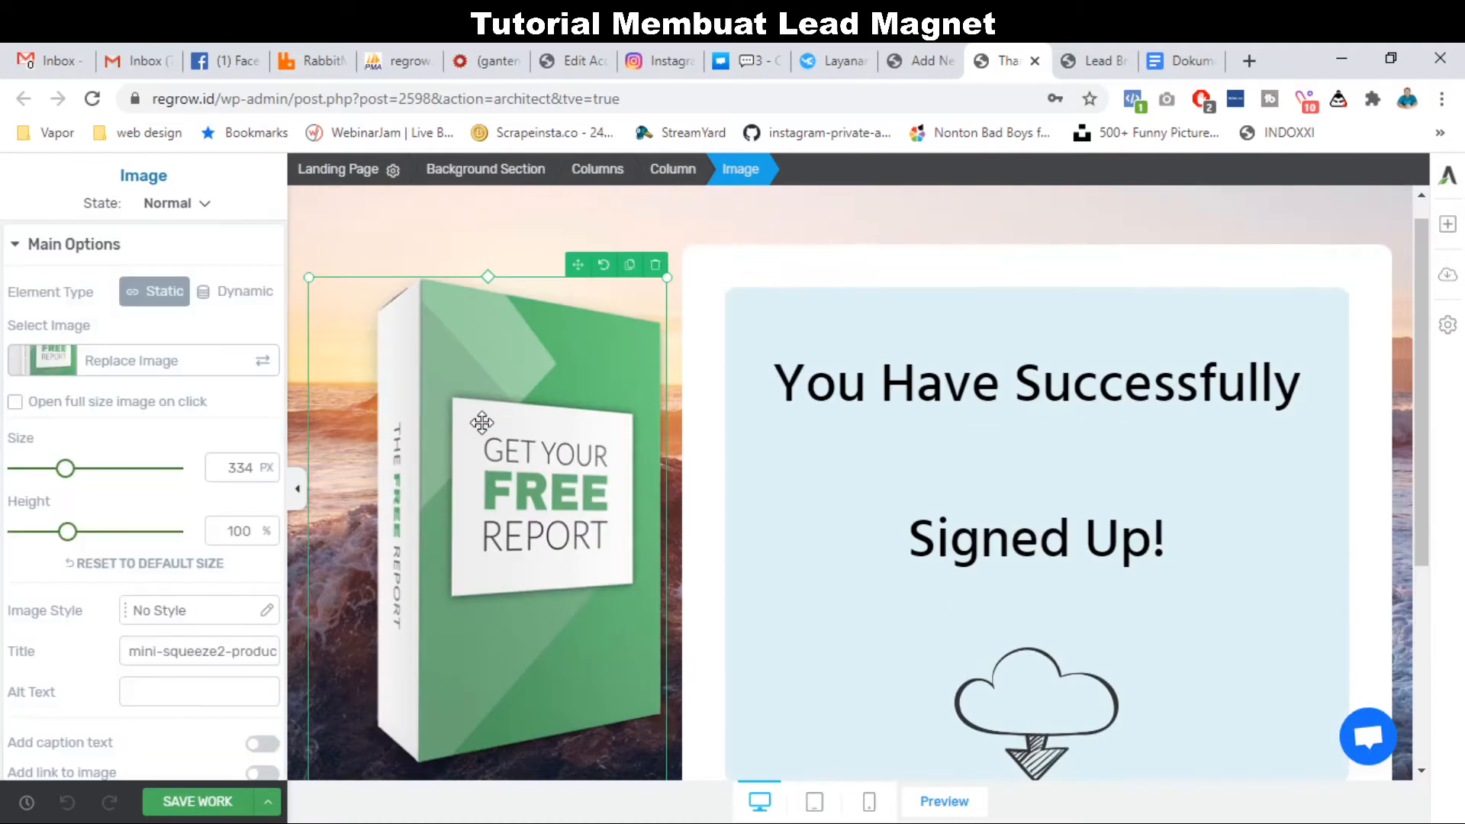
{"action": "scroll", "coordinate": [481, 422], "scroll_direction": "down", "scroll_amount": 1}
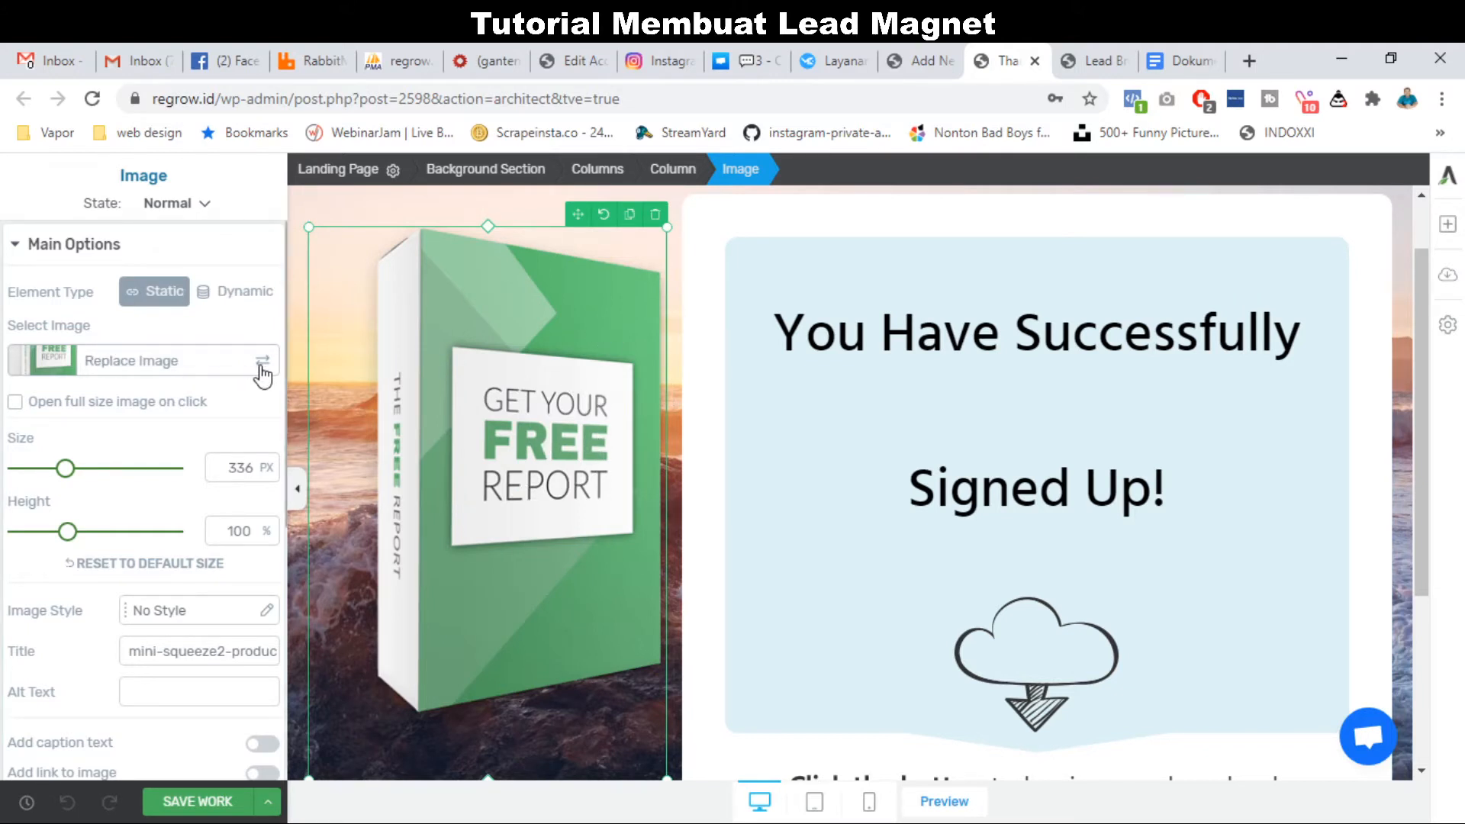
Open the media library for the book image and close it, keeping the original picture.
{"action": "double_click", "coordinate": [357, 393]}
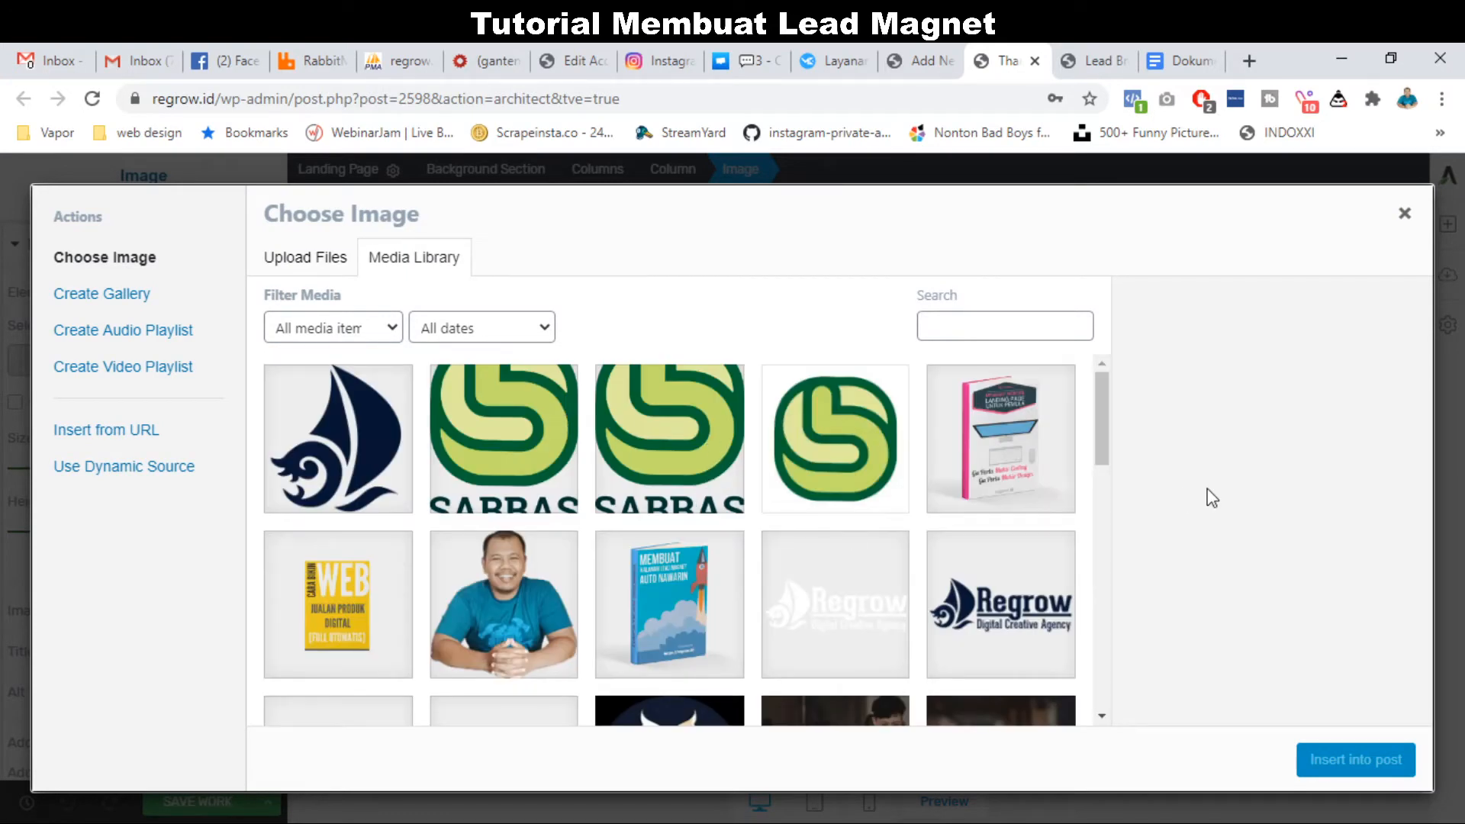
{"action": "left_click", "coordinate": [1404, 213]}
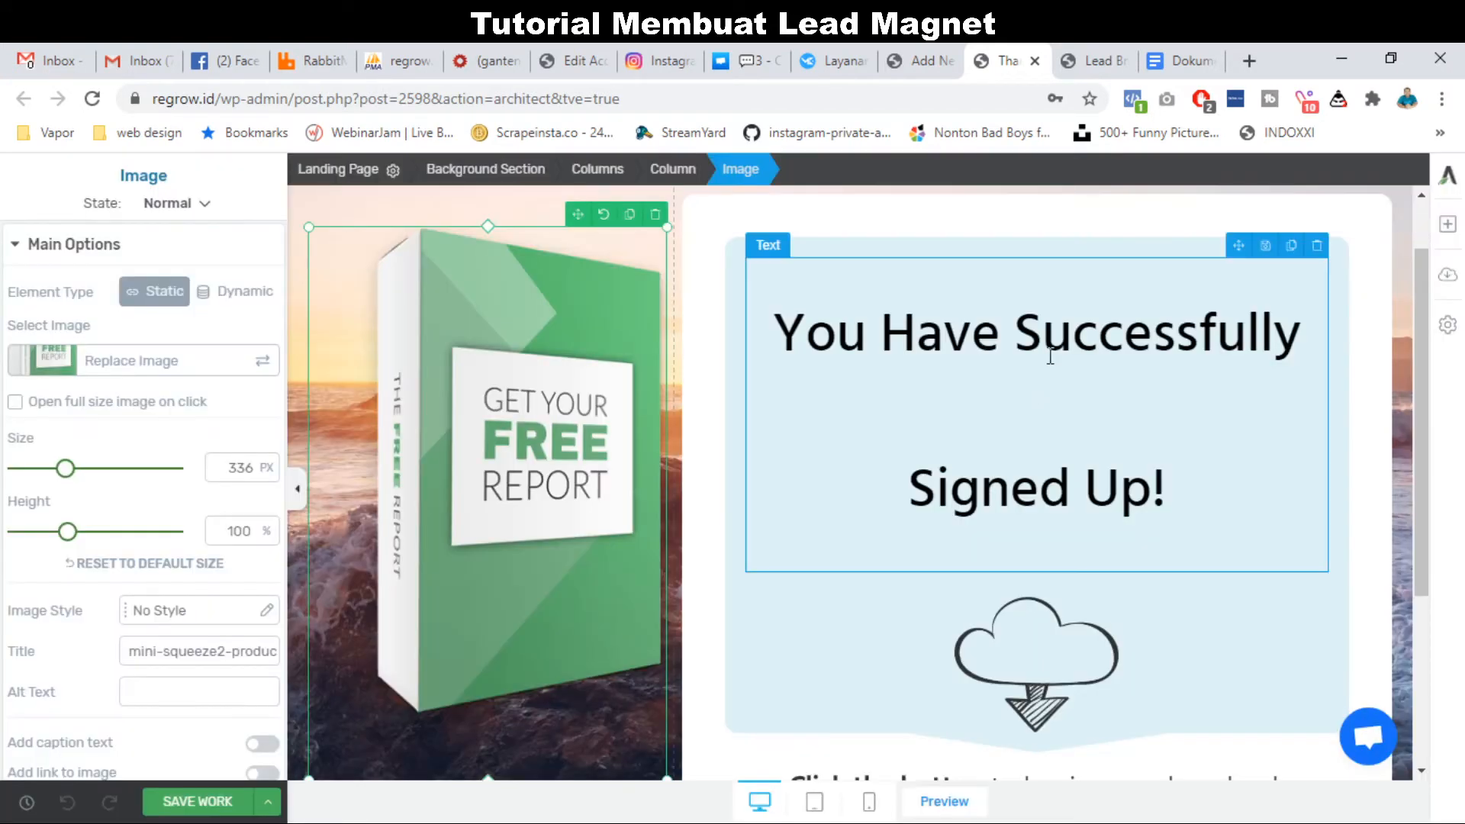
{"action": "scroll", "coordinate": [1050, 357], "scroll_direction": "up", "scroll_amount": 1}
{"action": "left_click", "coordinate": [1052, 357]}
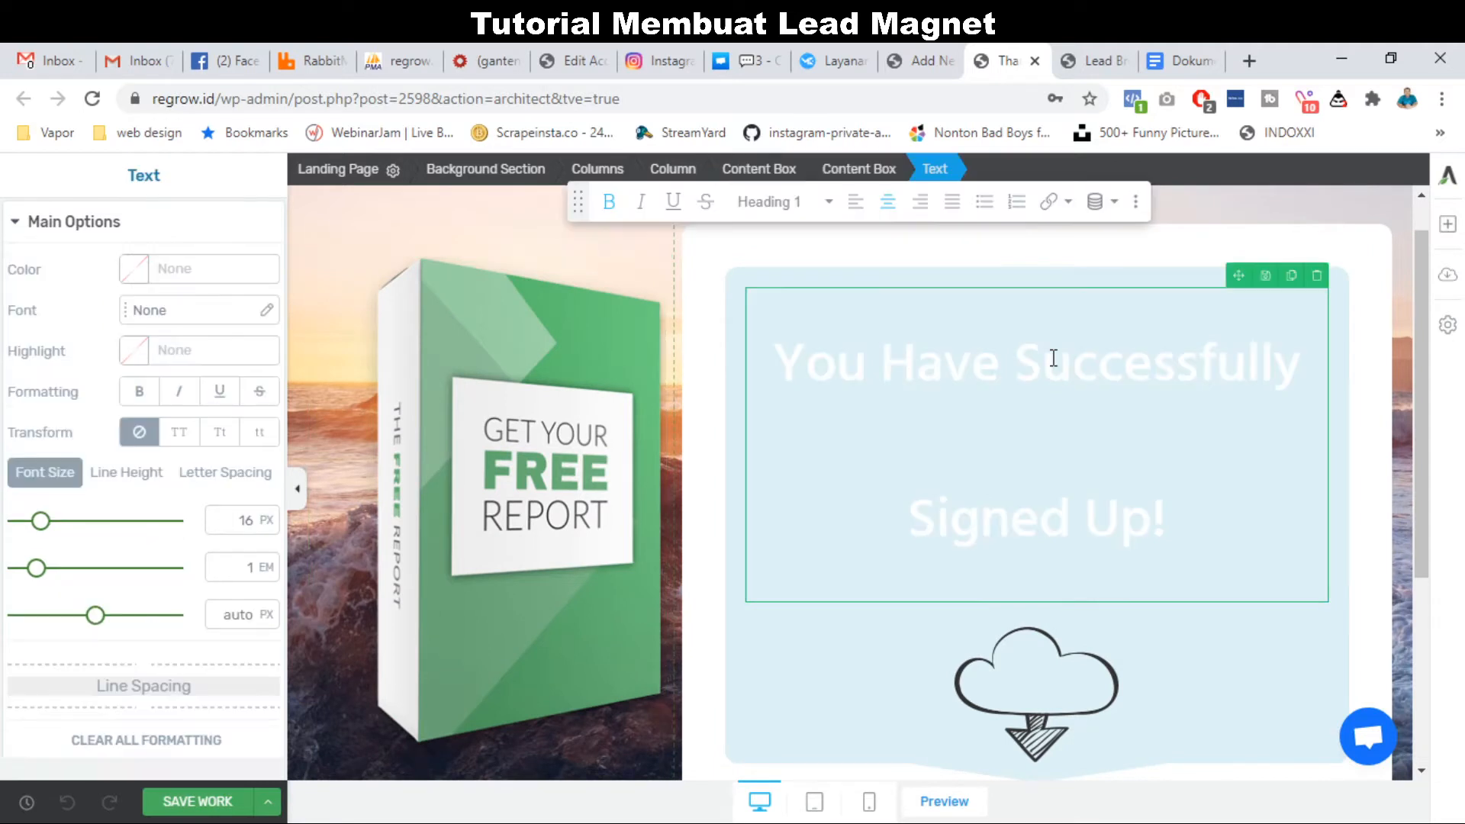
Rewrite the heading as 'Sukses' with 'Silahkan Cek Email Anda untuk Detailnya' on the next line.
{"action": "type", "text": "Succes"}
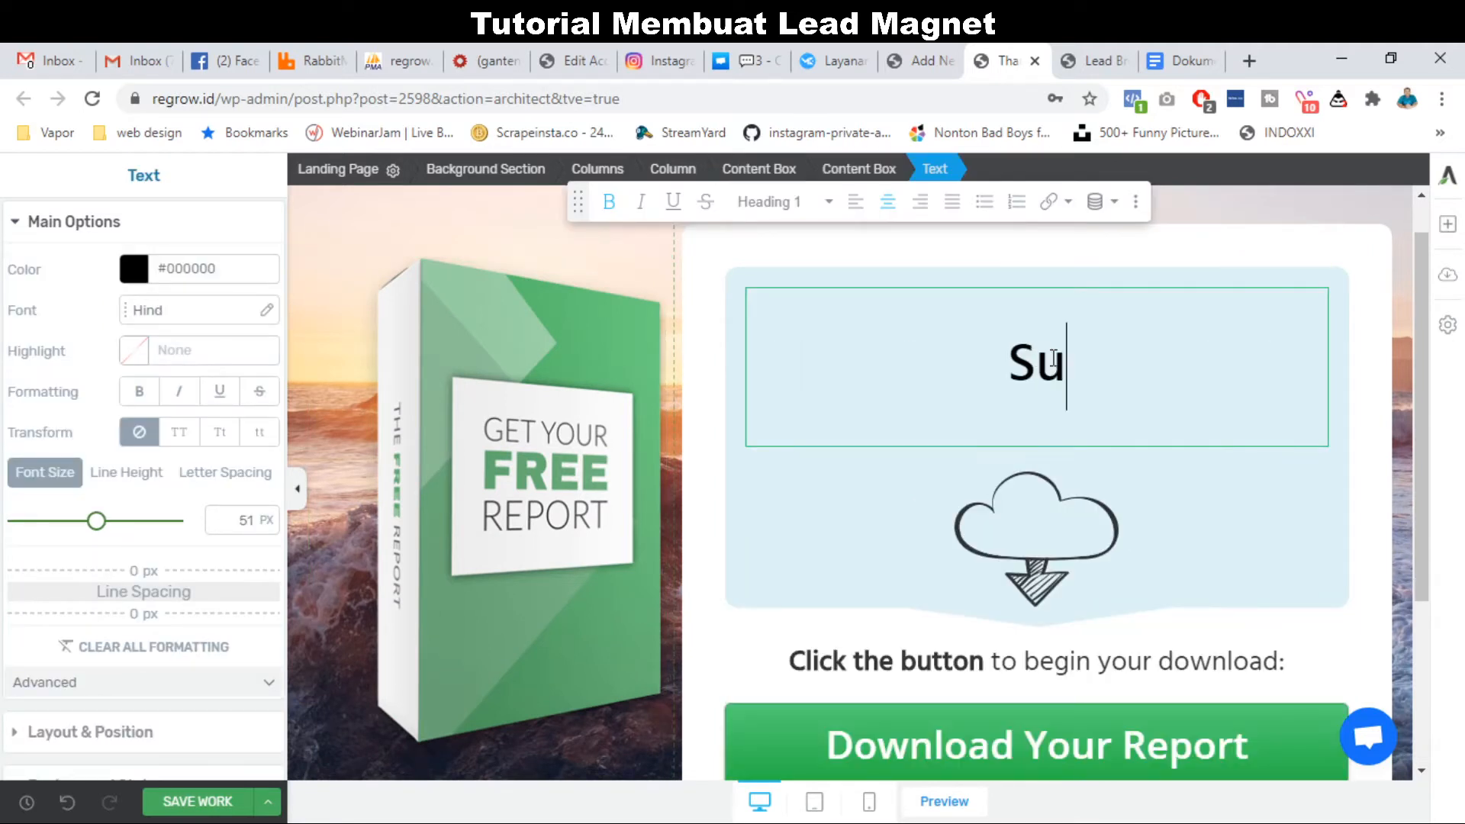
{"action": "key", "text": "BackSpace"}
{"action": "key", "text": "BackSpace"}
{"action": "key", "text": "BackSpace"}
{"action": "key", "text": "BackSpace"}
{"action": "type", "text": "kses"}
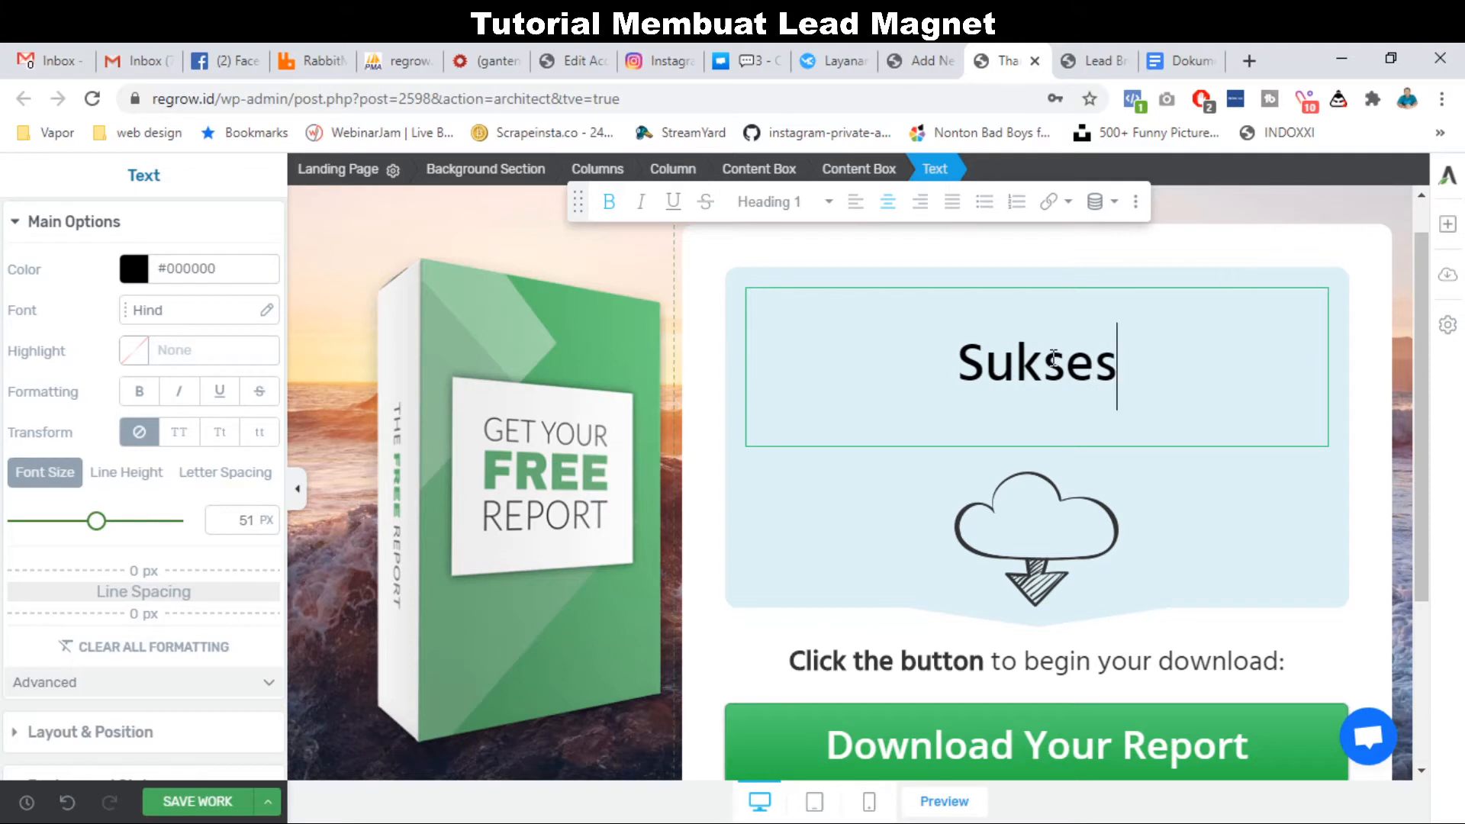
{"action": "key", "text": "Return"}
{"action": "type", "text": "Si"}
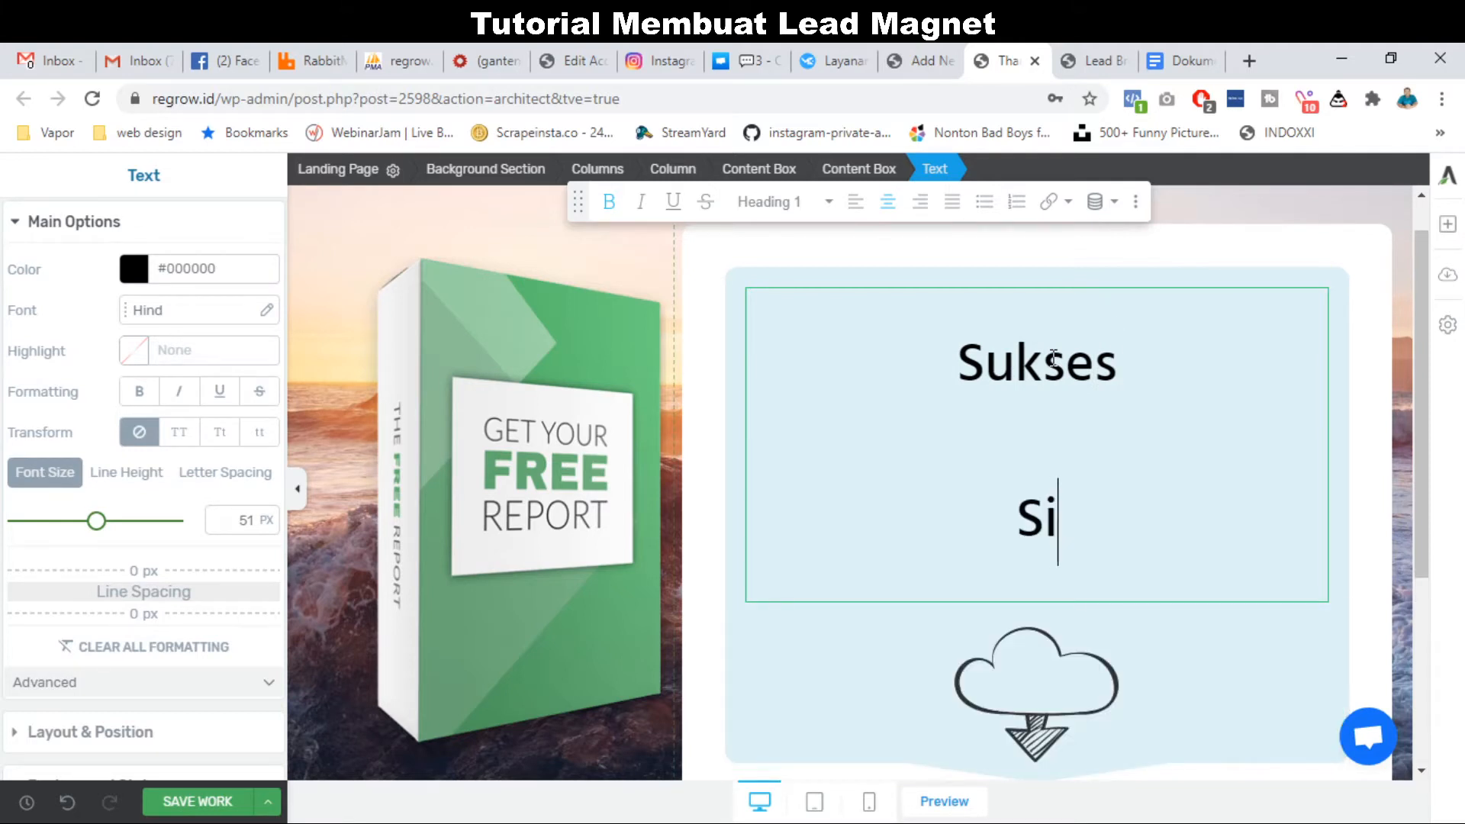
{"action": "type", "text": "lahkan Cek "}
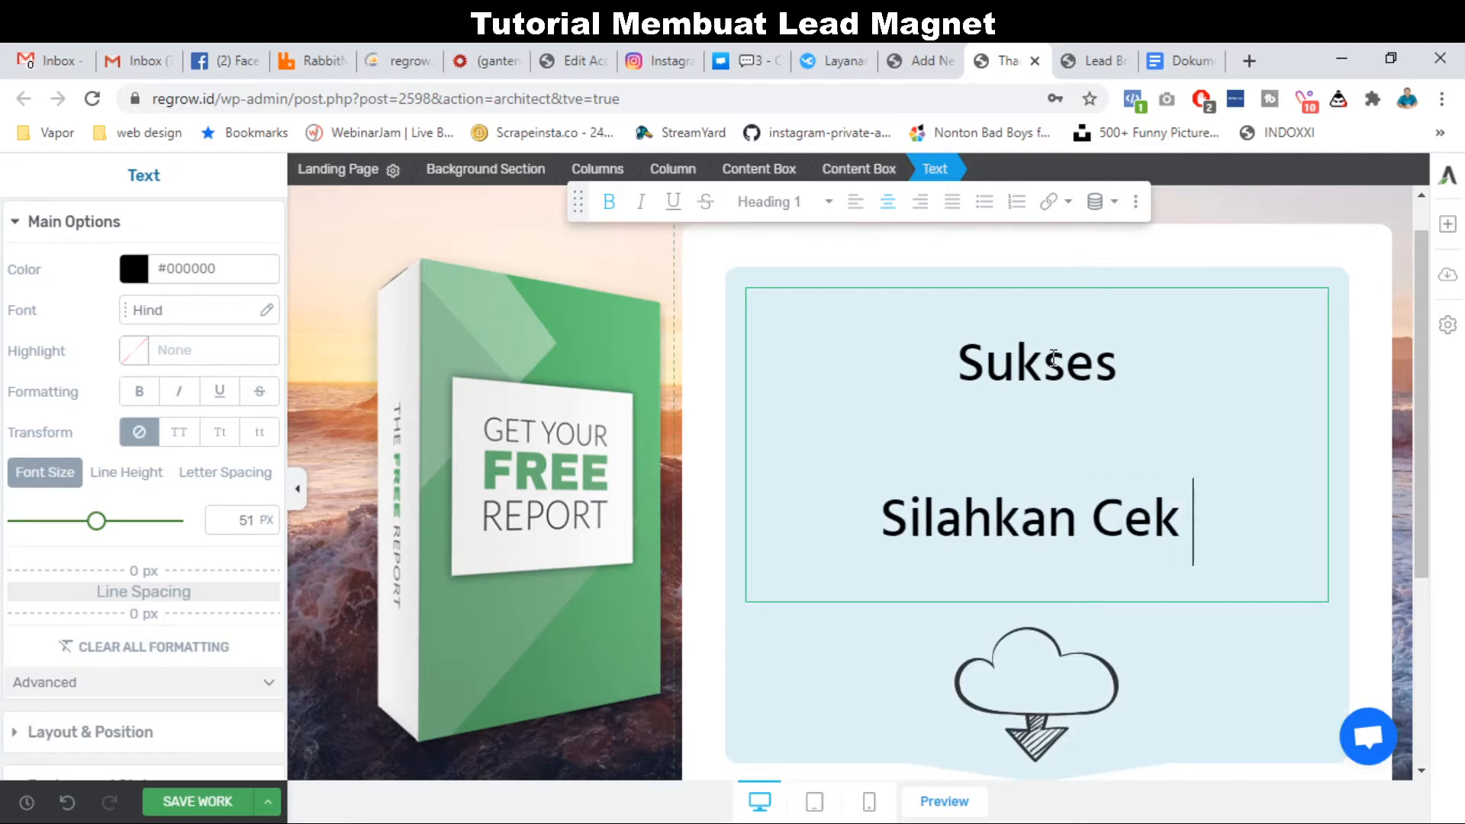
{"action": "type", "text": "Email Anda u"}
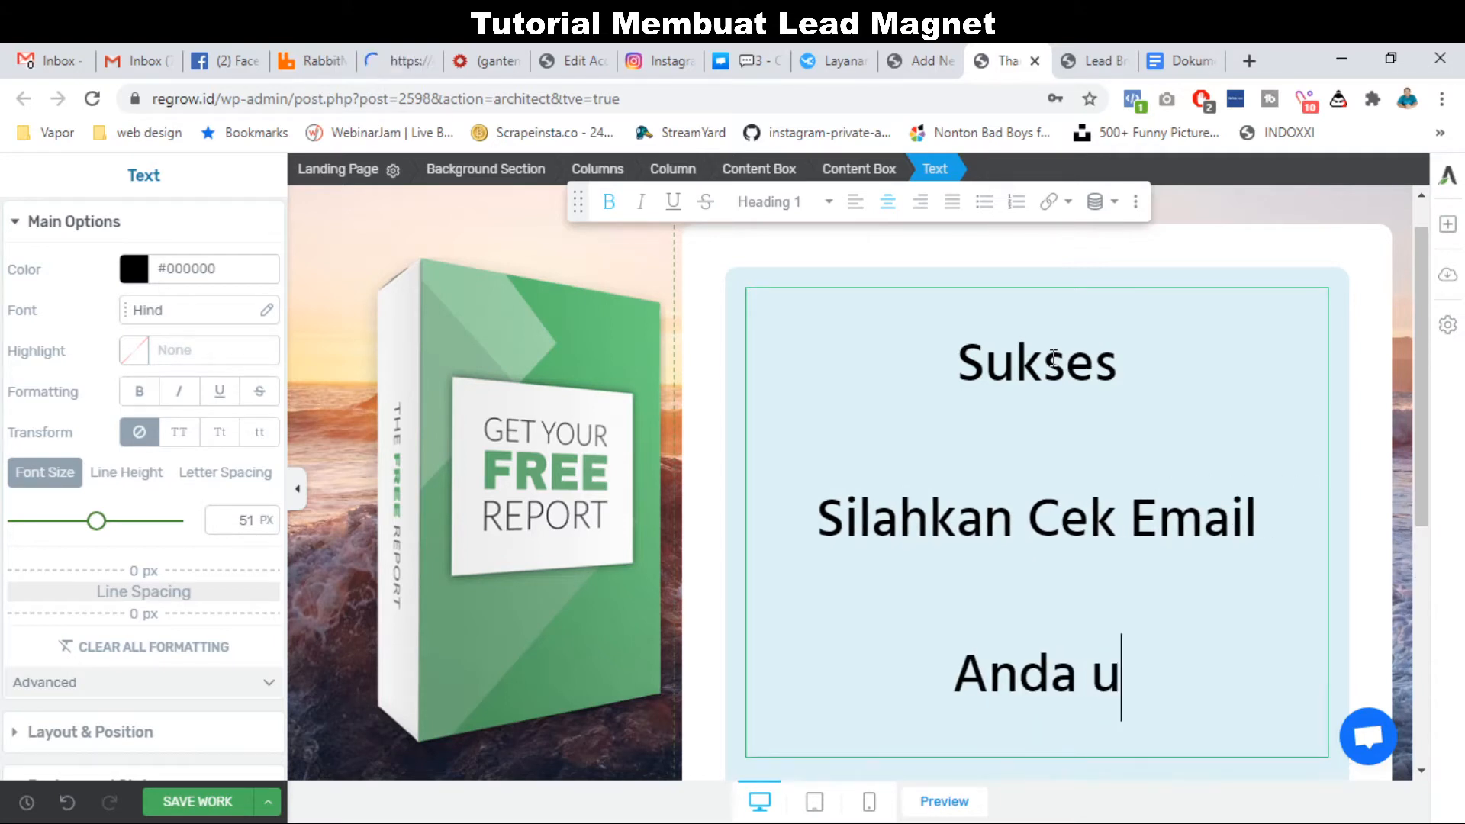
{"action": "type", "text": "ntuk Detail"}
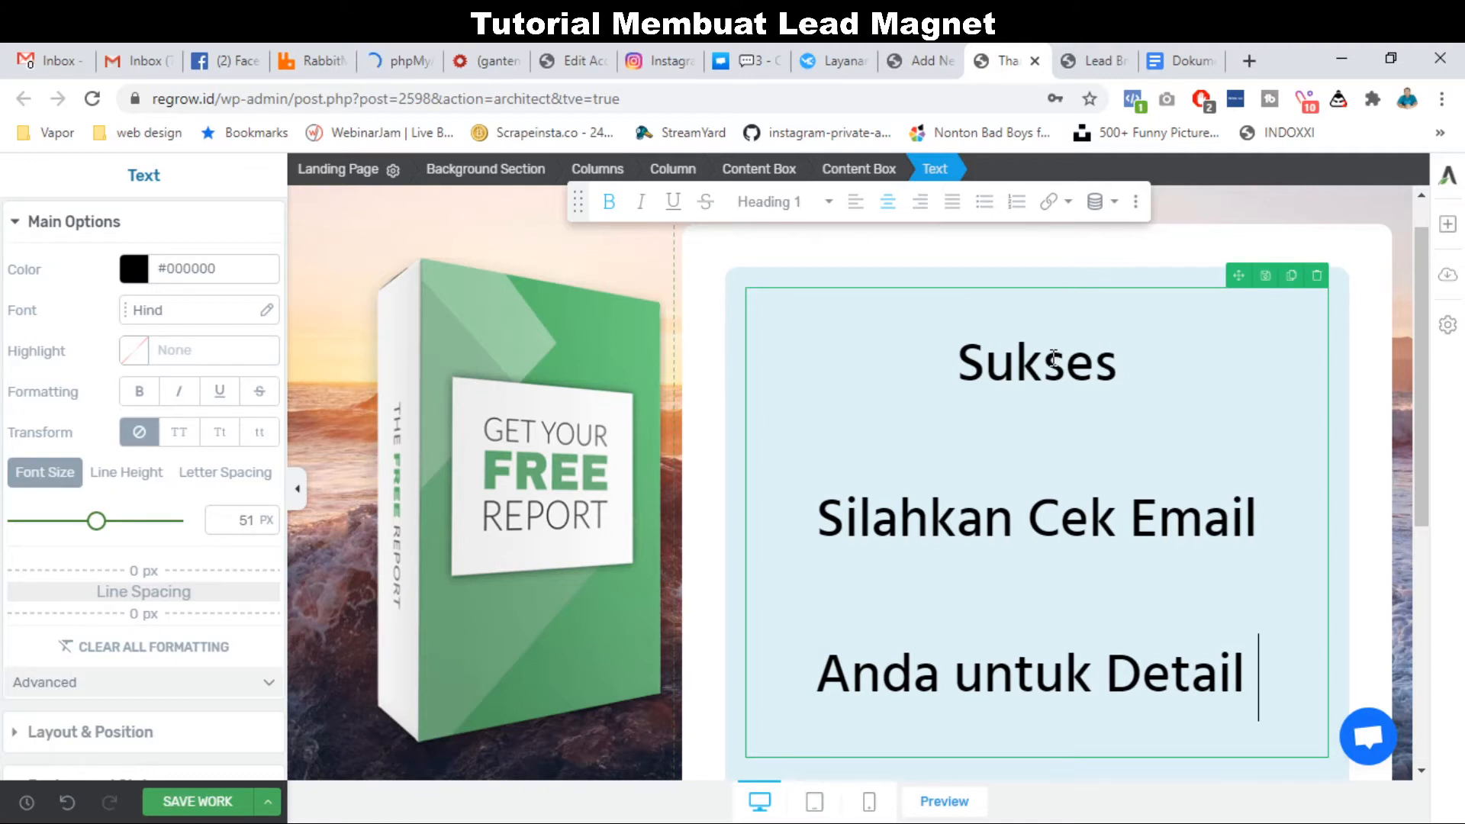
{"action": "key", "text": "BackSpace"}
{"action": "type", "text": "nya"}
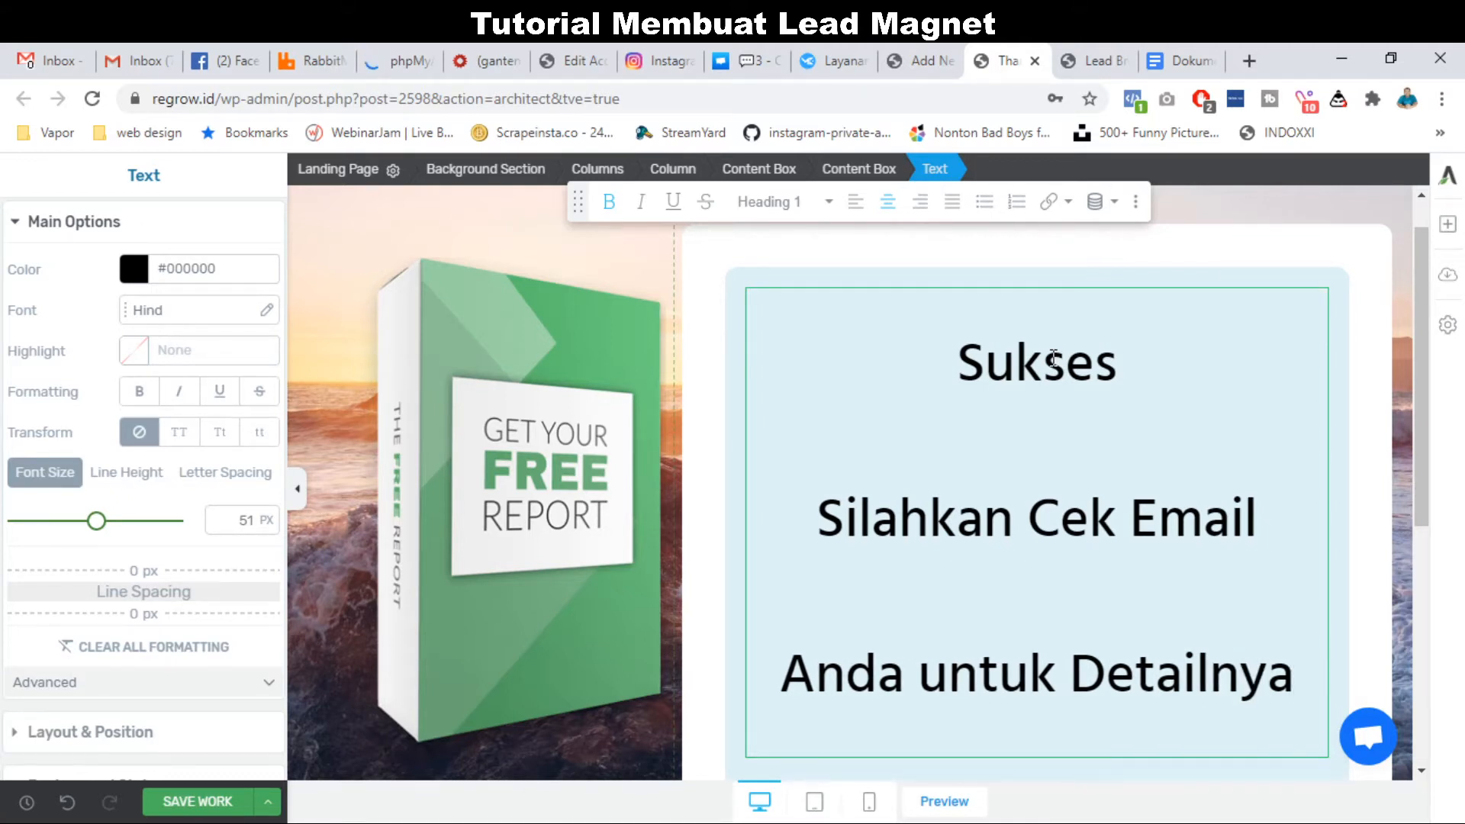
{"action": "scroll", "coordinate": [1053, 358], "scroll_direction": "down", "scroll_amount": 4}
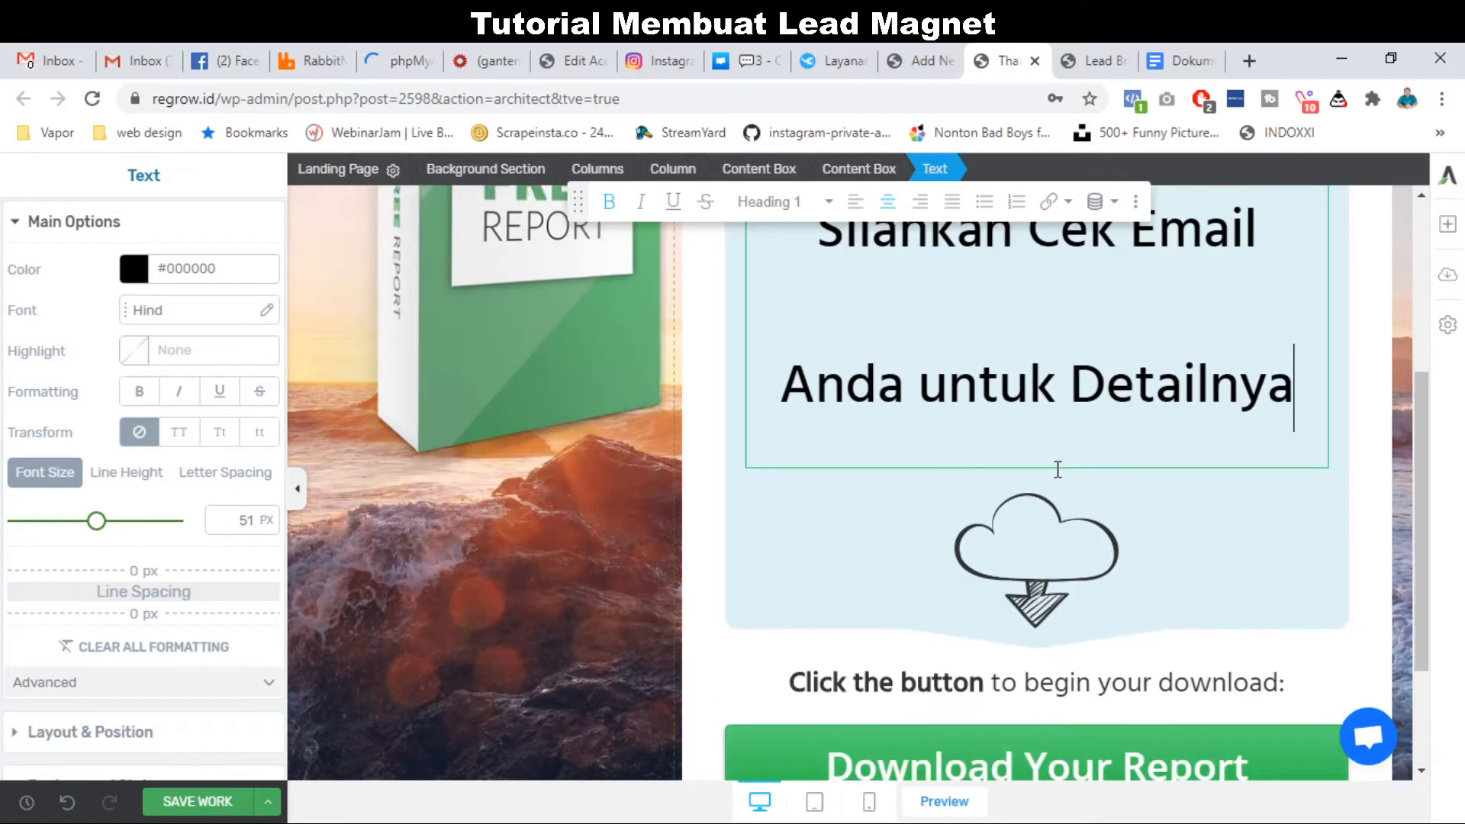
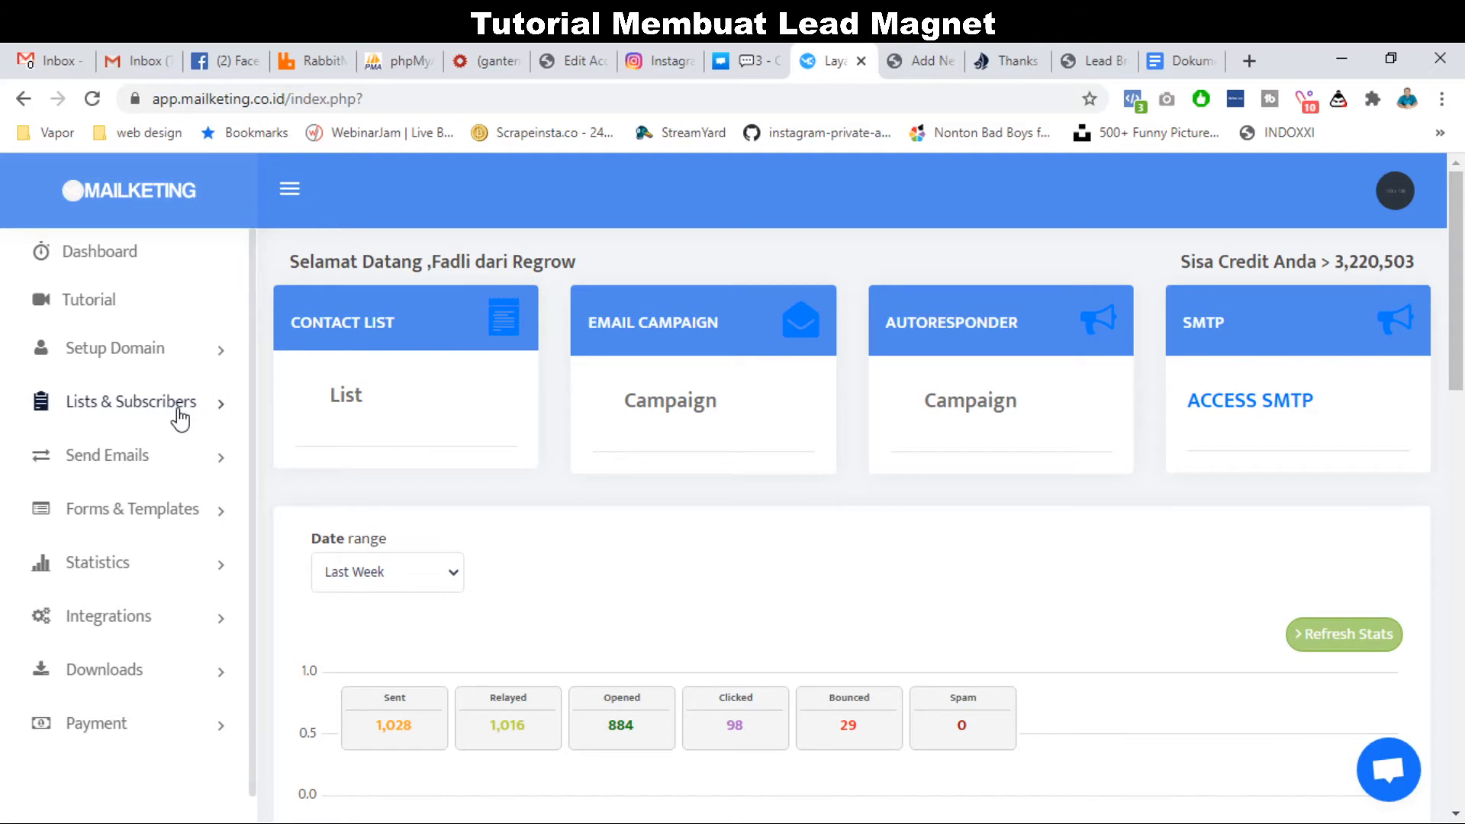
Open the Lists page under Lists & Subscribers and start a new list.
{"action": "left_click", "coordinate": [180, 417]}
{"action": "left_click", "coordinate": [100, 460]}
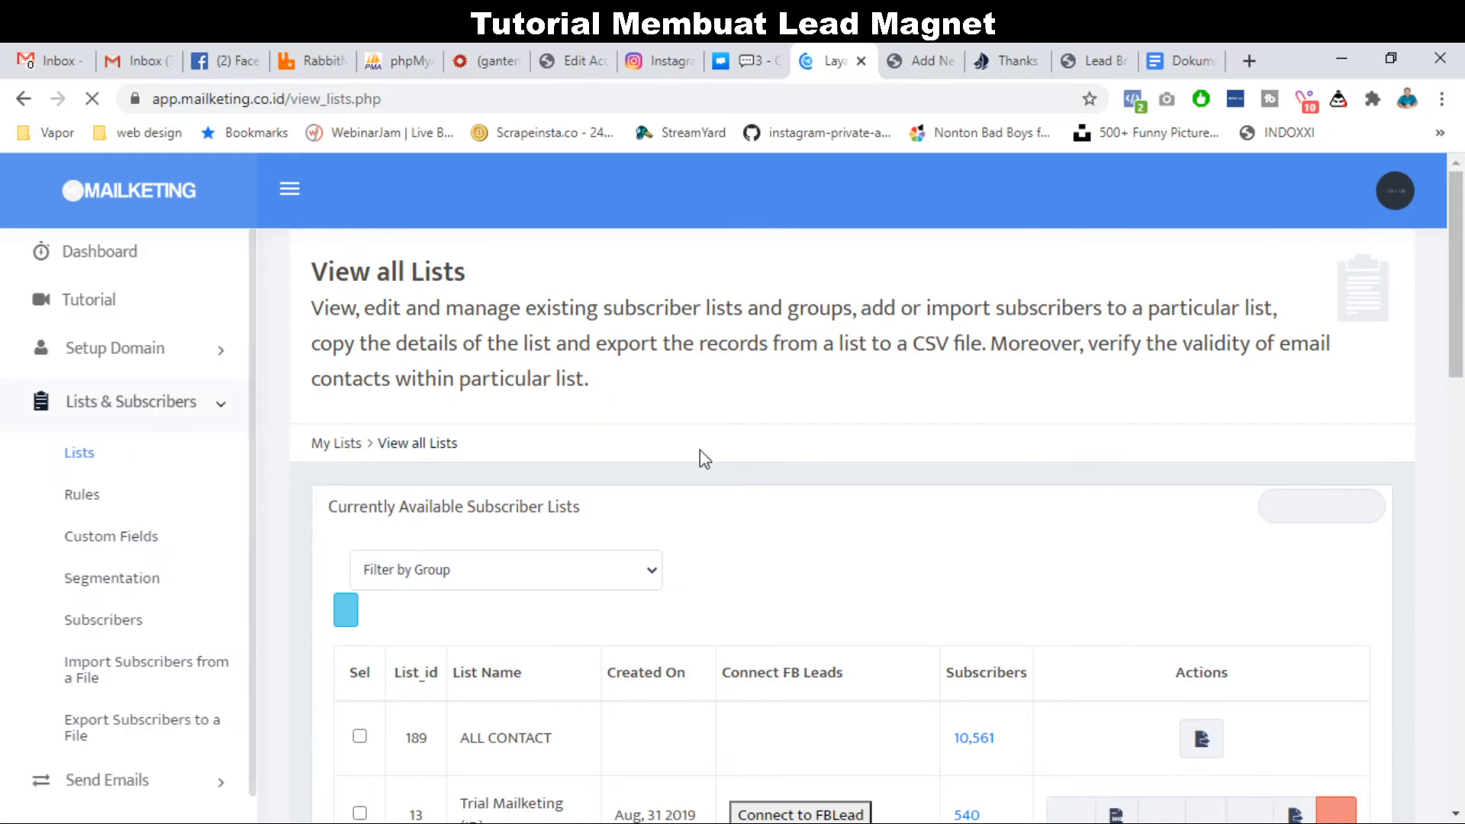
{"action": "scroll", "coordinate": [698, 450], "scroll_direction": "down", "scroll_amount": 1}
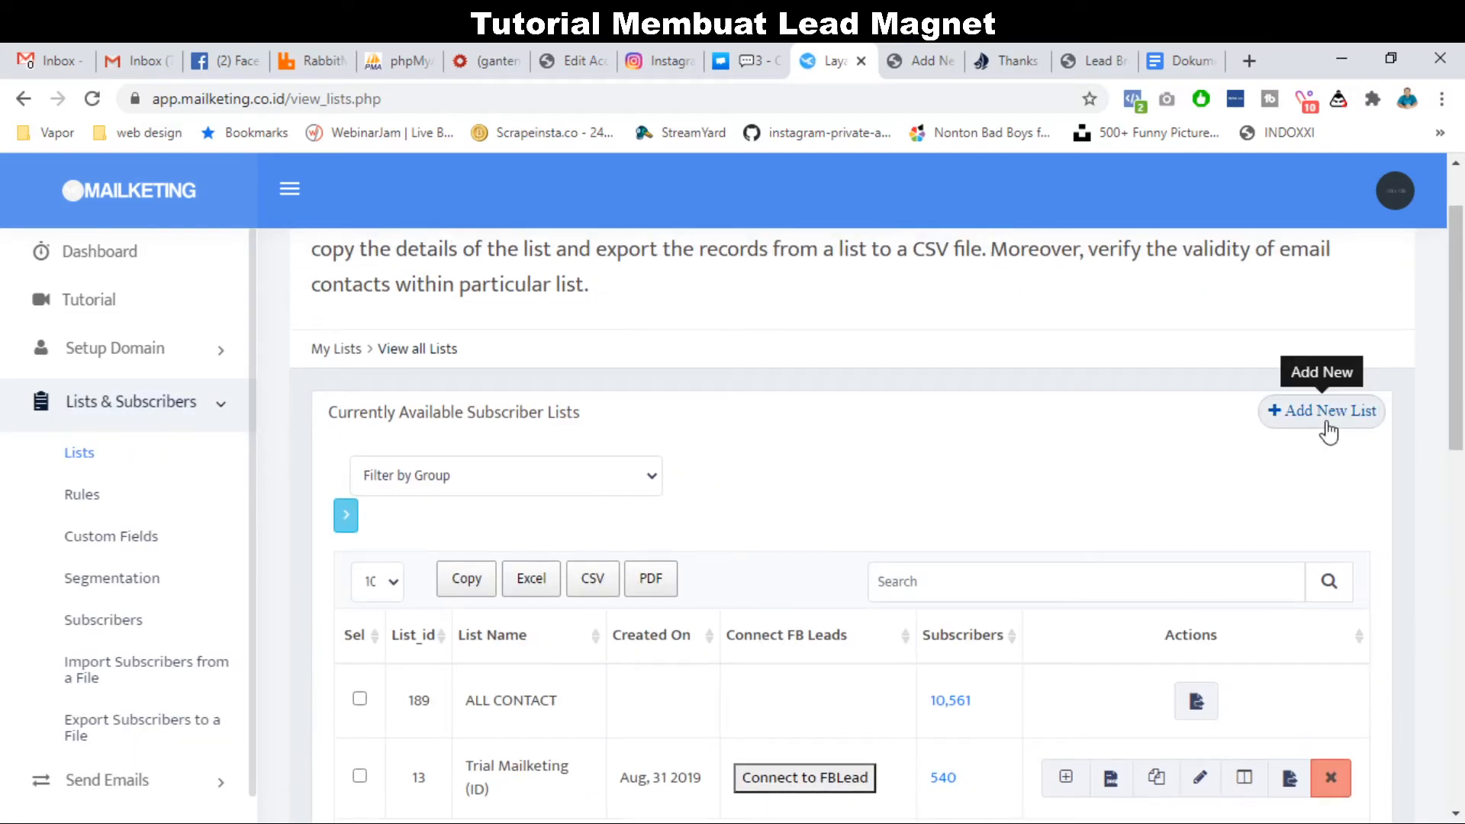
{"action": "left_click", "coordinate": [1326, 429]}
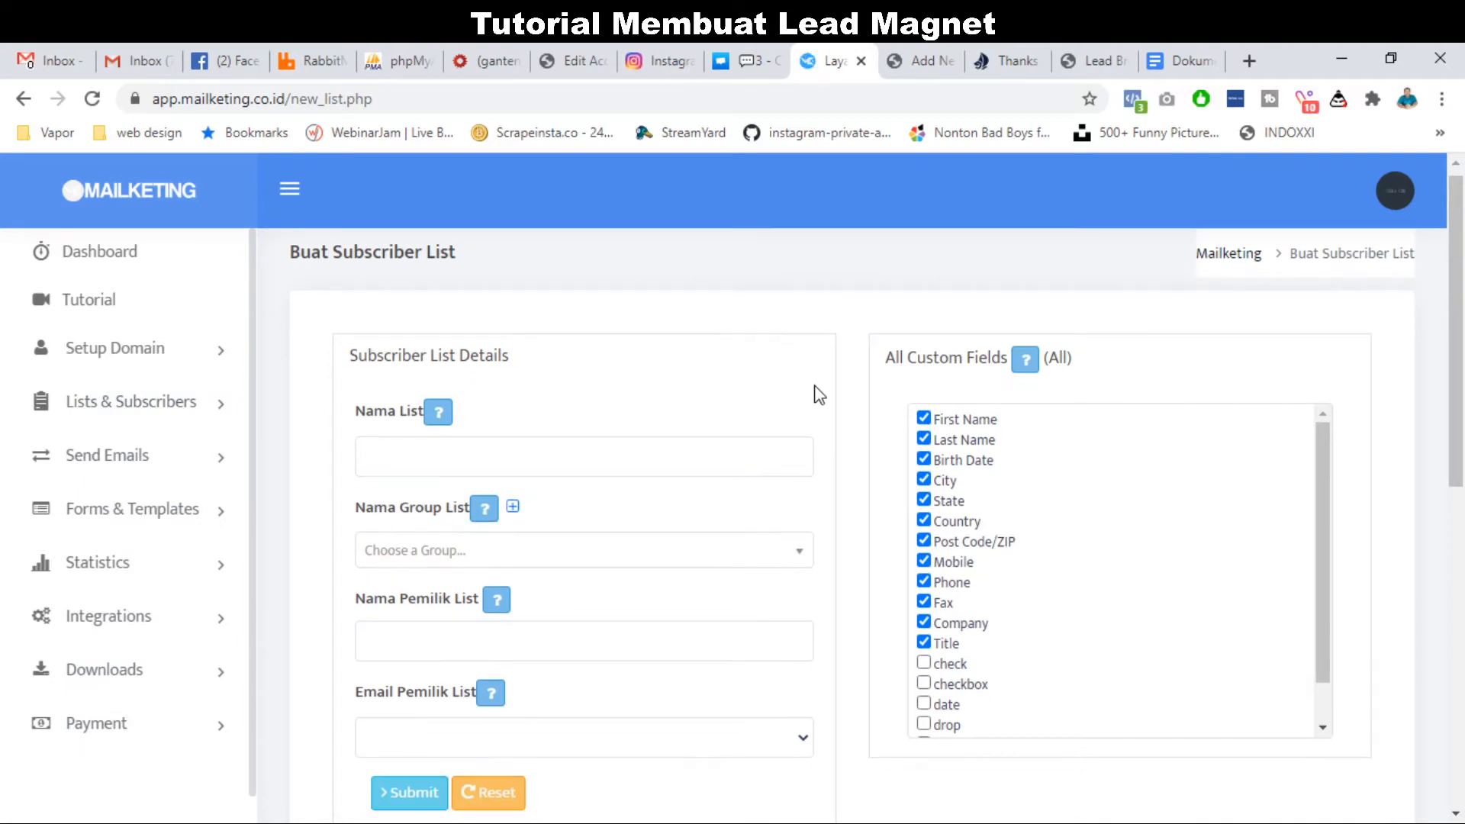
Name the new list 'Data Lead Ruma'.
{"action": "scroll", "coordinate": [813, 374], "scroll_direction": "down", "scroll_amount": 1}
{"action": "scroll", "coordinate": [814, 345], "scroll_direction": "up", "scroll_amount": 1}
{"action": "left_click", "coordinate": [582, 432]}
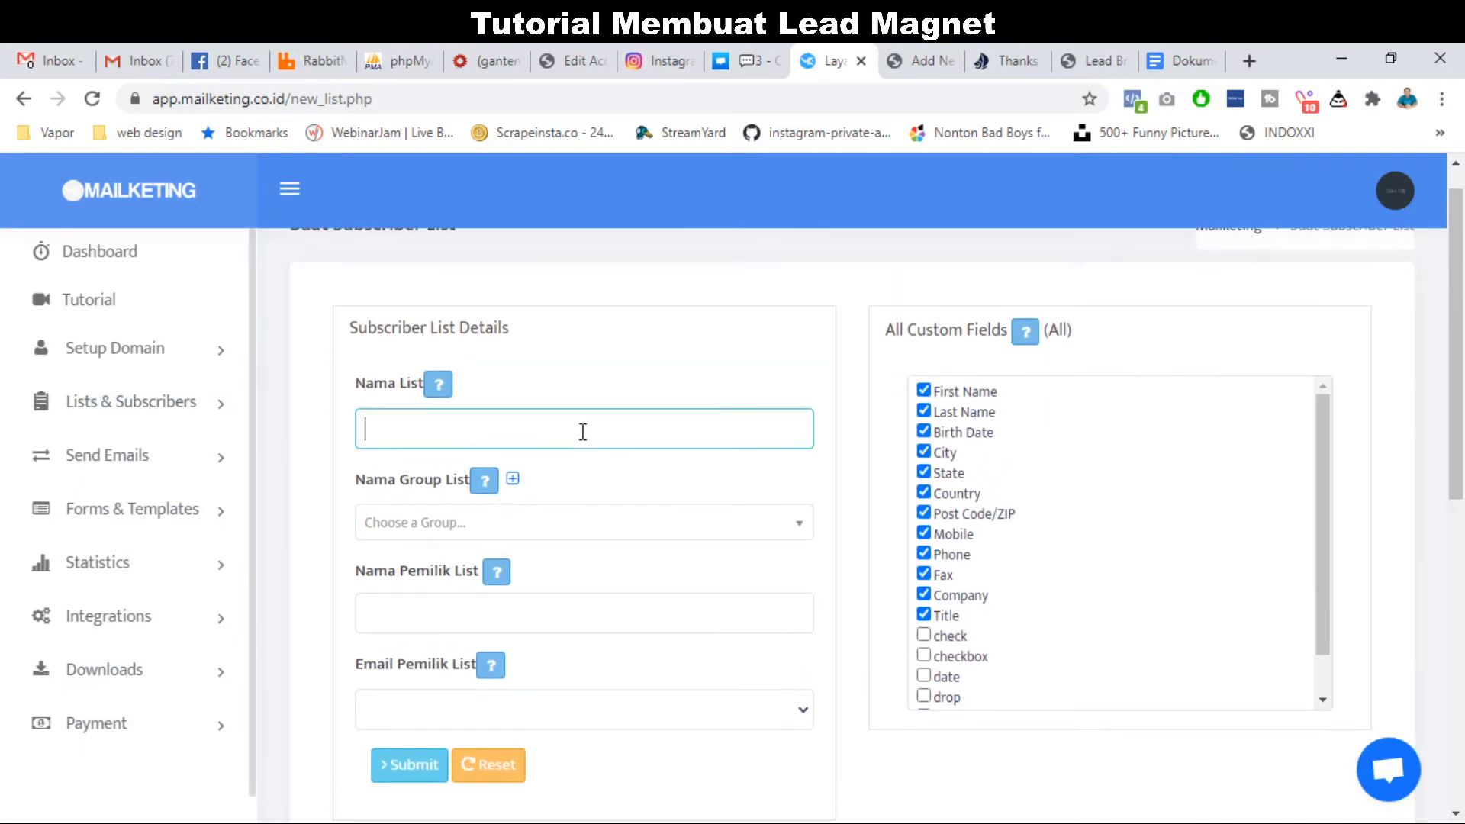
{"action": "type", "text": "Data Lead RUma"}
{"action": "key", "text": "BackSpace"}
{"action": "key", "text": "BackSpace"}
{"action": "key", "text": "BackSpace"}
{"action": "type", "text": "ma"}
{"action": "scroll", "coordinate": [582, 432], "scroll_direction": "down", "scroll_amount": 2}
Fill in the list owner's name and e-mail, then submit the list.
{"action": "left_click", "coordinate": [554, 469]}
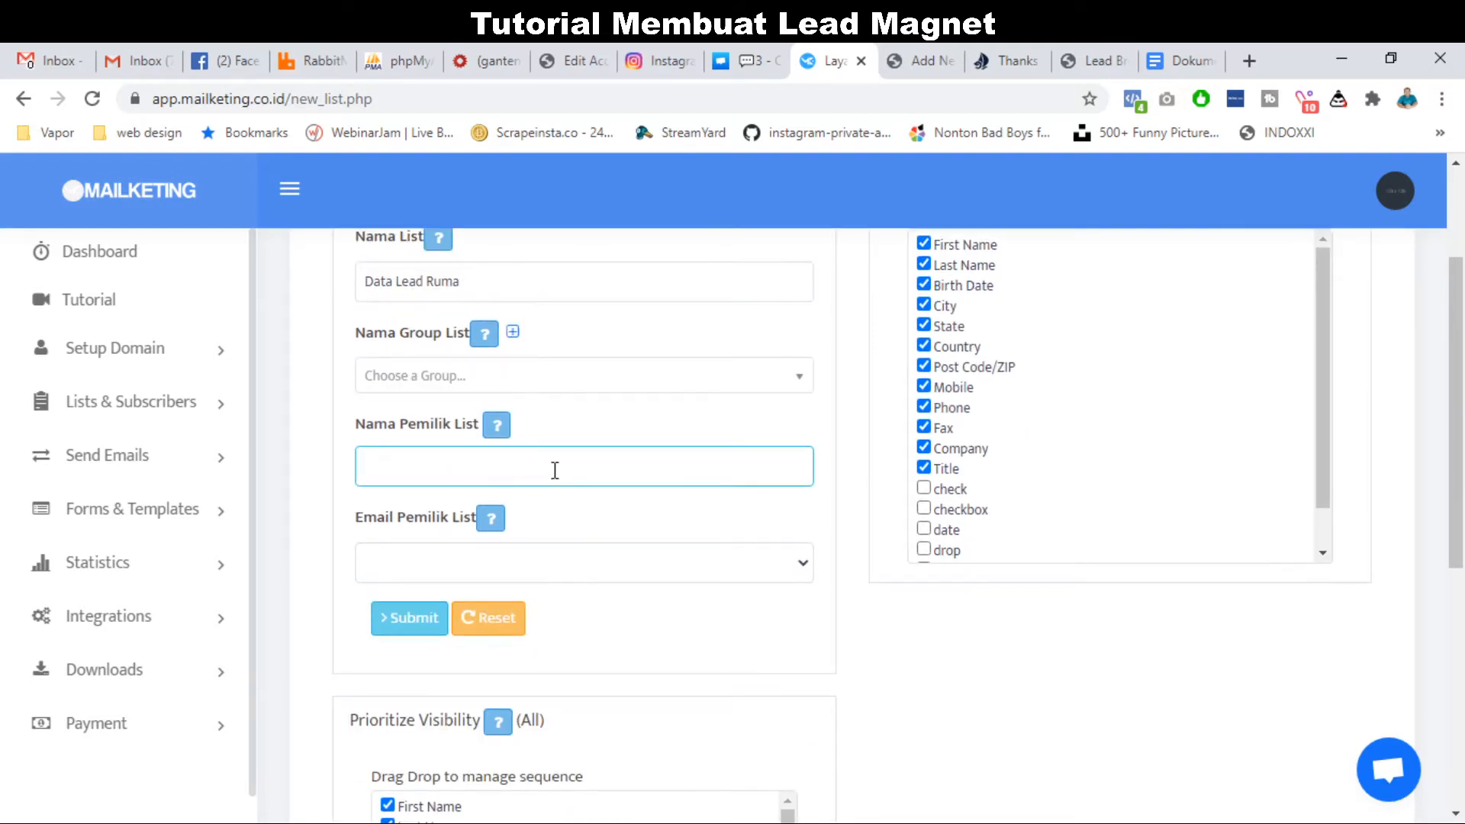
{"action": "type", "text": "Fadli dari Regrow Por"}
{"action": "type", "text": "erty"}
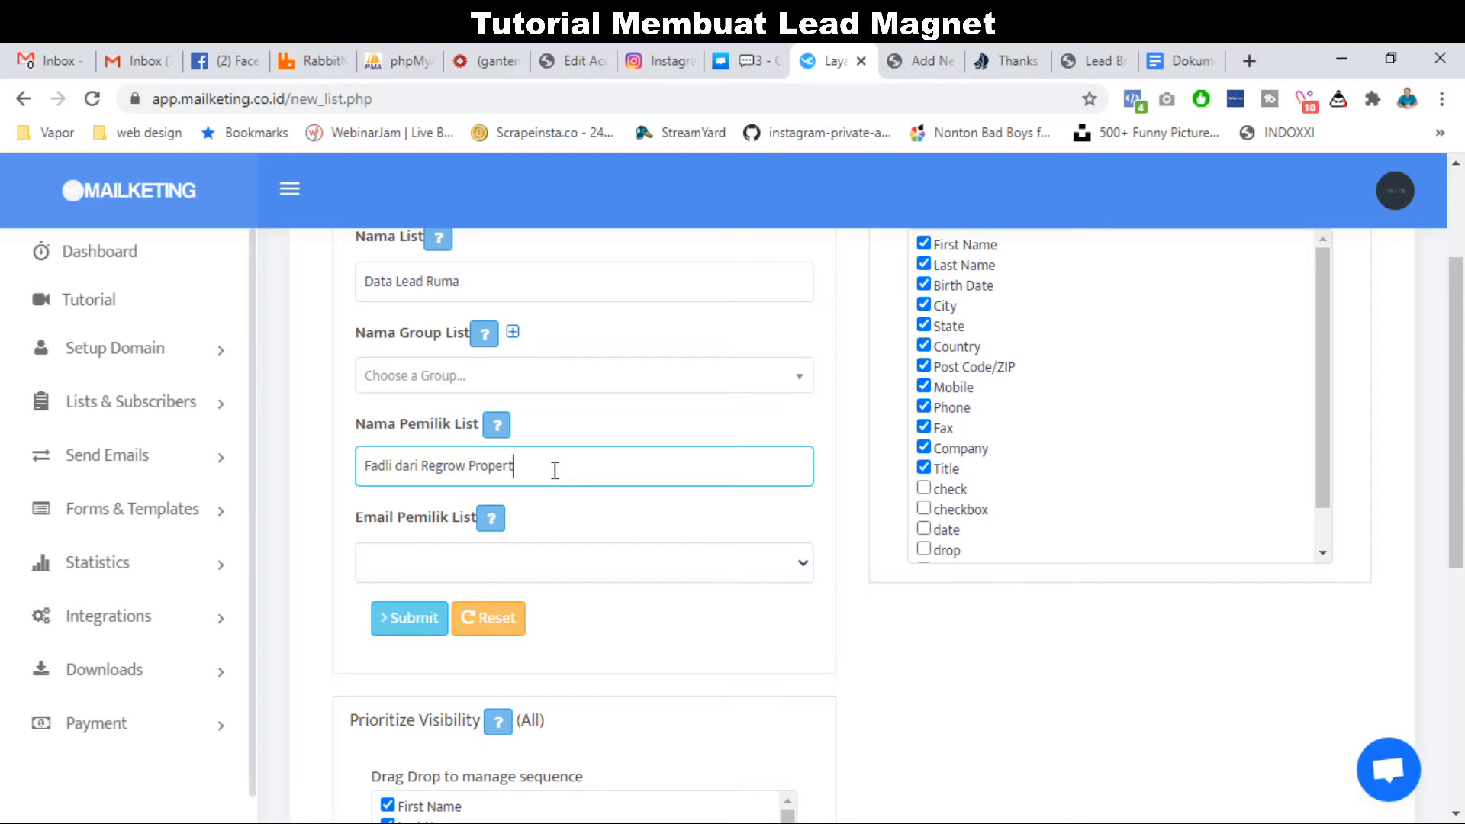
{"action": "left_click", "coordinate": [518, 571]}
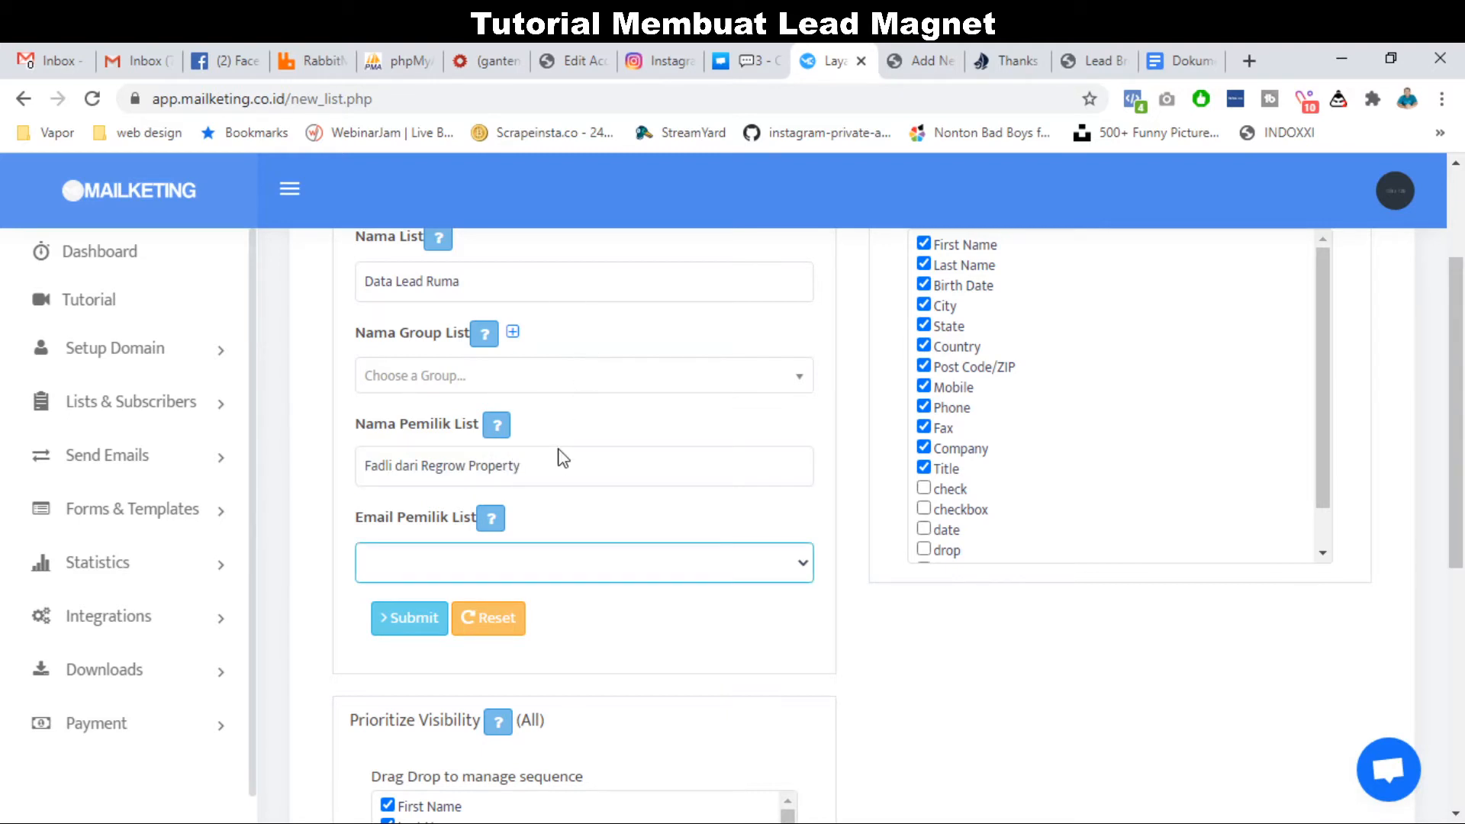
{"action": "left_click", "coordinate": [539, 336]}
{"action": "scroll", "coordinate": [614, 633], "scroll_direction": "down", "scroll_amount": 1}
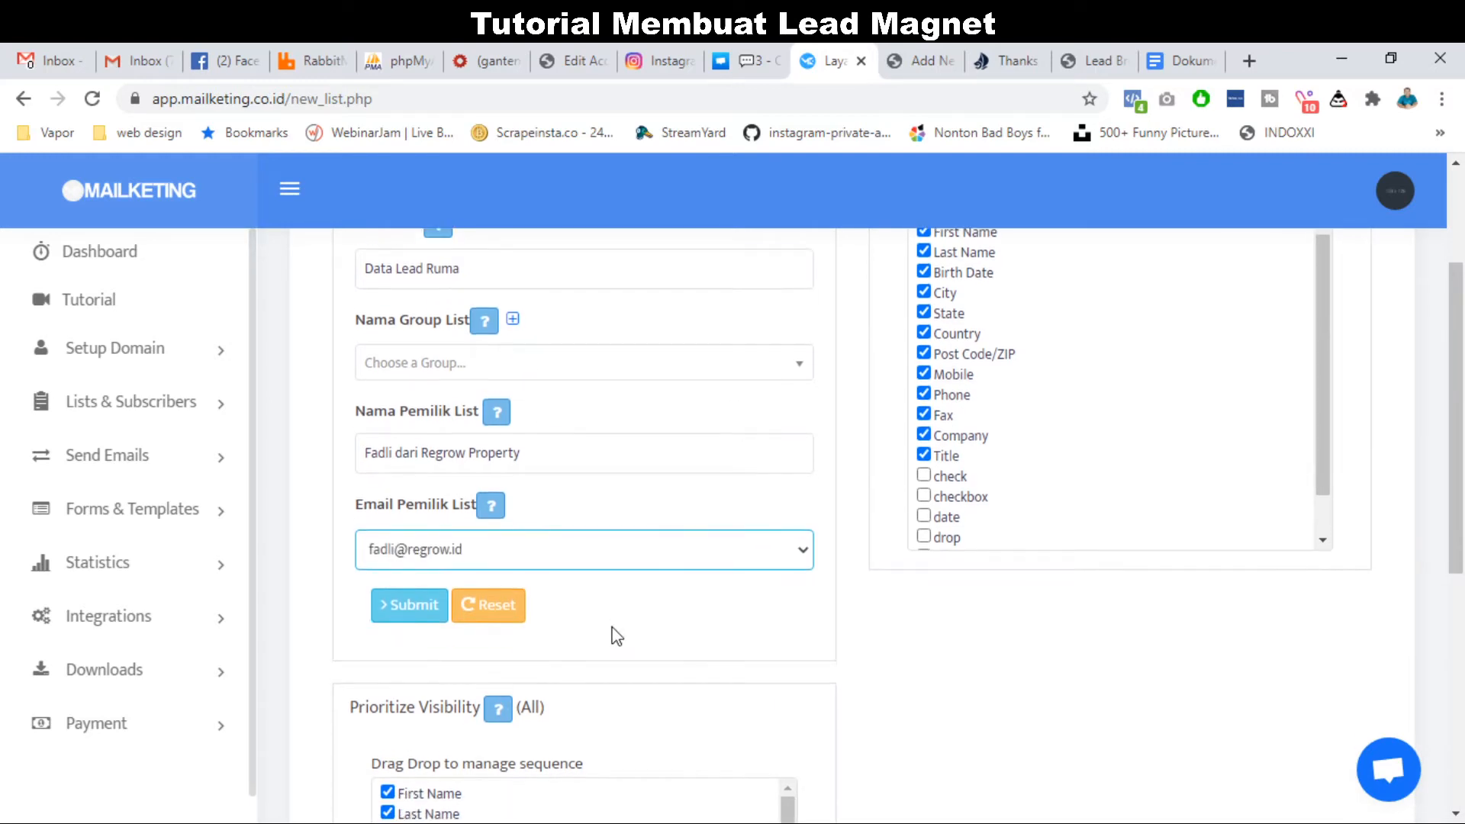
{"action": "left_click", "coordinate": [419, 611]}
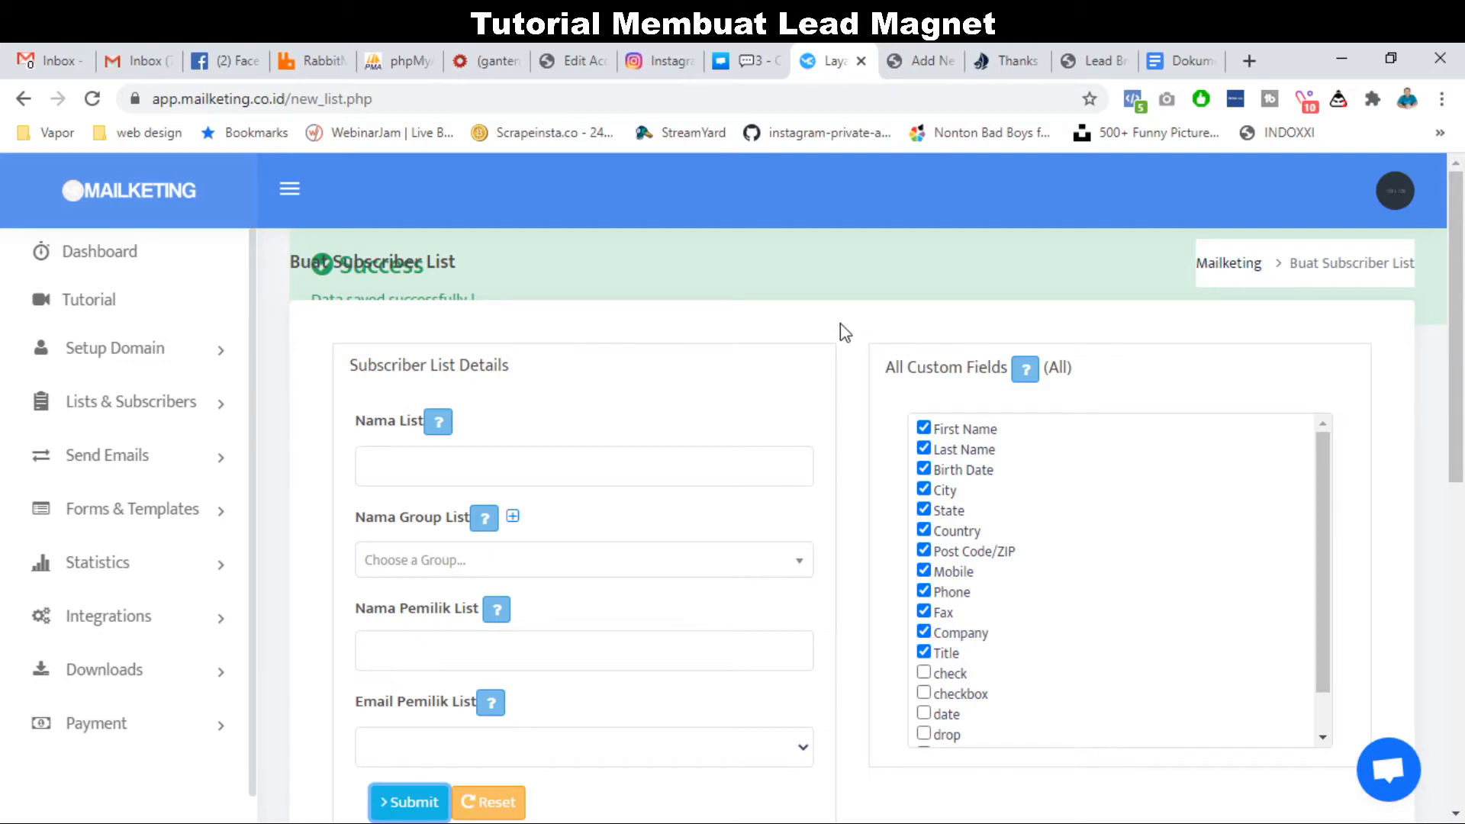
Open Web Forms, glance at the landing page, and start a new web form.
{"action": "scroll", "coordinate": [667, 340], "scroll_direction": "down", "scroll_amount": 1}
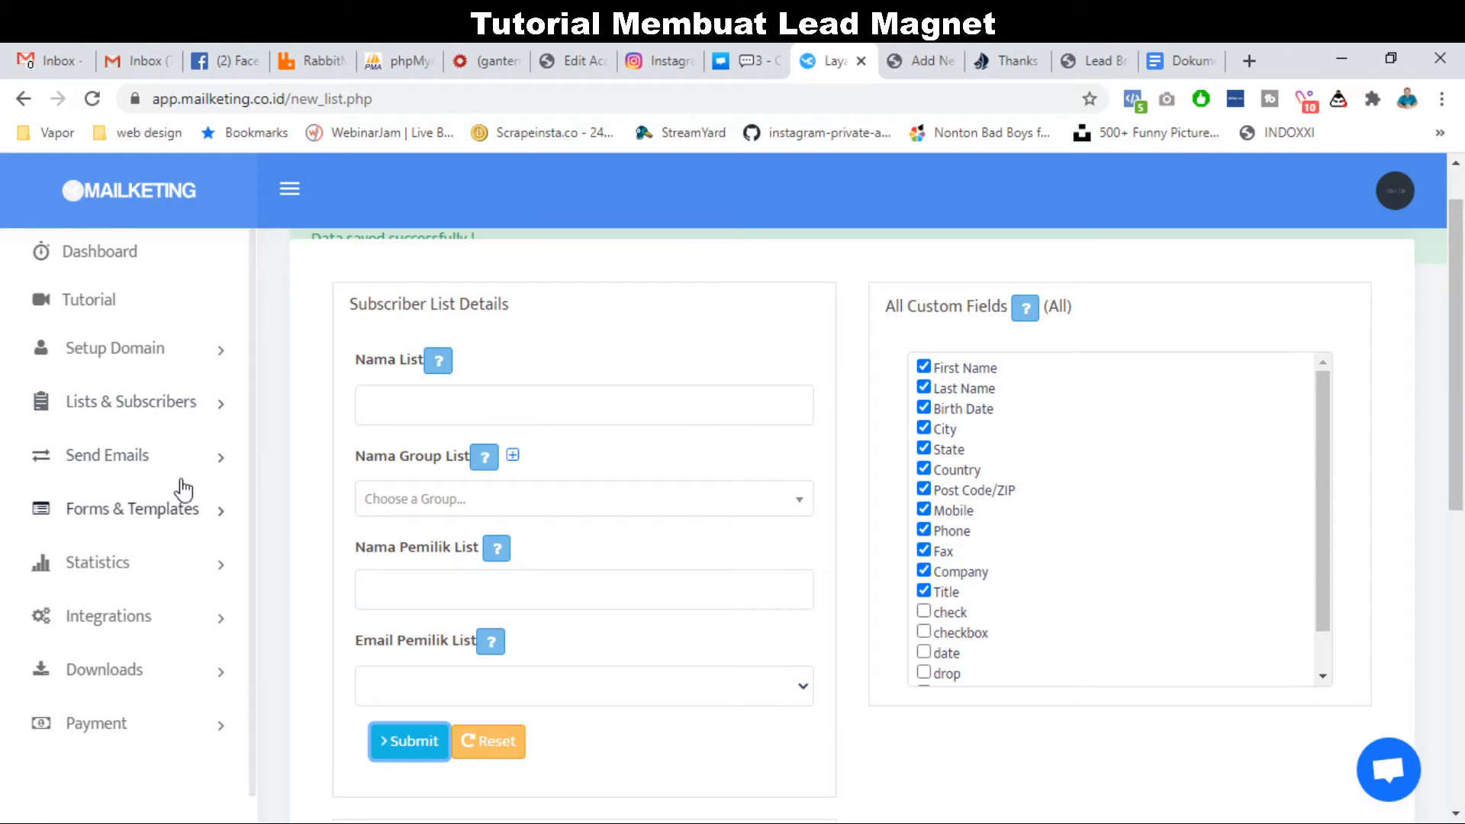
{"action": "left_click", "coordinate": [160, 515]}
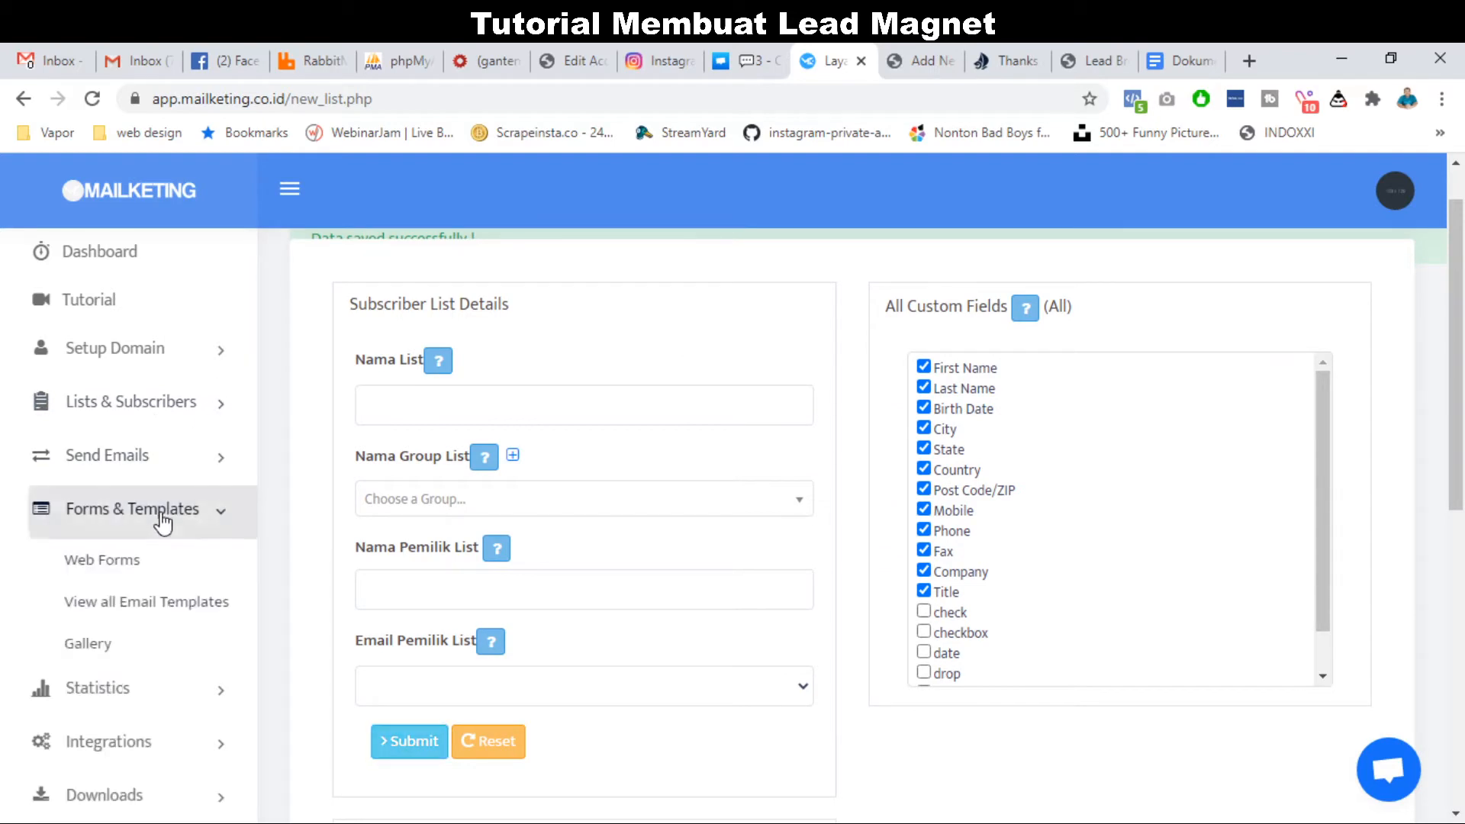
{"action": "left_click", "coordinate": [122, 565]}
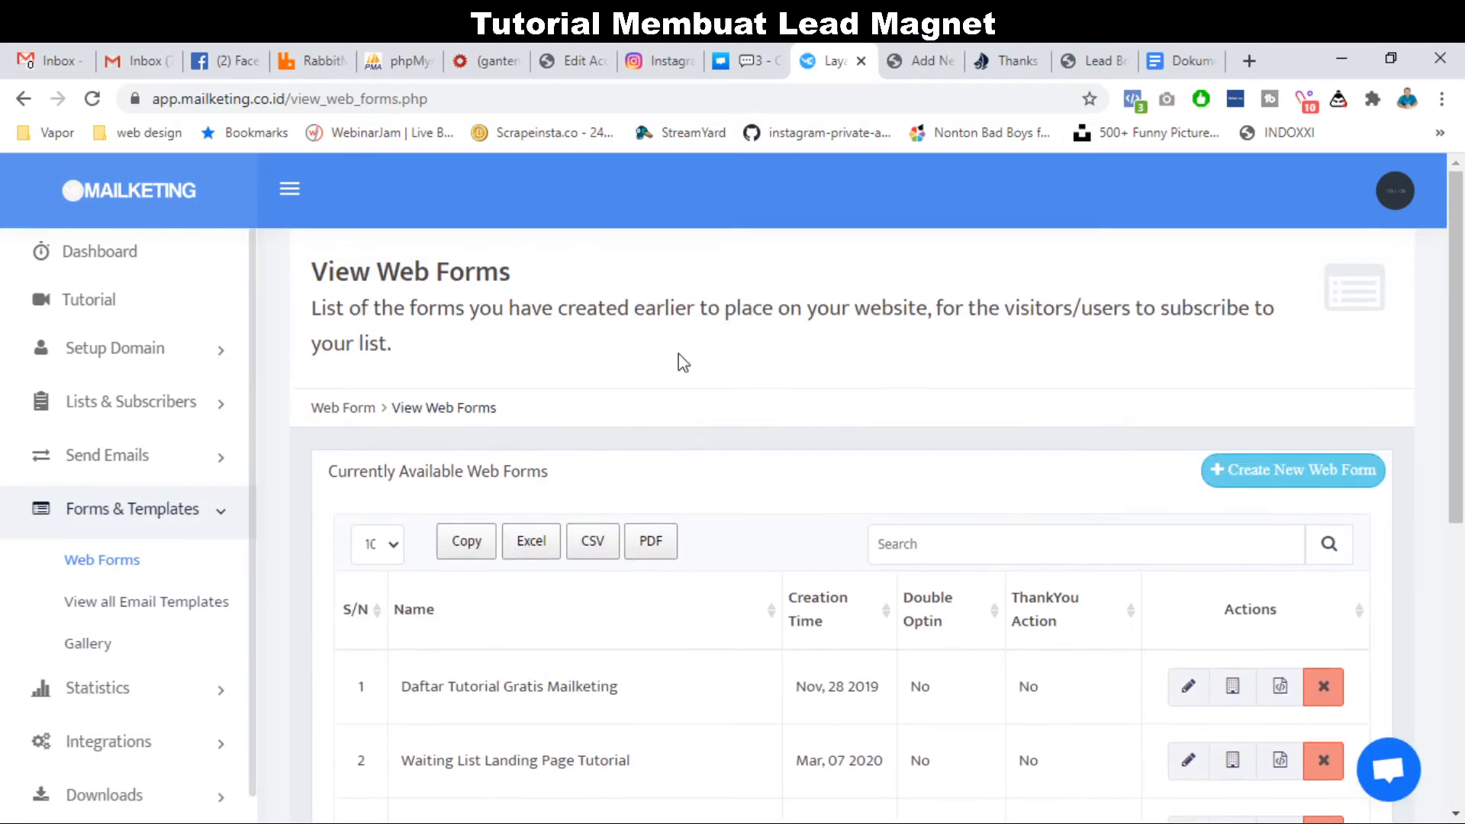
{"action": "left_click", "coordinate": [1098, 44]}
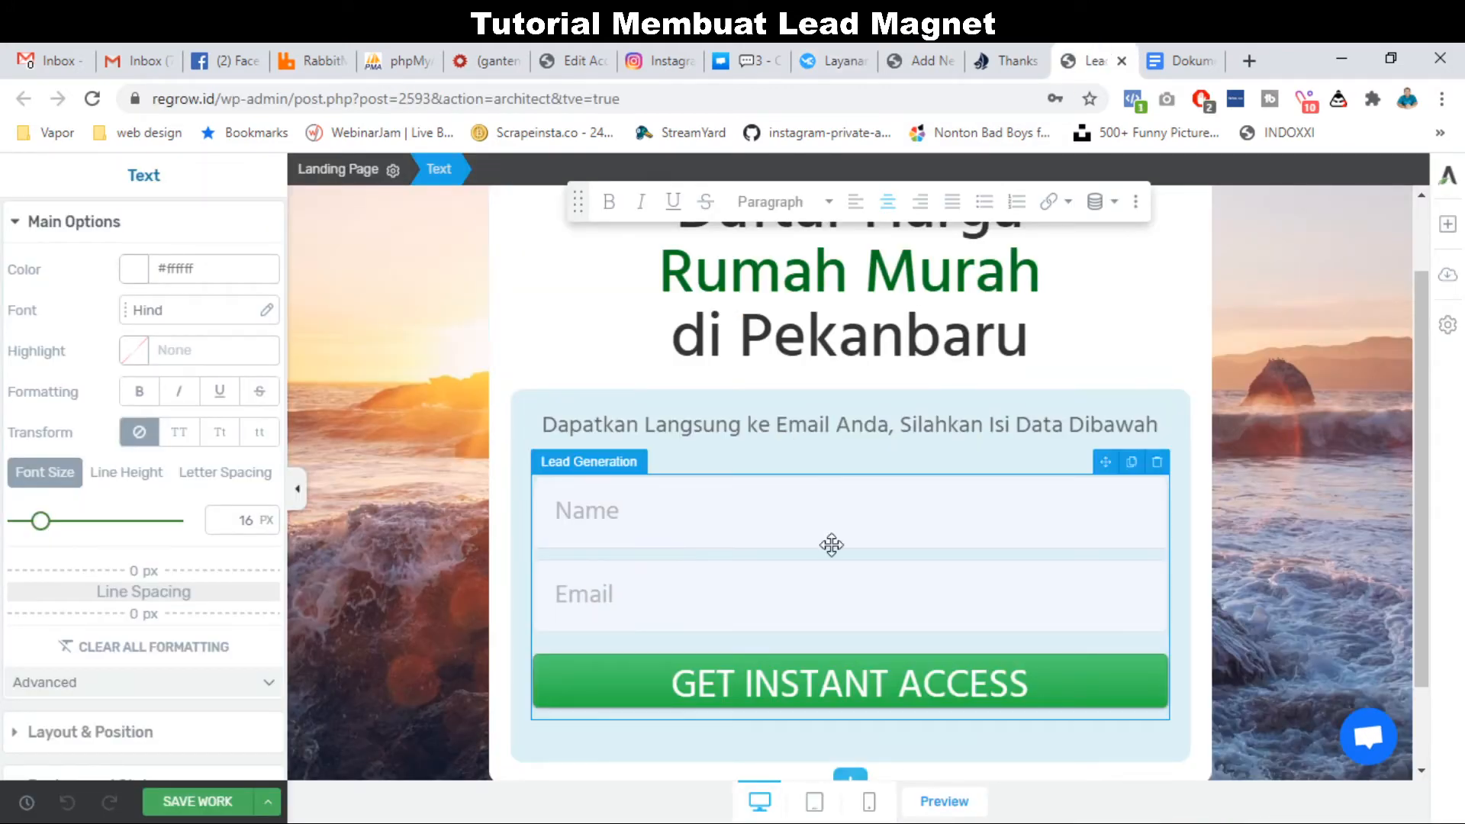
{"action": "left_click", "coordinate": [840, 59]}
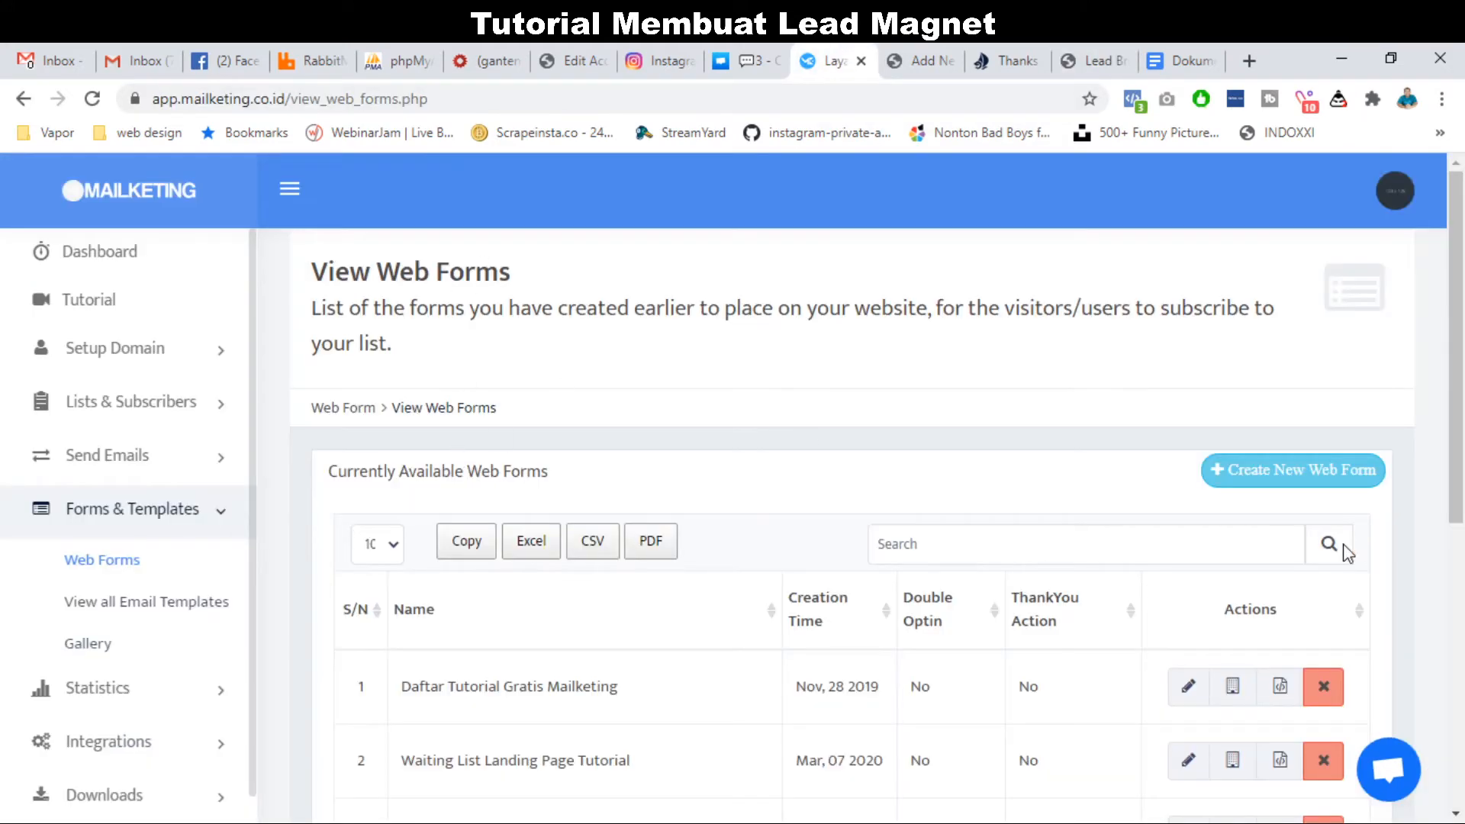
{"action": "left_click", "coordinate": [1309, 492]}
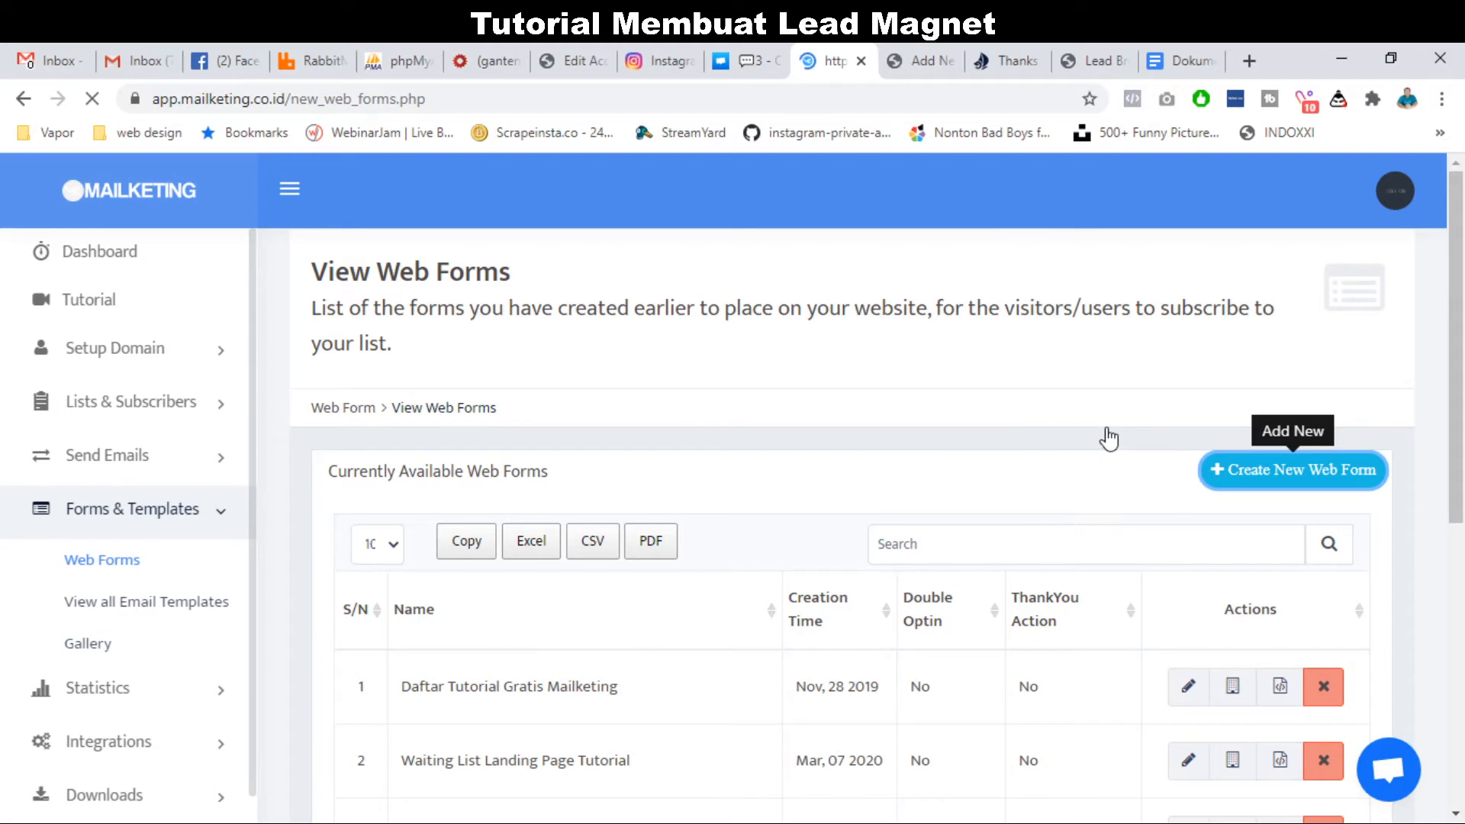
{"action": "scroll", "coordinate": [871, 529], "scroll_direction": "down", "scroll_amount": 4}
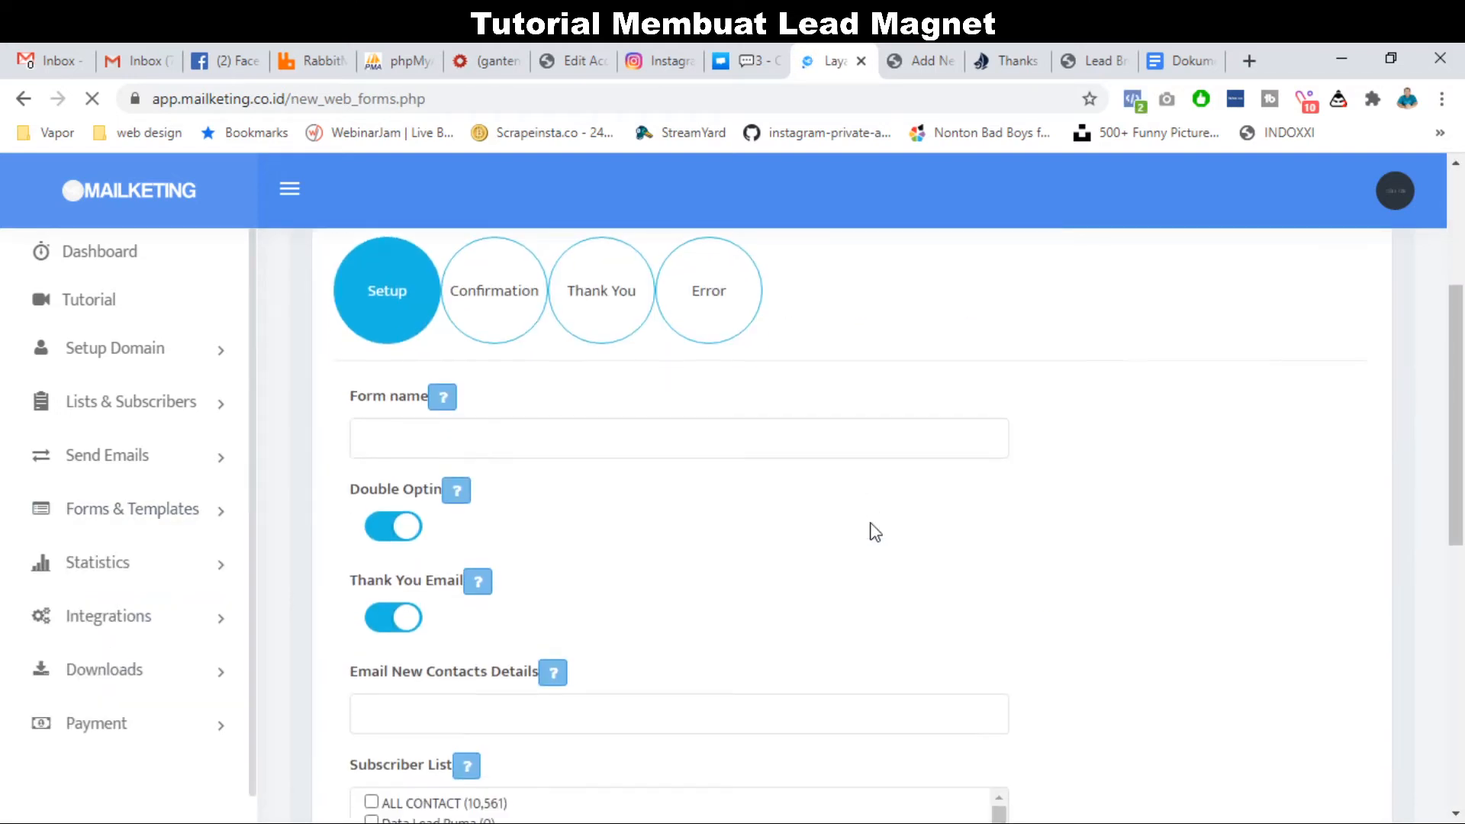
Name the form 'Form Integrasi Lead Property' and switch off Double Optin and Thank You Email.
{"action": "left_click", "coordinate": [766, 436]}
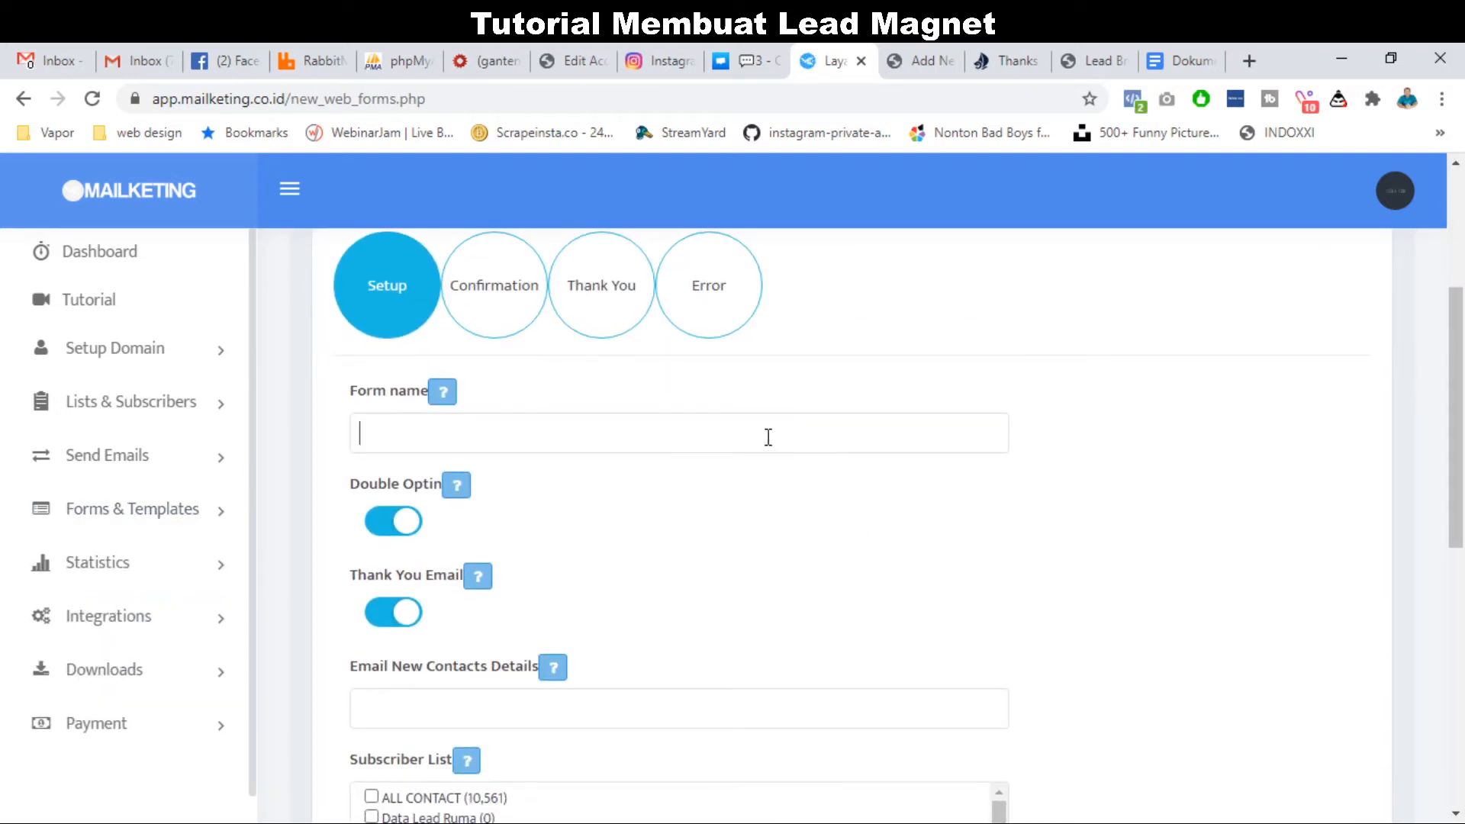
{"action": "type", "text": "Form Integrasi"}
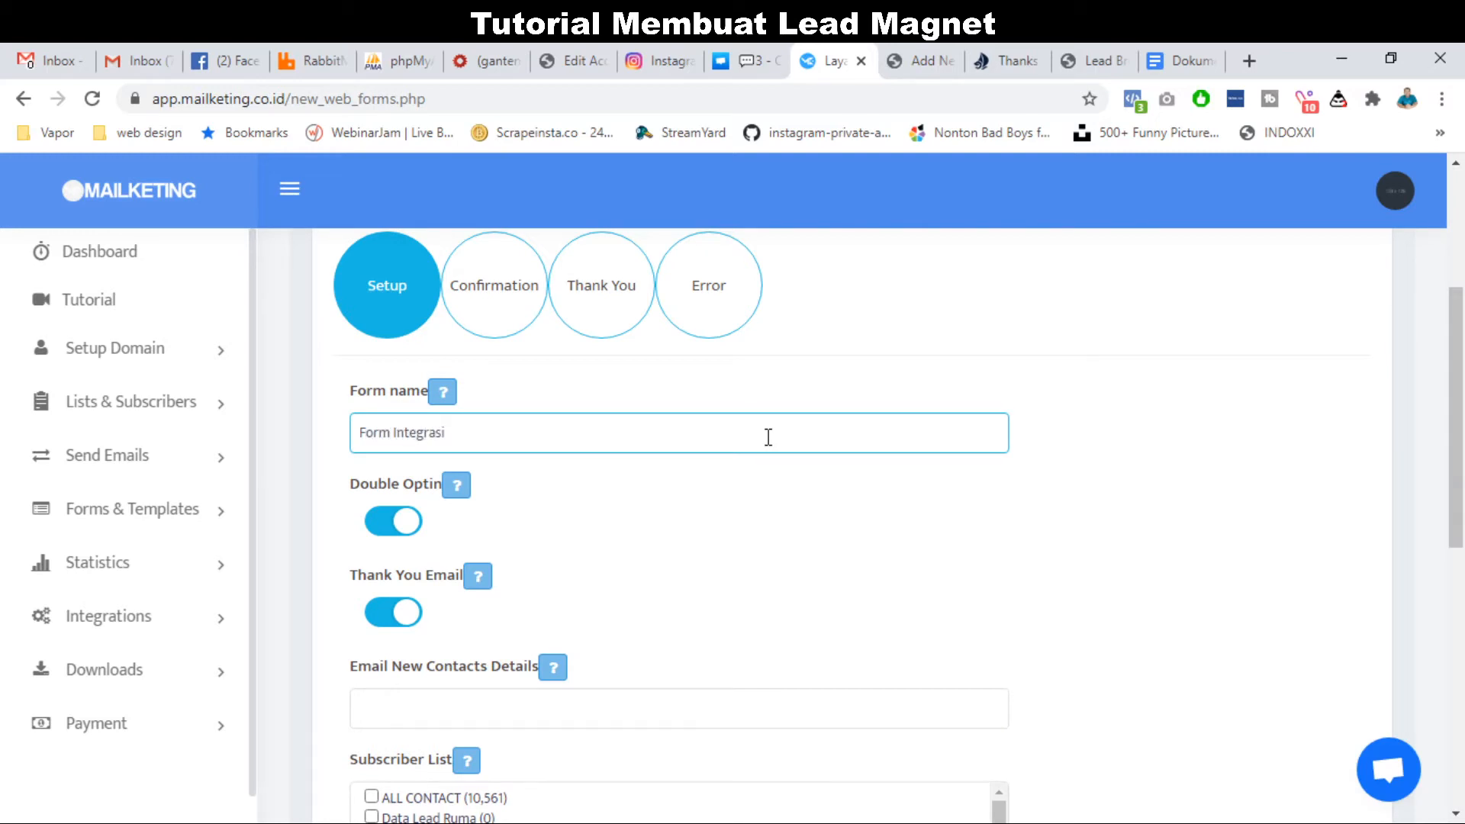
{"action": "type", "text": " Thr"}
{"action": "type", "text": "Lead Property"}
{"action": "left_click", "coordinate": [384, 526]}
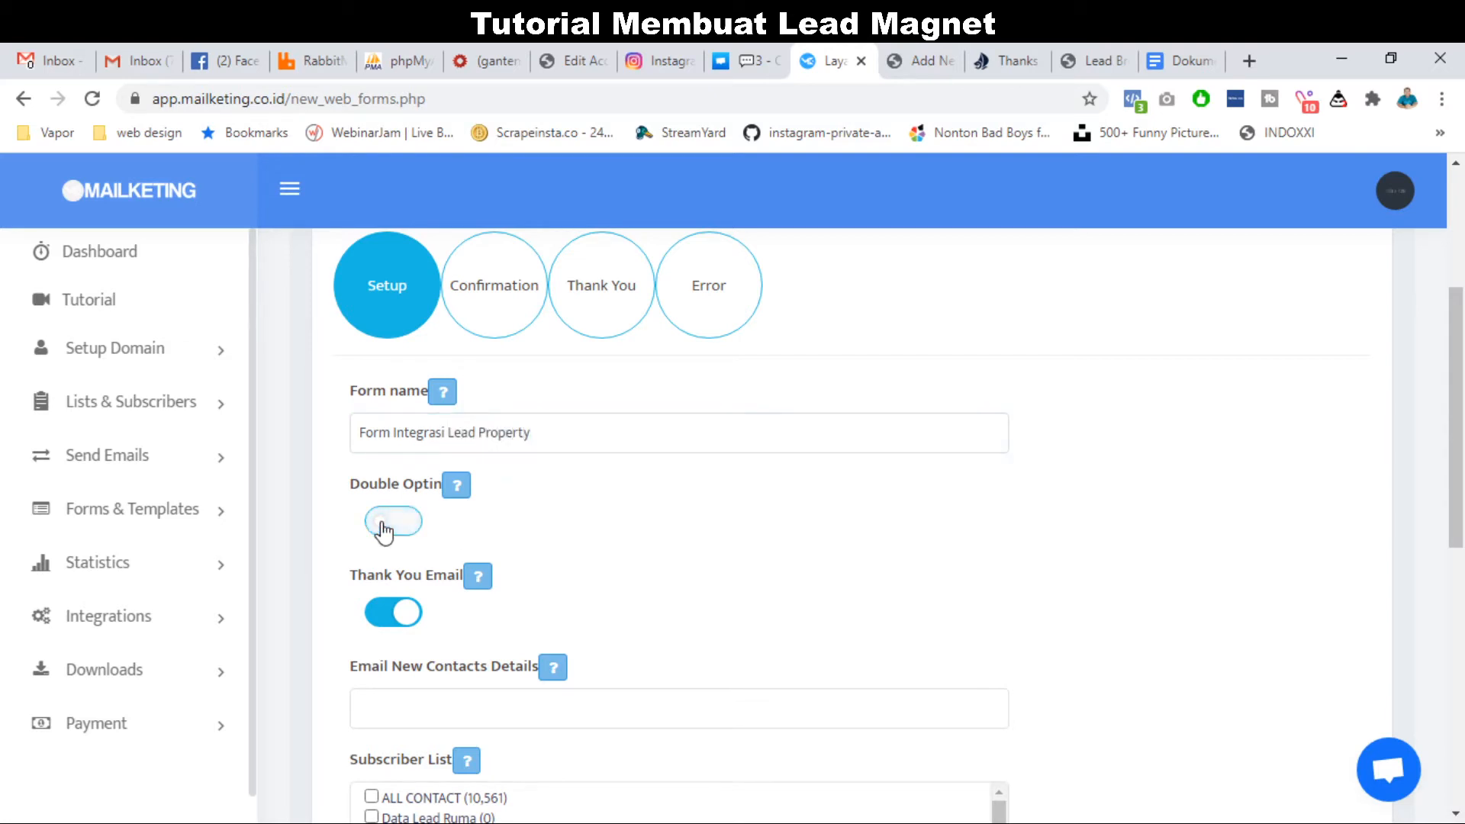
{"action": "left_click", "coordinate": [386, 615]}
Leave the Email New Contacts Details field empty.
{"action": "scroll", "coordinate": [626, 566], "scroll_direction": "down", "scroll_amount": 1}
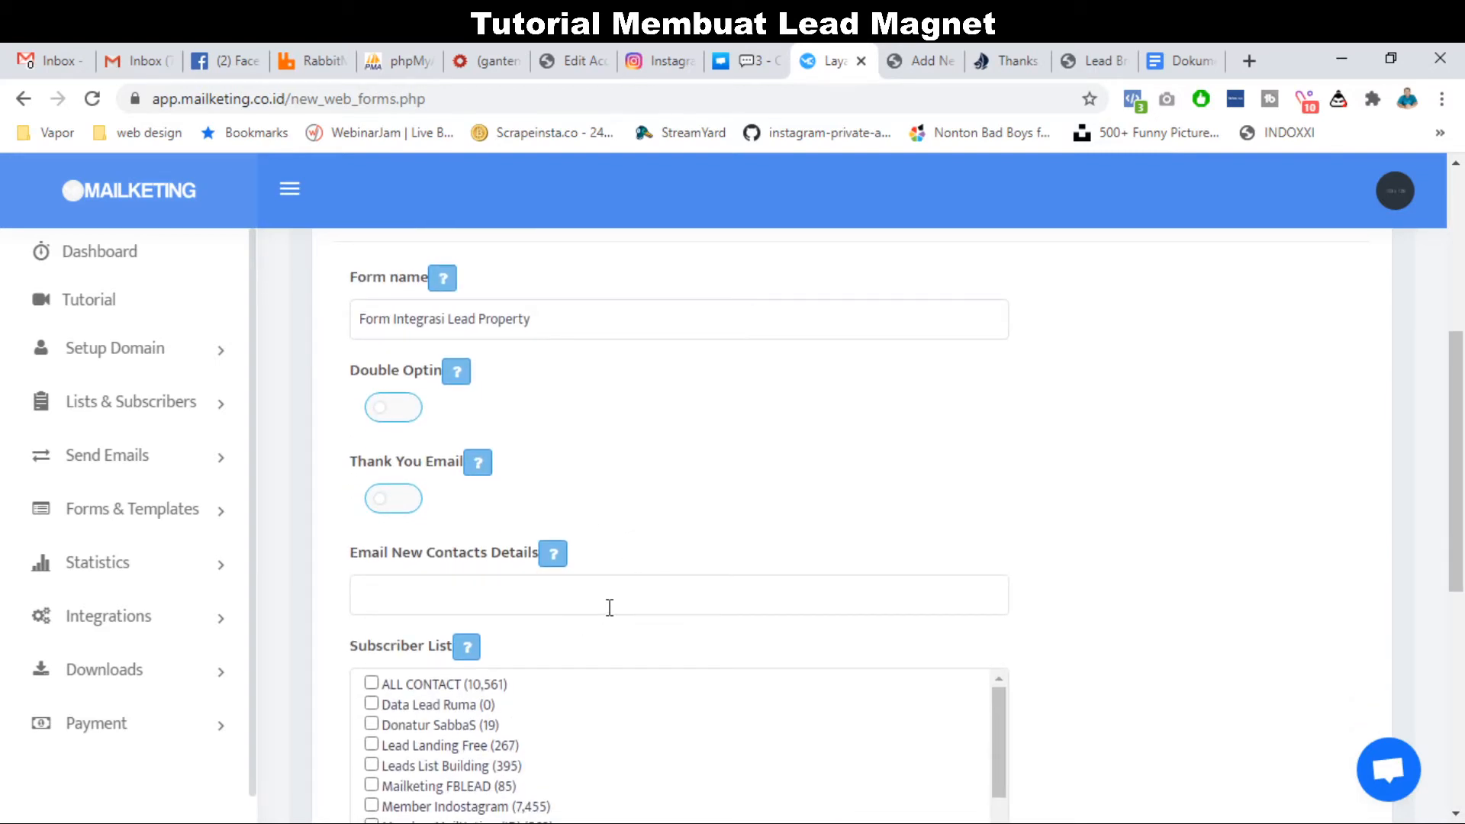
{"action": "scroll", "coordinate": [675, 497], "scroll_direction": "down", "scroll_amount": 1}
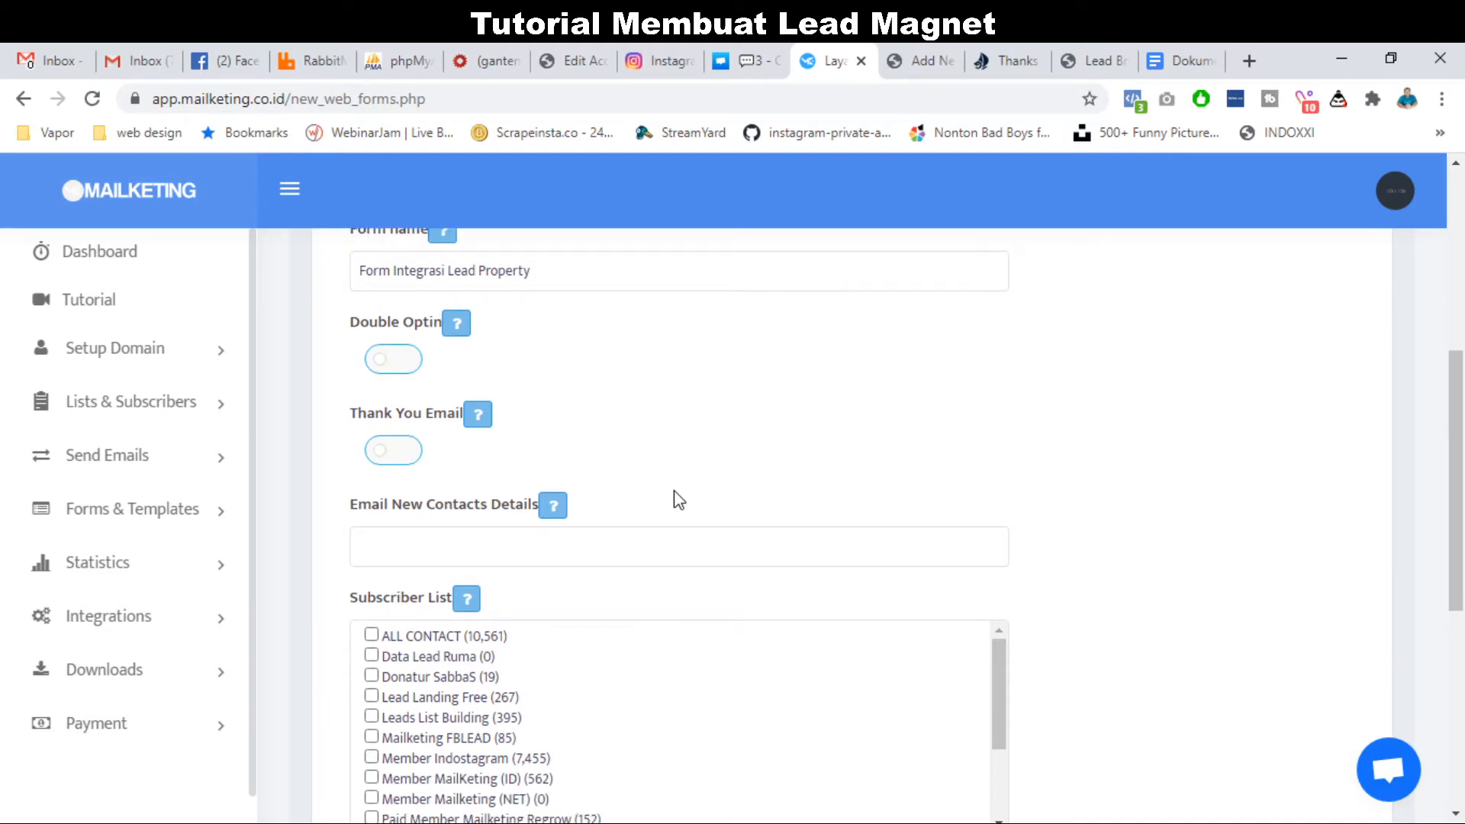
{"action": "left_click", "coordinate": [539, 555]}
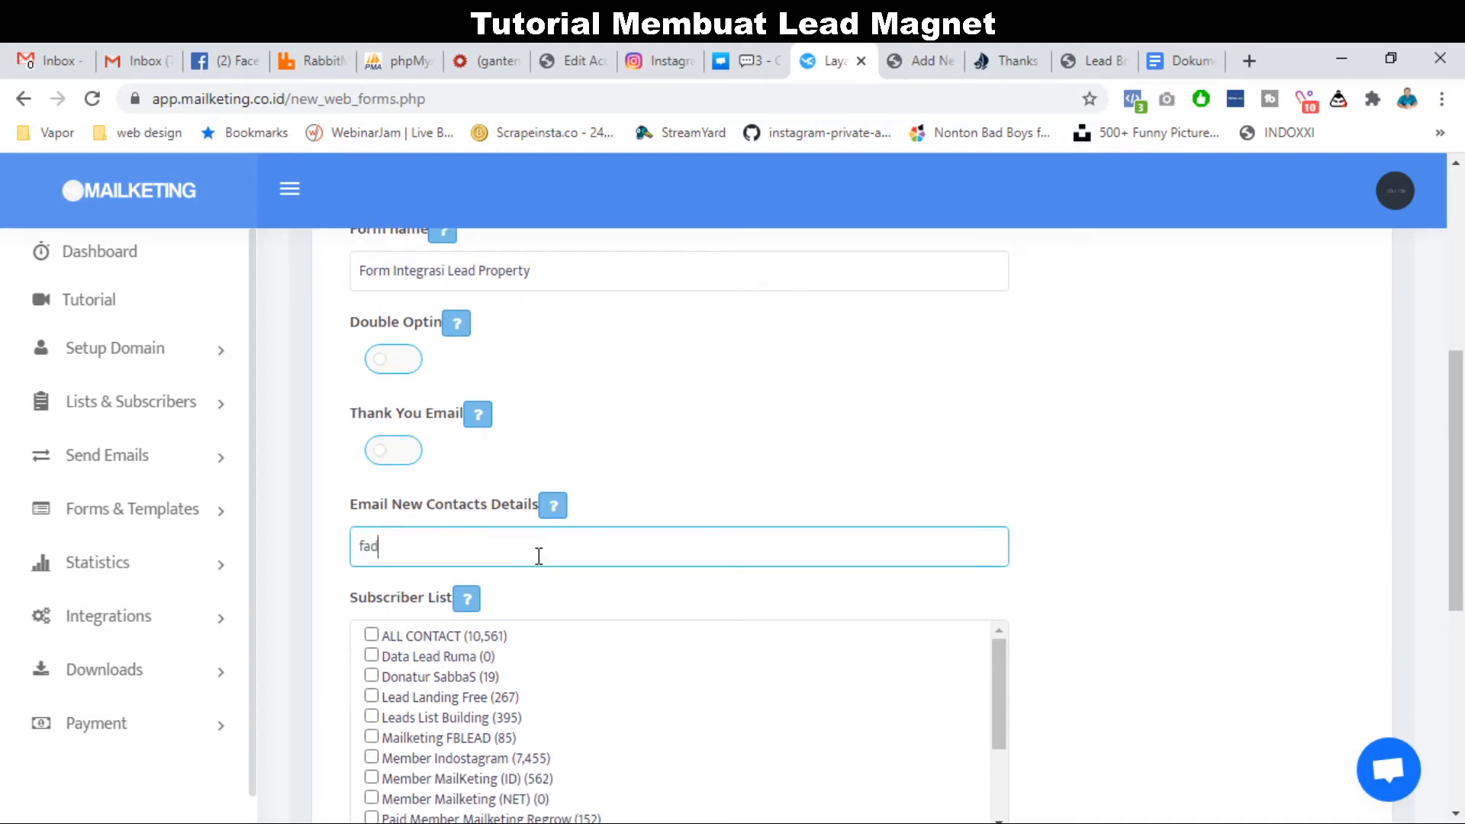
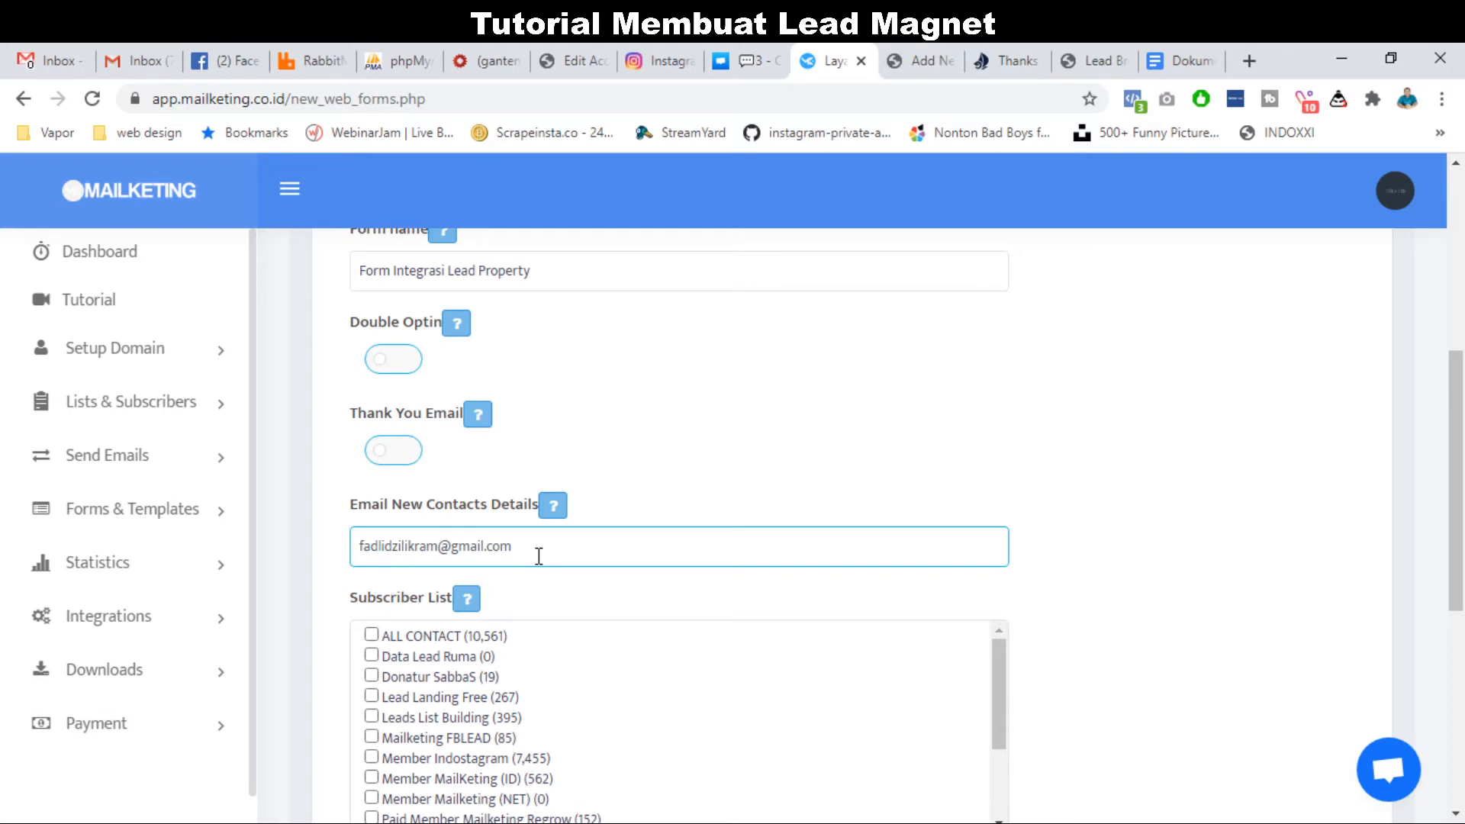
{"action": "key", "text": "ctrl+a"}
{"action": "key", "text": "BackSpace"}
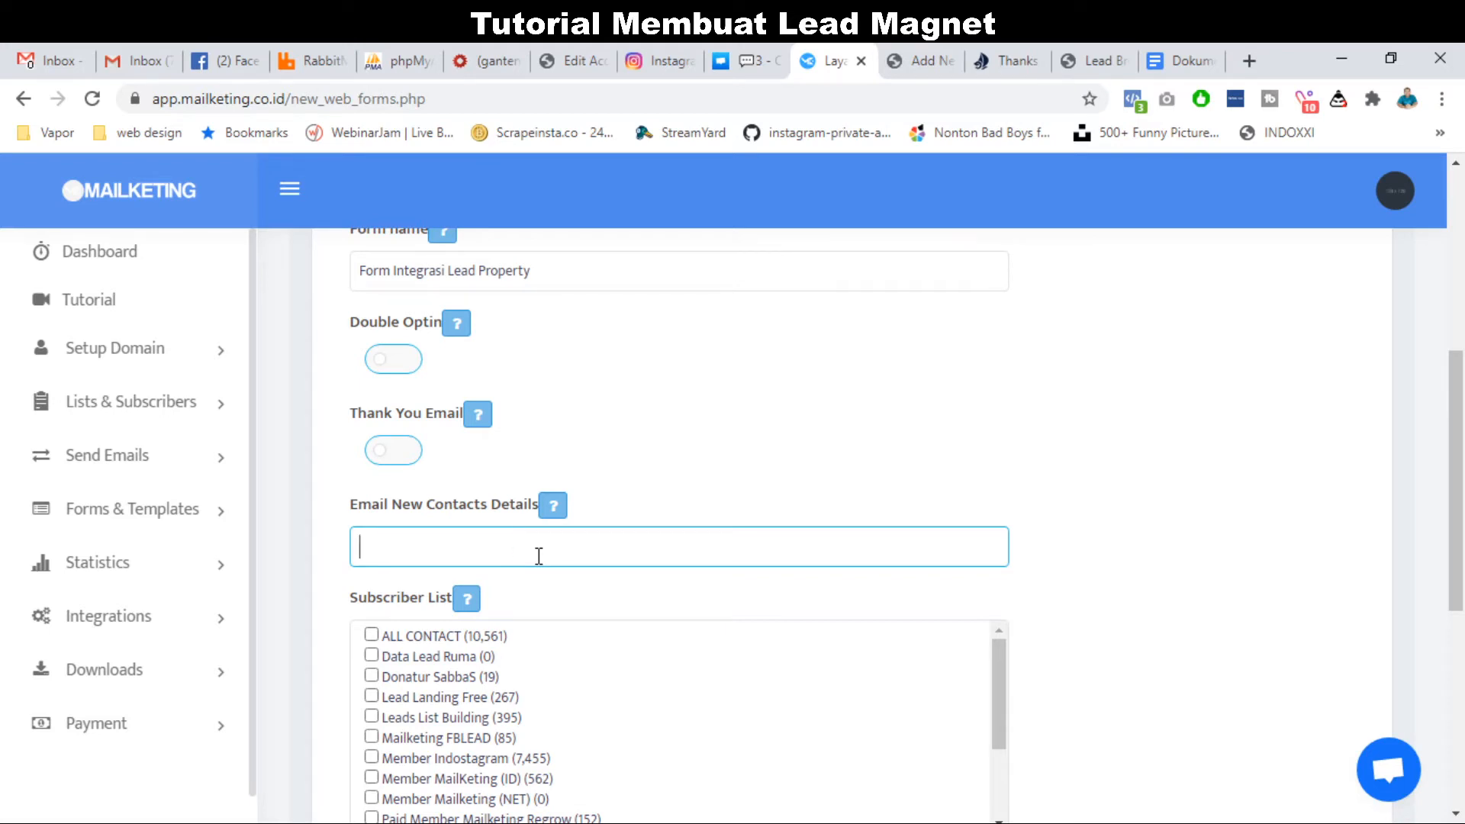
Send form signups to the Data Lead Ruma subscriber list.
{"action": "scroll", "coordinate": [537, 558], "scroll_direction": "down", "scroll_amount": 3}
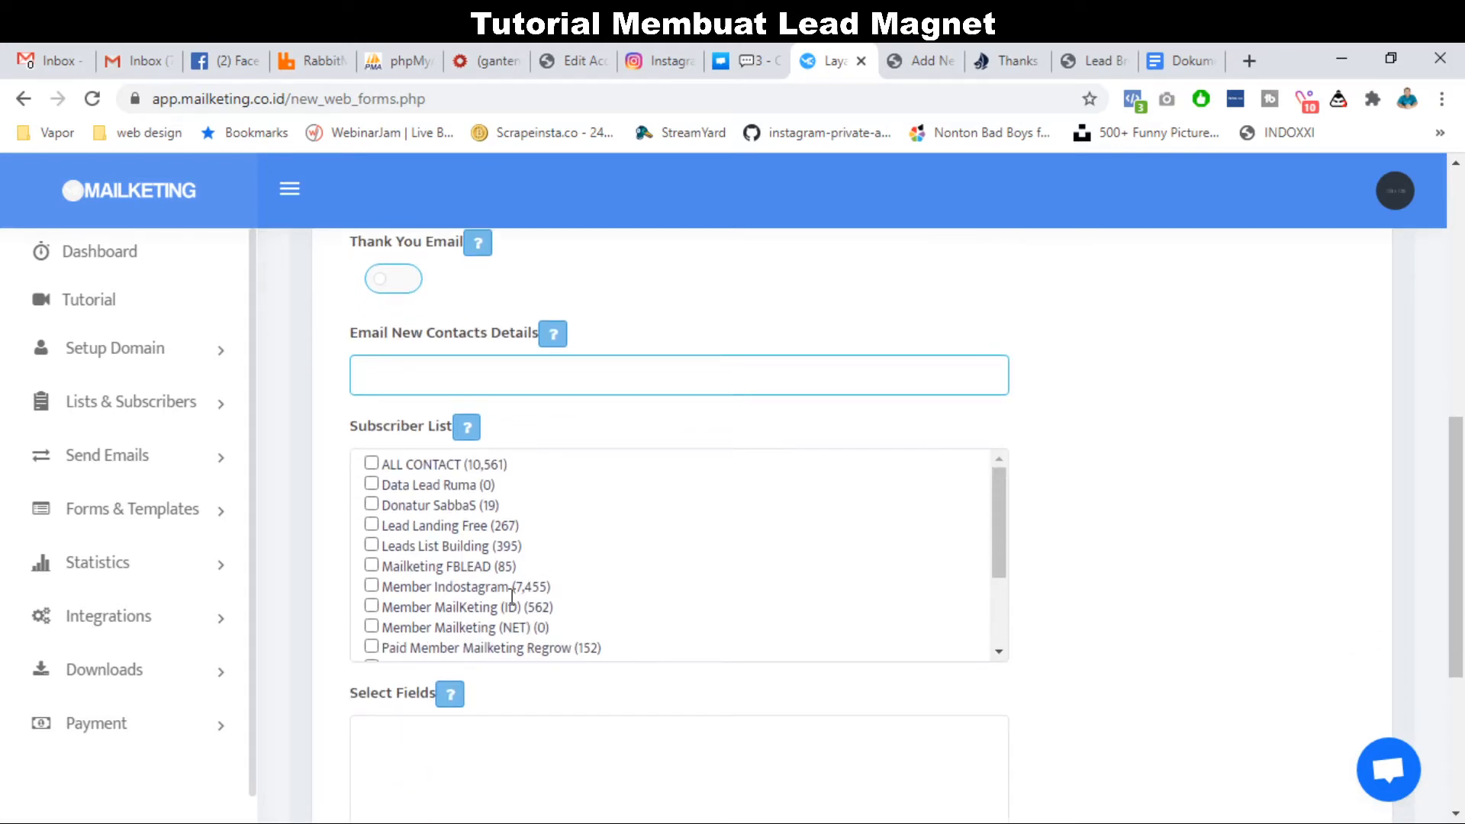
{"action": "scroll", "coordinate": [527, 579], "scroll_direction": "down", "scroll_amount": 4}
{"action": "scroll", "coordinate": [512, 597], "scroll_direction": "down", "scroll_amount": 1}
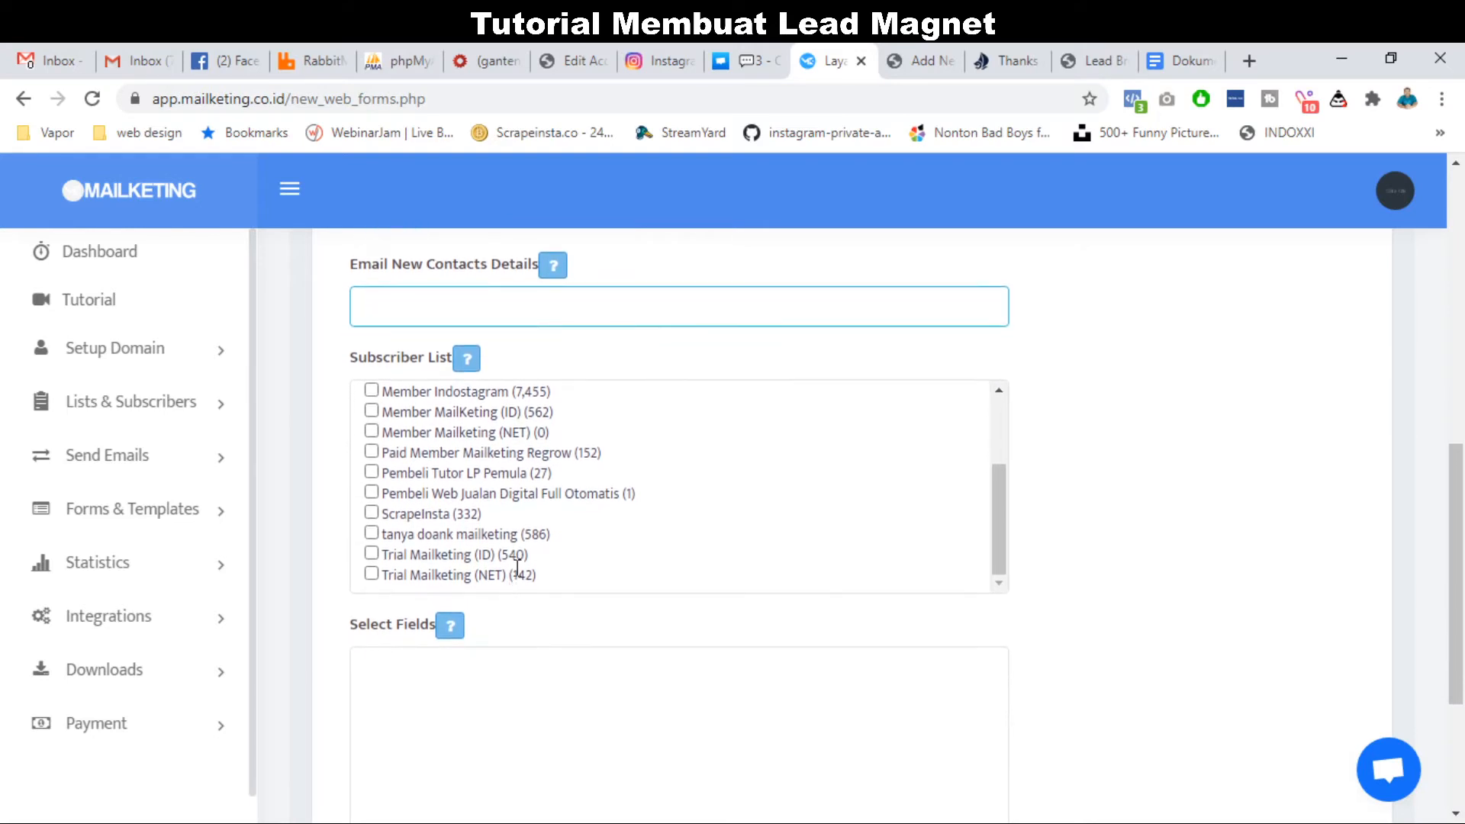
{"action": "scroll", "coordinate": [532, 518], "scroll_direction": "up", "scroll_amount": 3}
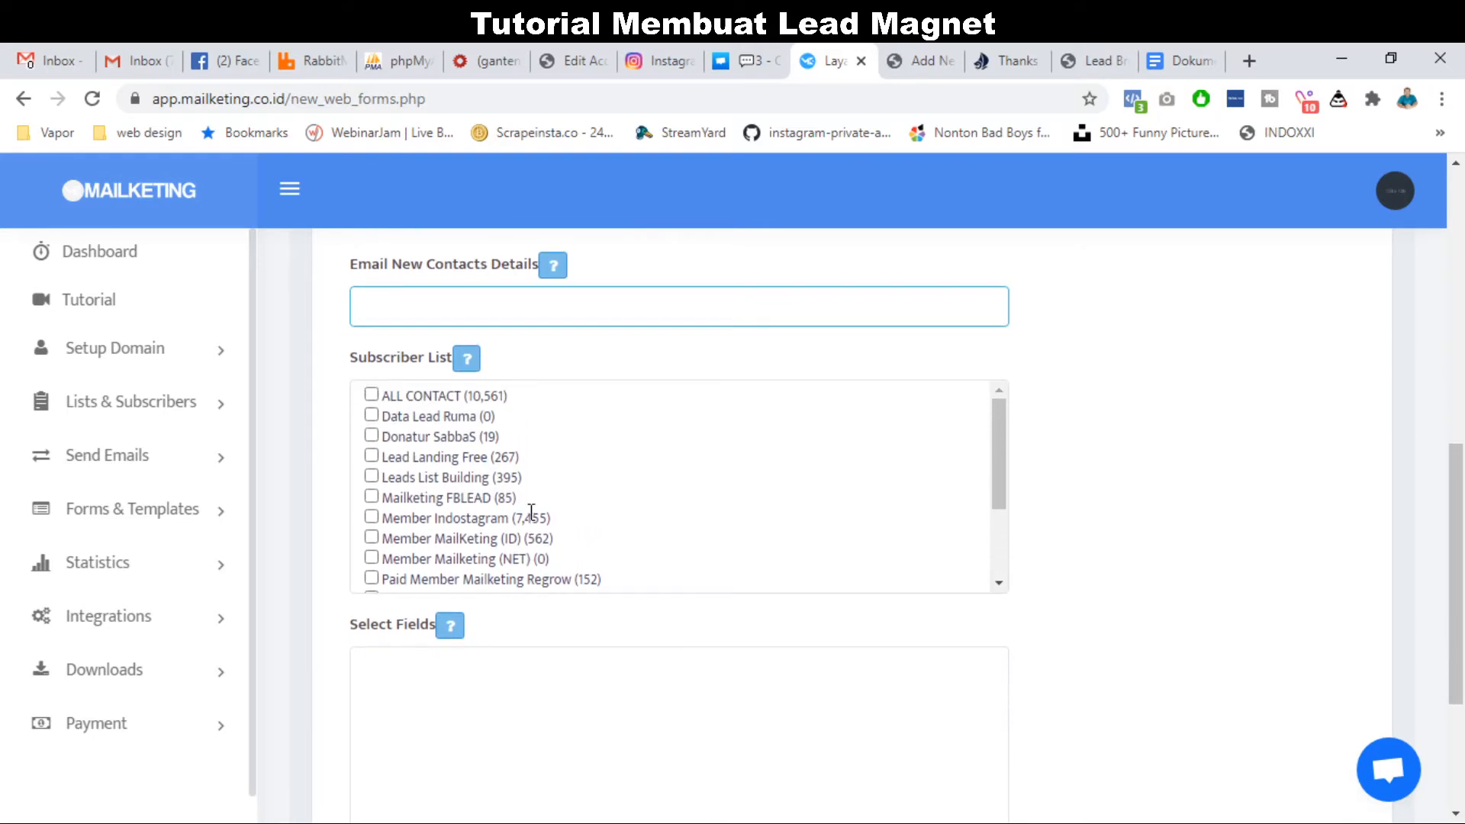
{"action": "scroll", "coordinate": [532, 511], "scroll_direction": "up", "scroll_amount": 1}
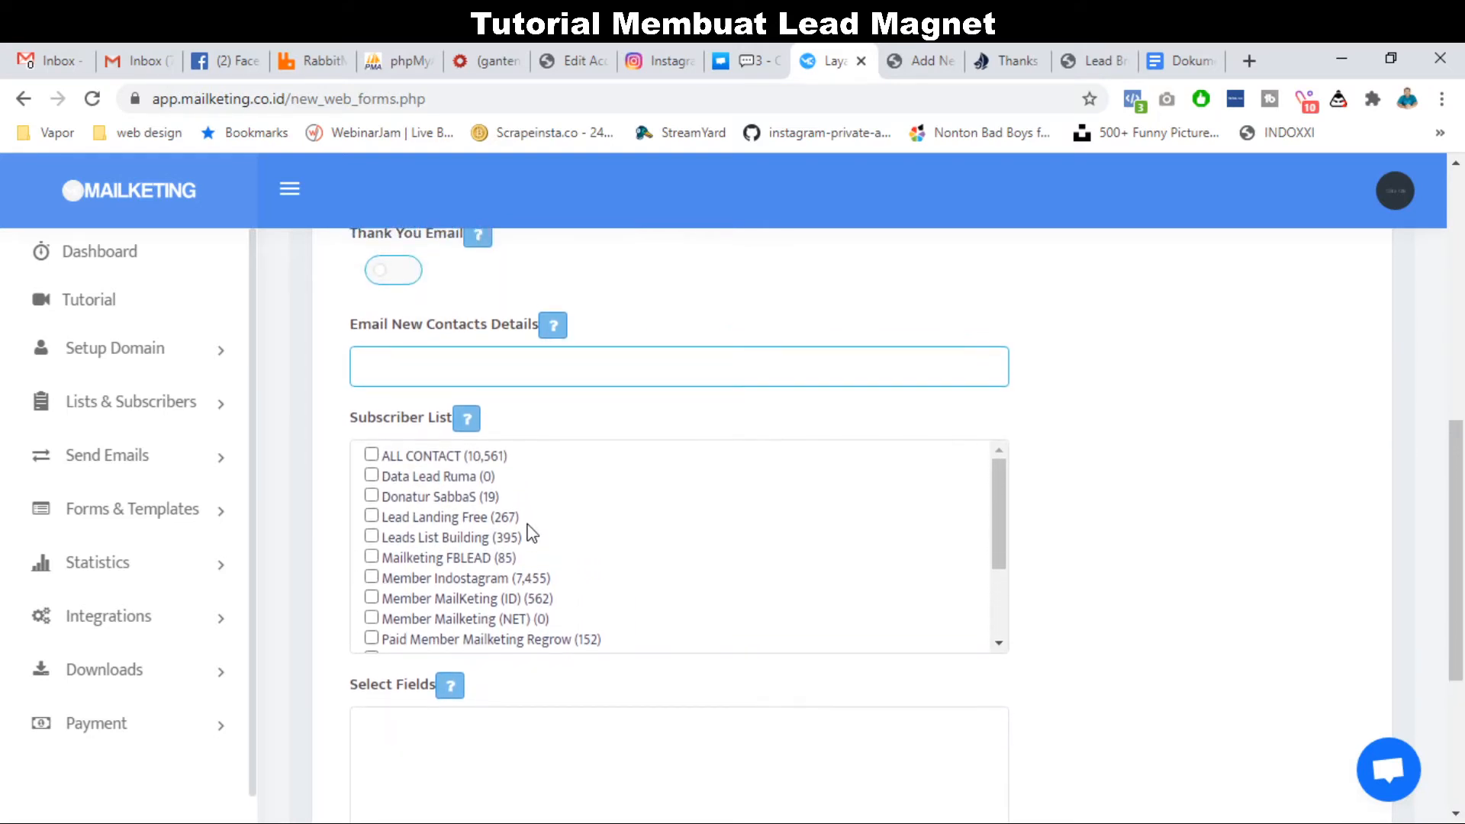
{"action": "scroll", "coordinate": [532, 527], "scroll_direction": "down", "scroll_amount": 1}
{"action": "scroll", "coordinate": [532, 531], "scroll_direction": "down", "scroll_amount": 2}
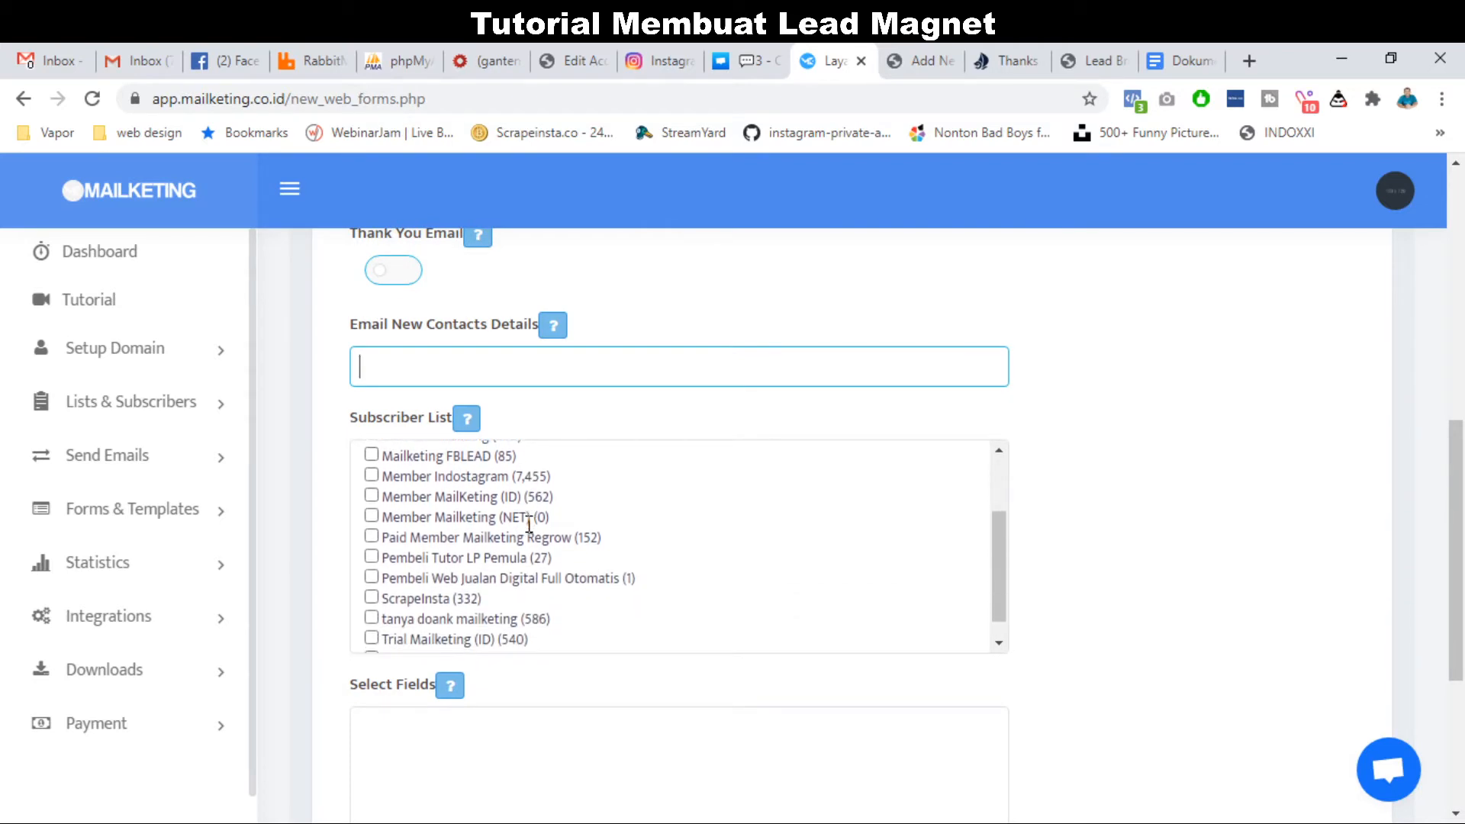
{"action": "scroll", "coordinate": [528, 524], "scroll_direction": "down", "scroll_amount": 1}
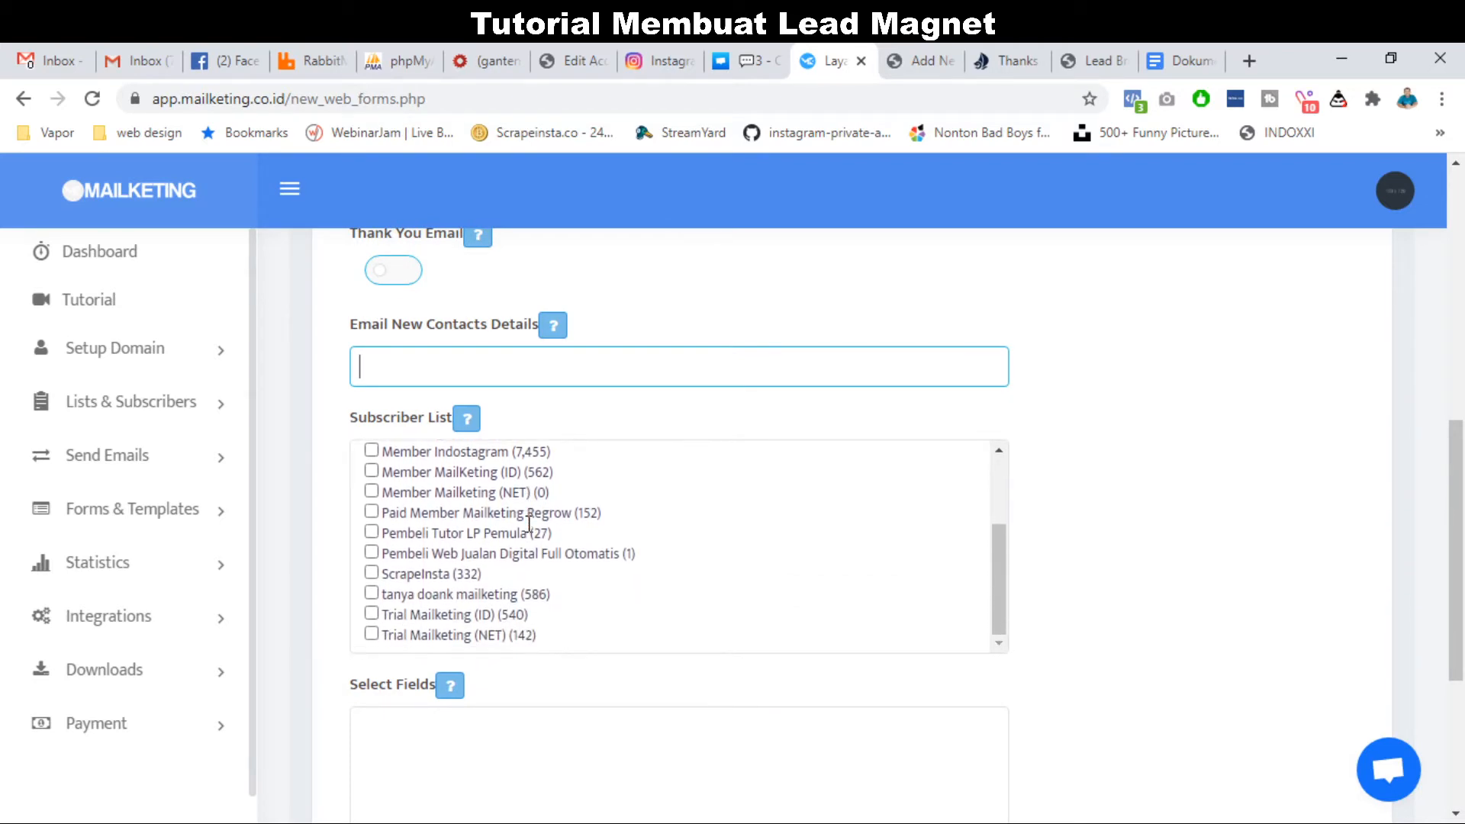
{"action": "scroll", "coordinate": [529, 524], "scroll_direction": "up", "scroll_amount": 3}
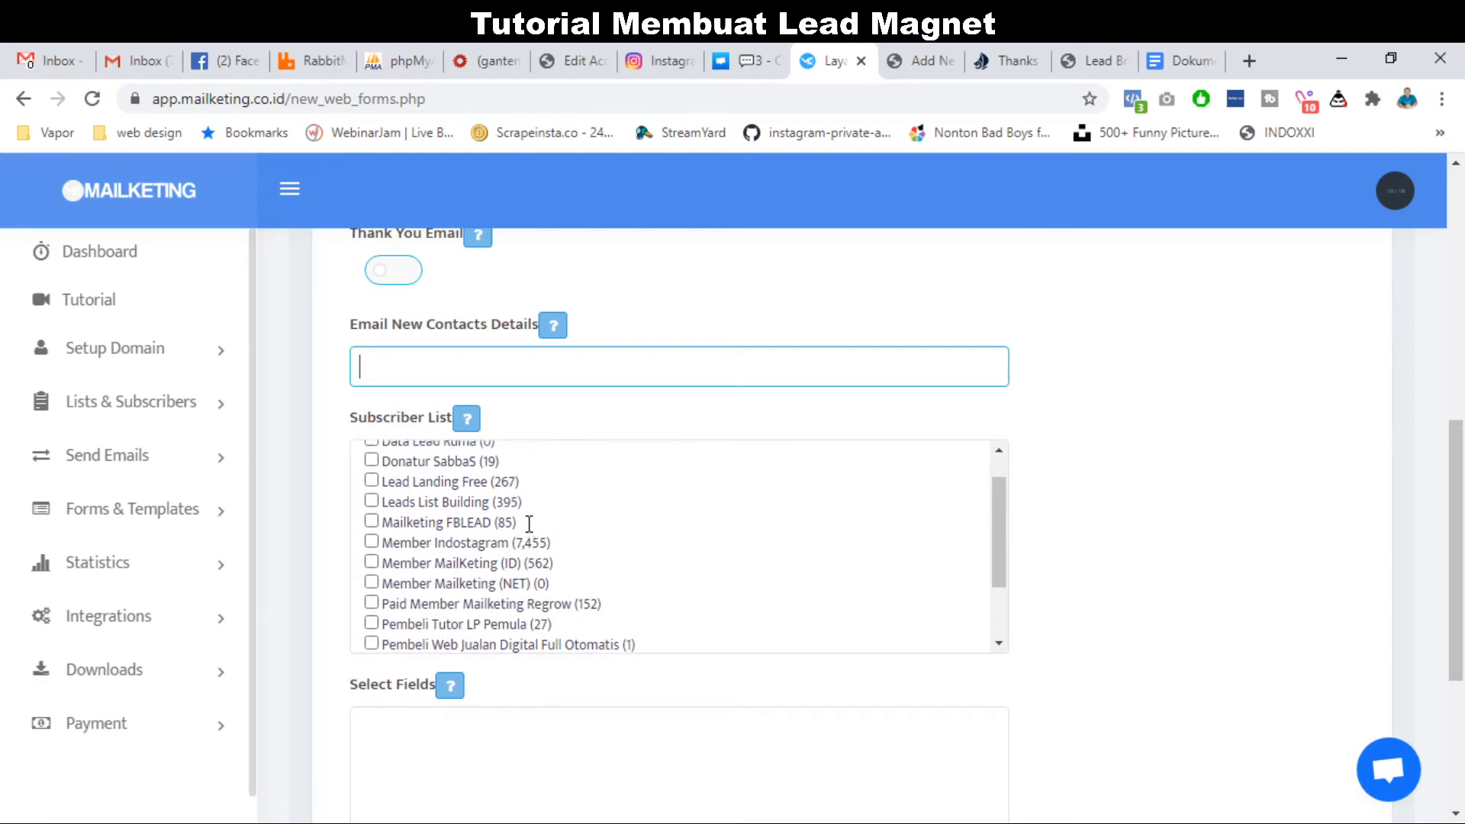
{"action": "scroll", "coordinate": [529, 524], "scroll_direction": "up", "scroll_amount": 3}
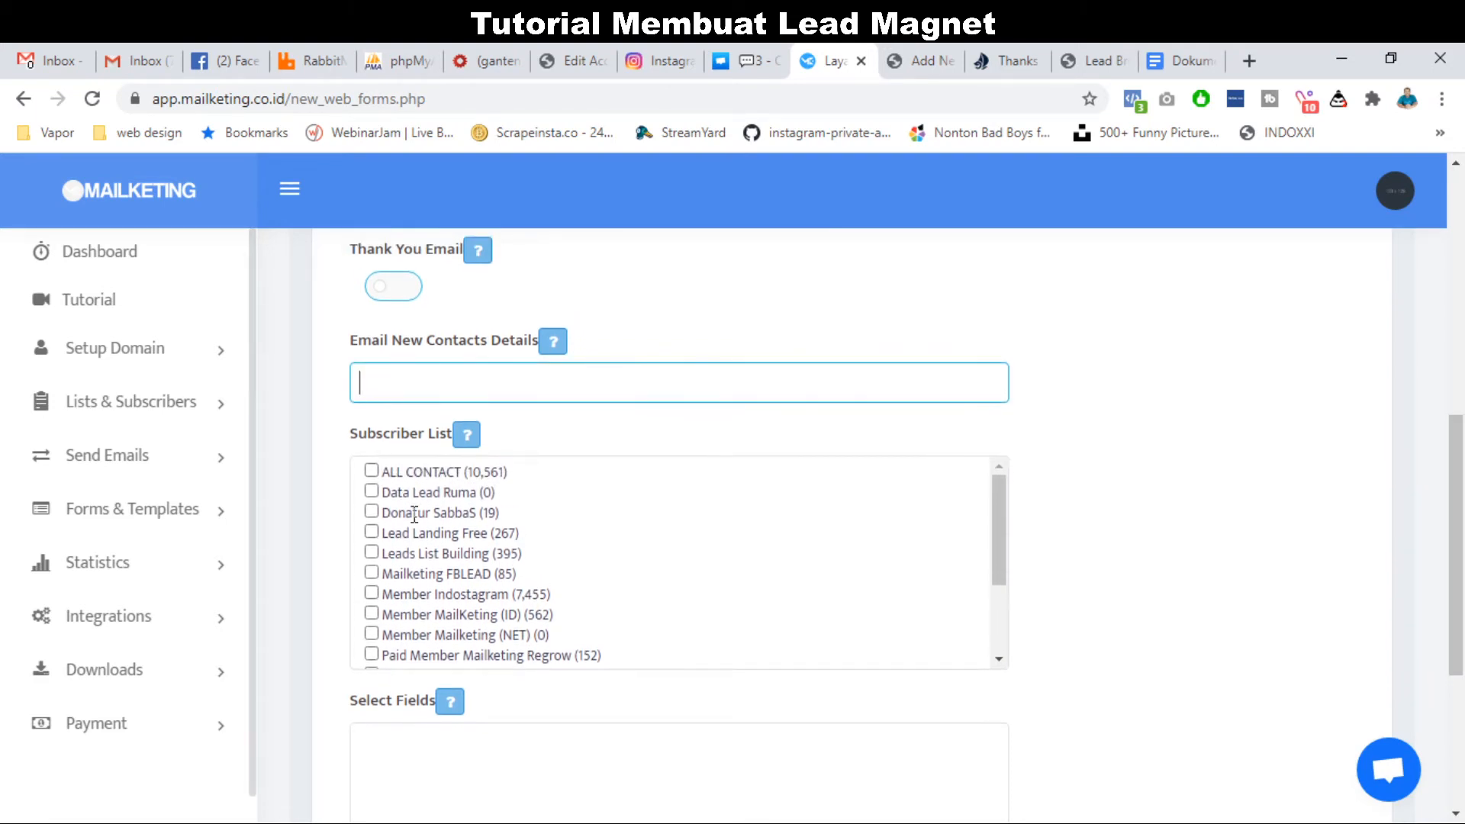
{"action": "triple_click", "coordinate": [462, 492]}
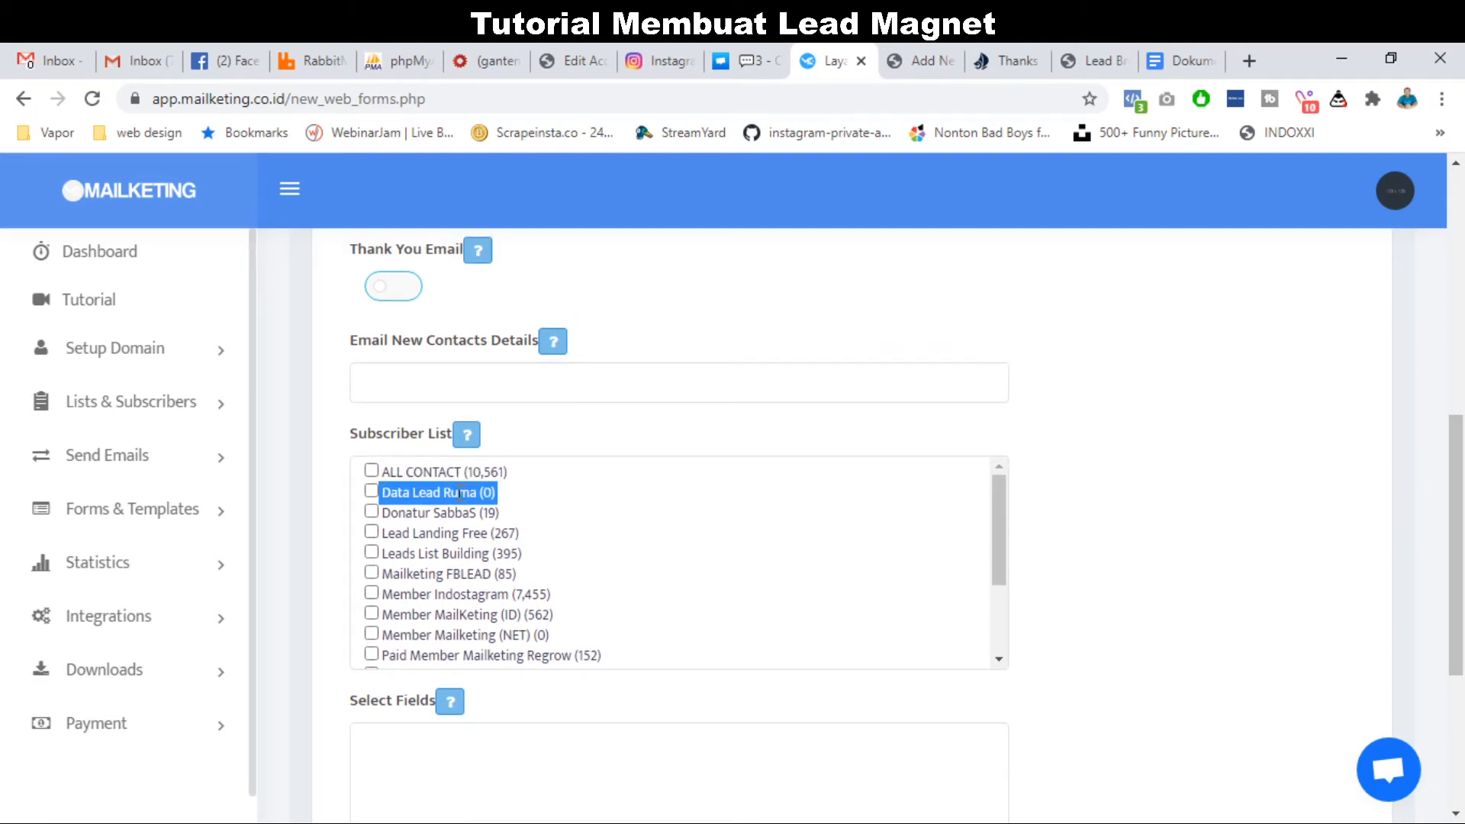
{"action": "left_click", "coordinate": [371, 491]}
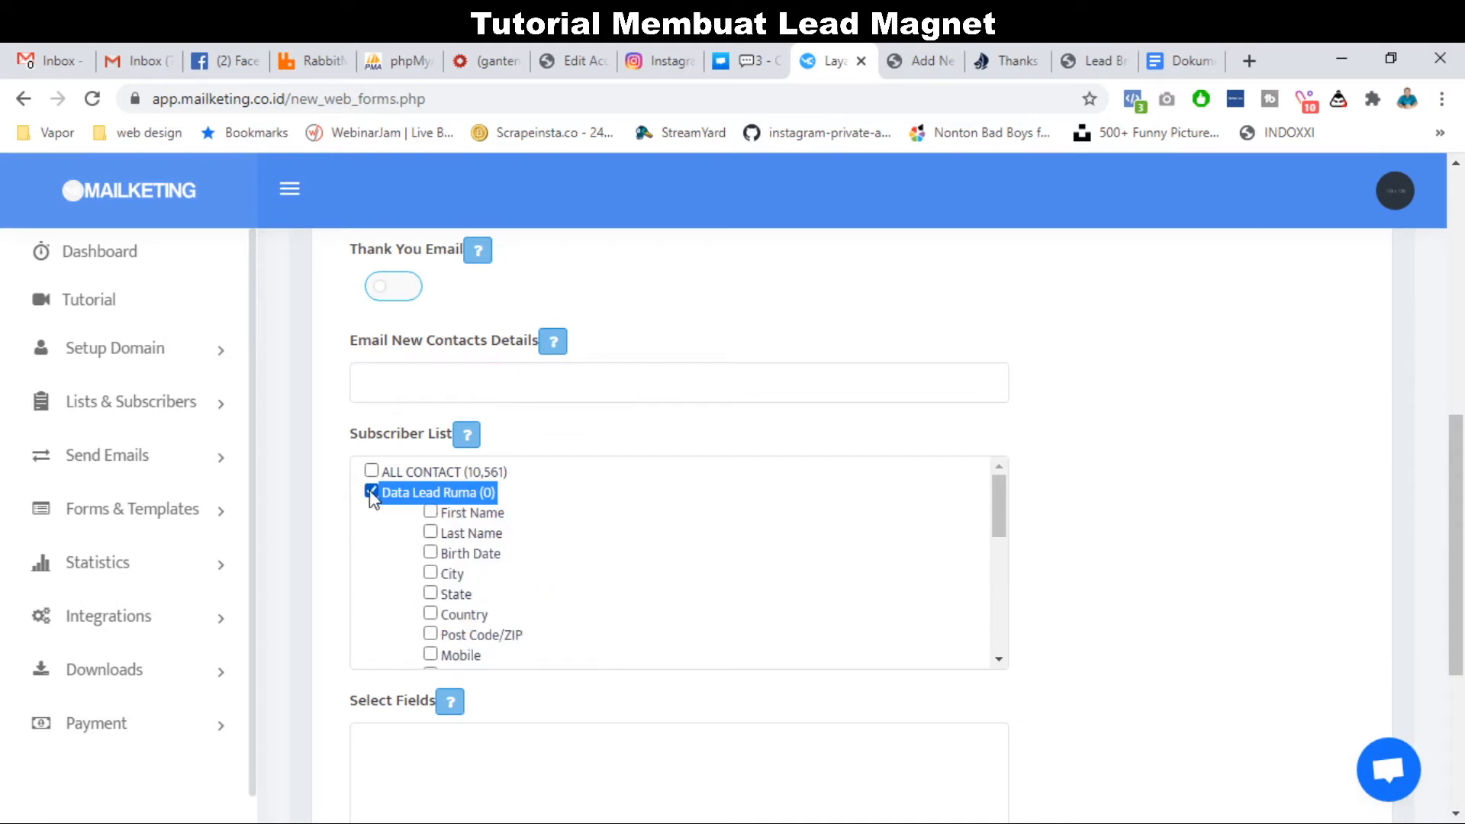
{"action": "scroll", "coordinate": [354, 581], "scroll_direction": "down", "scroll_amount": 1}
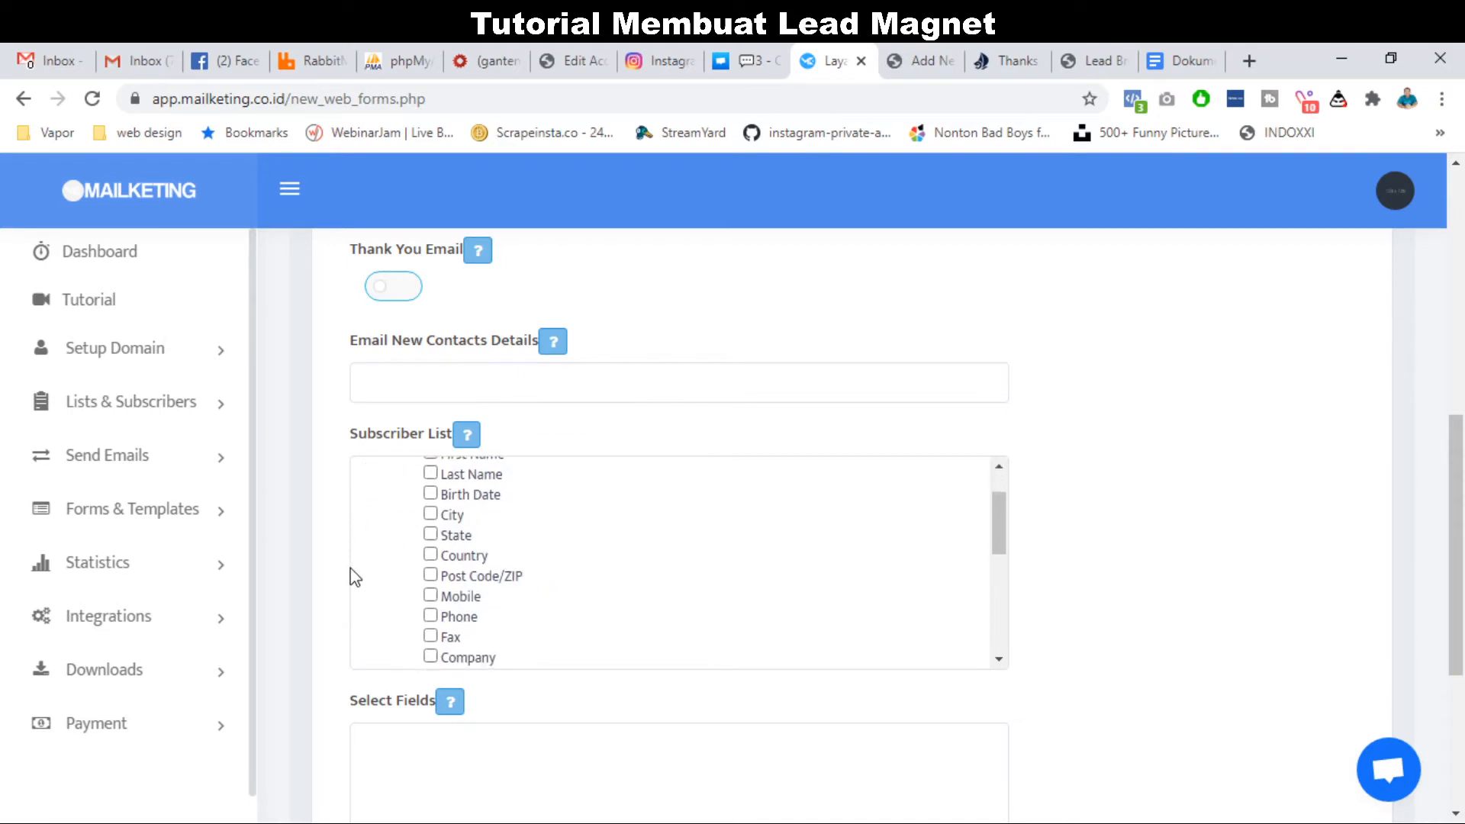
{"action": "scroll", "coordinate": [357, 589], "scroll_direction": "up", "scroll_amount": 1}
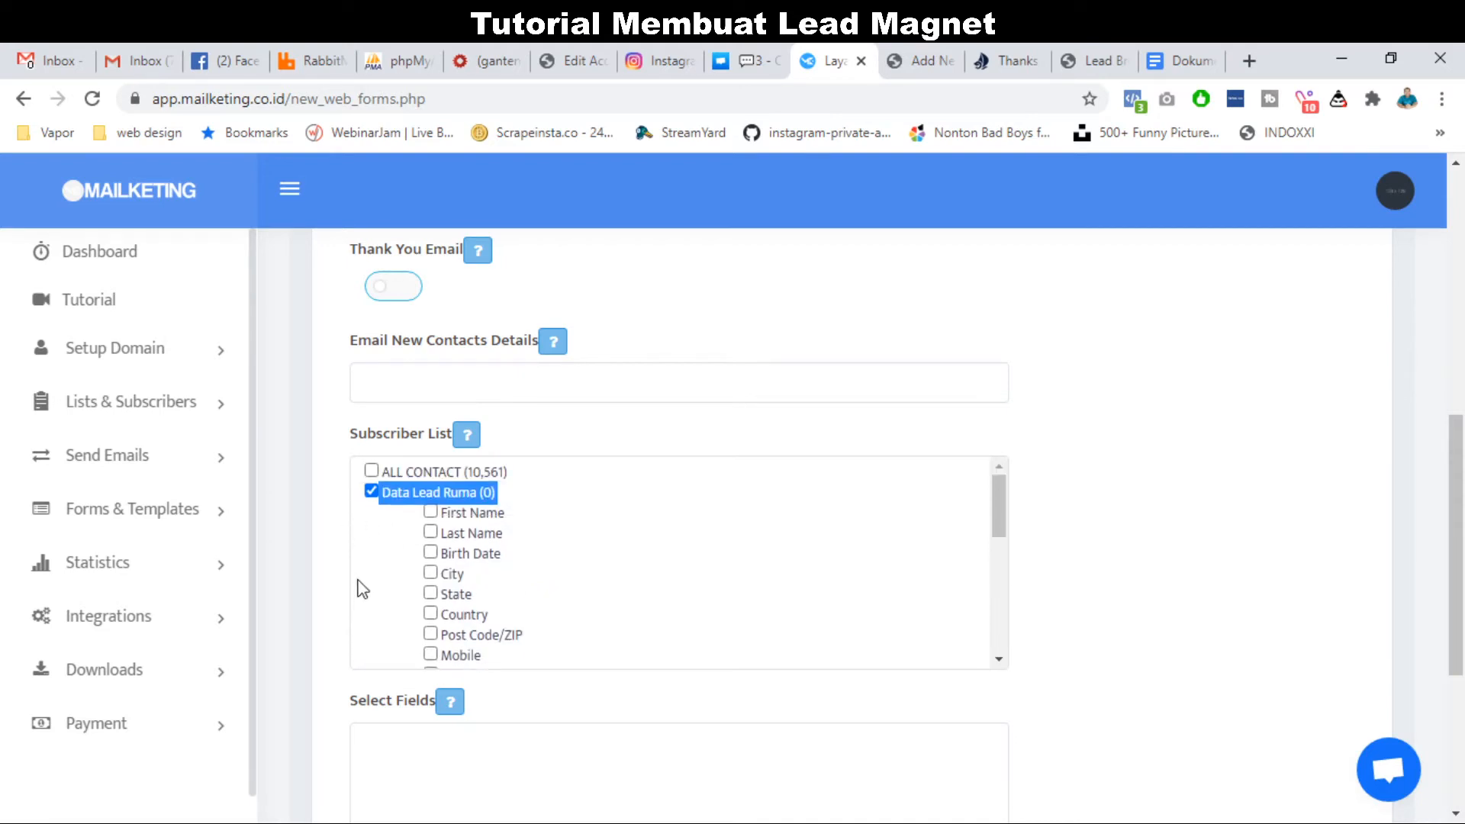
{"action": "double_click", "coordinate": [460, 492]}
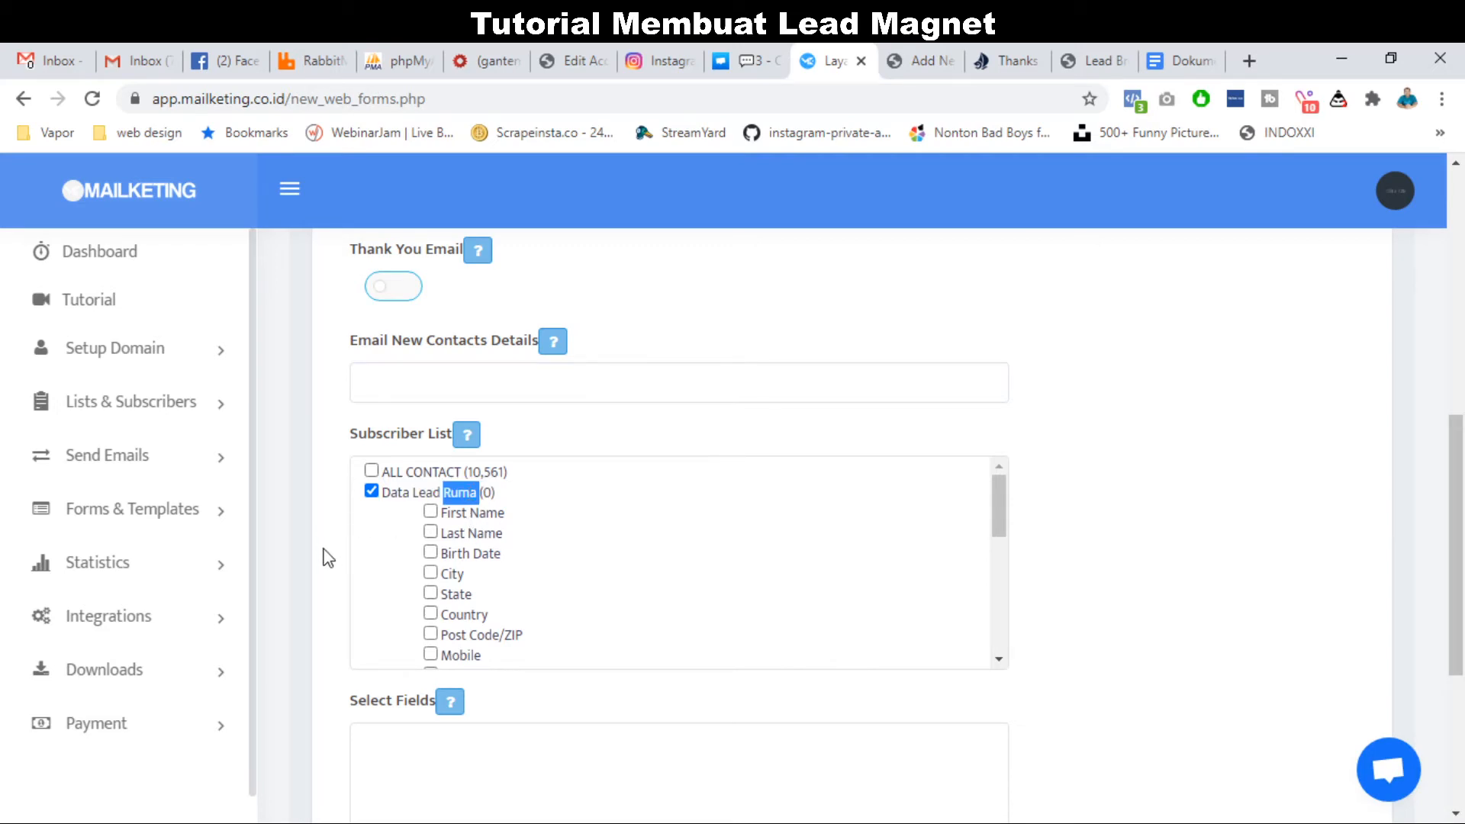
Collect the subscriber's First Name and Mobile on the form.
{"action": "scroll", "coordinate": [324, 556], "scroll_direction": "down", "scroll_amount": 1}
{"action": "left_click", "coordinate": [430, 479]}
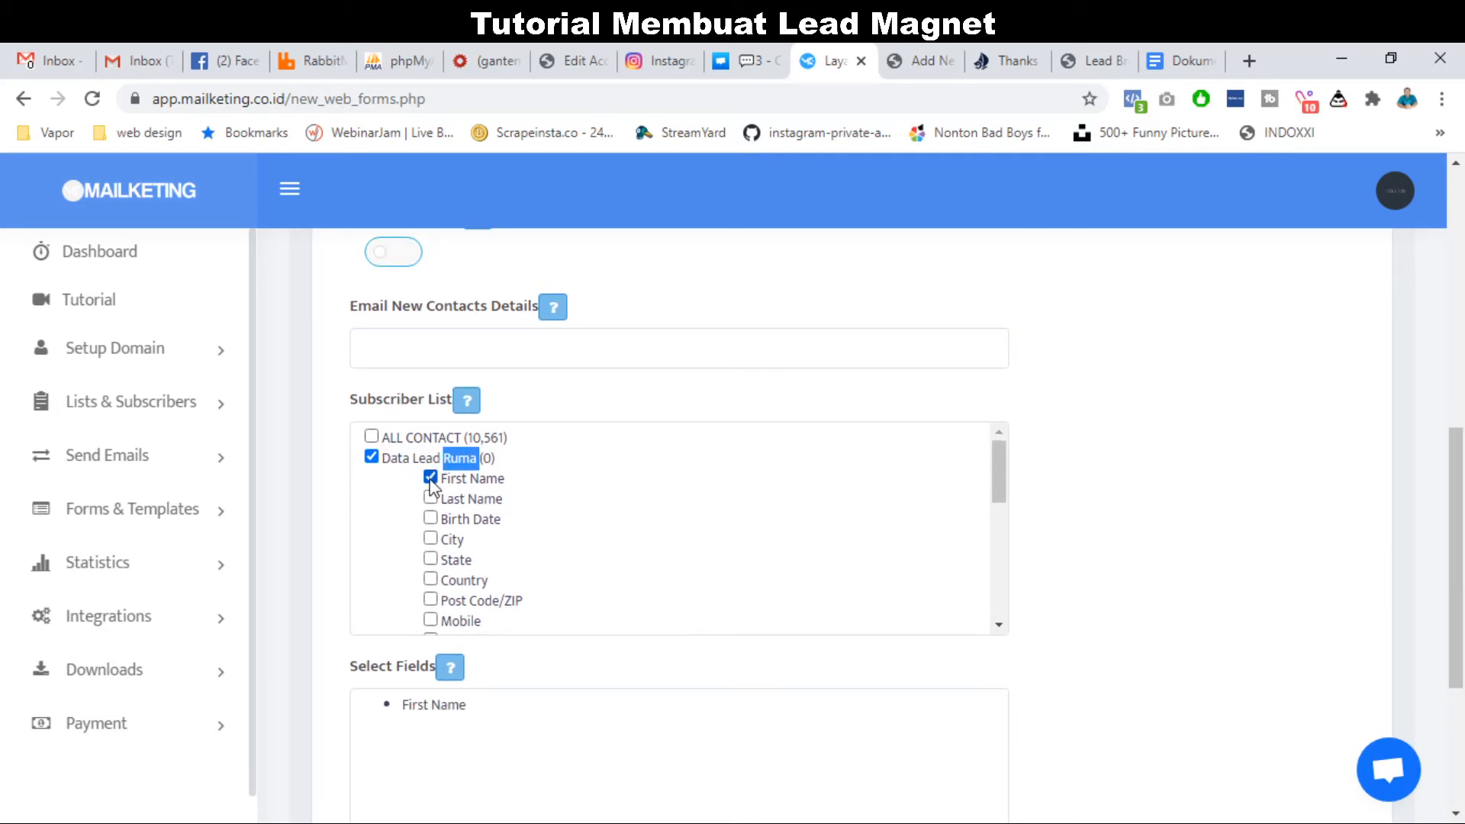
{"action": "scroll", "coordinate": [392, 551], "scroll_direction": "down", "scroll_amount": 1}
{"action": "scroll", "coordinate": [392, 551], "scroll_direction": "down", "scroll_amount": 2}
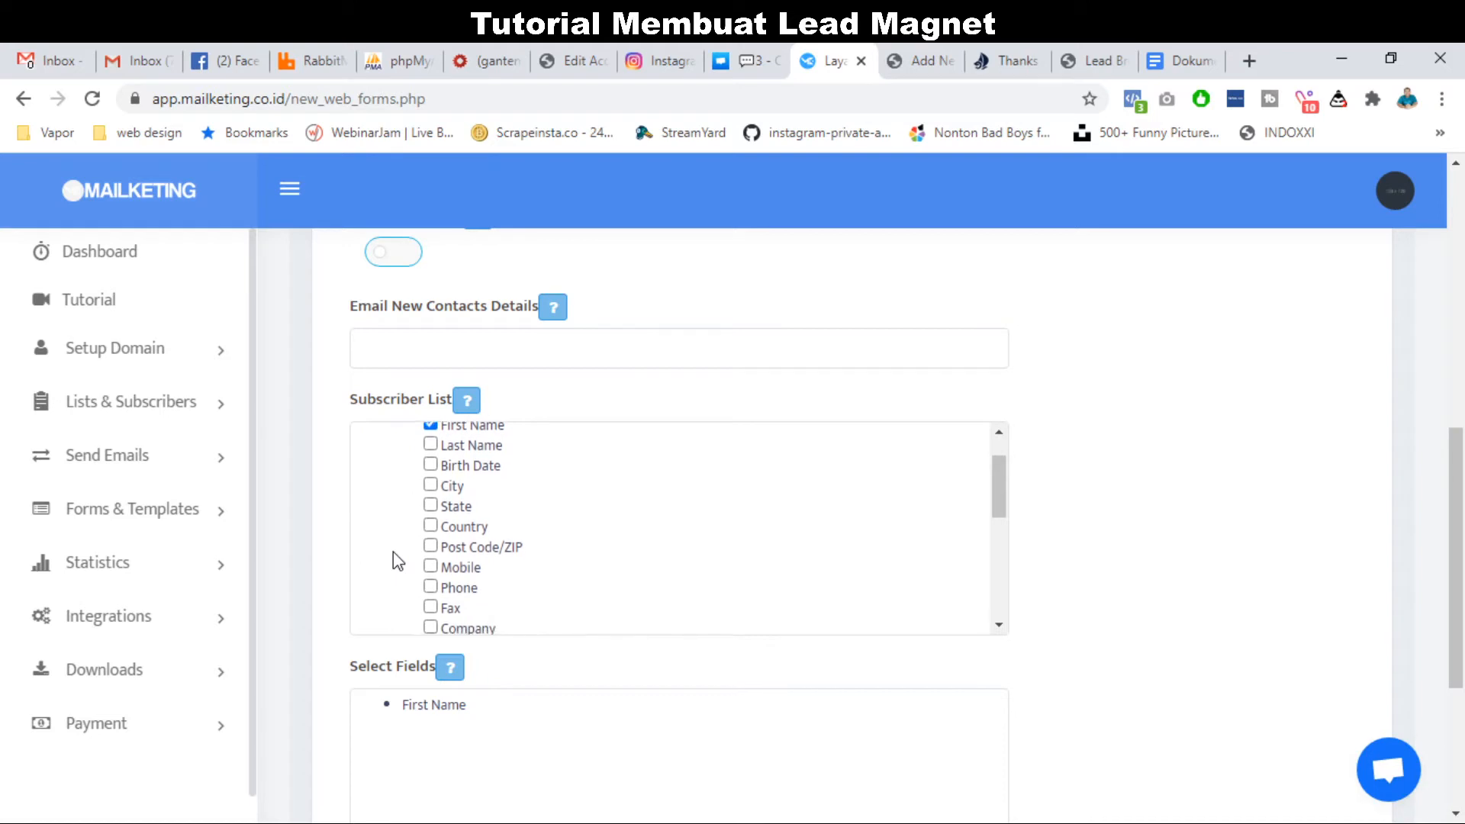
{"action": "left_click", "coordinate": [430, 544]}
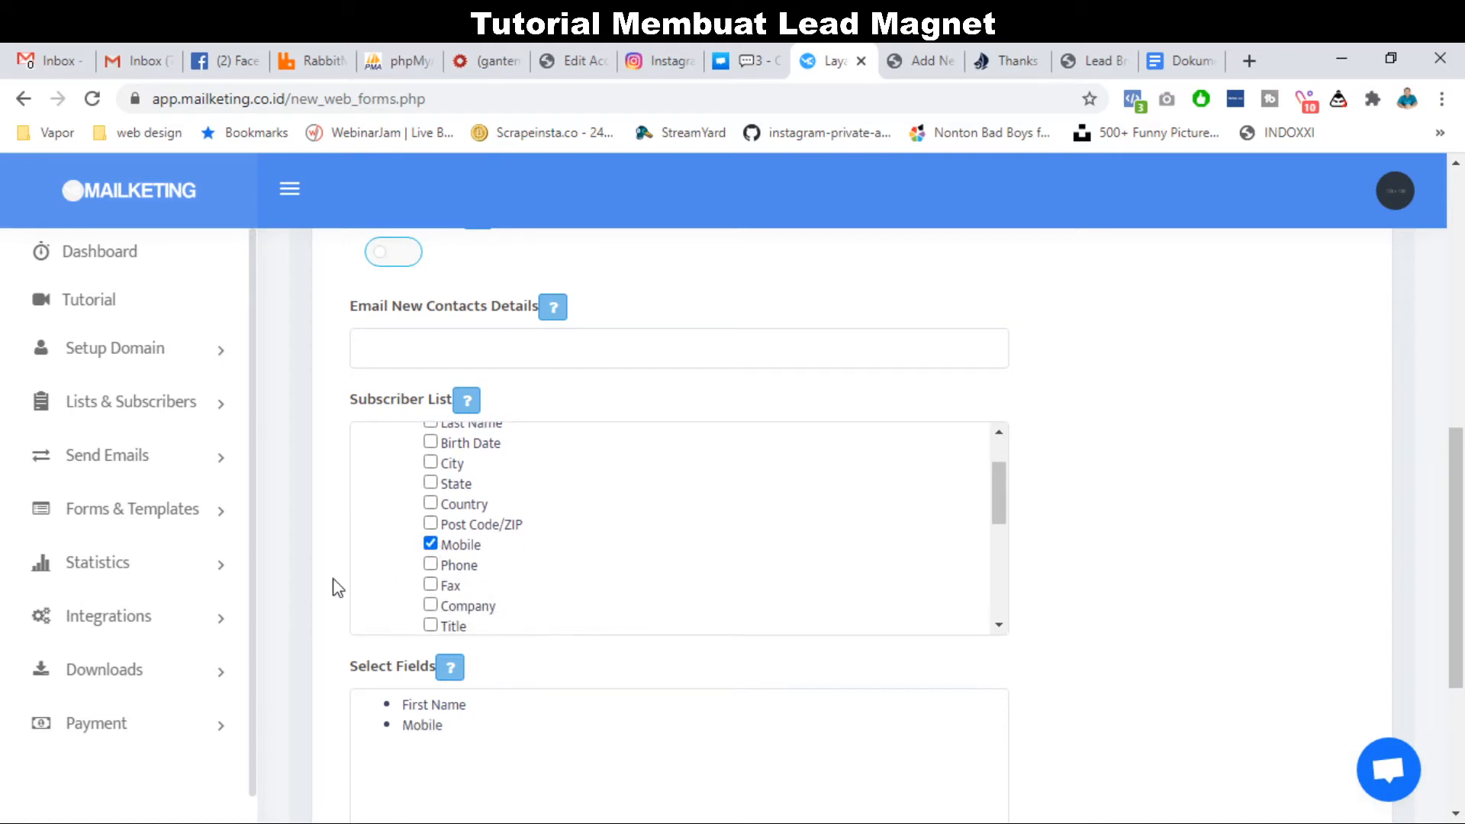
{"action": "scroll", "coordinate": [296, 611], "scroll_direction": "down", "scroll_amount": 1}
{"action": "scroll", "coordinate": [385, 538], "scroll_direction": "up", "scroll_amount": 2}
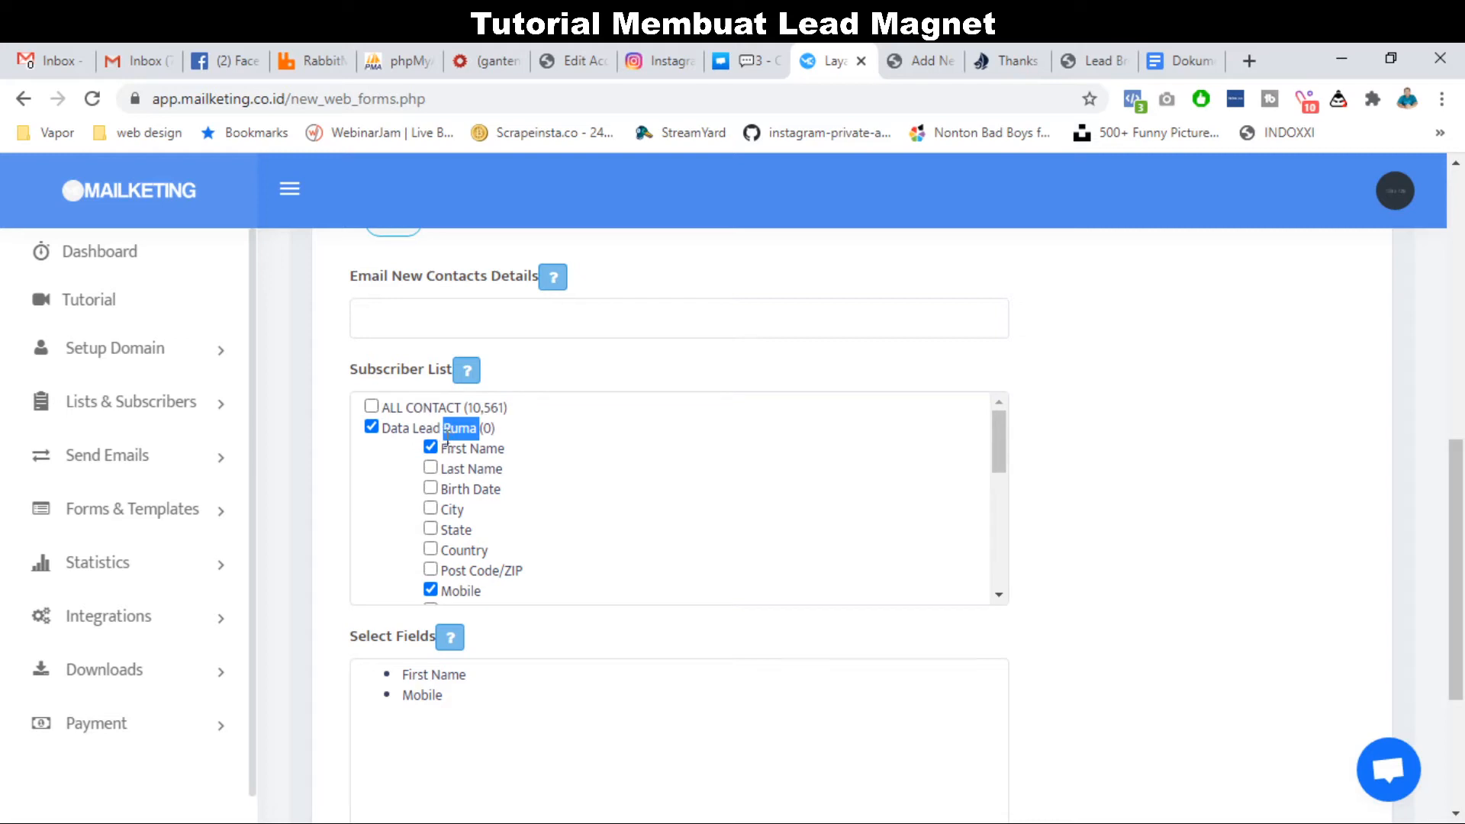
{"action": "scroll", "coordinate": [386, 494], "scroll_direction": "down", "scroll_amount": 2}
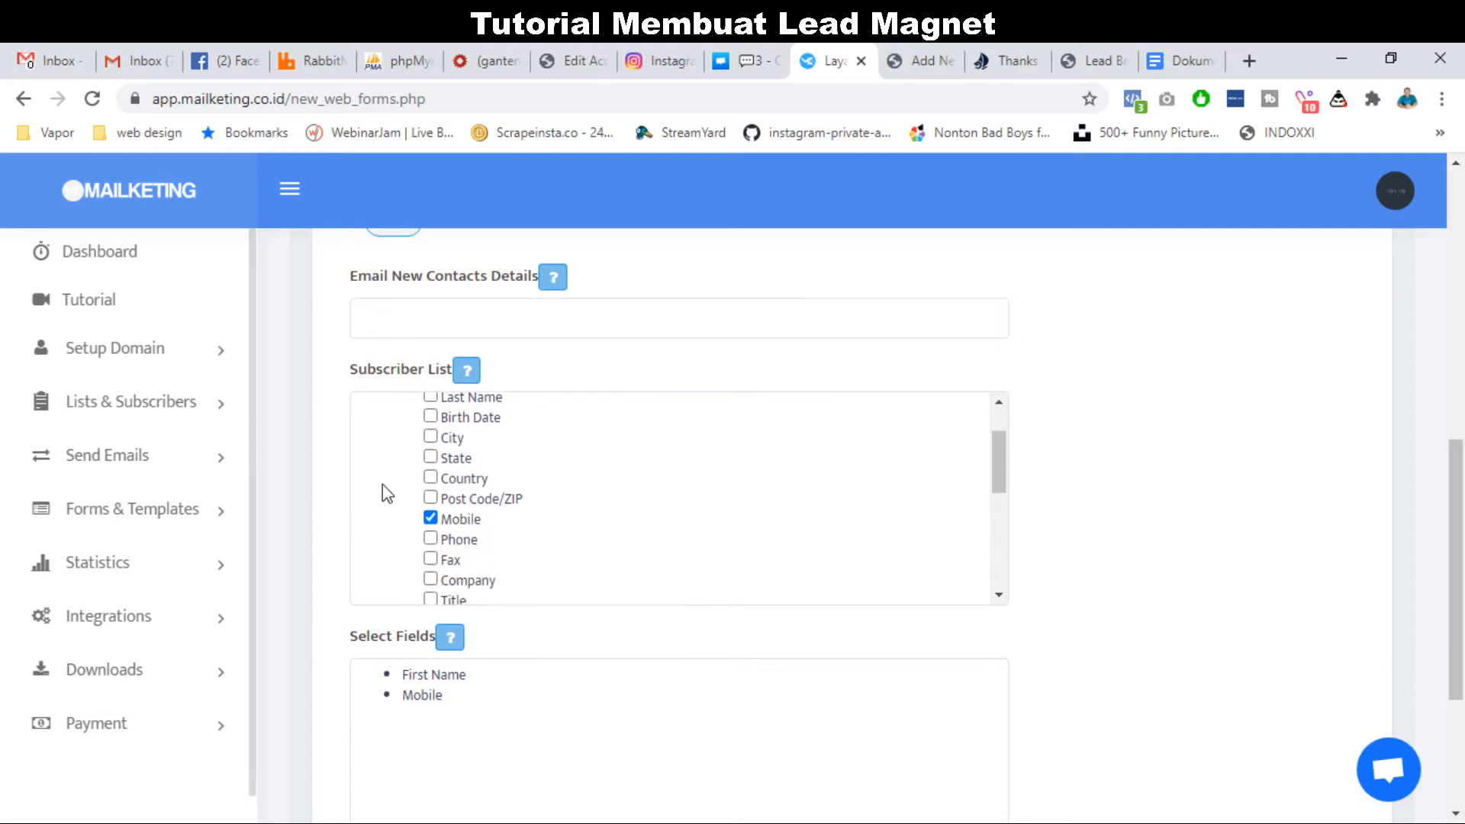
{"action": "scroll", "coordinate": [296, 603], "scroll_direction": "down", "scroll_amount": 2}
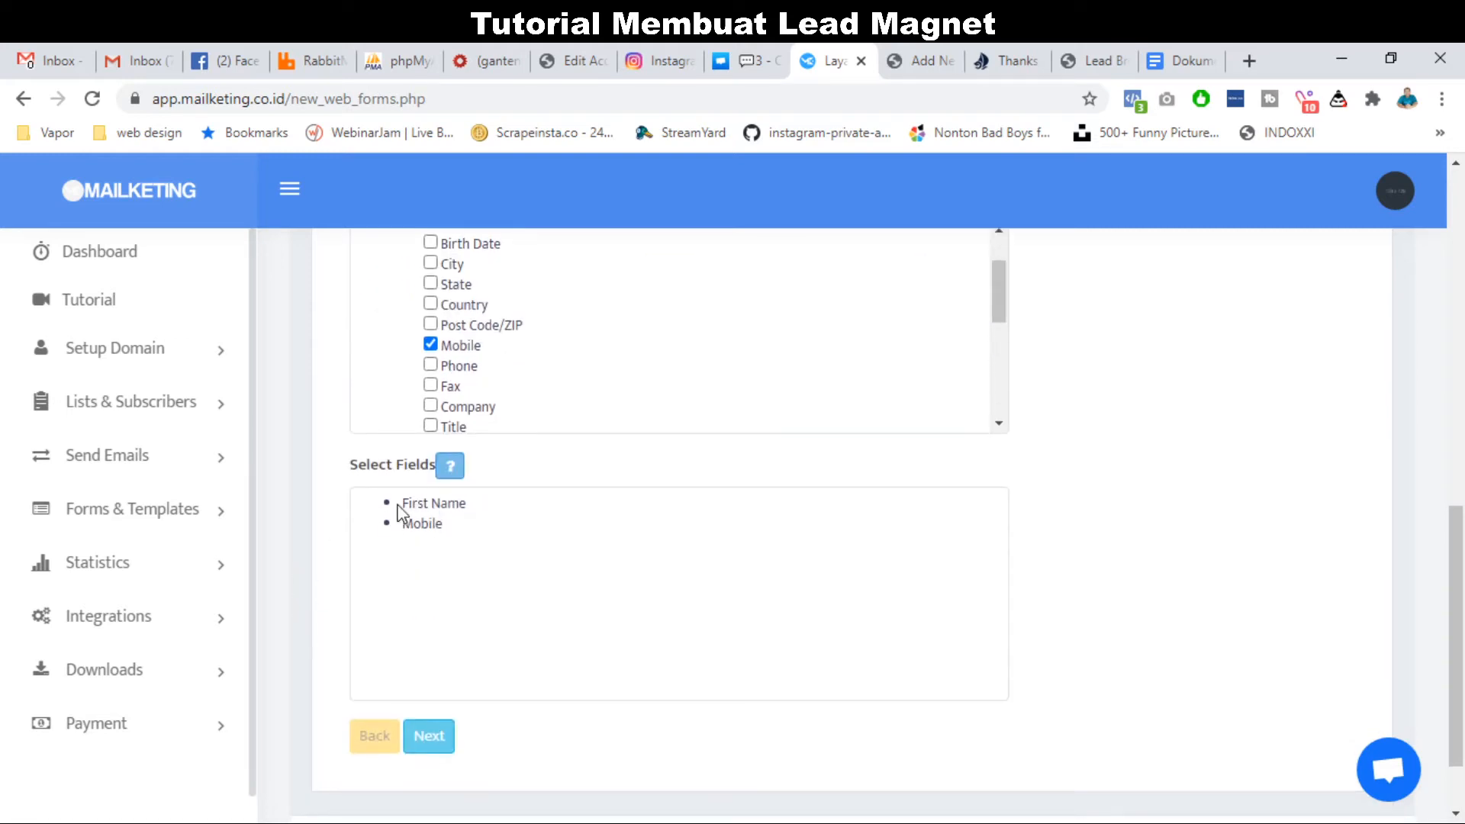
{"action": "left_click_drag", "start_coordinate": [401, 502], "coordinate": [461, 526]}
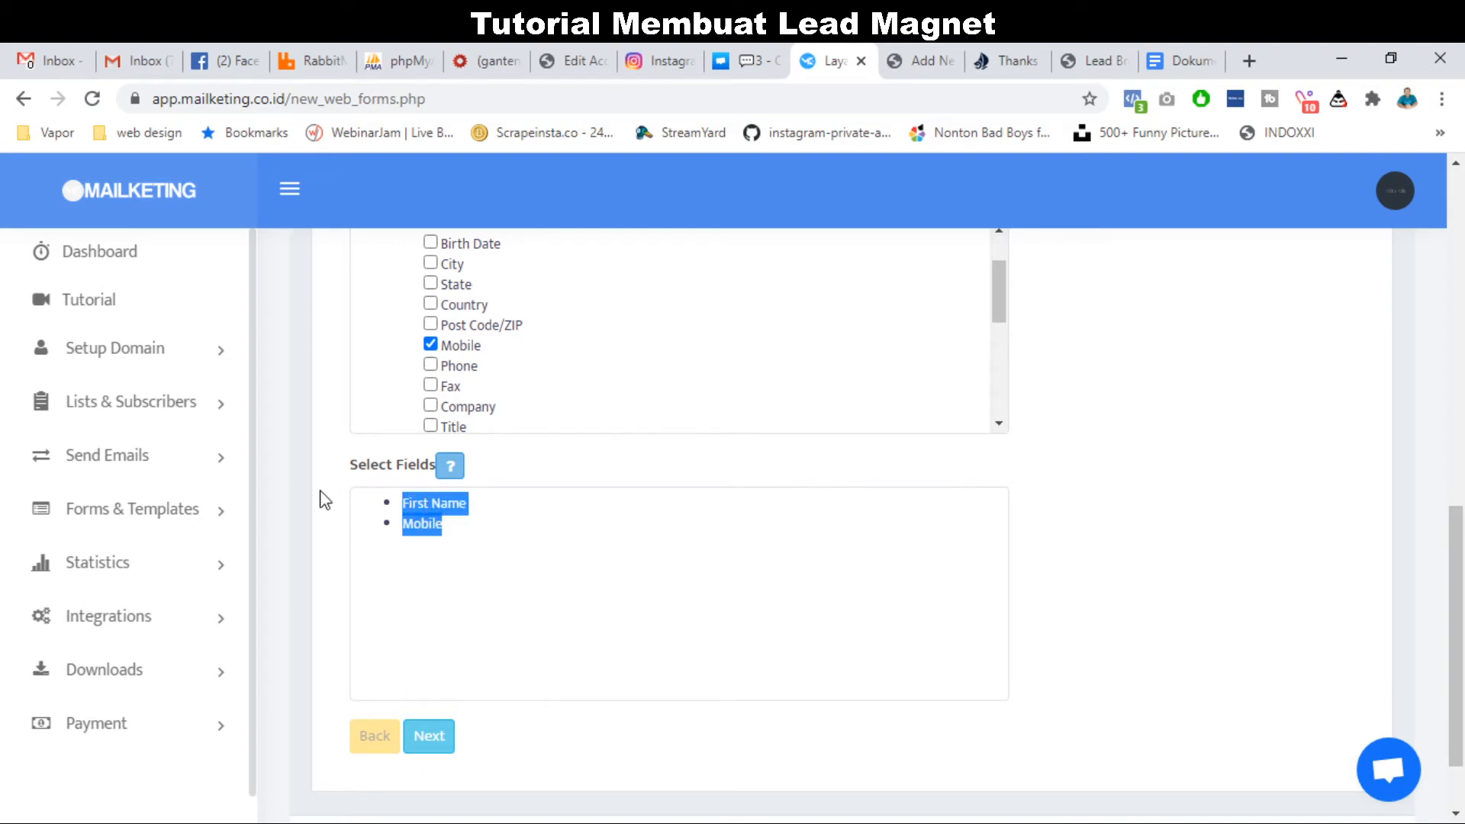
Advance through the Confirmation step to the Thank You step.
{"action": "scroll", "coordinate": [320, 500], "scroll_direction": "up", "scroll_amount": 5}
{"action": "scroll", "coordinate": [325, 499], "scroll_direction": "down", "scroll_amount": 4}
{"action": "scroll", "coordinate": [326, 499], "scroll_direction": "down", "scroll_amount": 3}
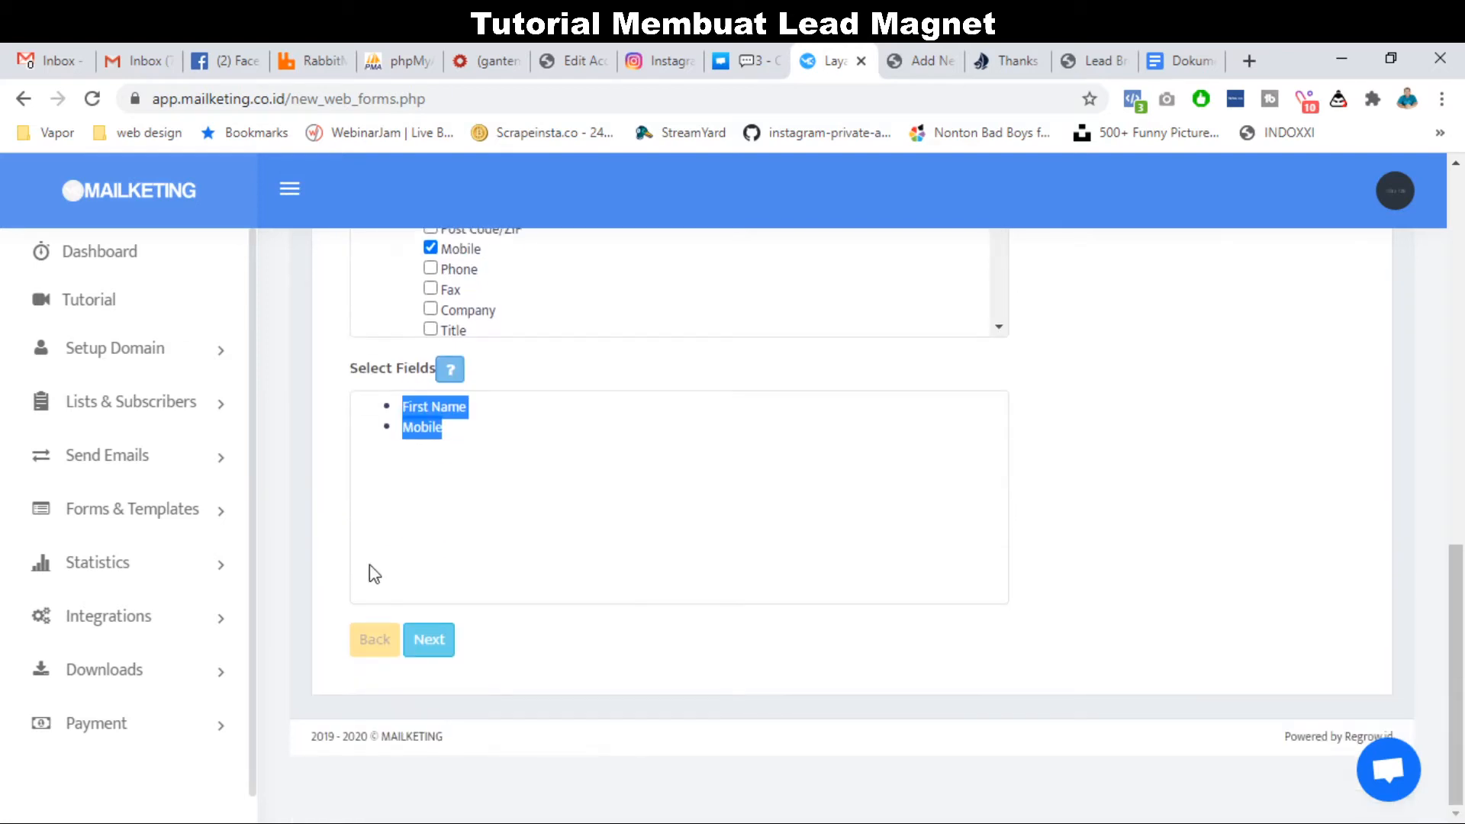
{"action": "left_click", "coordinate": [429, 637]}
{"action": "scroll", "coordinate": [320, 599], "scroll_direction": "down", "scroll_amount": 8}
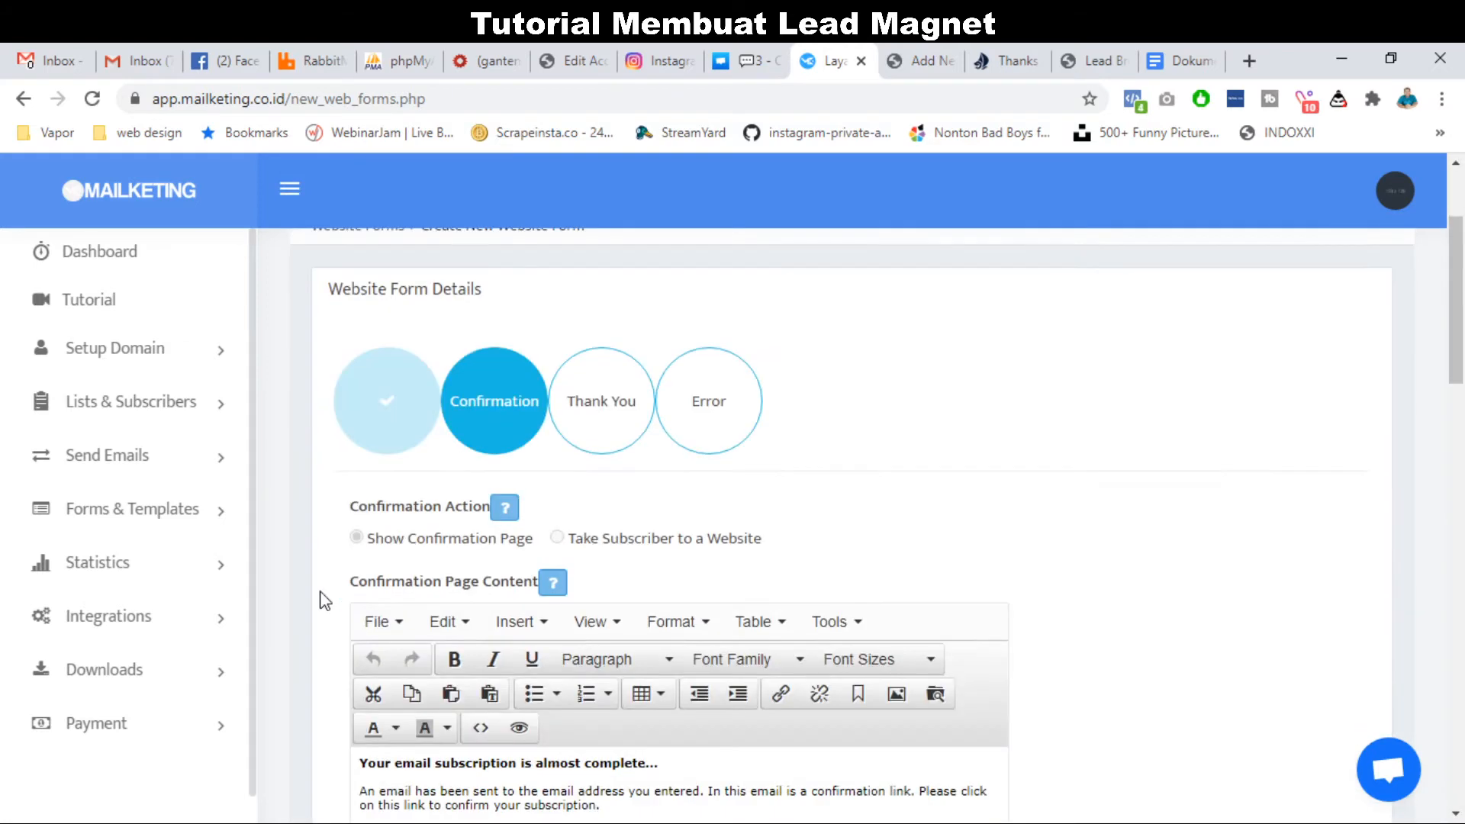
{"action": "scroll", "coordinate": [324, 600], "scroll_direction": "down", "scroll_amount": 16}
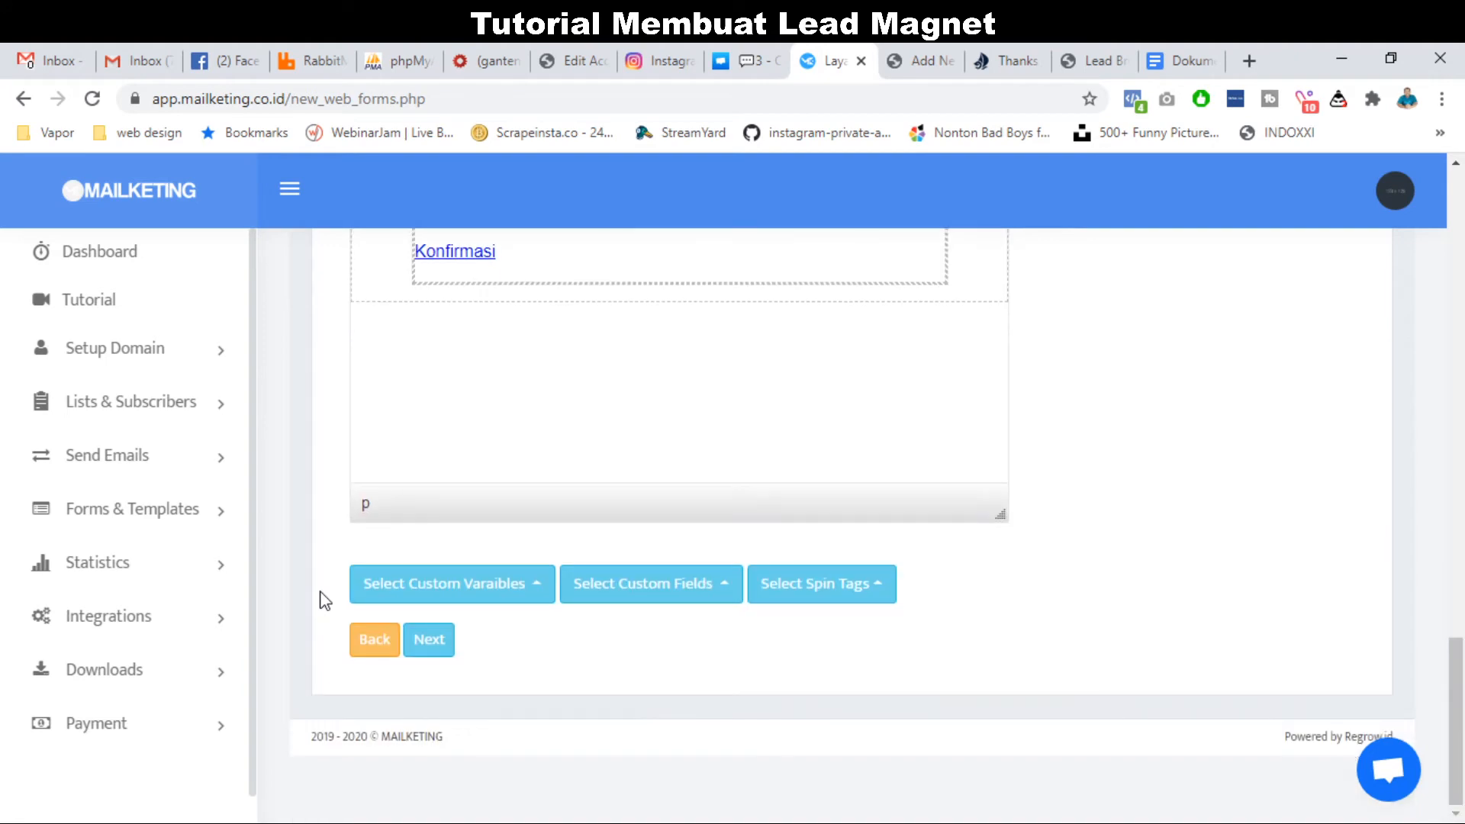
{"action": "left_click", "coordinate": [446, 638]}
{"action": "scroll", "coordinate": [282, 635], "scroll_direction": "down", "scroll_amount": 3}
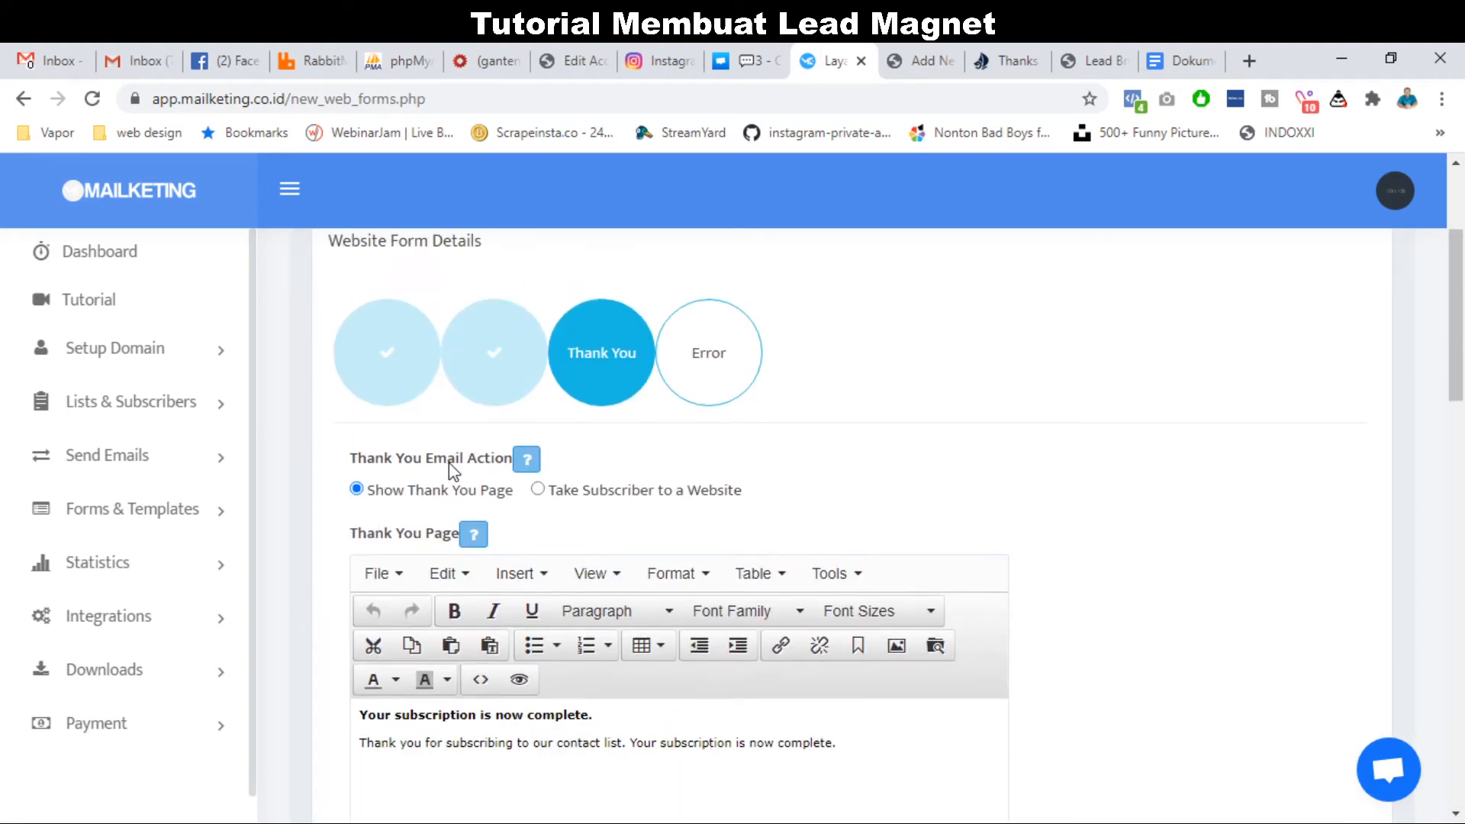
{"action": "triple_click", "coordinate": [453, 465]}
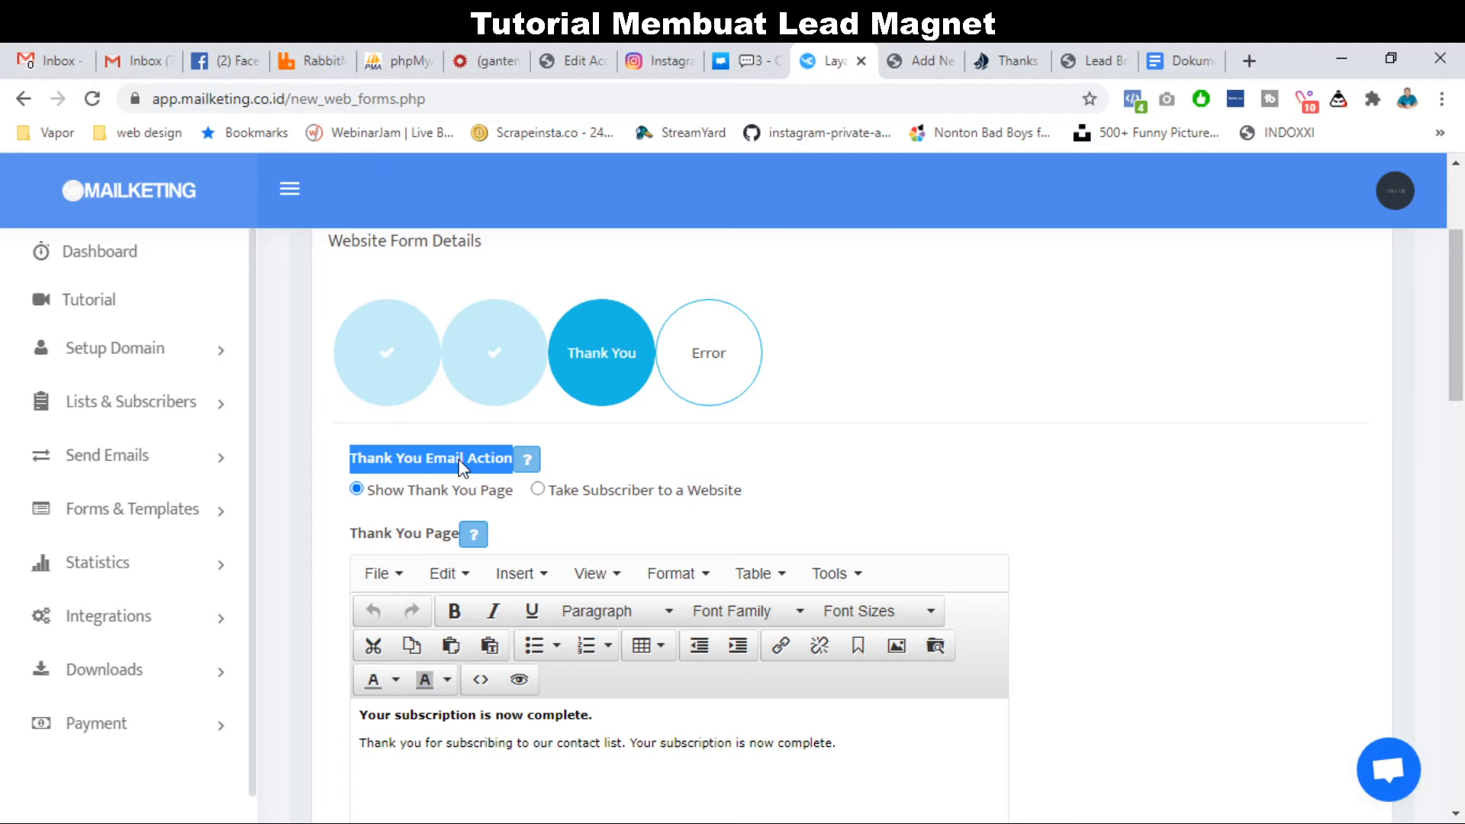
{"action": "left_click", "coordinate": [481, 465]}
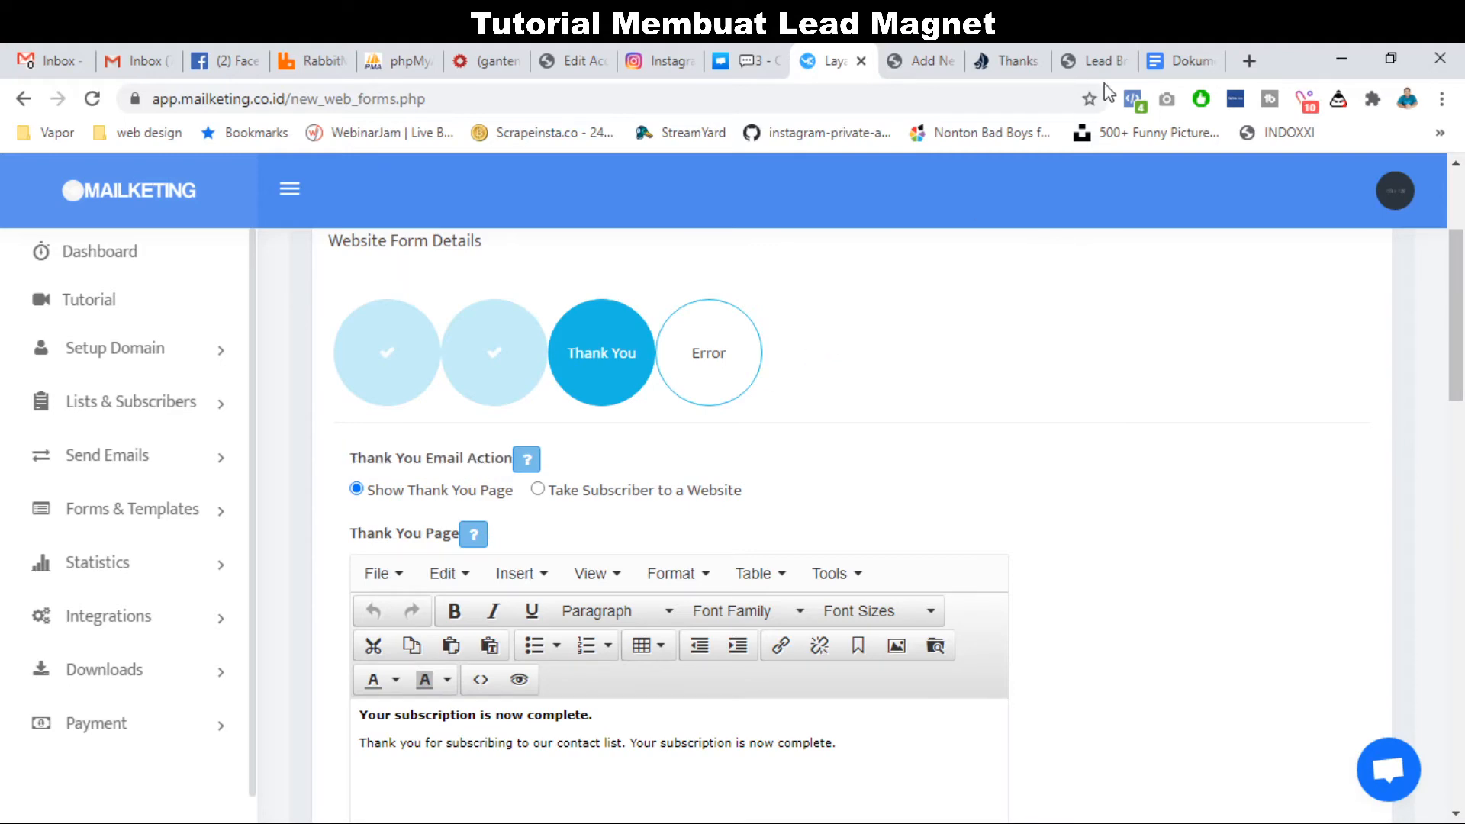
{"action": "left_click", "coordinate": [1018, 44]}
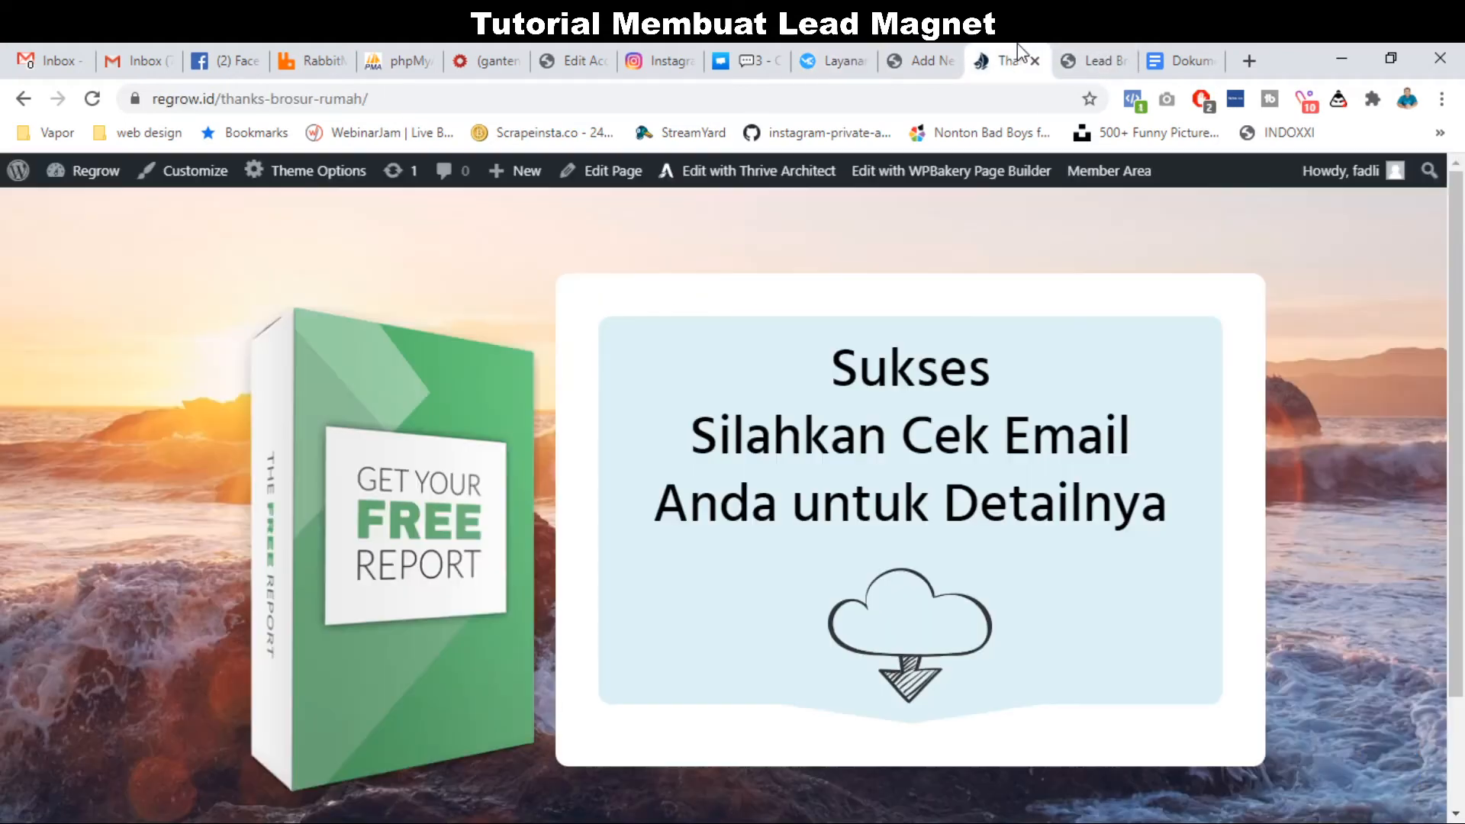
{"action": "left_click", "coordinate": [325, 90]}
{"action": "key", "text": "ctrl+c"}
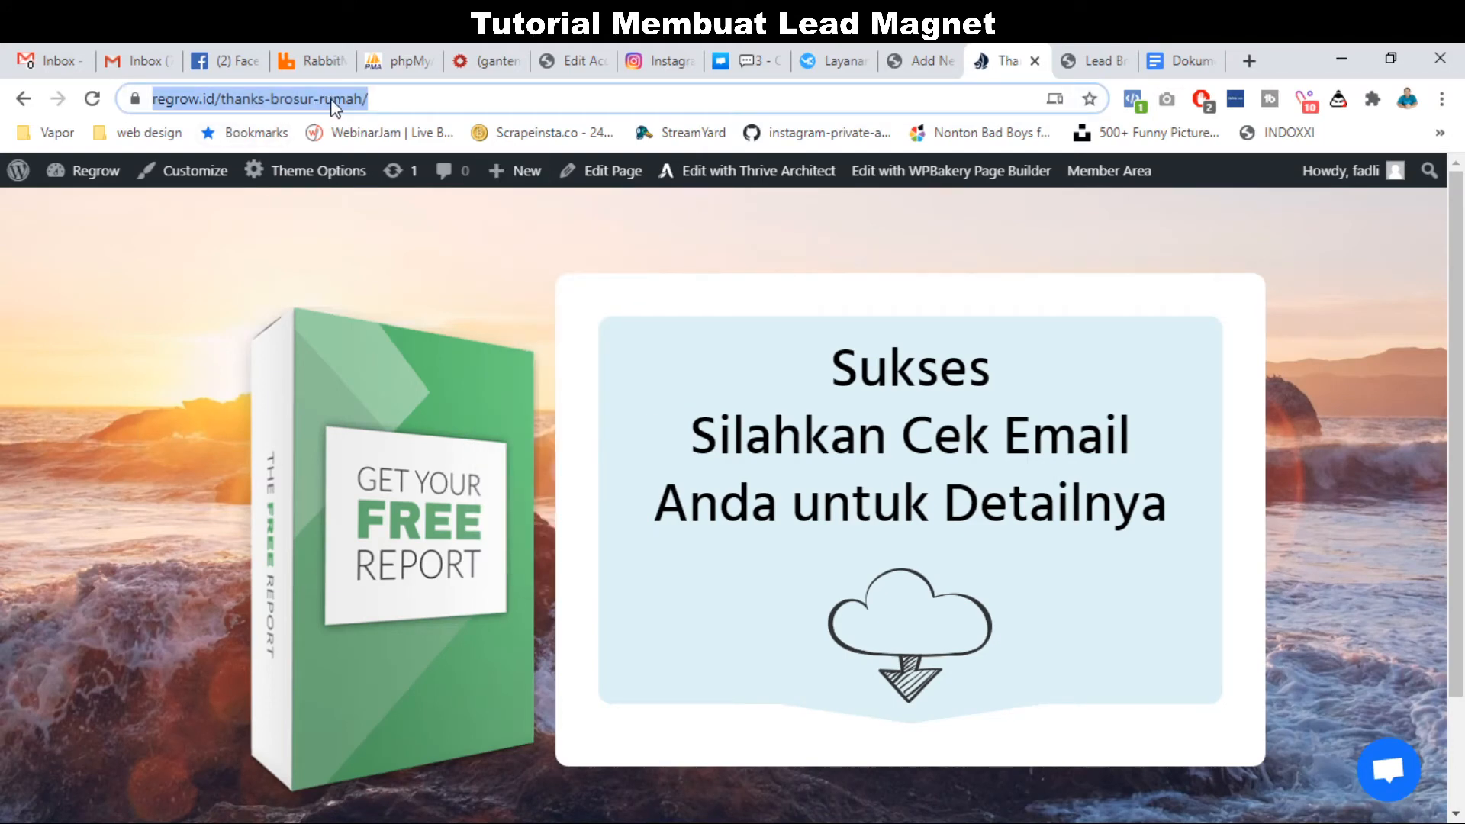
{"action": "left_click", "coordinate": [834, 49]}
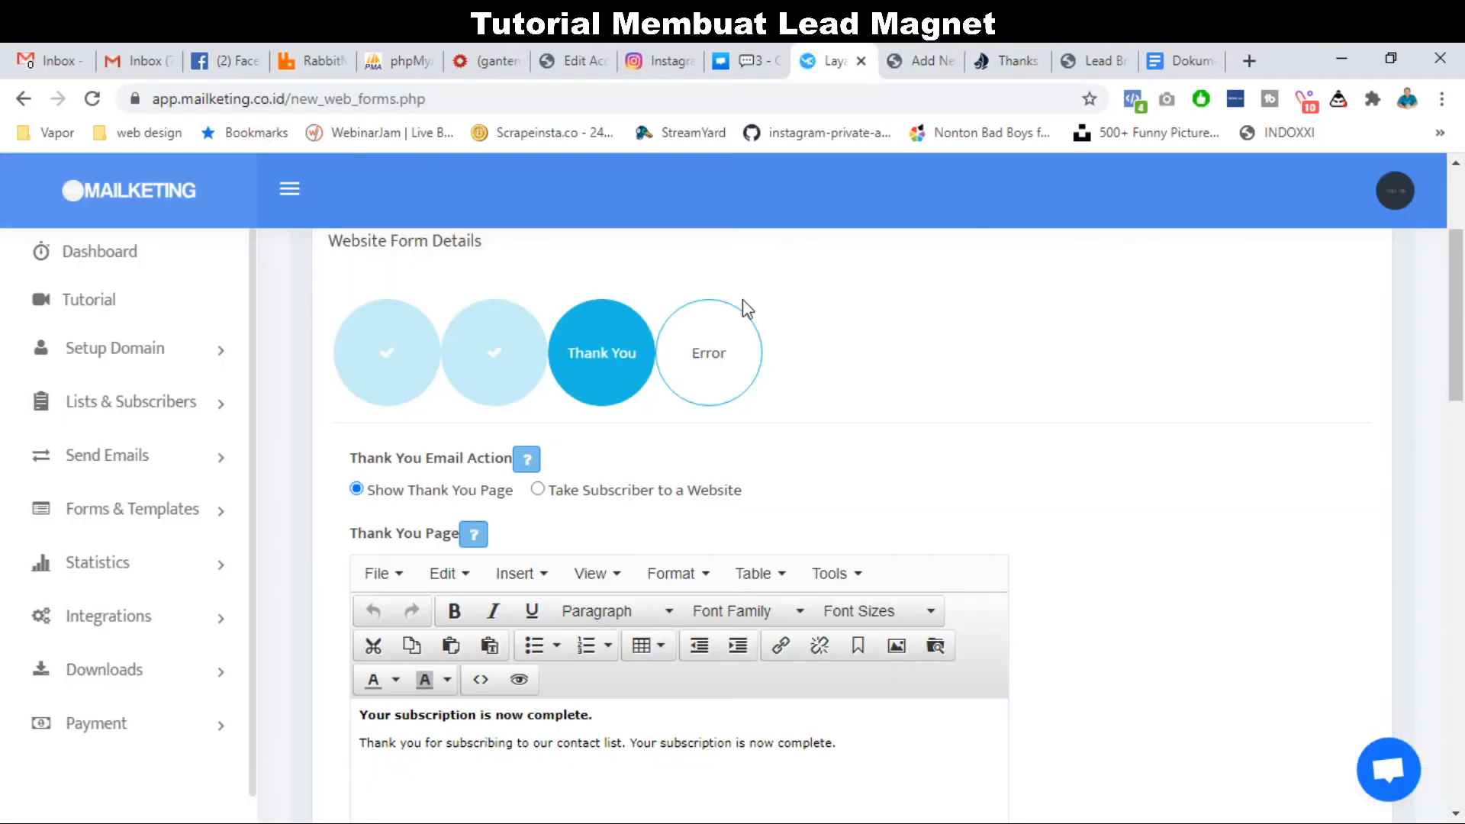
{"action": "left_click", "coordinate": [537, 491]}
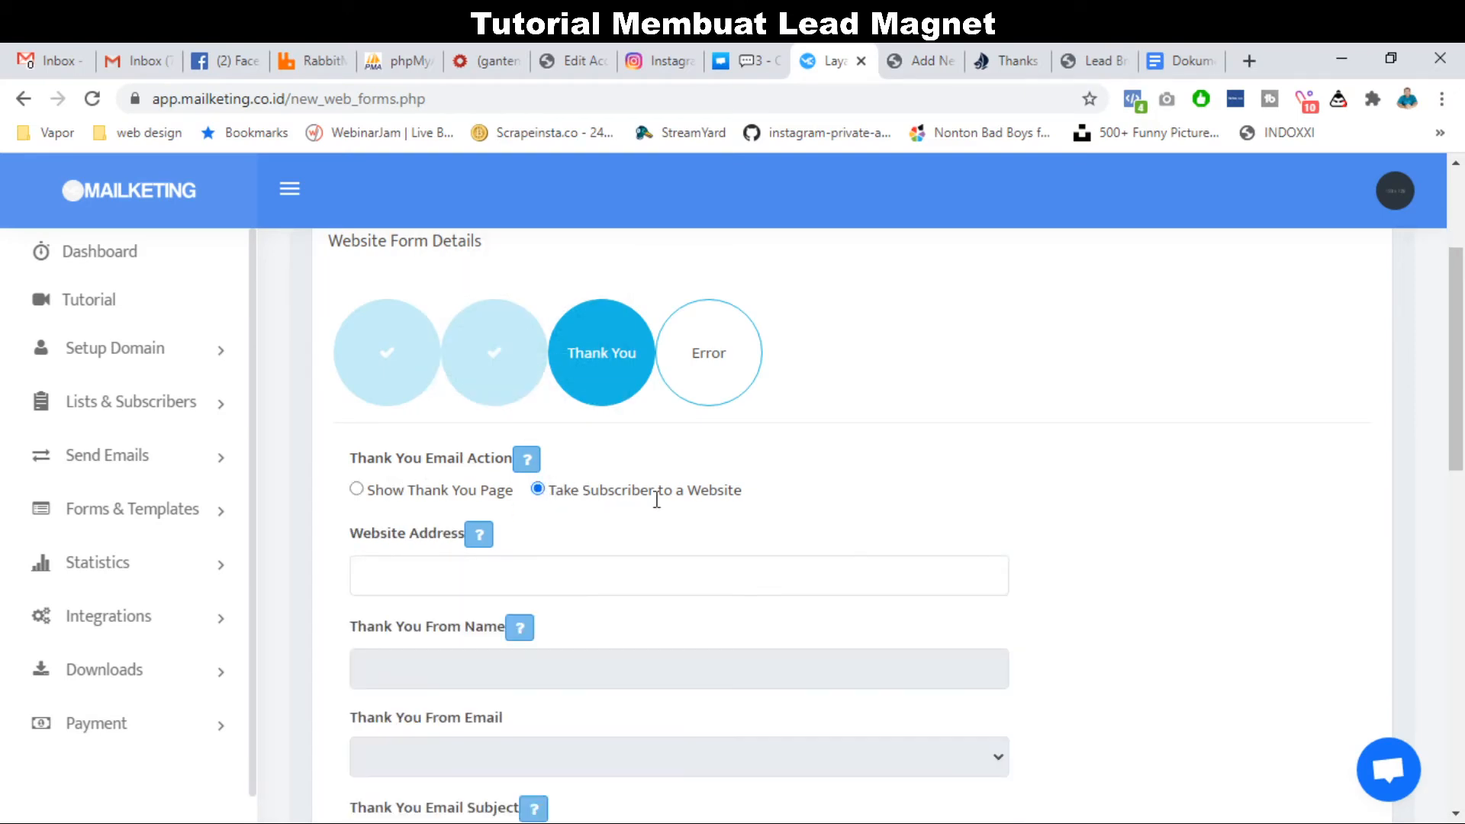
{"action": "left_click", "coordinate": [538, 576]}
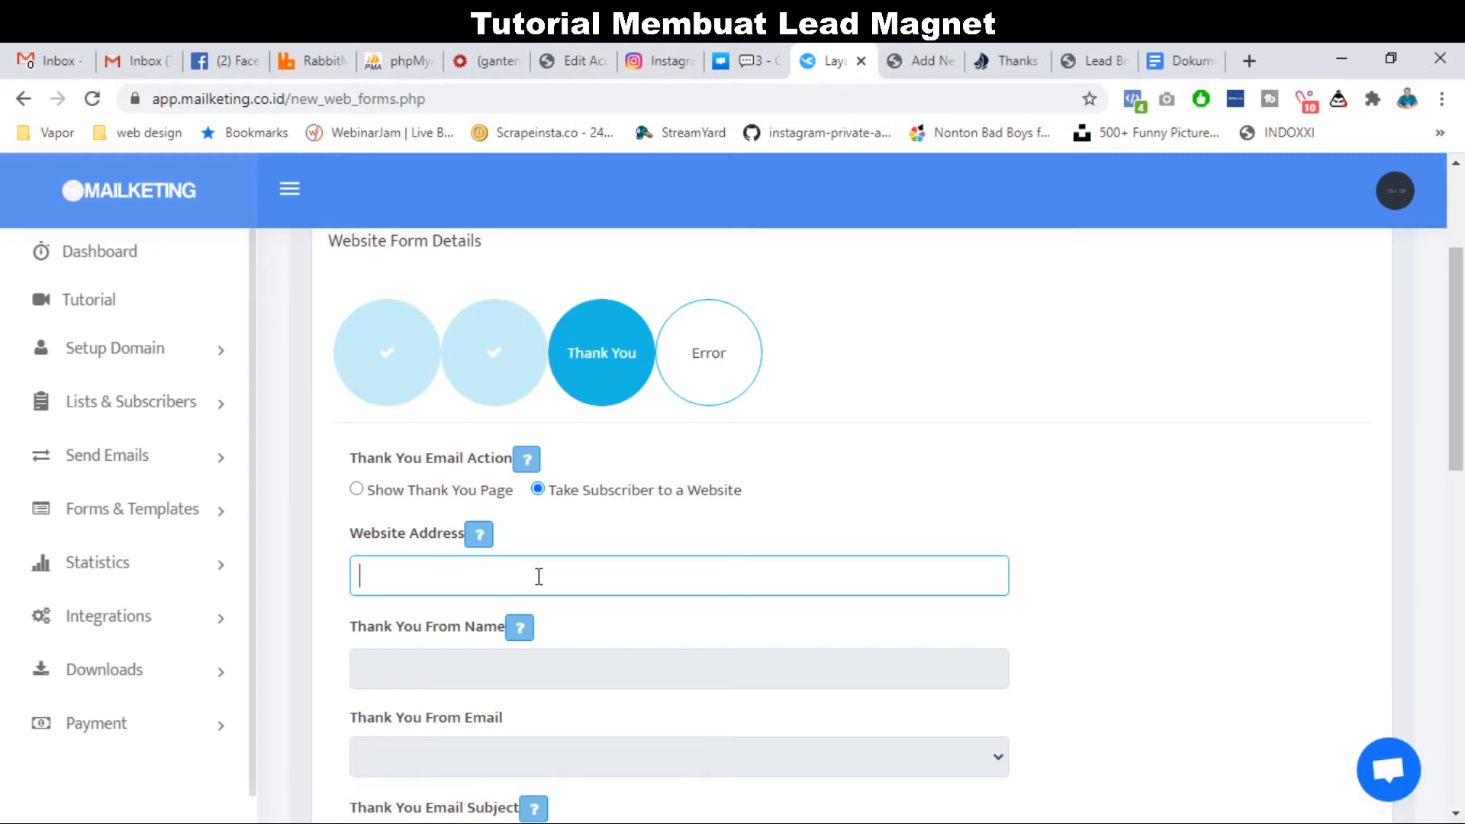
{"action": "key", "text": "ctrl+v"}
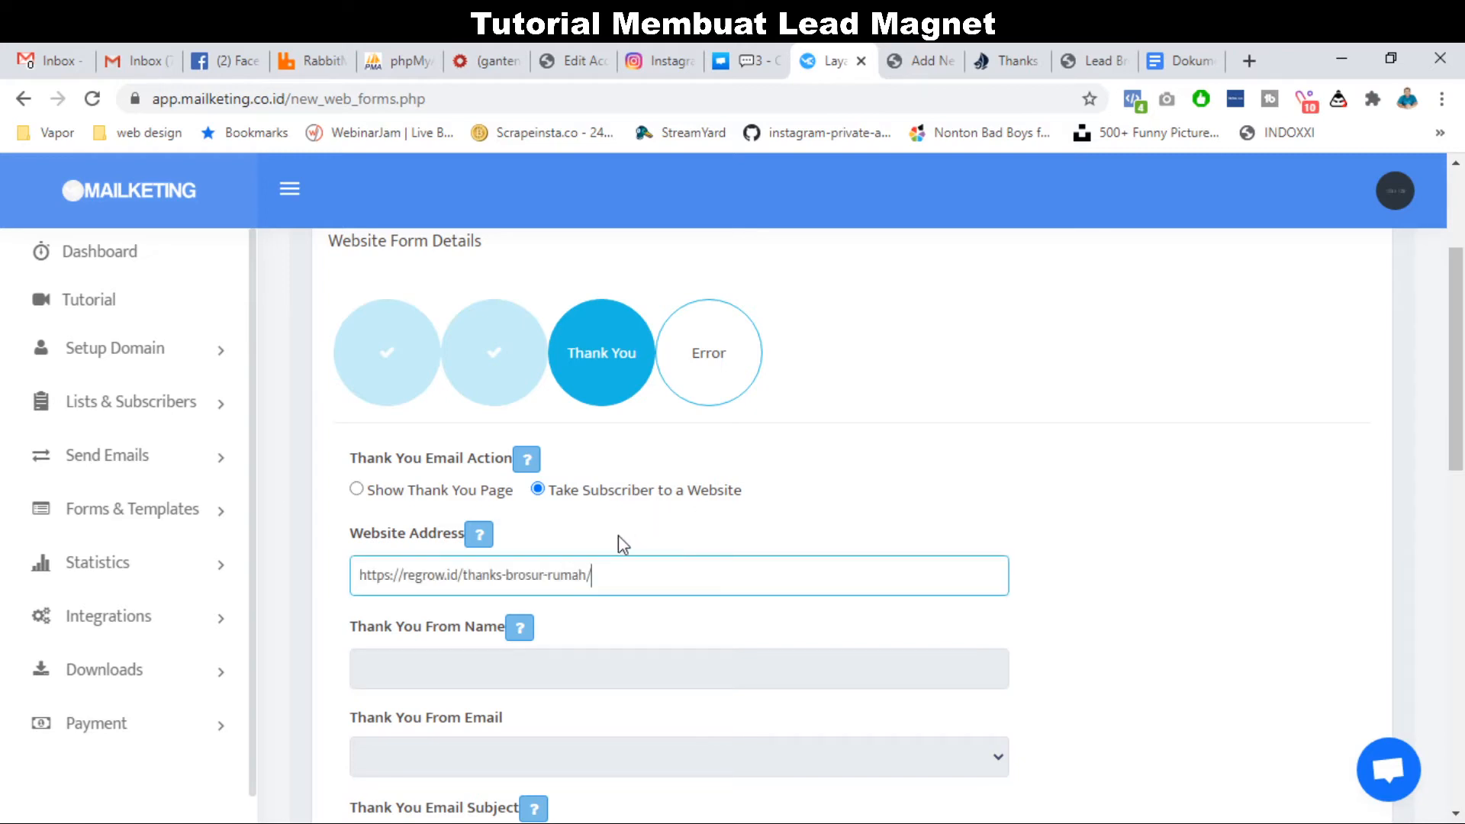
{"action": "scroll", "coordinate": [599, 561], "scroll_direction": "down", "scroll_amount": 3}
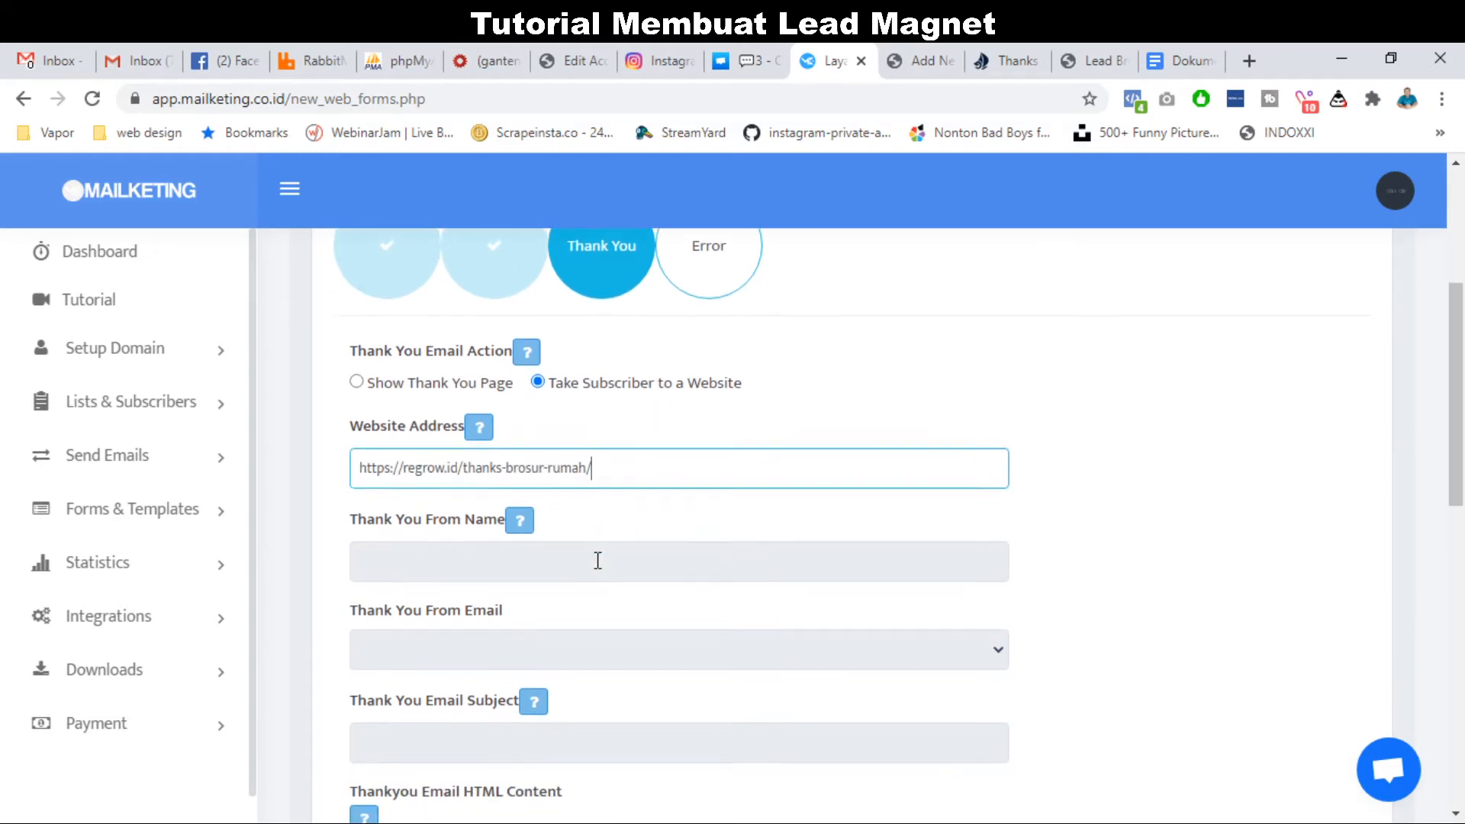
{"action": "scroll", "coordinate": [637, 458], "scroll_direction": "up", "scroll_amount": 1}
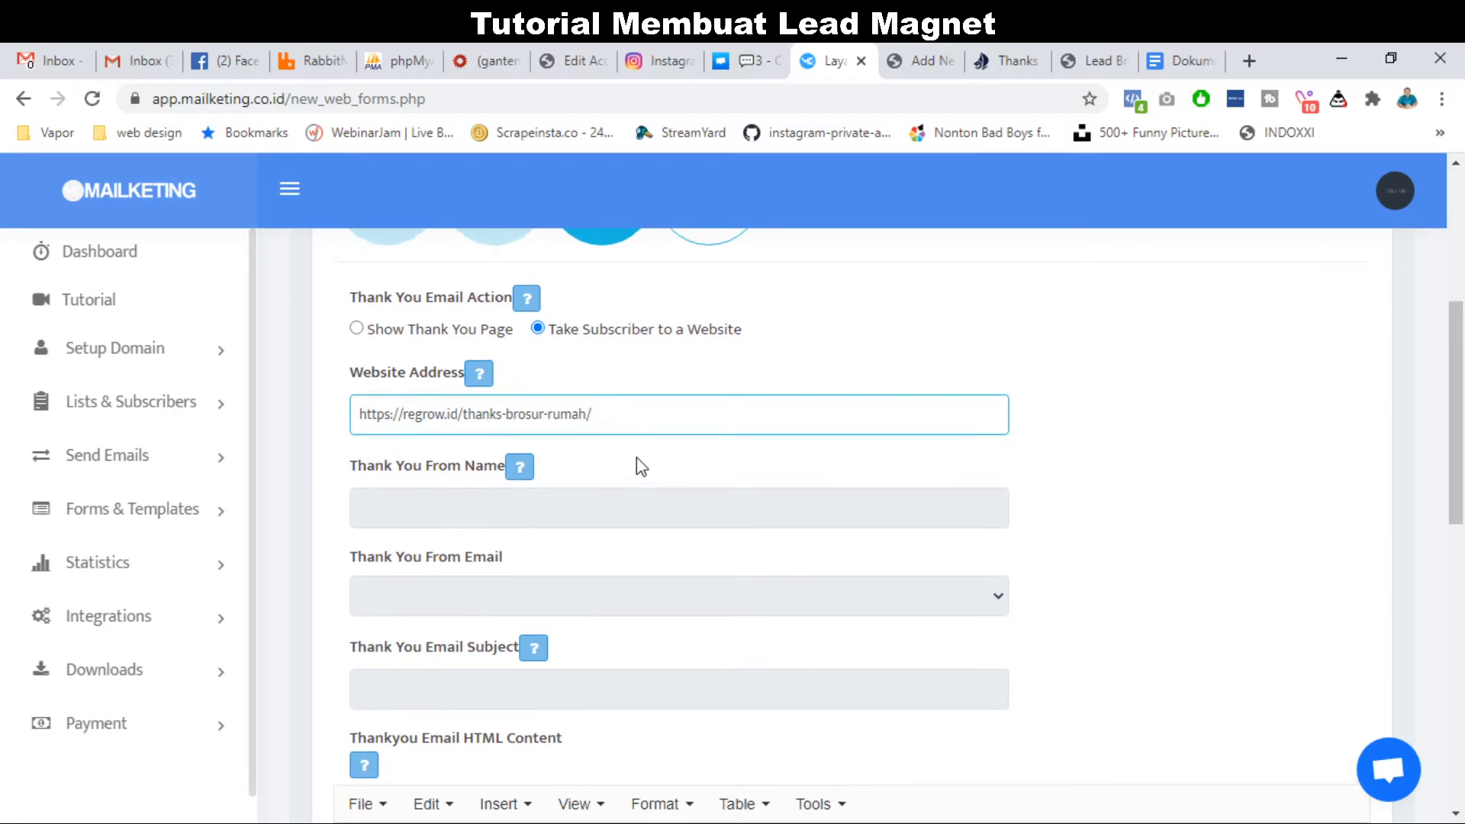
{"action": "scroll", "coordinate": [625, 492], "scroll_direction": "down", "scroll_amount": 1}
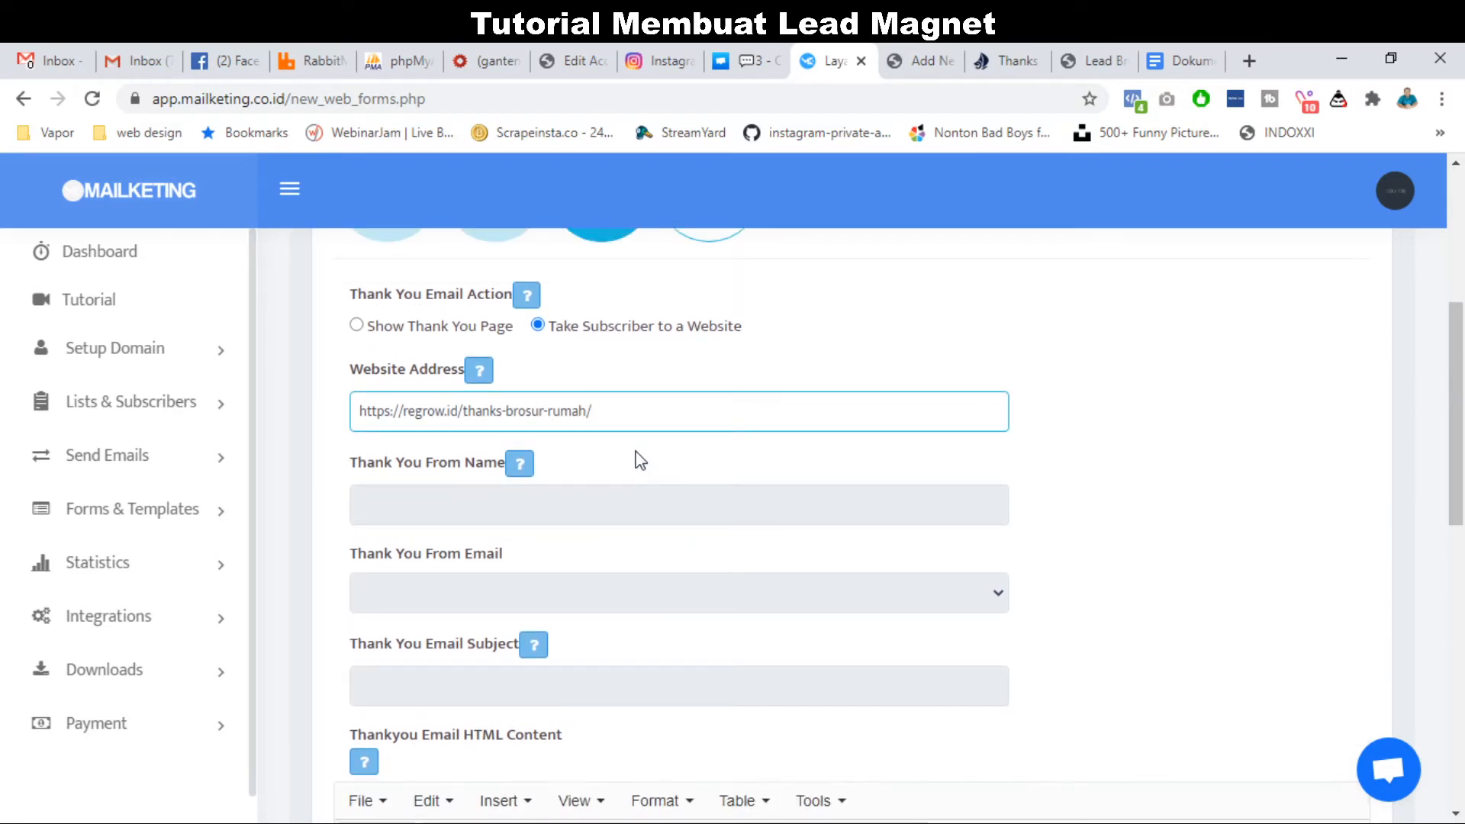
{"action": "scroll", "coordinate": [640, 461], "scroll_direction": "down", "scroll_amount": 7}
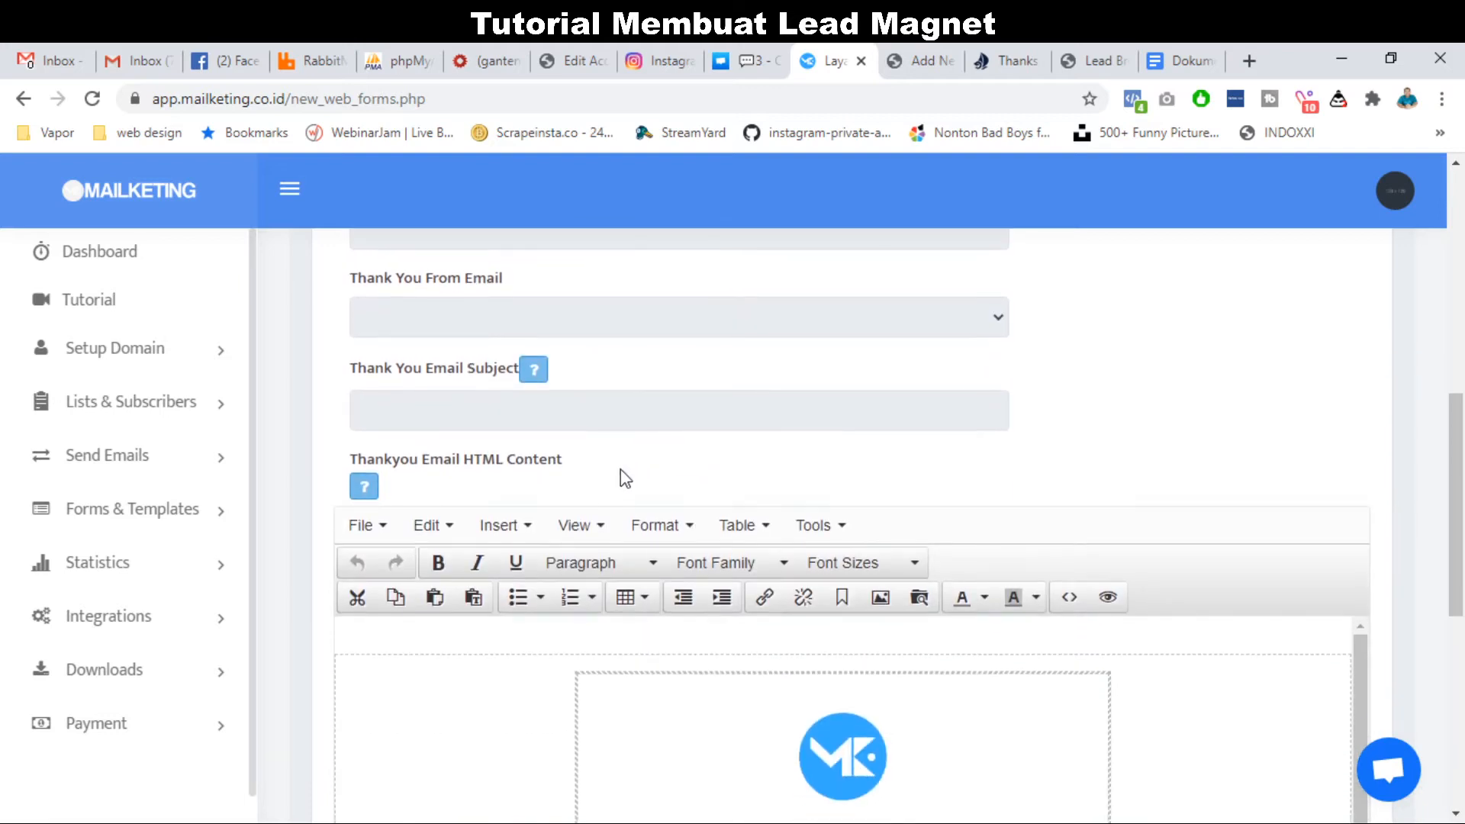
{"action": "scroll", "coordinate": [310, 595], "scroll_direction": "down", "scroll_amount": 3}
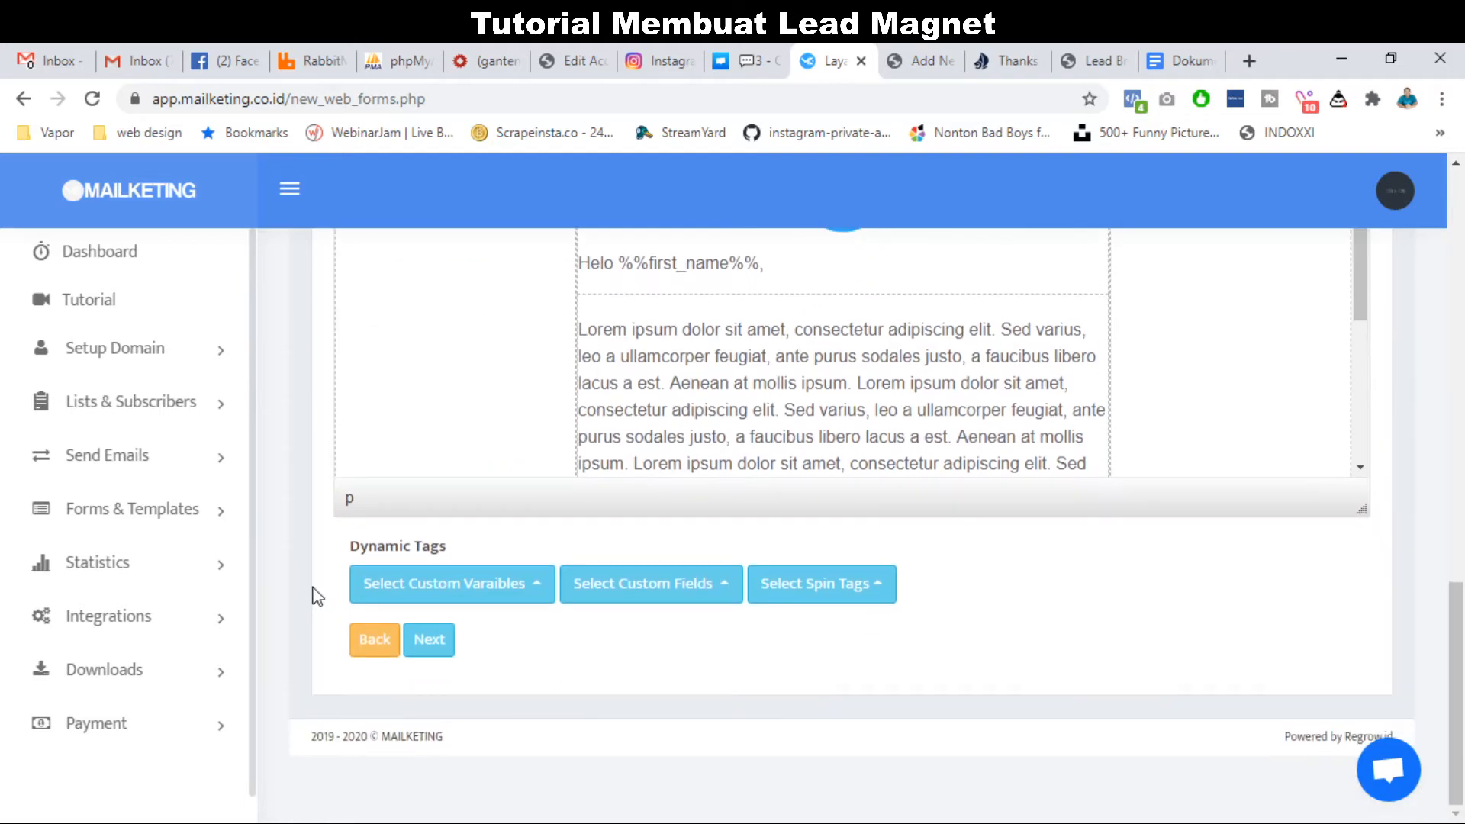
Move on to the Error step and submit the finished web form.
{"action": "left_click", "coordinate": [429, 638]}
{"action": "scroll", "coordinate": [350, 598], "scroll_direction": "down", "scroll_amount": 4}
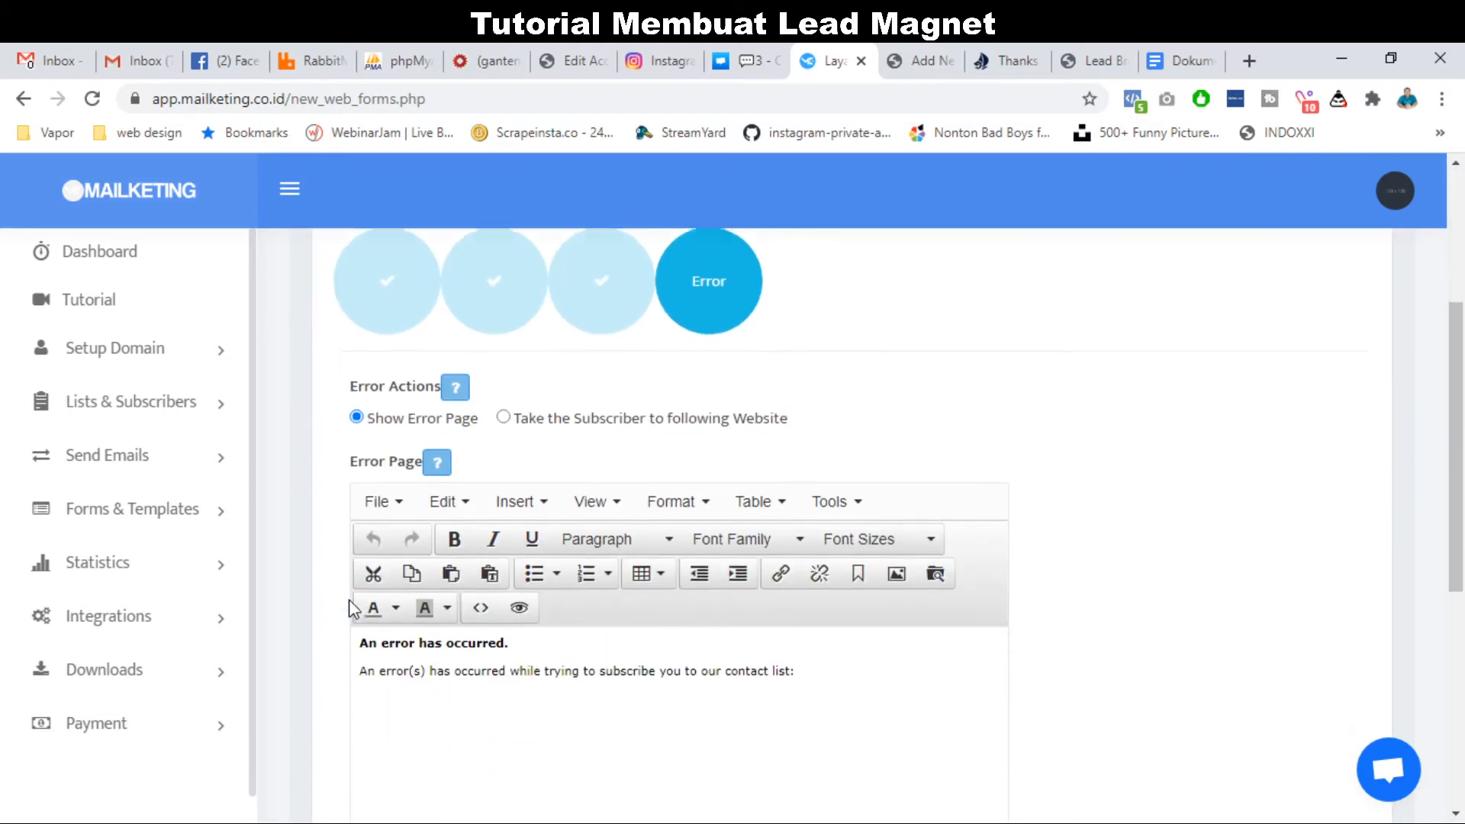
{"action": "scroll", "coordinate": [321, 673], "scroll_direction": "down", "scroll_amount": 5}
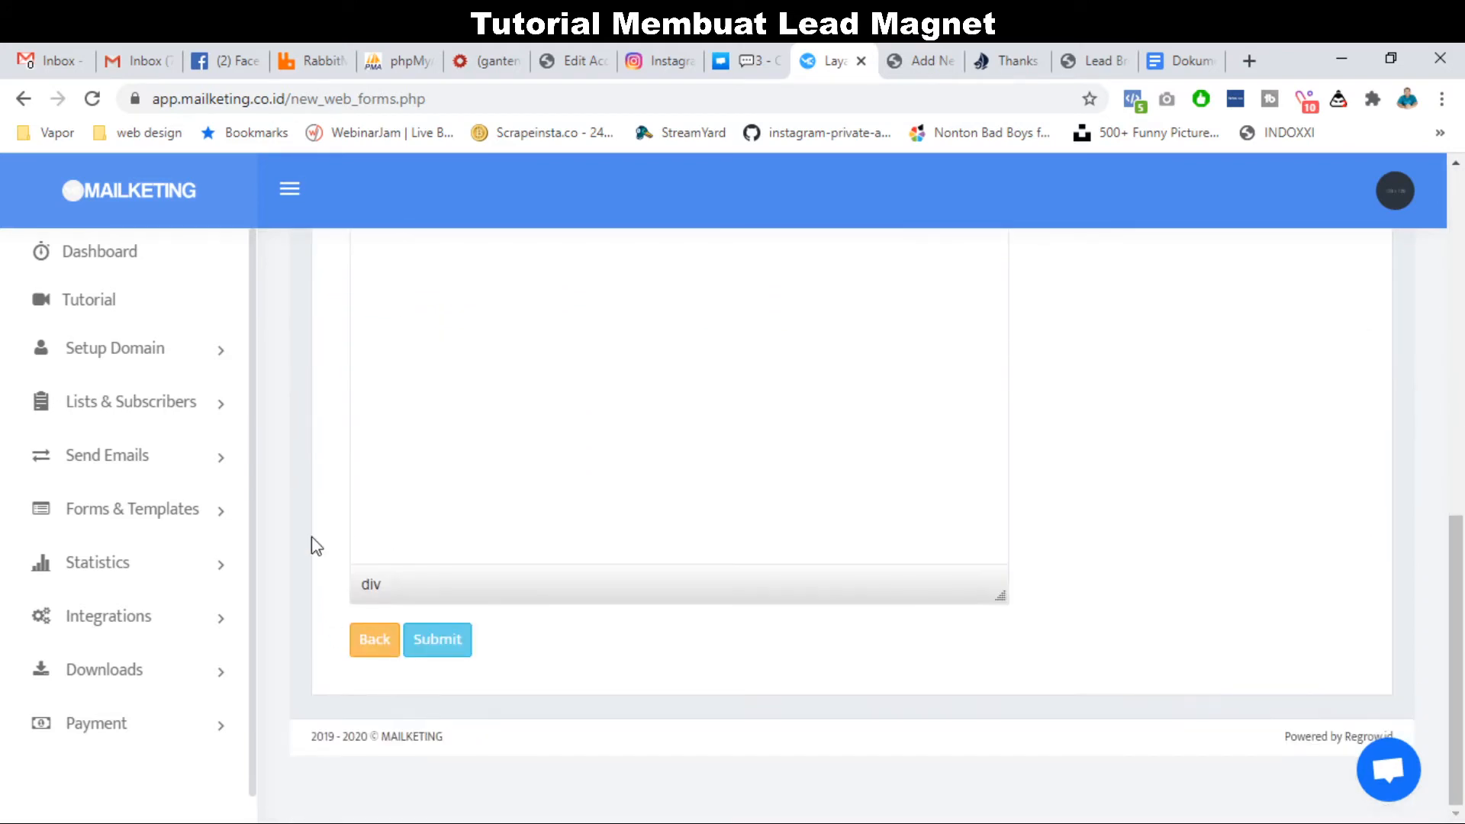
{"action": "left_click", "coordinate": [460, 640]}
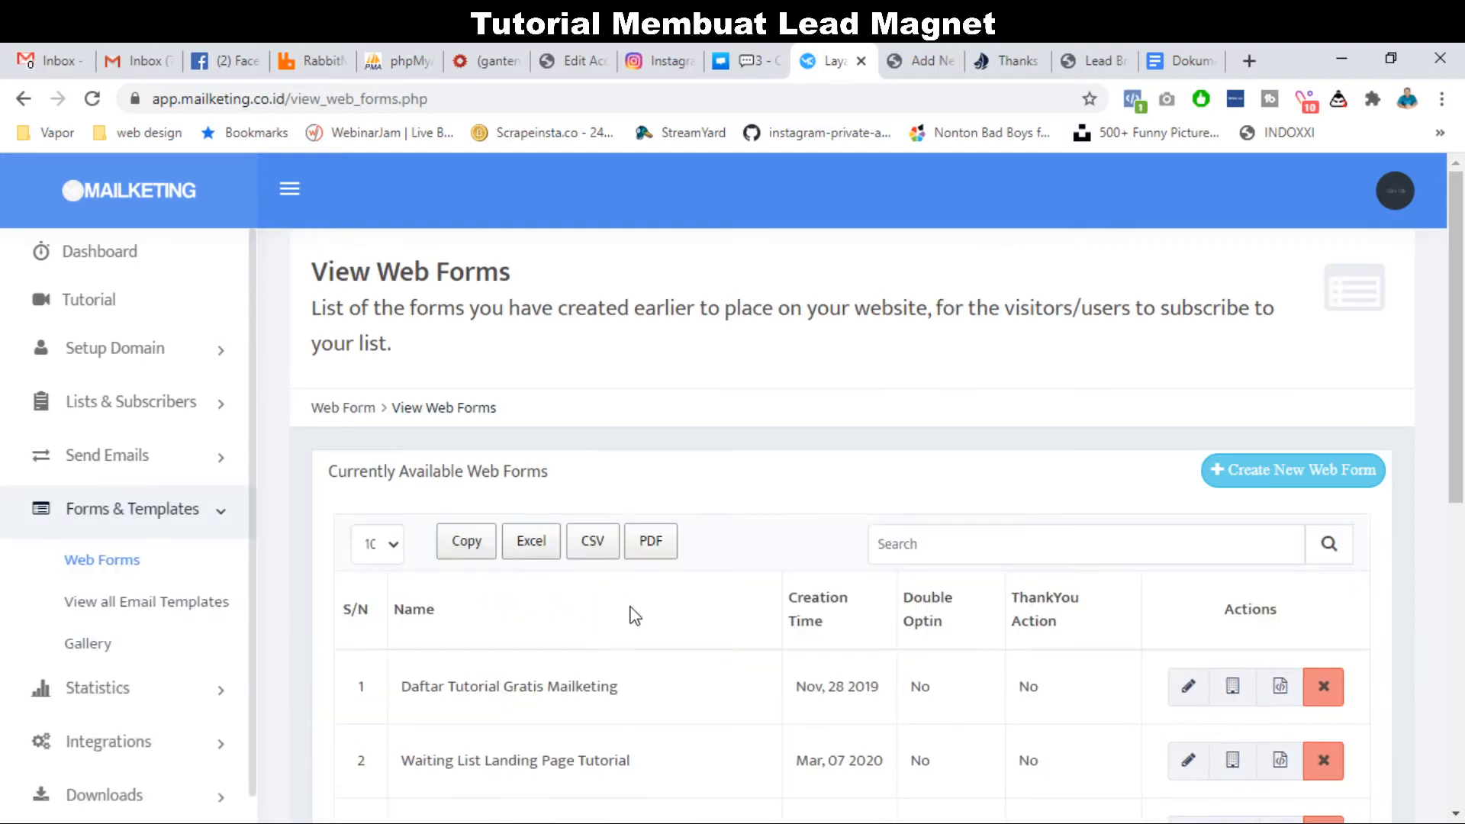
Copy the HTML code of Form Integrasi Lead Property and return to the landing-page editor.
{"action": "scroll", "coordinate": [635, 616], "scroll_direction": "down", "scroll_amount": 6}
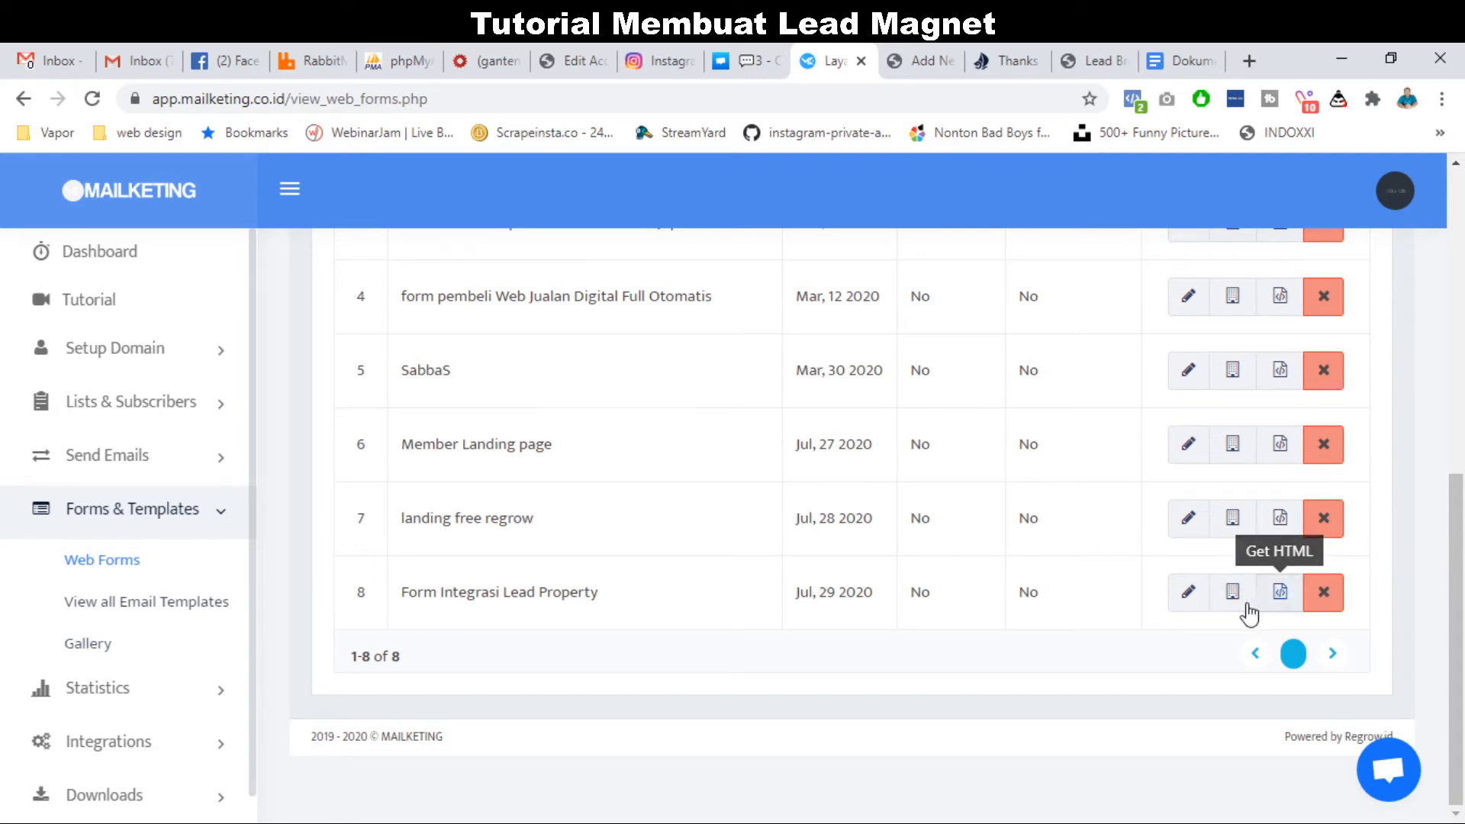
{"action": "left_click", "coordinate": [1279, 593]}
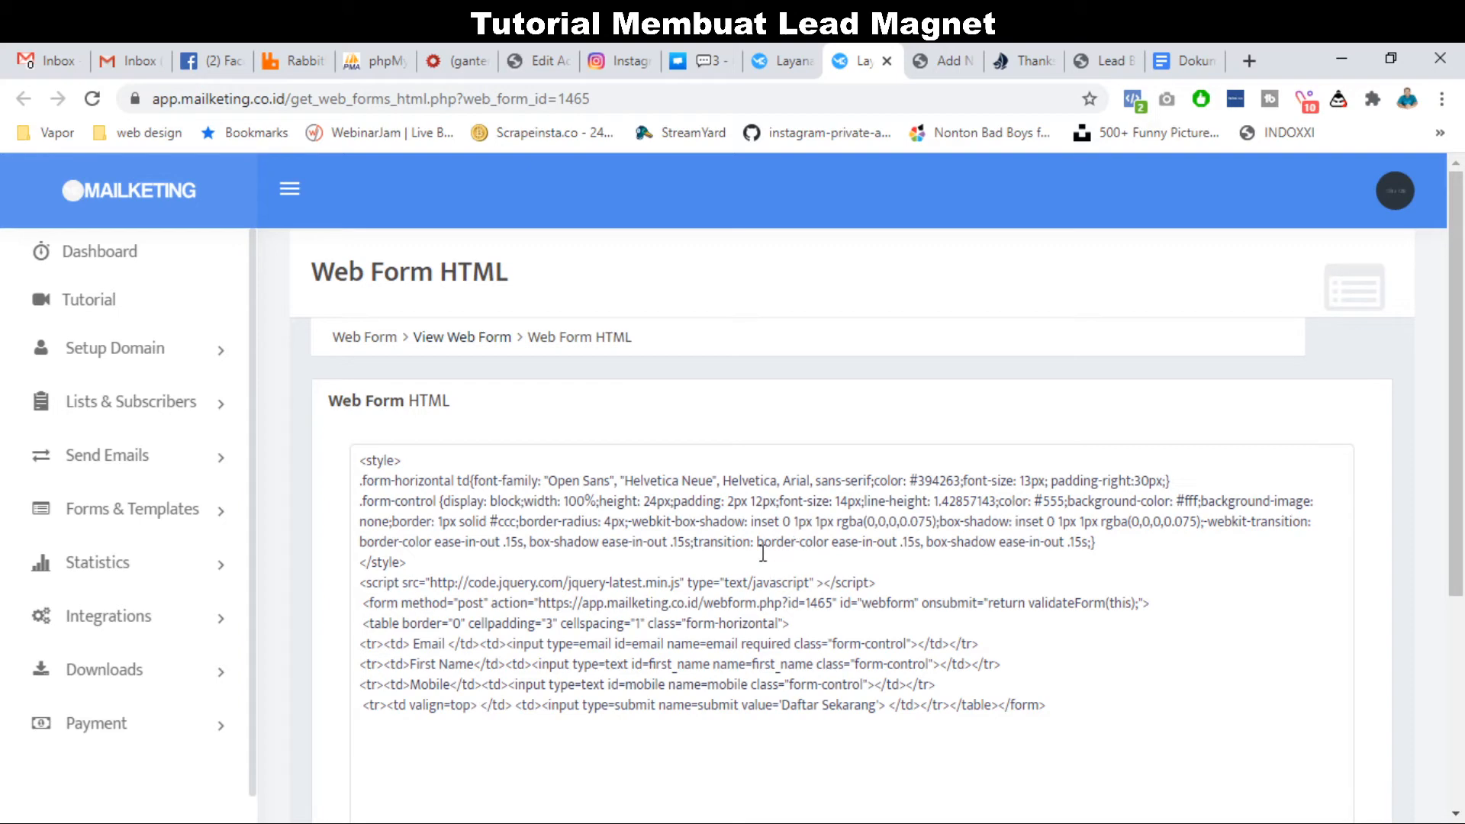
{"action": "left_click", "coordinate": [762, 602]}
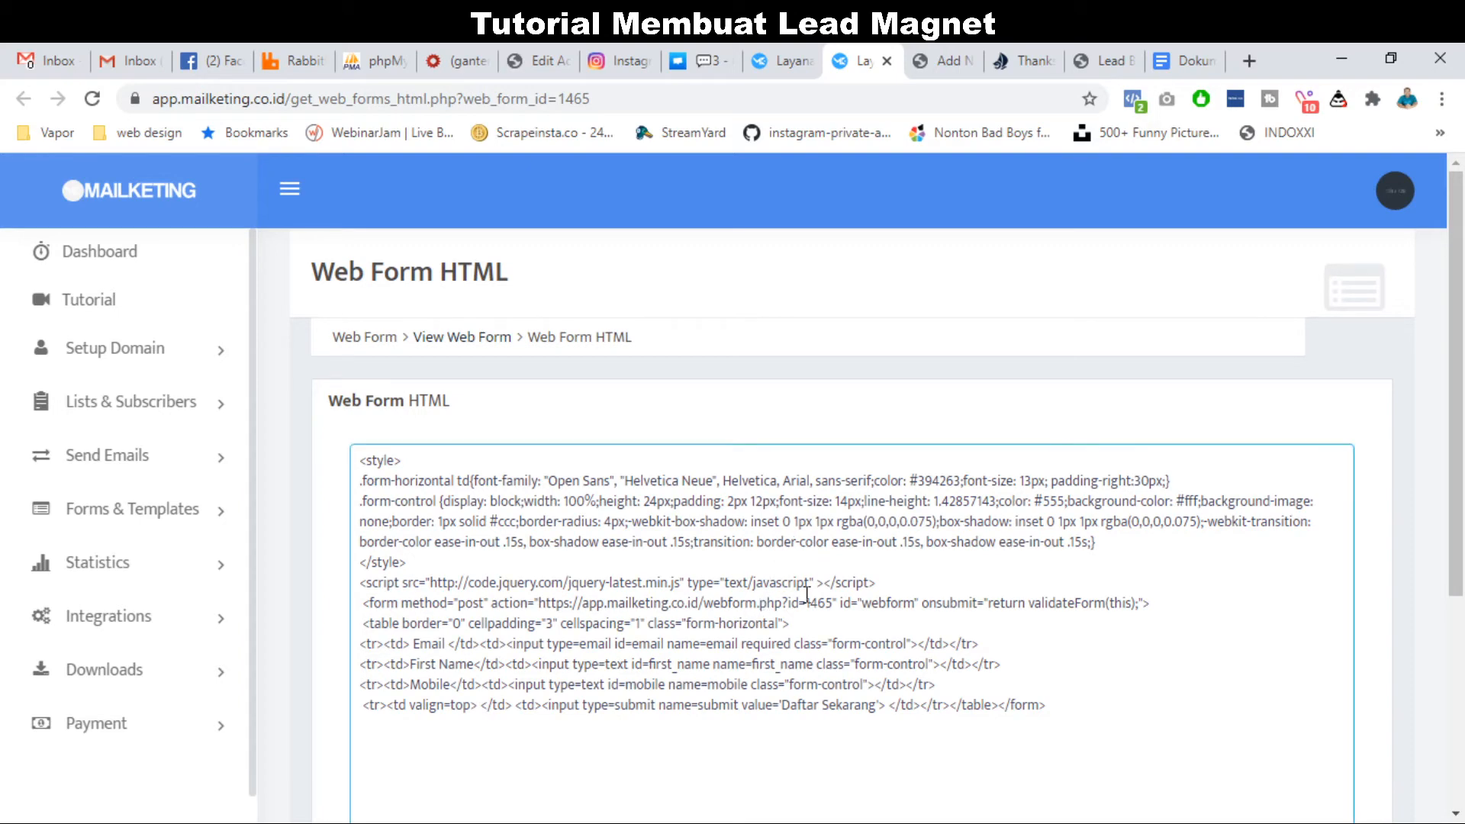
{"action": "key", "text": "ctrl+a"}
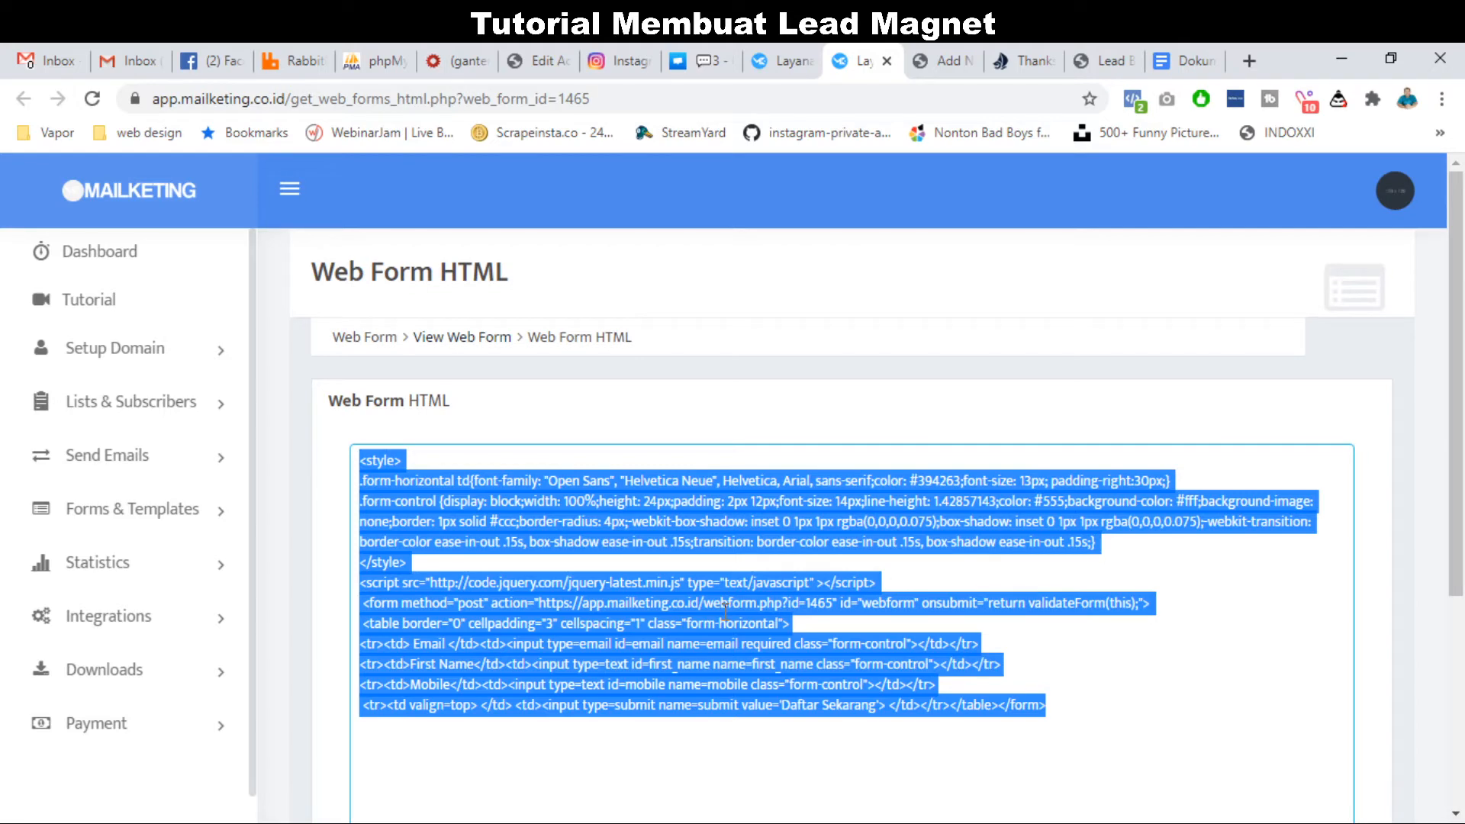
{"action": "left_click", "coordinate": [1078, 49]}
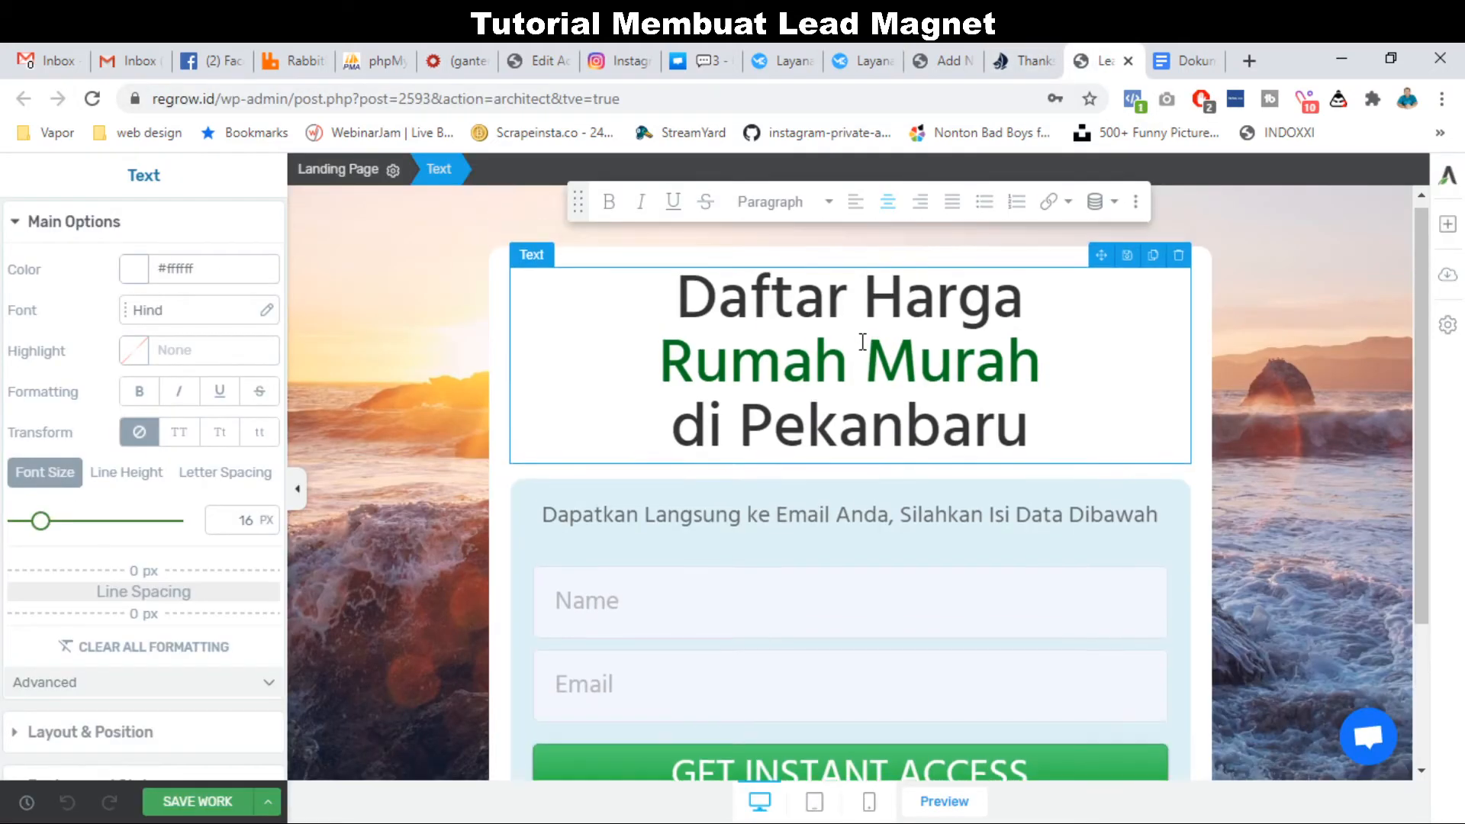
{"action": "scroll", "coordinate": [805, 439], "scroll_direction": "down", "scroll_amount": 1}
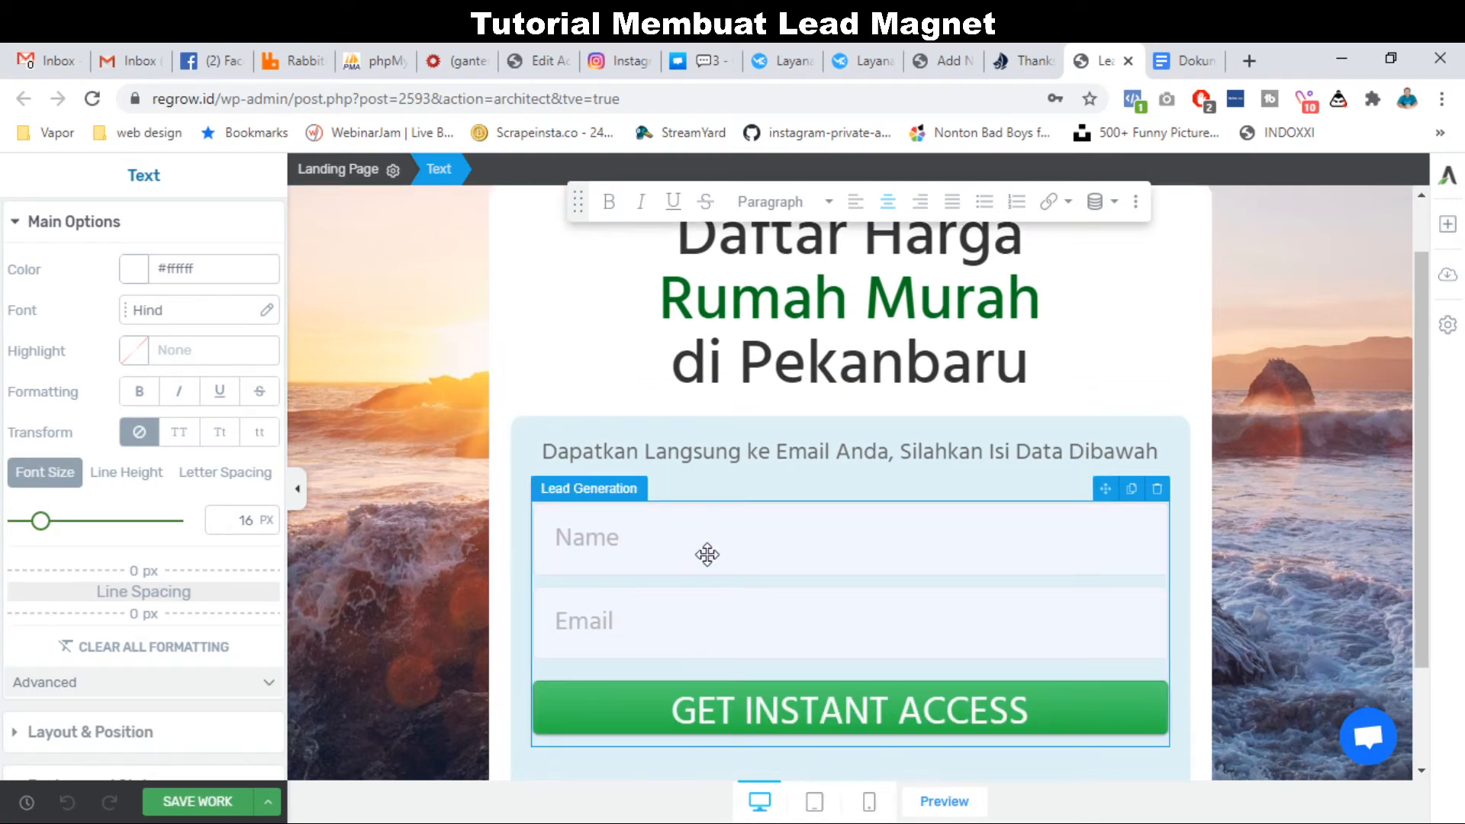
{"action": "left_click", "coordinate": [1213, 51]}
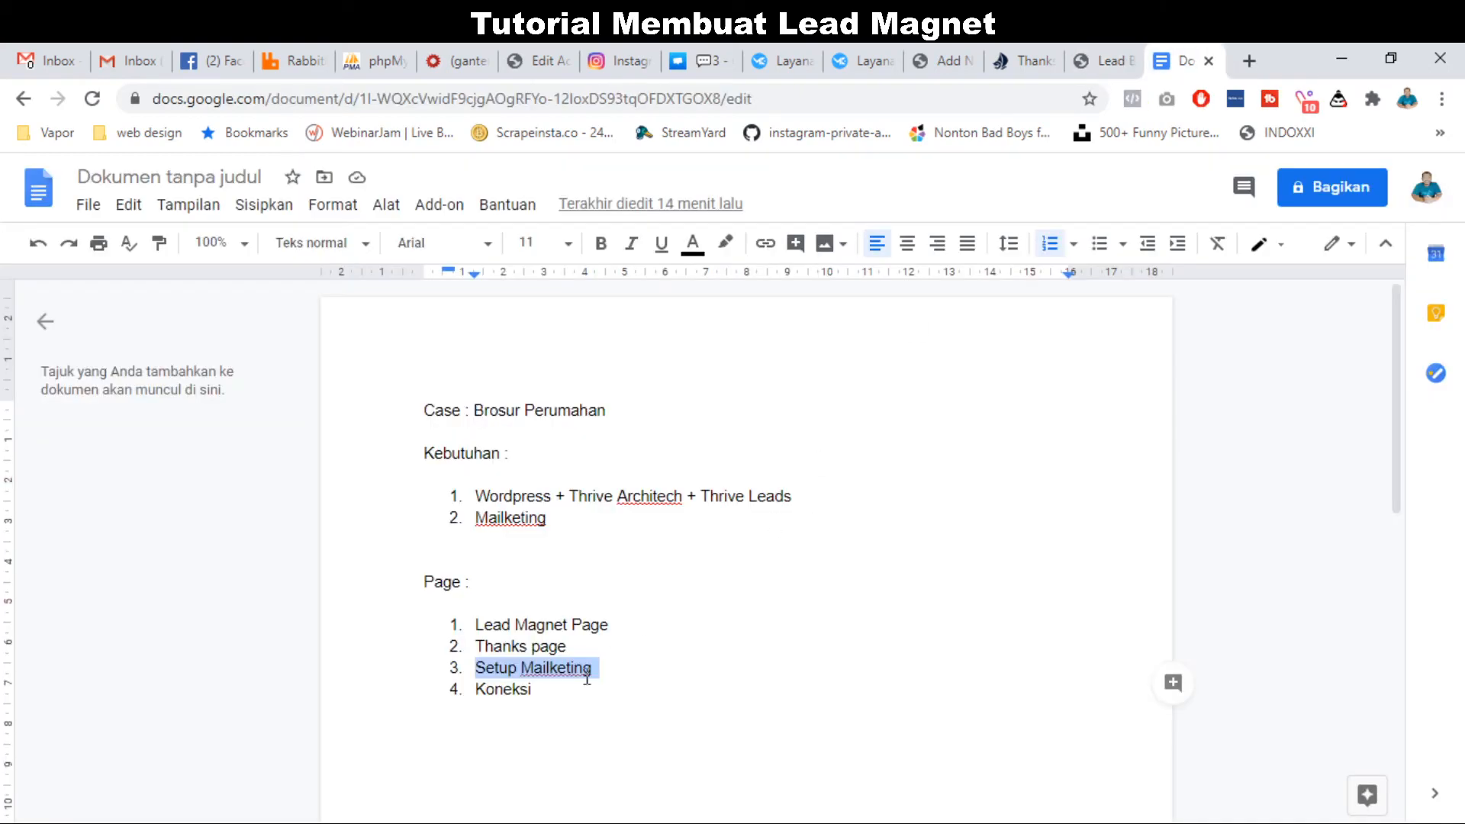
{"action": "double_click", "coordinate": [510, 690]}
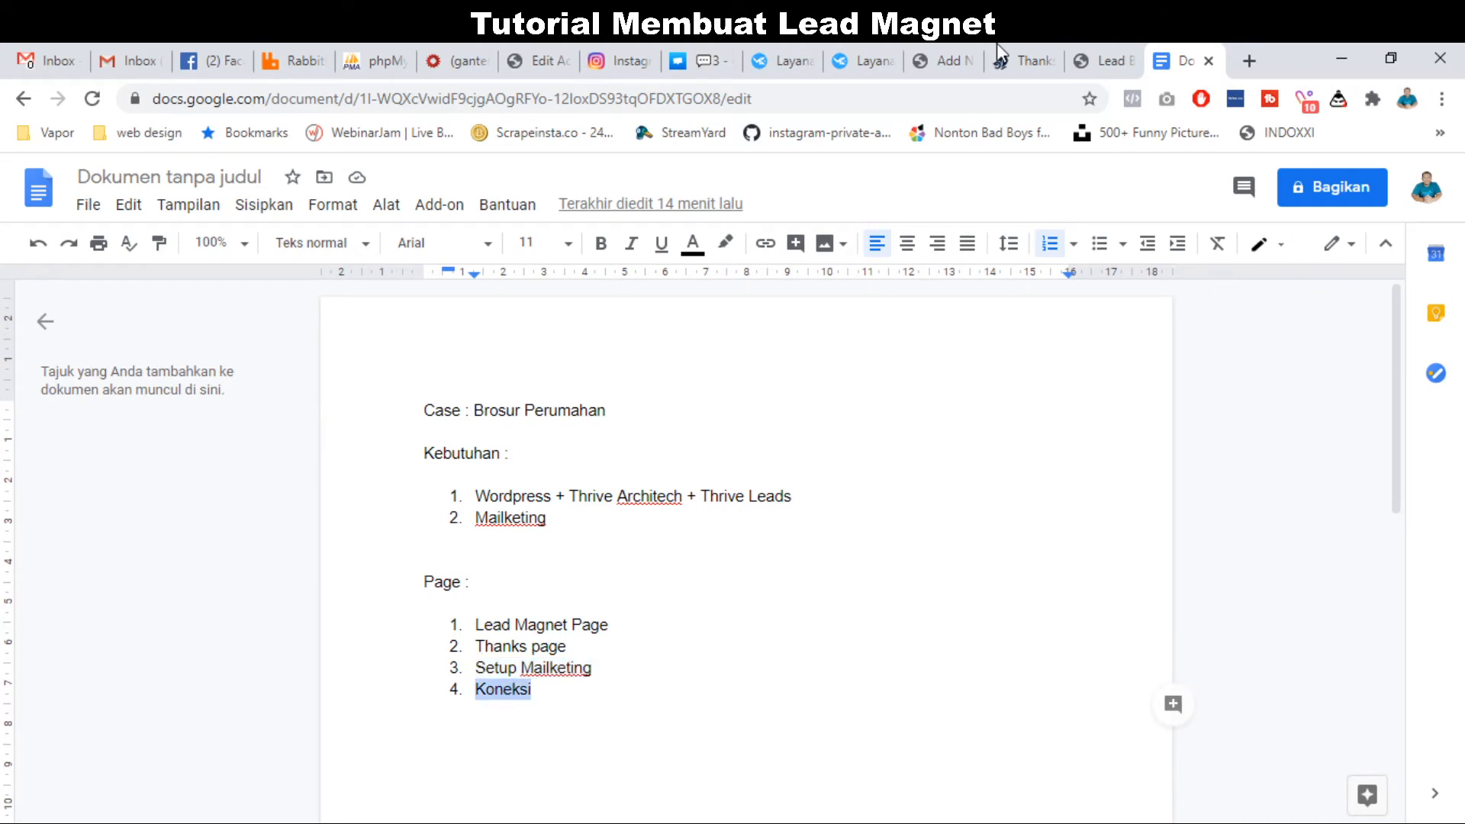
{"action": "left_click", "coordinate": [1106, 60]}
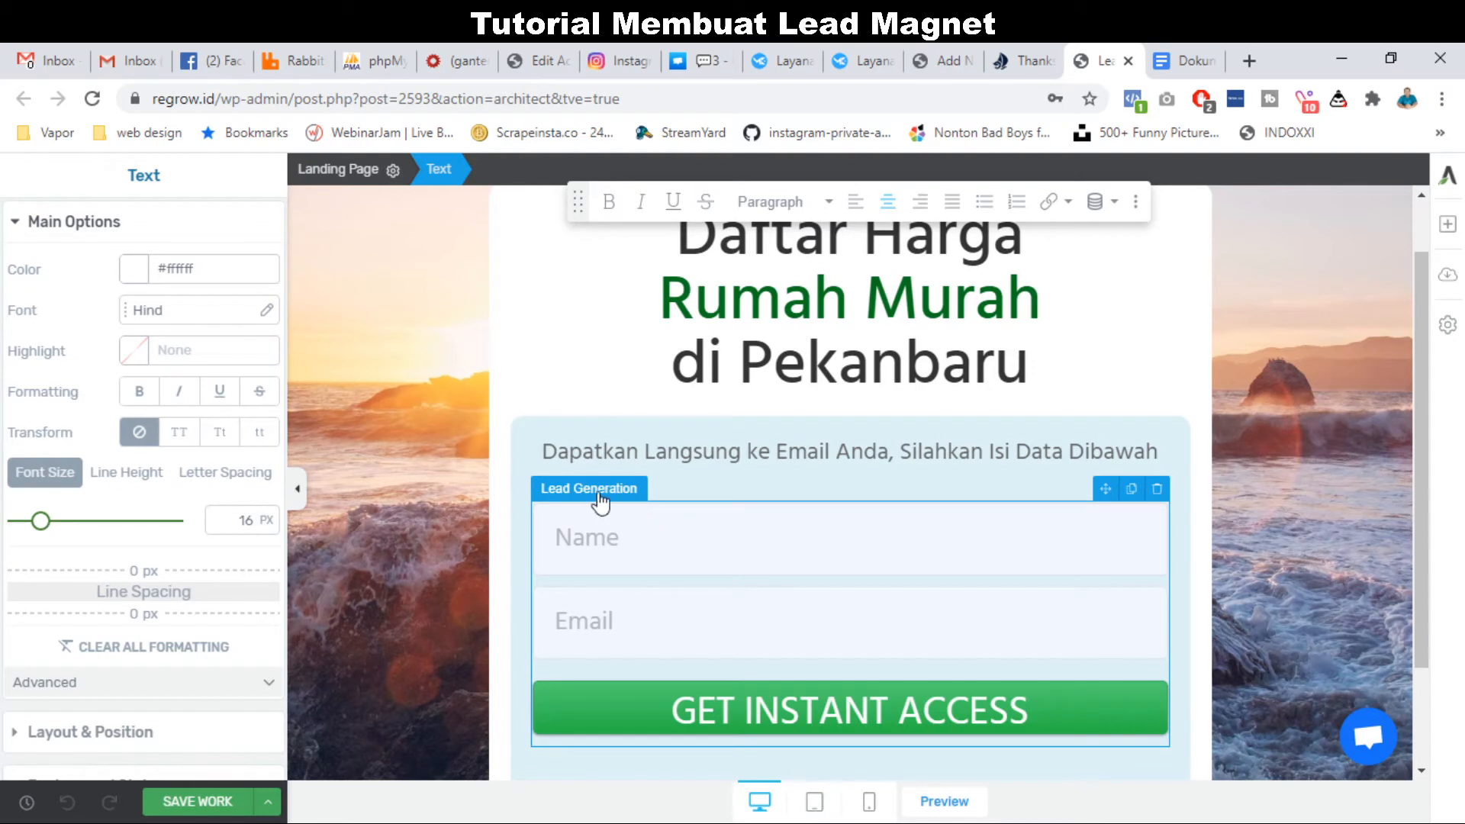
Set the Lead Generation element's connection to HTML Code and paste the Mailketing code.
{"action": "left_click", "coordinate": [676, 523]}
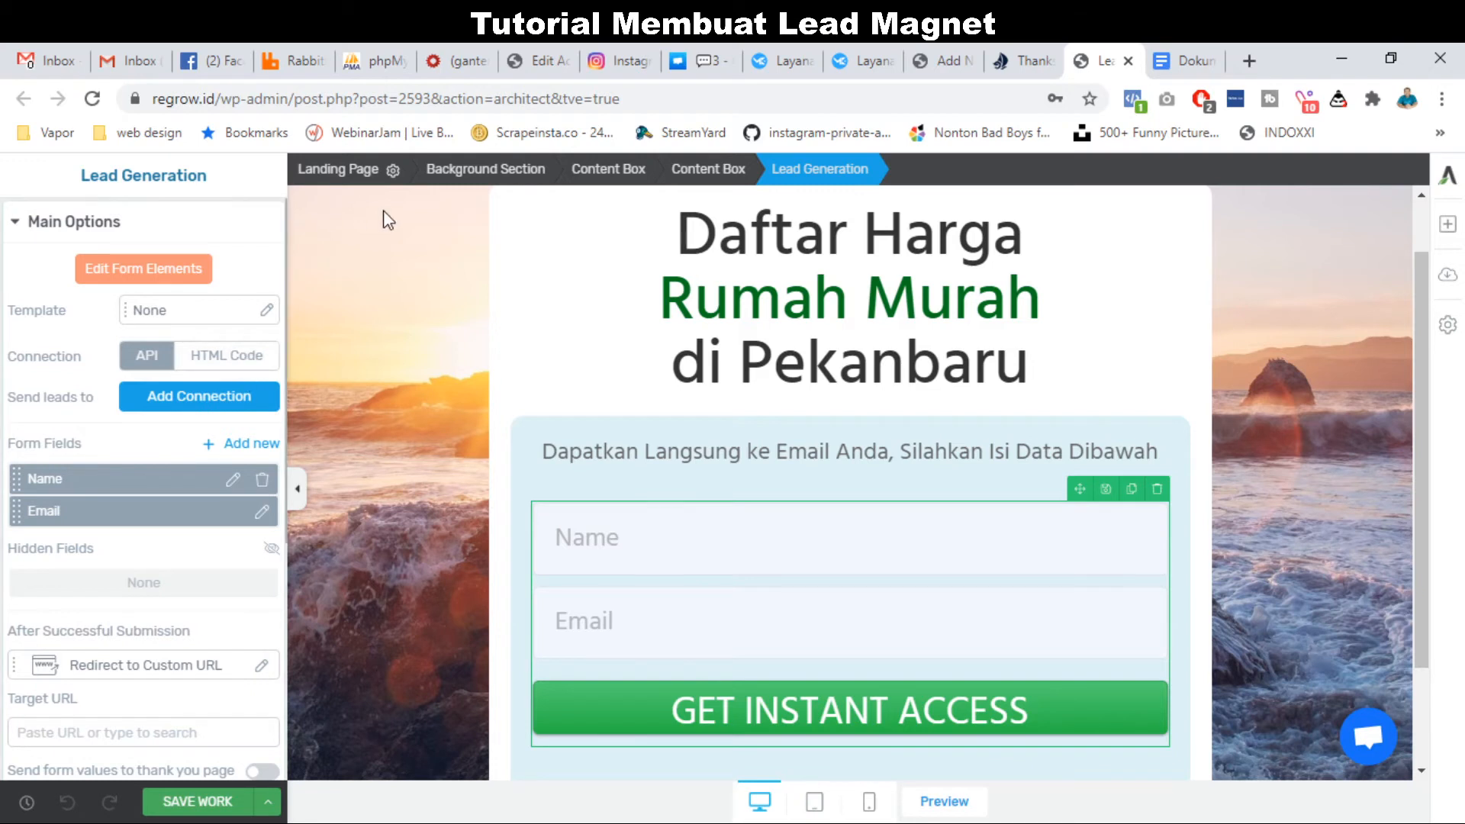
{"action": "left_click", "coordinate": [216, 360]}
{"action": "left_click", "coordinate": [139, 435]}
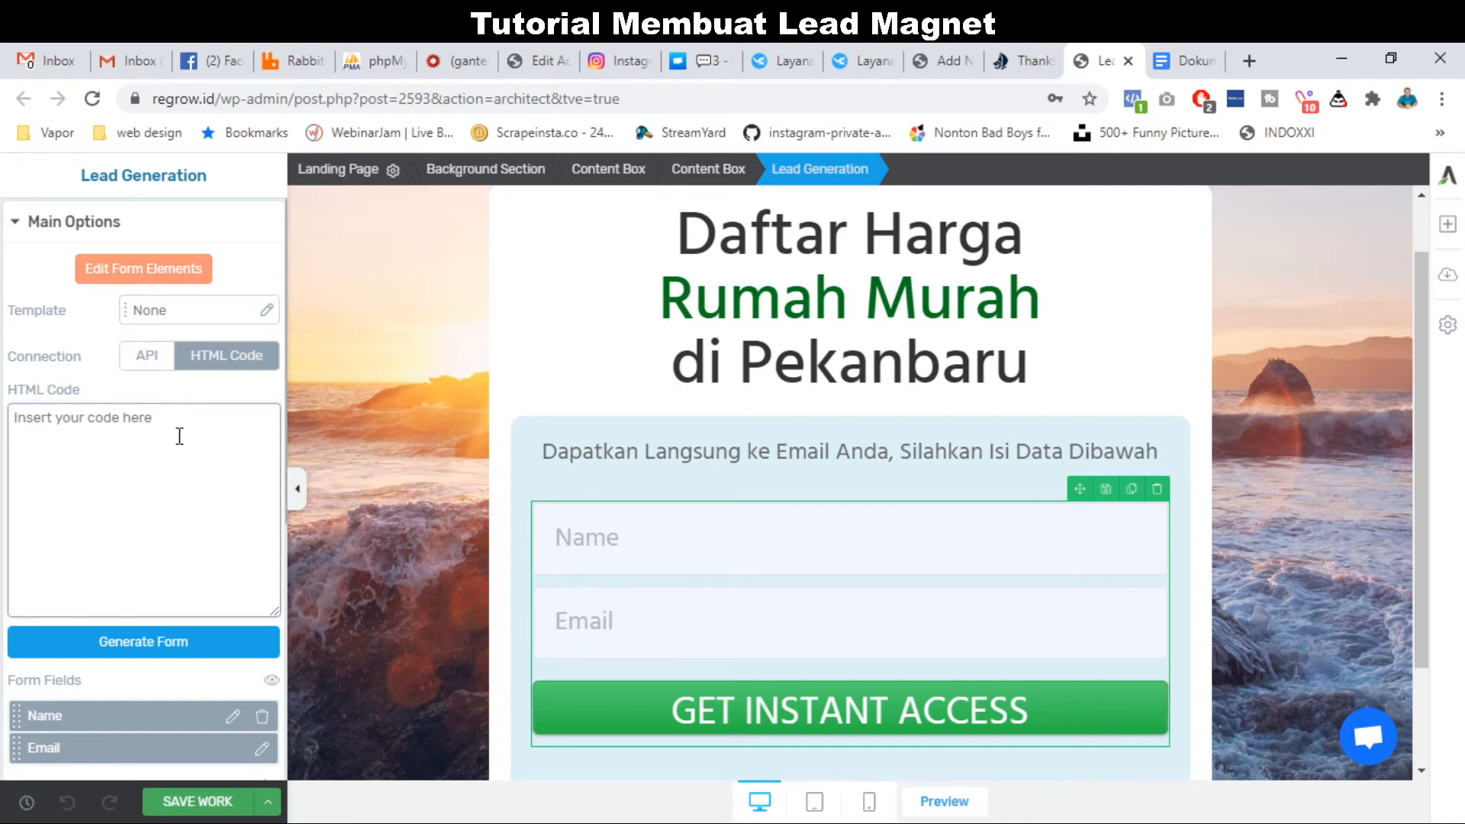
{"action": "key", "text": "ctrl+v"}
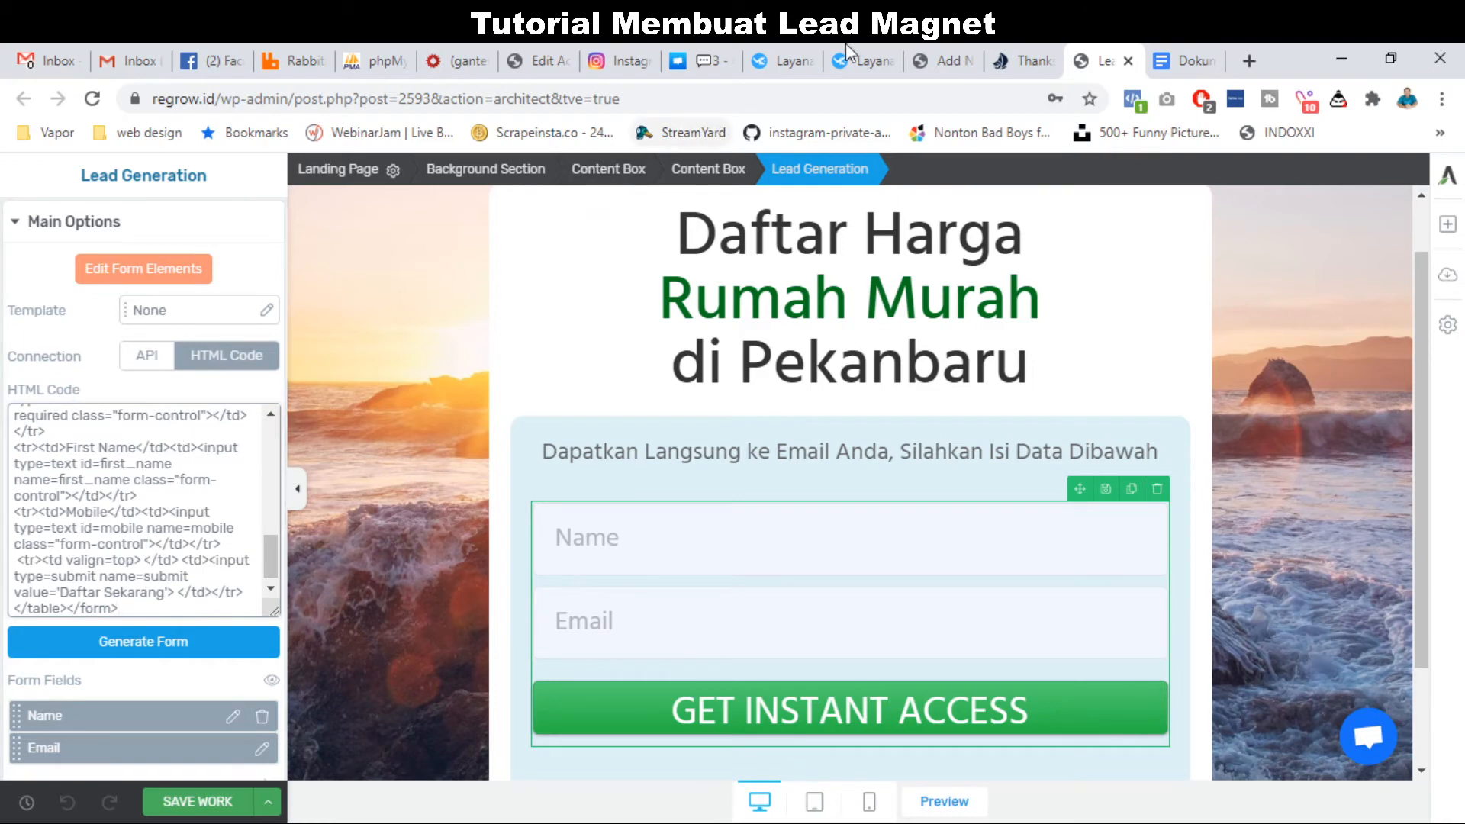
Generate the form's email, first_name and mobile fields from the pasted code.
{"action": "left_click", "coordinate": [790, 55]}
{"action": "left_click", "coordinate": [837, 68]}
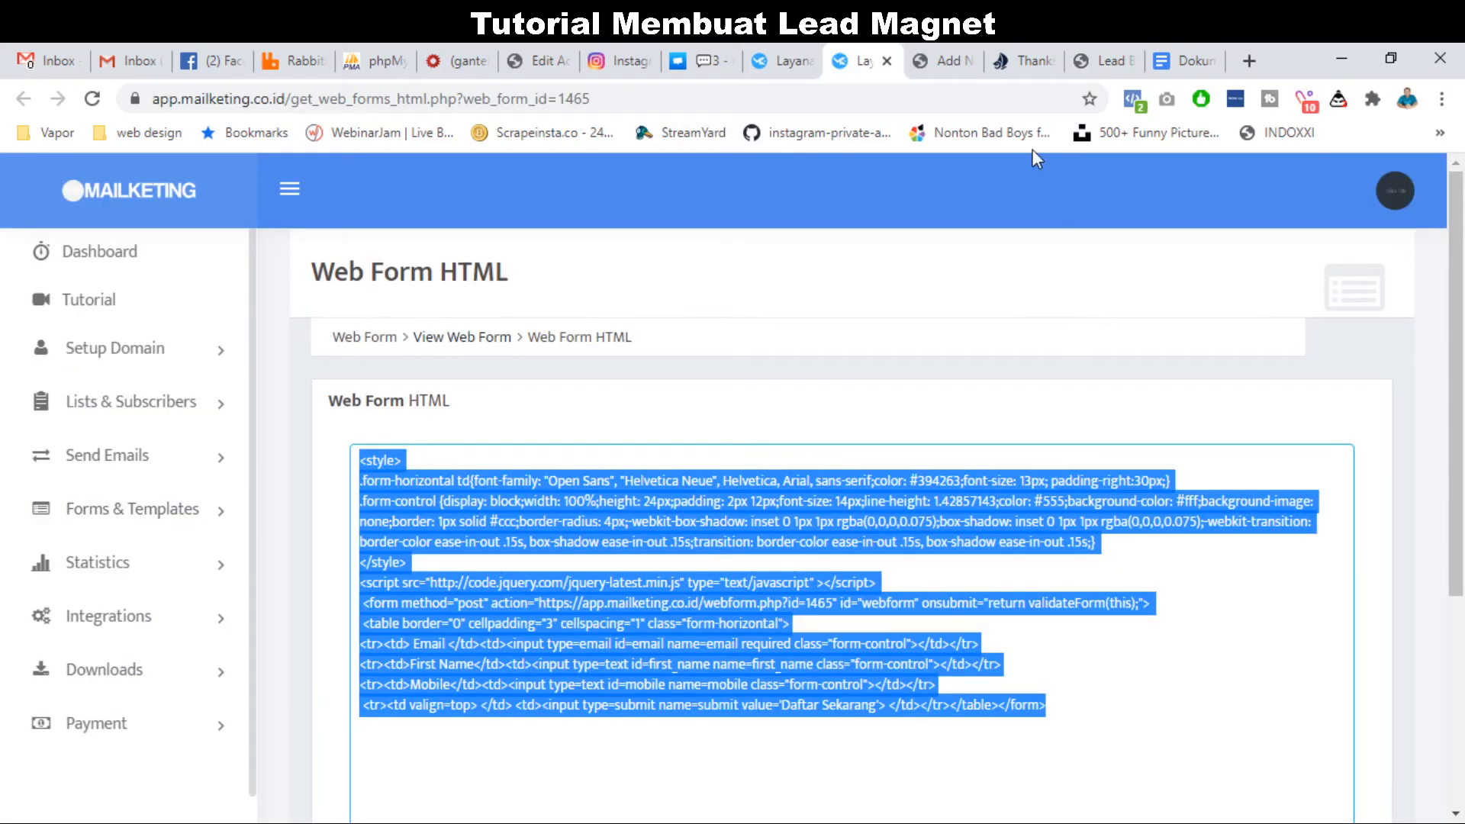
{"action": "left_click", "coordinate": [1026, 60]}
{"action": "left_click", "coordinate": [1104, 61]}
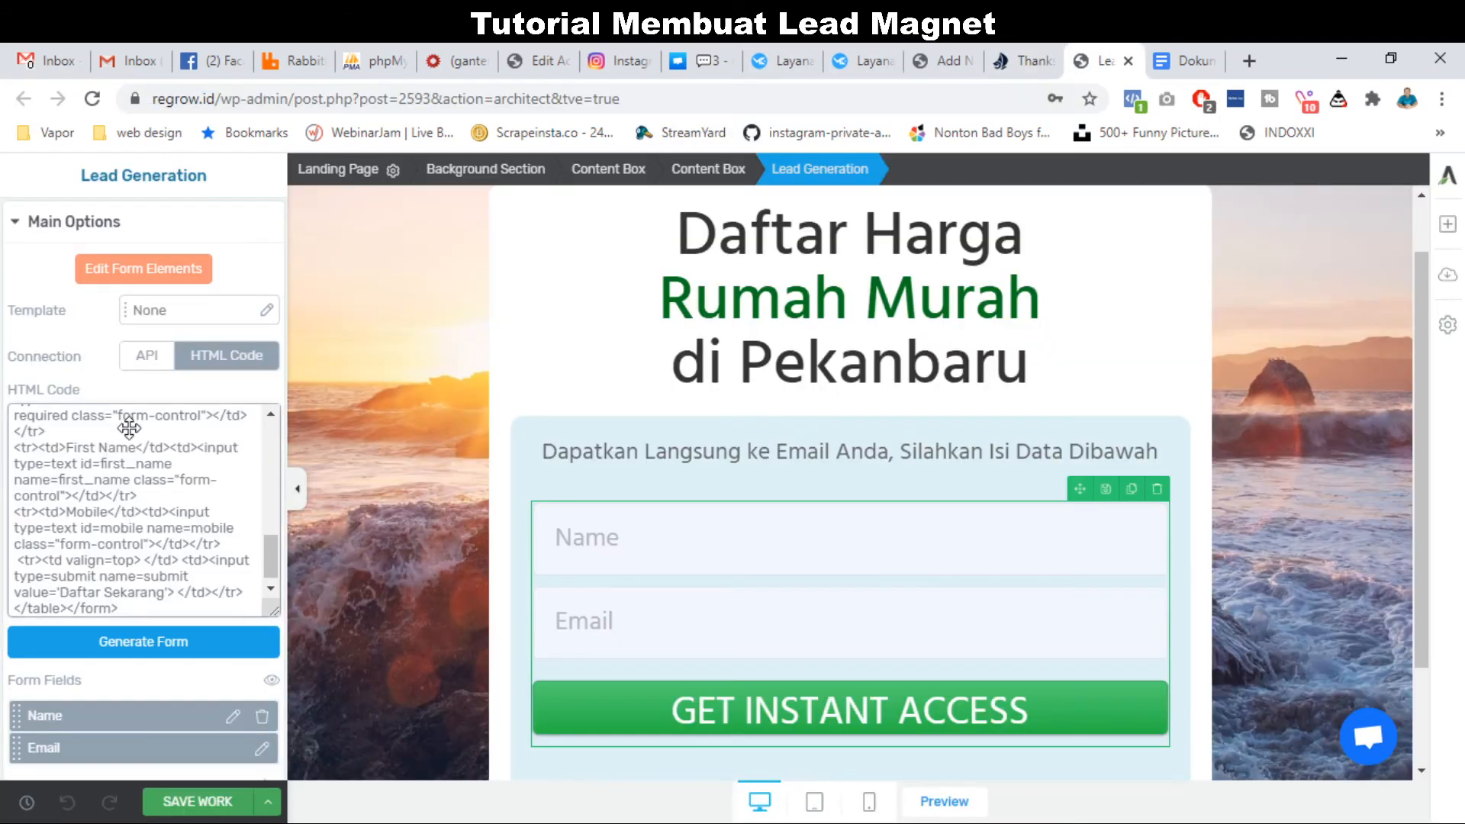
{"action": "left_click", "coordinate": [134, 652]}
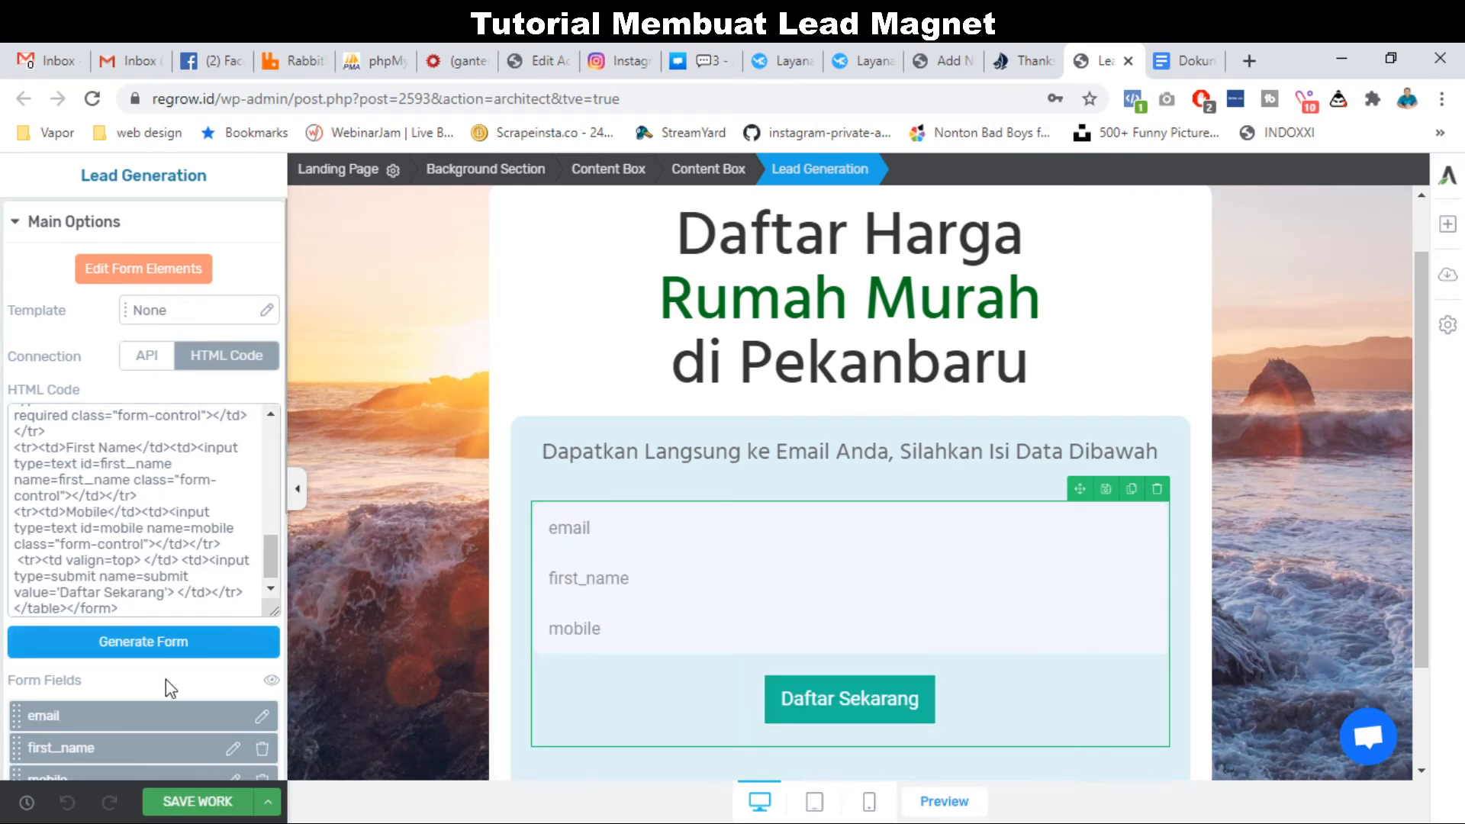
{"action": "scroll", "coordinate": [166, 679], "scroll_direction": "down", "scroll_amount": 3}
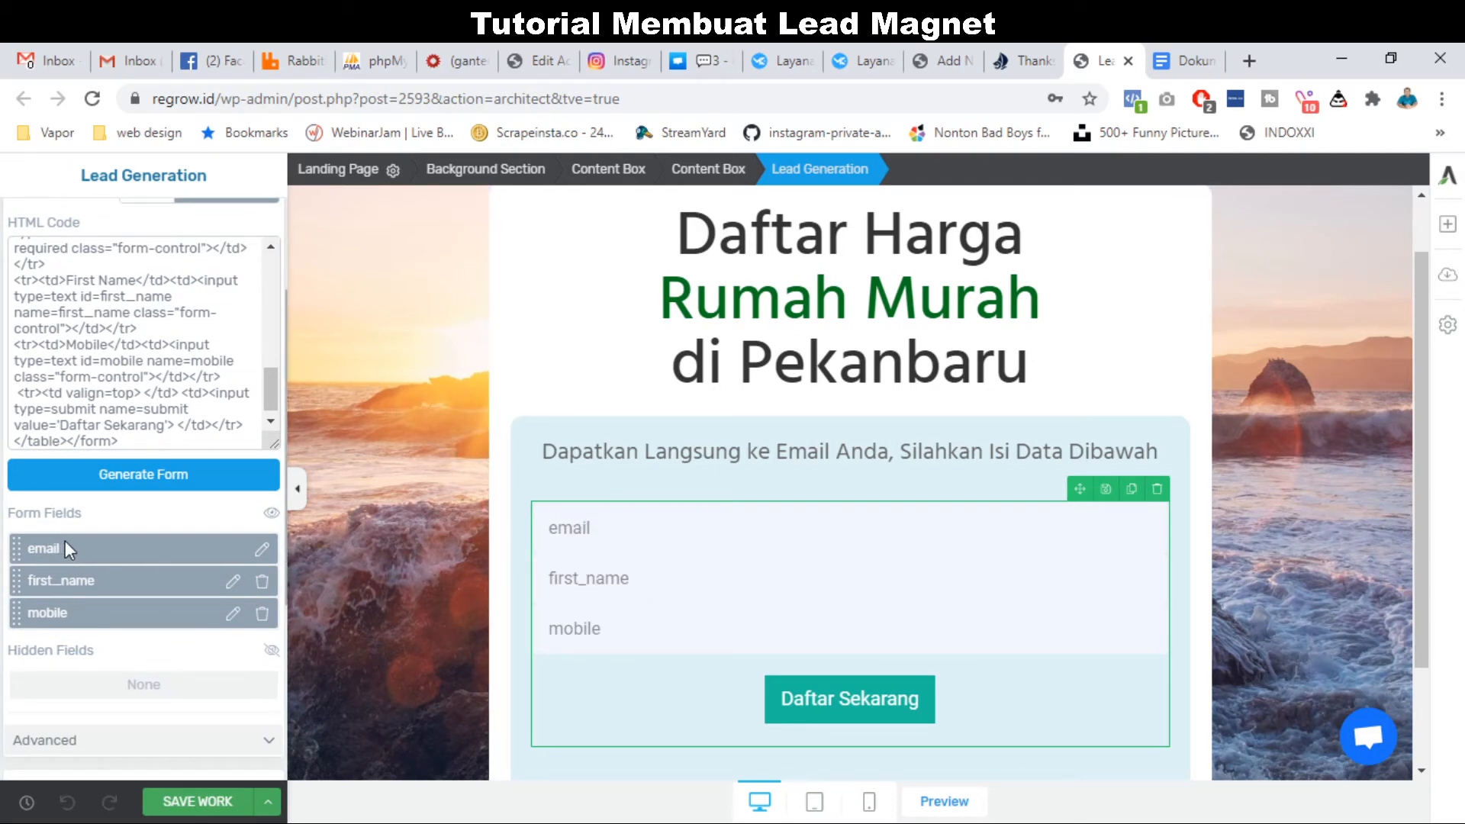
Change the field placeholders to Nama, Email and No. Hp.
{"action": "left_click", "coordinate": [233, 582]}
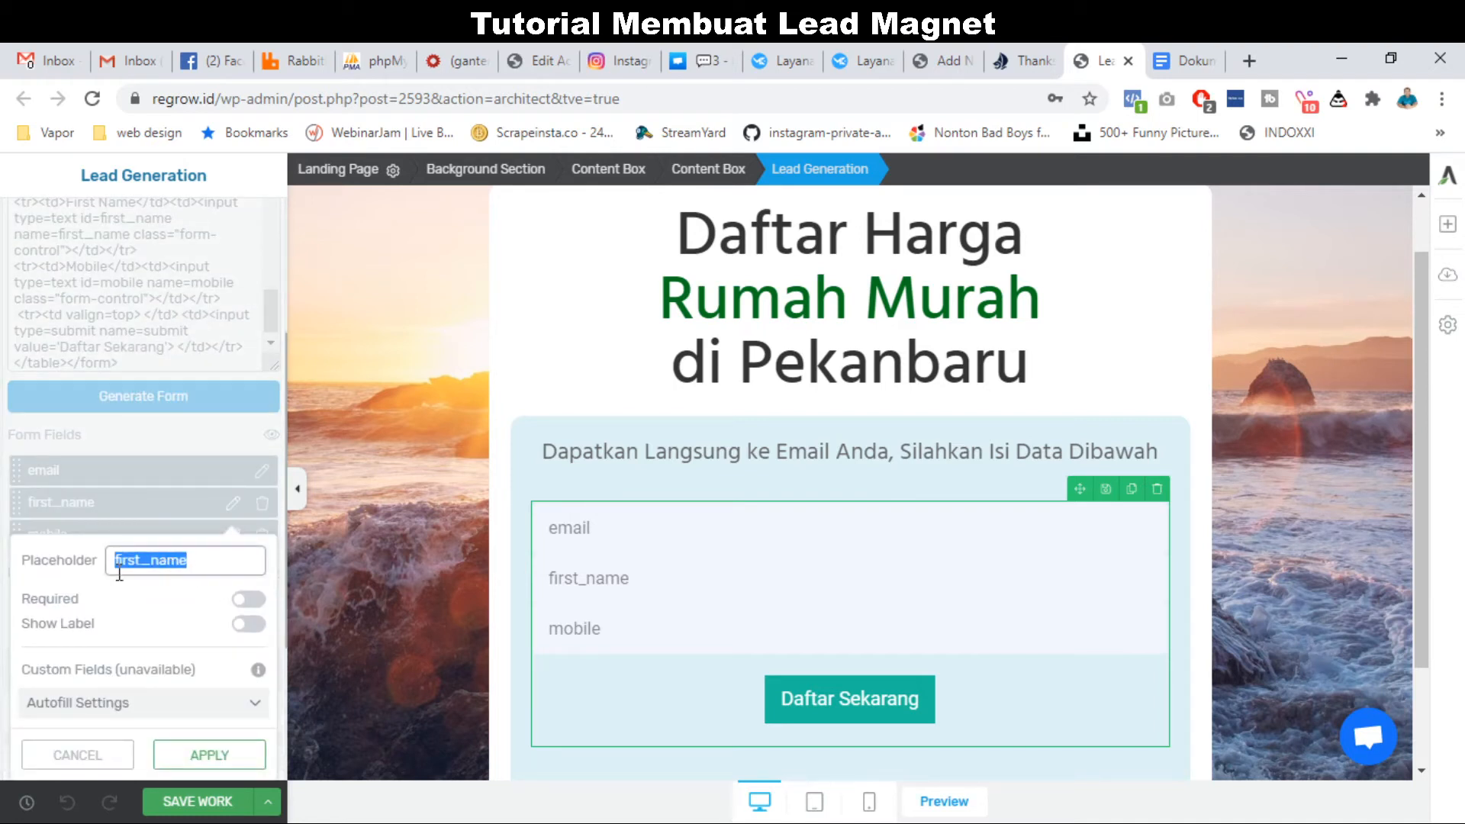
{"action": "type", "text": "Nama"}
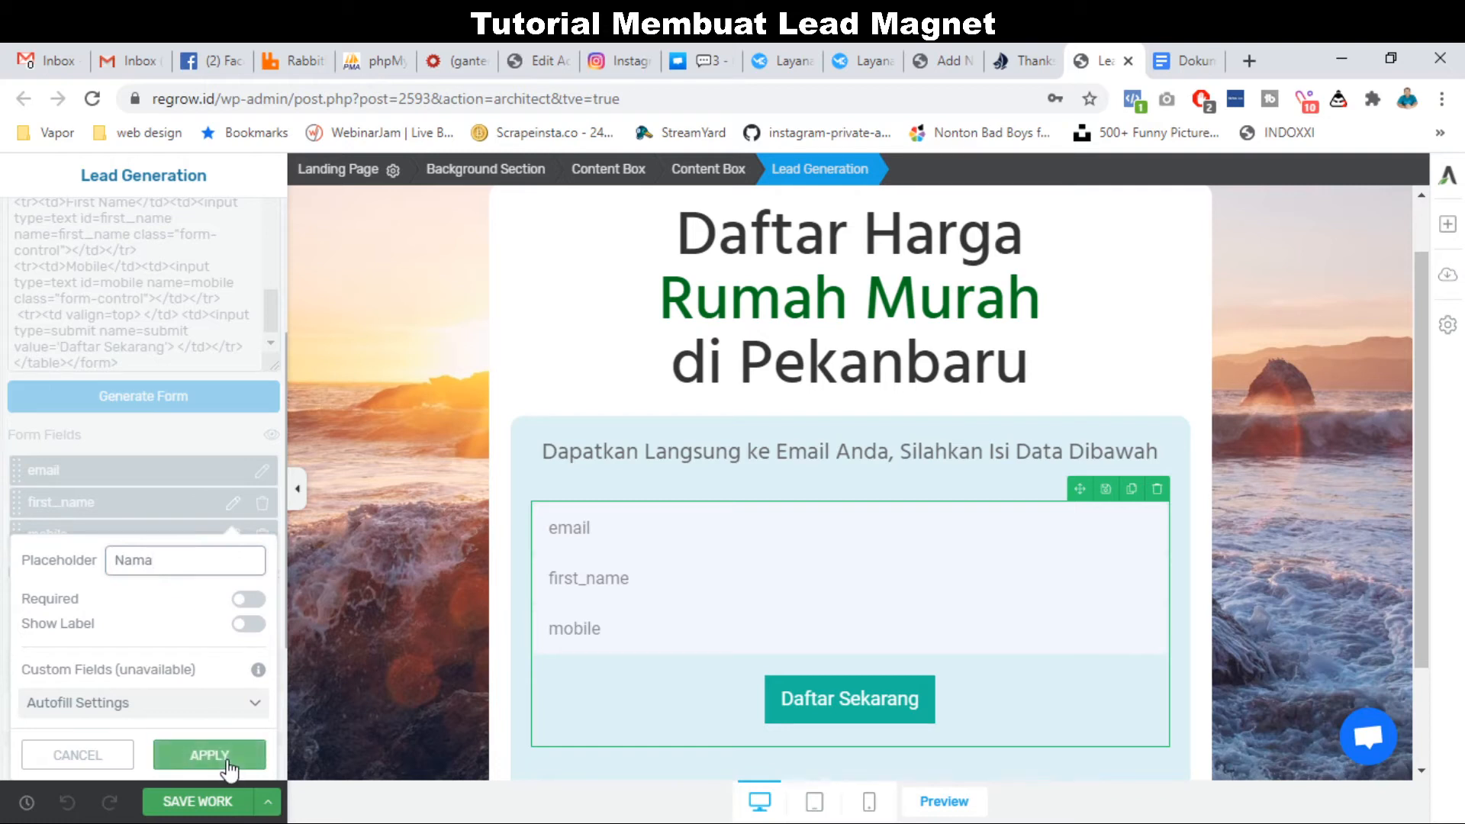
{"action": "left_click", "coordinate": [209, 753]}
{"action": "left_click", "coordinate": [262, 470]}
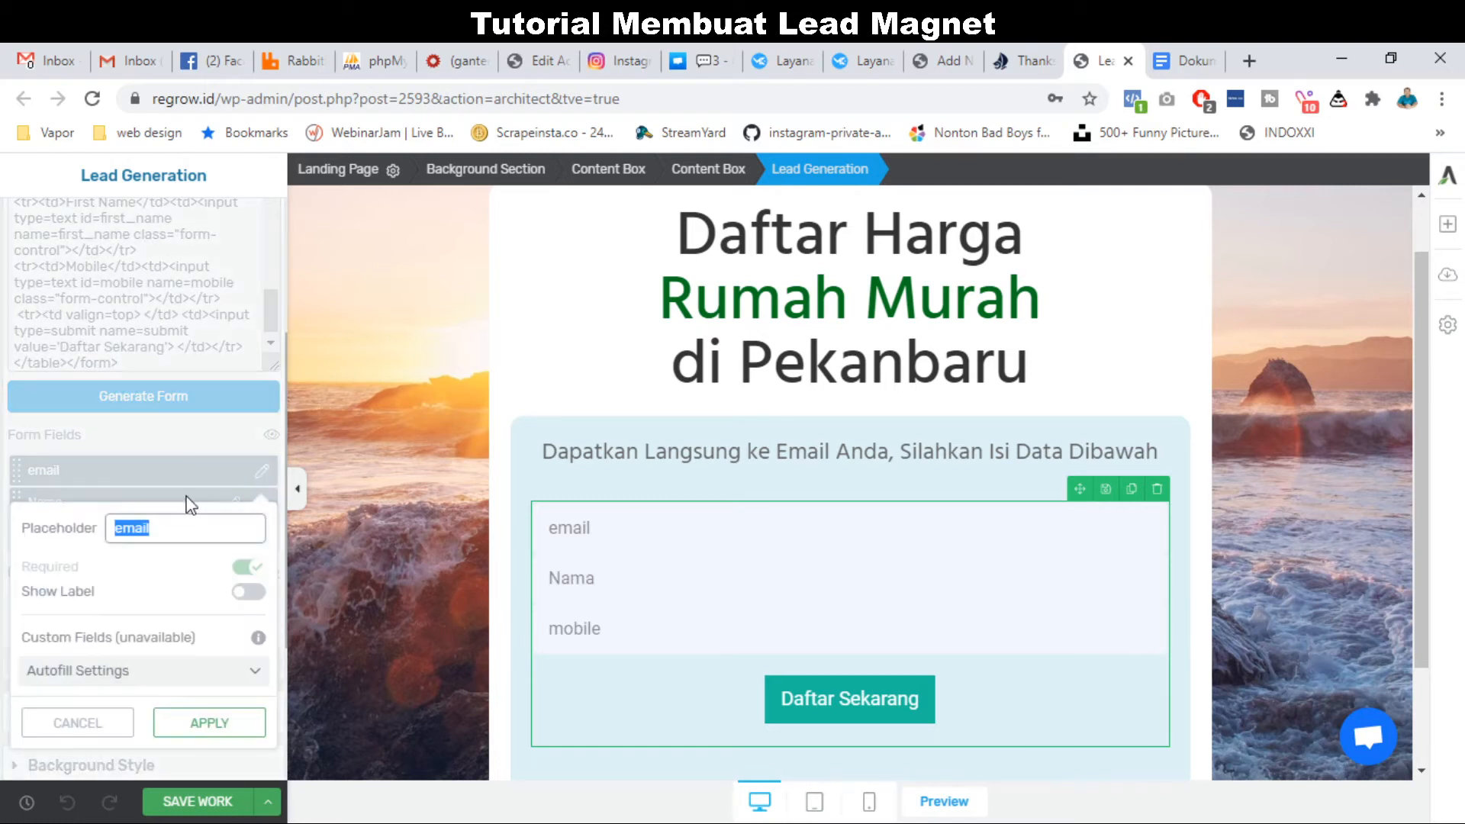
{"action": "type", "text": "Email"}
{"action": "left_click", "coordinate": [209, 722]}
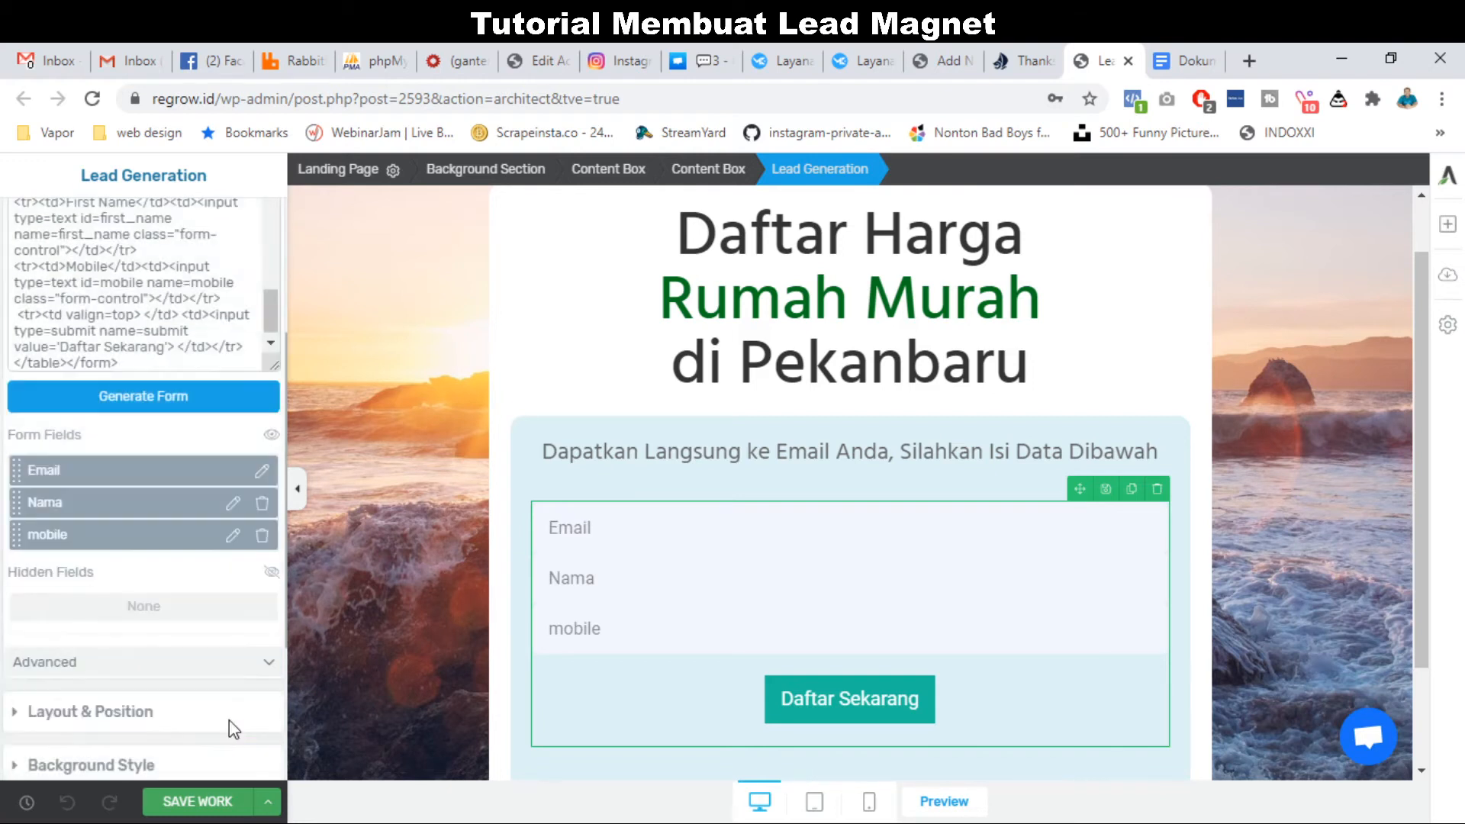
{"action": "left_click", "coordinate": [232, 535]}
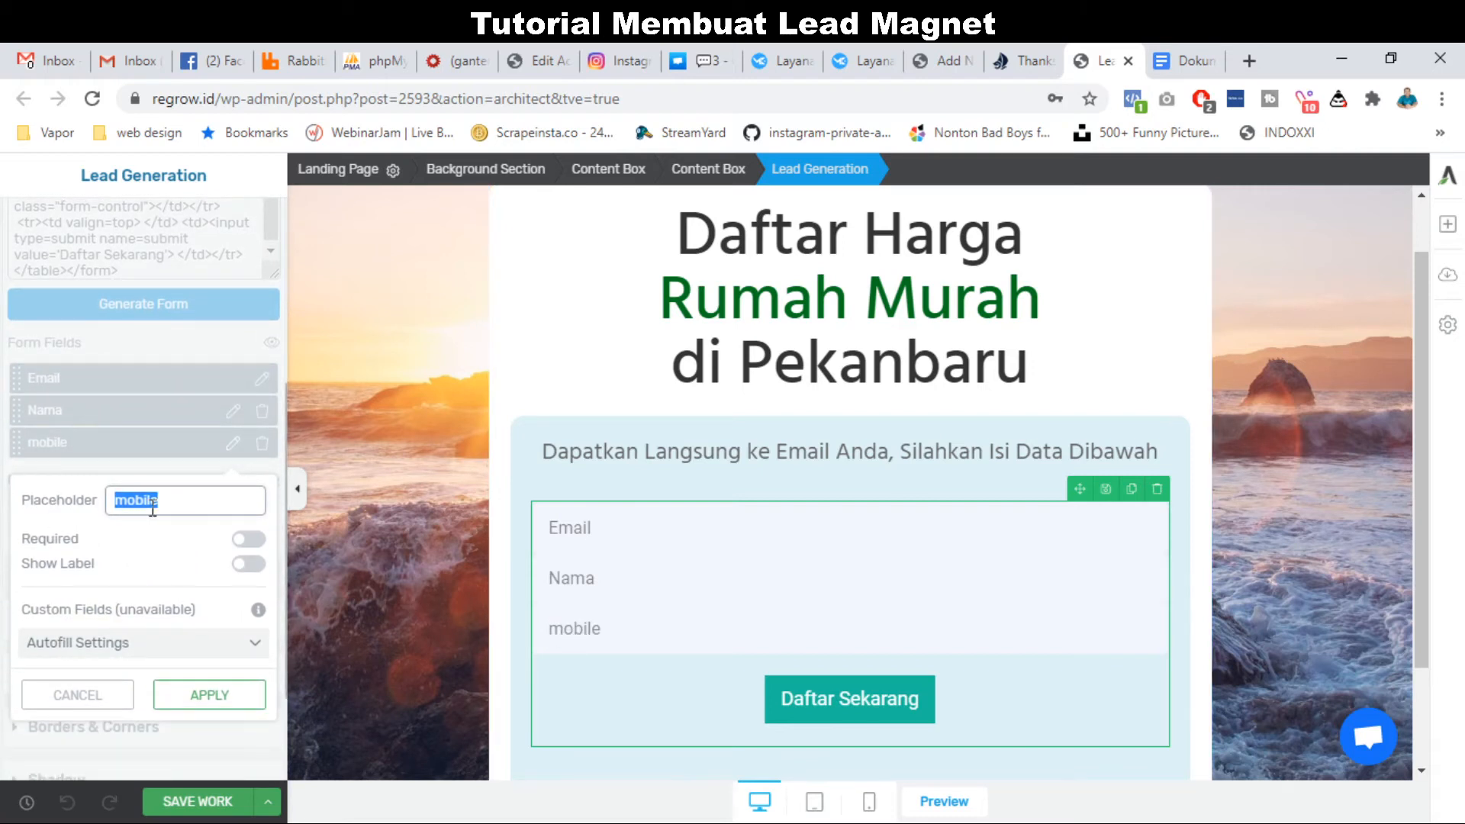
{"action": "type", "text": "No. Hp"}
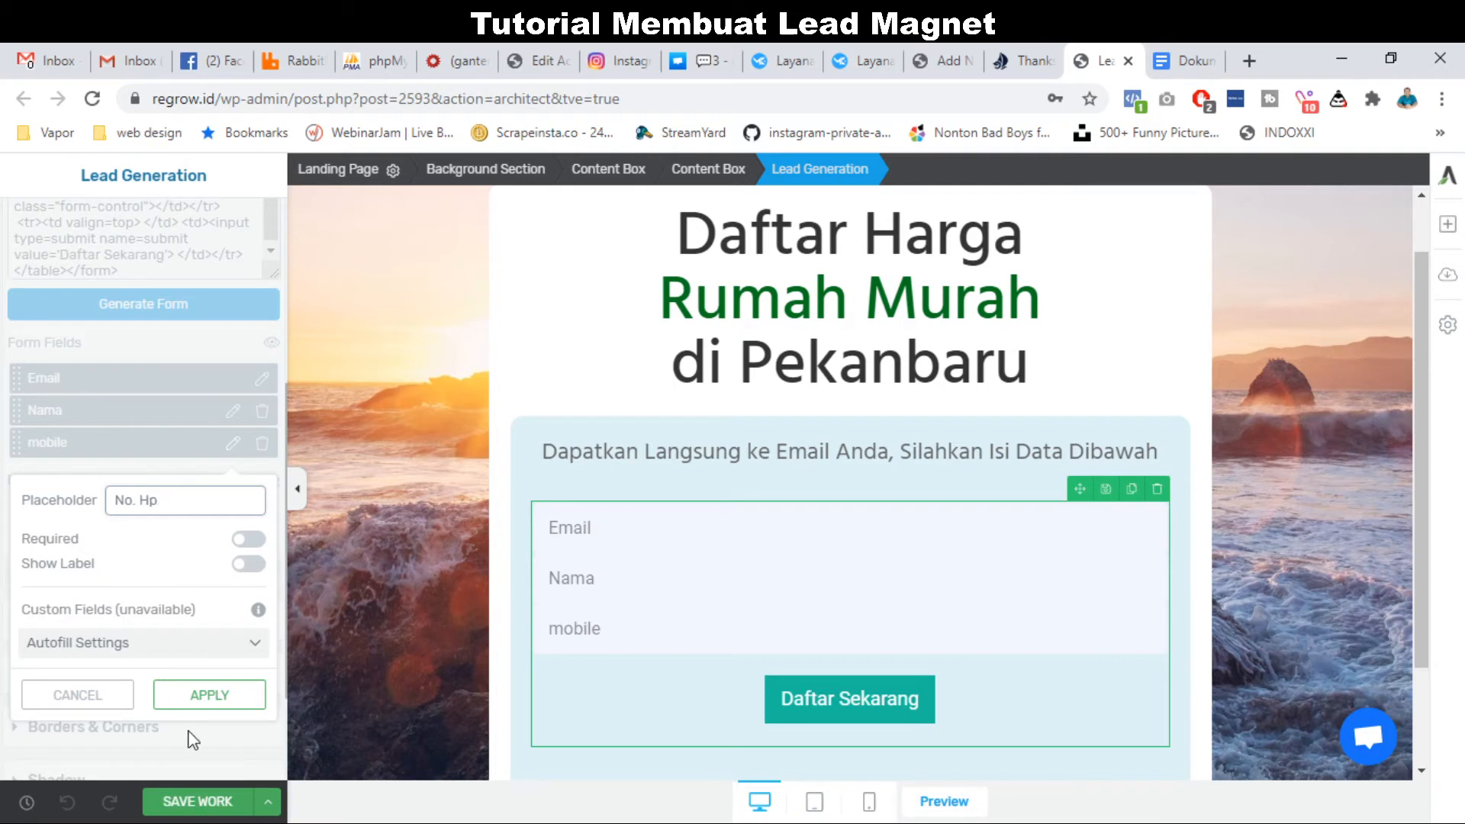
{"action": "left_click", "coordinate": [217, 702]}
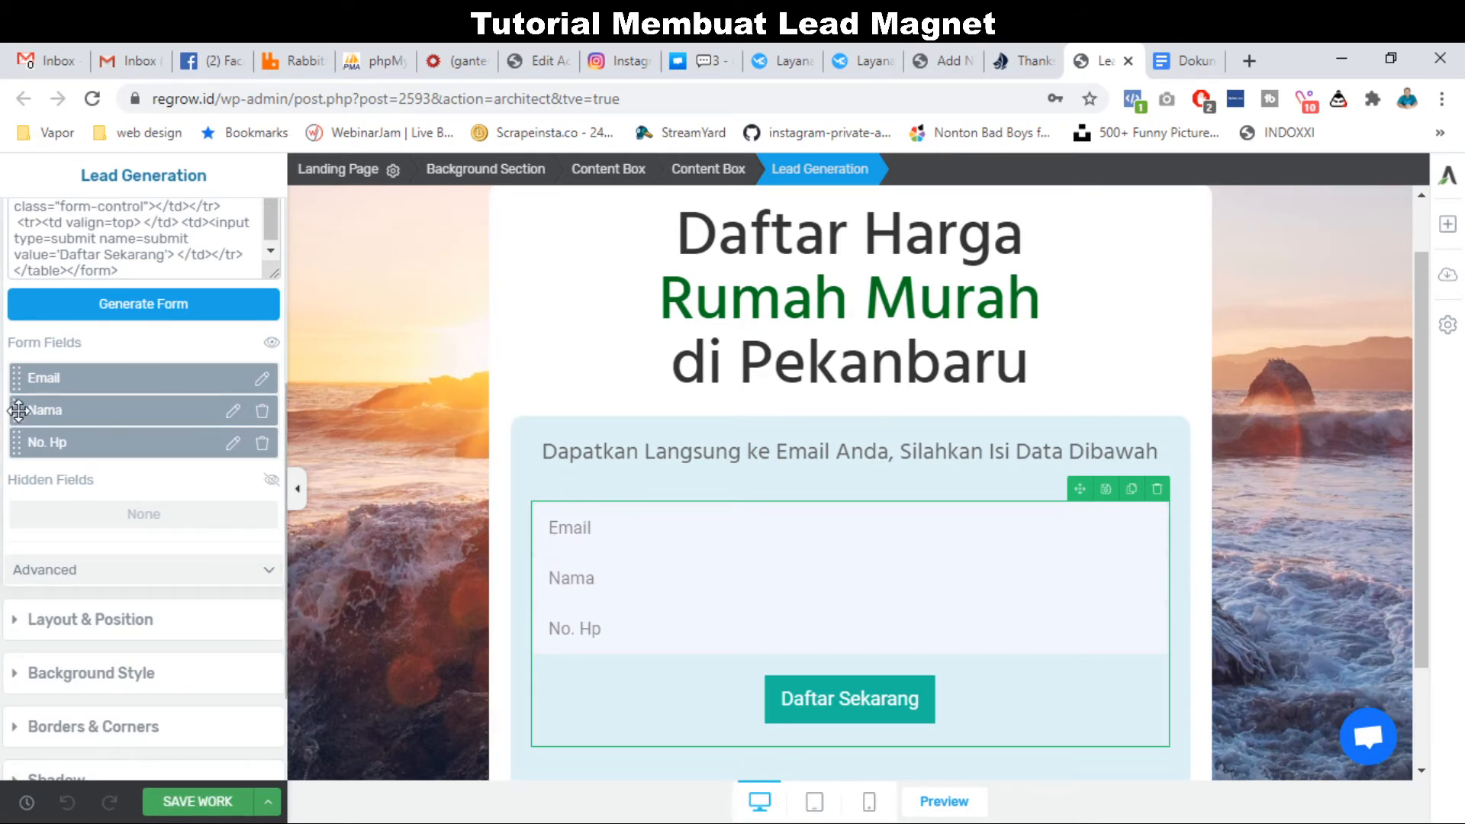
Move Nama above Email and save the work.
{"action": "left_click_drag", "start_coordinate": [17, 410], "coordinate": [14, 372]}
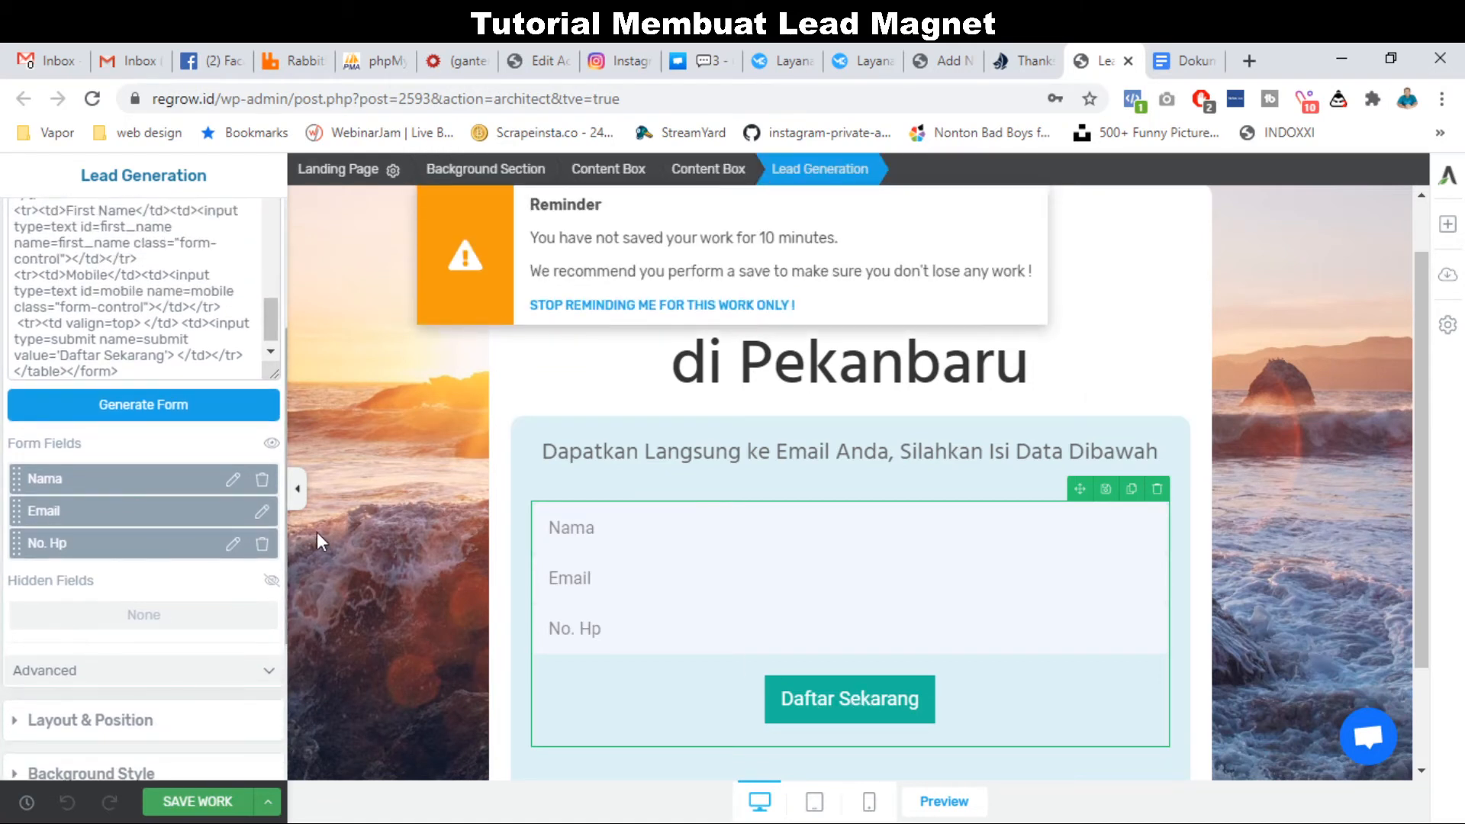
{"action": "left_click", "coordinate": [200, 801]}
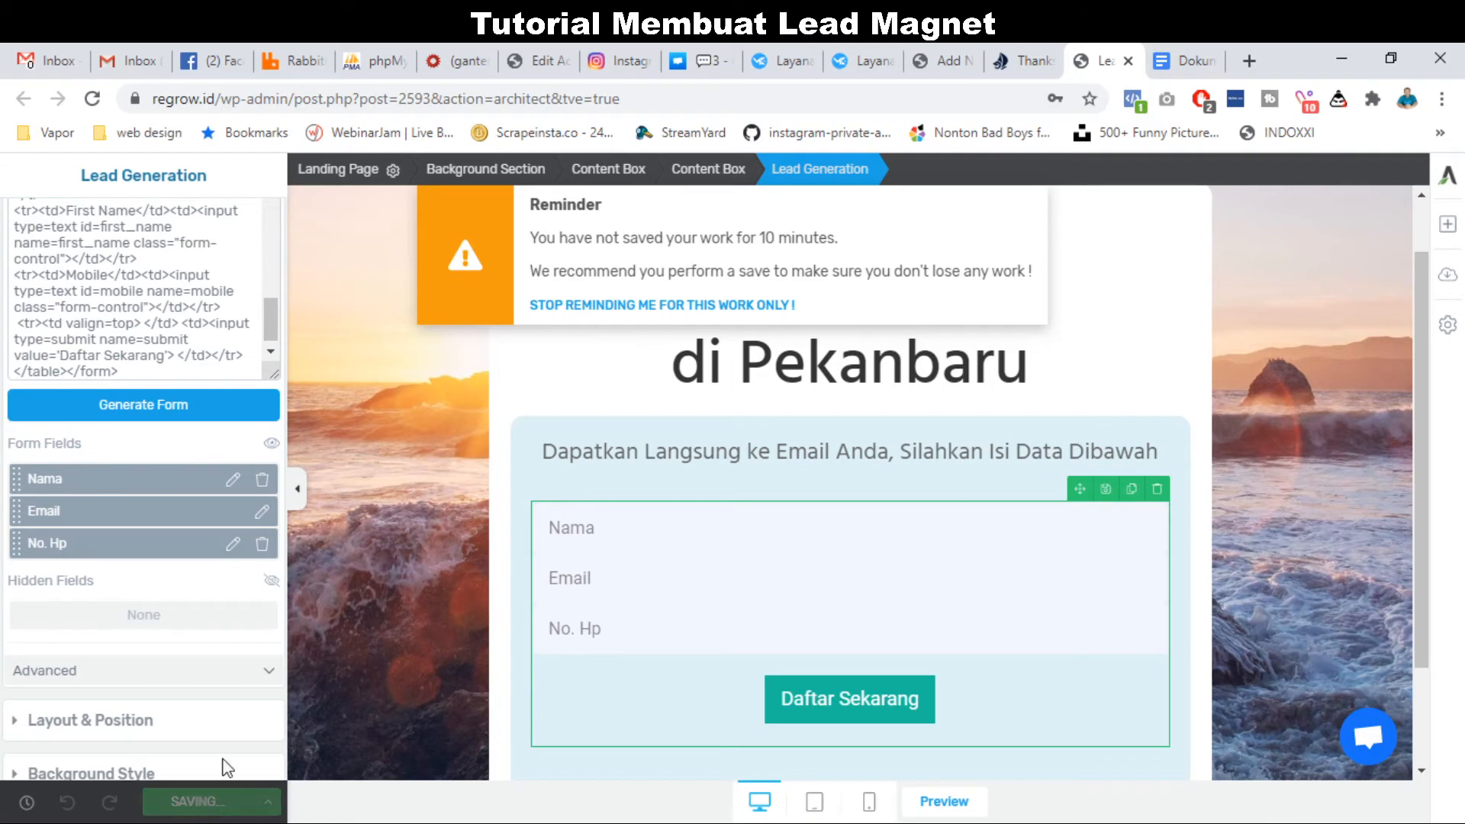
{"action": "scroll", "coordinate": [163, 618], "scroll_direction": "up", "scroll_amount": 4}
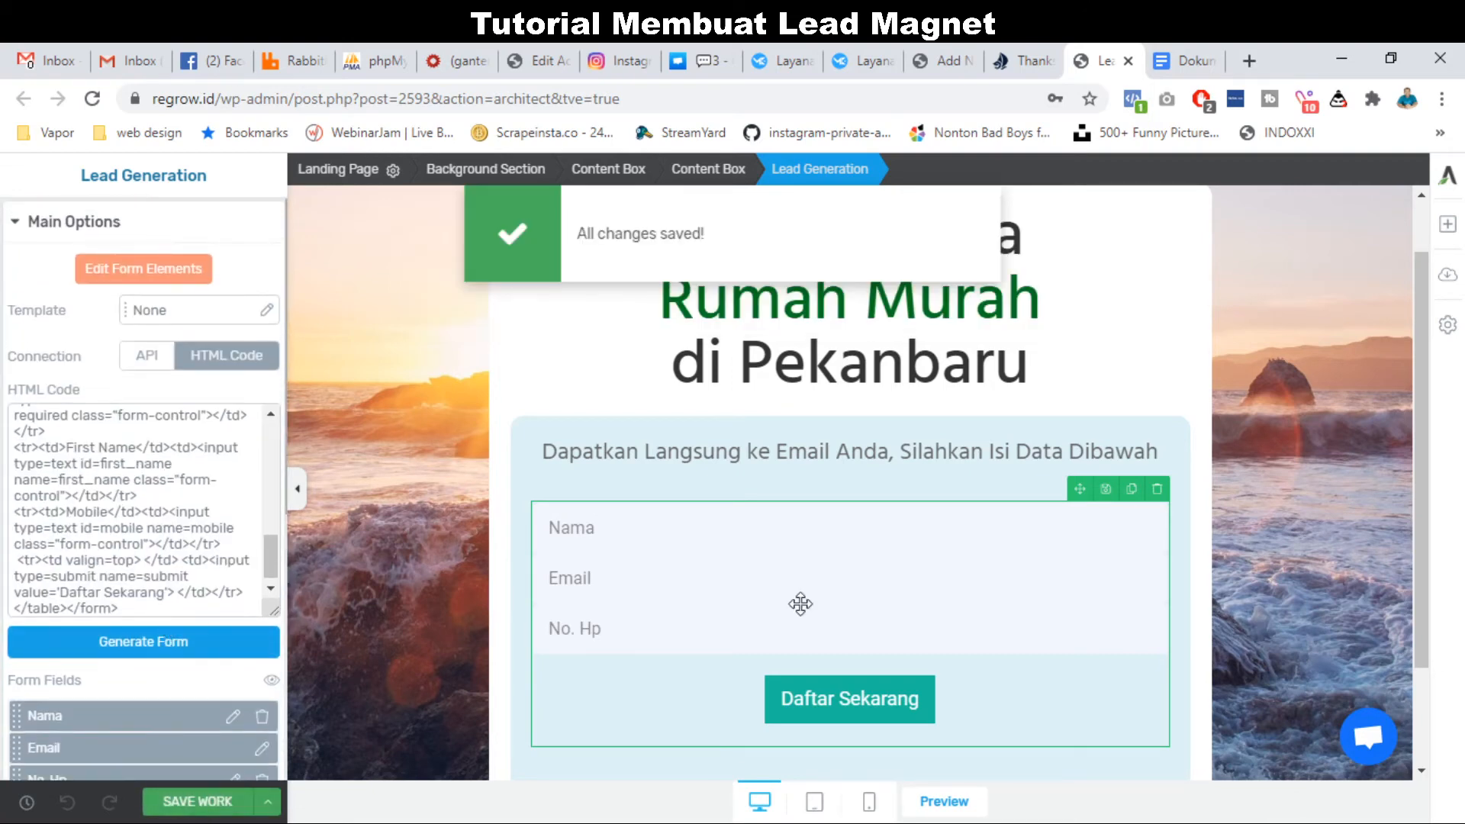
Change the button text from 'Daftar Sekarang' to 'Daftar'.
{"action": "left_click", "coordinate": [158, 270]}
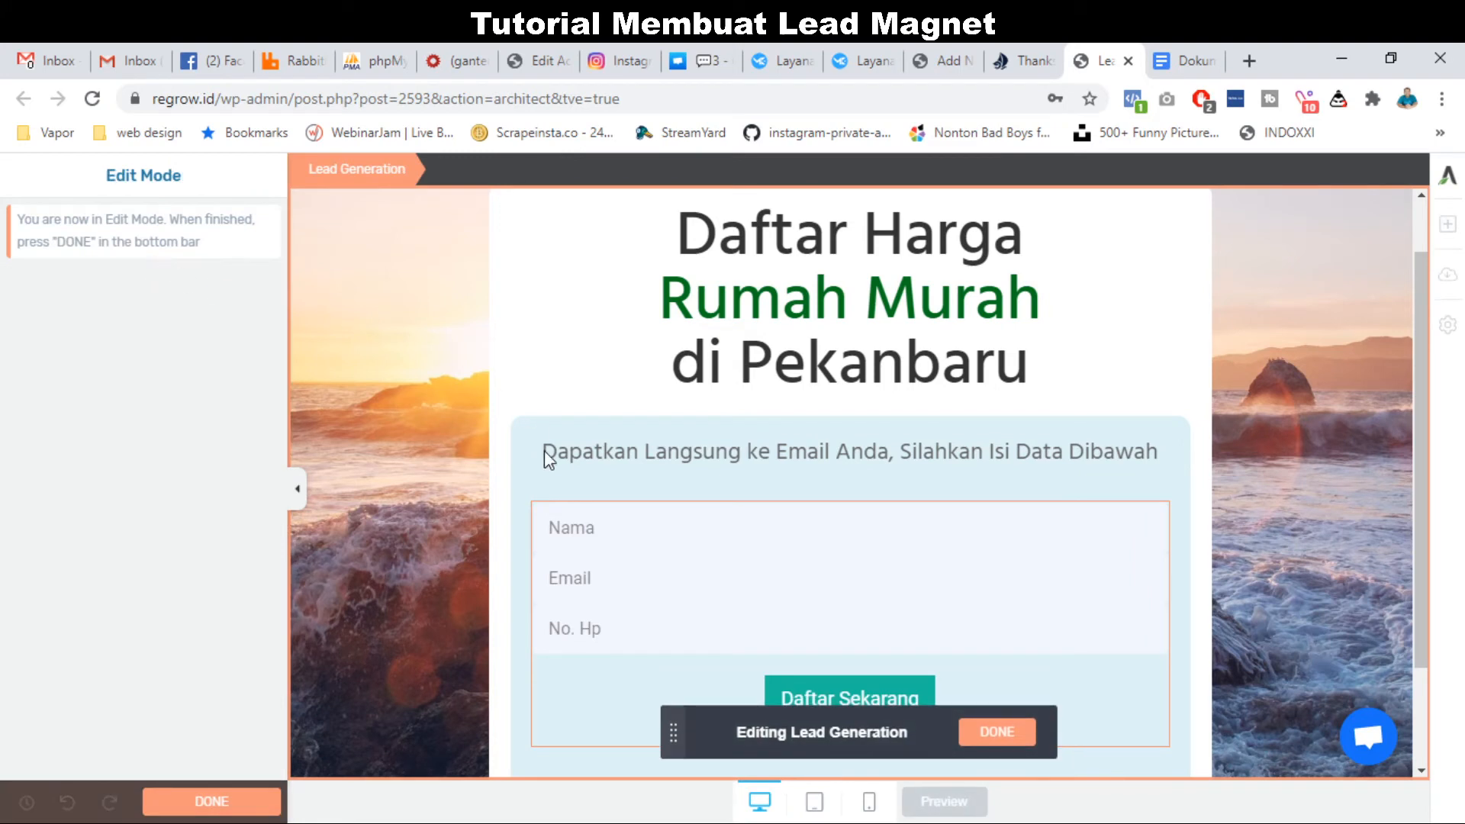
{"action": "scroll", "coordinate": [543, 450], "scroll_direction": "down", "scroll_amount": 2}
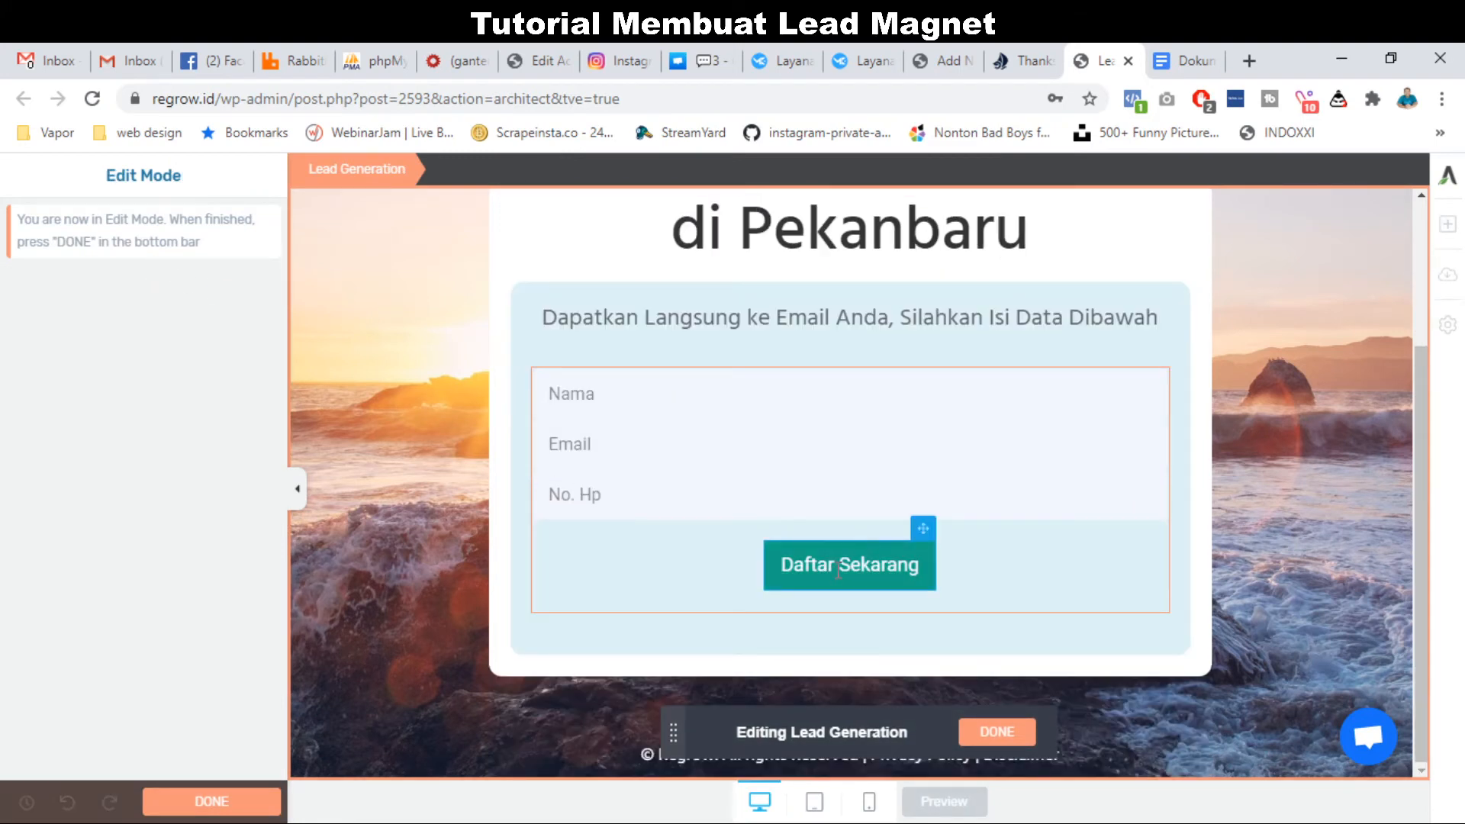
{"action": "left_click", "coordinate": [839, 571]}
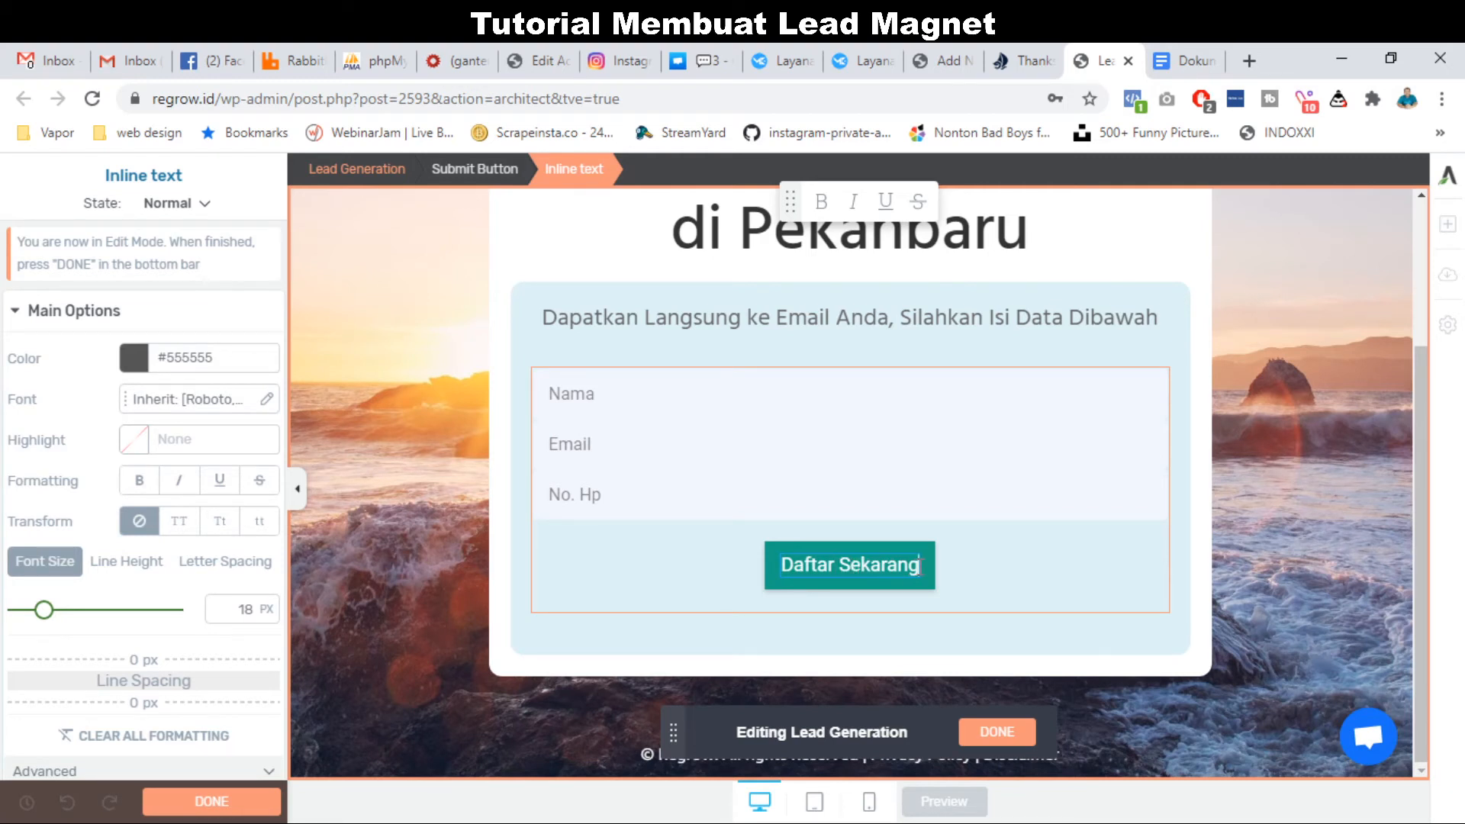
{"action": "key", "text": "BackSpace"}
{"action": "key", "text": "BackSpace"}
{"action": "key", "text": "BackSpace"}
{"action": "key", "text": "BackSpace"}
{"action": "key", "text": "BackSpace"}
{"action": "key", "text": "BackSpace"}
{"action": "key", "text": "BackSpace"}
{"action": "key", "text": "BackSpace"}
{"action": "key", "text": "BackSpace"}
{"action": "key", "text": "BackSpace"}
{"action": "key", "text": "BackSpace"}
{"action": "key", "text": "BackSpace"}
{"action": "key", "text": "BackSpace"}
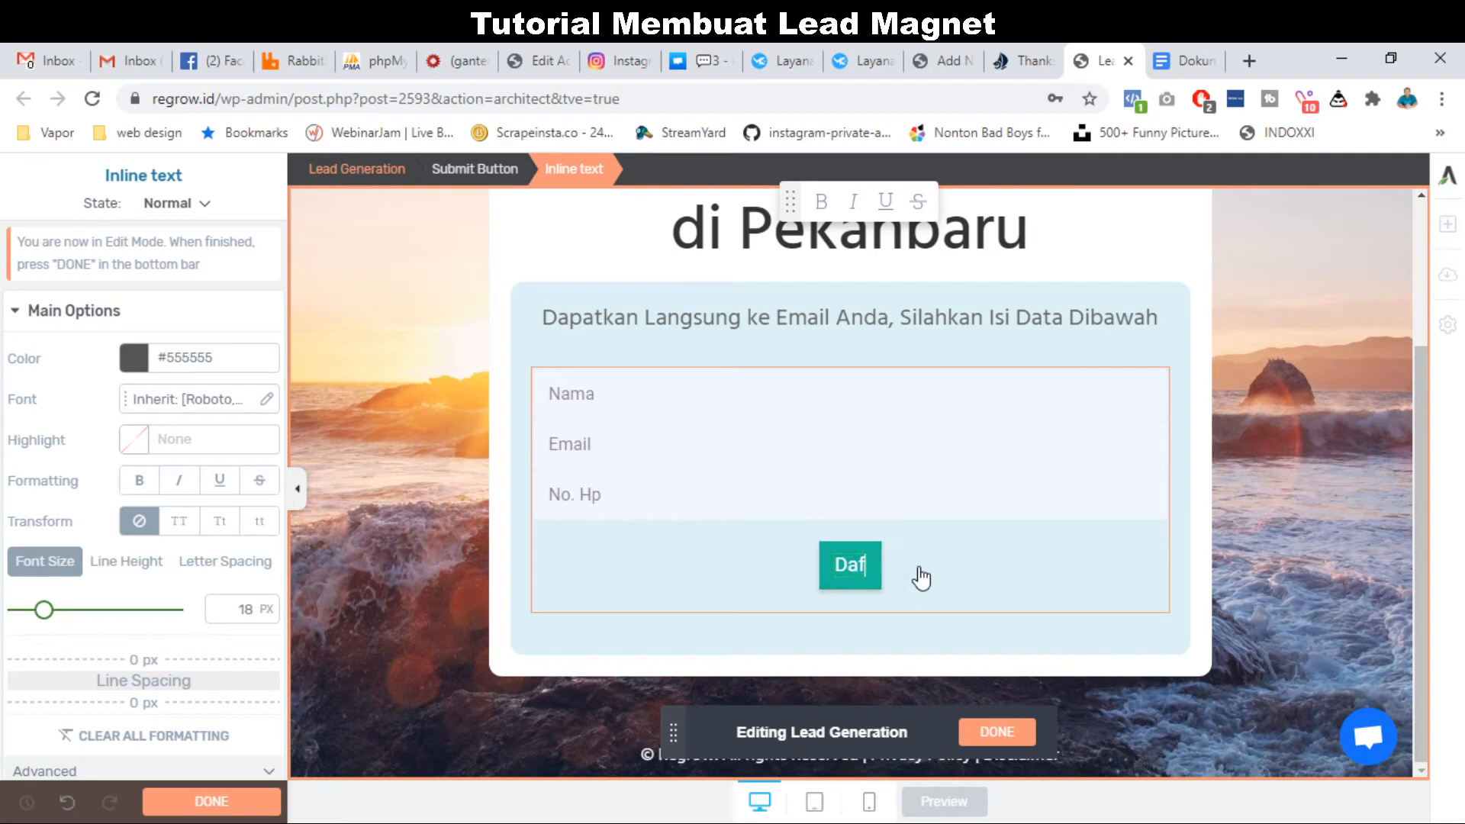
{"action": "key", "text": "BackSpace"}
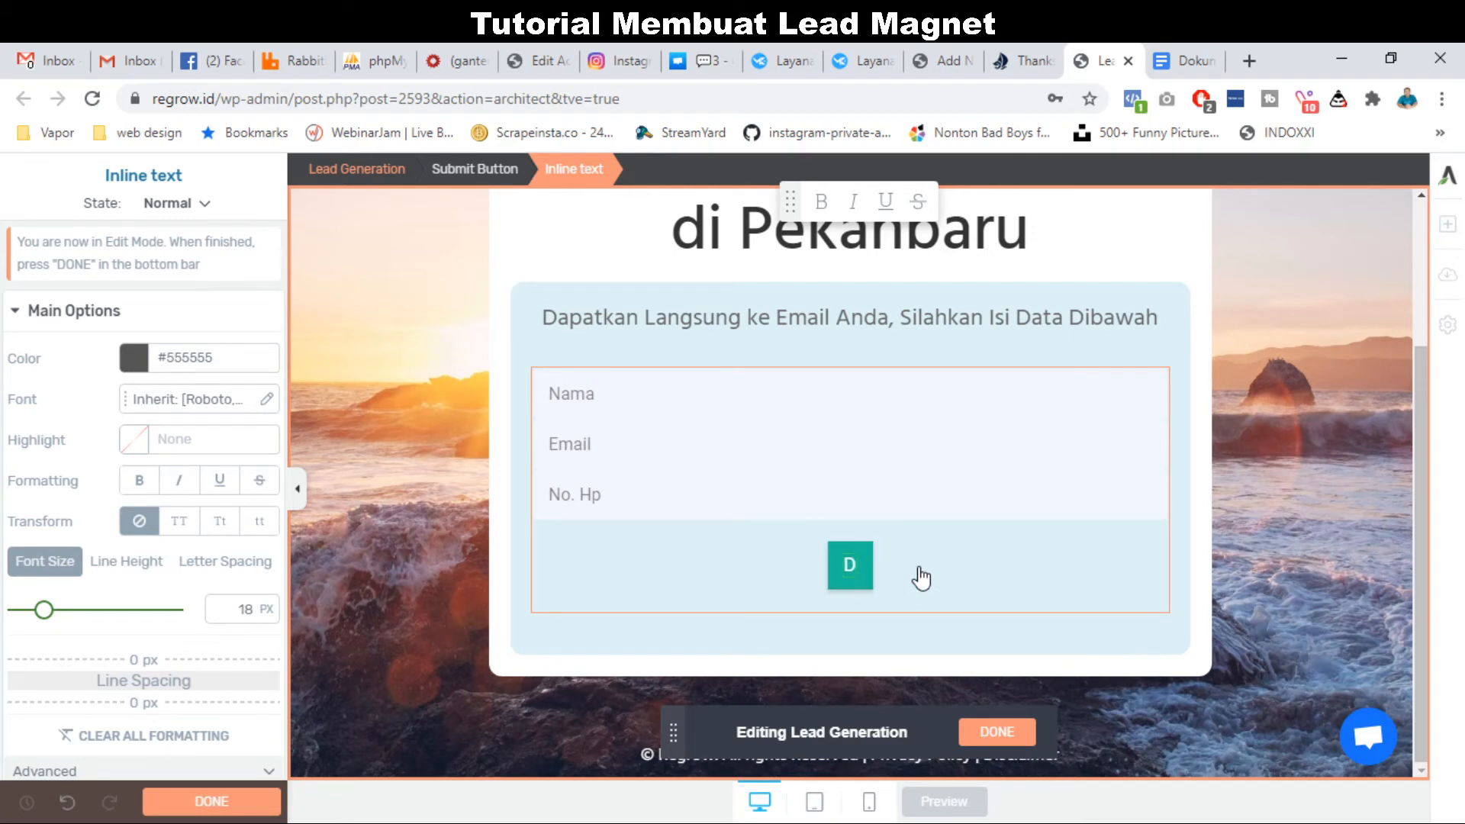
{"action": "type", "text": "aftar"}
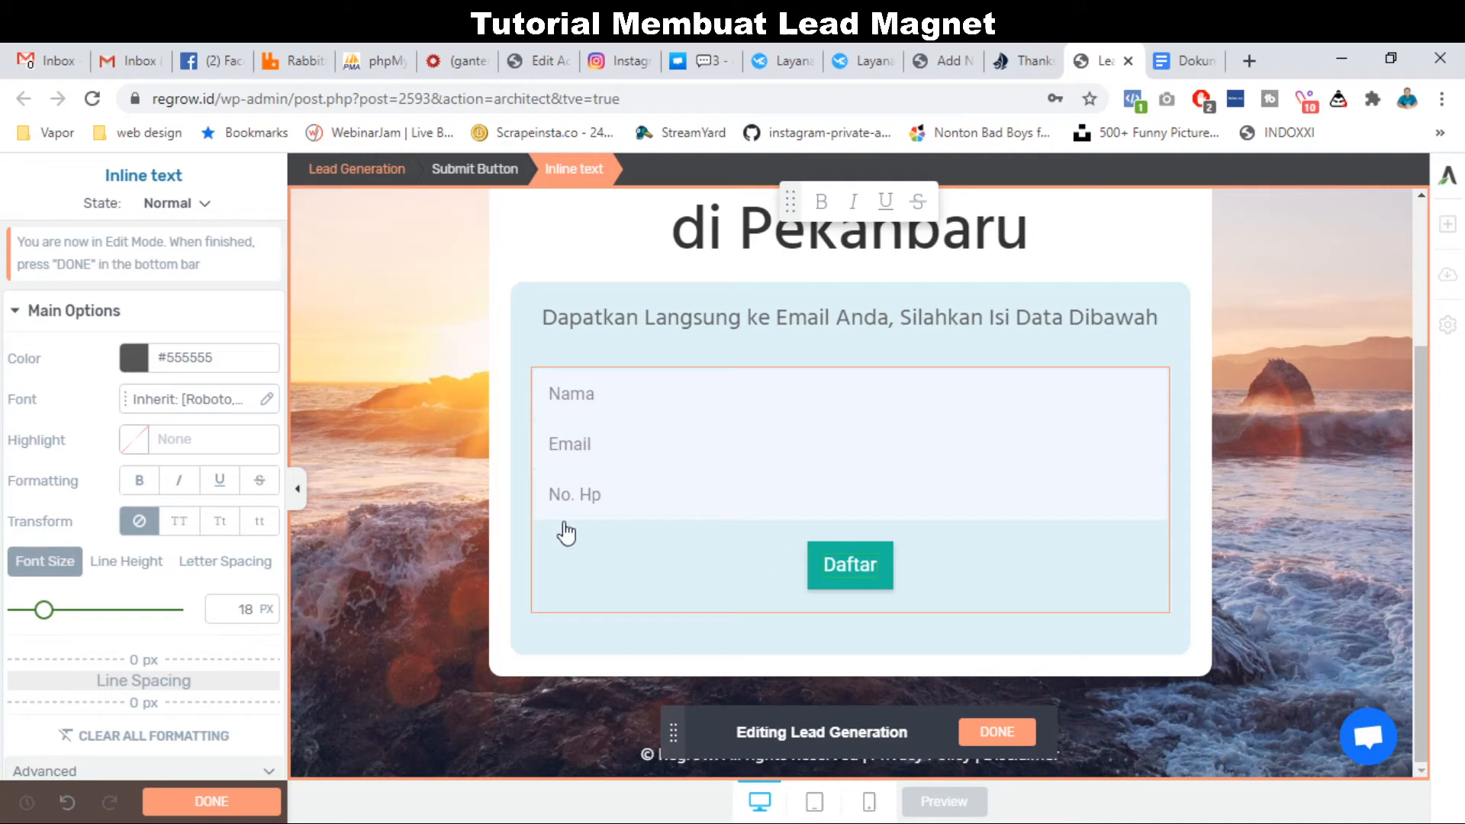
{"action": "left_click", "coordinate": [992, 734]}
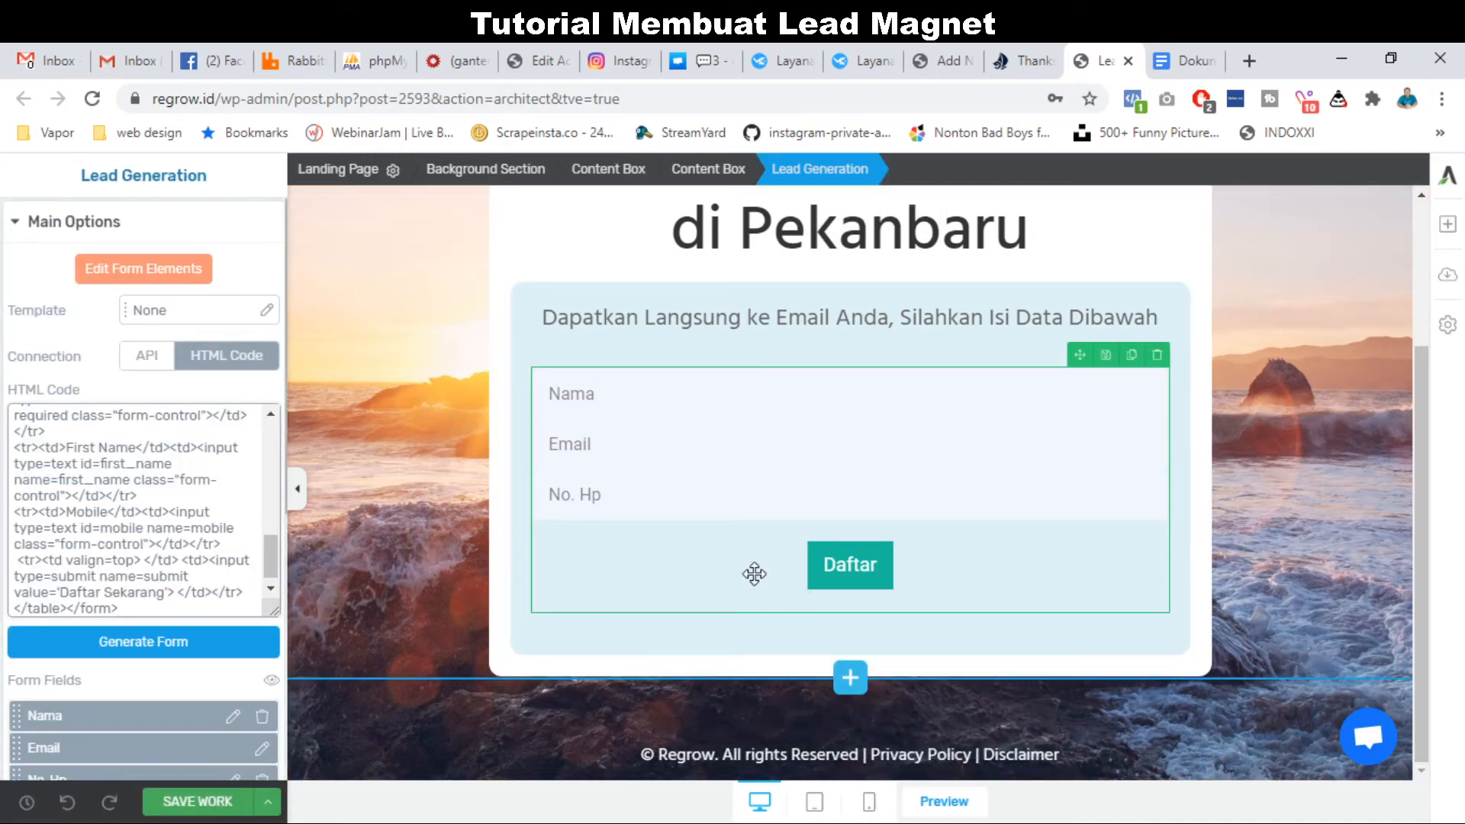
Save the page and preview the live lead-brosur page.
{"action": "scroll", "coordinate": [710, 615], "scroll_direction": "up", "scroll_amount": 1}
{"action": "scroll", "coordinate": [709, 616], "scroll_direction": "down", "scroll_amount": 1}
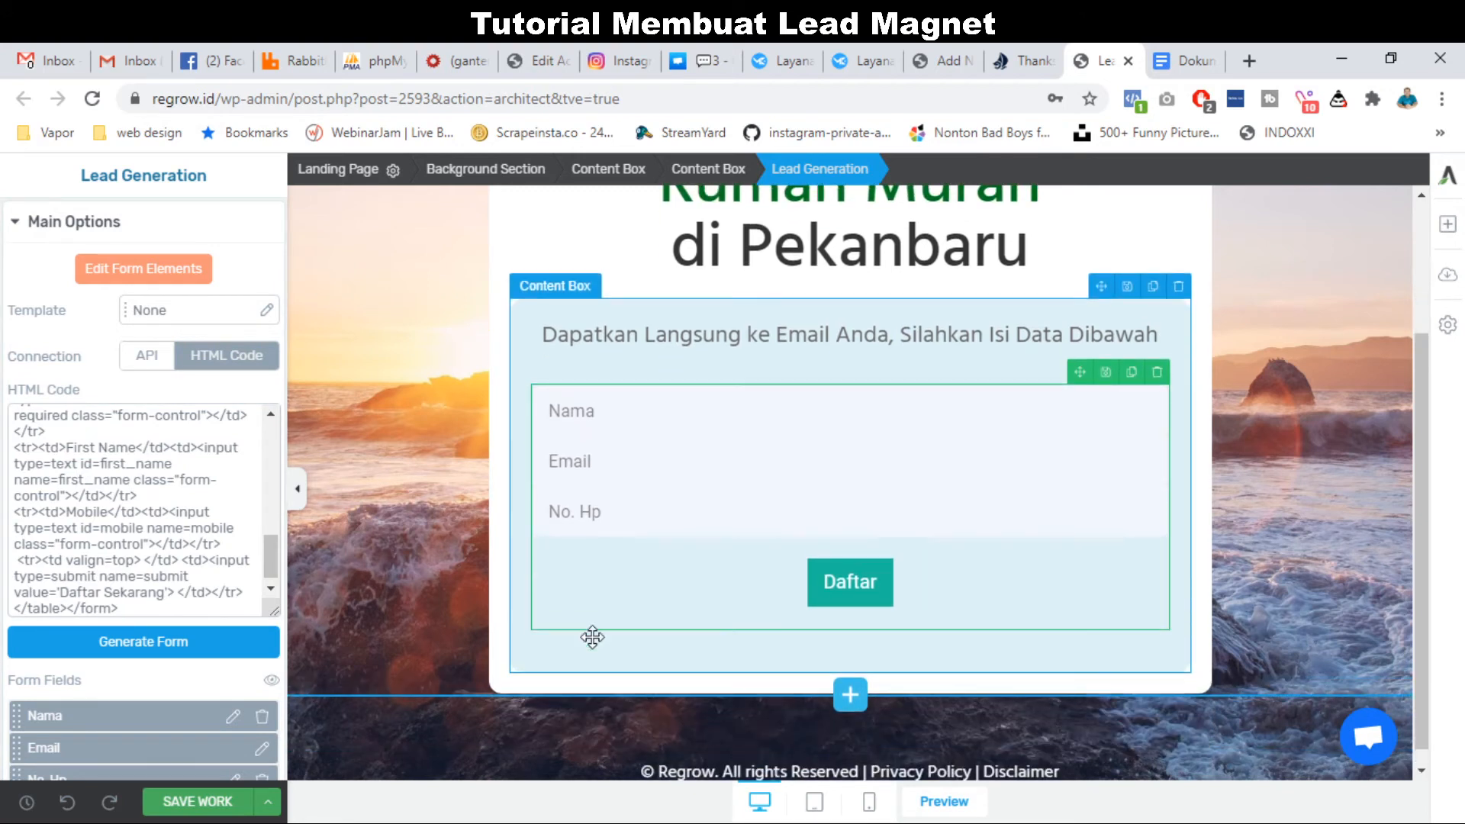
{"action": "left_click", "coordinate": [254, 805]}
{"action": "left_click", "coordinate": [186, 660]}
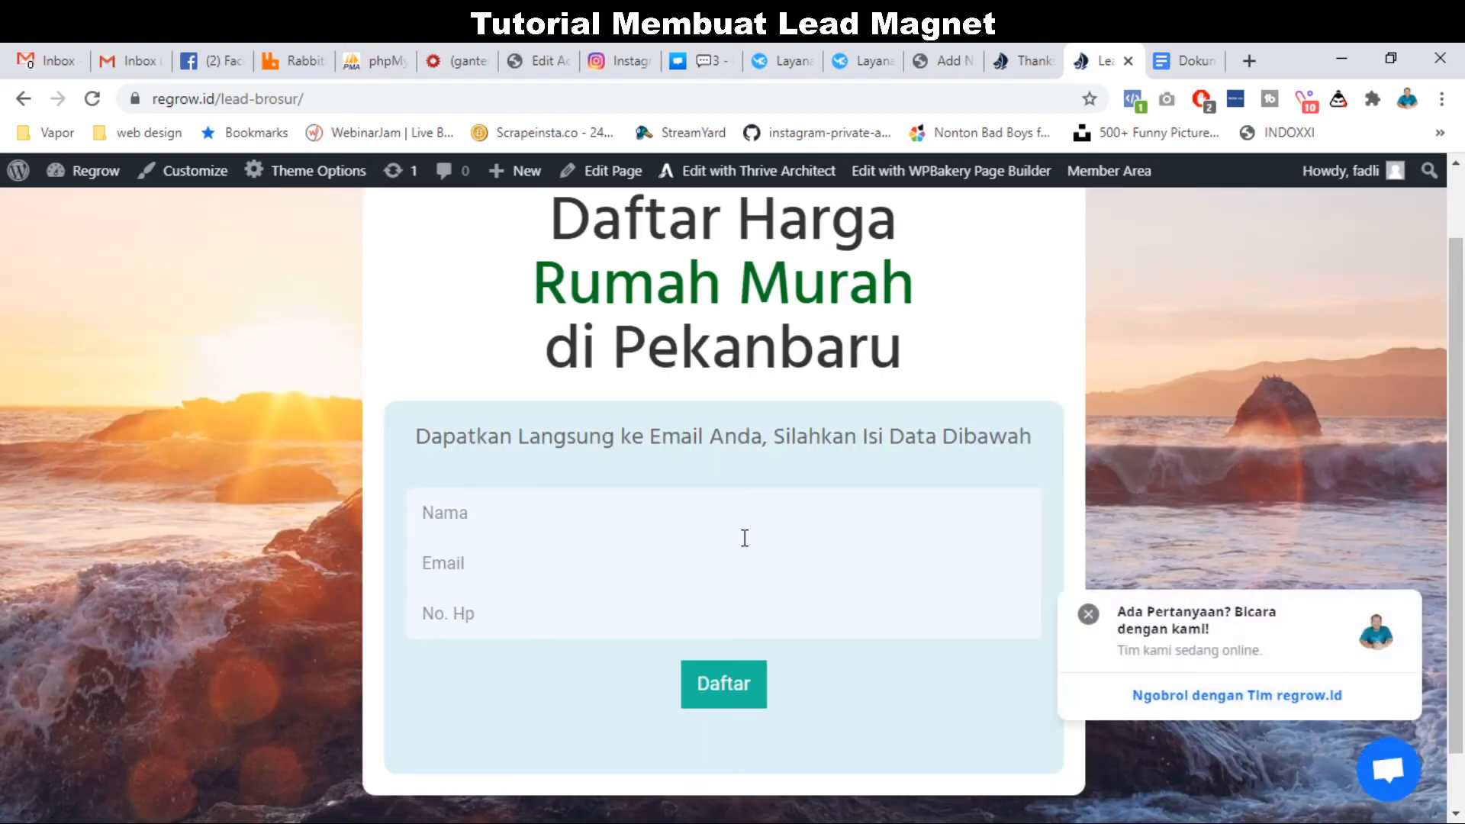
Open Mailketing's subscriber lists and search for 'ruma'.
{"action": "left_click", "coordinate": [1088, 614]}
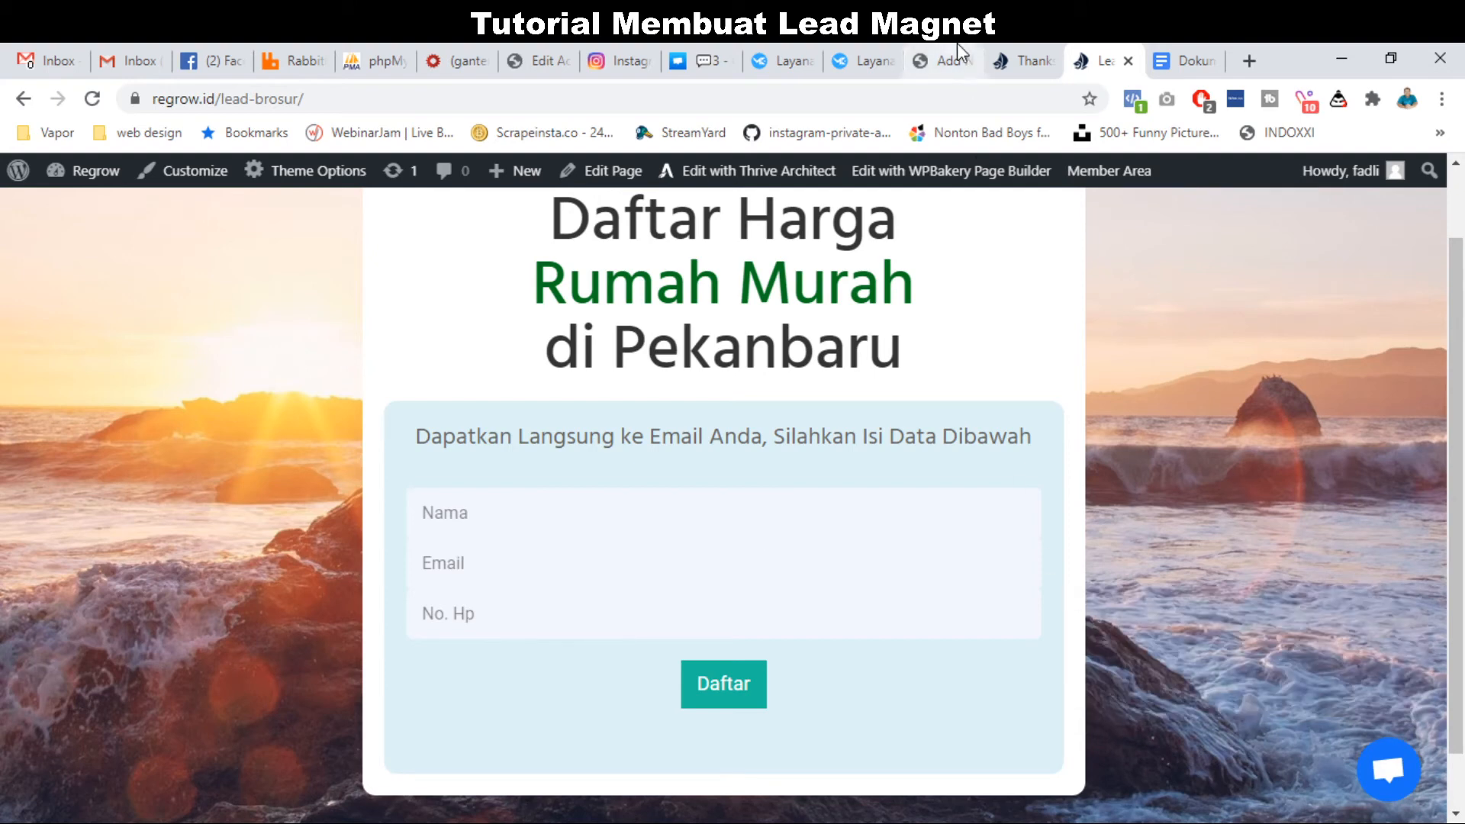
{"action": "left_click", "coordinate": [785, 42]}
{"action": "key", "text": "alt+Left"}
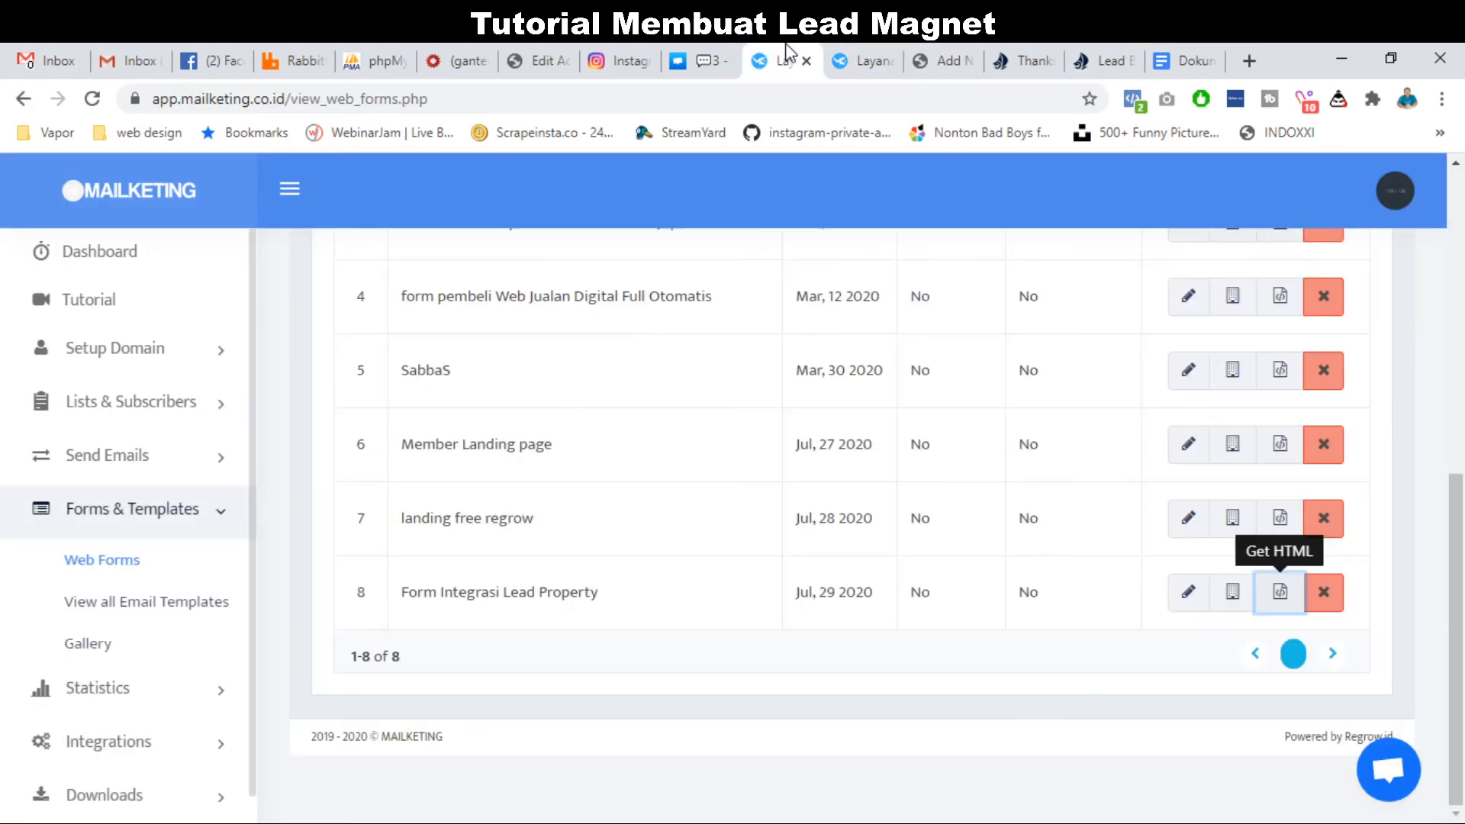
{"action": "left_click", "coordinate": [157, 405]}
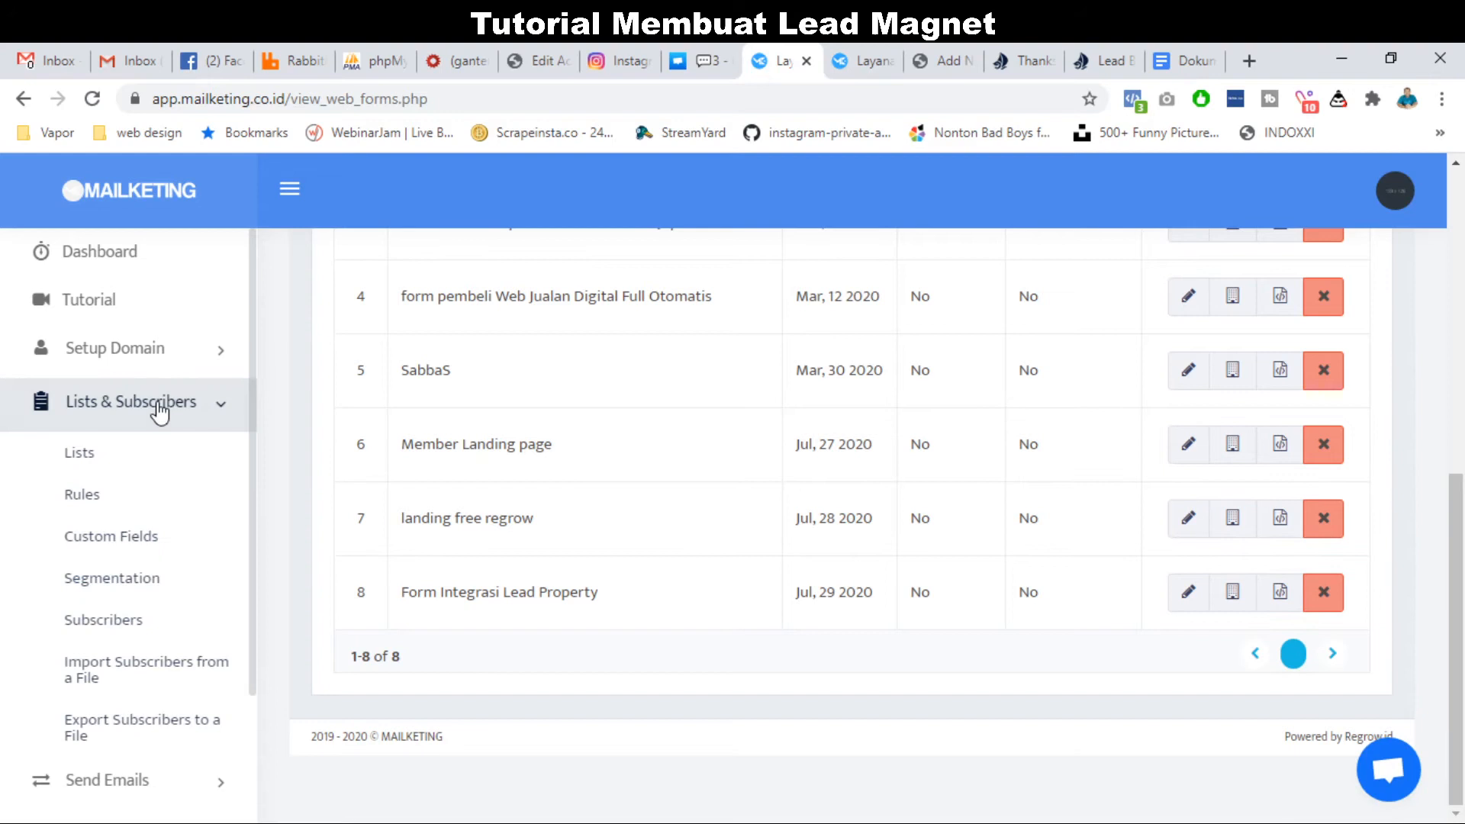
{"action": "left_click", "coordinate": [86, 458]}
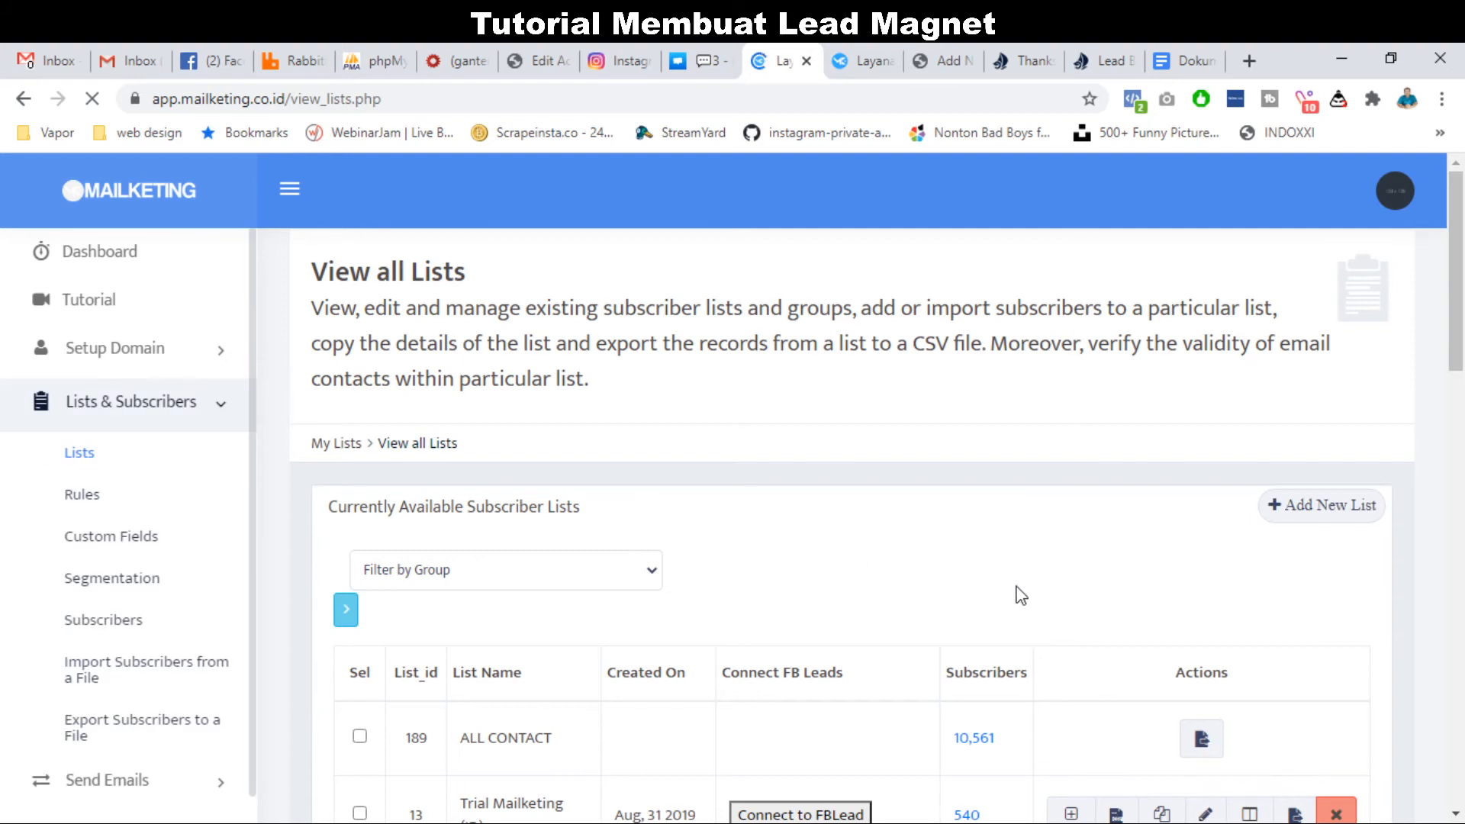
{"action": "left_click", "coordinate": [951, 680]}
{"action": "type", "text": "ruma"}
{"action": "scroll", "coordinate": [948, 687], "scroll_direction": "down", "scroll_amount": 3}
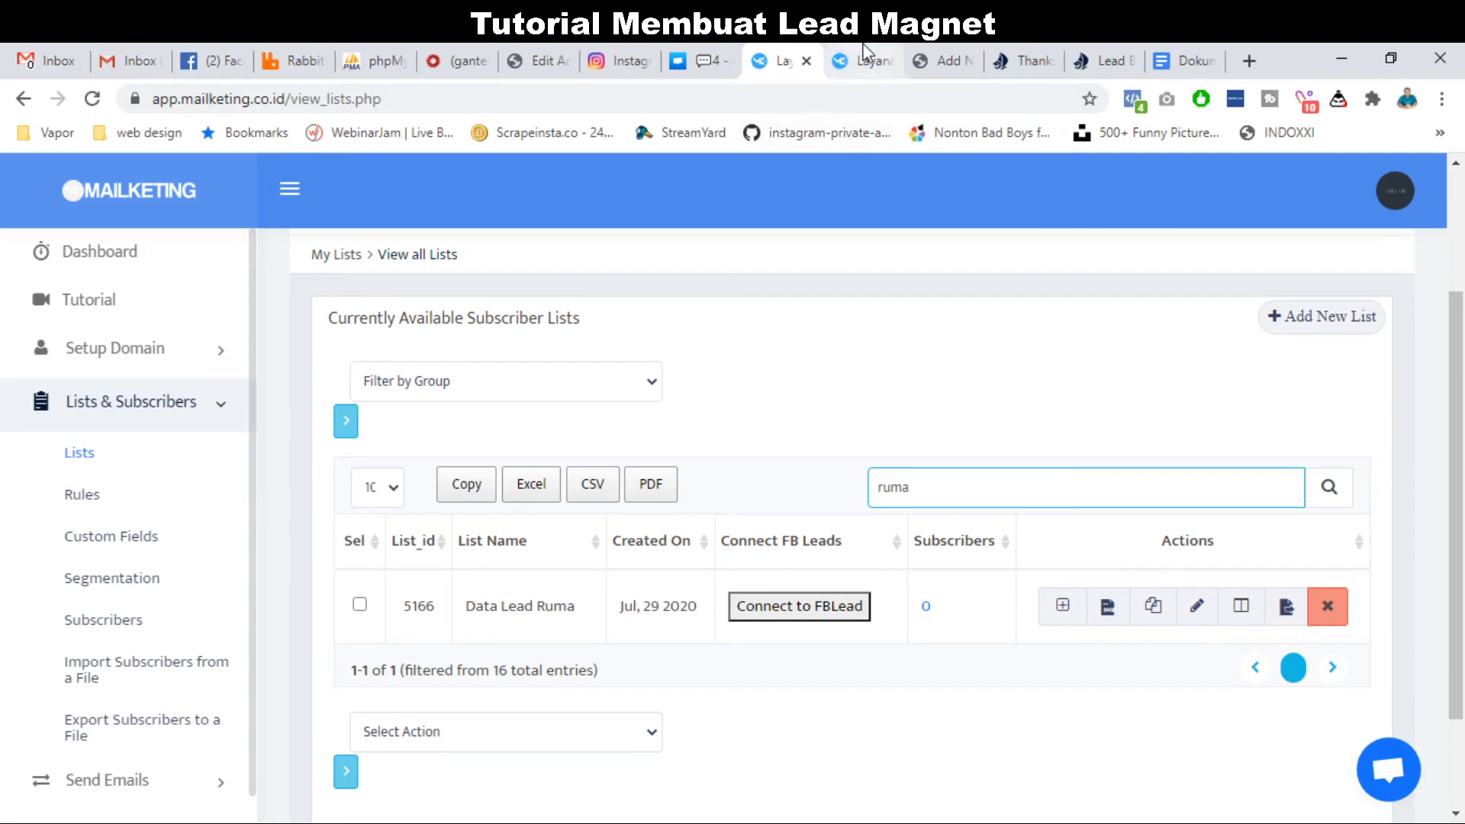
Check the thanks-brosur-rumah page, then return to Data Lead Ruma showing 0 subscribers.
{"action": "left_click", "coordinate": [953, 58]}
{"action": "left_click", "coordinate": [1022, 55]}
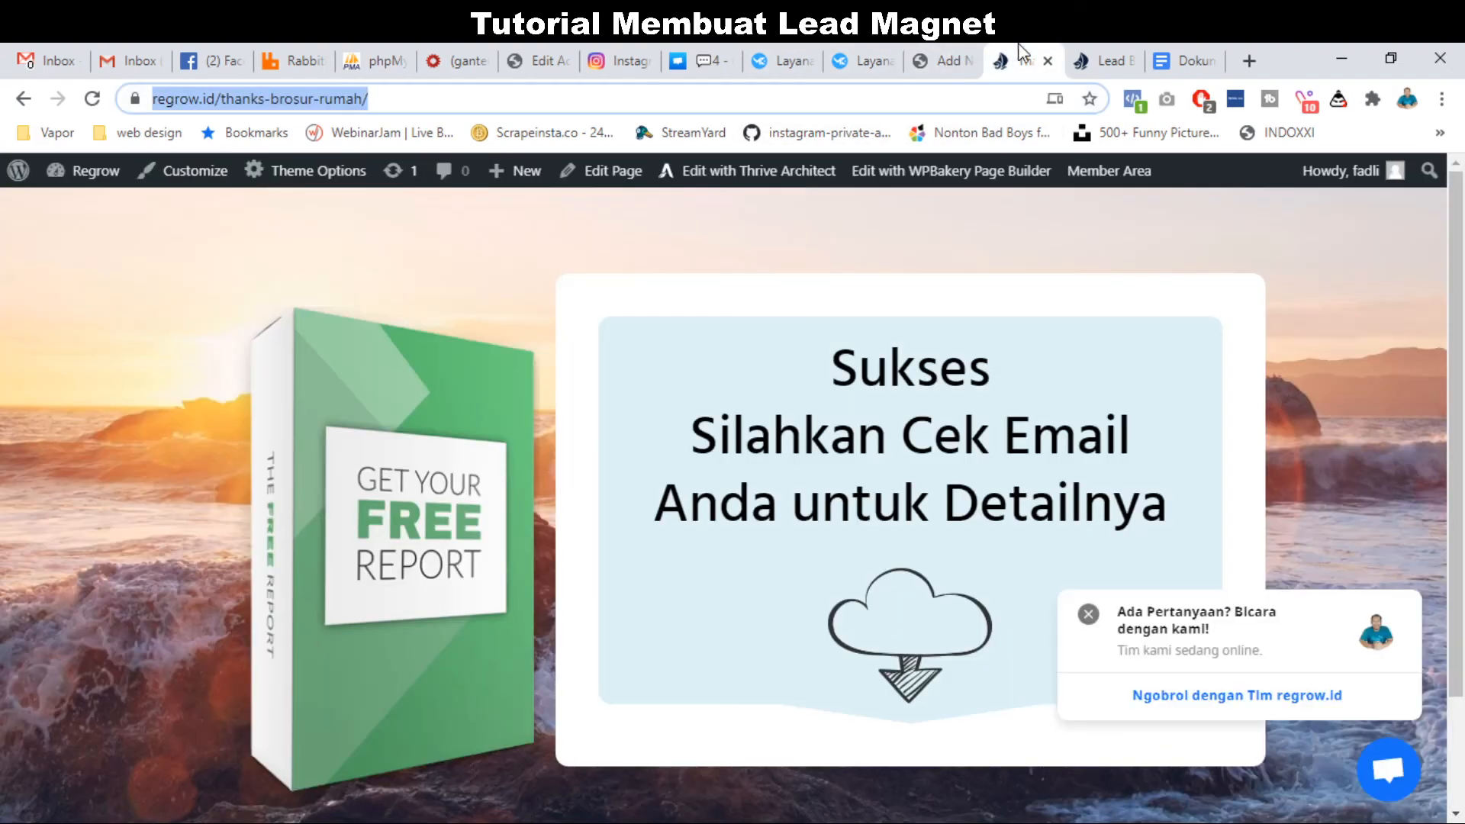
{"action": "left_click", "coordinate": [1106, 60]}
{"action": "scroll", "coordinate": [632, 496], "scroll_direction": "up", "scroll_amount": 1}
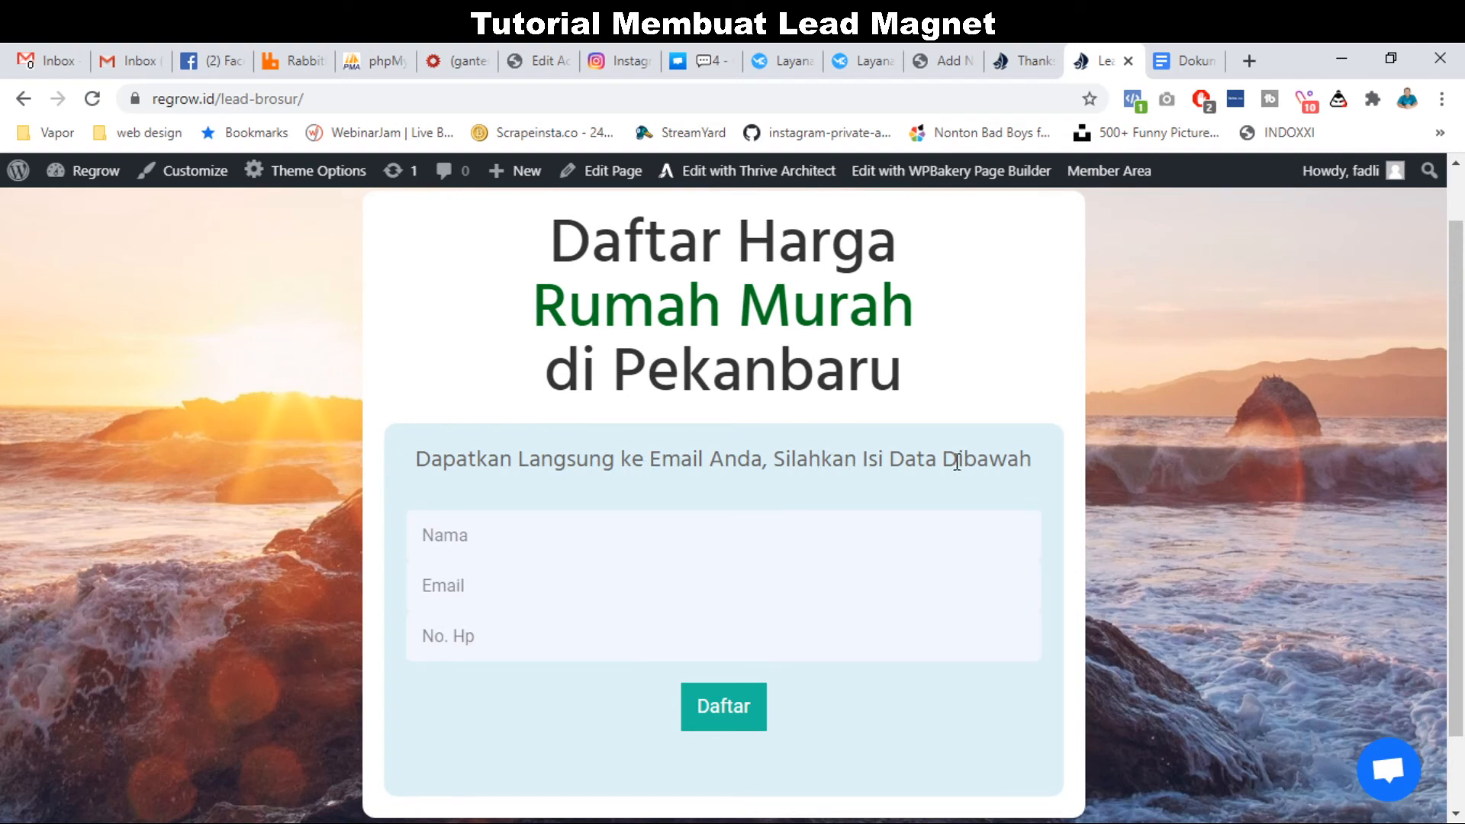
{"action": "scroll", "coordinate": [855, 435], "scroll_direction": "up", "scroll_amount": 1}
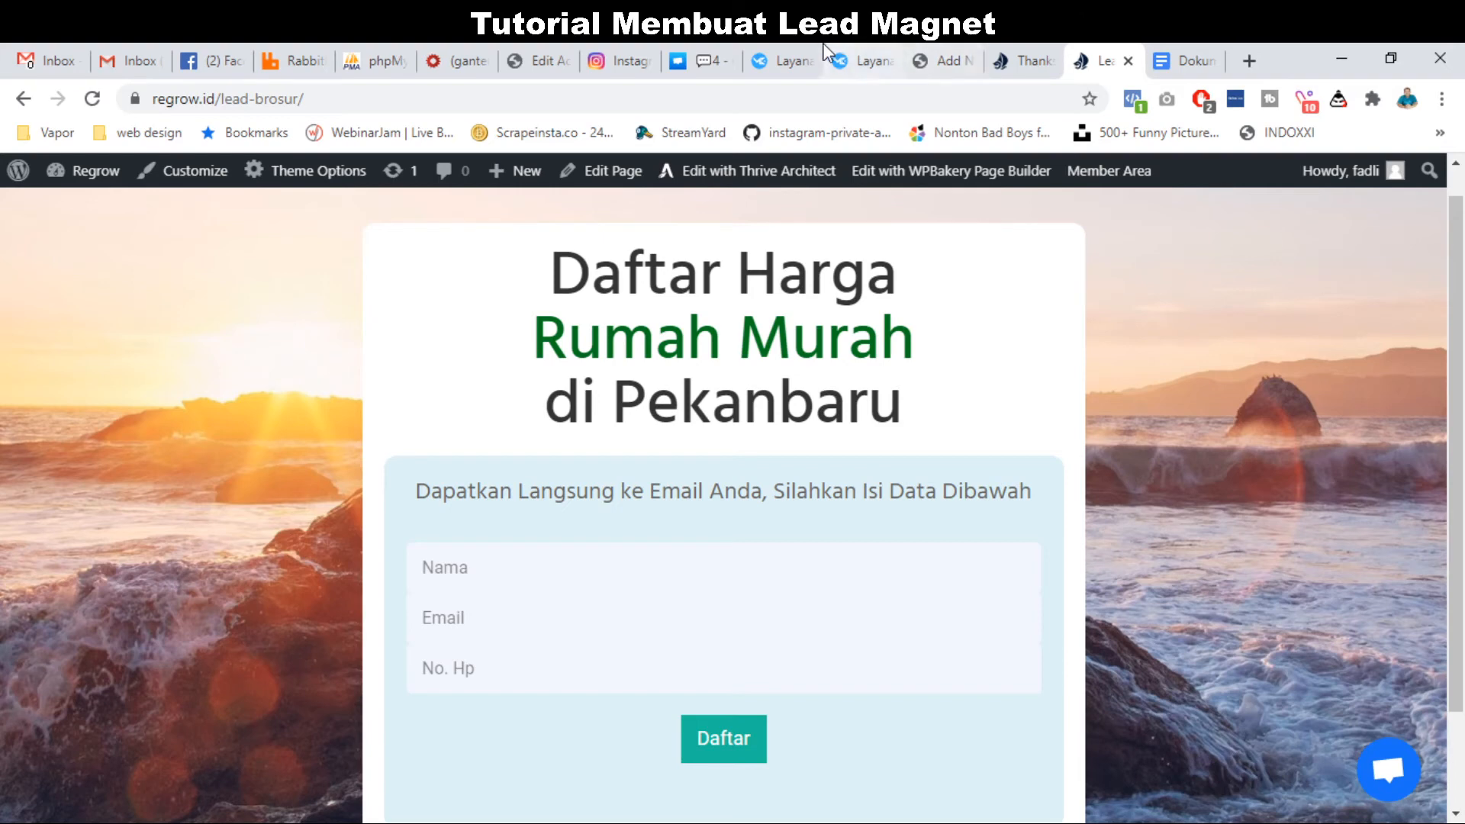
{"action": "left_click", "coordinate": [786, 61]}
{"action": "scroll", "coordinate": [752, 350], "scroll_direction": "down", "scroll_amount": 1}
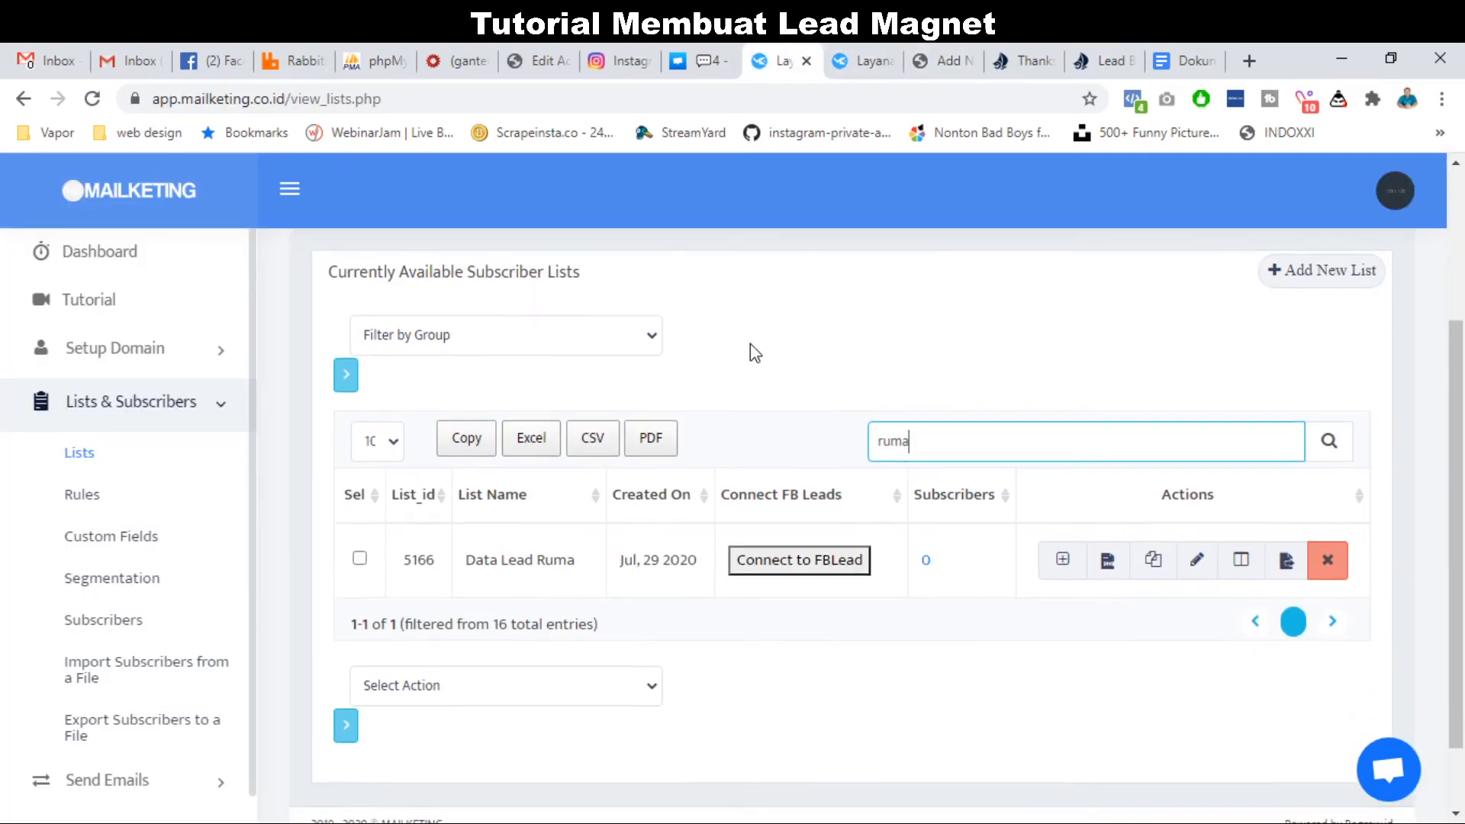
{"action": "left_click", "coordinate": [146, 403]}
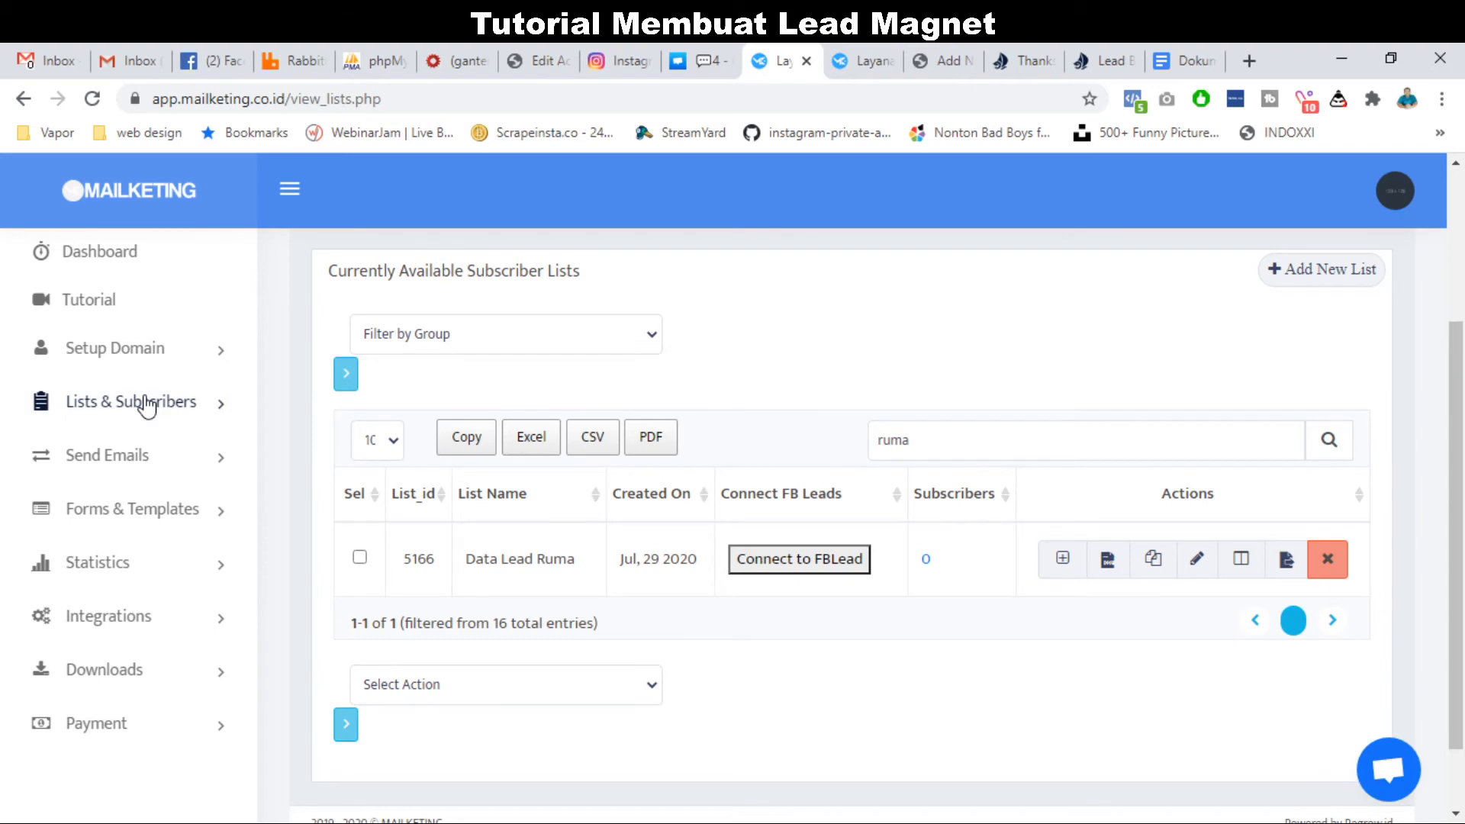
Go to the Autoresponders list under Send Emails and start a new autoresponder.
{"action": "left_click", "coordinate": [122, 461]}
{"action": "scroll", "coordinate": [113, 515], "scroll_direction": "down", "scroll_amount": 2}
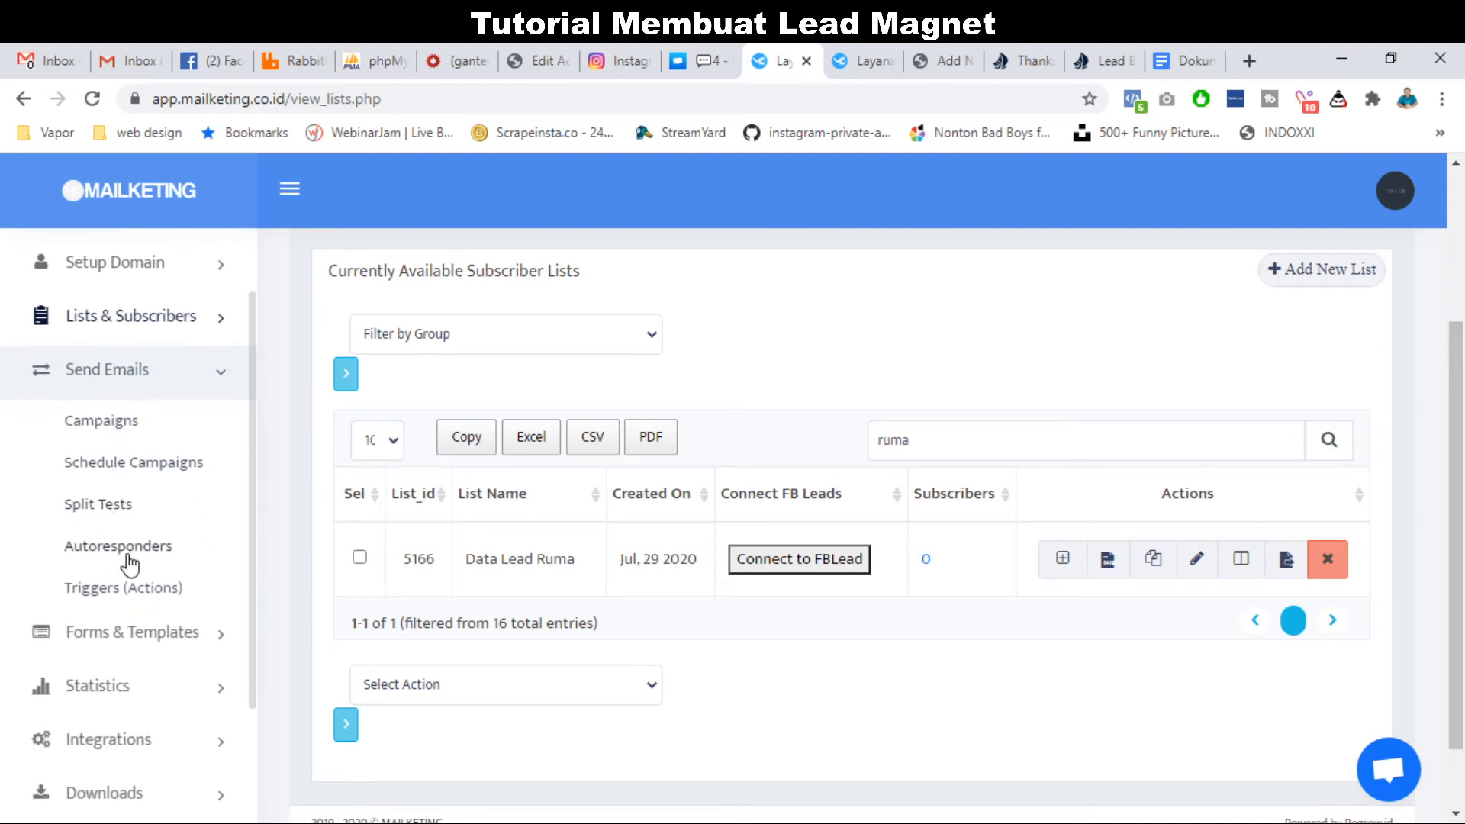
{"action": "left_click", "coordinate": [129, 555]}
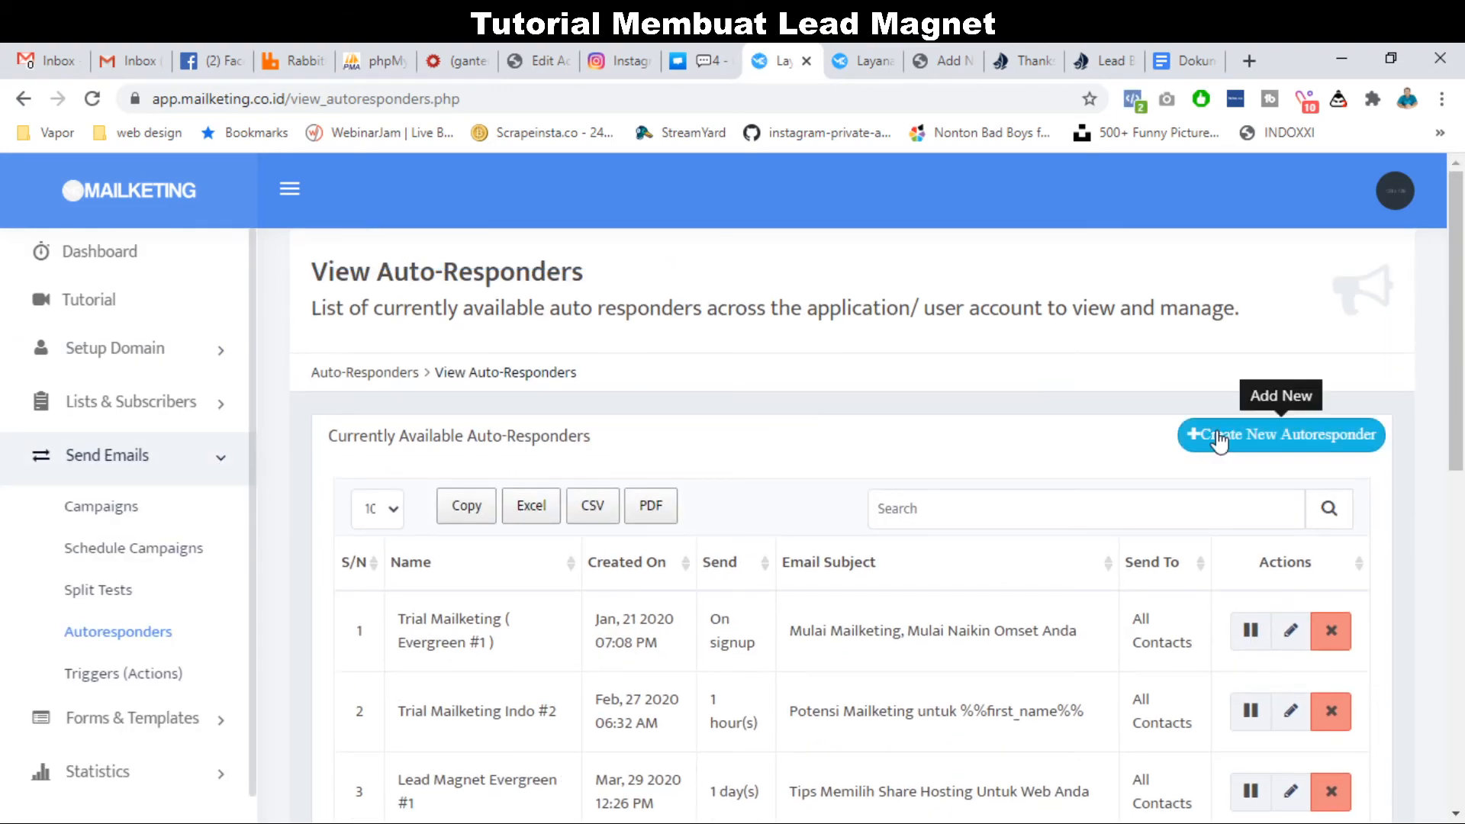
{"action": "left_click", "coordinate": [1229, 435]}
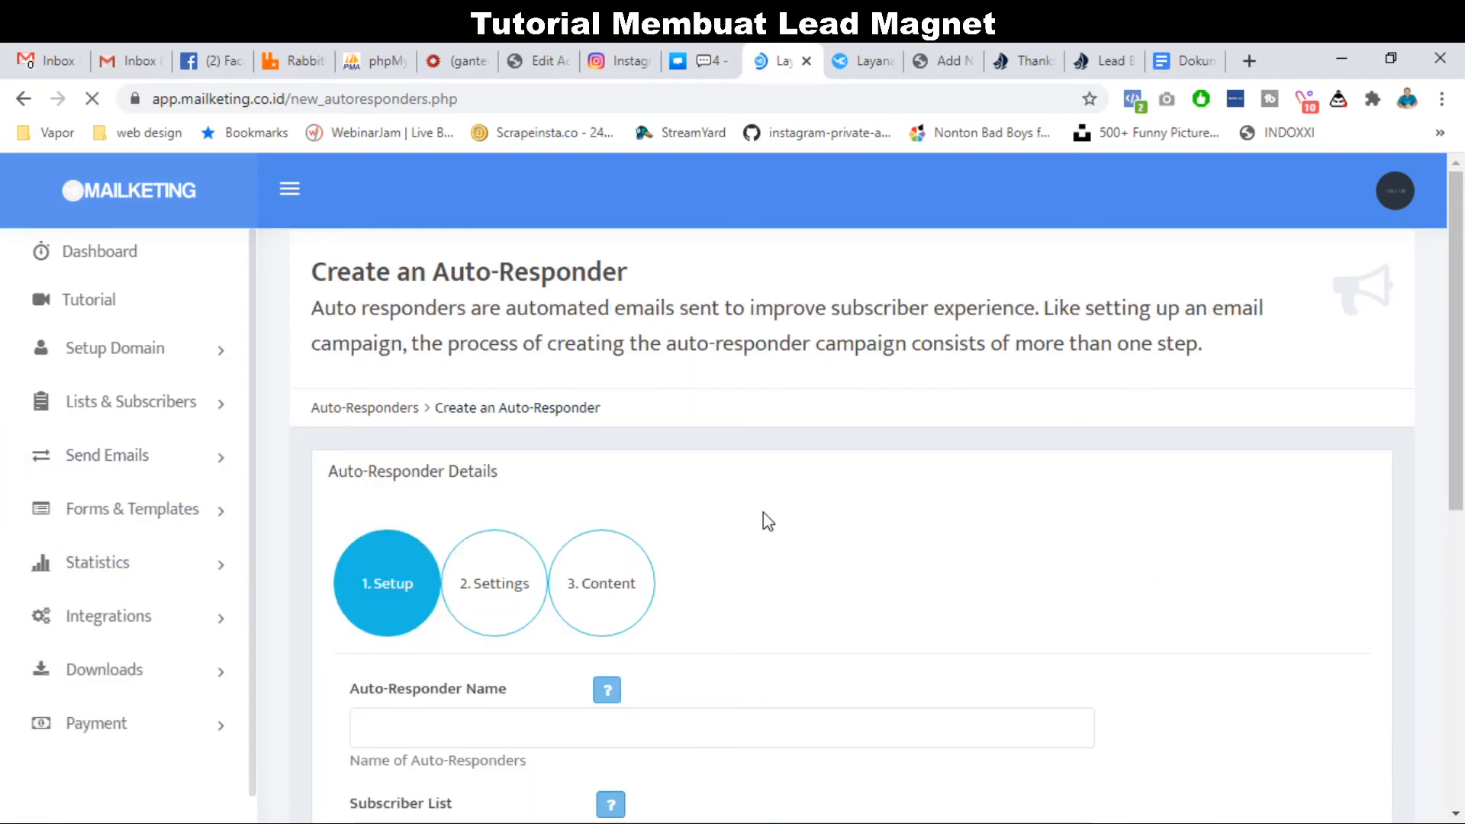
Name it 'Email Brosur #1', target Data Lead Ruma, leave Send to Existing off, and continue.
{"action": "scroll", "coordinate": [765, 517], "scroll_direction": "down", "scroll_amount": 4}
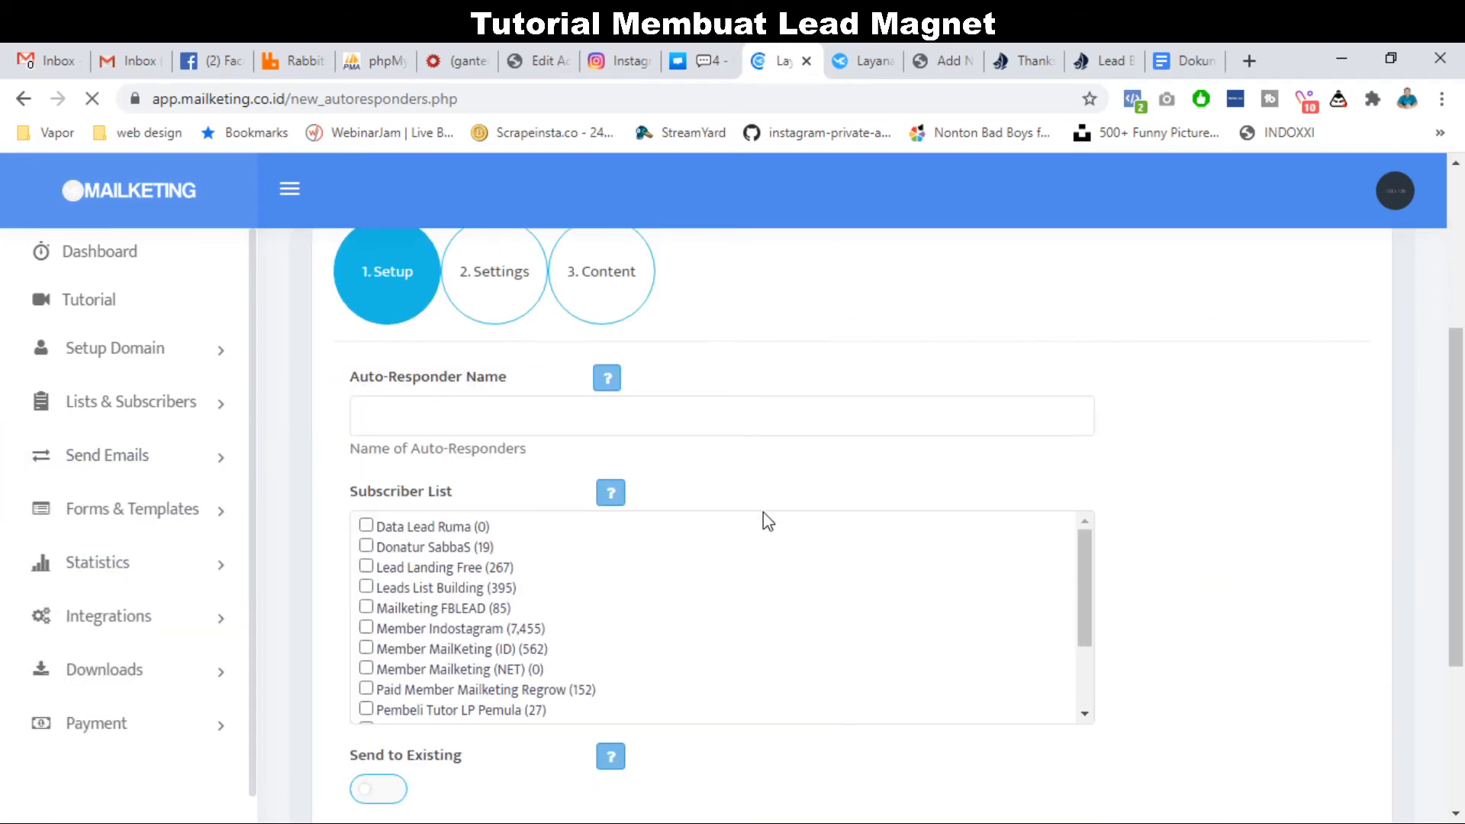
{"action": "left_click", "coordinate": [748, 421]}
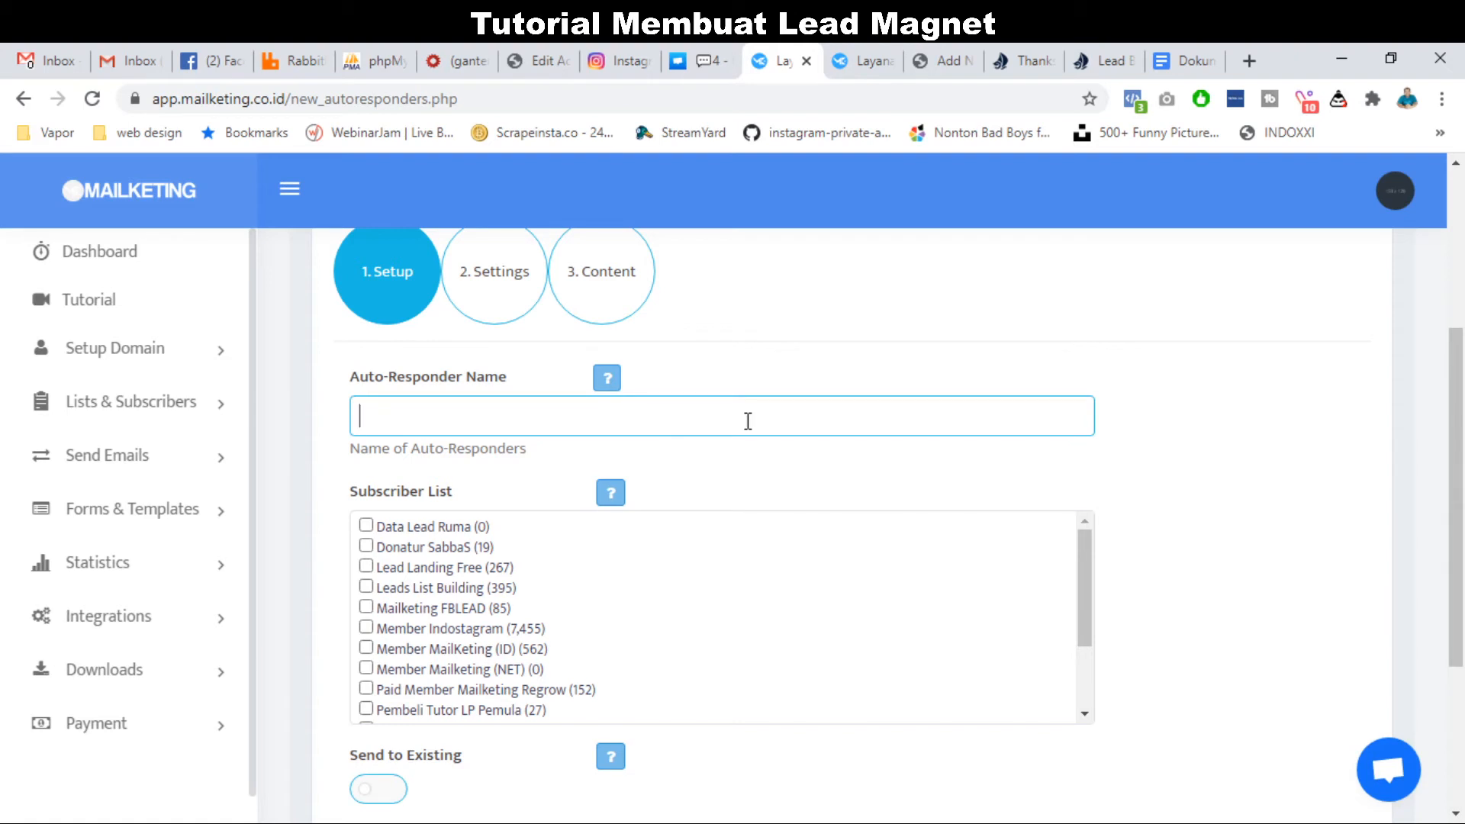
{"action": "type", "text": "Email Brosur #1"}
{"action": "left_click", "coordinate": [366, 525]}
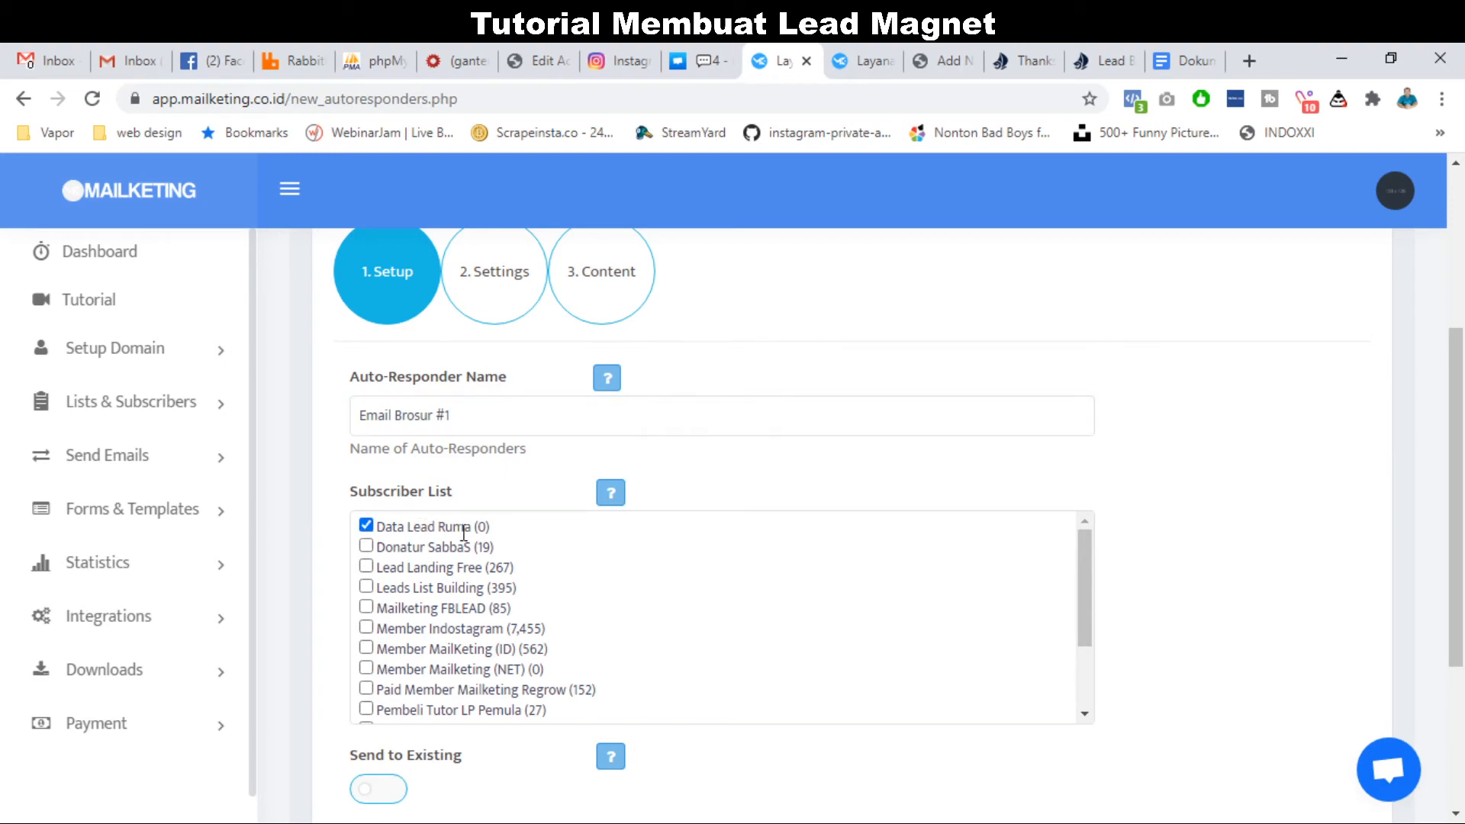
{"action": "scroll", "coordinate": [320, 560], "scroll_direction": "down", "scroll_amount": 3}
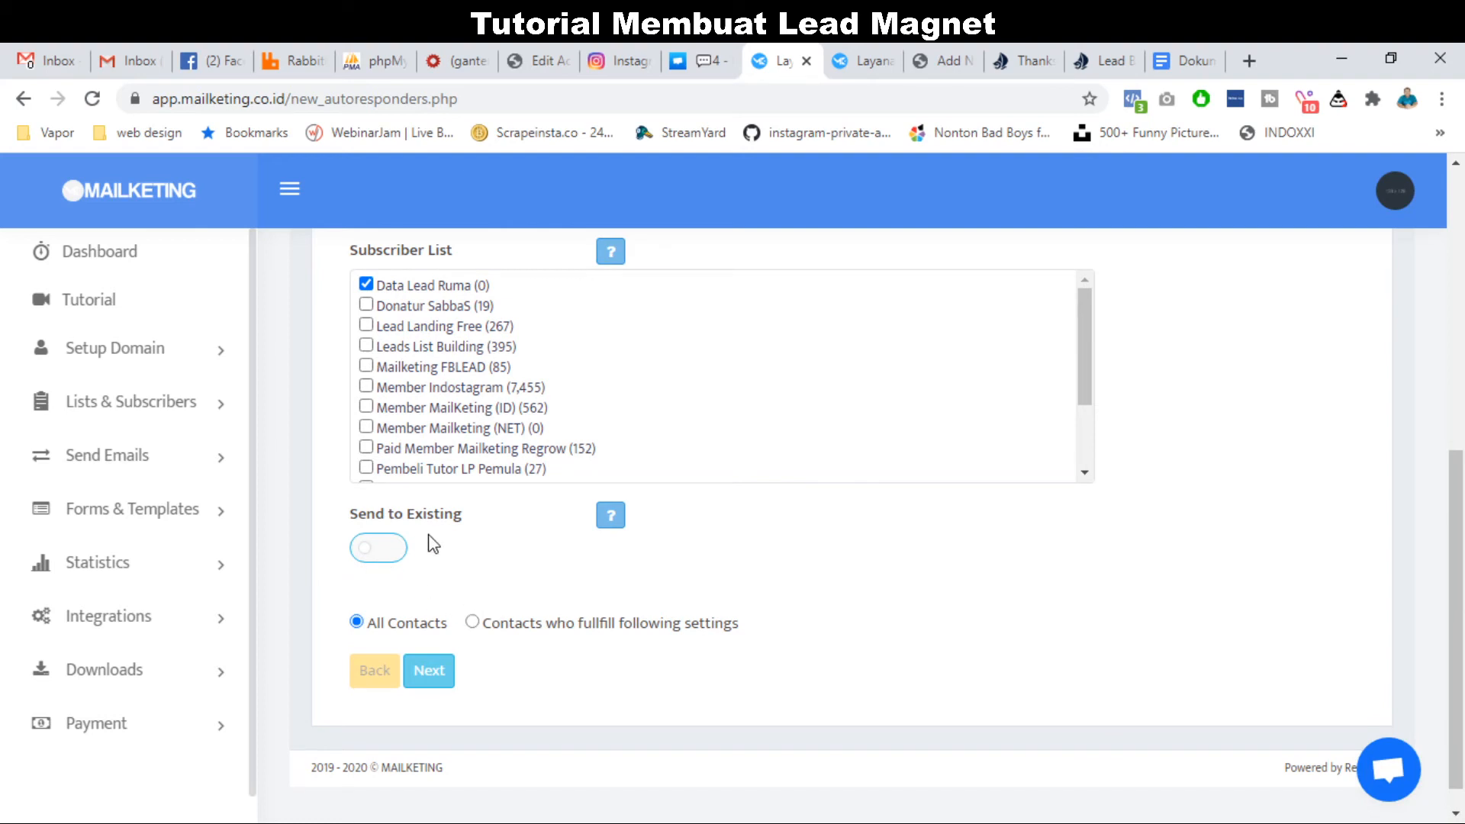
{"action": "left_click", "coordinate": [387, 555]}
{"action": "scroll", "coordinate": [473, 587], "scroll_direction": "up", "scroll_amount": 1}
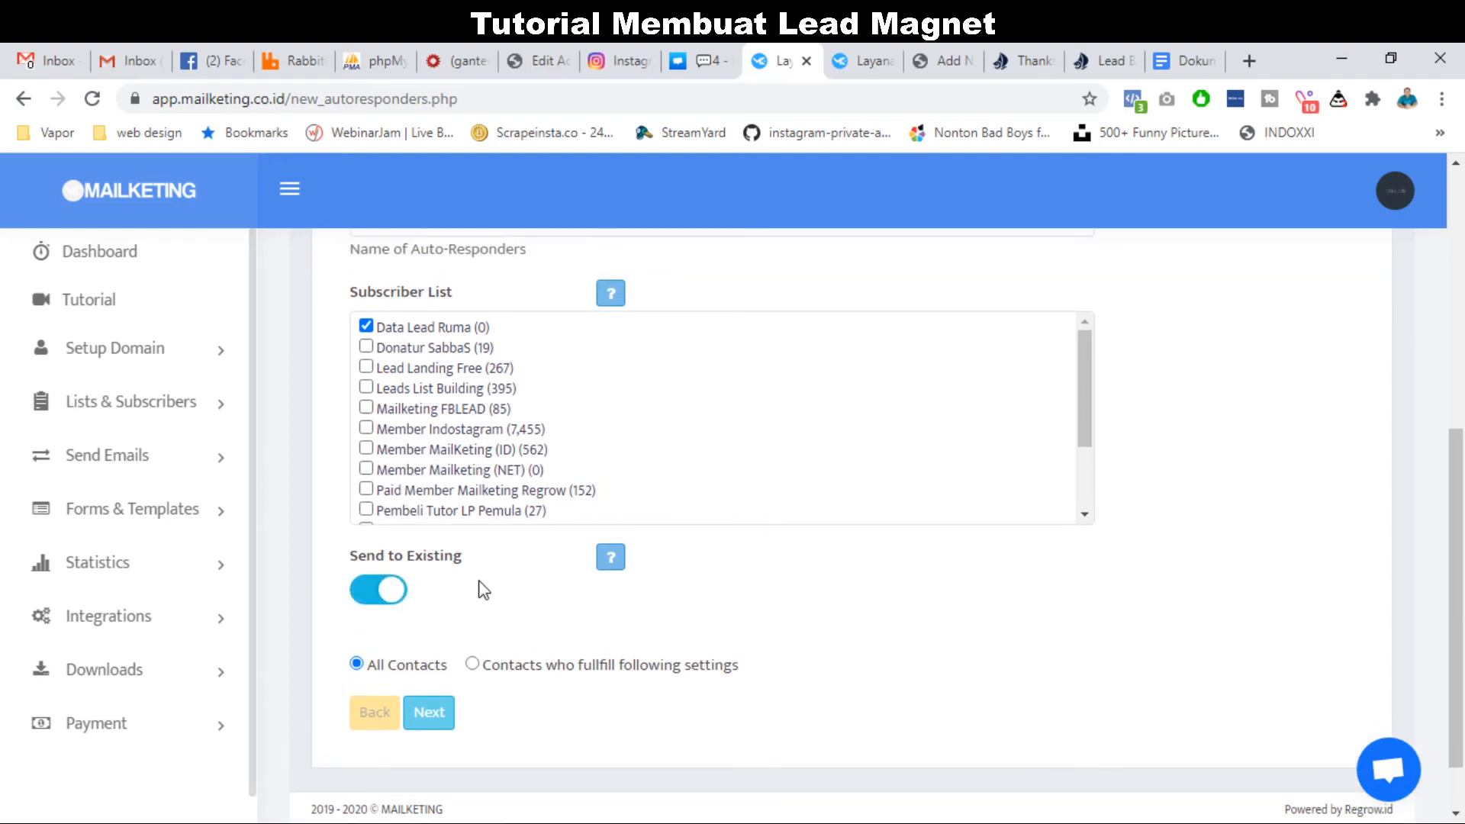
{"action": "left_click", "coordinate": [382, 595]}
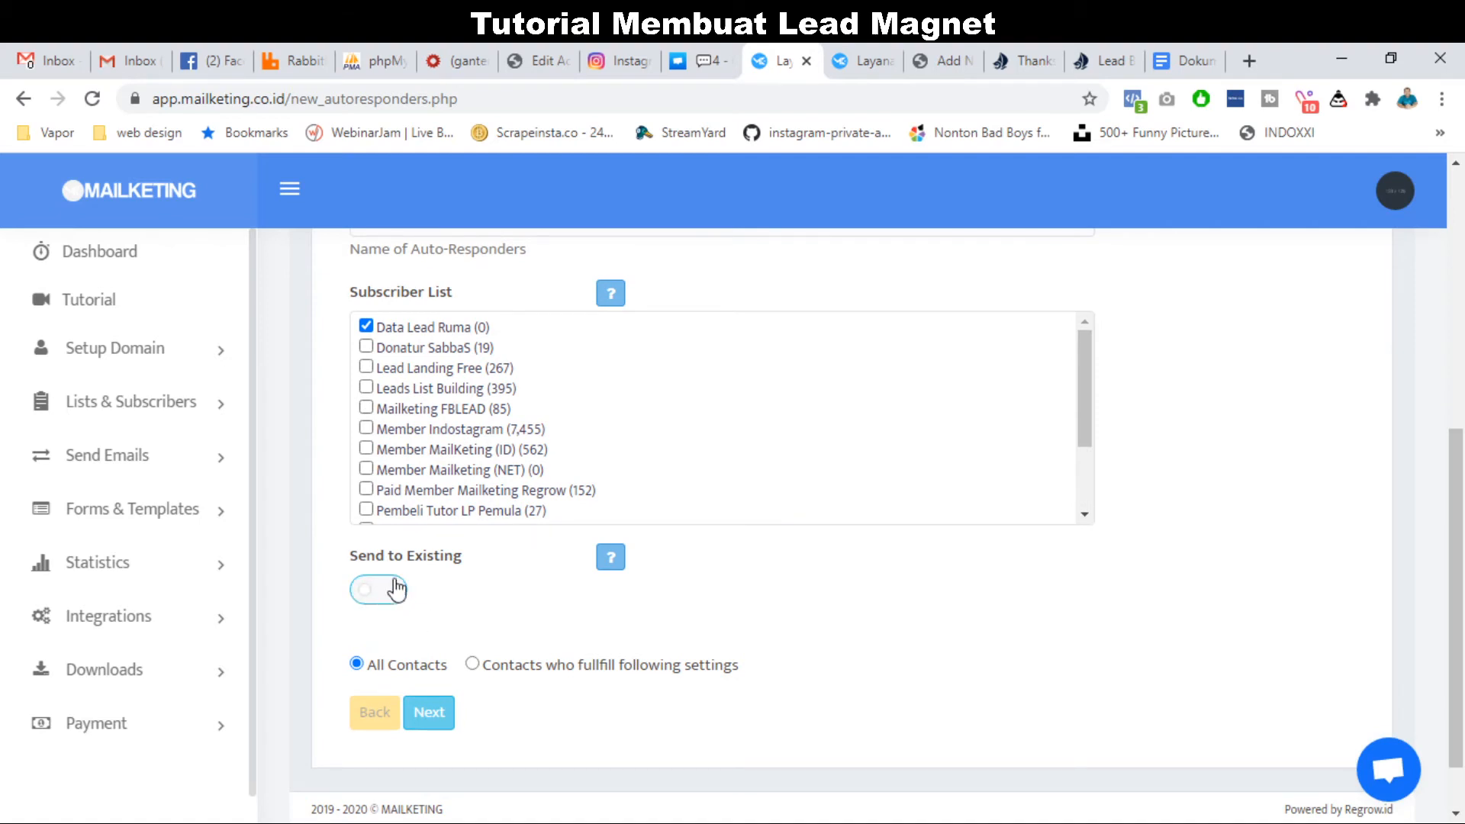
{"action": "triple_click", "coordinate": [442, 560]}
{"action": "scroll", "coordinate": [425, 581], "scroll_direction": "up", "scroll_amount": 1}
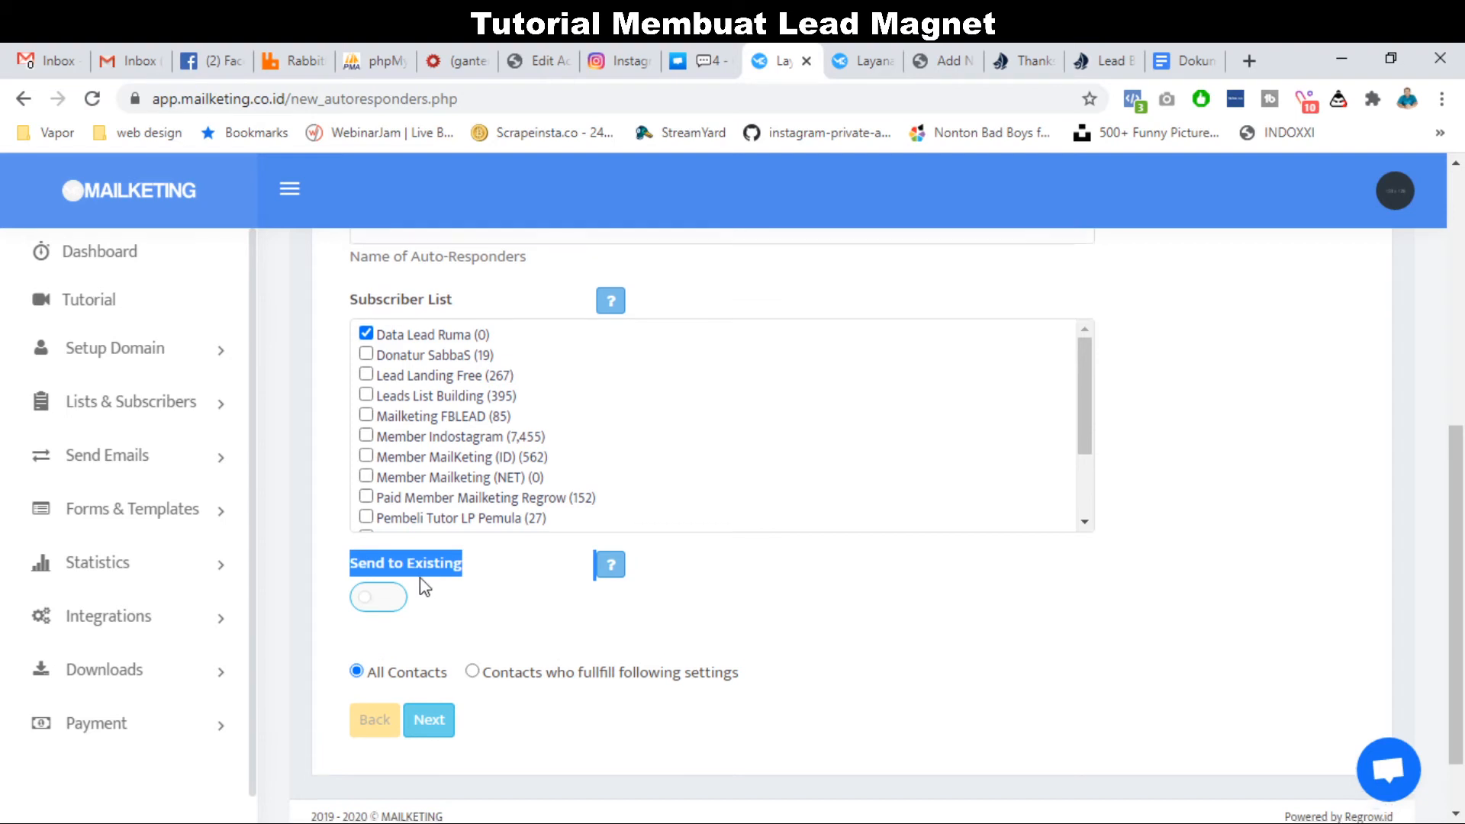
{"action": "left_click", "coordinate": [429, 732]}
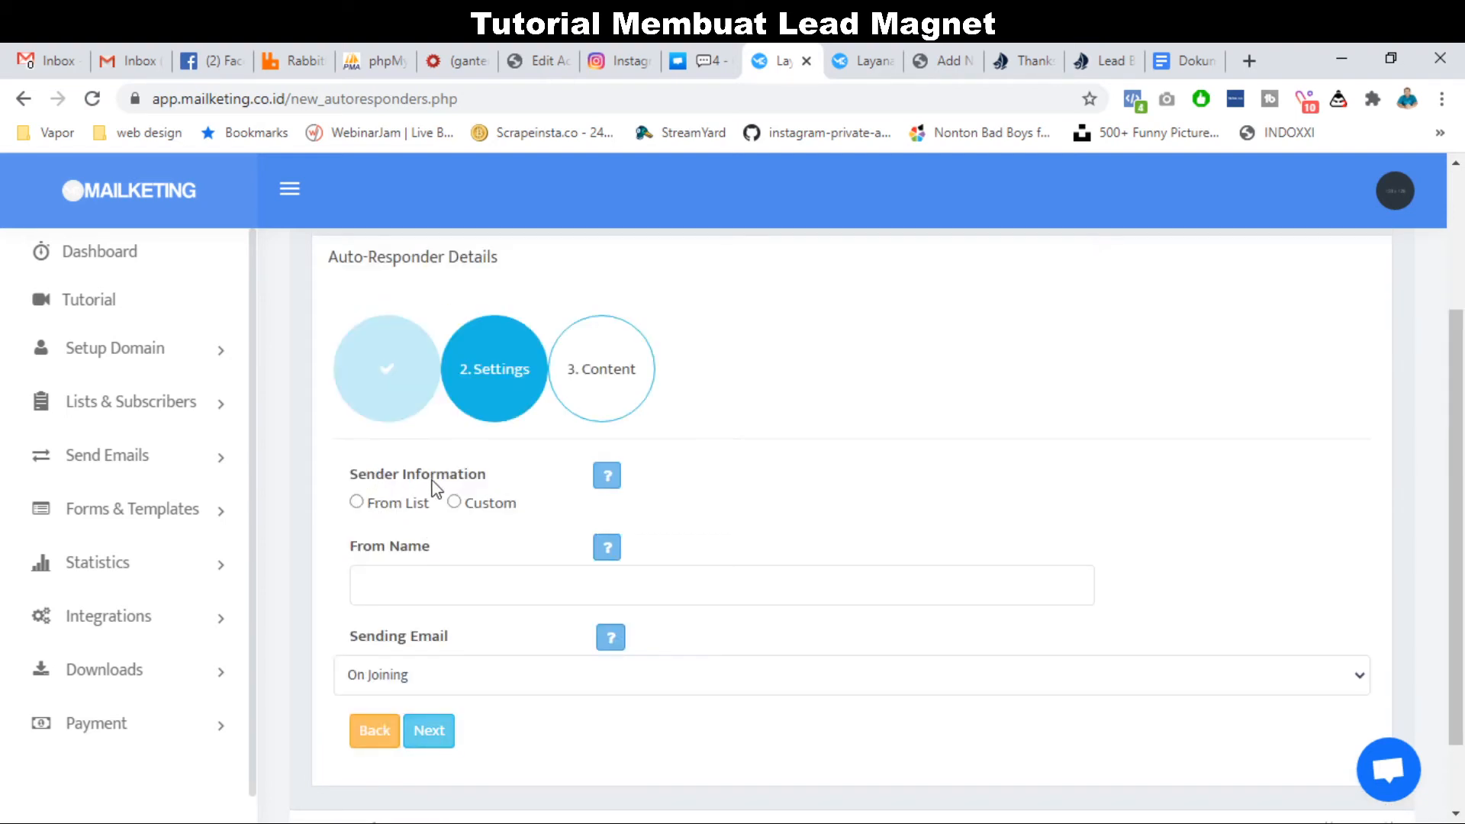
Take the sender details and the from name from the list instead of a typed name.
{"action": "left_click", "coordinate": [356, 502]}
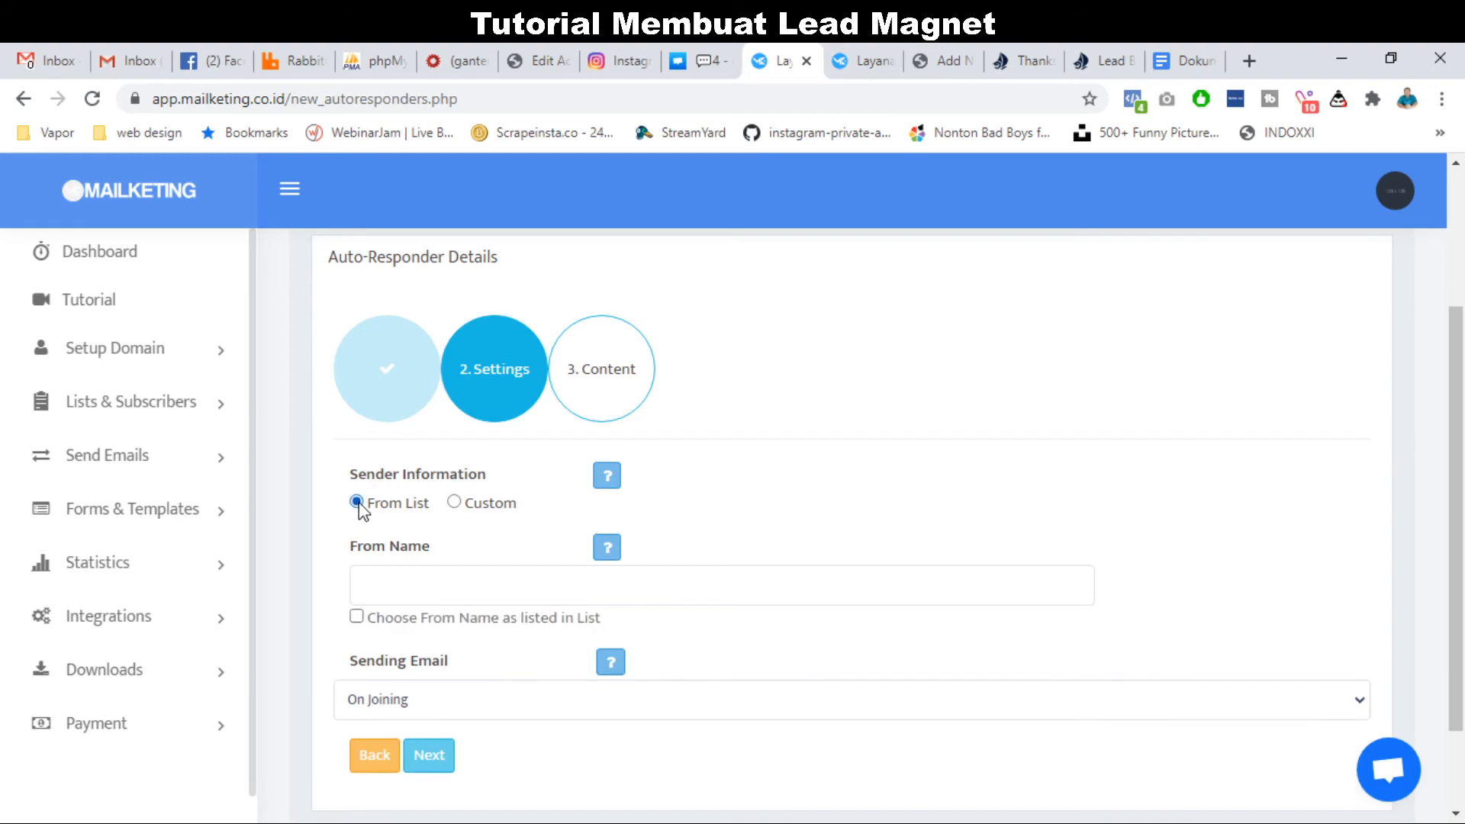
{"action": "left_click", "coordinate": [470, 580]}
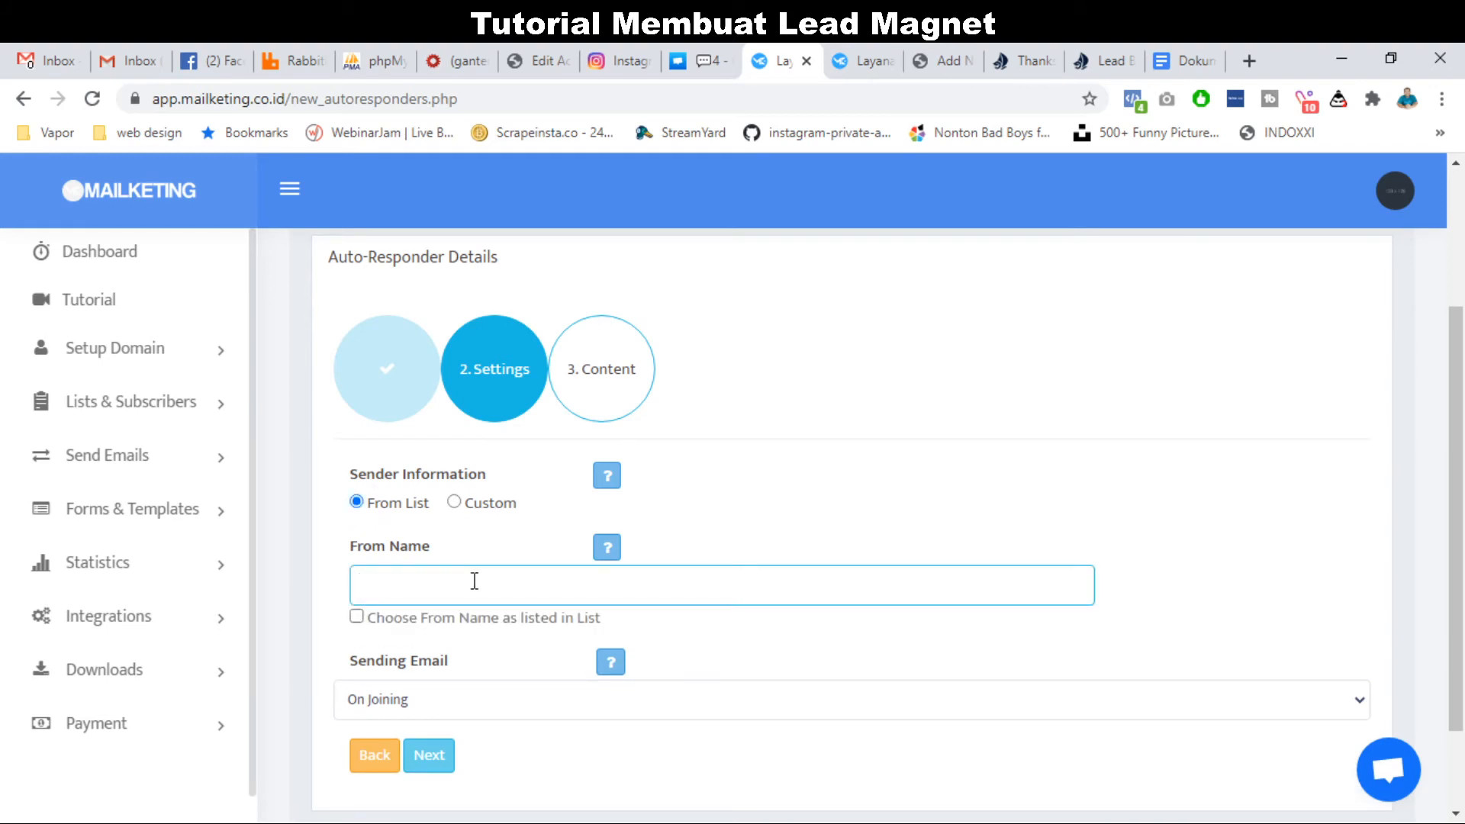
{"action": "type", "text": "Fadli dari Regrow P"}
{"action": "key", "text": "ctrl+a"}
{"action": "key", "text": "BackSpace"}
{"action": "left_click", "coordinate": [356, 617]}
Keep Sending Email on On Joining and advance to the Content step.
{"action": "scroll", "coordinate": [449, 611], "scroll_direction": "down", "scroll_amount": 2}
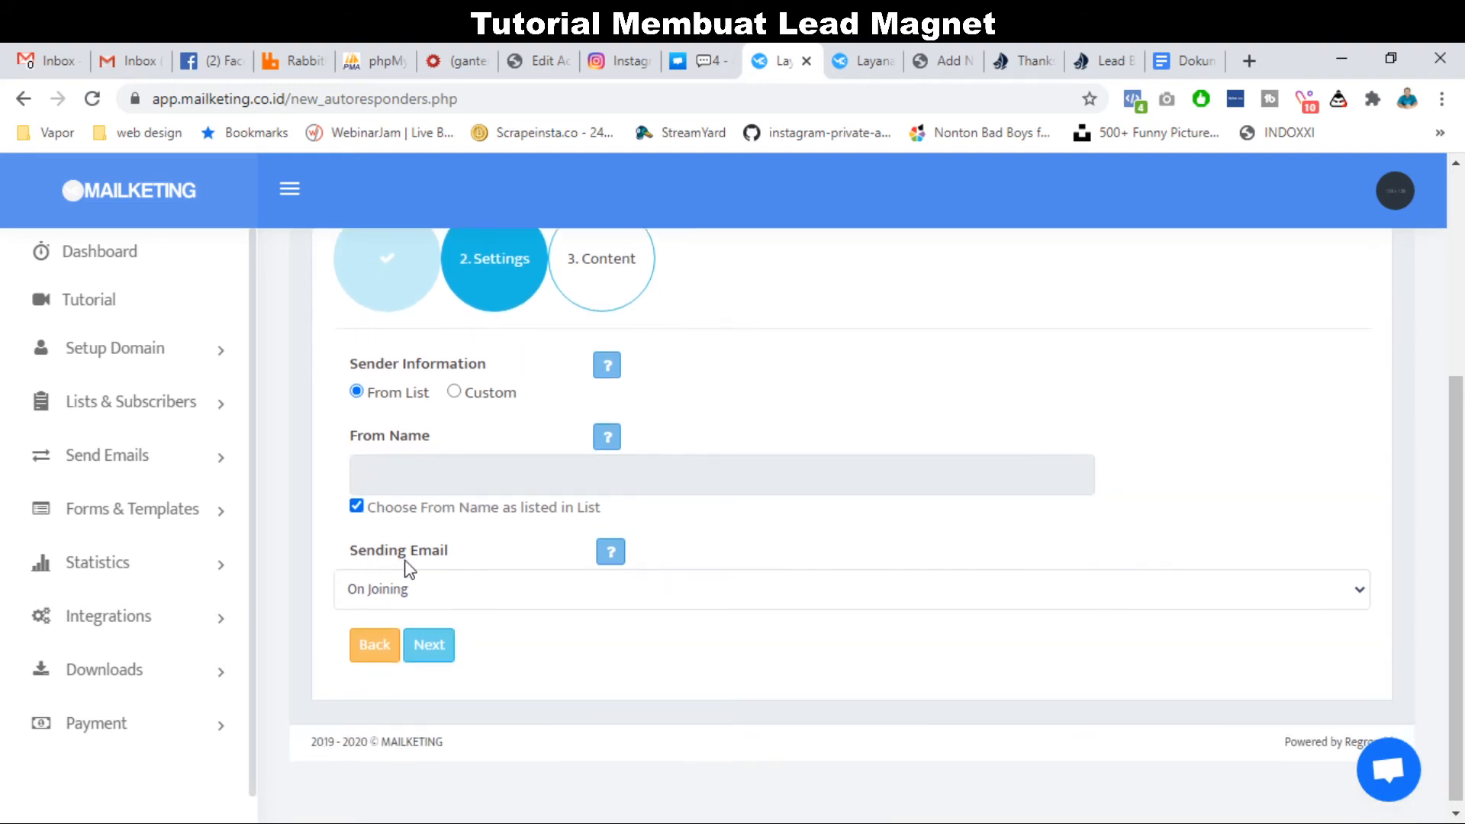
{"action": "left_click", "coordinate": [440, 592]}
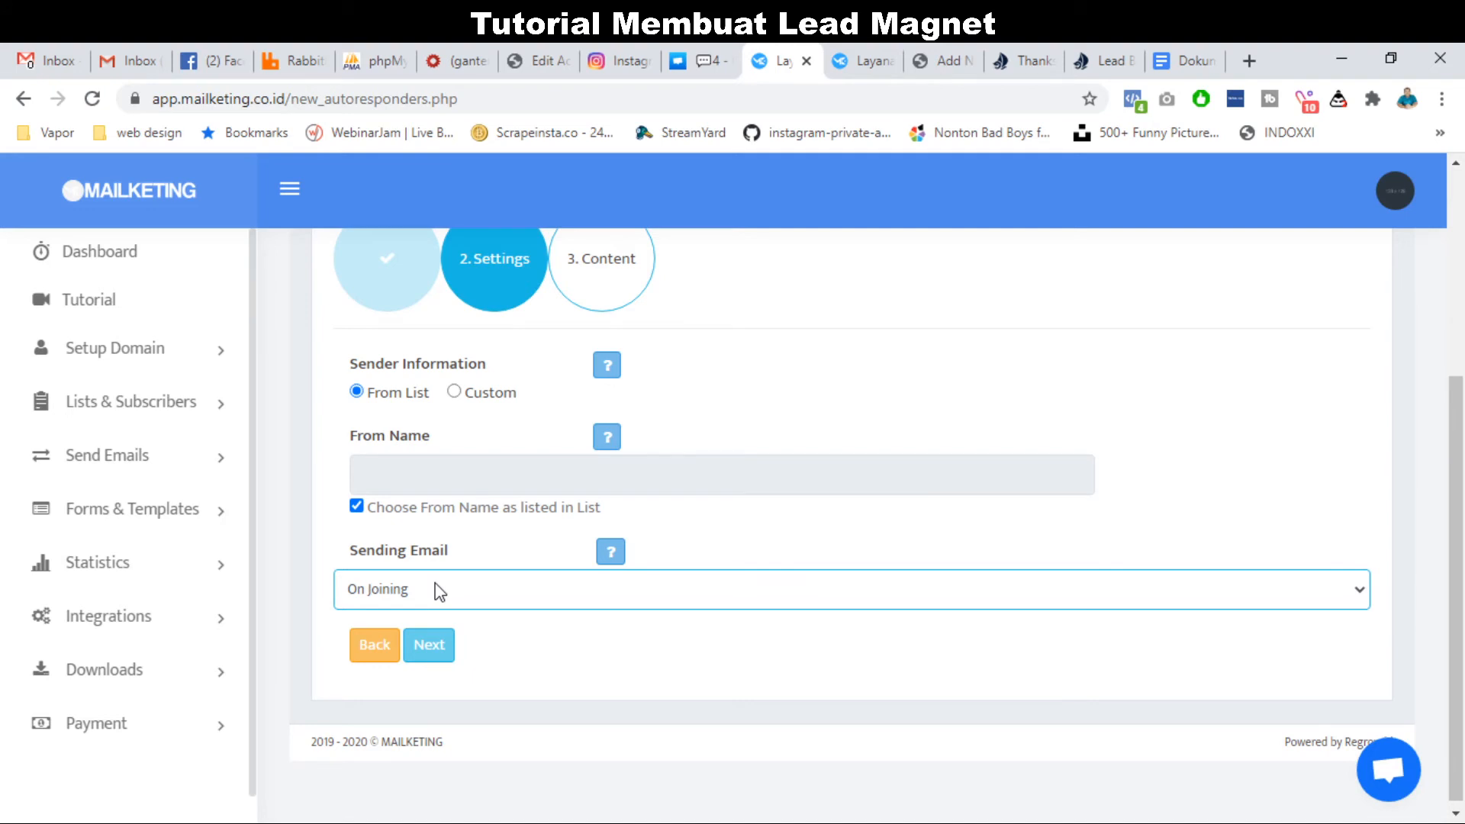
{"action": "left_click", "coordinate": [433, 638]}
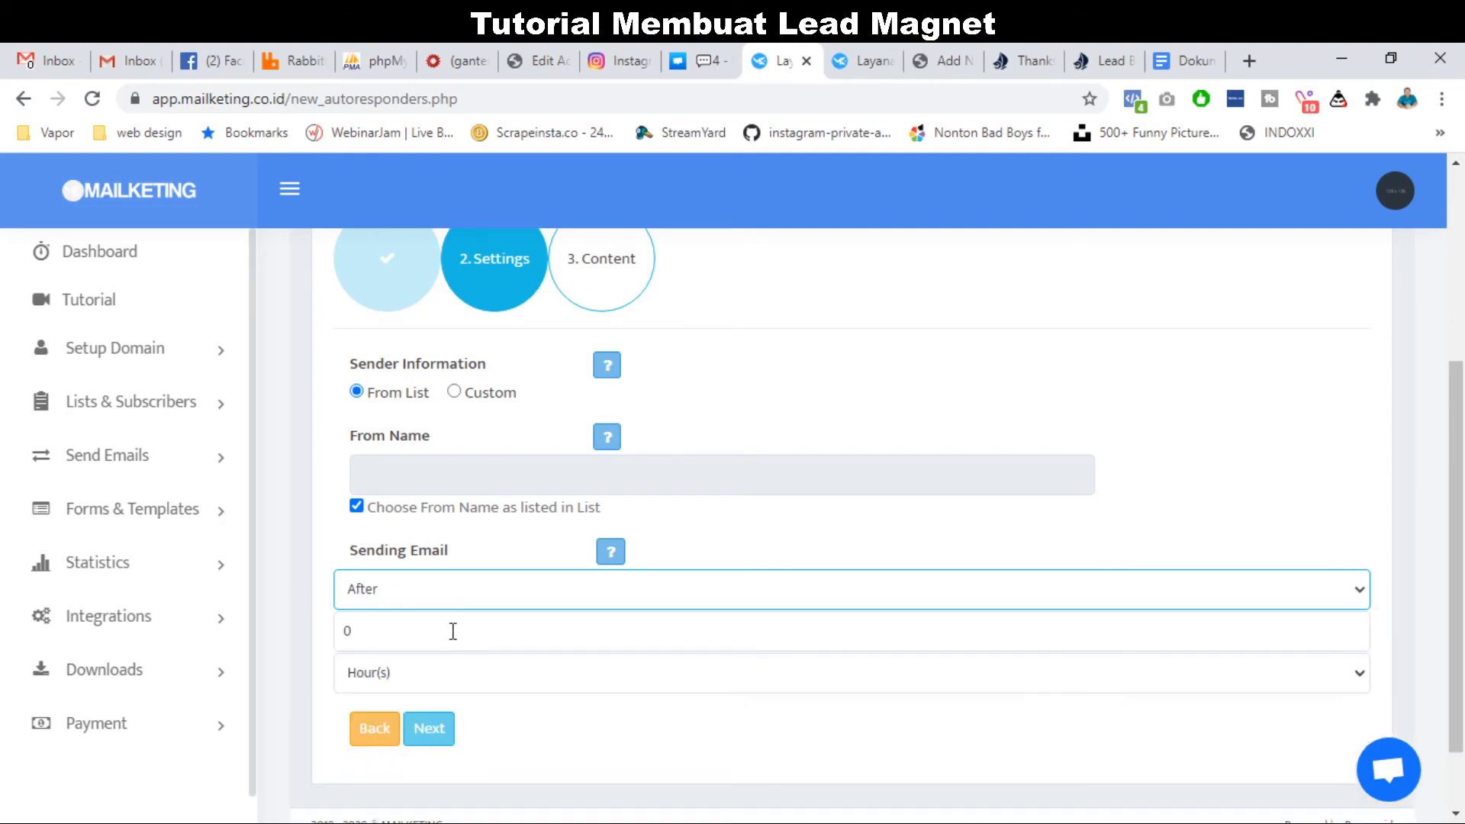
{"action": "double_click", "coordinate": [475, 642]}
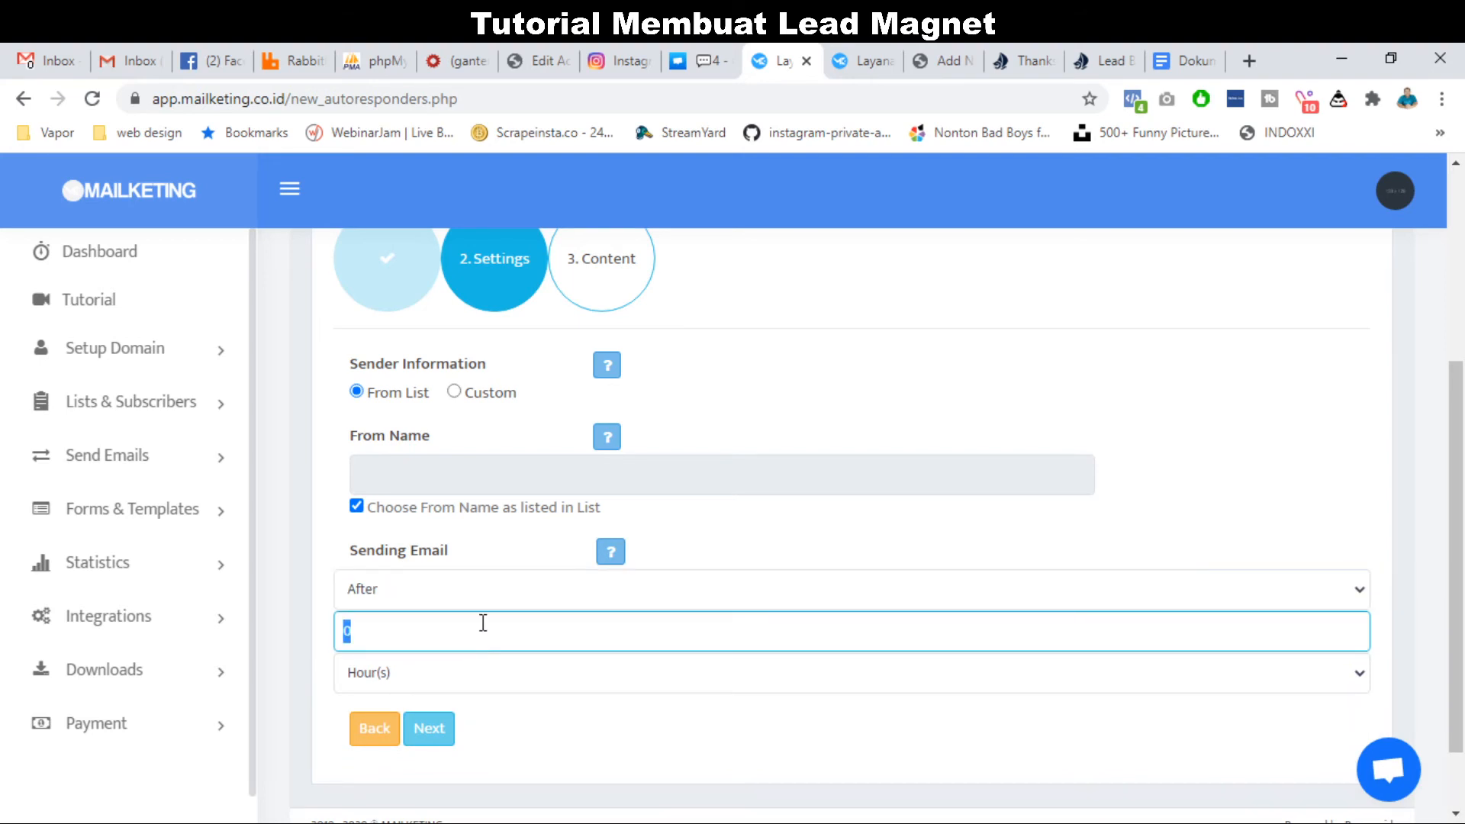
{"action": "left_click", "coordinate": [510, 591]}
{"action": "left_click", "coordinate": [459, 625]}
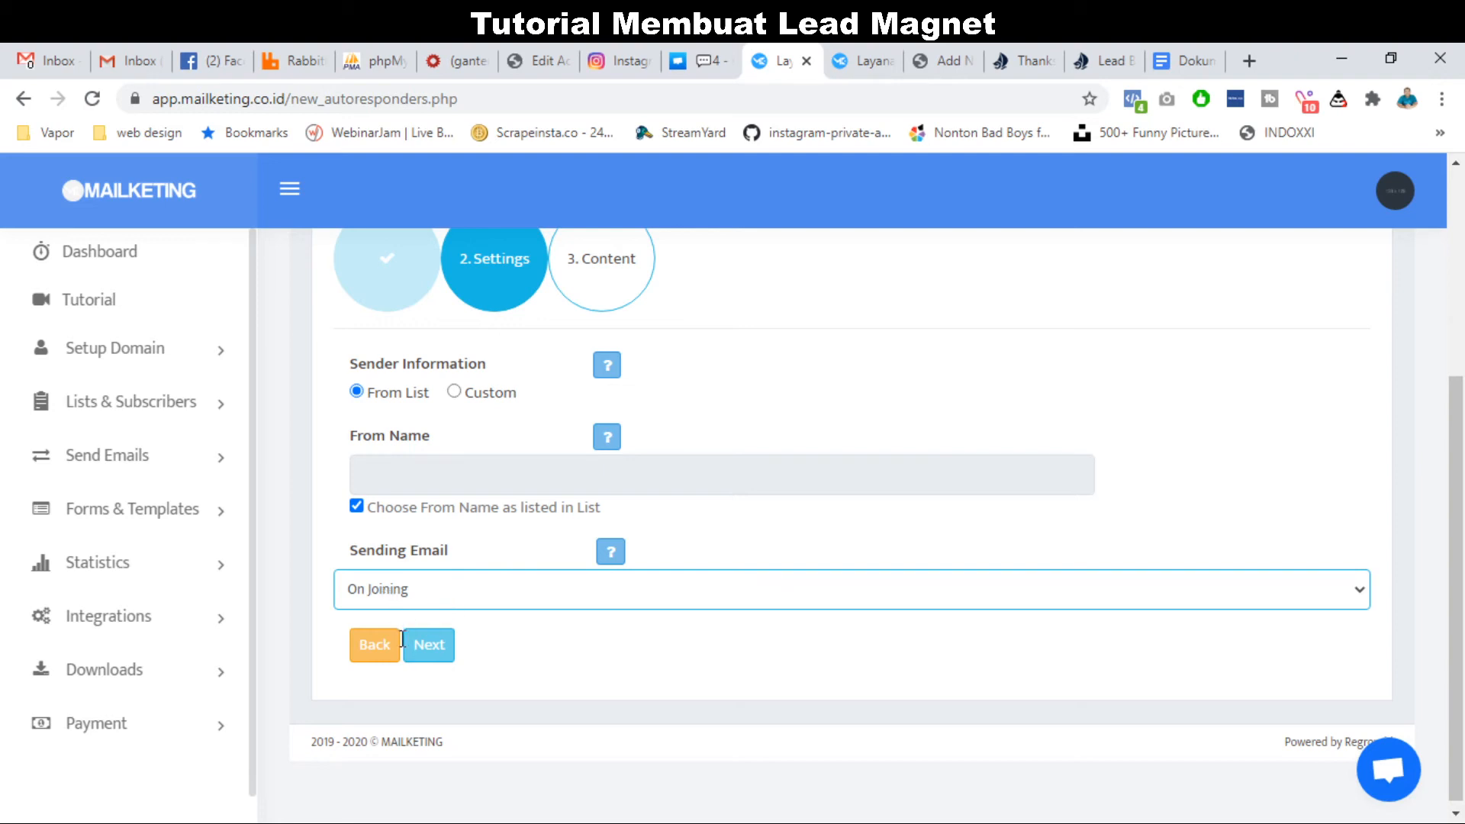
{"action": "left_click", "coordinate": [431, 645]}
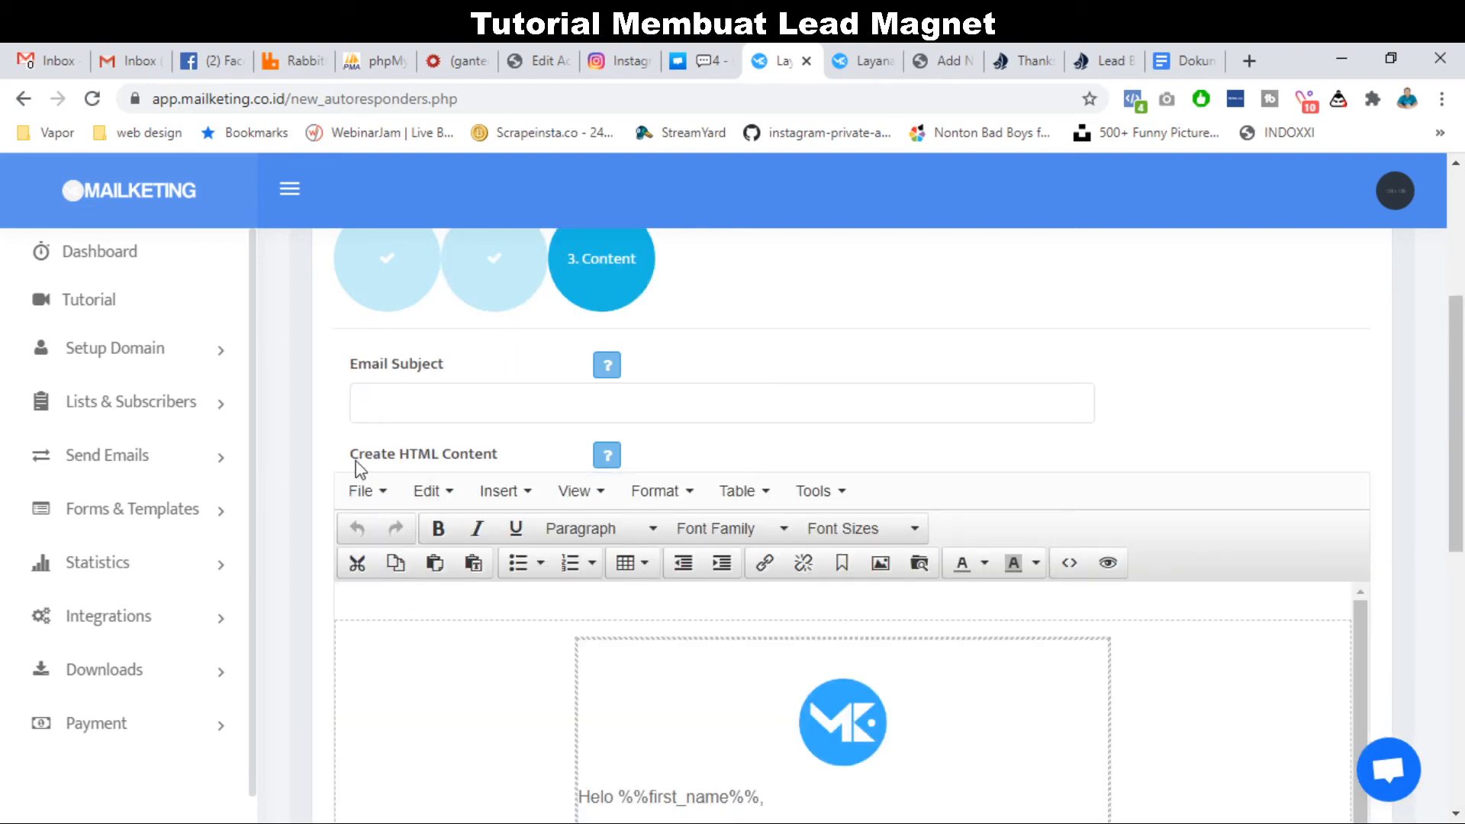
Type the subject 'Ini dia yang saya janjikan, Daftar Harga Rumah Murah', capitalising Harga.
{"action": "left_click", "coordinate": [445, 399]}
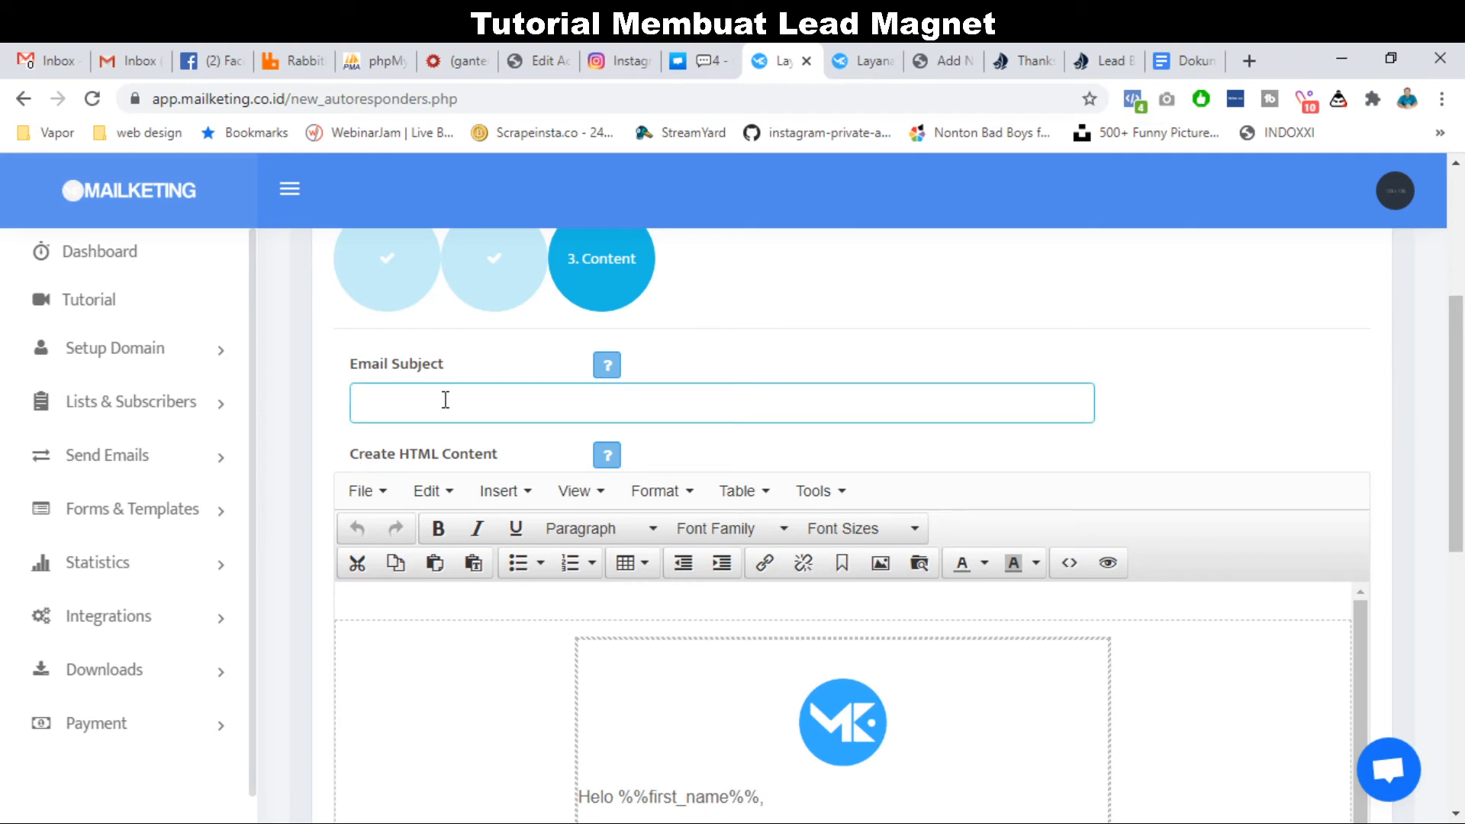
{"action": "type", "text": "Ini dia yang sajya janjikan, Da"}
{"action": "key", "text": "BackSpace"}
{"action": "key", "text": "BackSpace"}
{"action": "type", "text": "Daftar harga "}
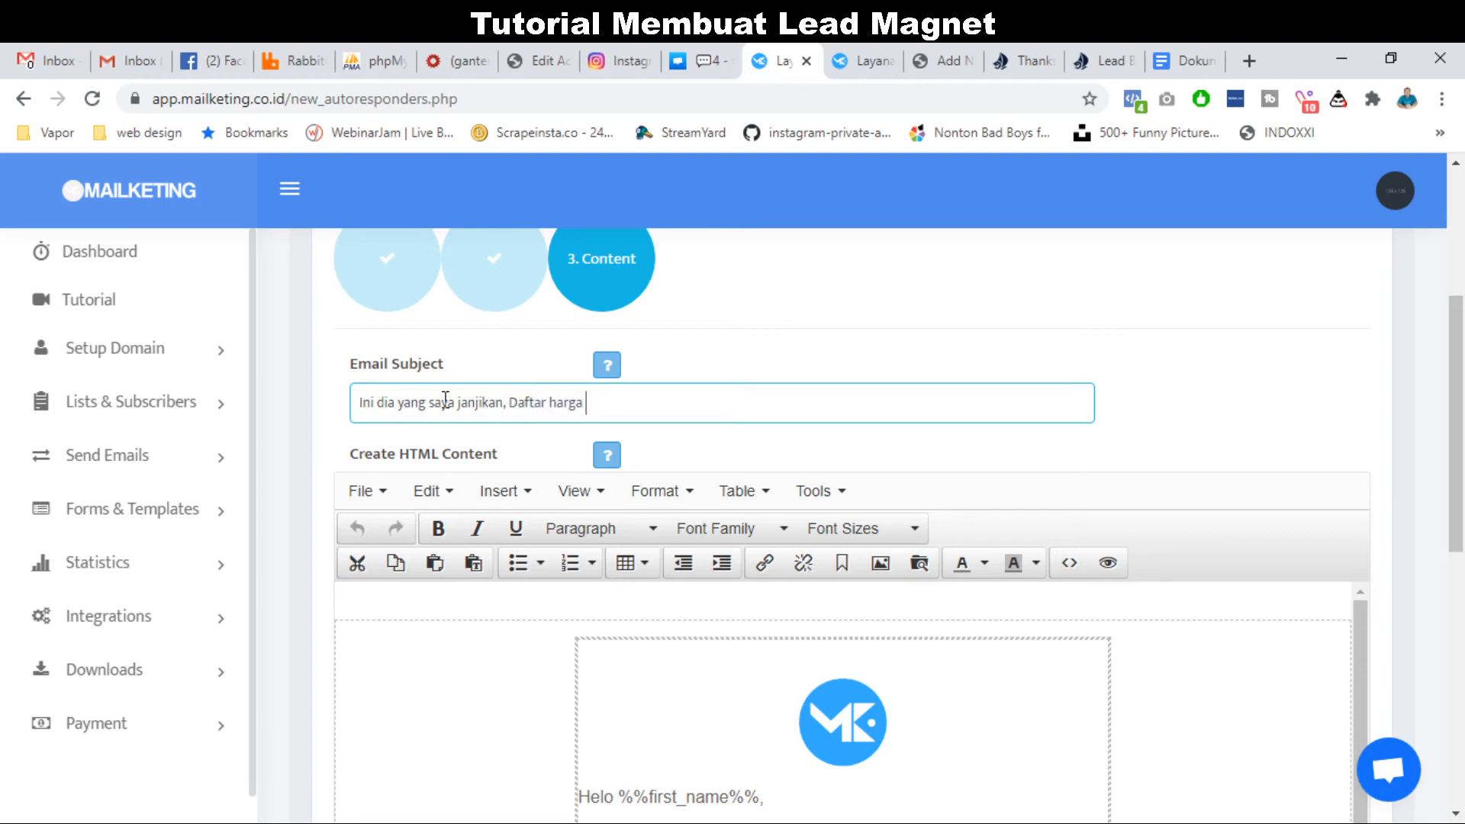
{"action": "type", "text": "Rumah Murah"}
{"action": "left_click", "coordinate": [559, 402]}
{"action": "key", "text": "BackSpace"}
{"action": "type", "text": "H"}
{"action": "scroll", "coordinate": [504, 441], "scroll_direction": "down", "scroll_amount": 1}
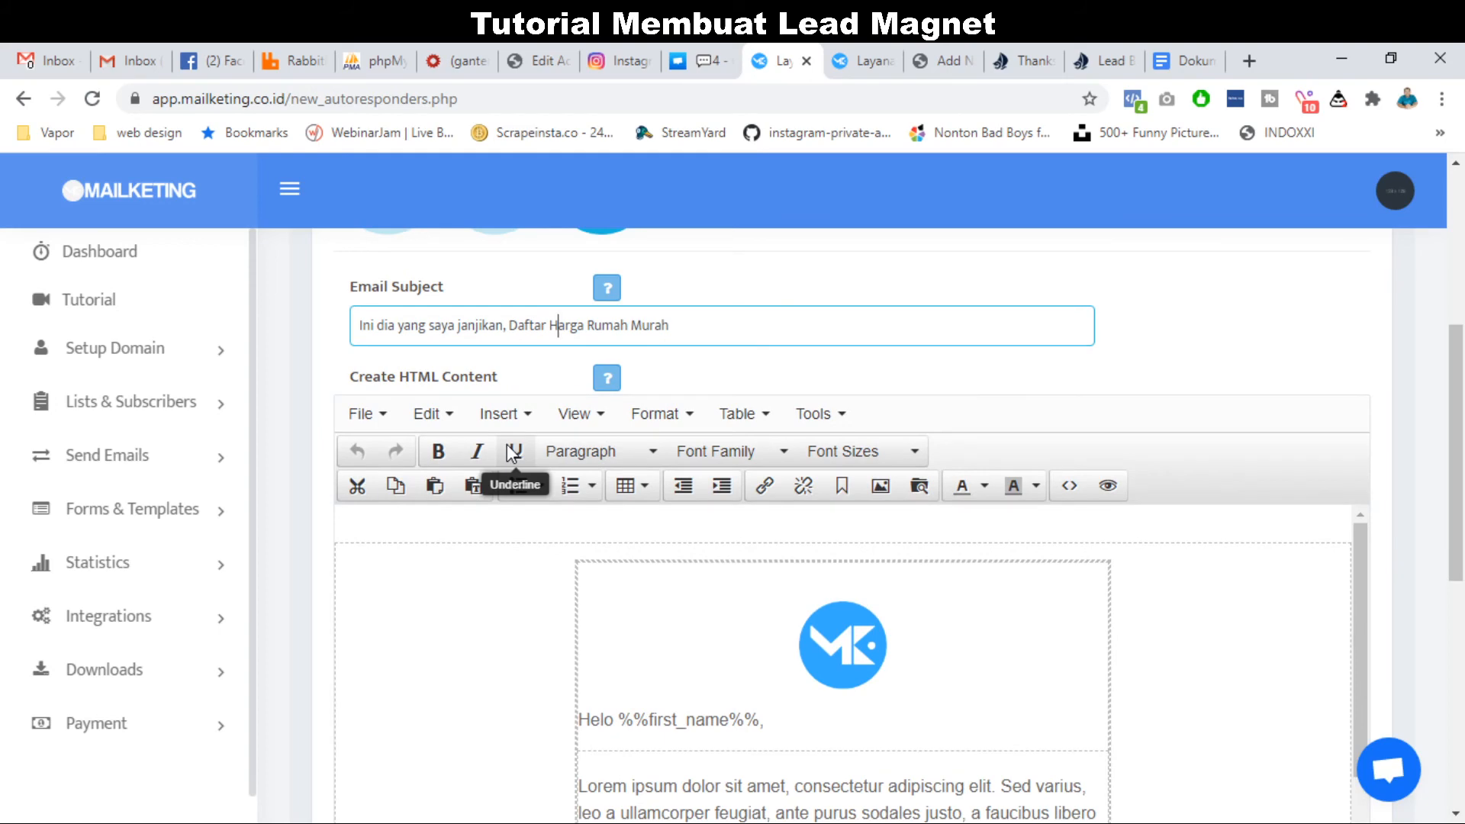
{"action": "scroll", "coordinate": [514, 415], "scroll_direction": "down", "scroll_amount": 5}
{"action": "scroll", "coordinate": [521, 414], "scroll_direction": "up", "scroll_amount": 5}
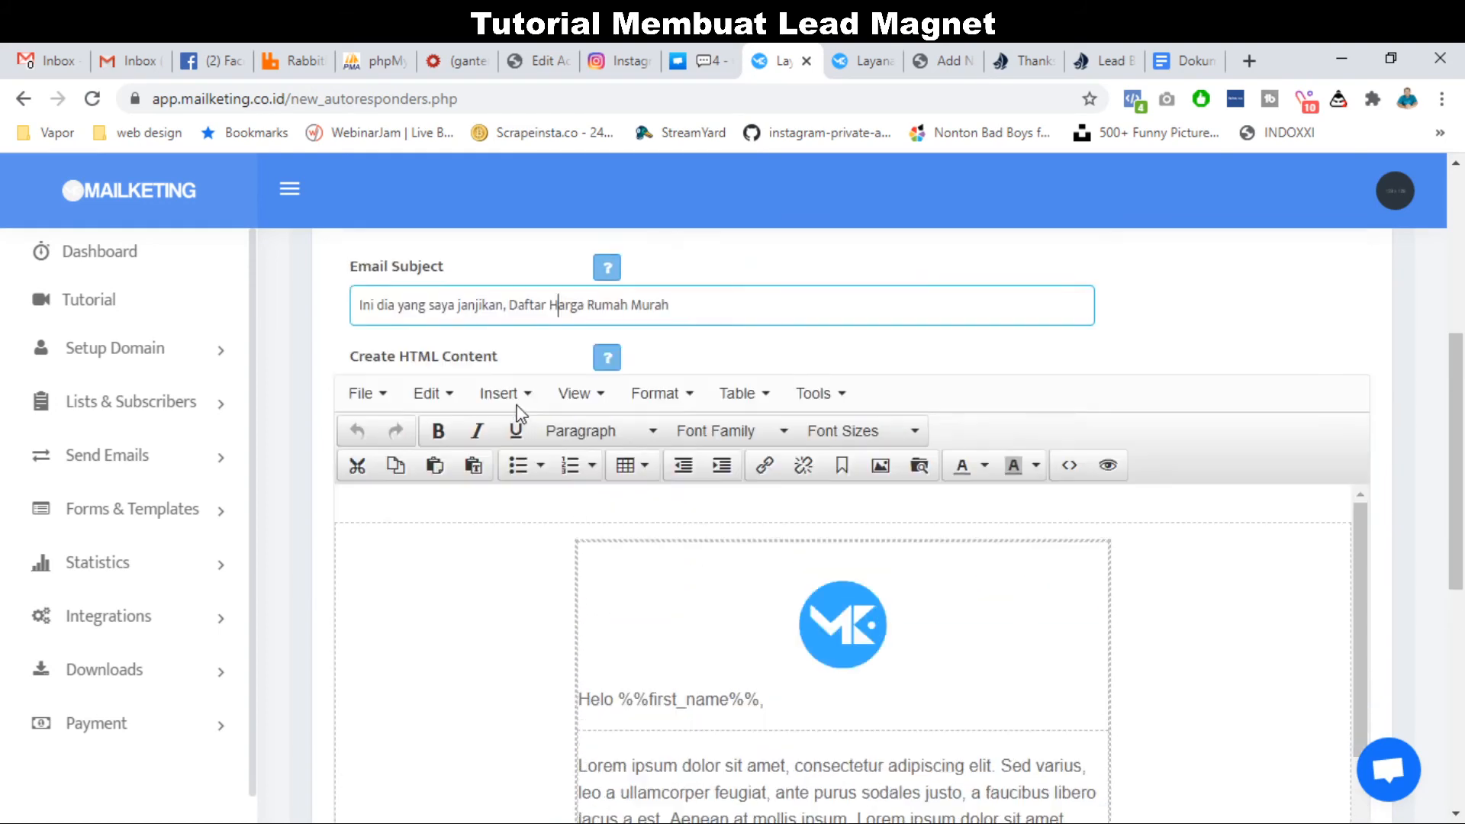
{"action": "scroll", "coordinate": [298, 515], "scroll_direction": "down", "scroll_amount": 4}
Delete the Lorem ipsum paragraph and change the greeting from Helo to Halo.
{"action": "scroll", "coordinate": [296, 514], "scroll_direction": "down", "scroll_amount": 1}
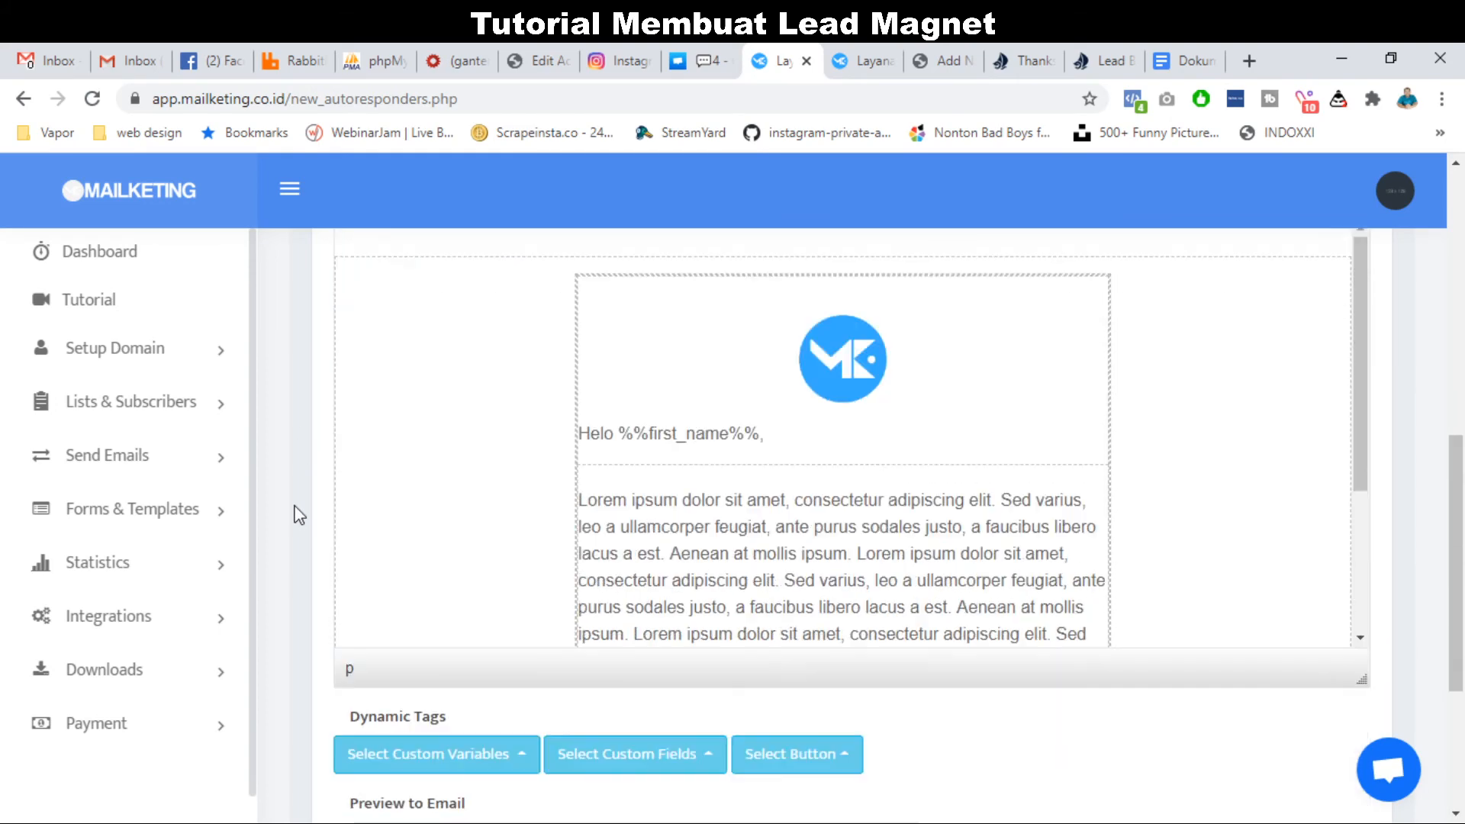
{"action": "scroll", "coordinate": [719, 534], "scroll_direction": "down", "scroll_amount": 3}
{"action": "scroll", "coordinate": [720, 539], "scroll_direction": "up", "scroll_amount": 3}
{"action": "left_click", "coordinate": [811, 489]}
{"action": "triple_click", "coordinate": [811, 490]}
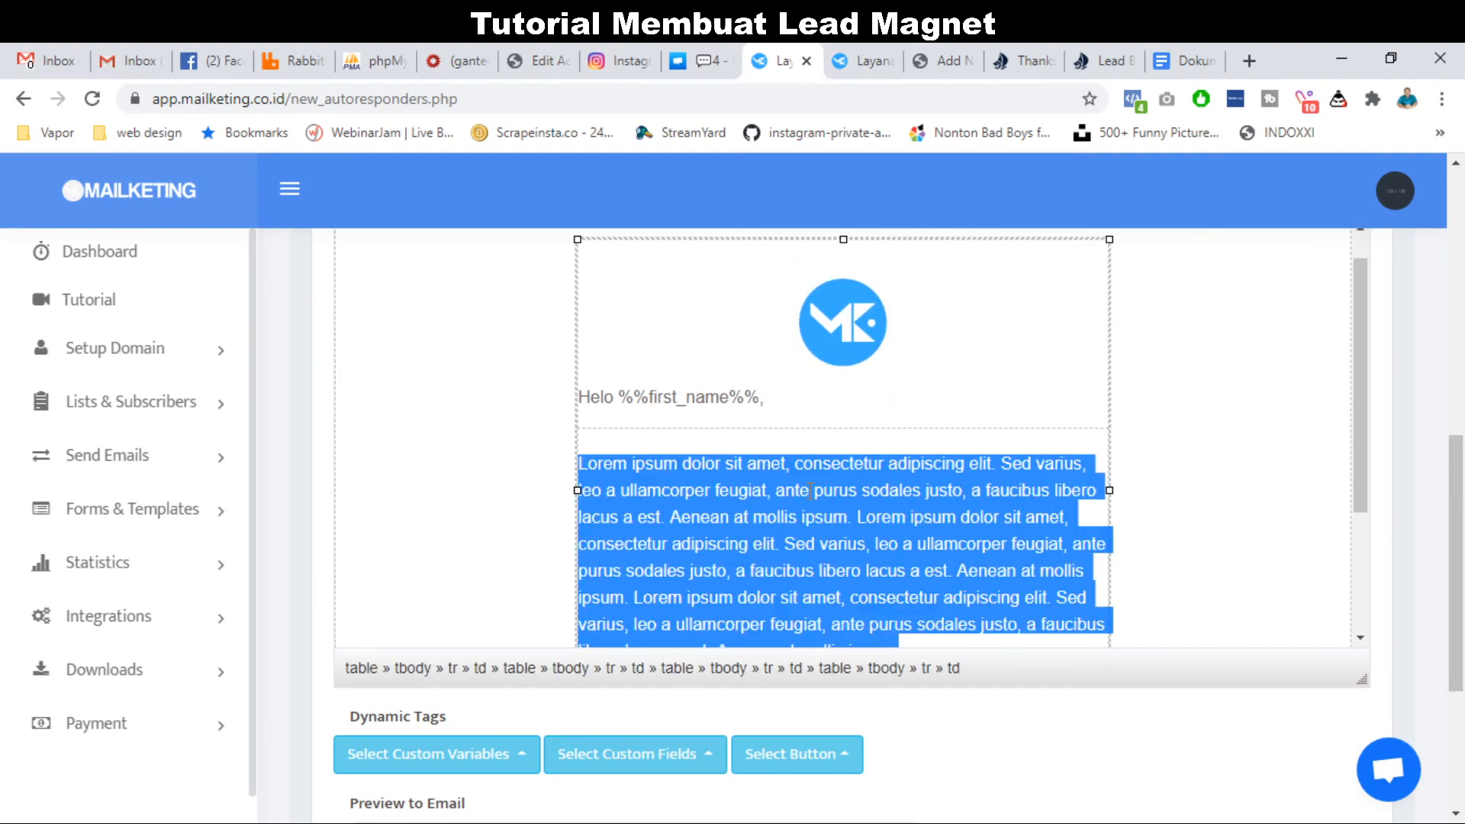
{"action": "key", "text": "BackSpace"}
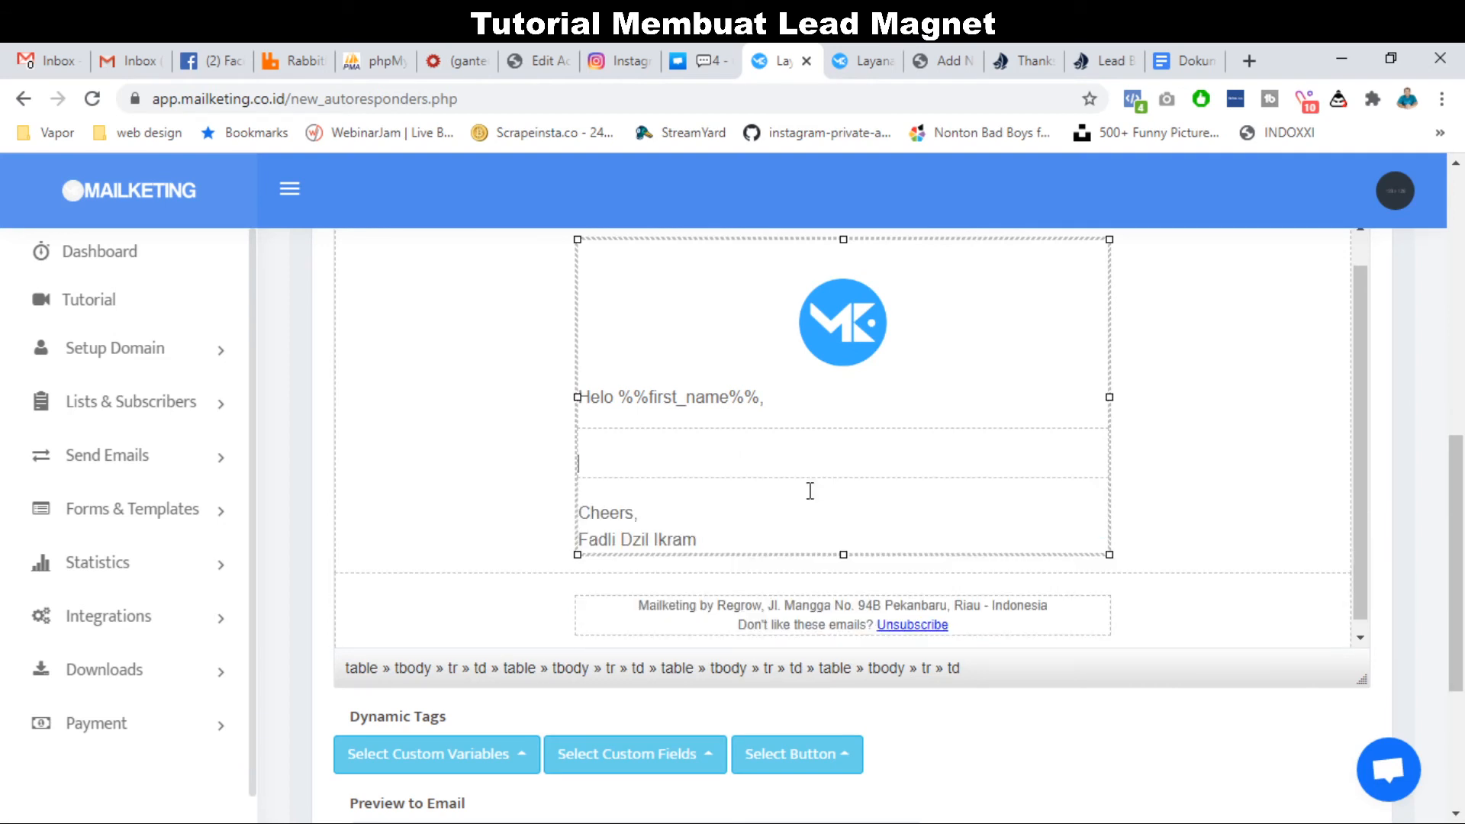
{"action": "left_click", "coordinate": [601, 396]}
{"action": "left_click", "coordinate": [611, 457]}
Write the body 'Ini dia datanya,' followed by 'Silahkan download disini'.
{"action": "left_click", "coordinate": [1086, 52]}
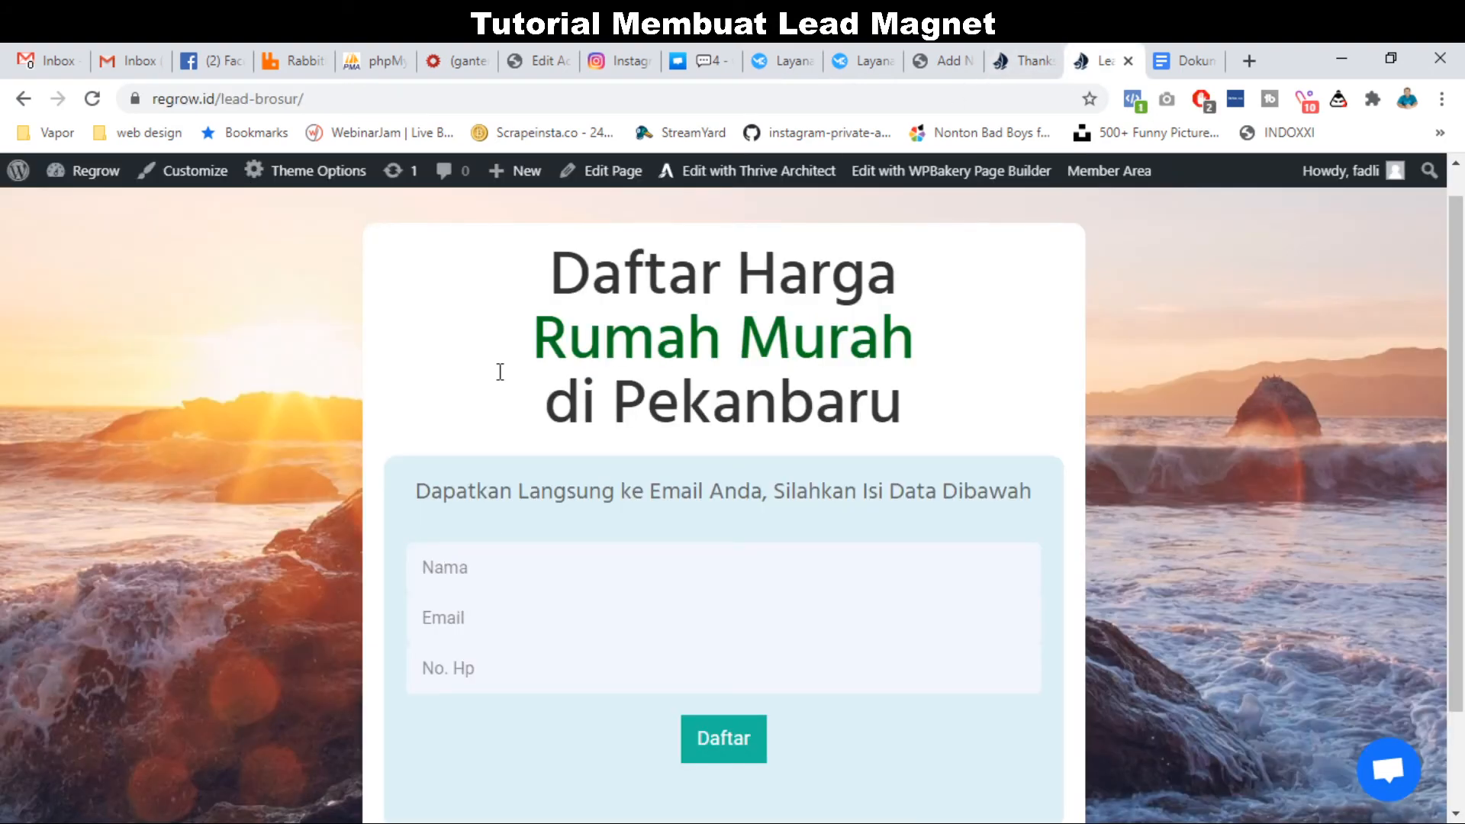
{"action": "left_click", "coordinate": [796, 53]}
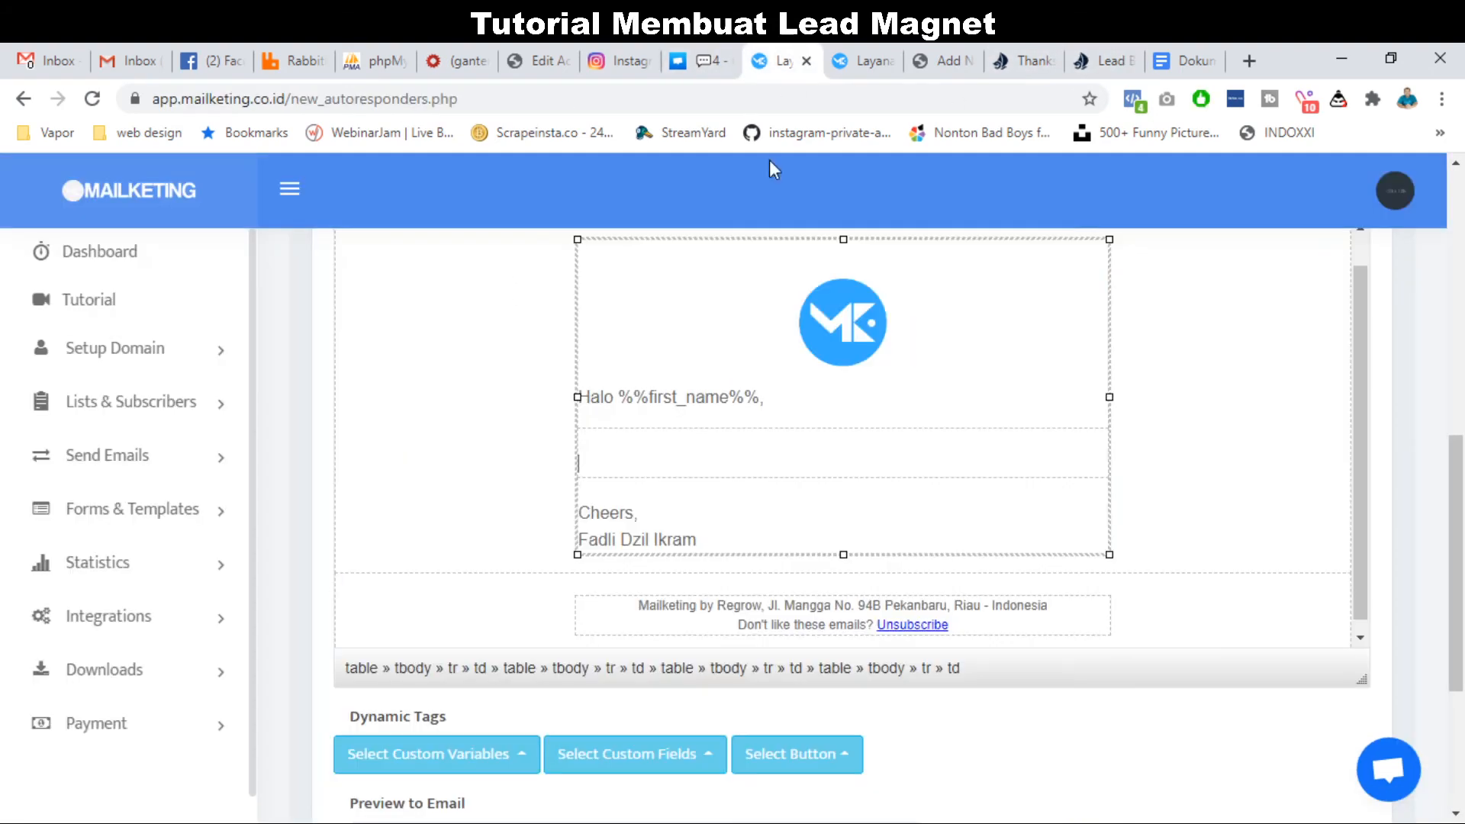
{"action": "type", "text": "Ini dia datanya,"}
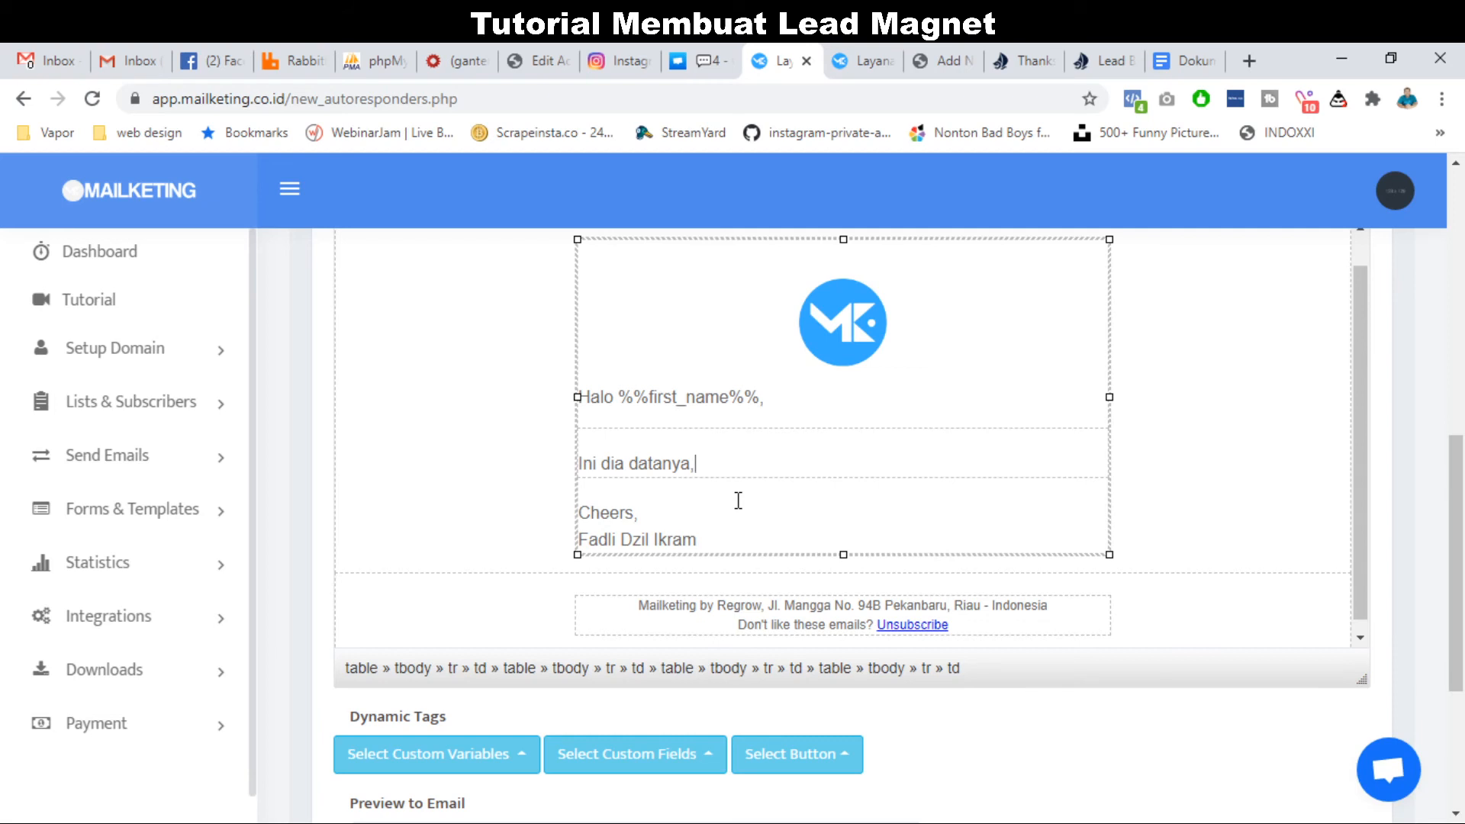
{"action": "key", "text": "Return"}
{"action": "key", "text": "Return"}
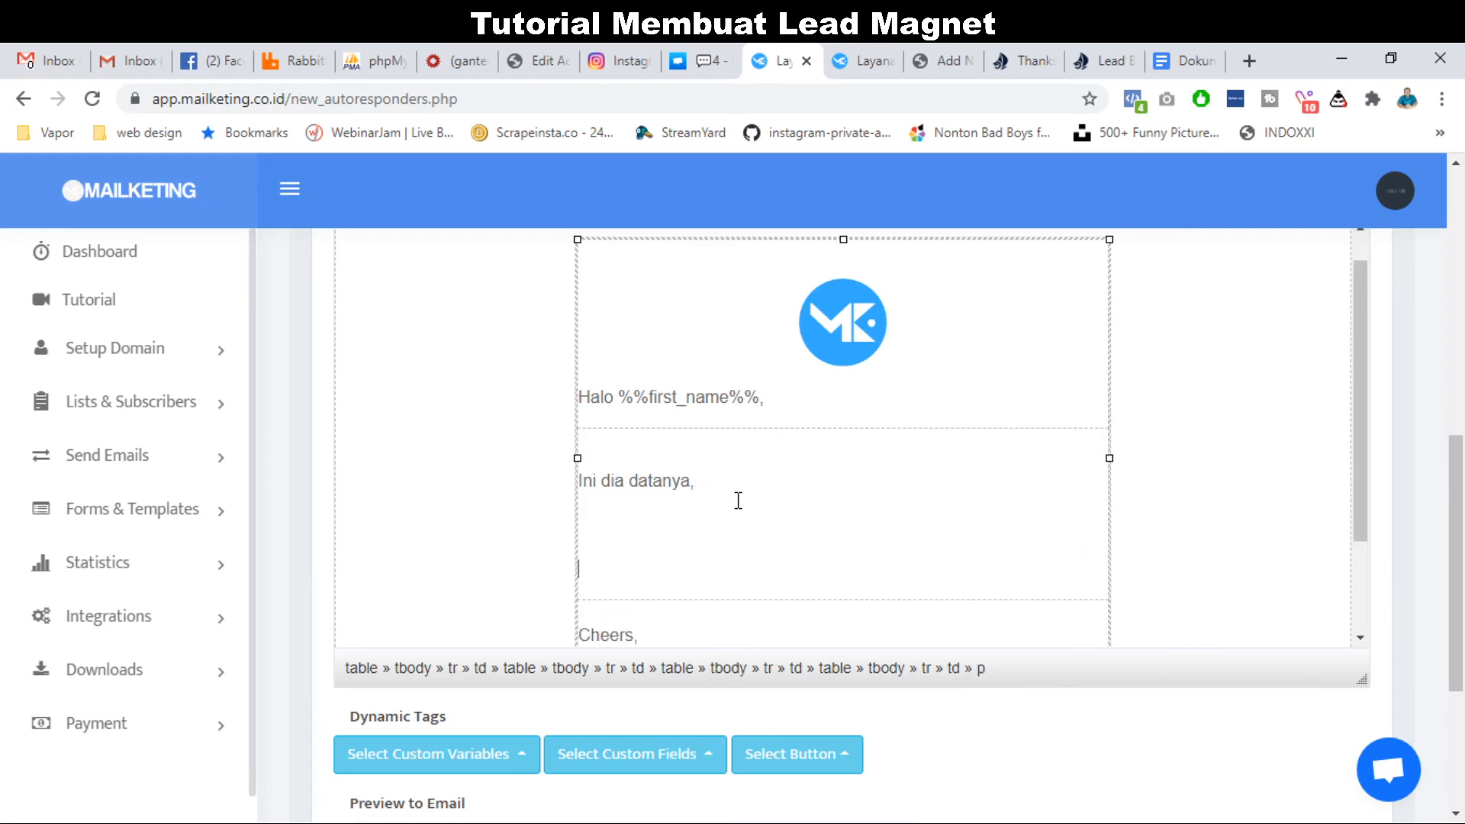
{"action": "type", "text": "Silahk"}
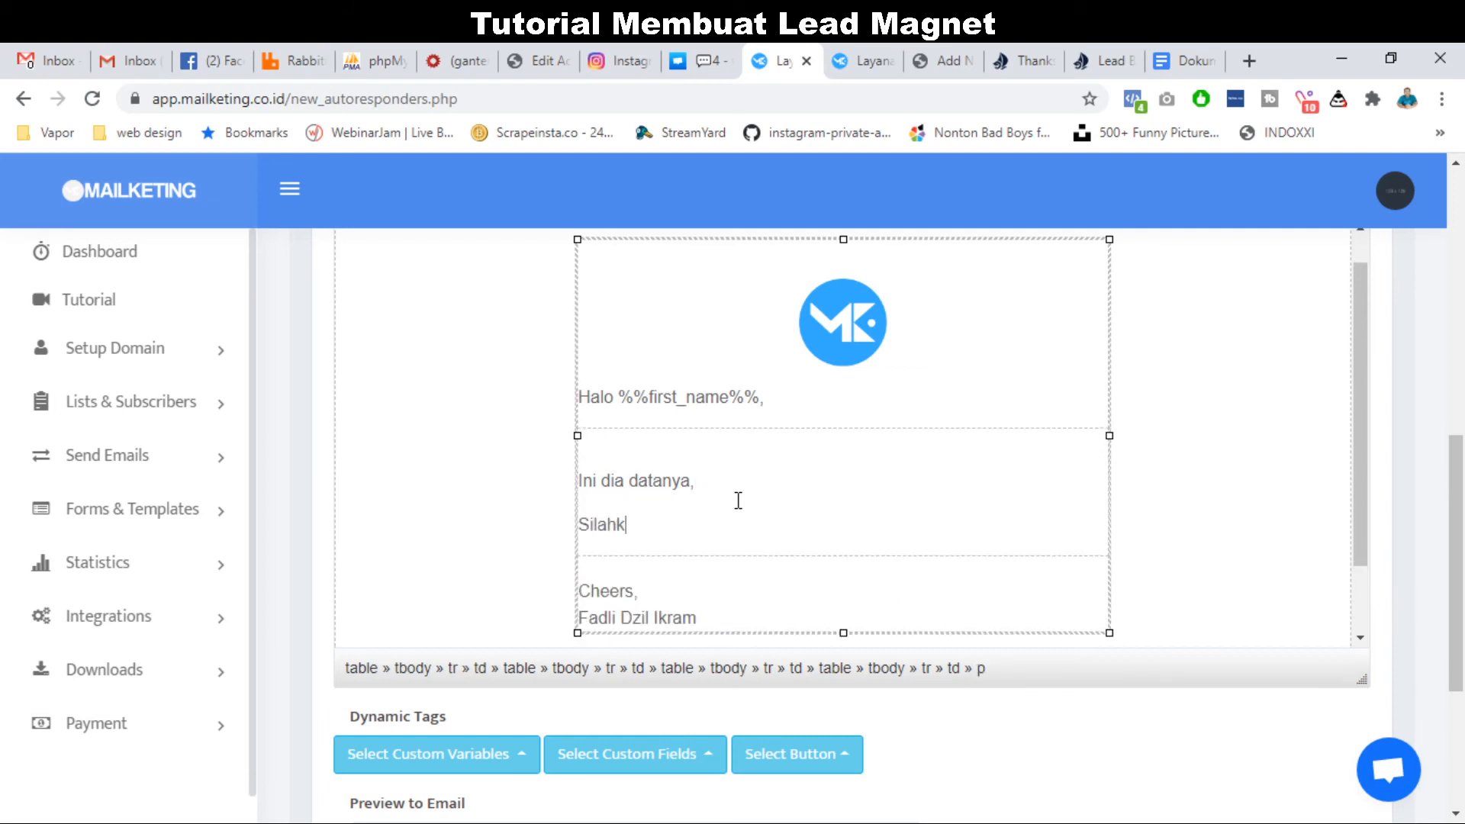
{"action": "type", "text": "an download disini"}
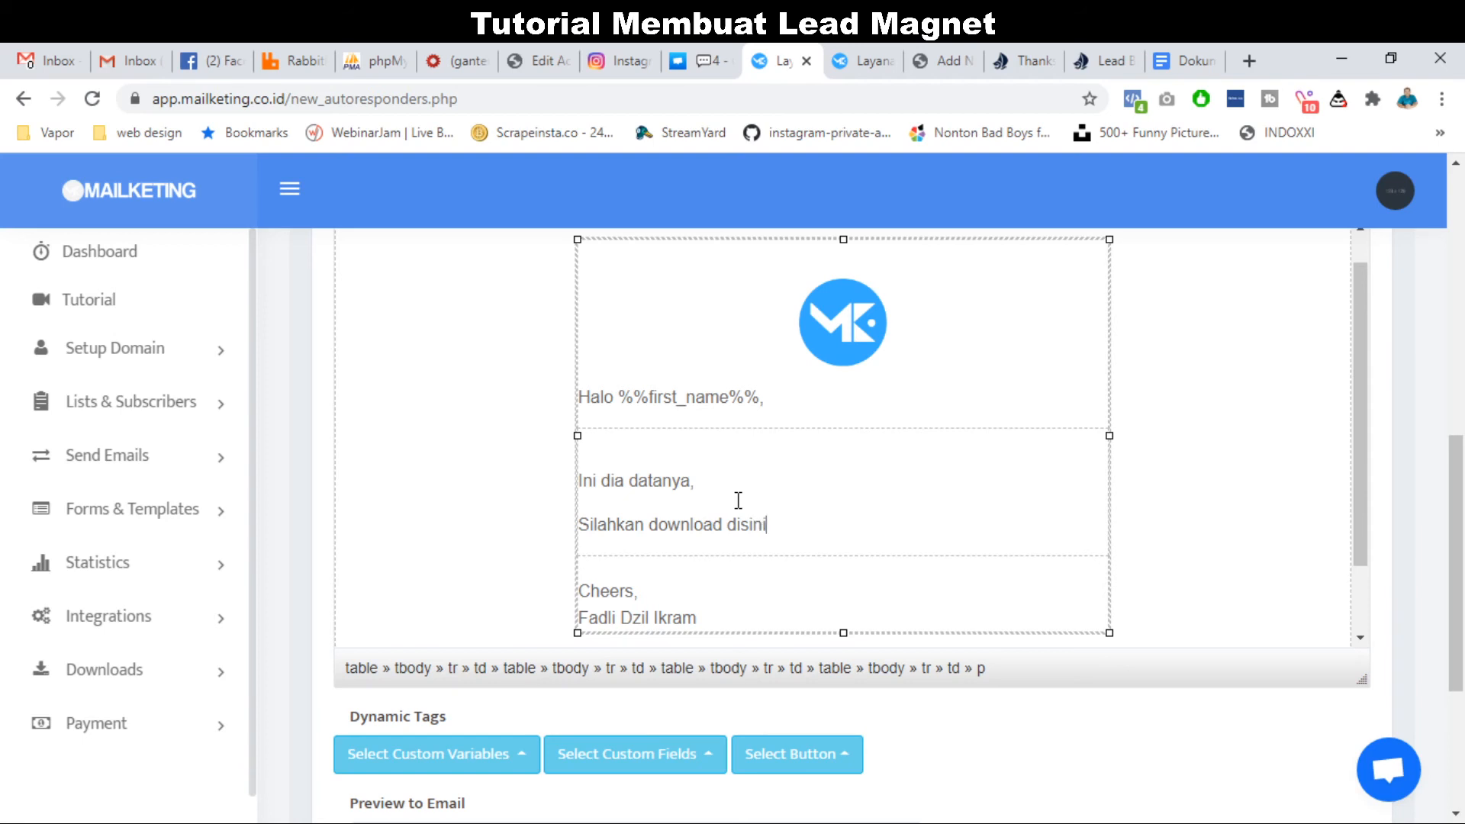
{"action": "scroll", "coordinate": [1046, 517], "scroll_direction": "up", "scroll_amount": 3}
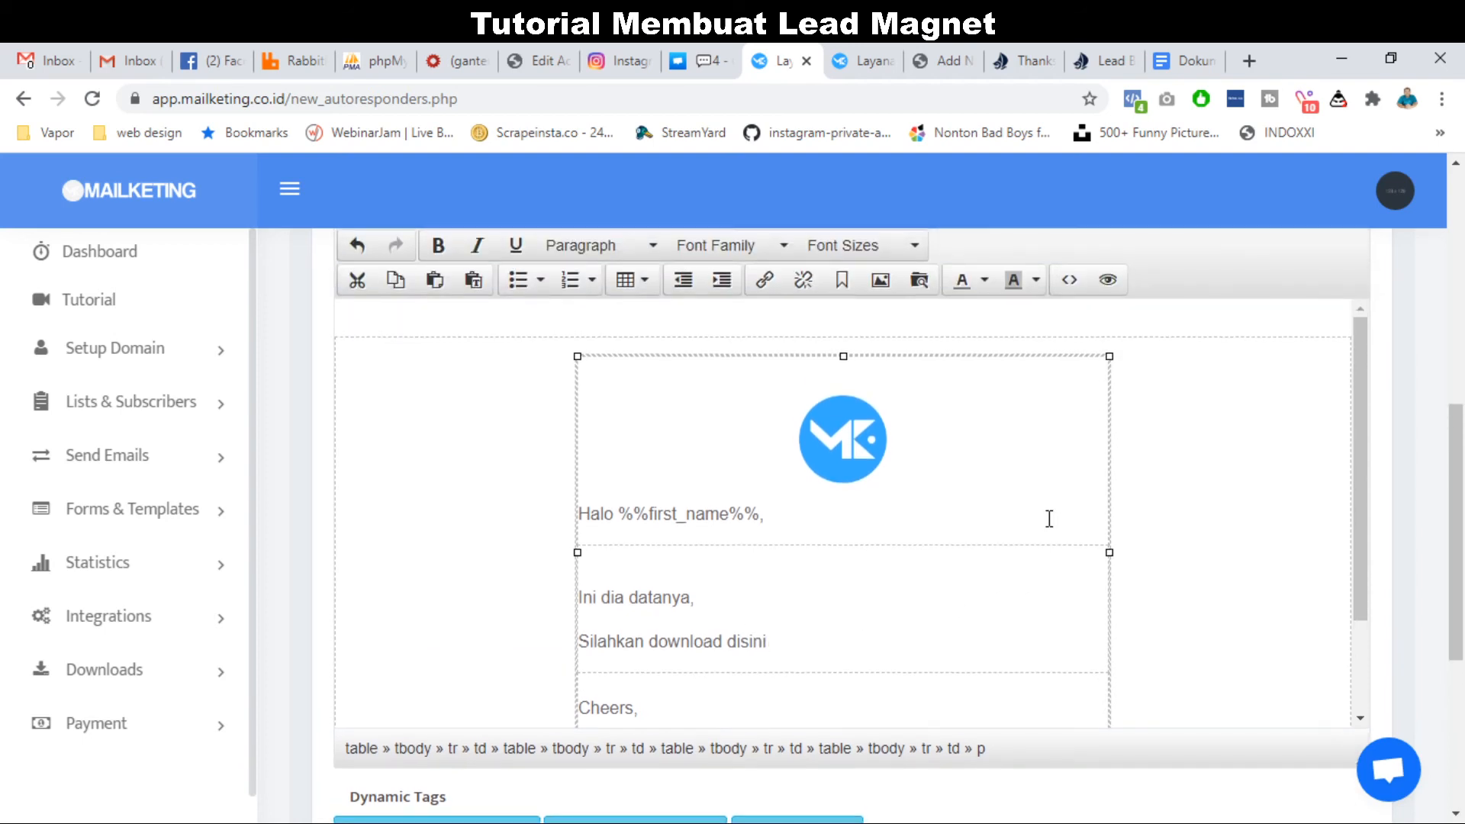
{"action": "double_click", "coordinate": [753, 642]}
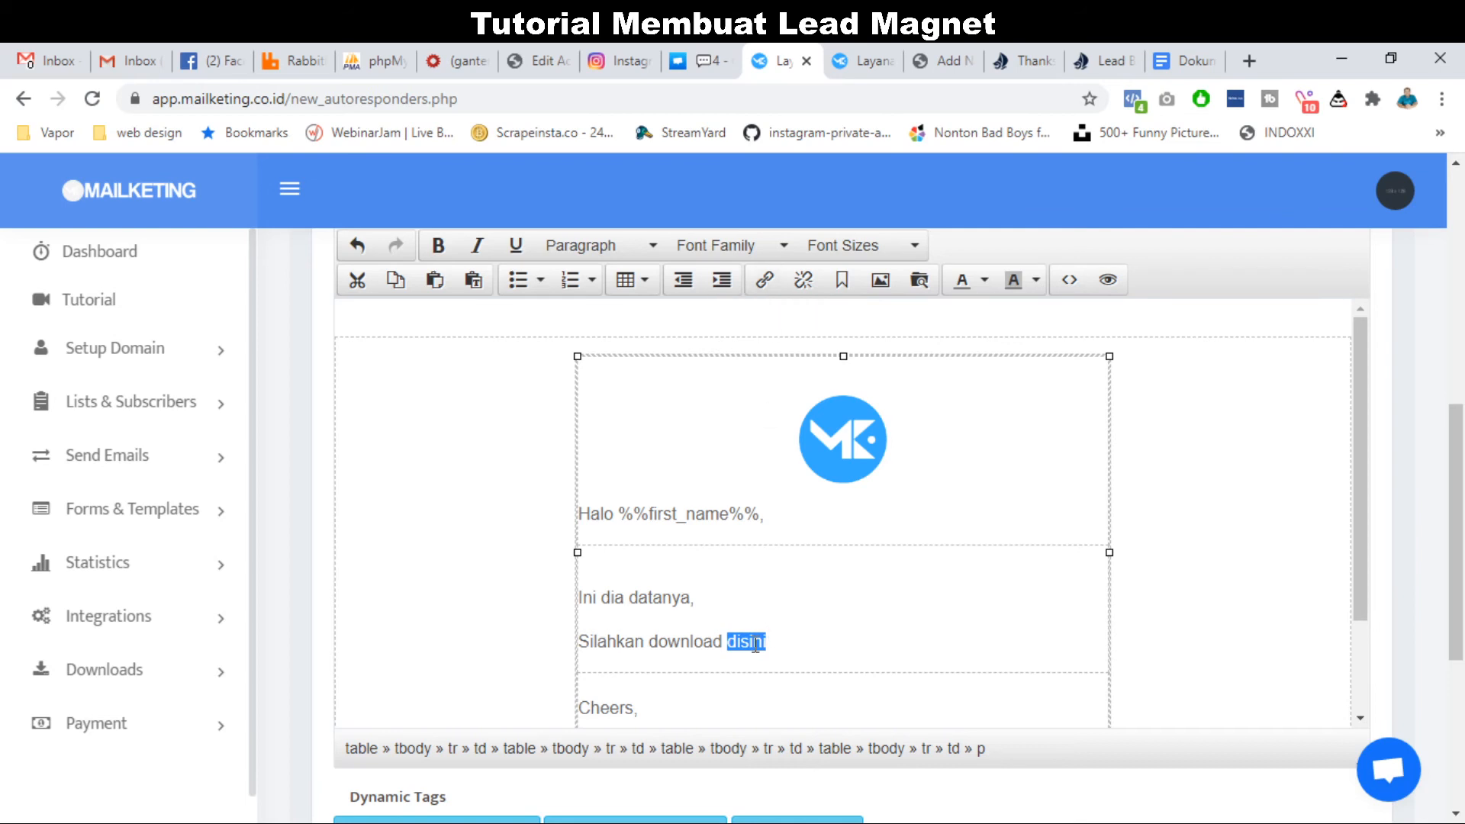
{"action": "left_click", "coordinate": [764, 280]}
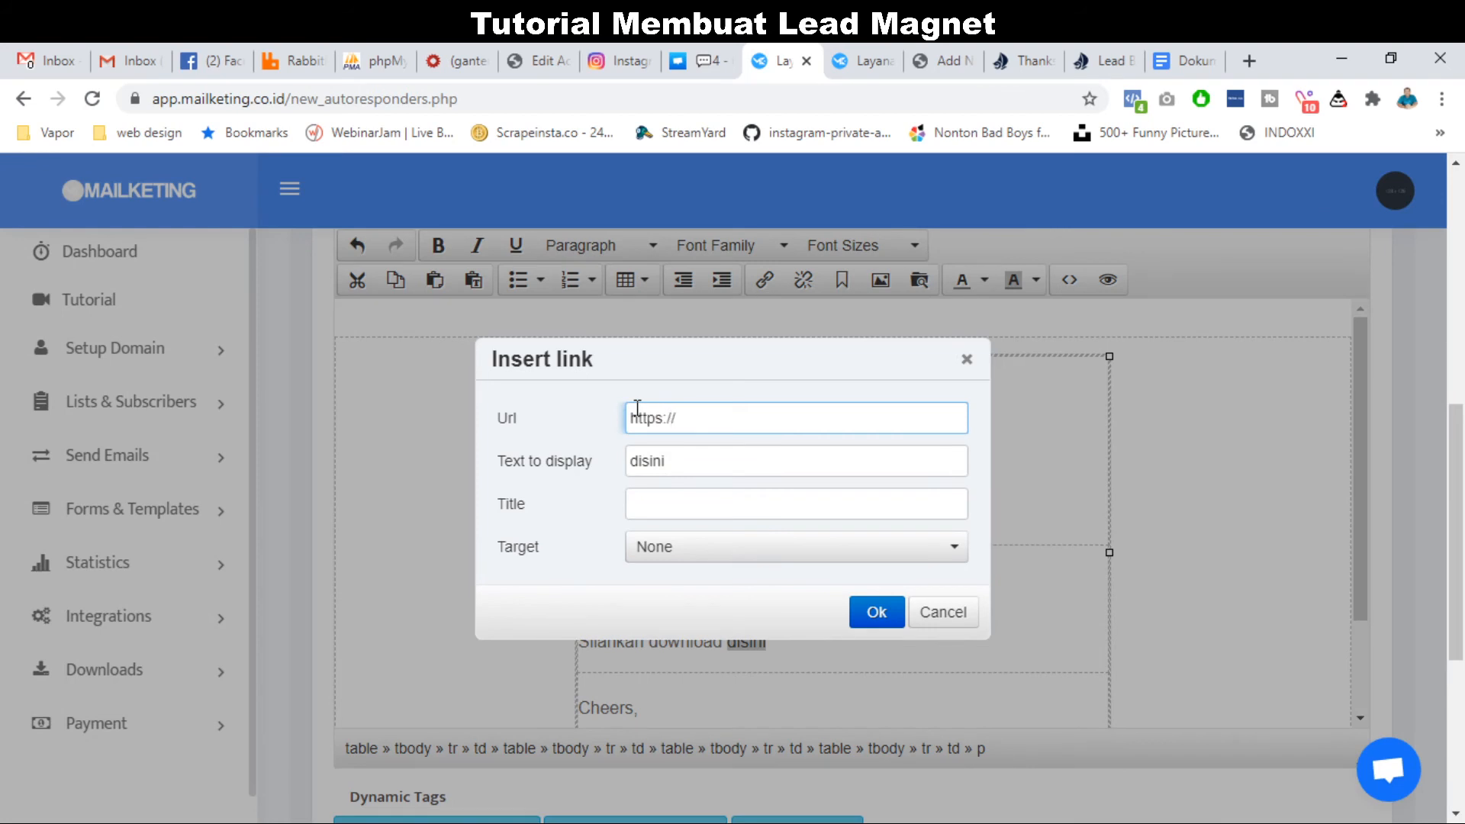
{"action": "type", "text": "https://mailketing.co.id"}
{"action": "left_click", "coordinate": [873, 611]}
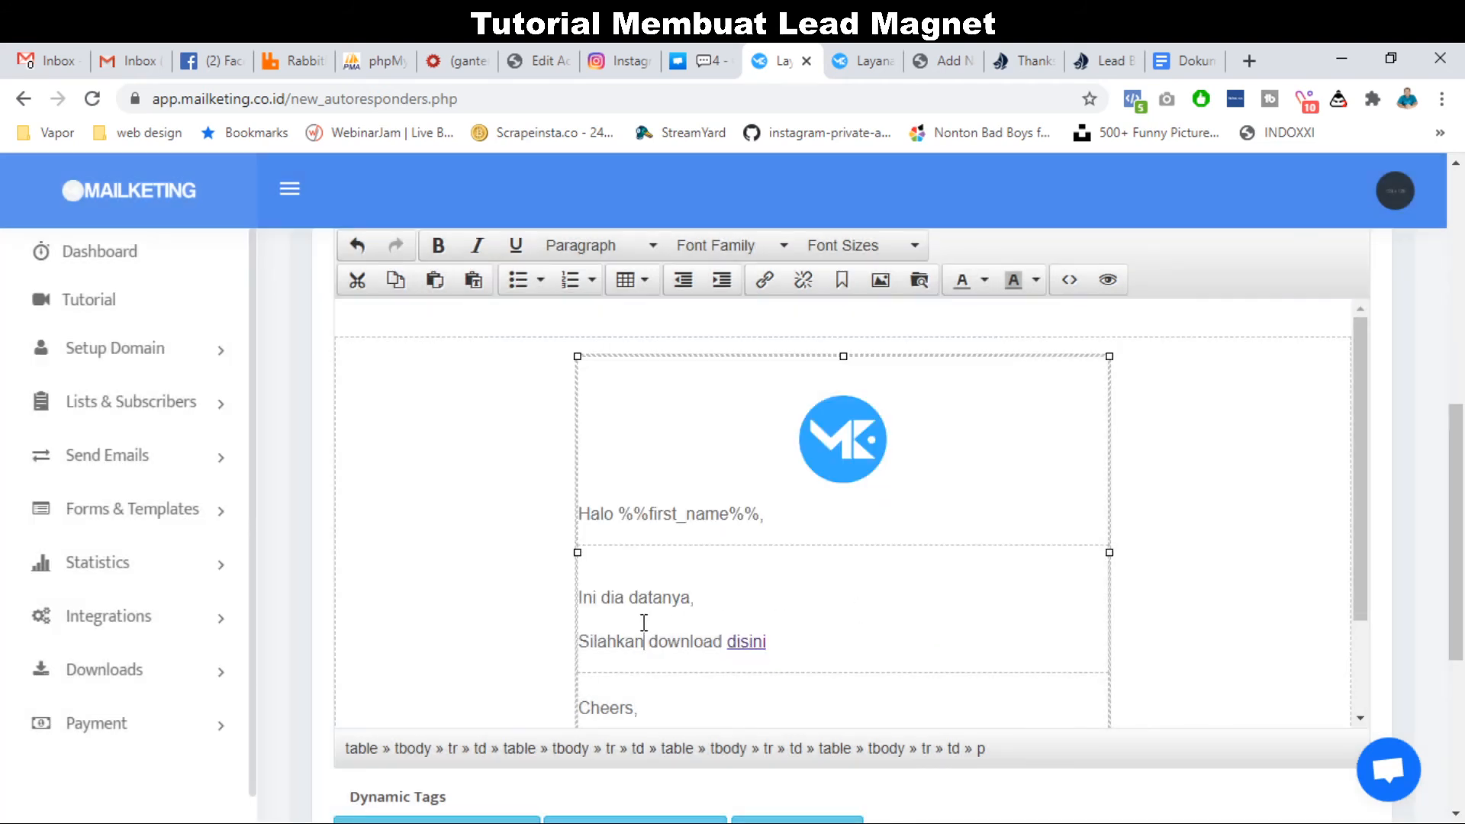
Send an email preview to the preview recipient address and dismiss the notice.
{"action": "scroll", "coordinate": [644, 623], "scroll_direction": "down", "scroll_amount": 2}
{"action": "scroll", "coordinate": [644, 623], "scroll_direction": "up", "scroll_amount": 2}
{"action": "scroll", "coordinate": [644, 622], "scroll_direction": "up", "scroll_amount": 4}
{"action": "scroll", "coordinate": [644, 623], "scroll_direction": "down", "scroll_amount": 8}
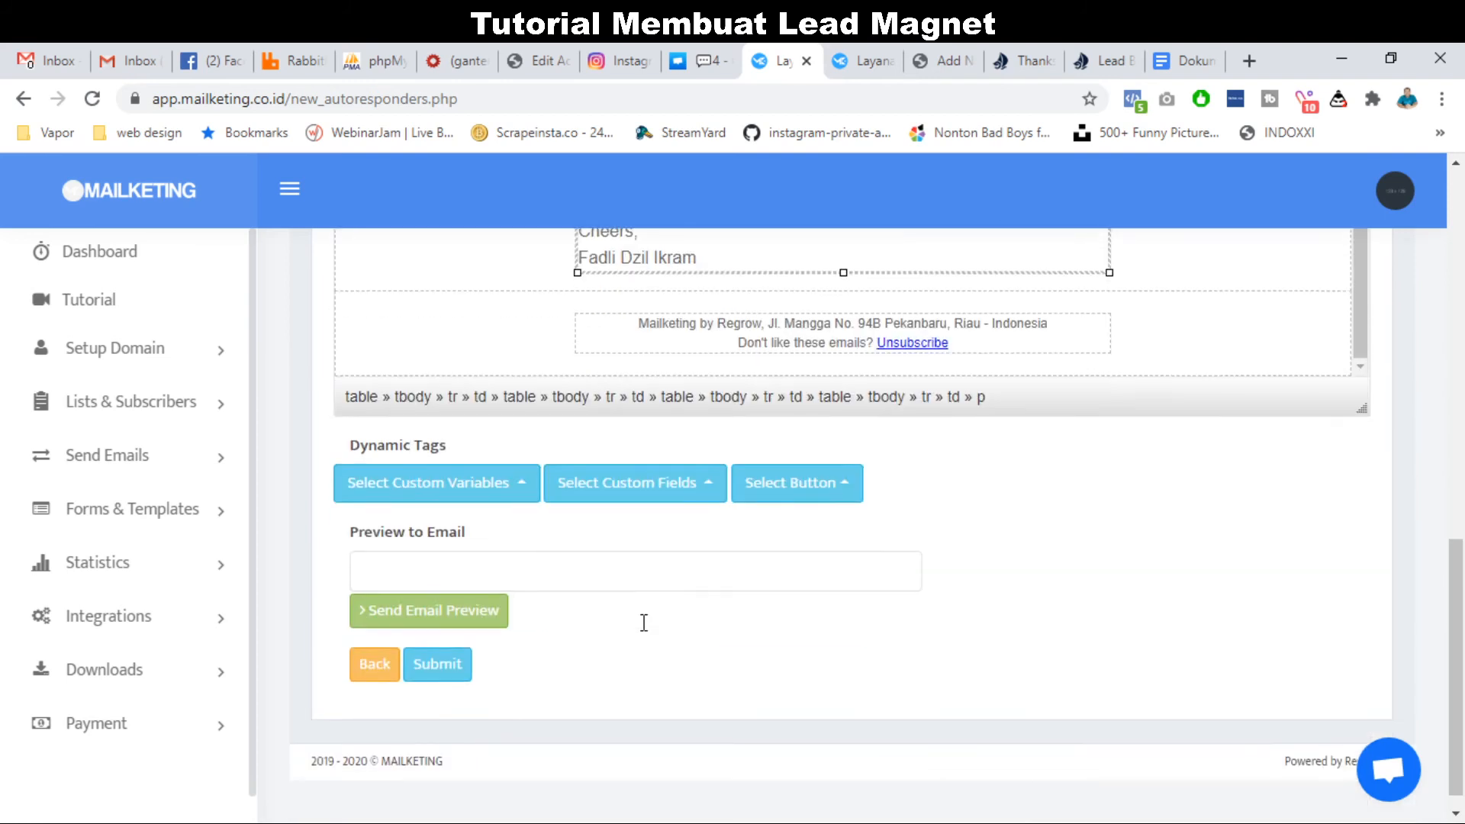
{"action": "scroll", "coordinate": [644, 622], "scroll_direction": "down", "scroll_amount": 1}
{"action": "left_click", "coordinate": [634, 543]}
{"action": "left_click", "coordinate": [519, 602]}
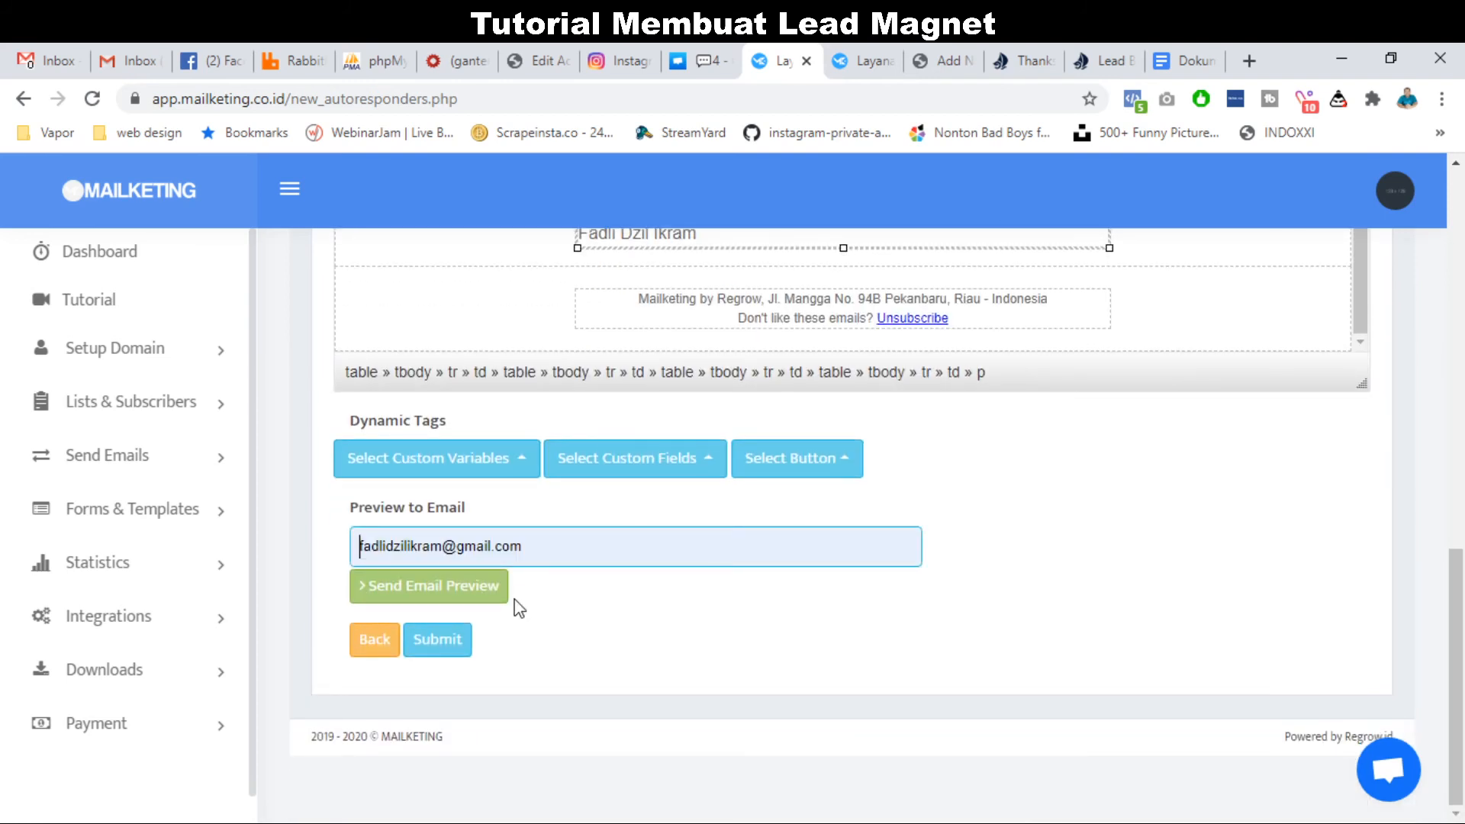
{"action": "left_click", "coordinate": [448, 601]}
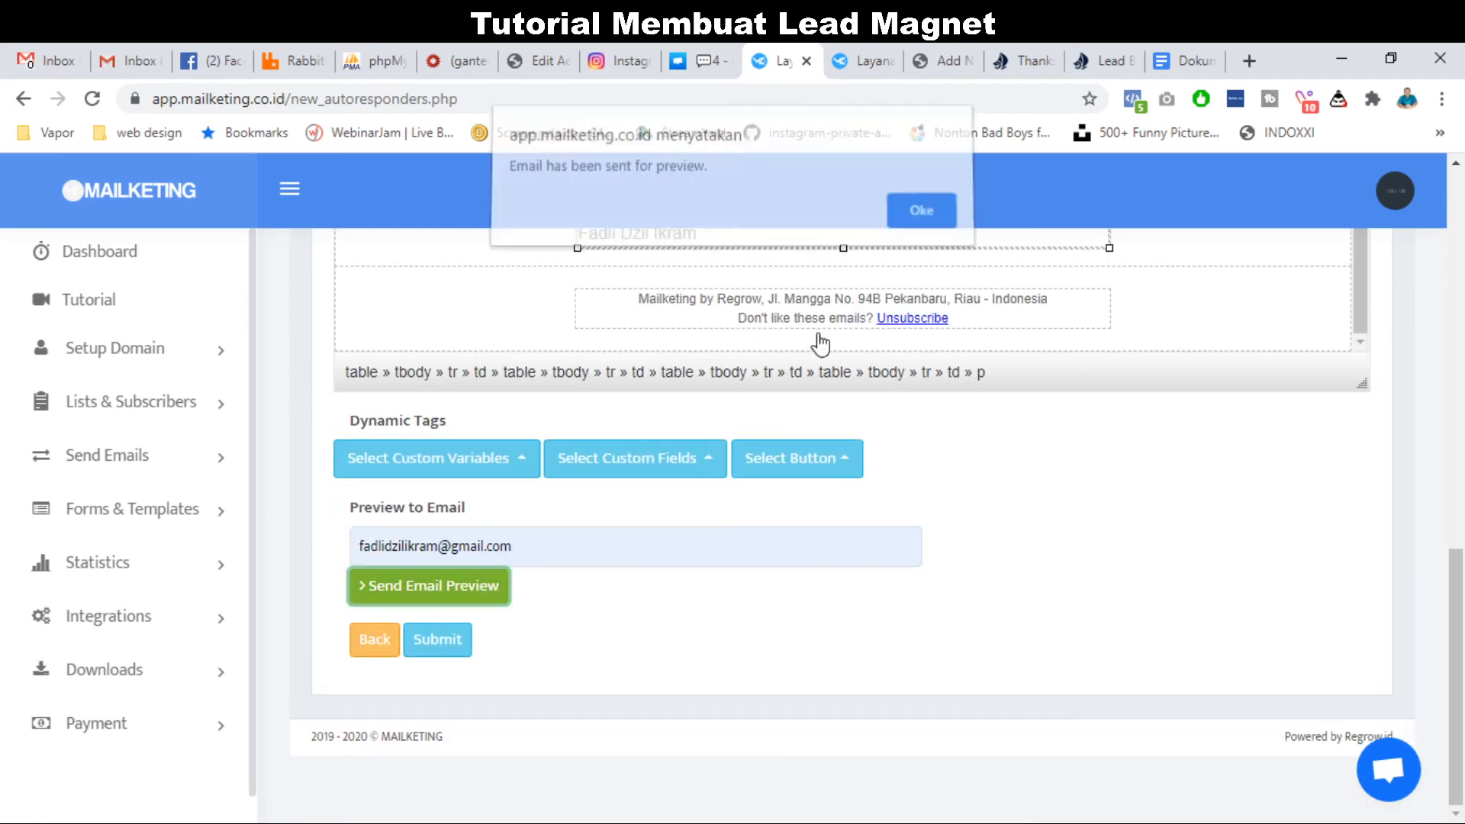
{"action": "left_click", "coordinate": [919, 219]}
Find the Mailketing preview under Gmail's Updates tab, check the disini link, and delete it.
{"action": "left_click", "coordinate": [55, 60]}
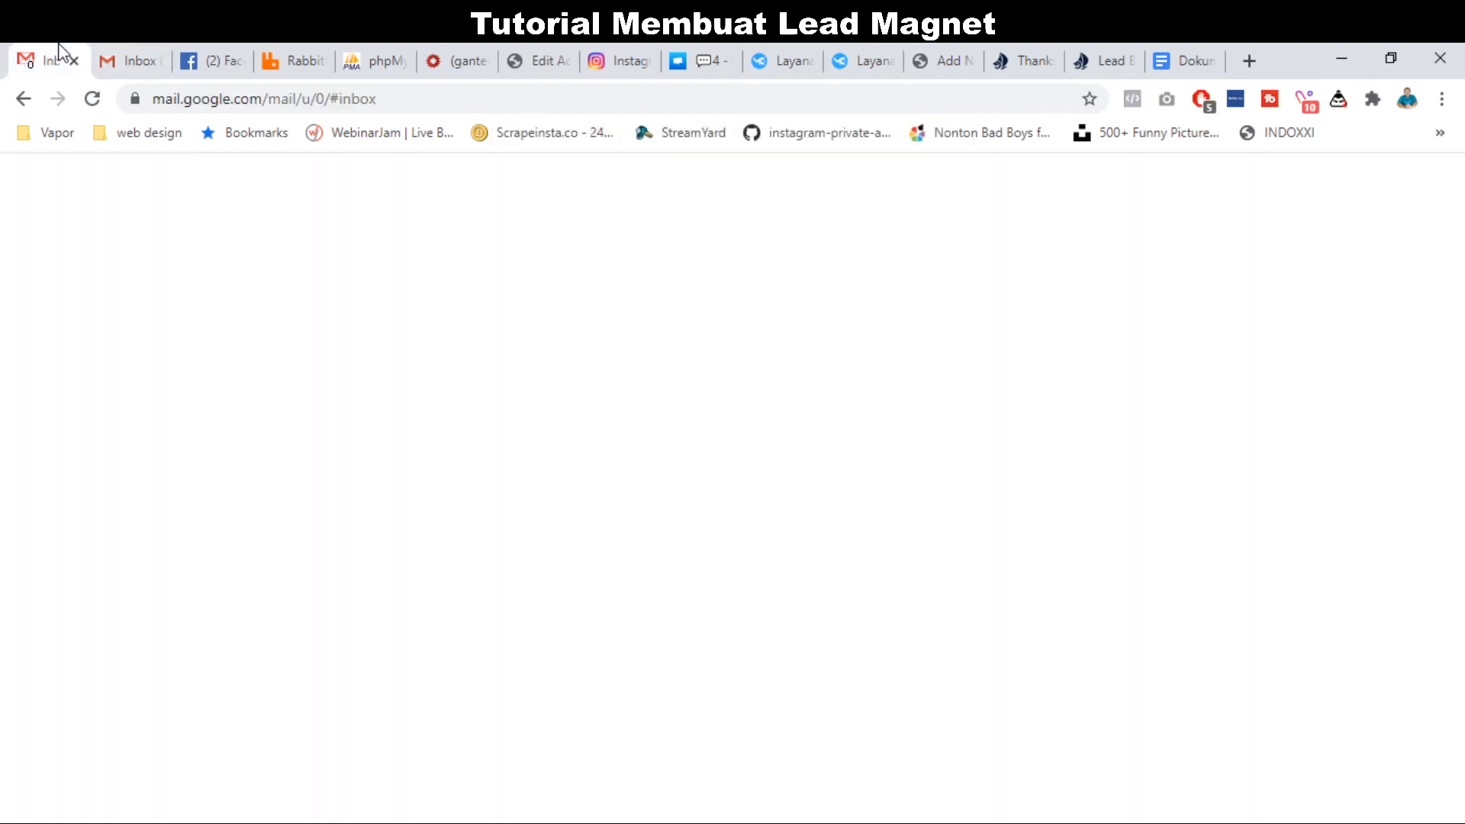
{"action": "left_click", "coordinate": [369, 246]}
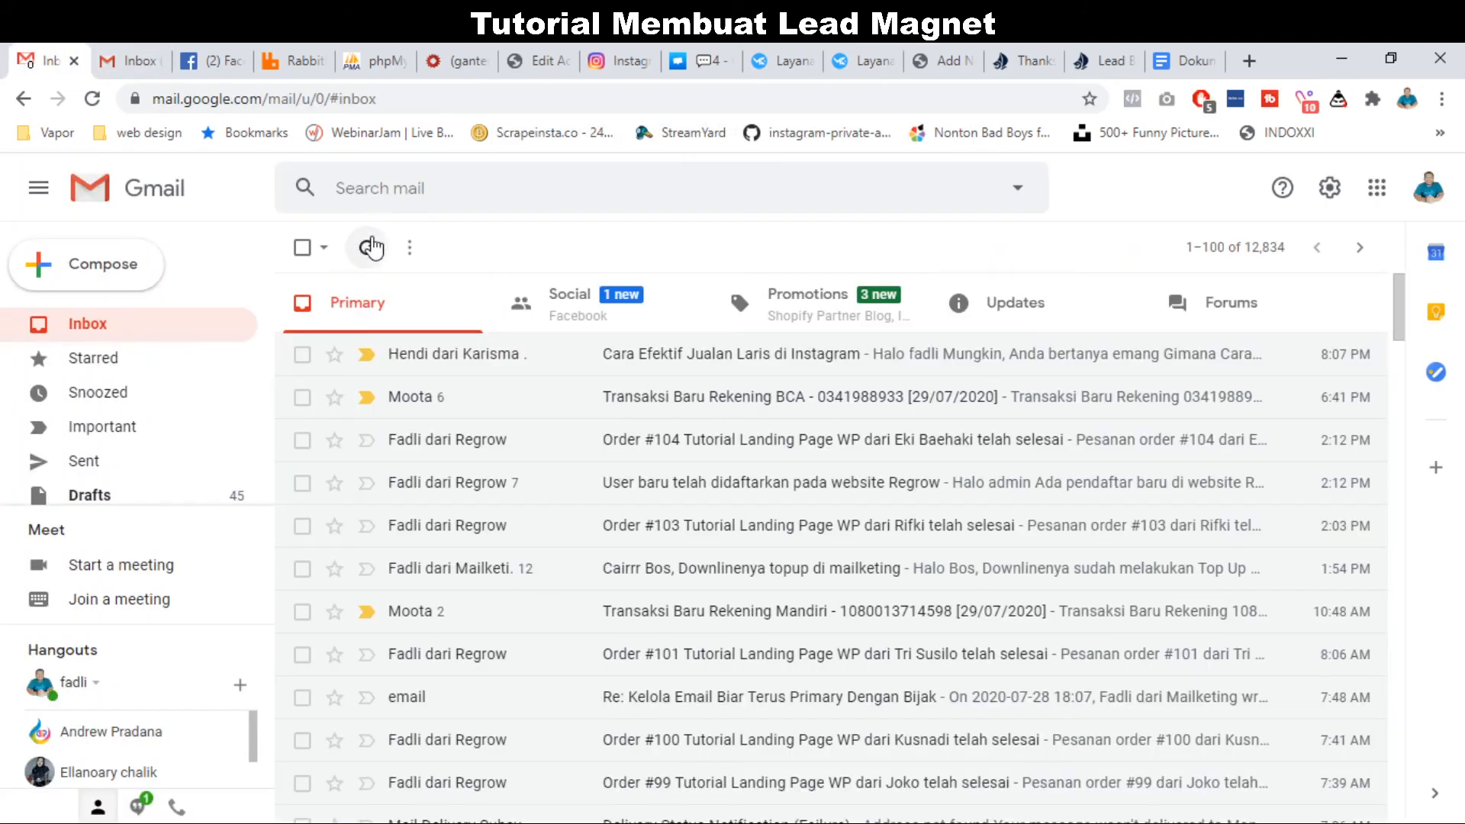
{"action": "left_click", "coordinate": [372, 246]}
{"action": "left_click", "coordinate": [371, 246]}
{"action": "left_click", "coordinate": [1015, 304]}
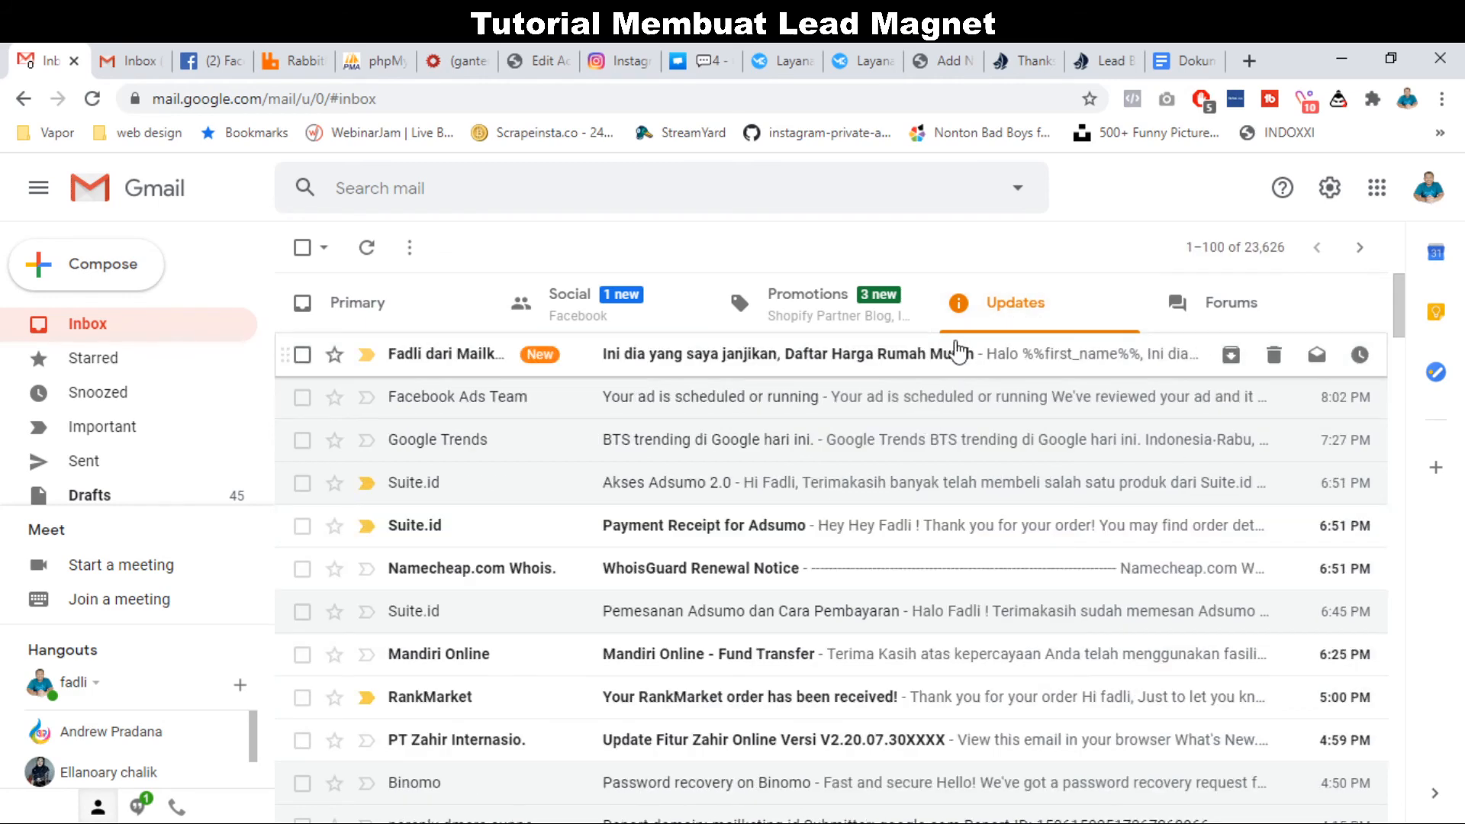
{"action": "left_click", "coordinate": [932, 356]}
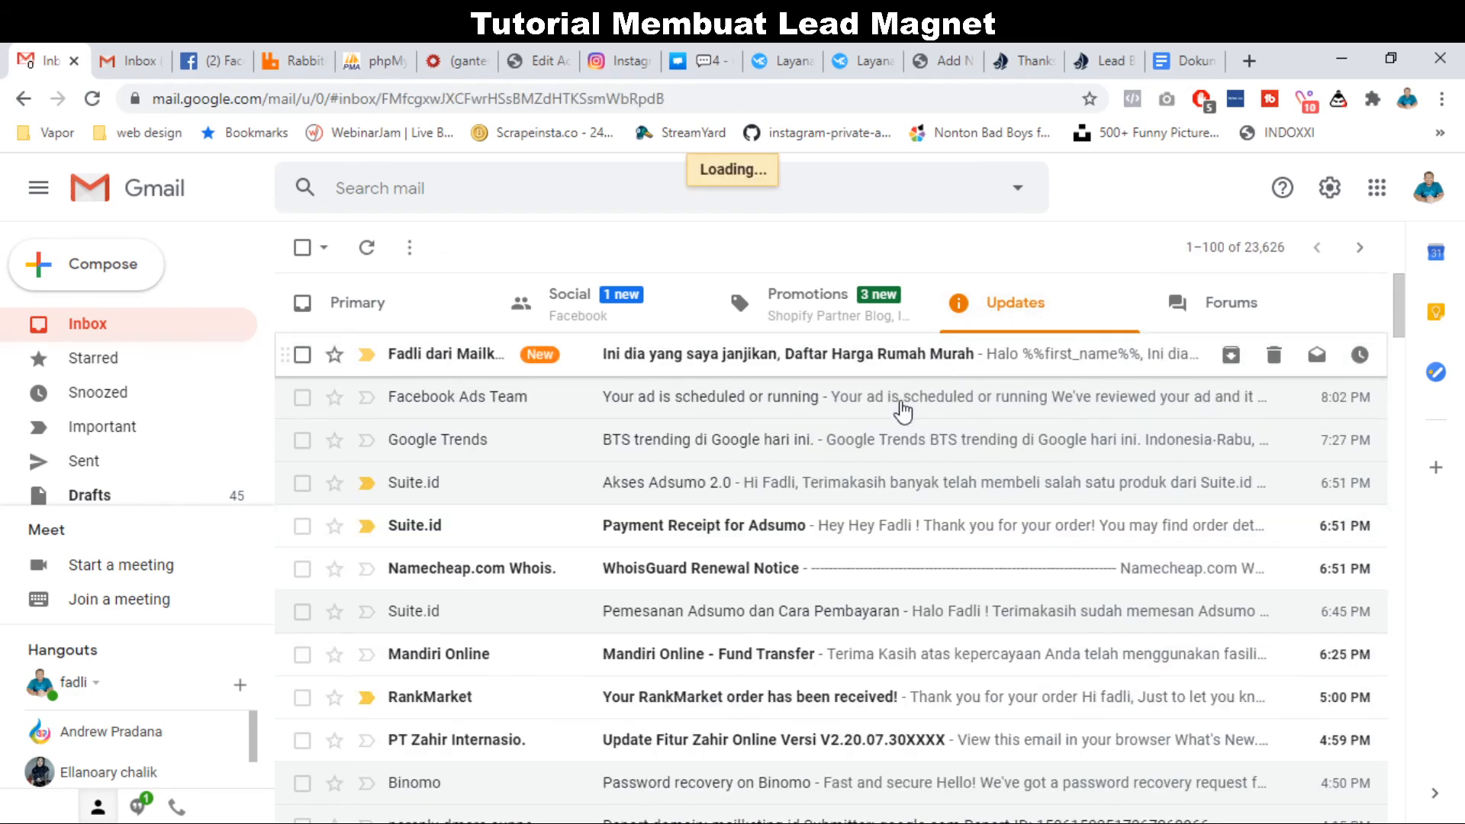
{"action": "scroll", "coordinate": [861, 539], "scroll_direction": "down", "scroll_amount": 3}
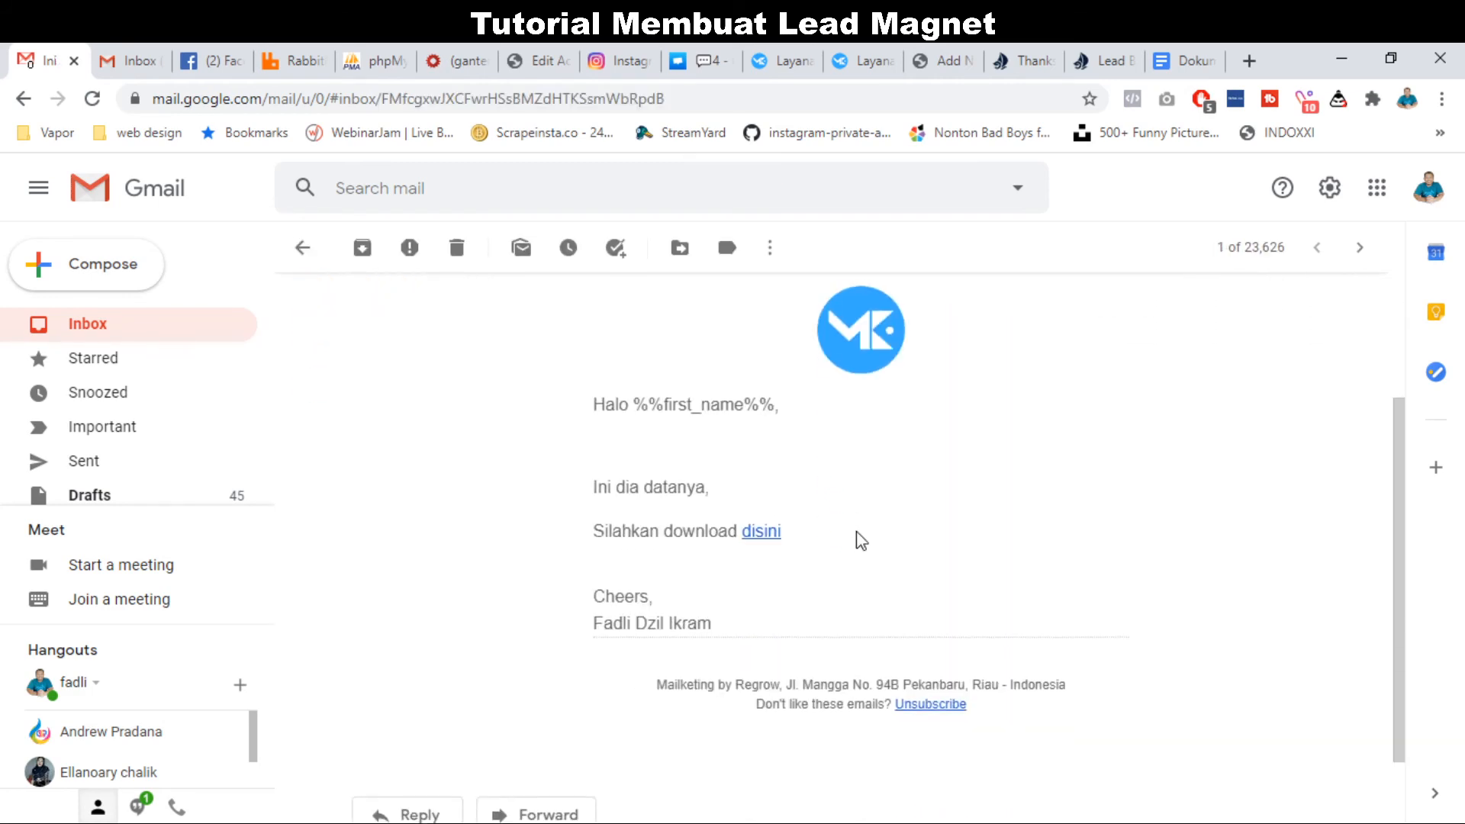
{"action": "scroll", "coordinate": [707, 621], "scroll_direction": "down", "scroll_amount": 1}
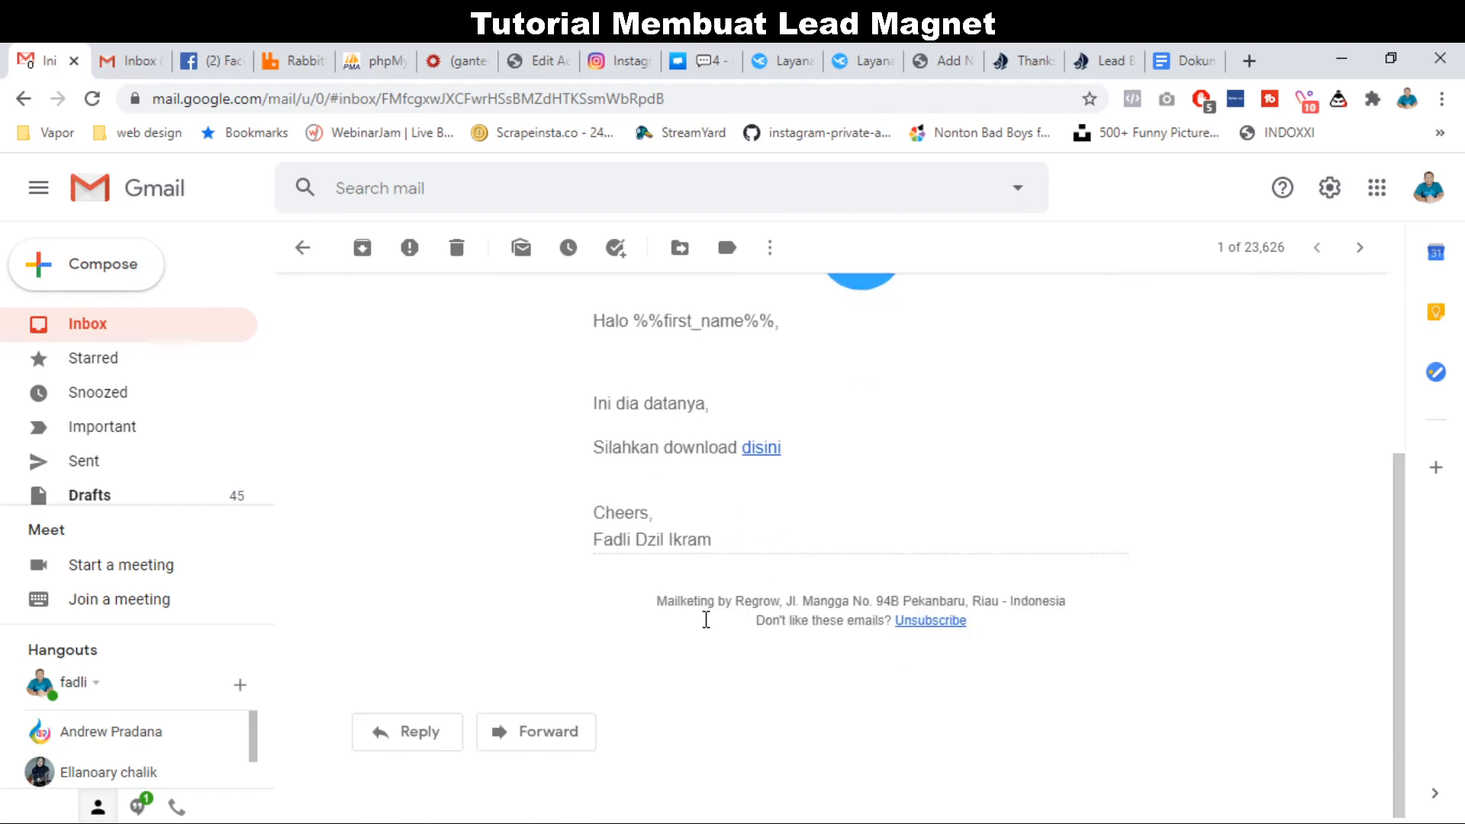
{"action": "scroll", "coordinate": [494, 394], "scroll_direction": "up", "scroll_amount": 2}
{"action": "left_click", "coordinate": [455, 249]}
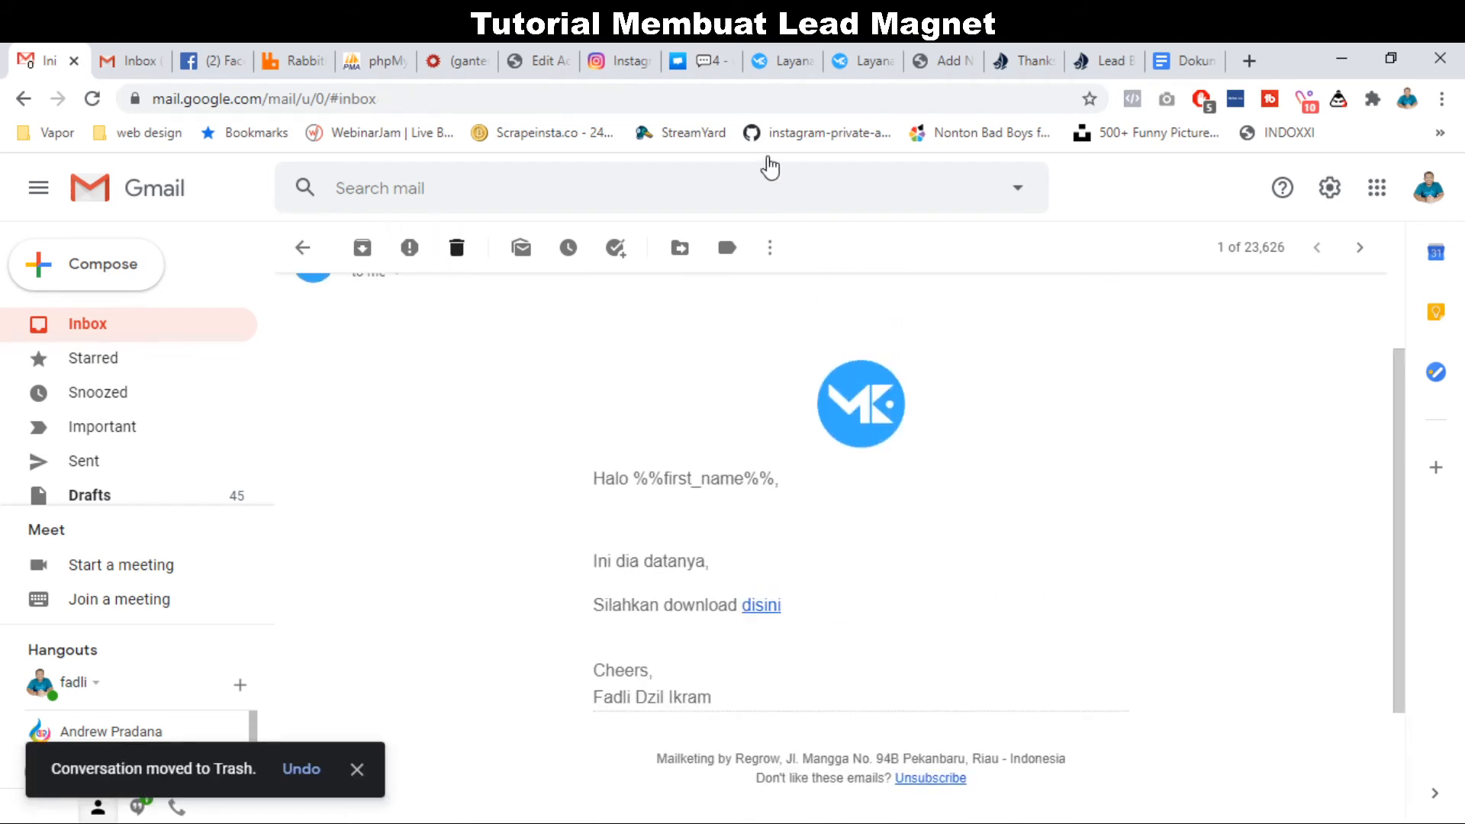
{"action": "left_click", "coordinate": [803, 55]}
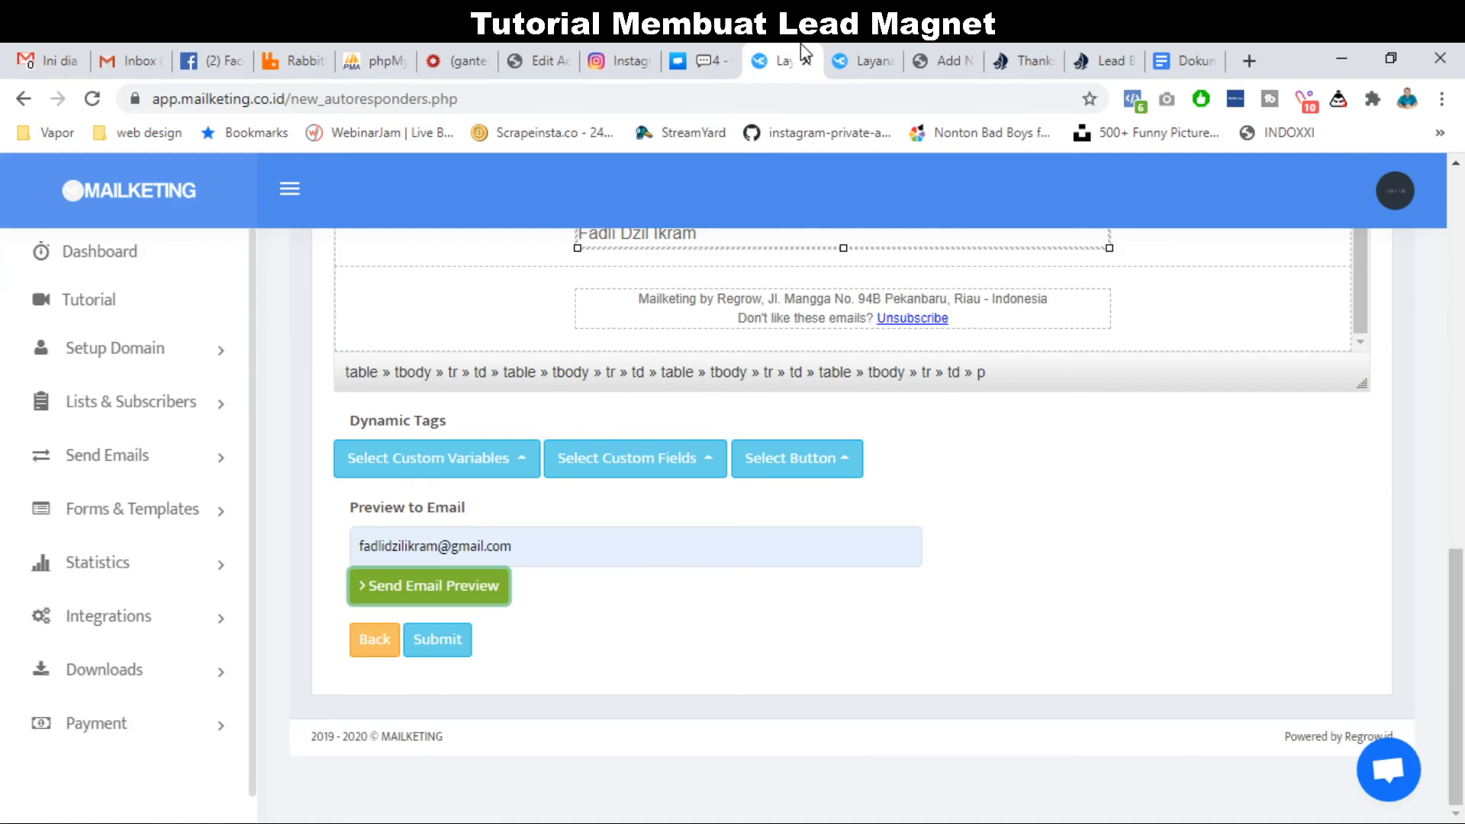
Submit the Email Brosur #1 autoresponder from below the editor.
{"action": "scroll", "coordinate": [635, 578], "scroll_direction": "up", "scroll_amount": 2}
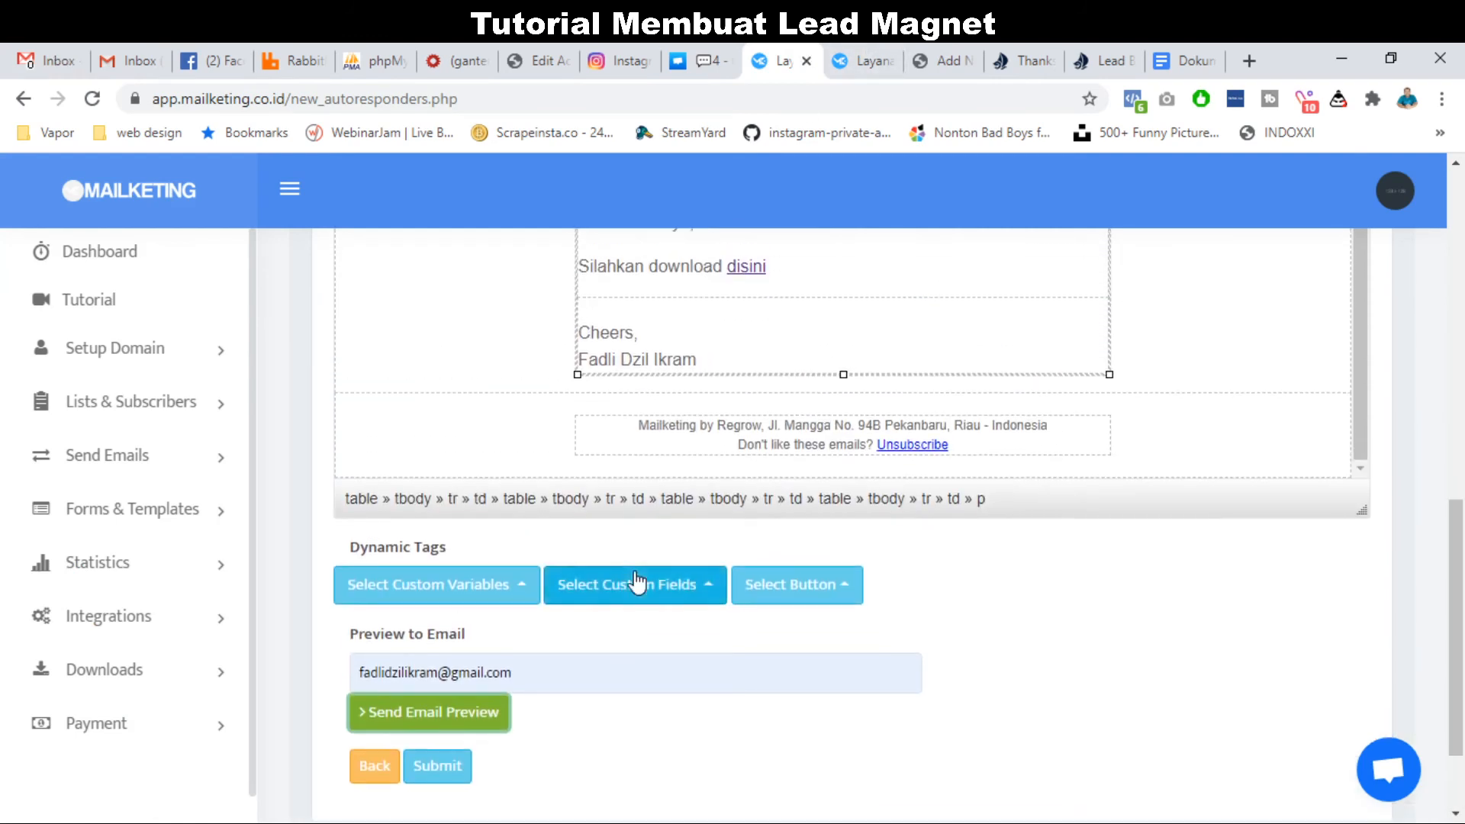
{"action": "scroll", "coordinate": [733, 409], "scroll_direction": "up", "scroll_amount": 4}
{"action": "scroll", "coordinate": [734, 406], "scroll_direction": "down", "scroll_amount": 3}
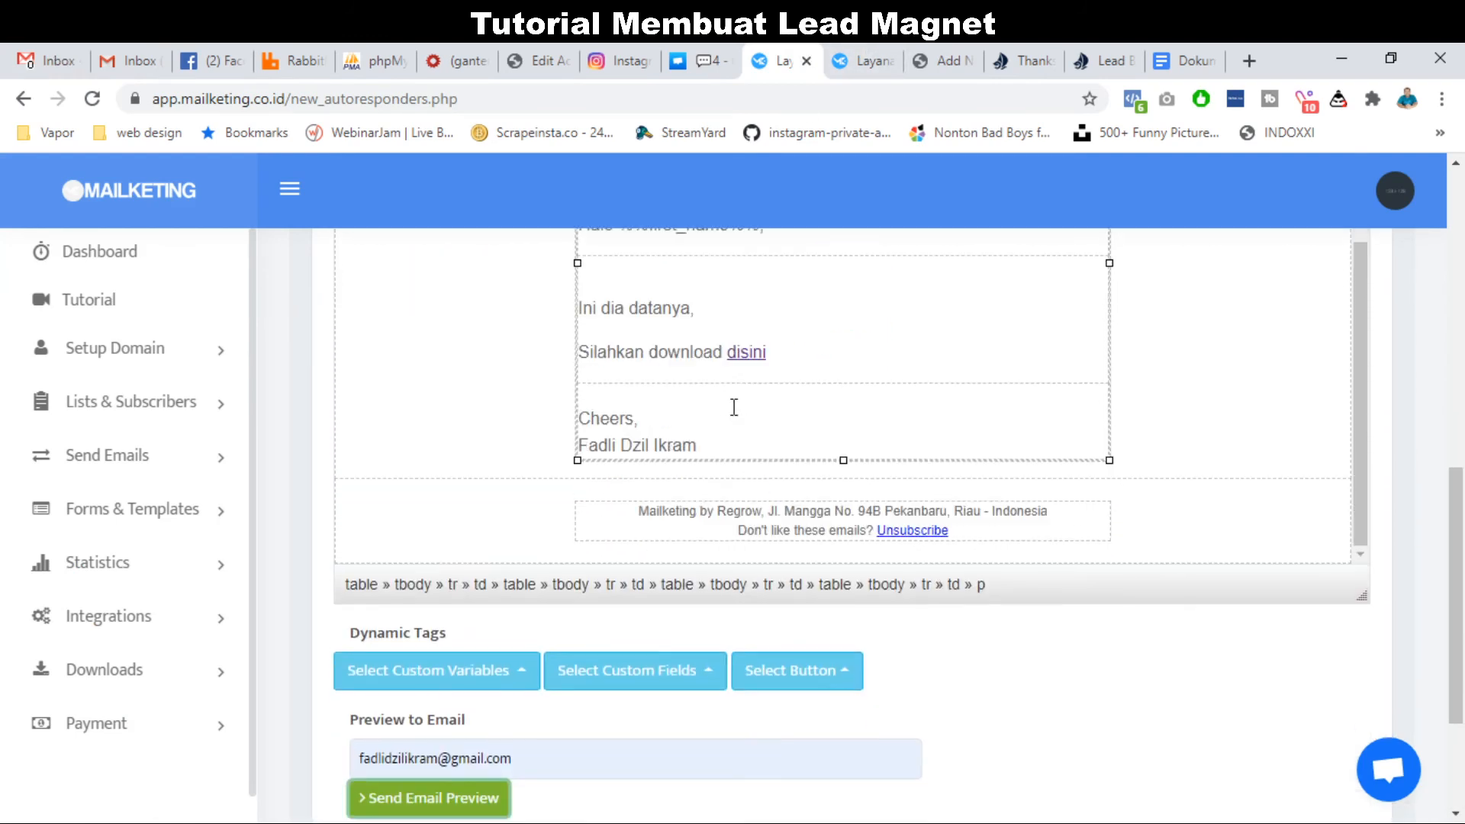
{"action": "scroll", "coordinate": [670, 621], "scroll_direction": "down", "scroll_amount": 3}
{"action": "left_click", "coordinate": [448, 645]}
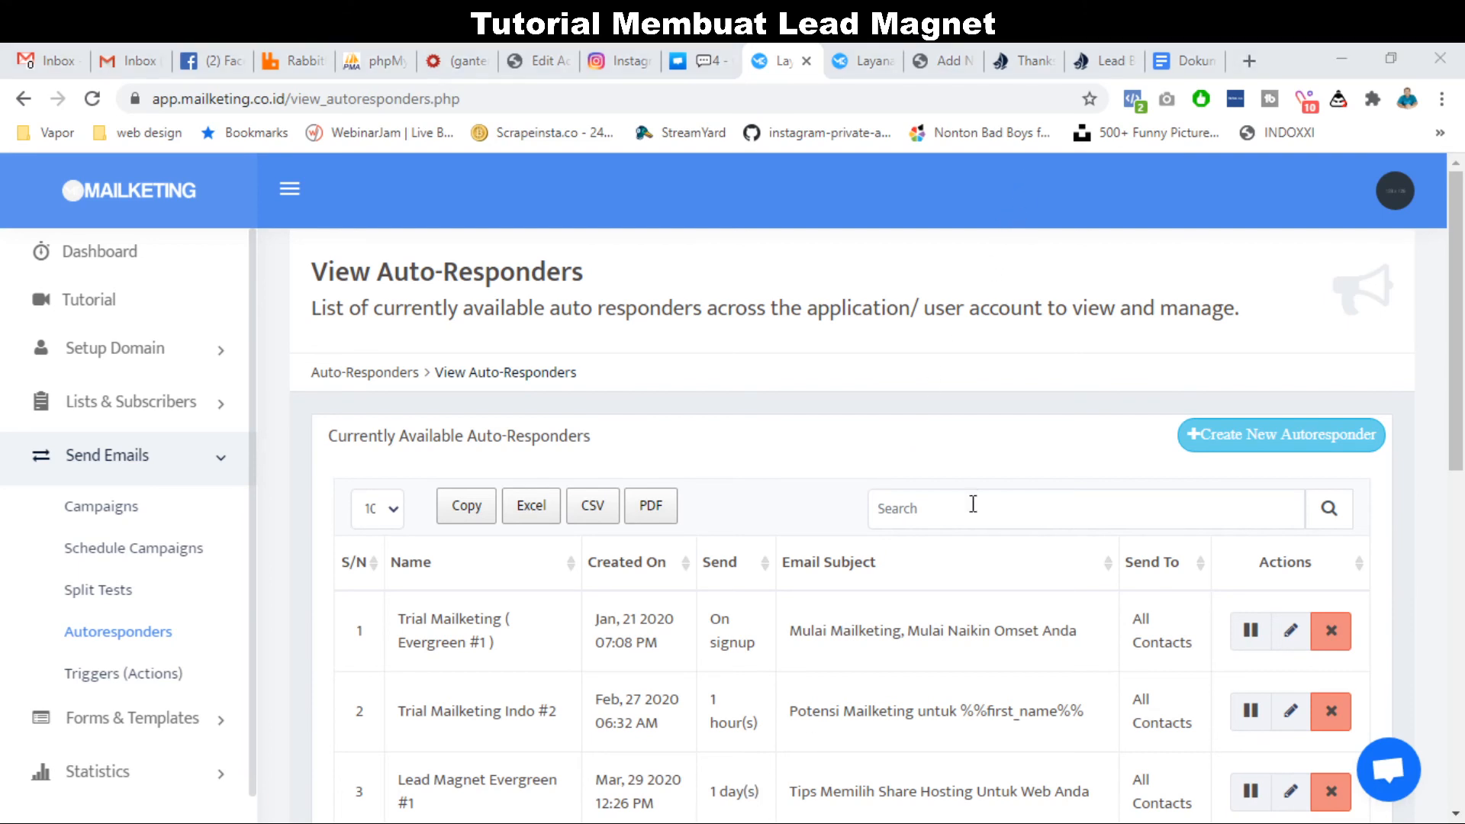
Add 'Buat Autoresponder' as item 5 after Koneksi in the planning document's Page list.
{"action": "left_click", "coordinate": [1190, 55]}
{"action": "scroll", "coordinate": [732, 628], "scroll_direction": "down", "scroll_amount": 1}
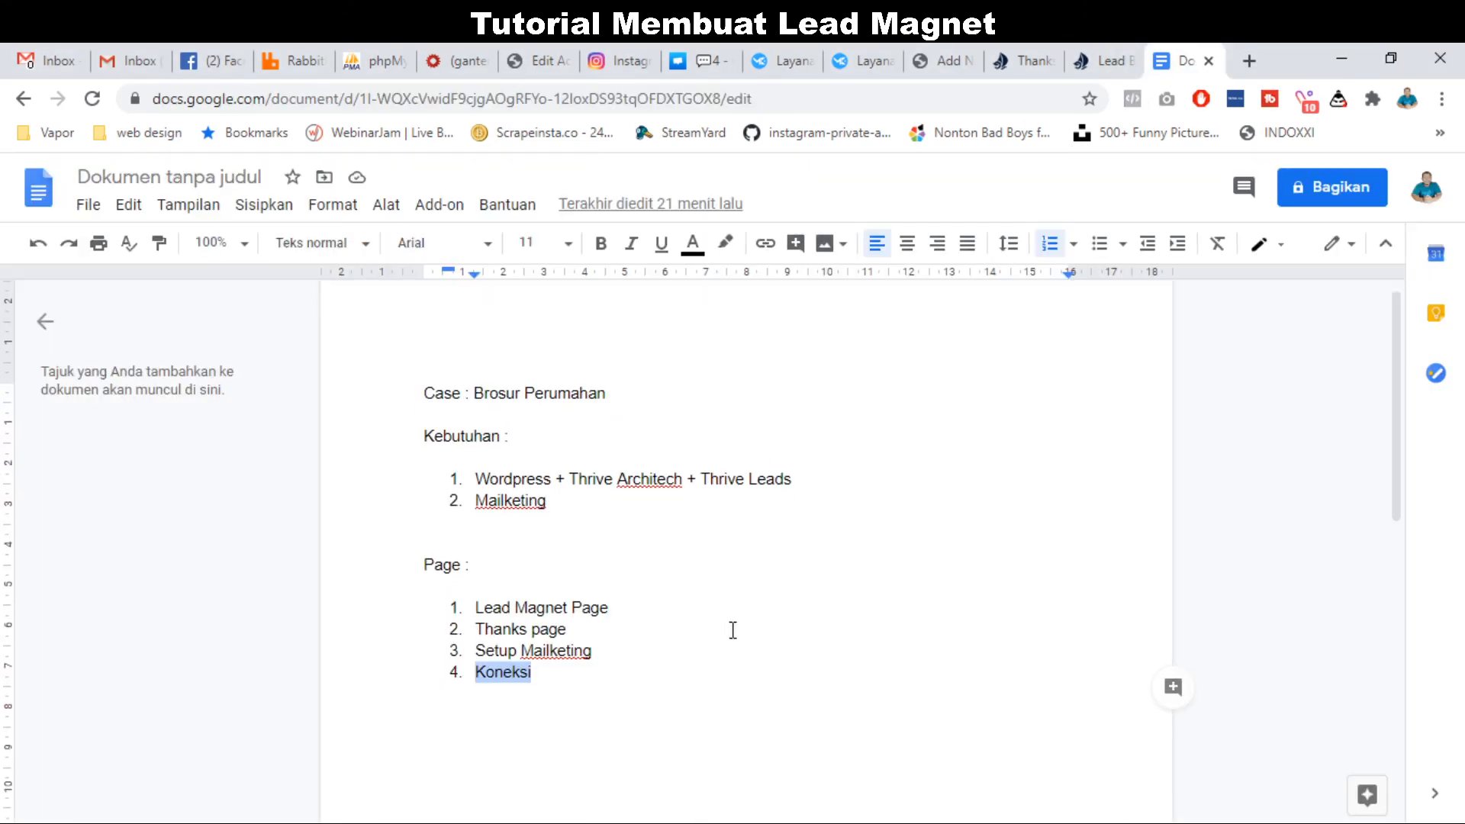
{"action": "left_click", "coordinate": [575, 618]}
{"action": "left_click", "coordinate": [562, 635]}
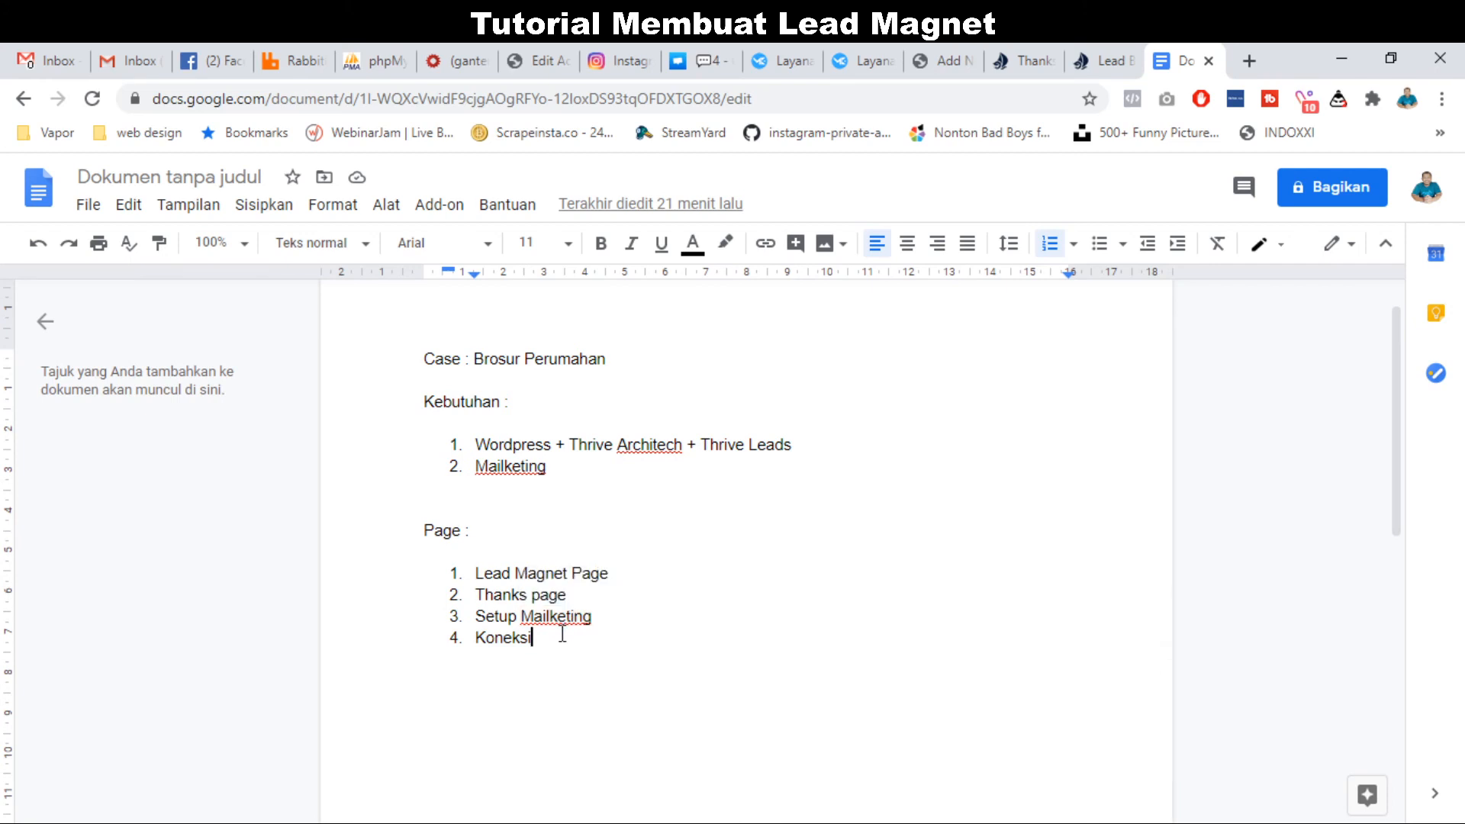
{"action": "key", "text": "Return"}
{"action": "type", "text": "5."}
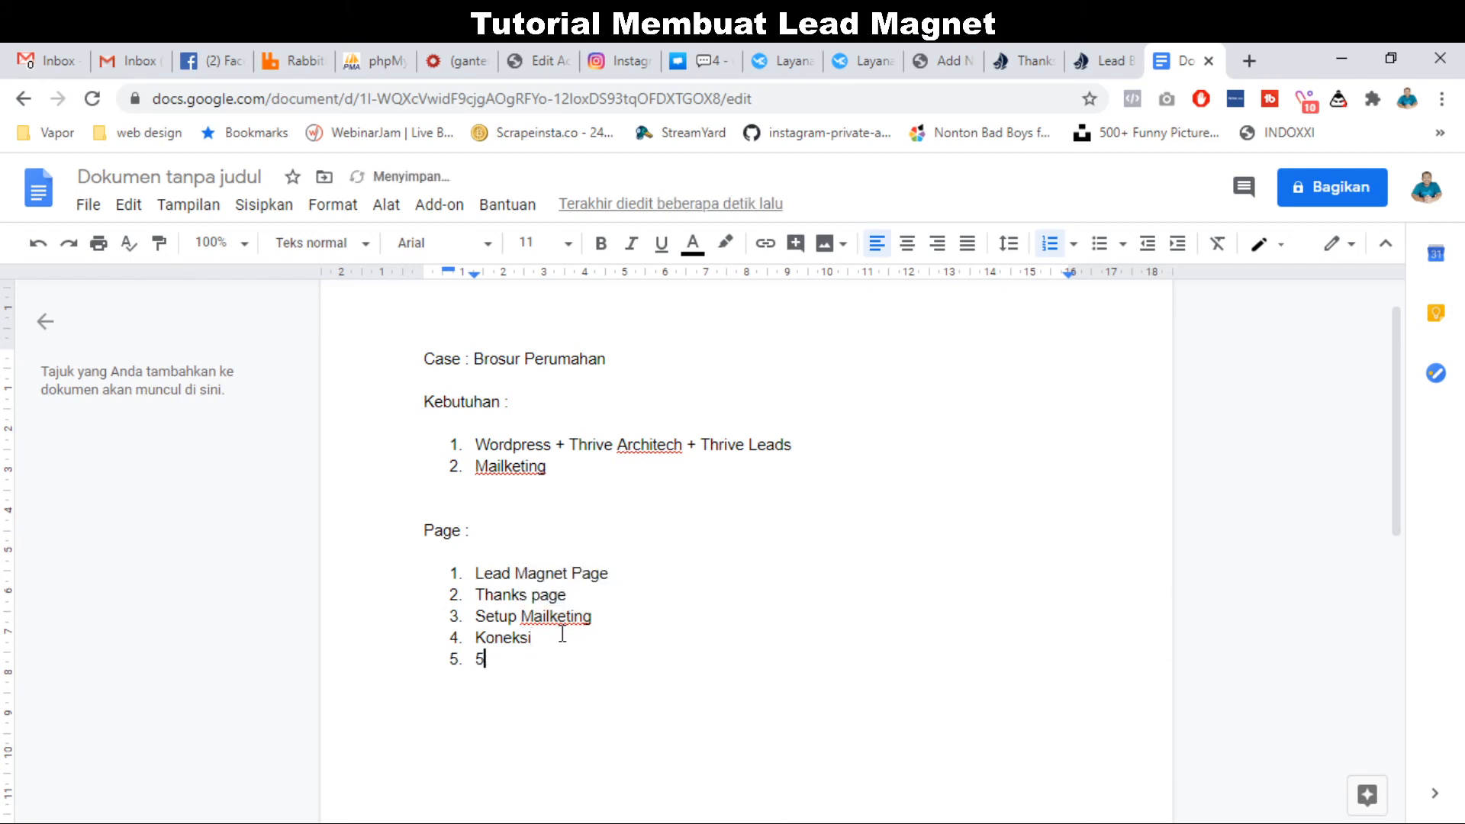
{"action": "key", "text": "BackSpace"}
{"action": "type", "text": "Buat Autoresponder"}
{"action": "scroll", "coordinate": [562, 634], "scroll_direction": "up", "scroll_amount": 1}
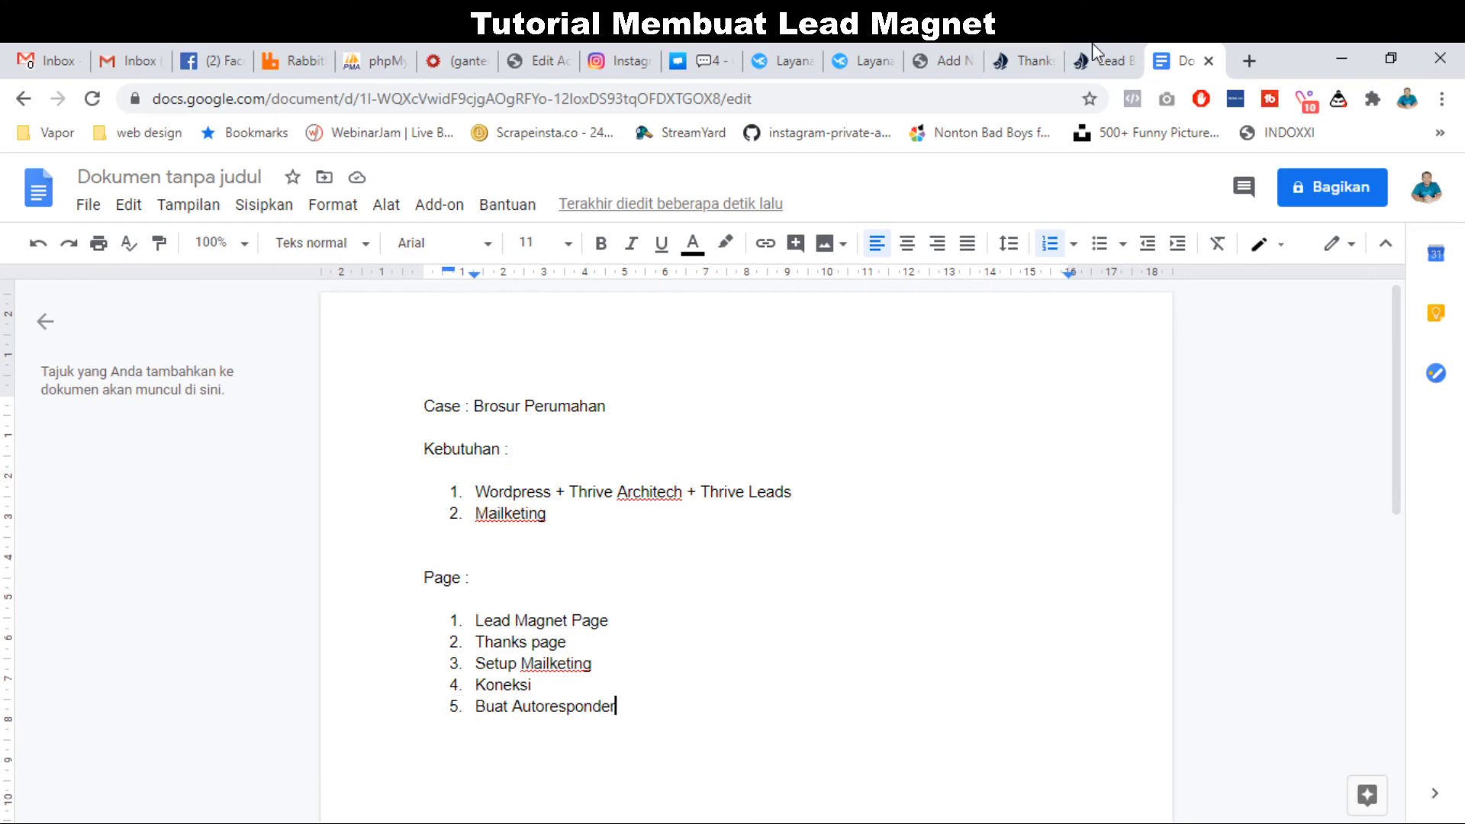
{"action": "left_click", "coordinate": [1108, 52]}
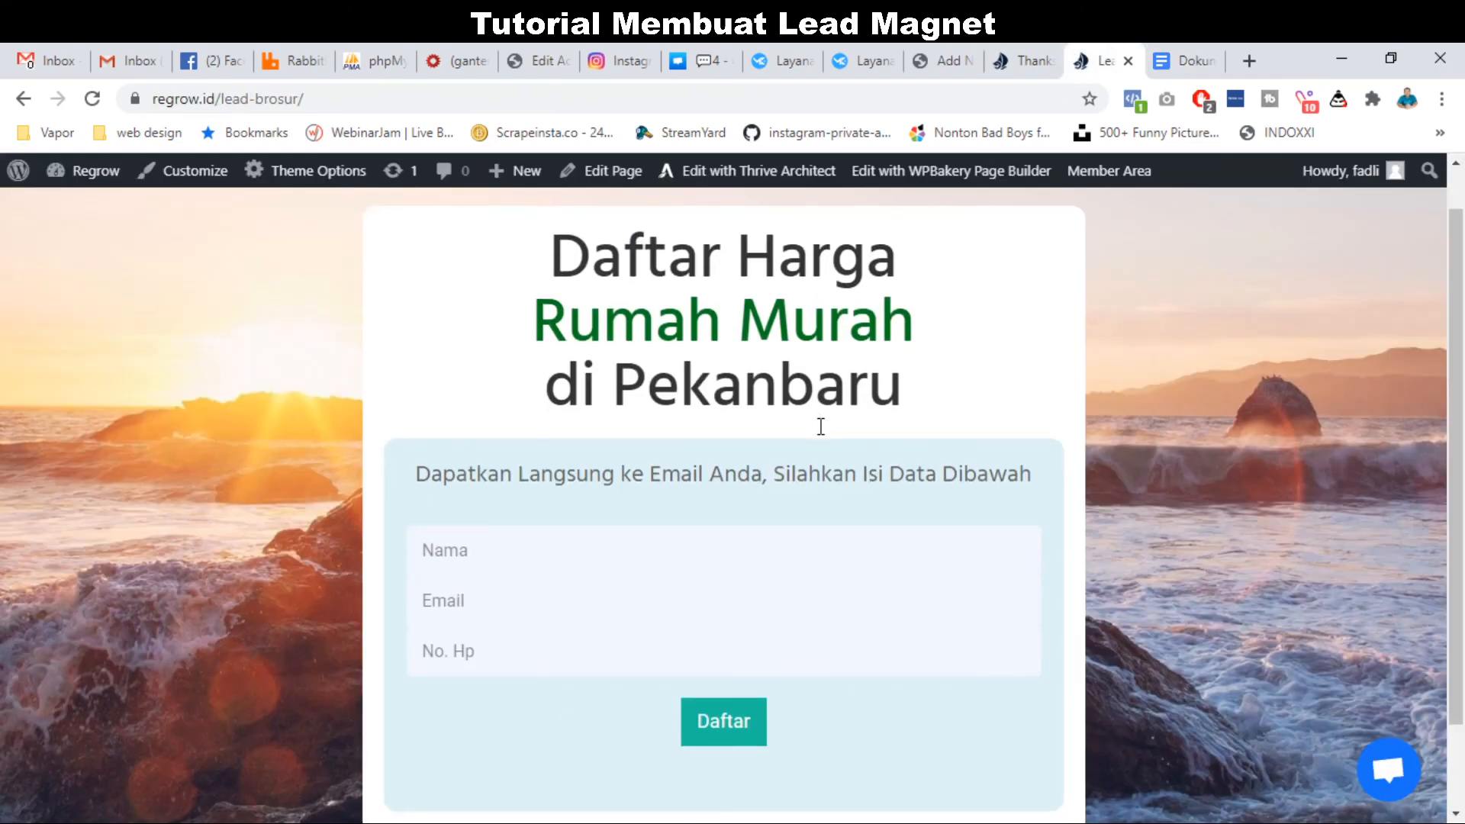
Reload the lead-brosur page and fill the form's name, email and phone fields using autofill.
{"action": "left_click", "coordinate": [834, 98]}
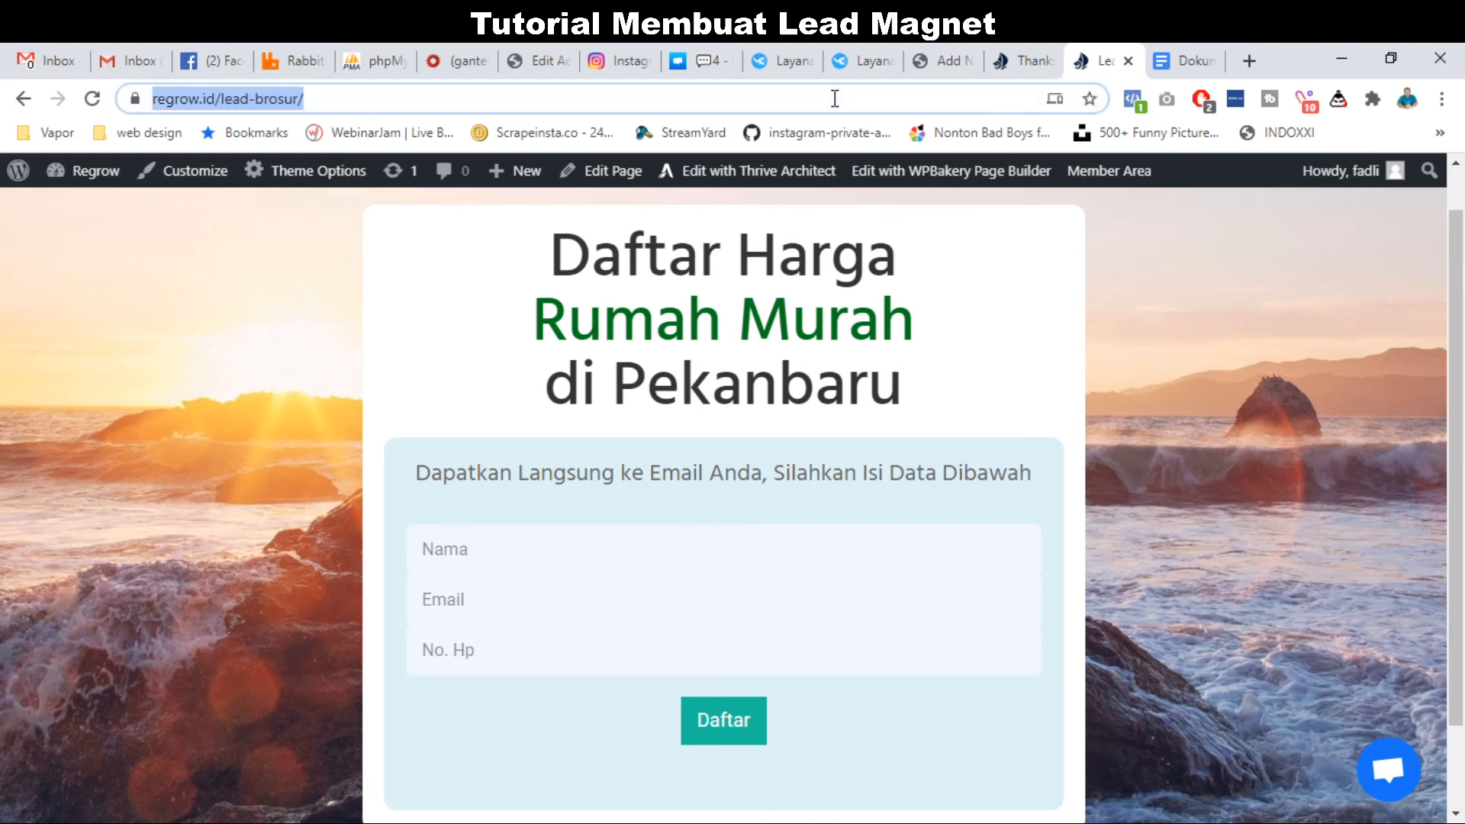
{"action": "key", "text": "Return"}
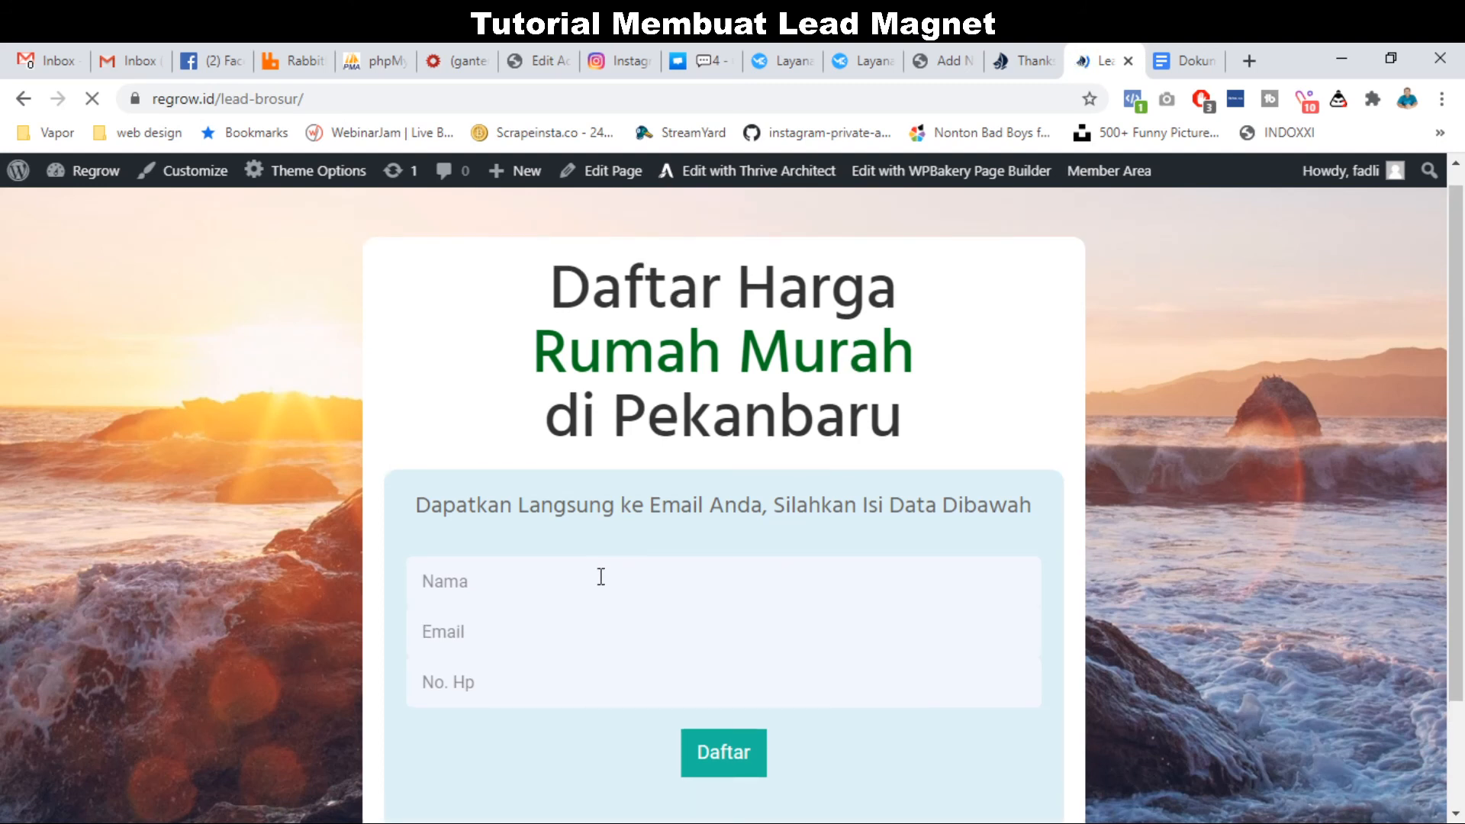
{"action": "left_click", "coordinate": [601, 577]}
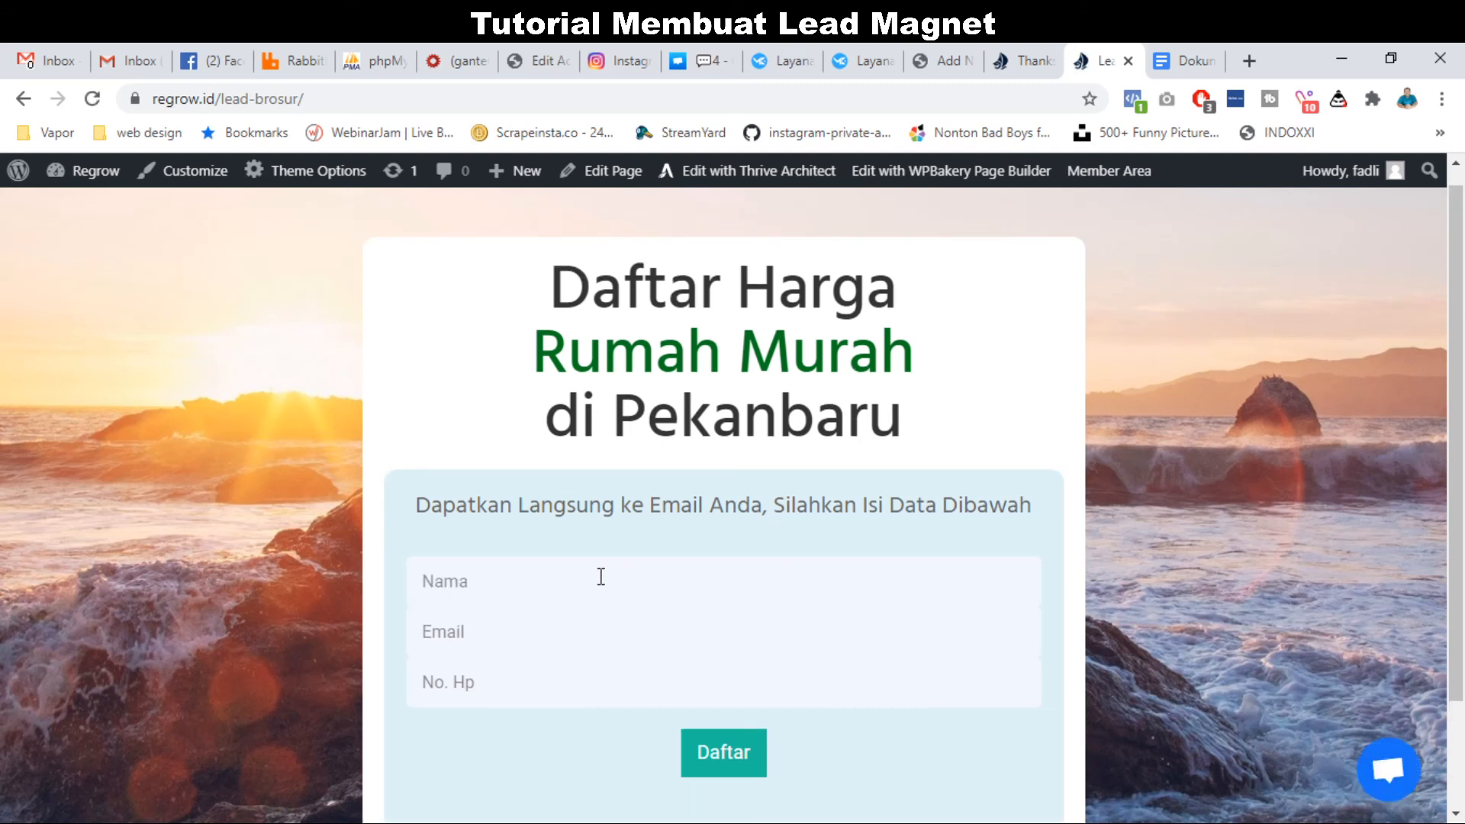
{"action": "type", "text": "Ikram"}
{"action": "key", "text": "Tab"}
{"action": "type", "text": "fadli"}
{"action": "key", "text": "Down"}
{"action": "key", "text": "Return"}
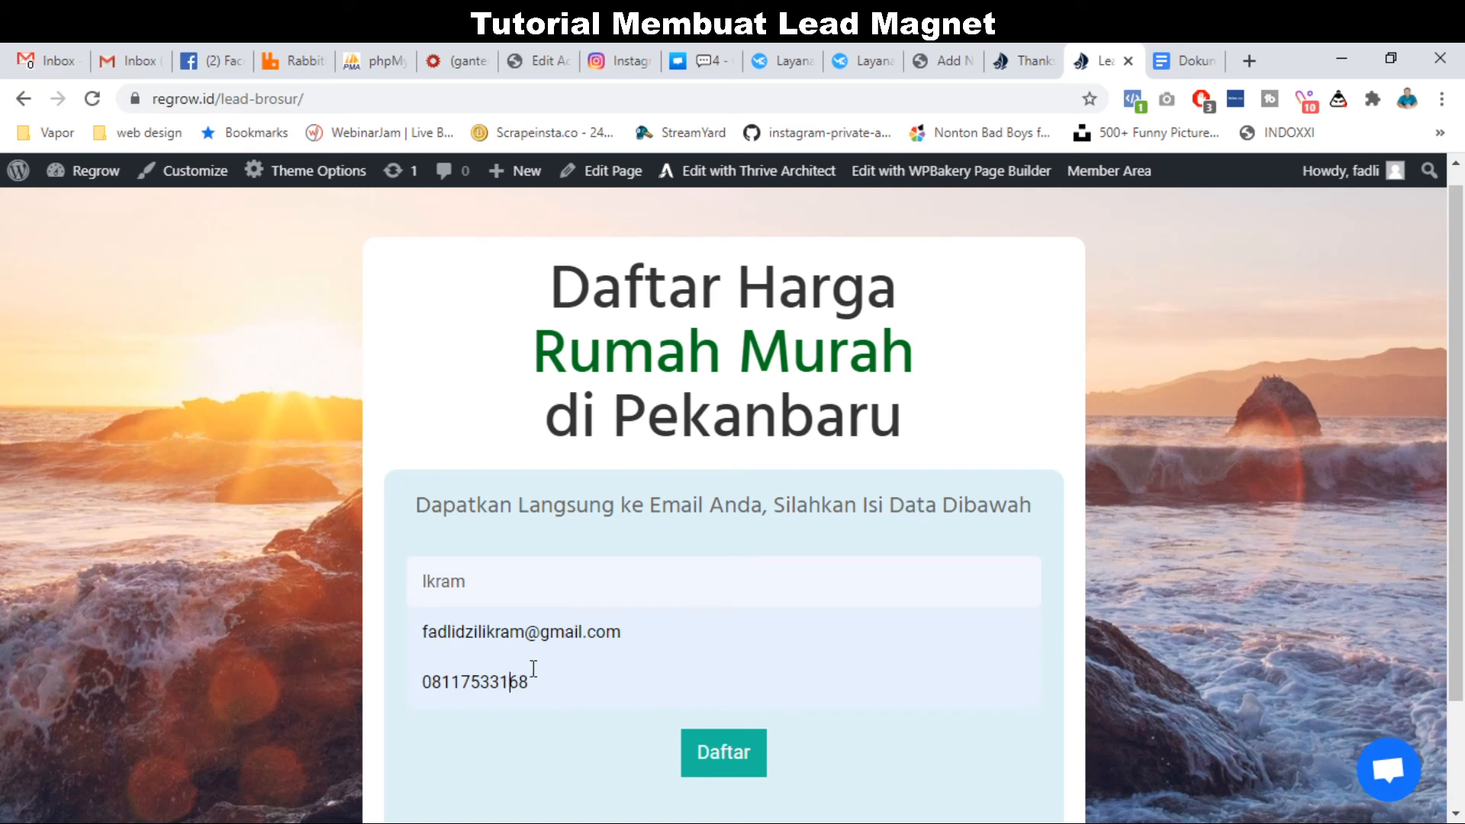
Submit the test signup with Daftar and return to Mailketing.
{"action": "scroll", "coordinate": [769, 504], "scroll_direction": "down", "scroll_amount": 1}
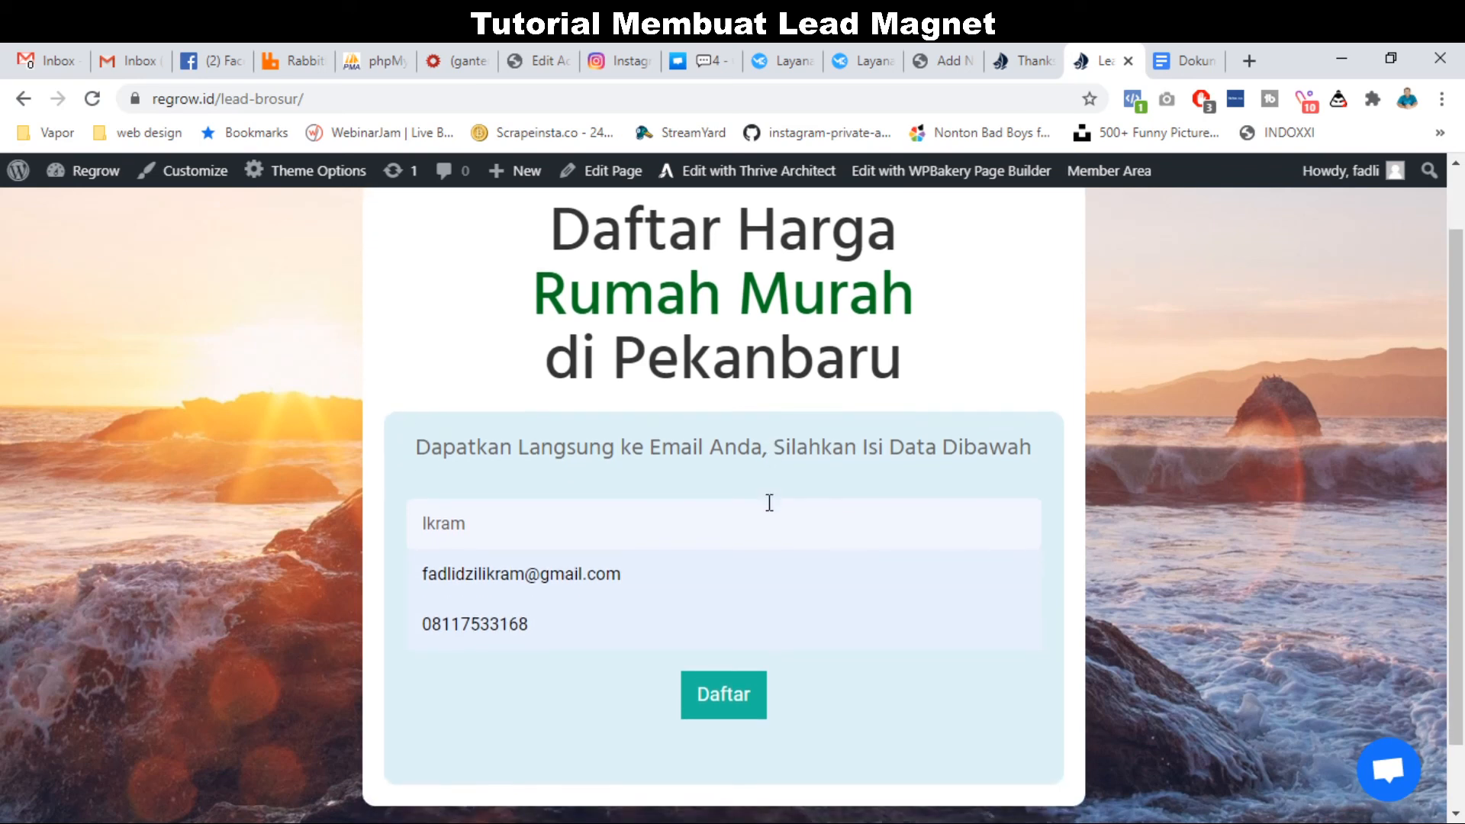
{"action": "left_click", "coordinate": [729, 700]}
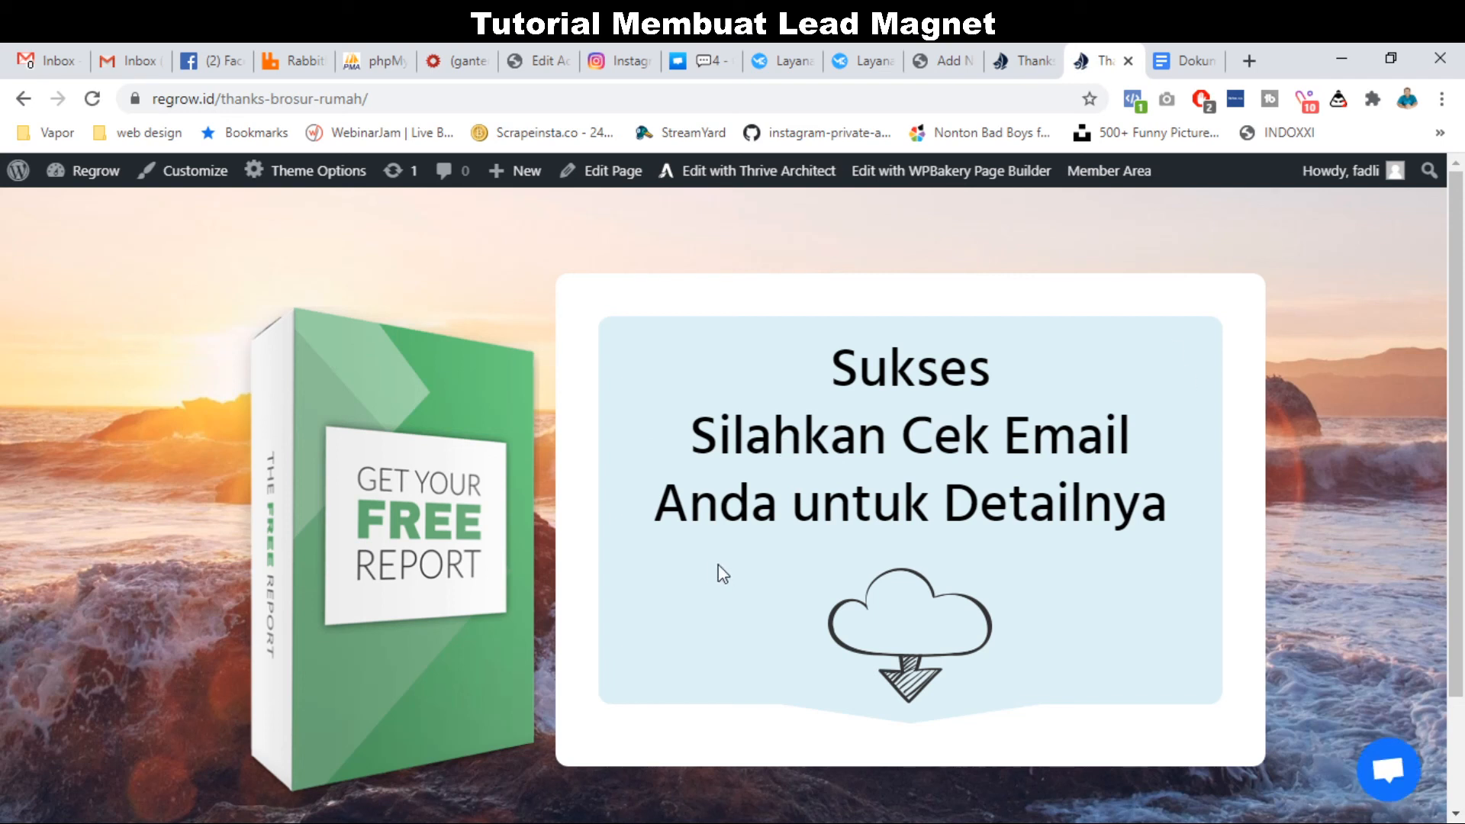
{"action": "left_click", "coordinate": [798, 45]}
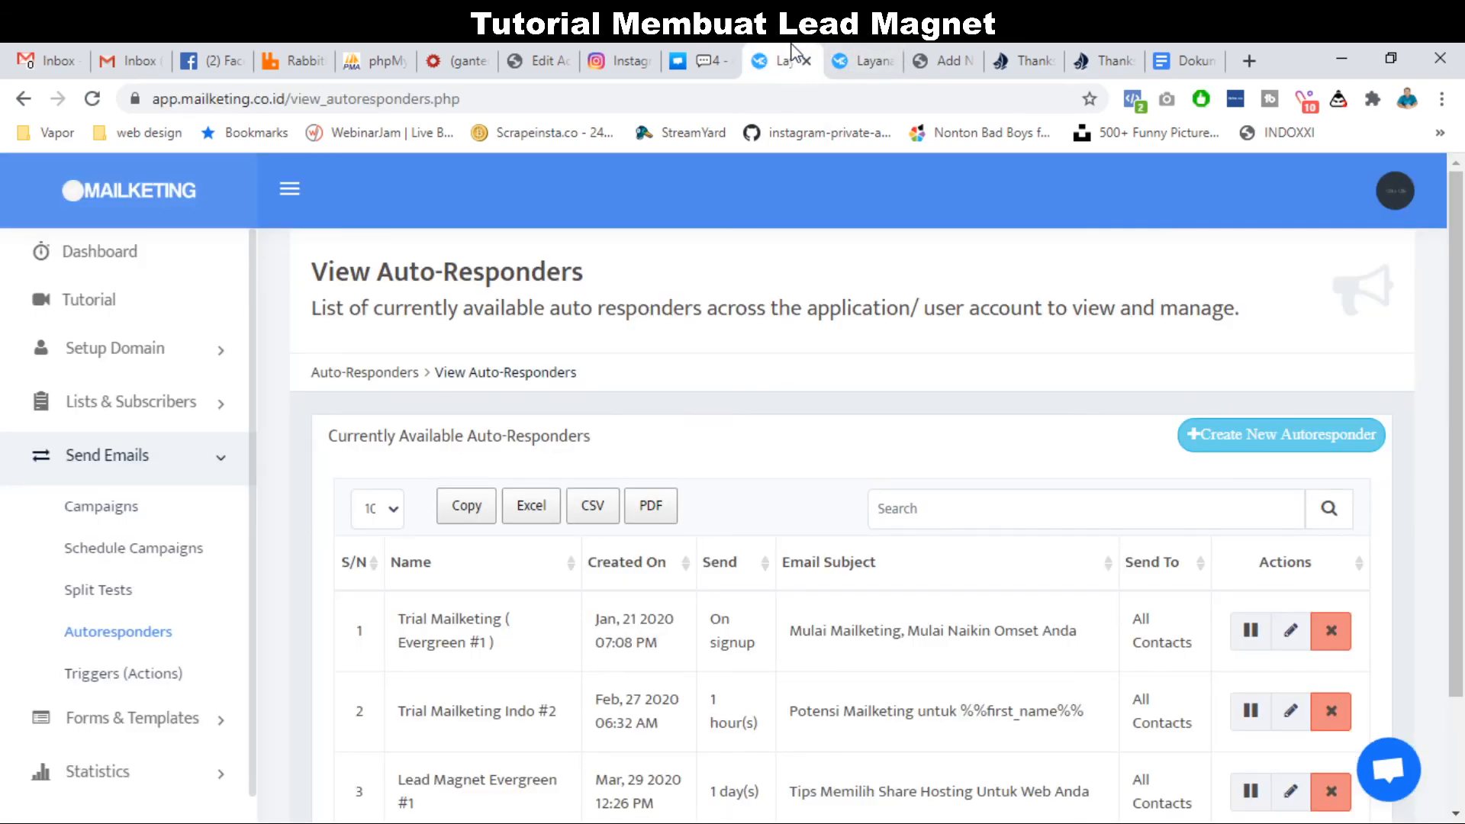
Search the subscriber lists for 'ruma' and open Data Lead Ruma's subscribers.
{"action": "left_click", "coordinate": [221, 412]}
{"action": "left_click", "coordinate": [145, 462]}
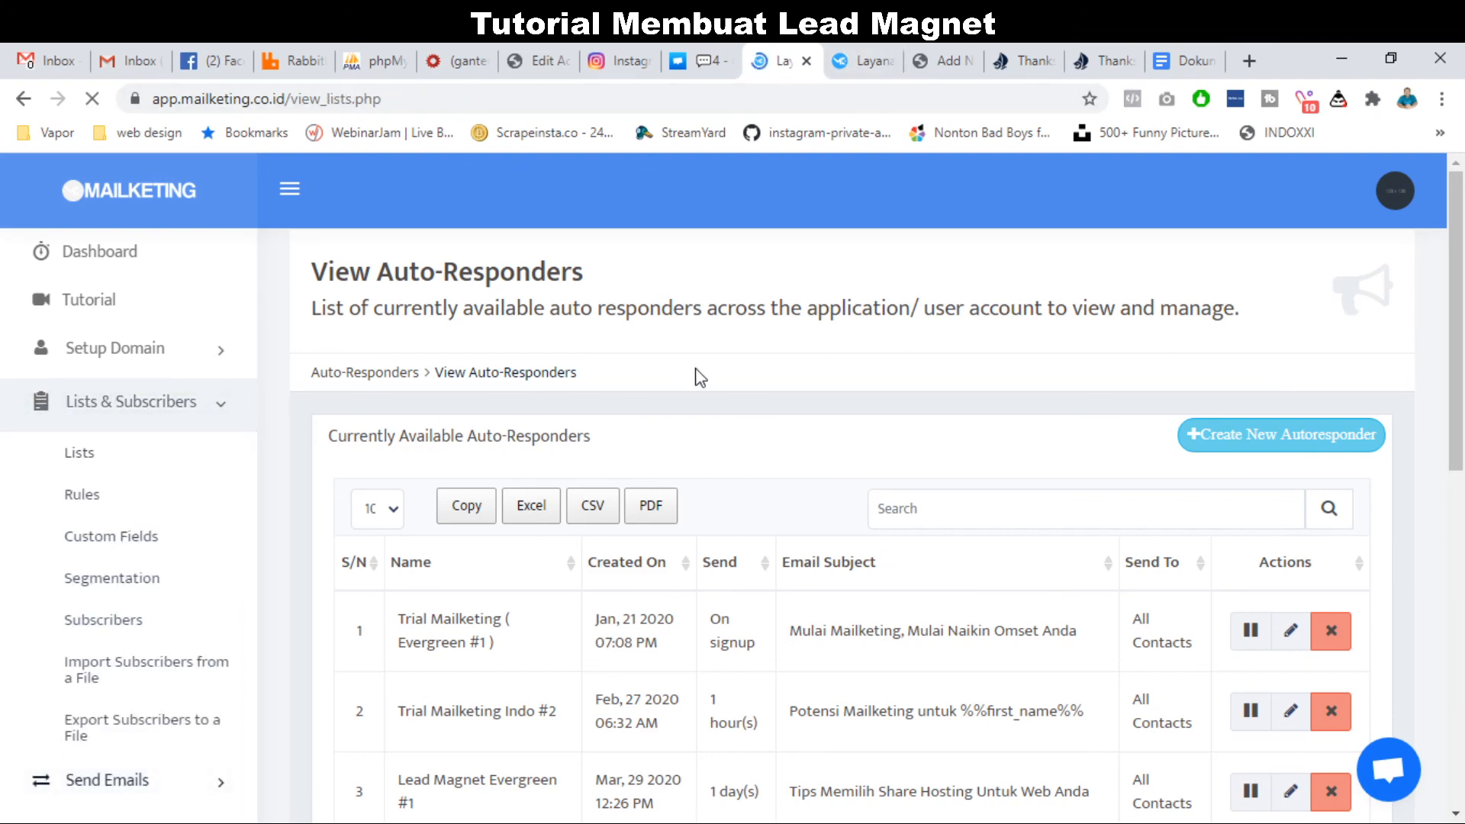
{"action": "scroll", "coordinate": [763, 498], "scroll_direction": "down", "scroll_amount": 3}
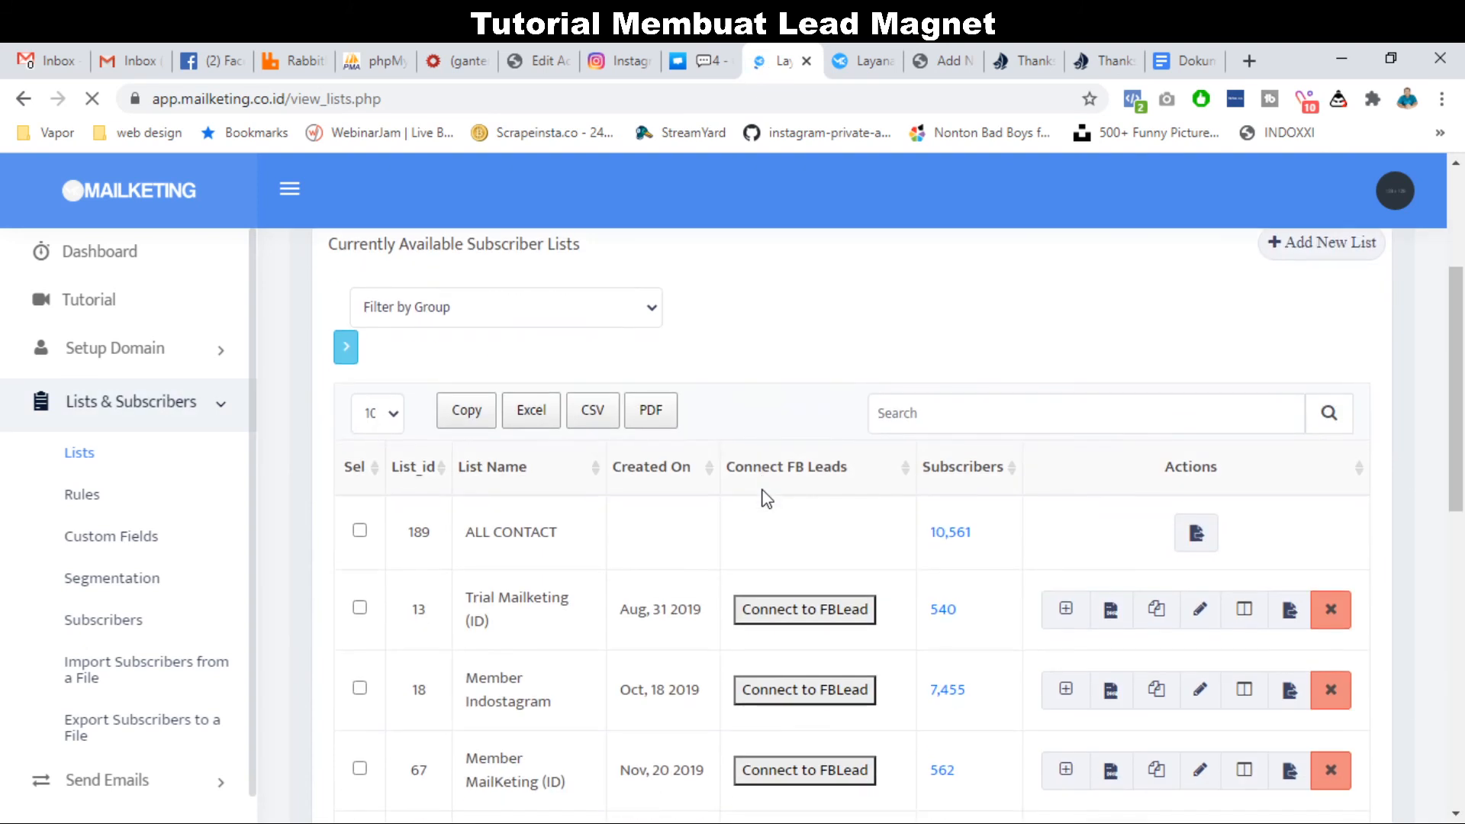
{"action": "scroll", "coordinate": [763, 506], "scroll_direction": "up", "scroll_amount": 2}
{"action": "left_click", "coordinate": [918, 565]}
{"action": "type", "text": "r"}
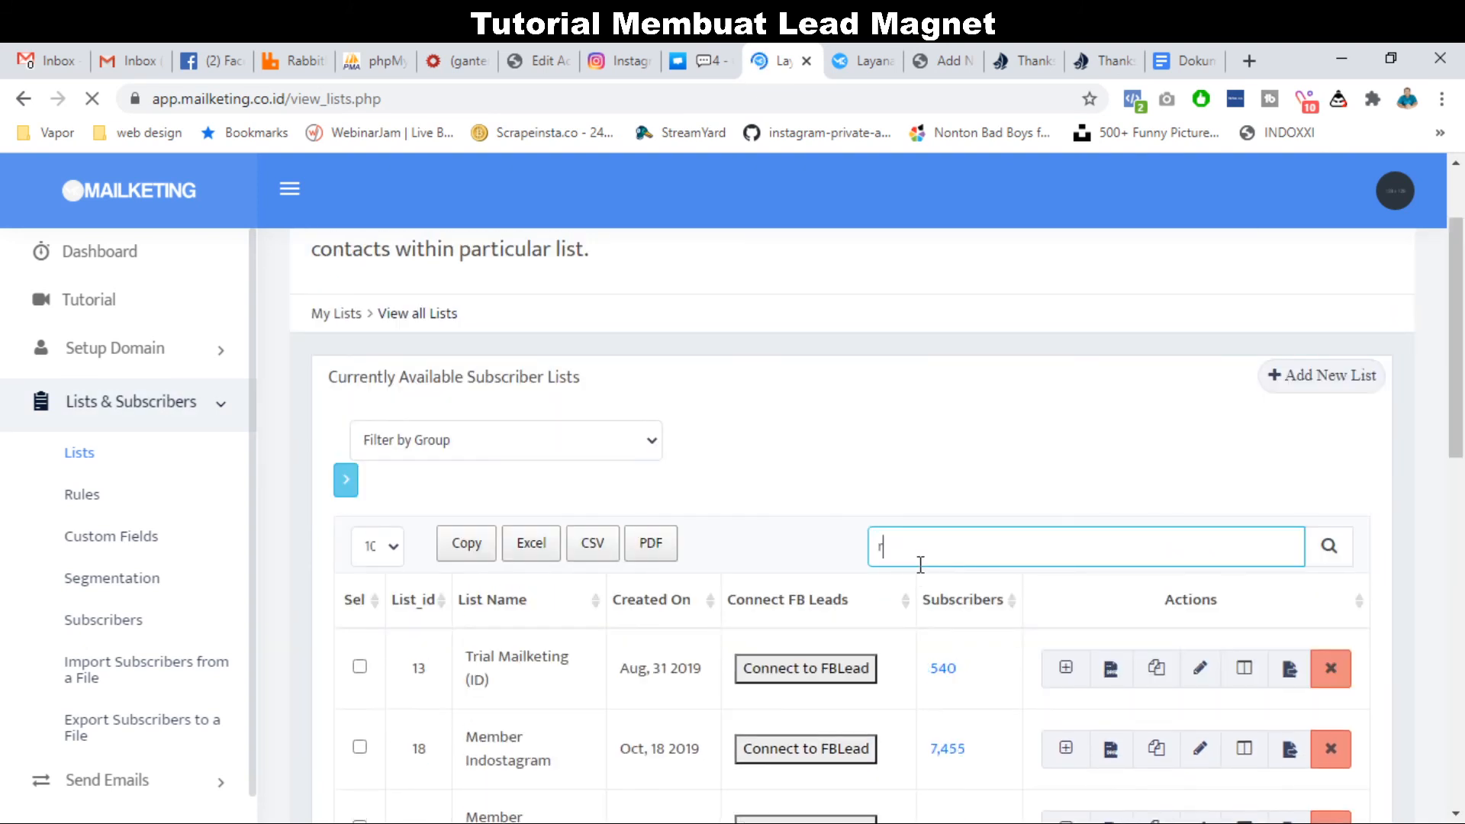
{"action": "type", "text": "uma"}
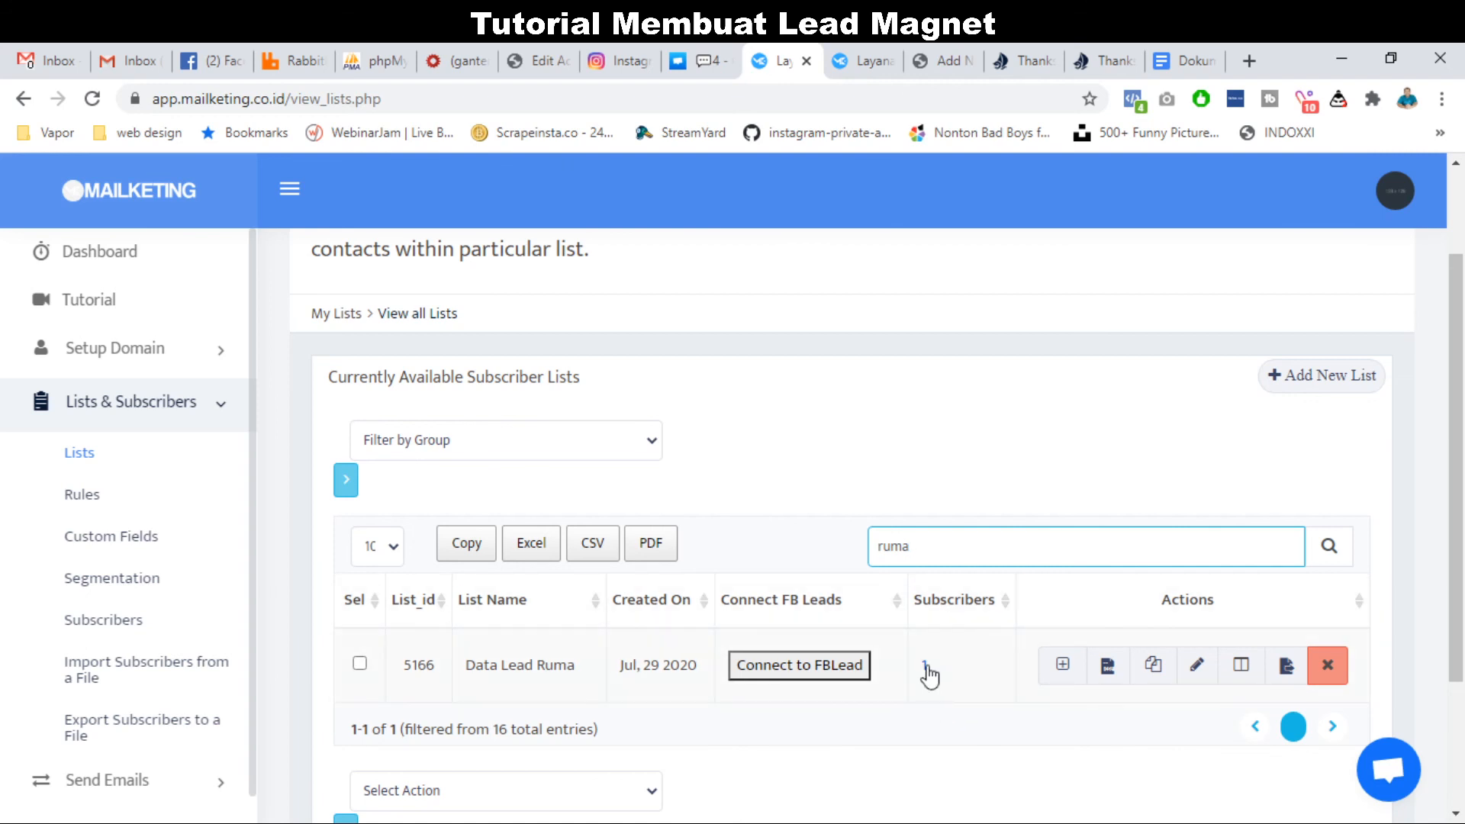
{"action": "left_click", "coordinate": [926, 666]}
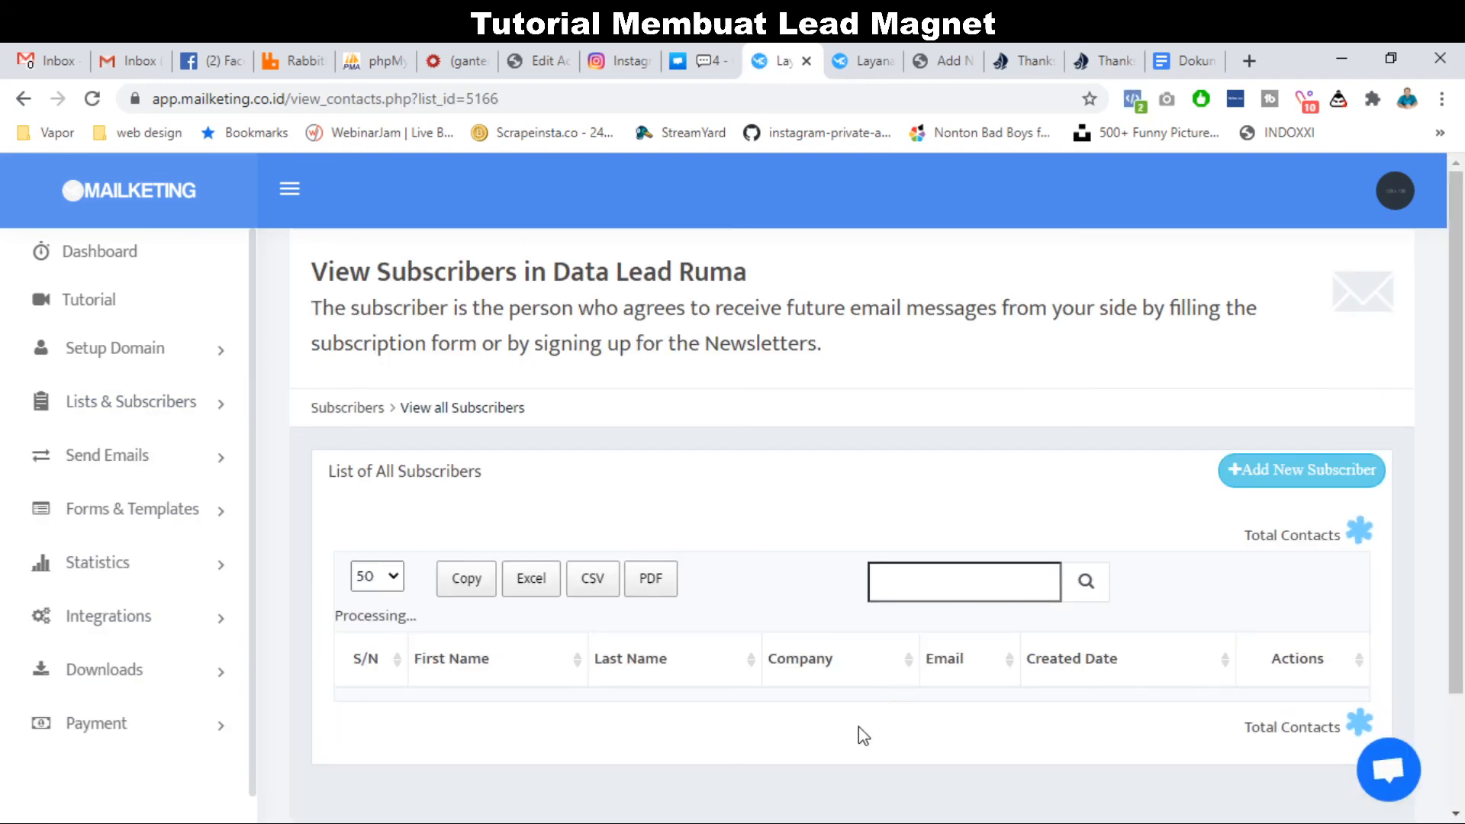
Inspect the new test subscriber's first name and email address in the list.
{"action": "scroll", "coordinate": [858, 721], "scroll_direction": "down", "scroll_amount": 1}
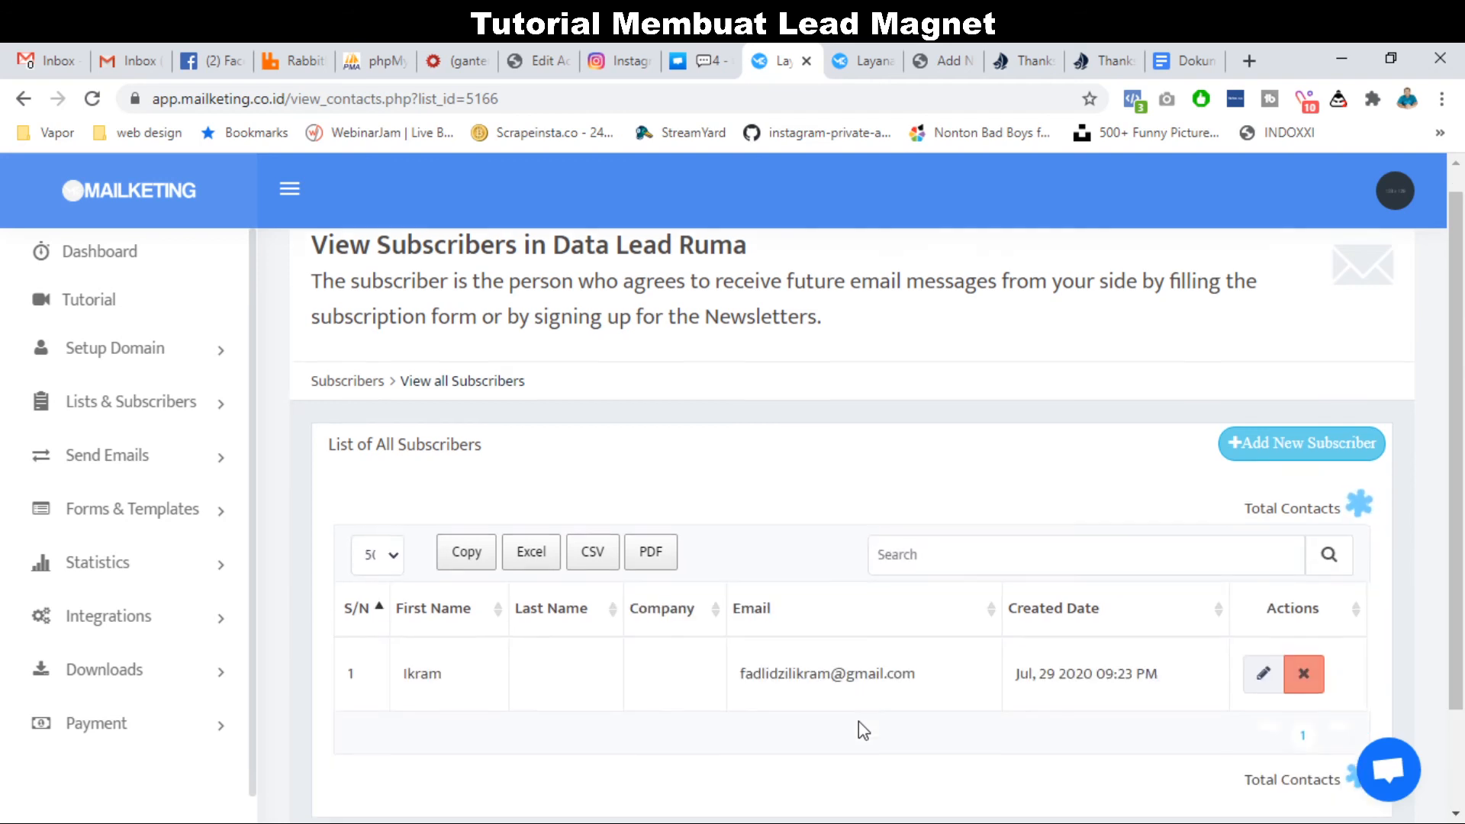
{"action": "double_click", "coordinate": [428, 646]}
{"action": "triple_click", "coordinate": [843, 643]}
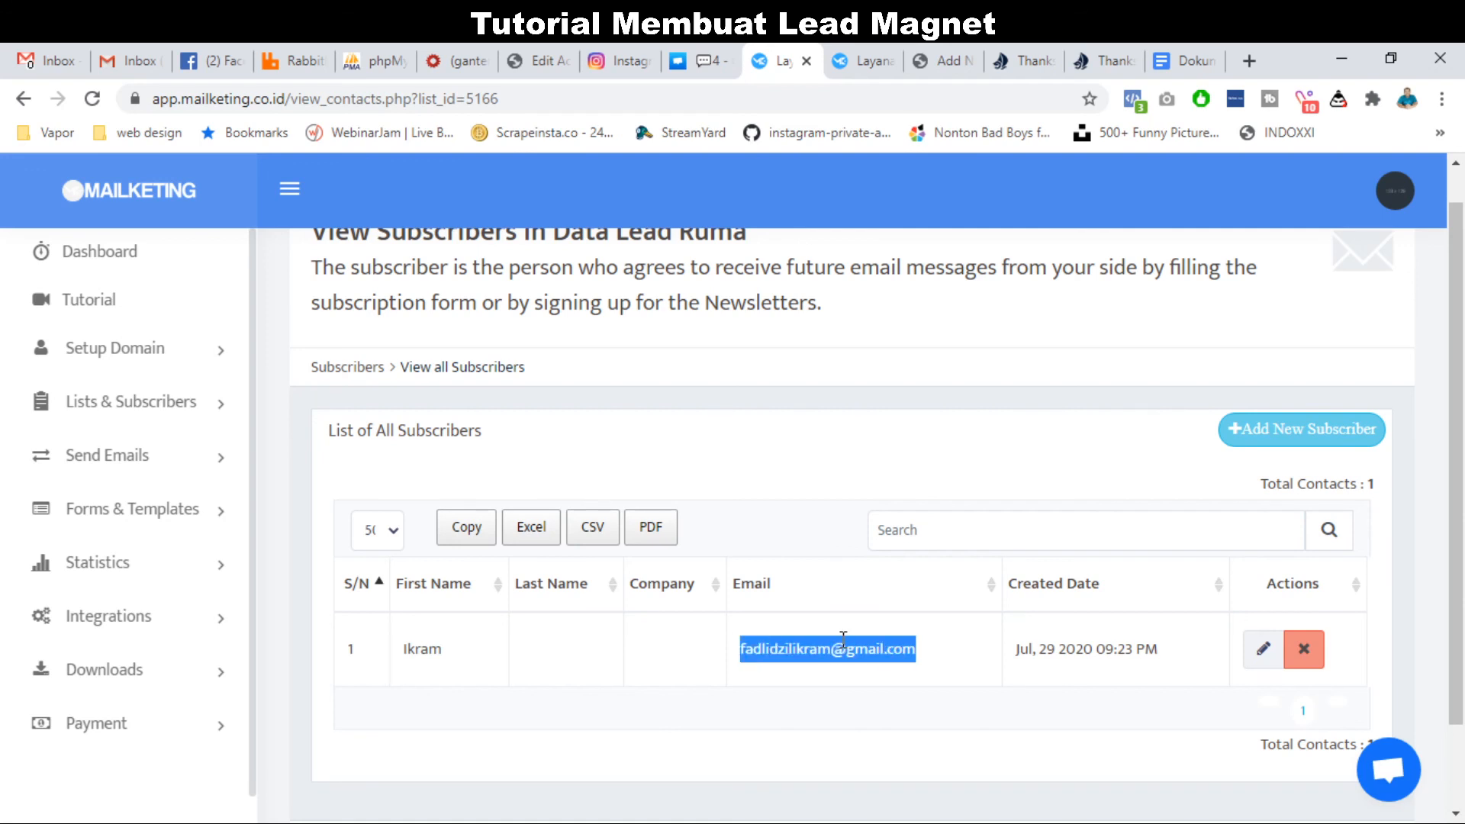
{"action": "scroll", "coordinate": [898, 491], "scroll_direction": "up", "scroll_amount": 1}
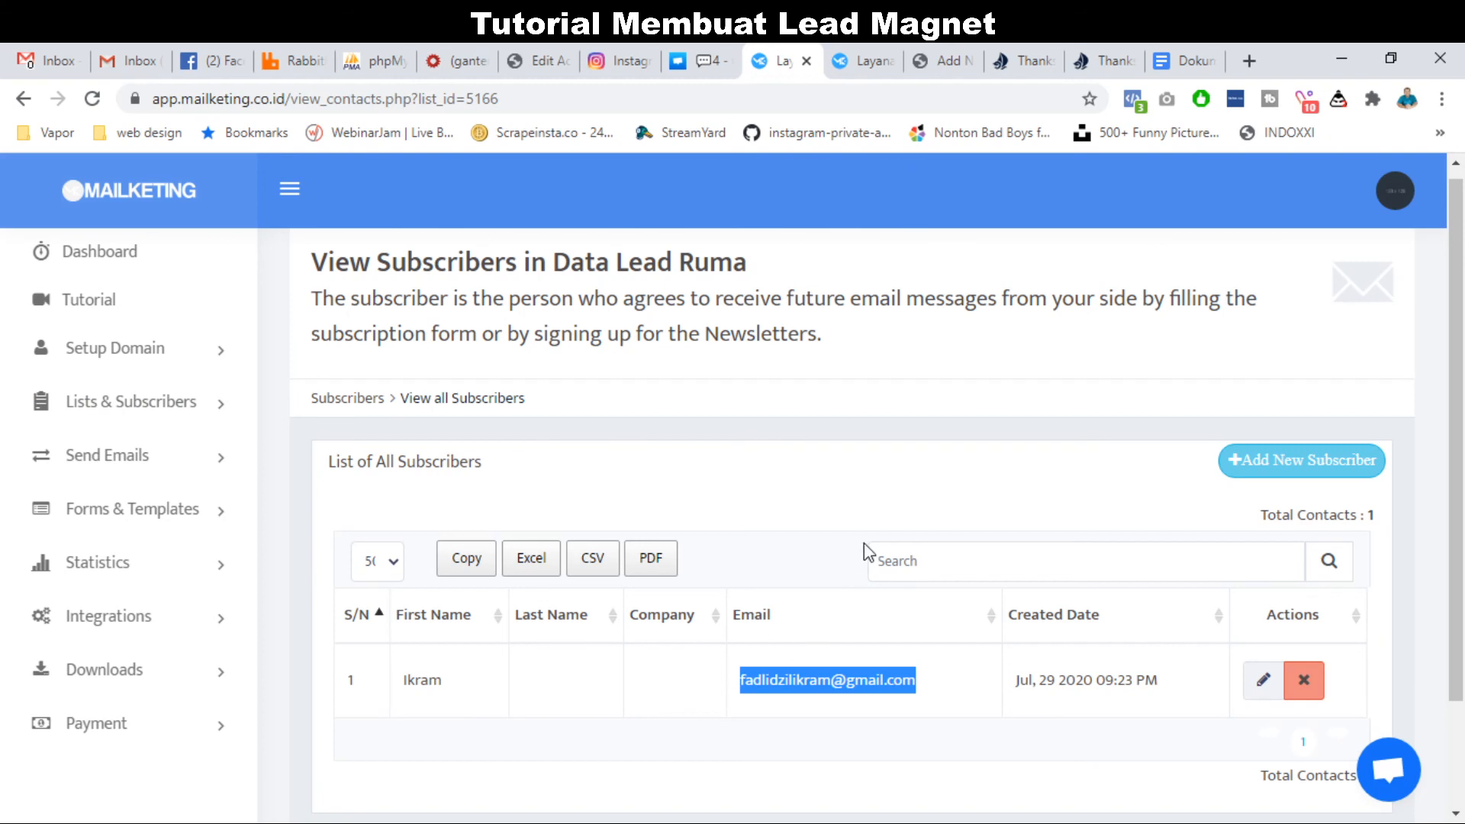
{"action": "scroll", "coordinate": [838, 541], "scroll_direction": "down", "scroll_amount": 1}
{"action": "scroll", "coordinate": [834, 537], "scroll_direction": "up", "scroll_amount": 1}
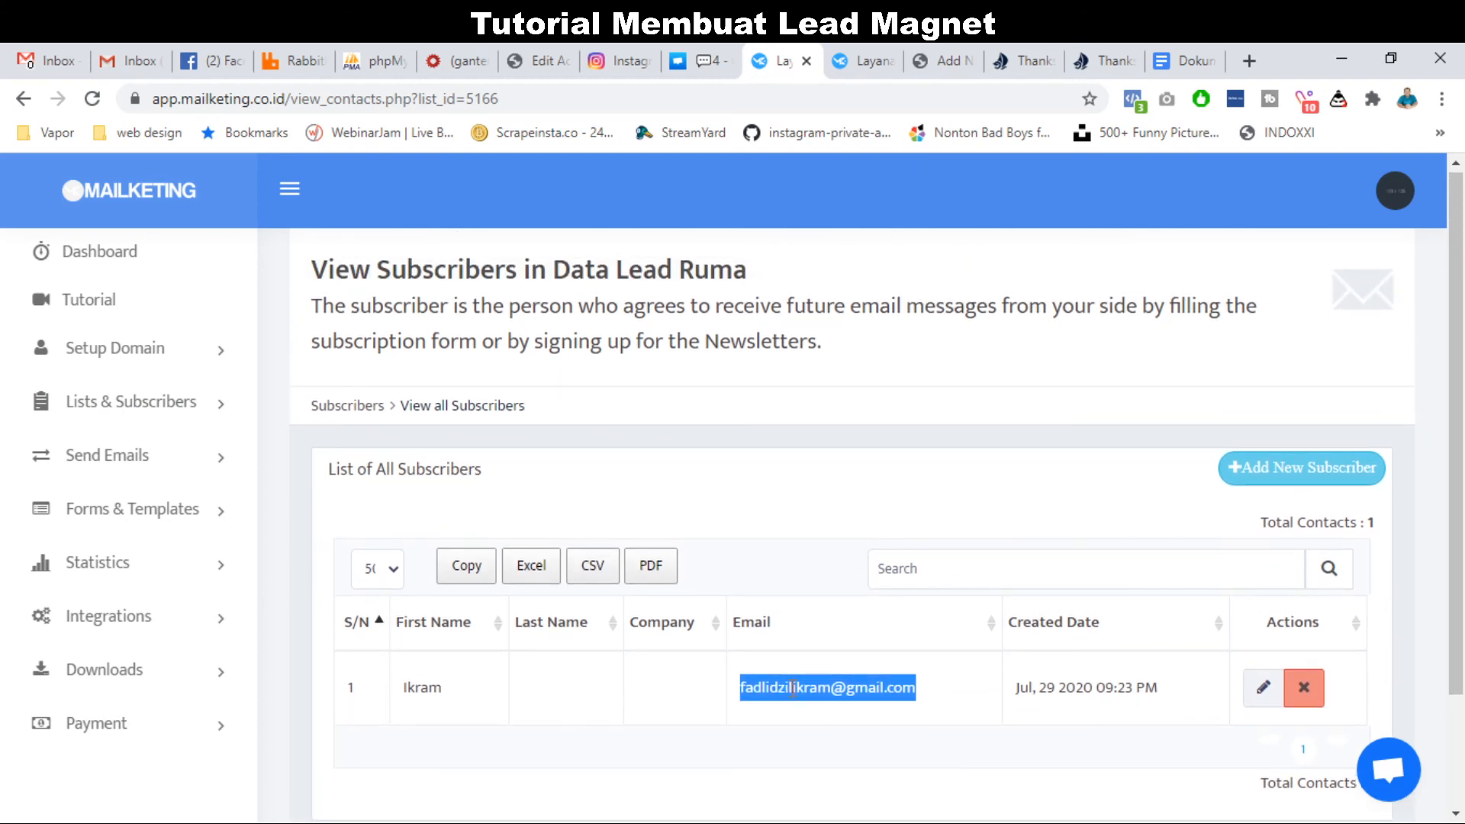
{"action": "triple_click", "coordinate": [565, 316]}
Refresh Gmail and open the new 'Ini dia yang saya janjikan' email in the Primary tab.
{"action": "left_click", "coordinate": [39, 58]}
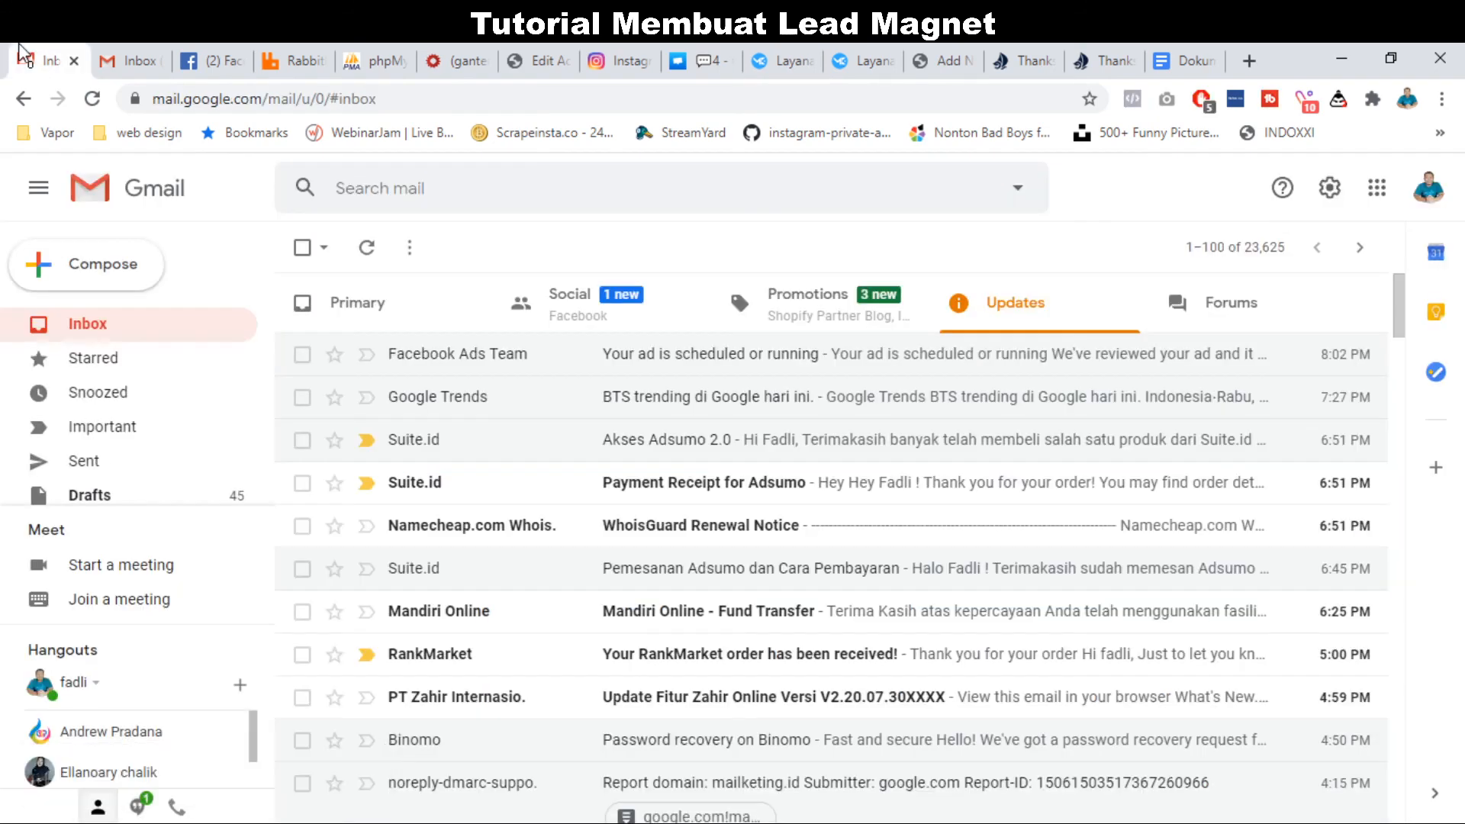
{"action": "left_click", "coordinate": [366, 248]}
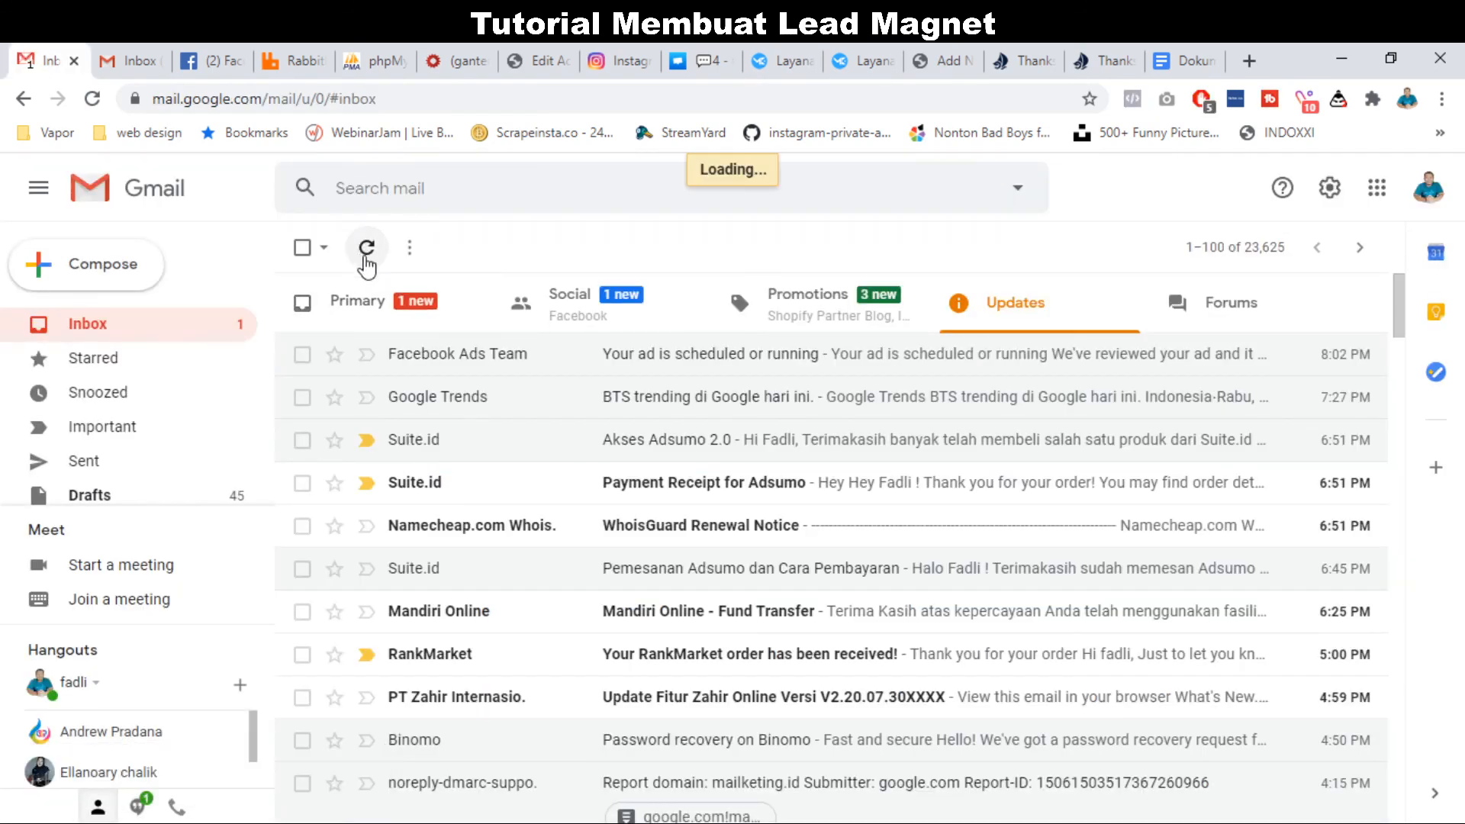
{"action": "left_click", "coordinate": [423, 309]}
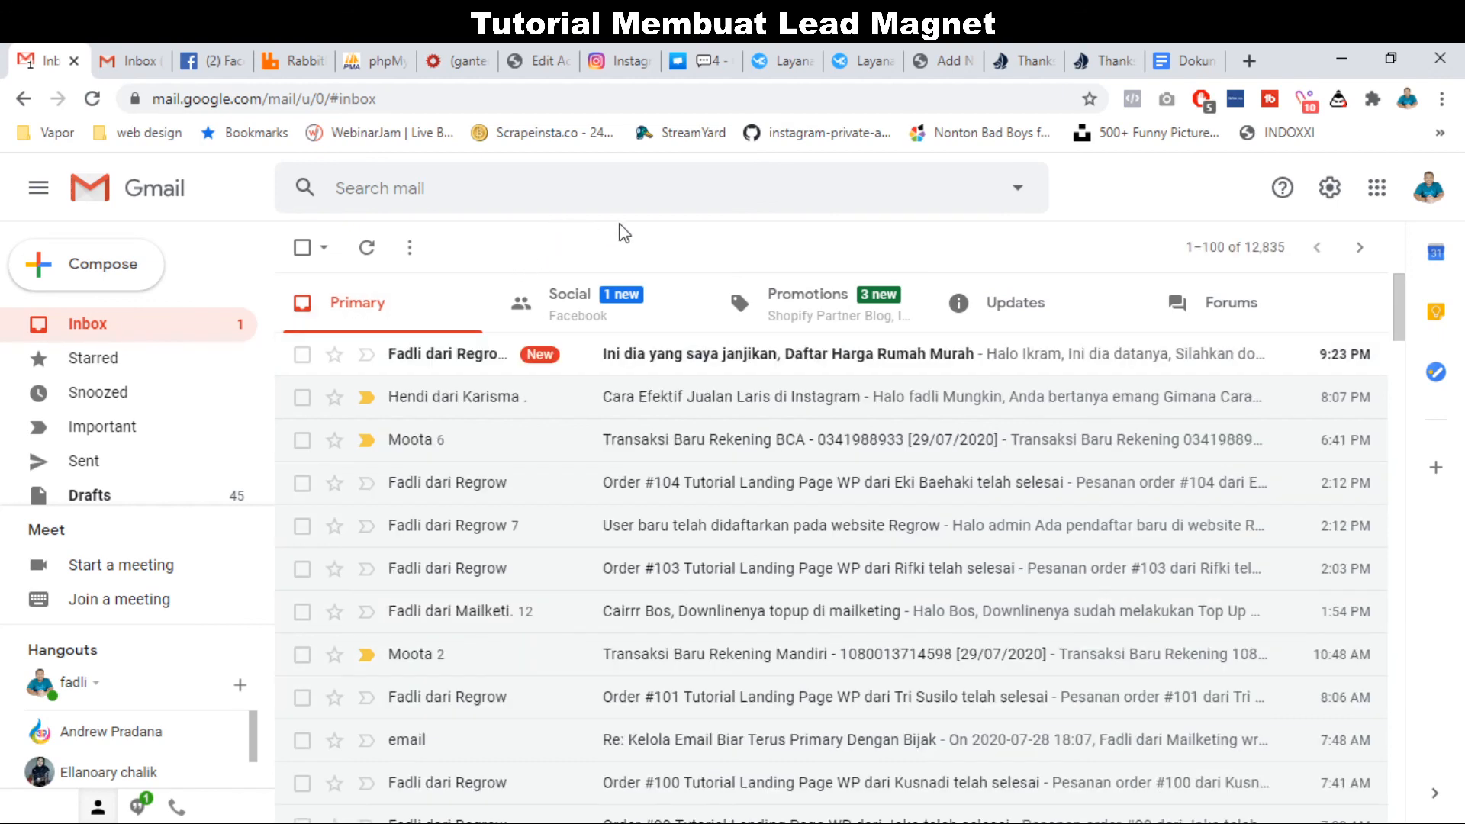
{"action": "left_click", "coordinate": [483, 359]}
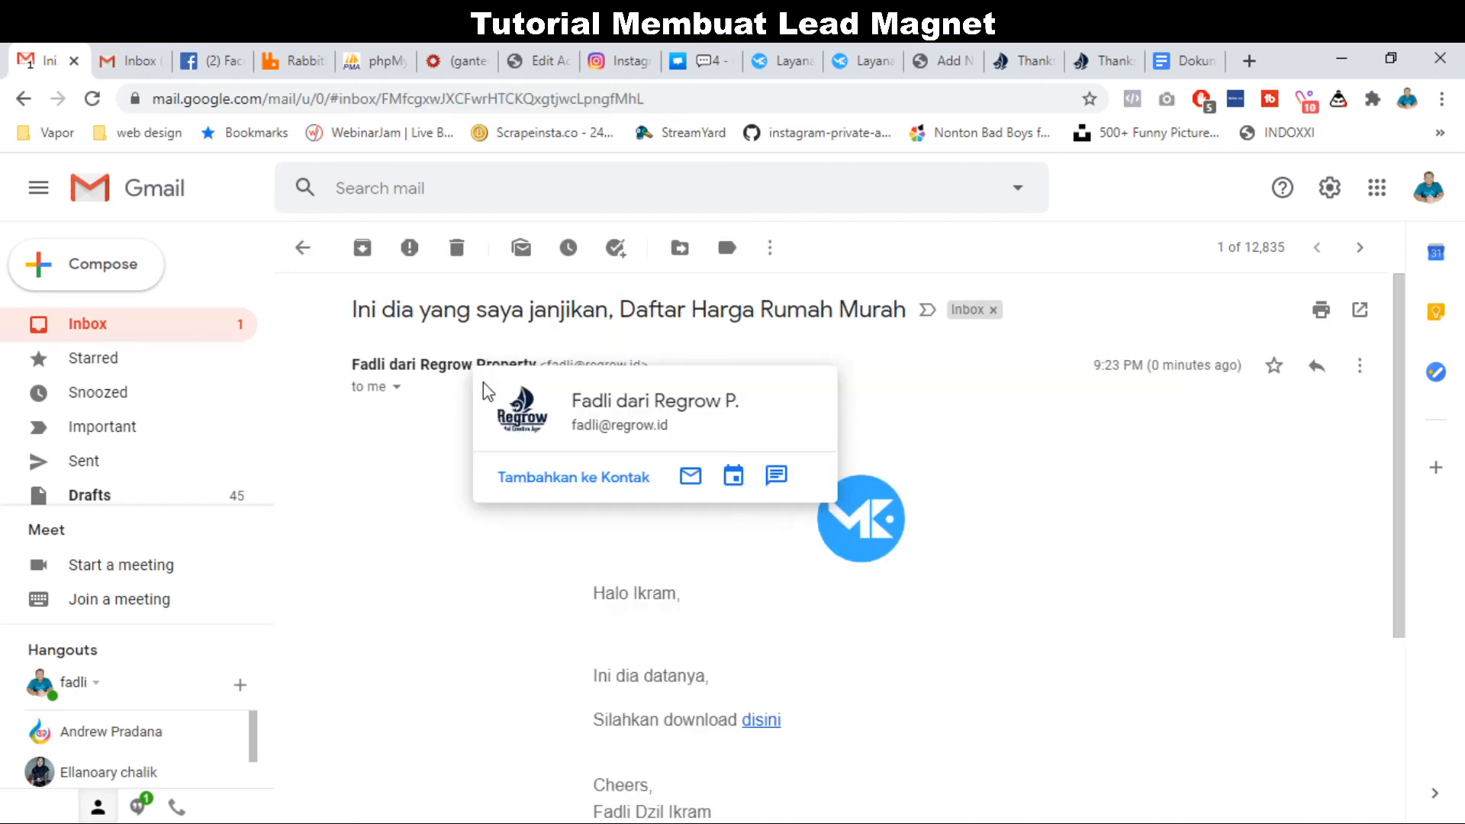
Check the email's sender and personalised Halo greeting, then return to Mailketing's subscriber list.
{"action": "triple_click", "coordinate": [416, 363]}
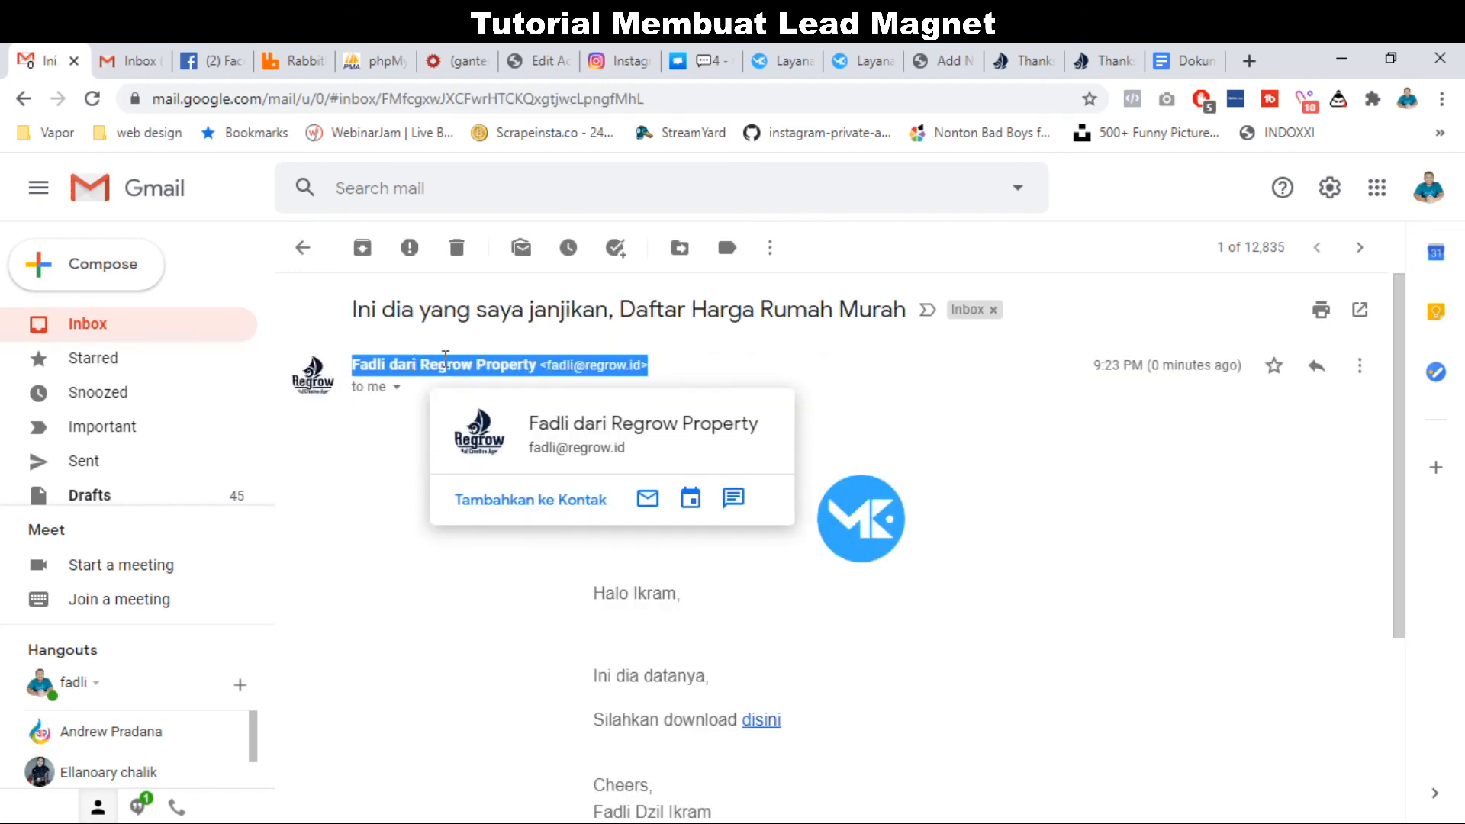
{"action": "double_click", "coordinate": [446, 363]}
{"action": "left_click", "coordinate": [665, 596]}
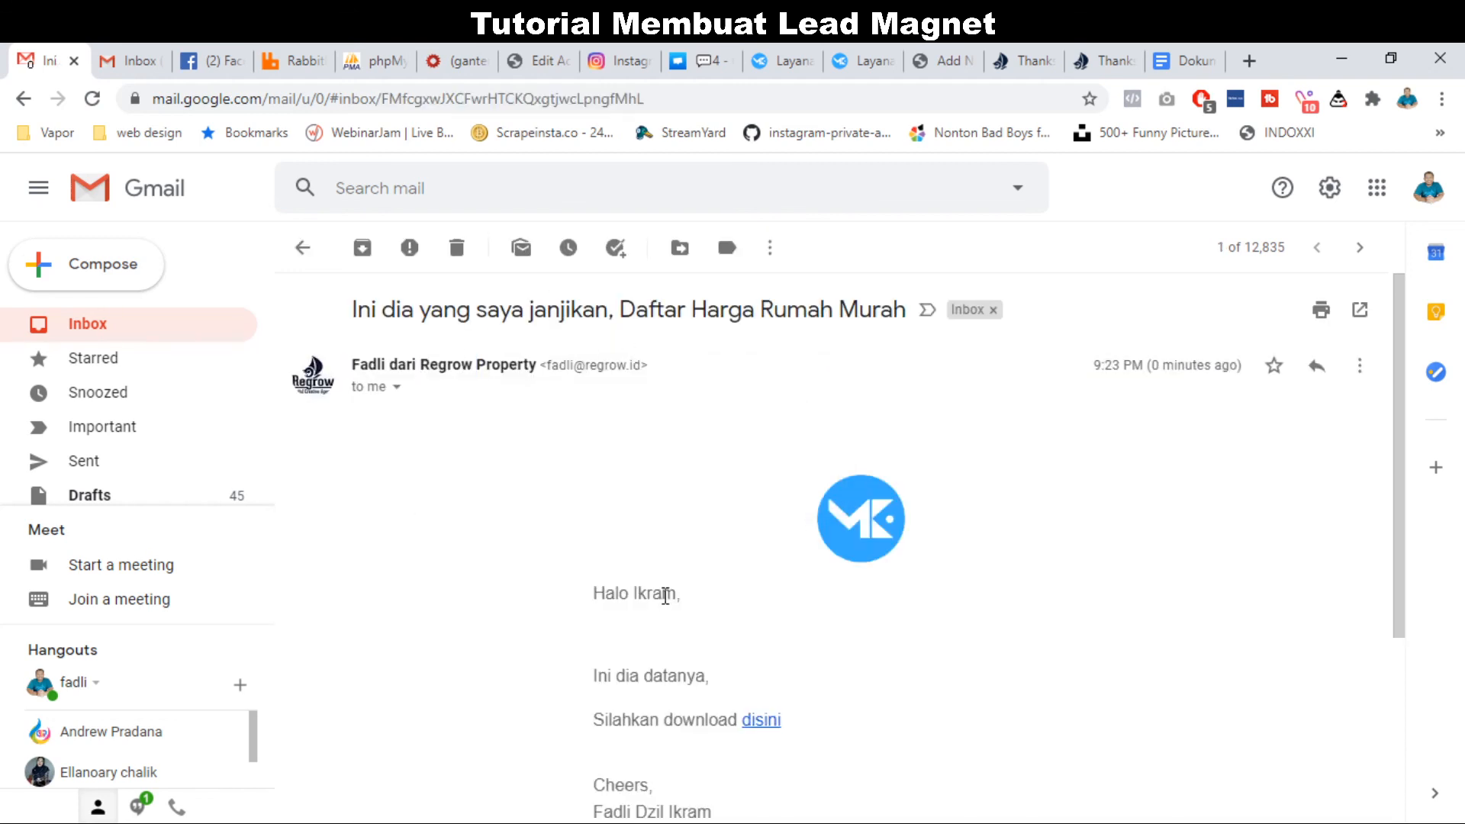
{"action": "scroll", "coordinate": [663, 599], "scroll_direction": "down", "scroll_amount": 2}
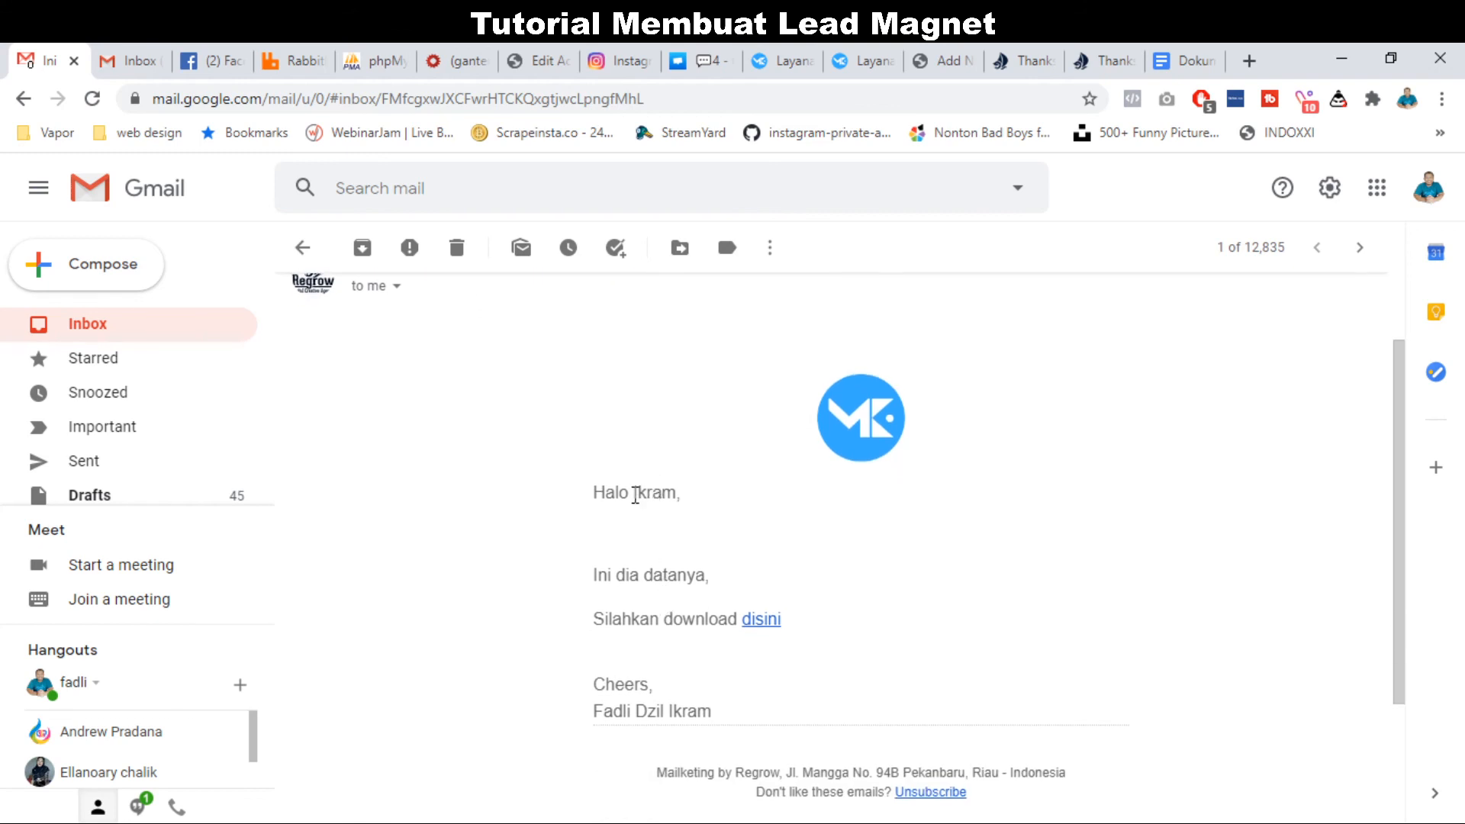
{"action": "double_click", "coordinate": [635, 495]}
{"action": "double_click", "coordinate": [608, 494]}
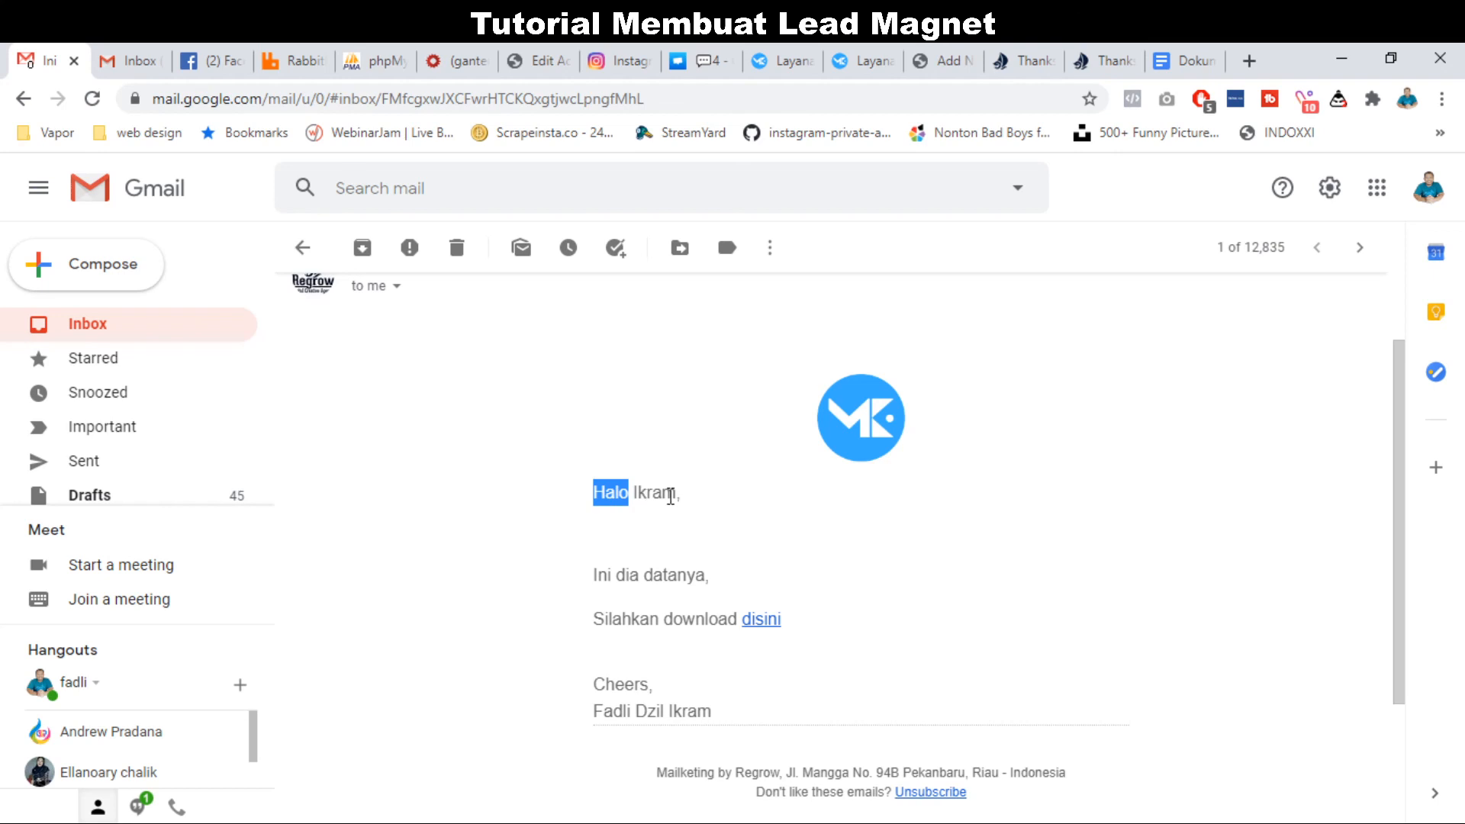
{"action": "scroll", "coordinate": [654, 536], "scroll_direction": "down", "scroll_amount": 1}
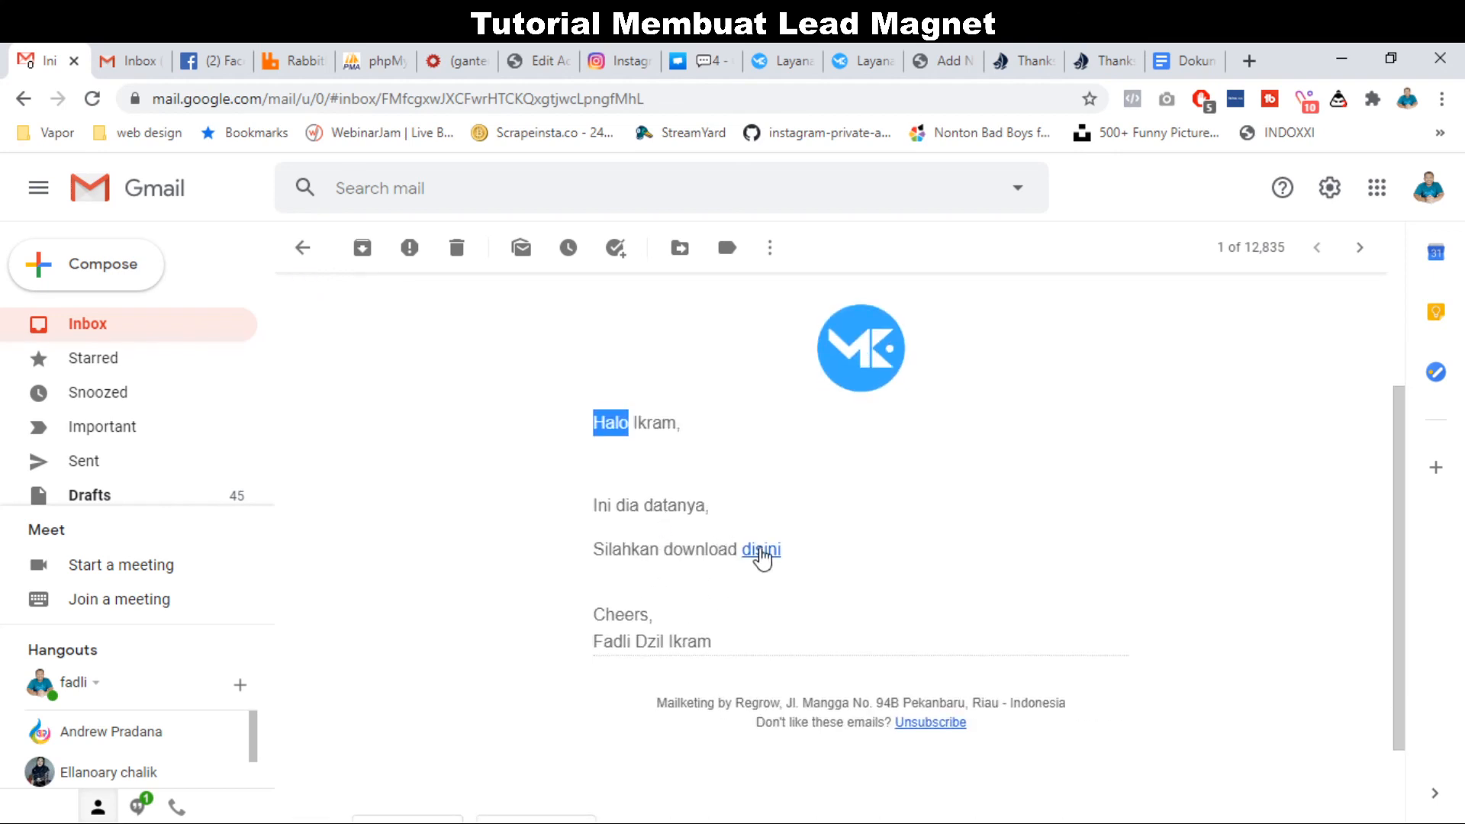
{"action": "left_click", "coordinate": [797, 60]}
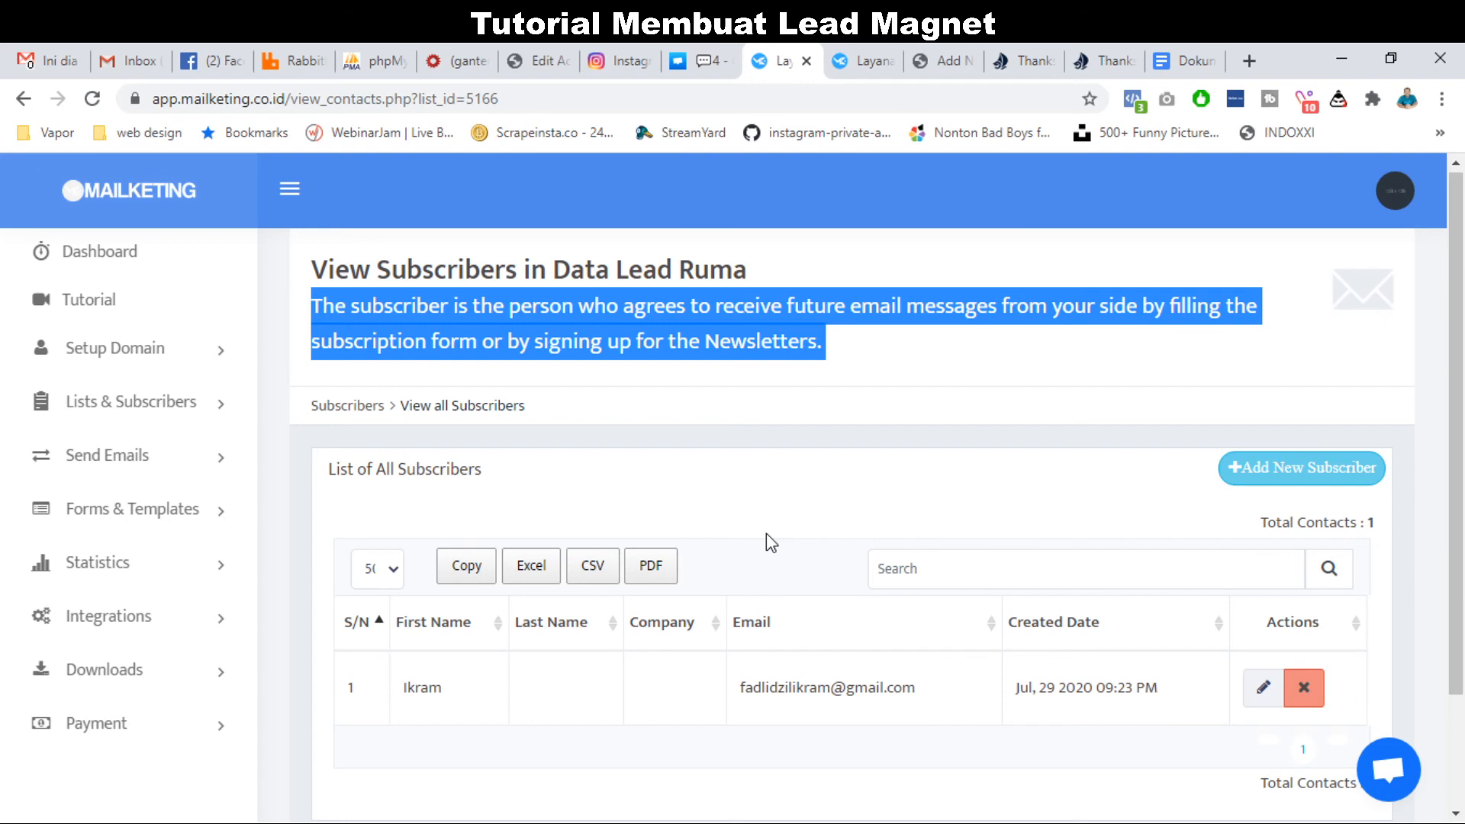
{"action": "scroll", "coordinate": [770, 542], "scroll_direction": "down", "scroll_amount": 2}
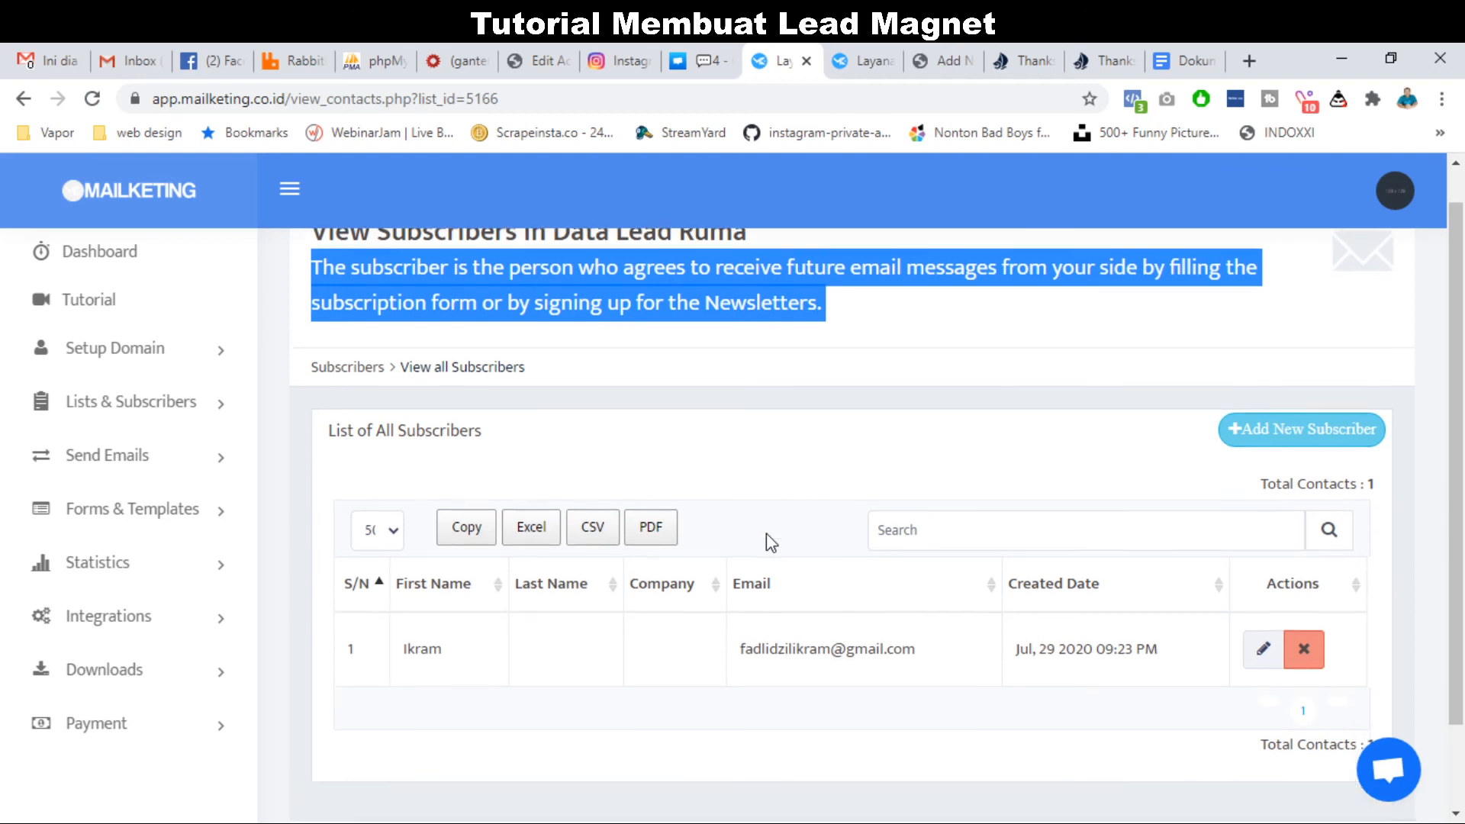